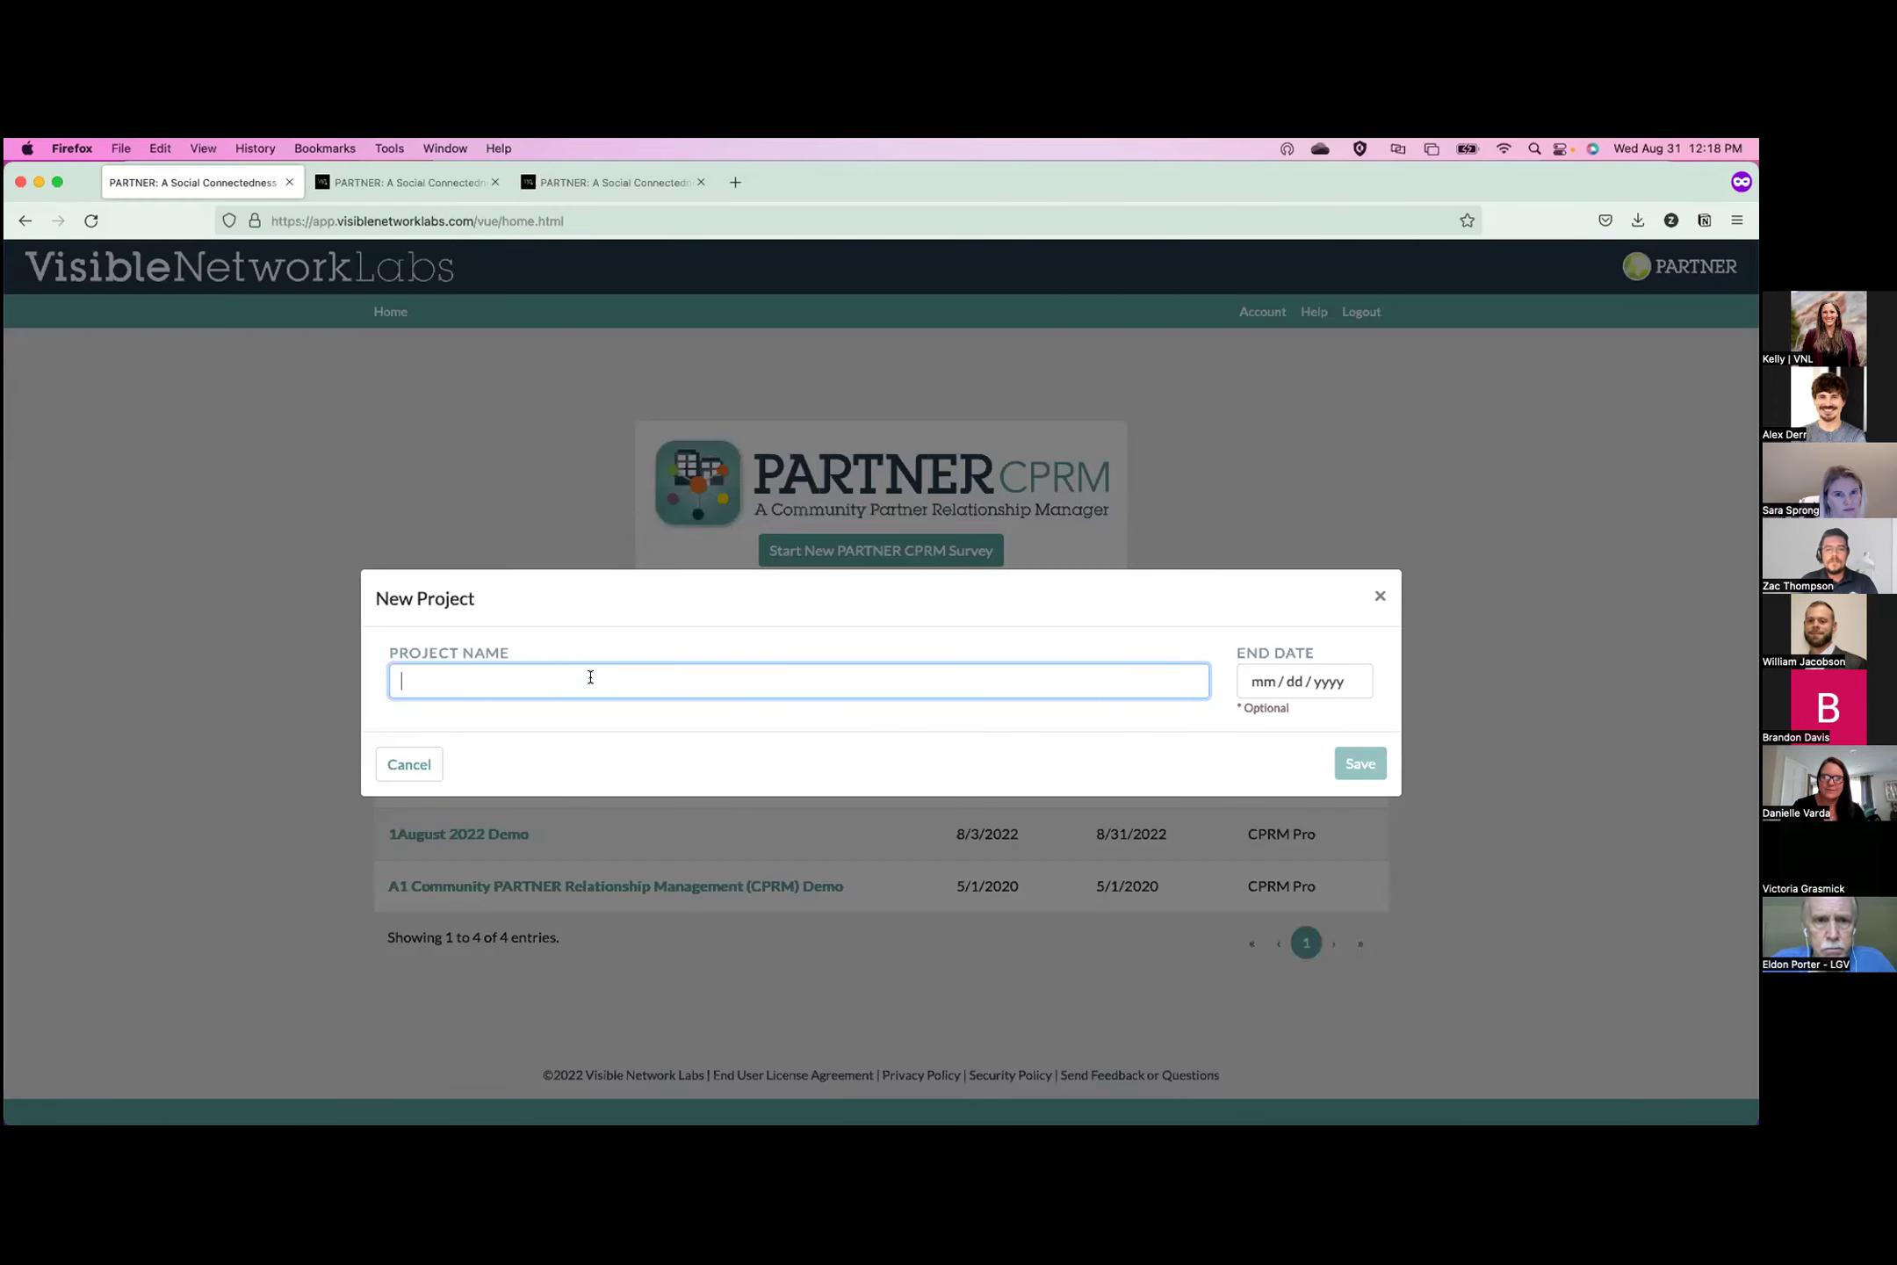
Create a new project named 'CPRM Standard Demo'.
type("CPRM Standard Demo")
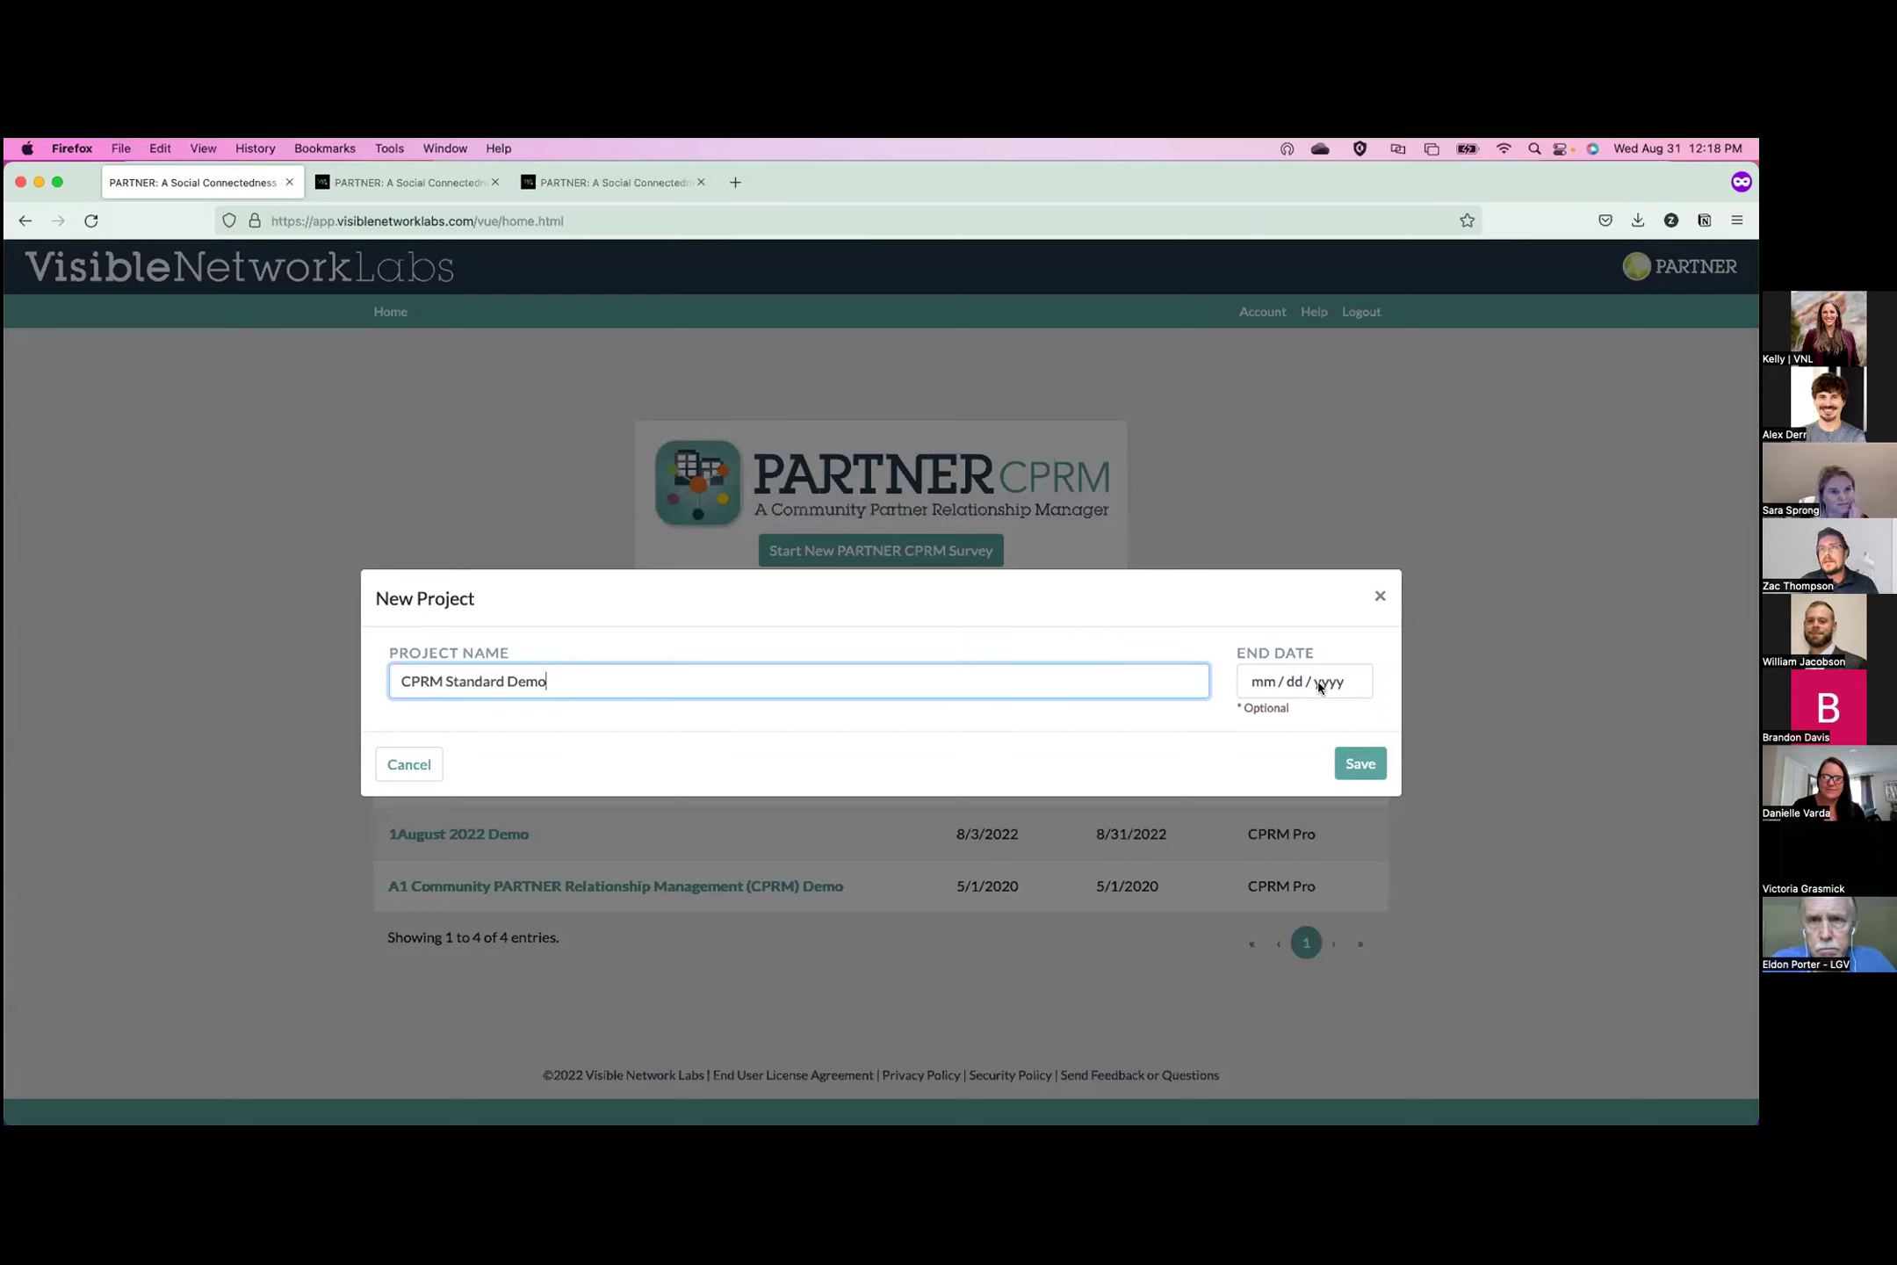
left_click(1359, 764)
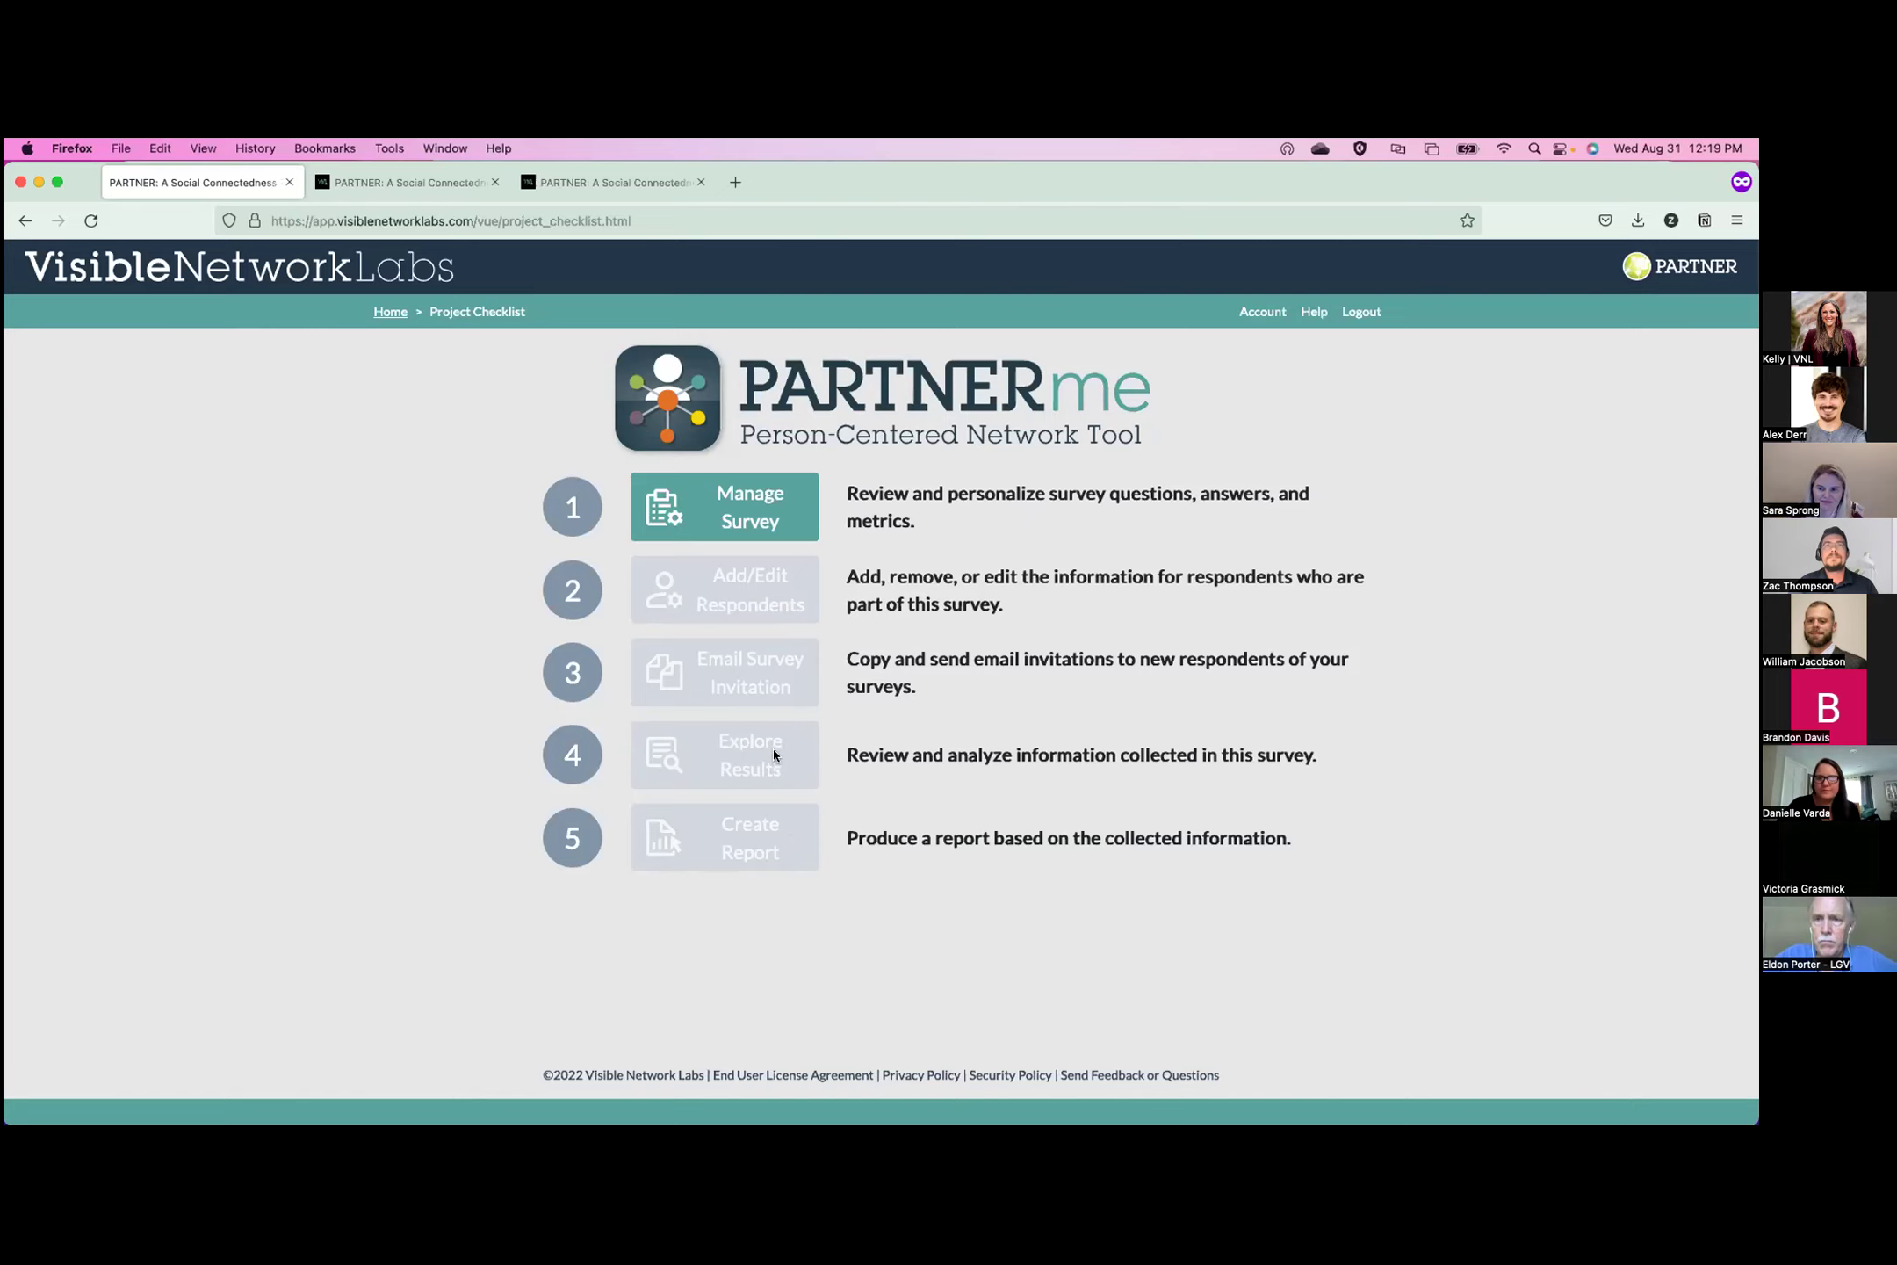
Change the Participant Verification question to 'Is your organization* listed above?' and save it.
left_click(735, 533)
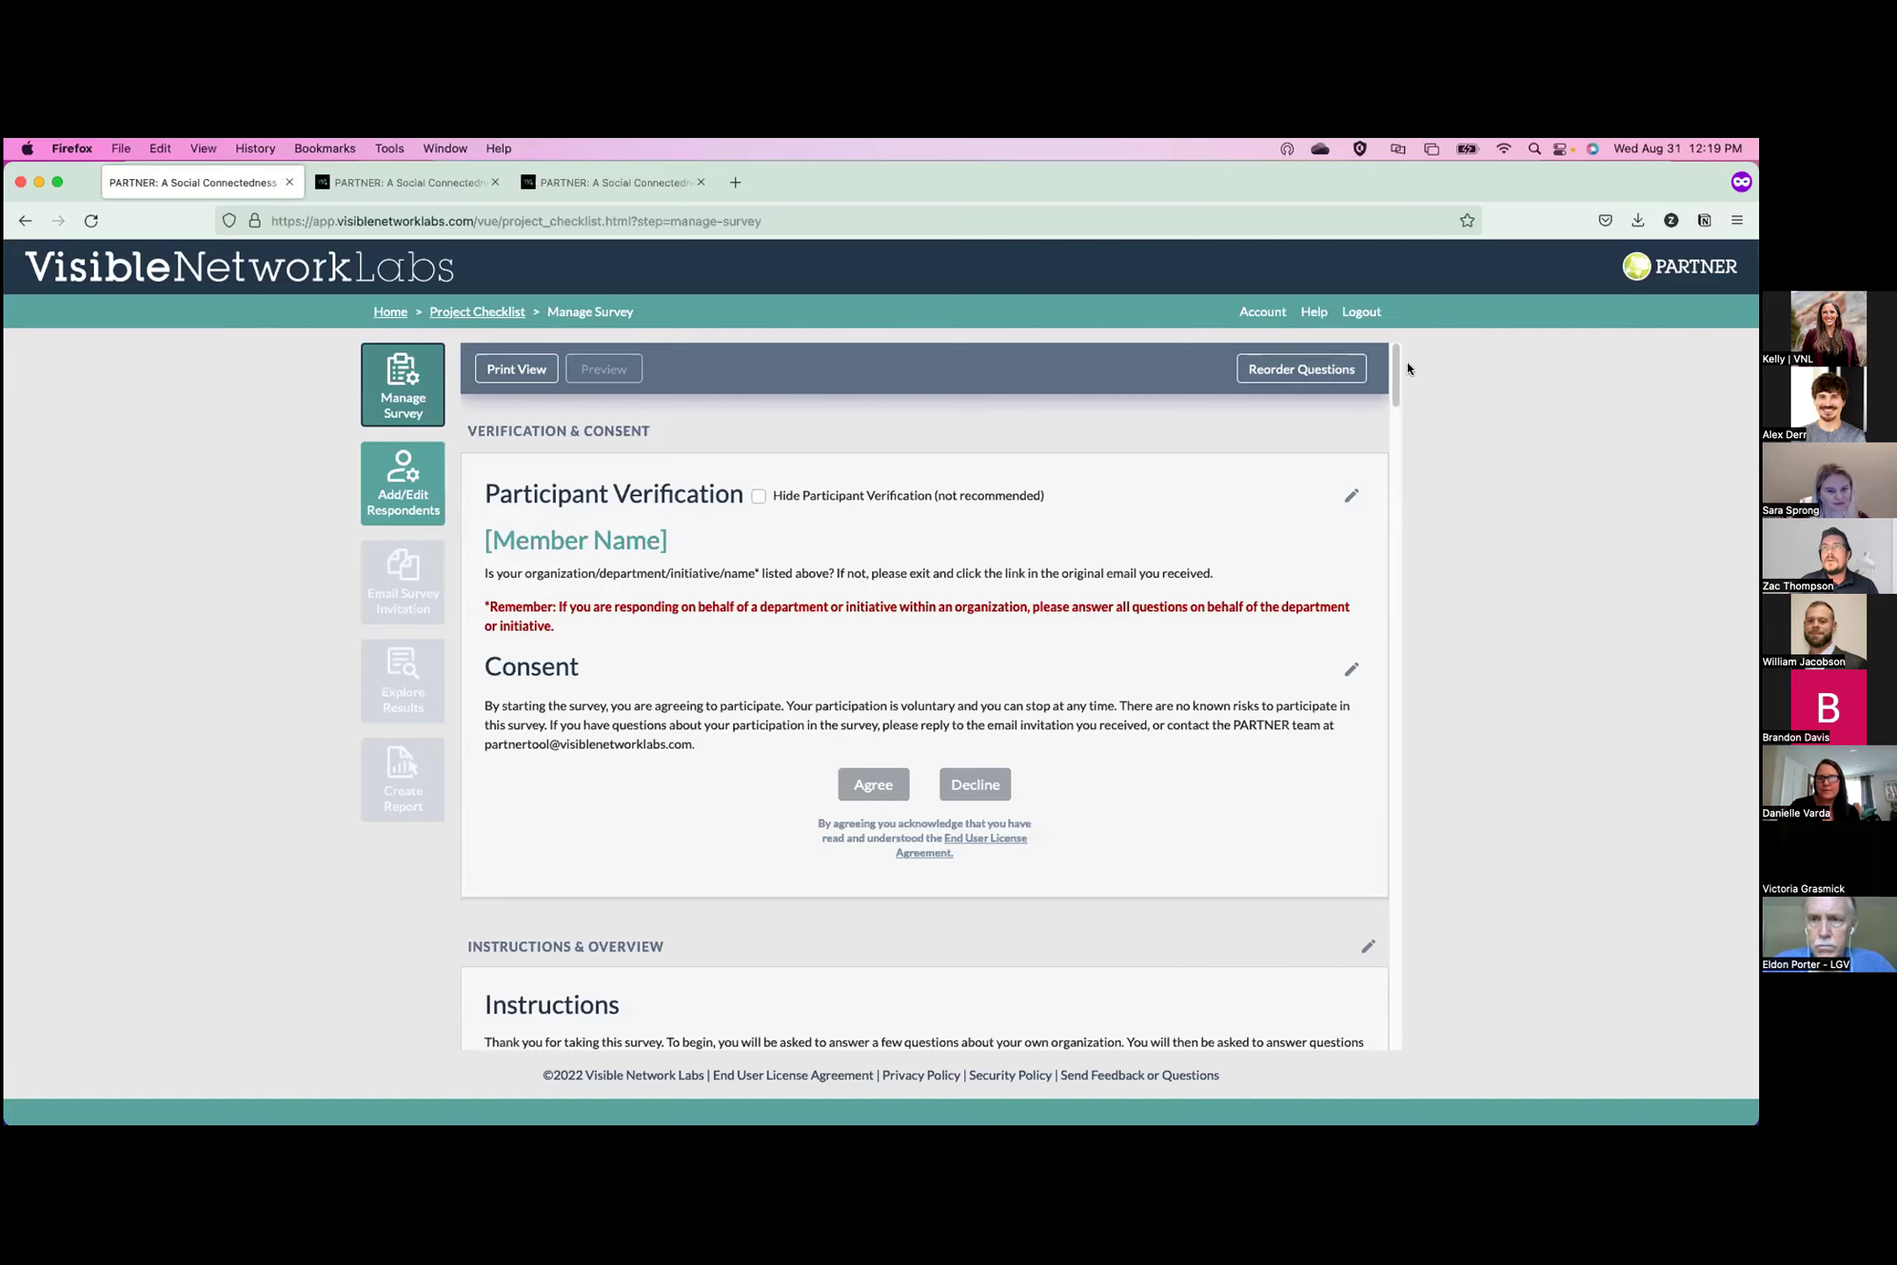
mouse_move(1396, 373)
left_mouse_down()
mouse_move(1392, 470)
mouse_move(1393, 367)
left_mouse_up()
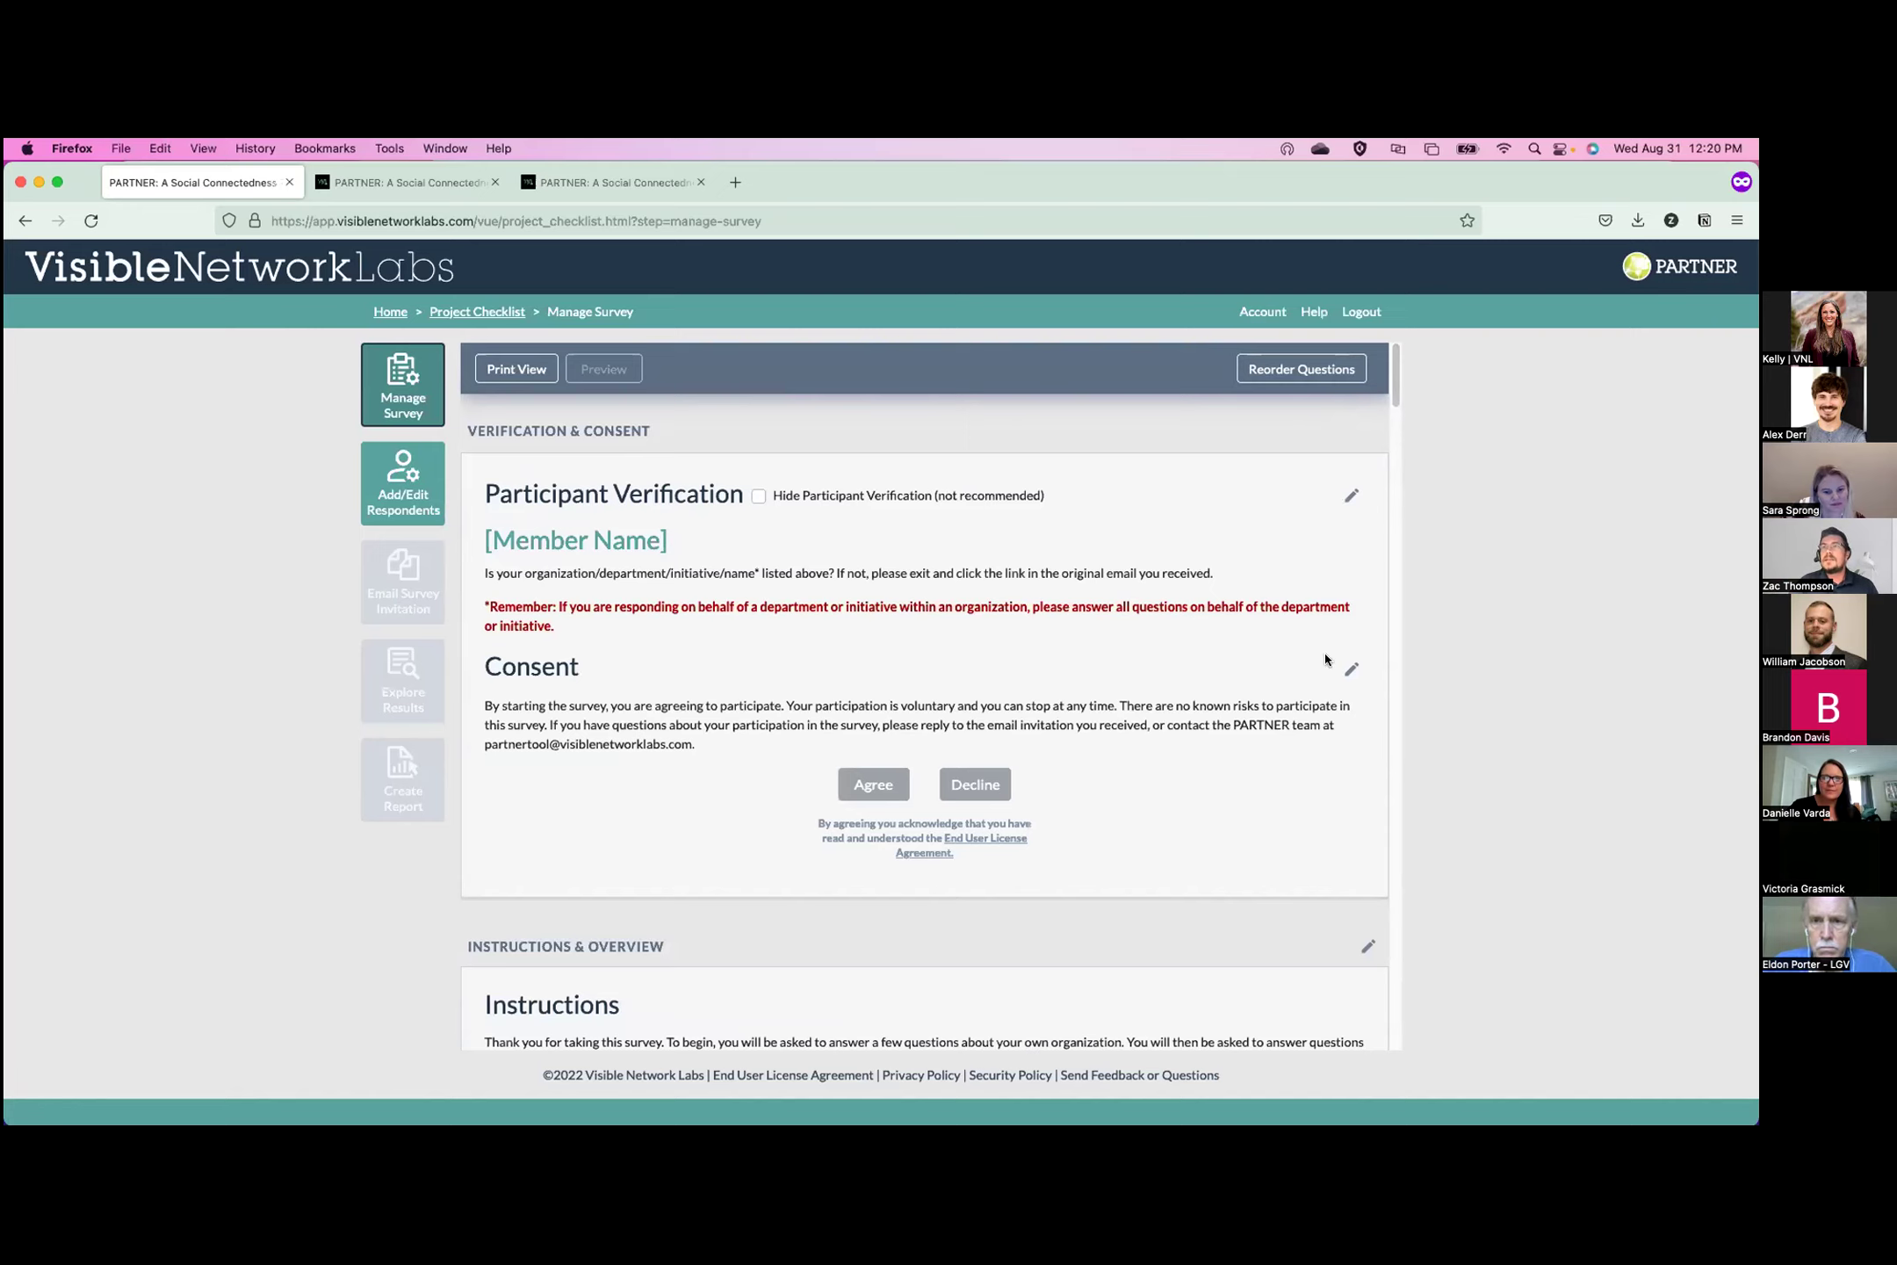
left_click(1353, 499)
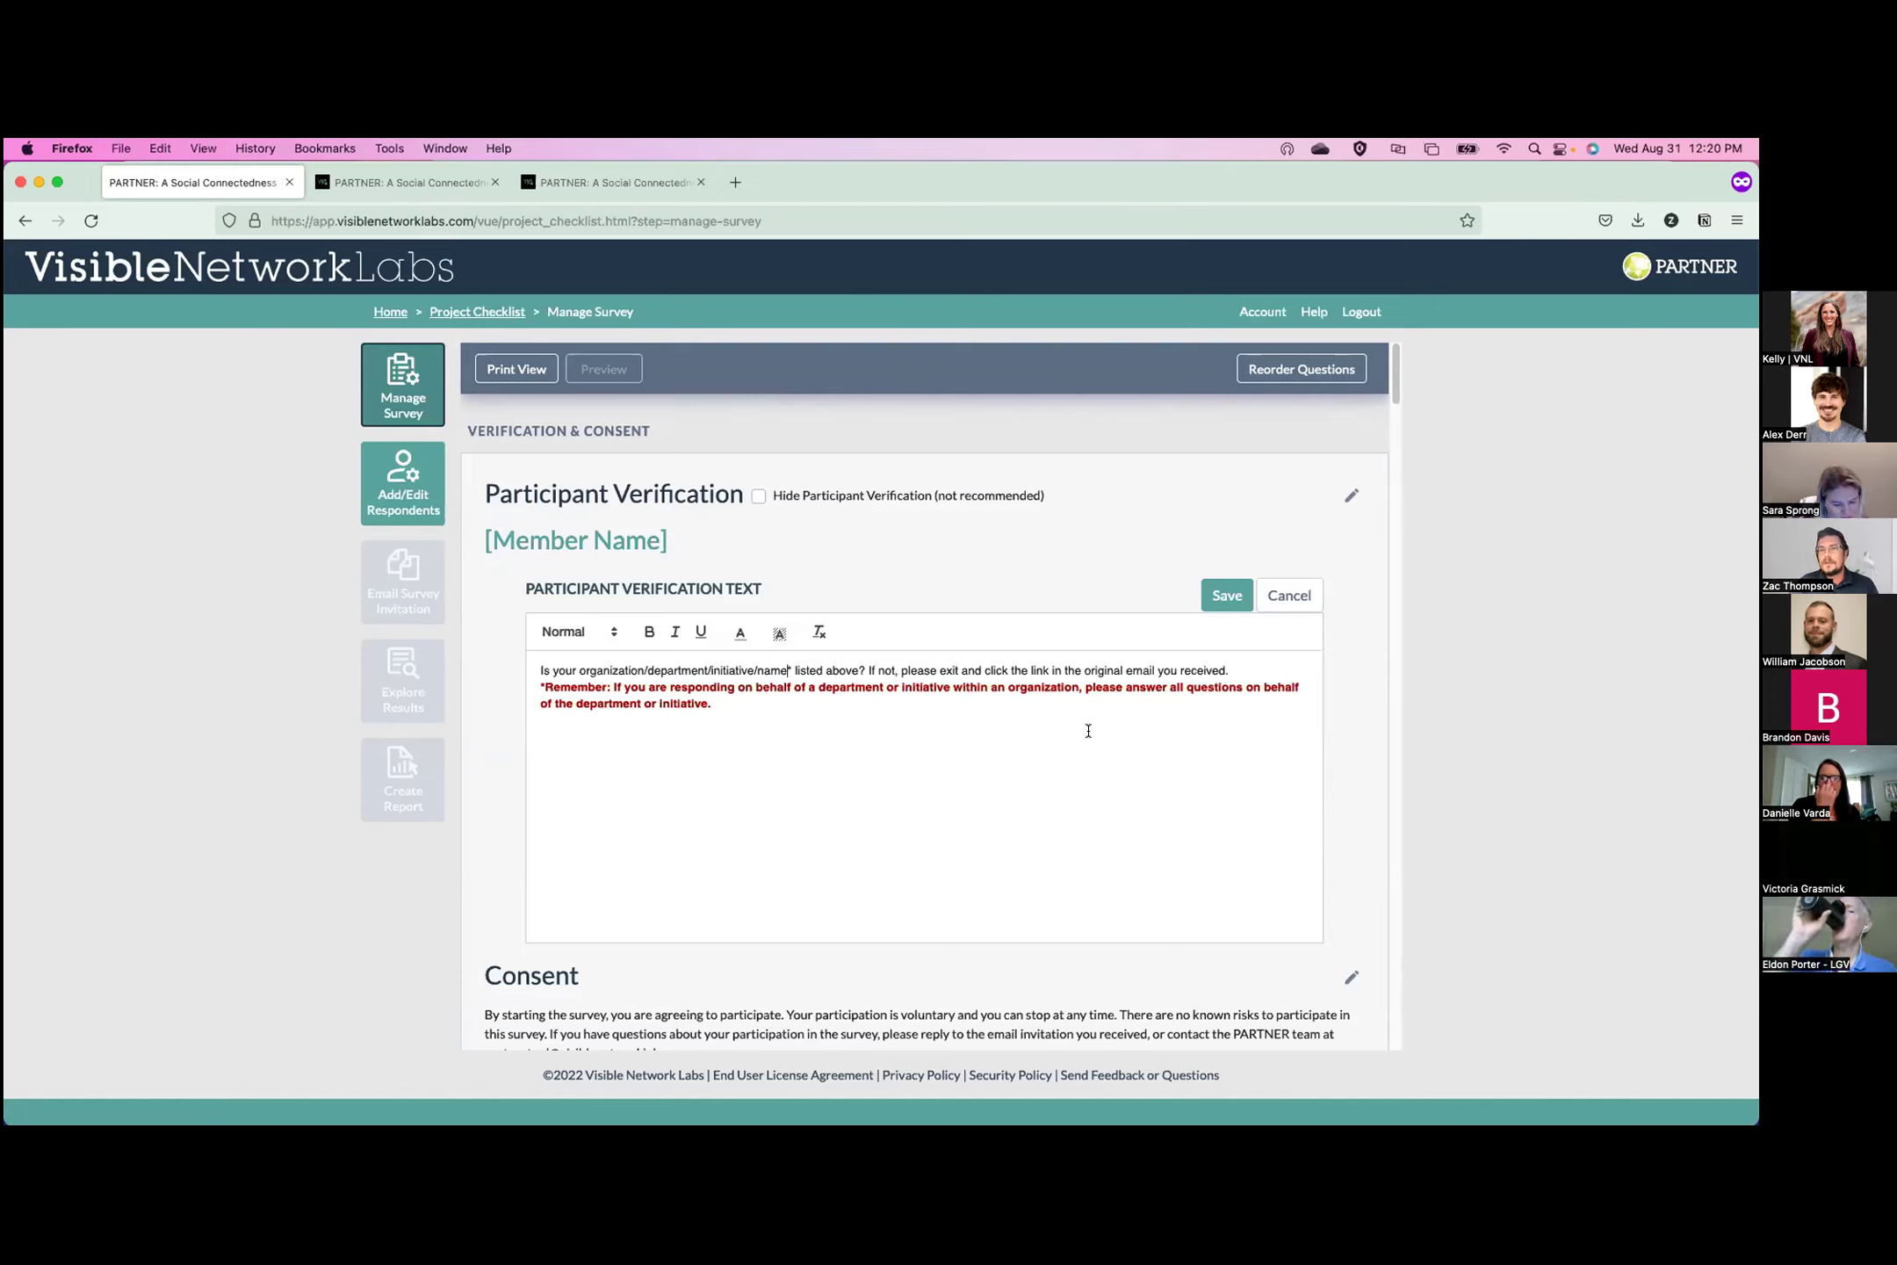
type("*")
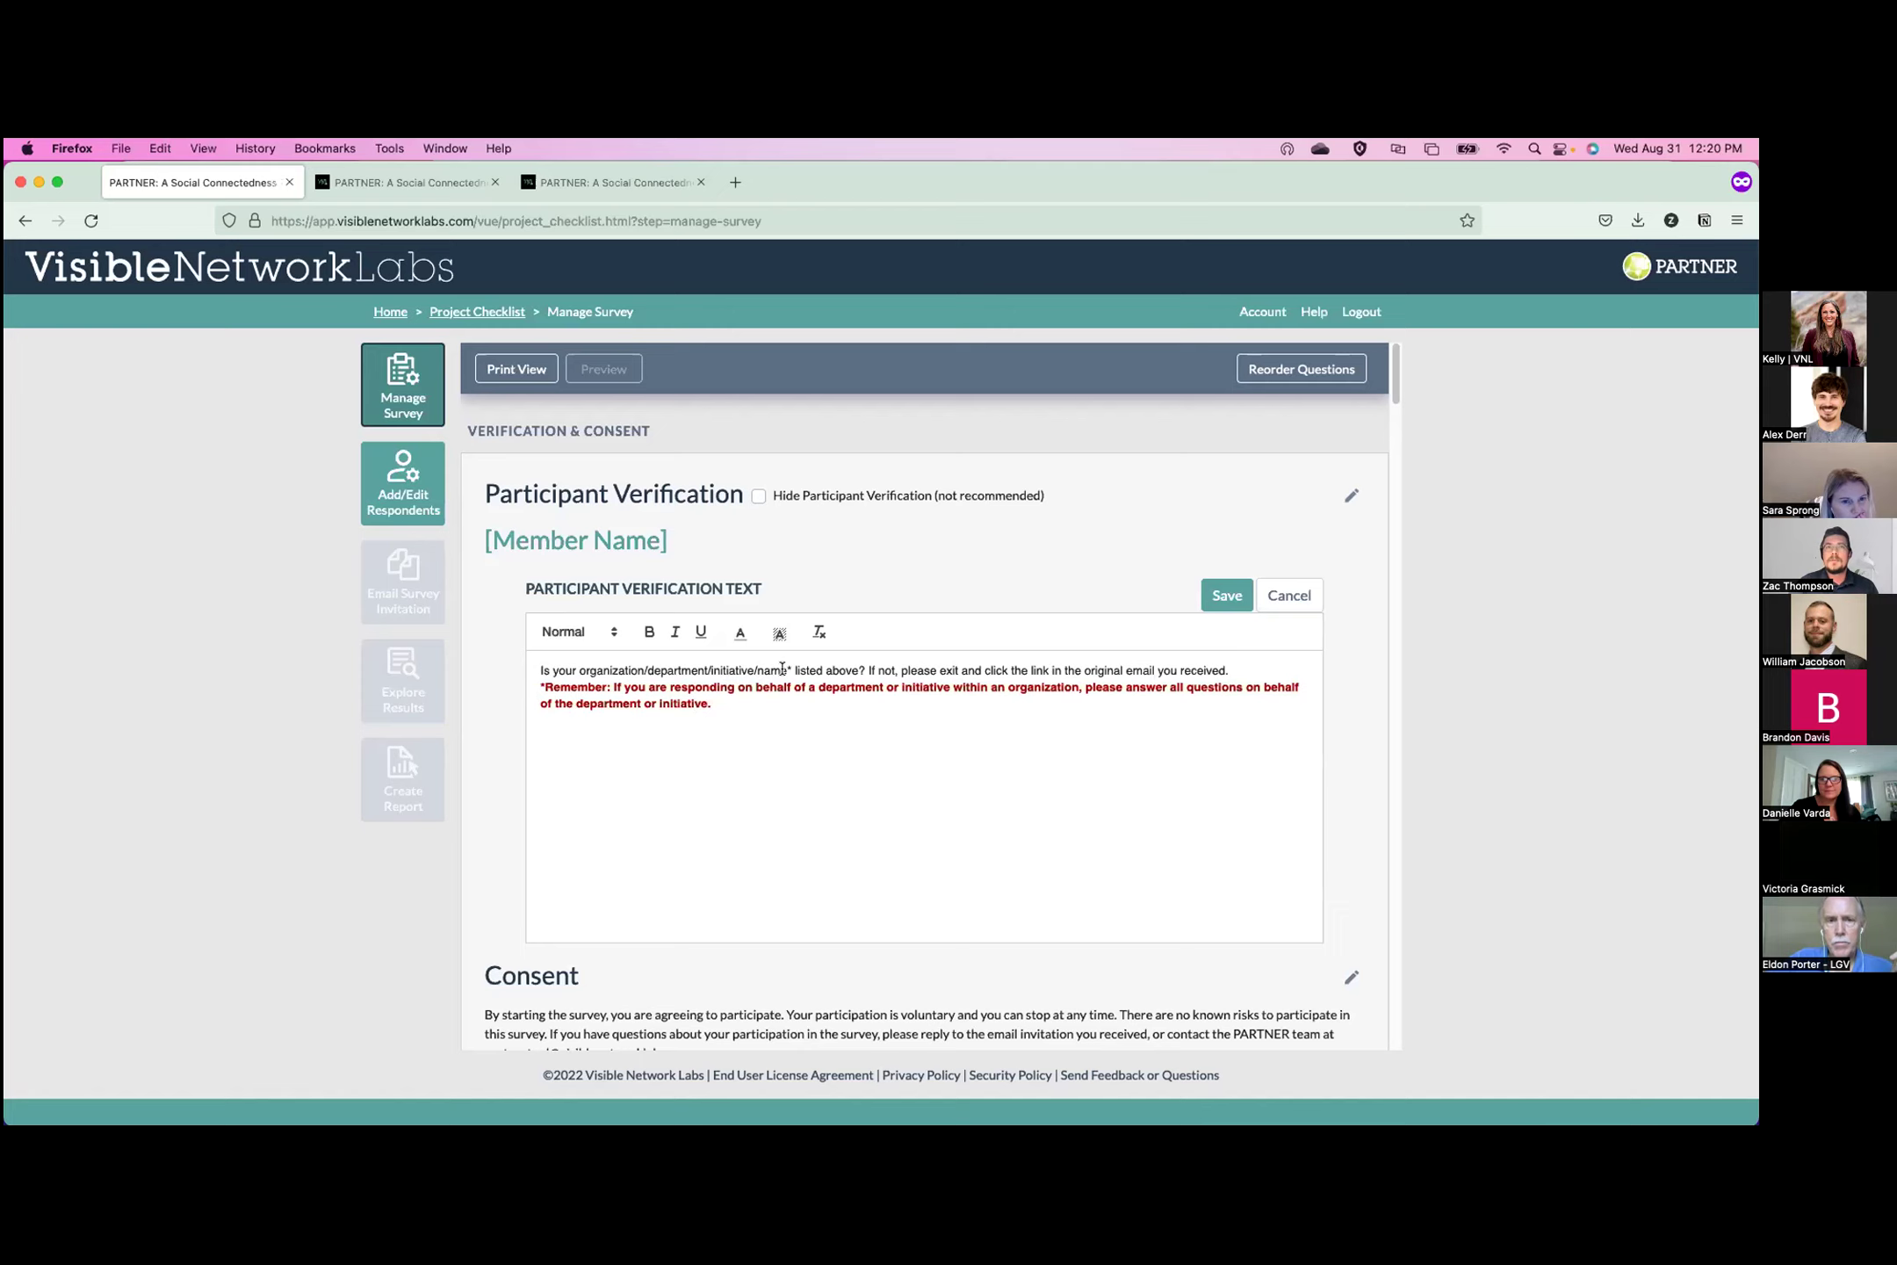
key("BackSpace")
key("BackSpace")
key("BackSpace")
key("BackSpace")
key("BackSpace")
key("BackSpace")
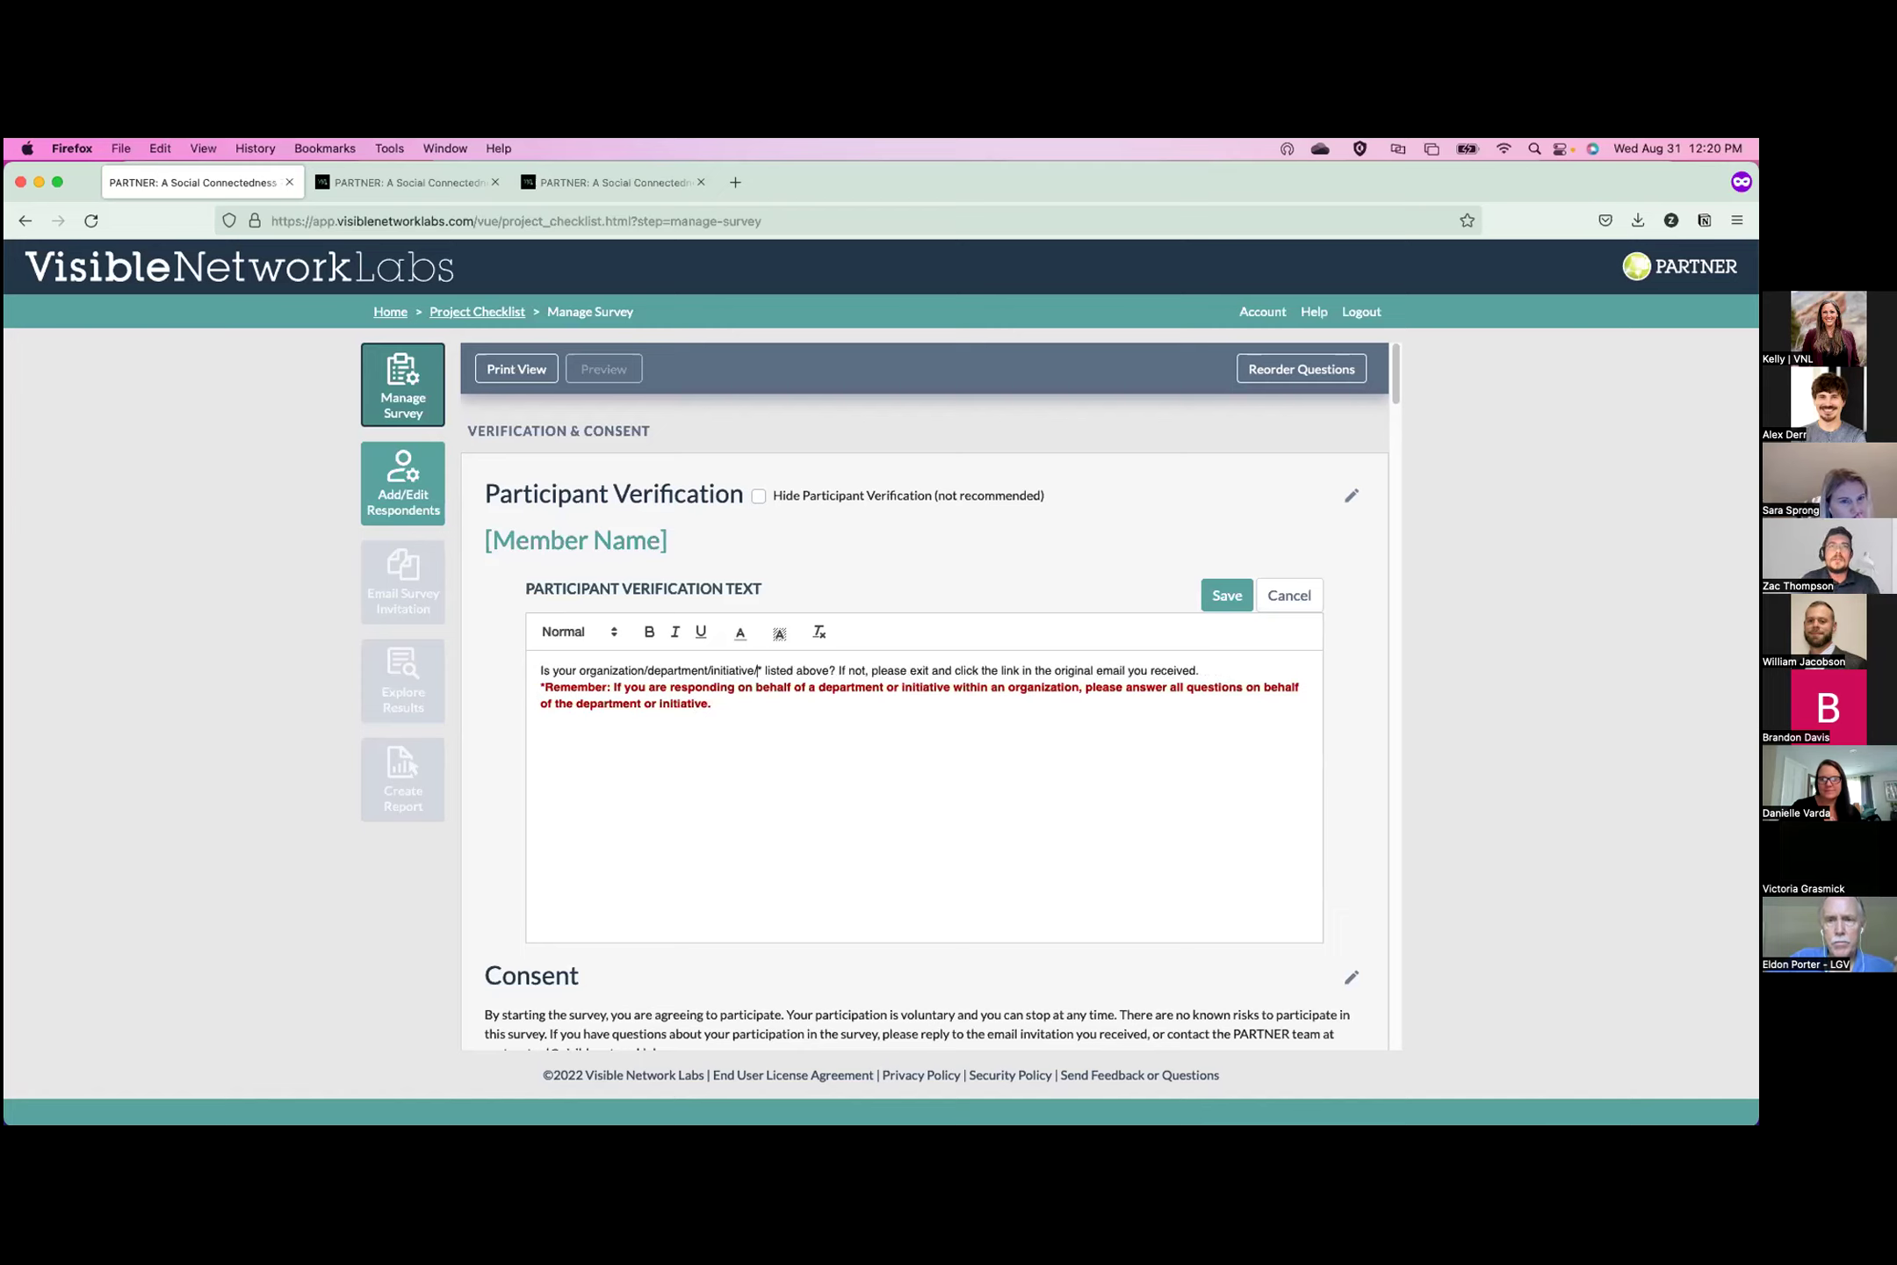
key("BackSpace")
key("BackSpace")
key("BackSpace")
key("BackSpace")
key("BackSpace")
key("BackSpace")
key("BackSpace")
key("BackSpace")
key("BackSpace")
key("BackSpace")
key("BackSpace")
key("BackSpace")
key("BackSpace")
key("BackSpace")
key("BackSpace")
key("BackSpace")
key("BackSpace")
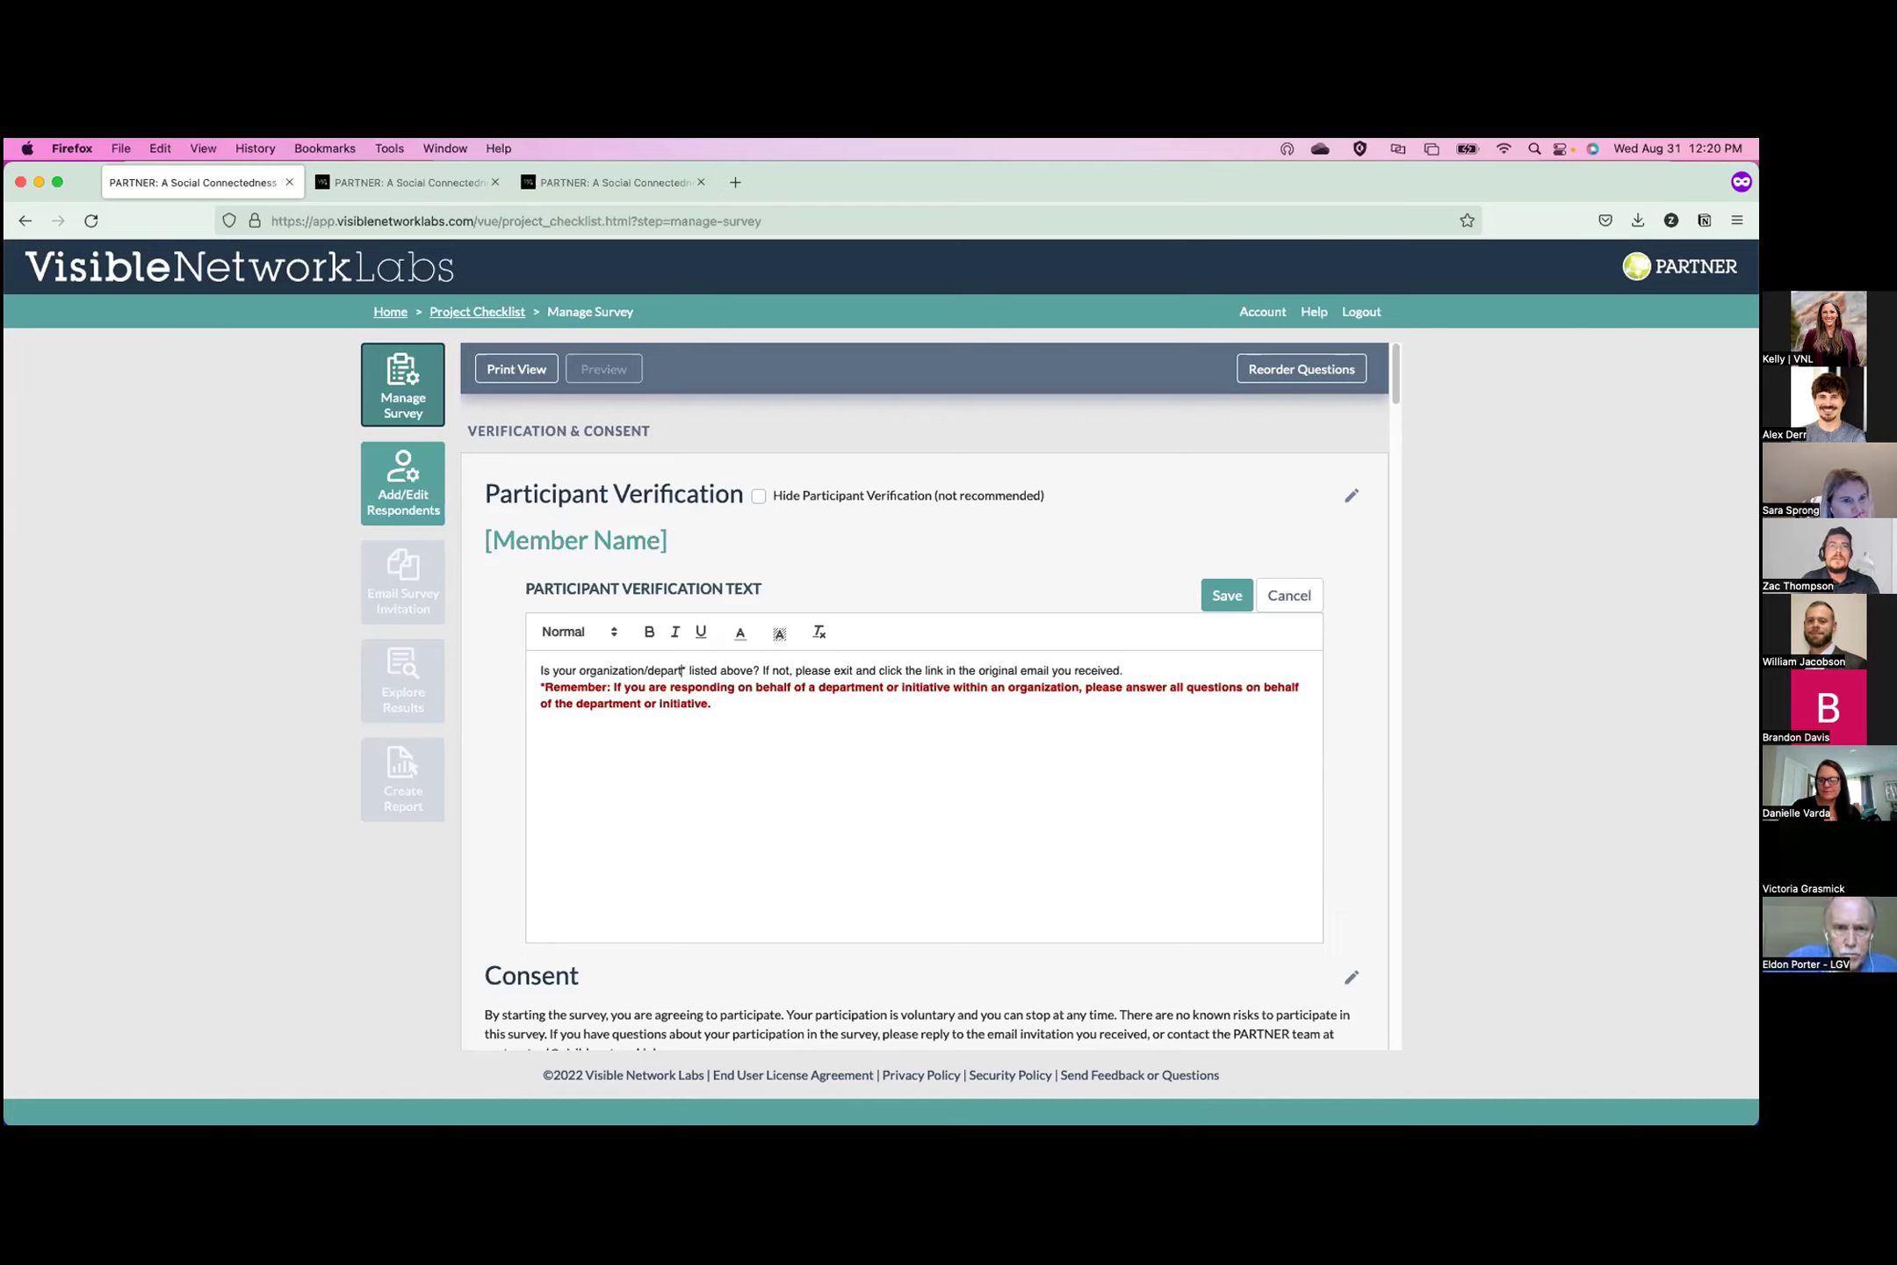
key("BackSpace")
key("BackSpace")
key("BackSpace")
key("BackSpace")
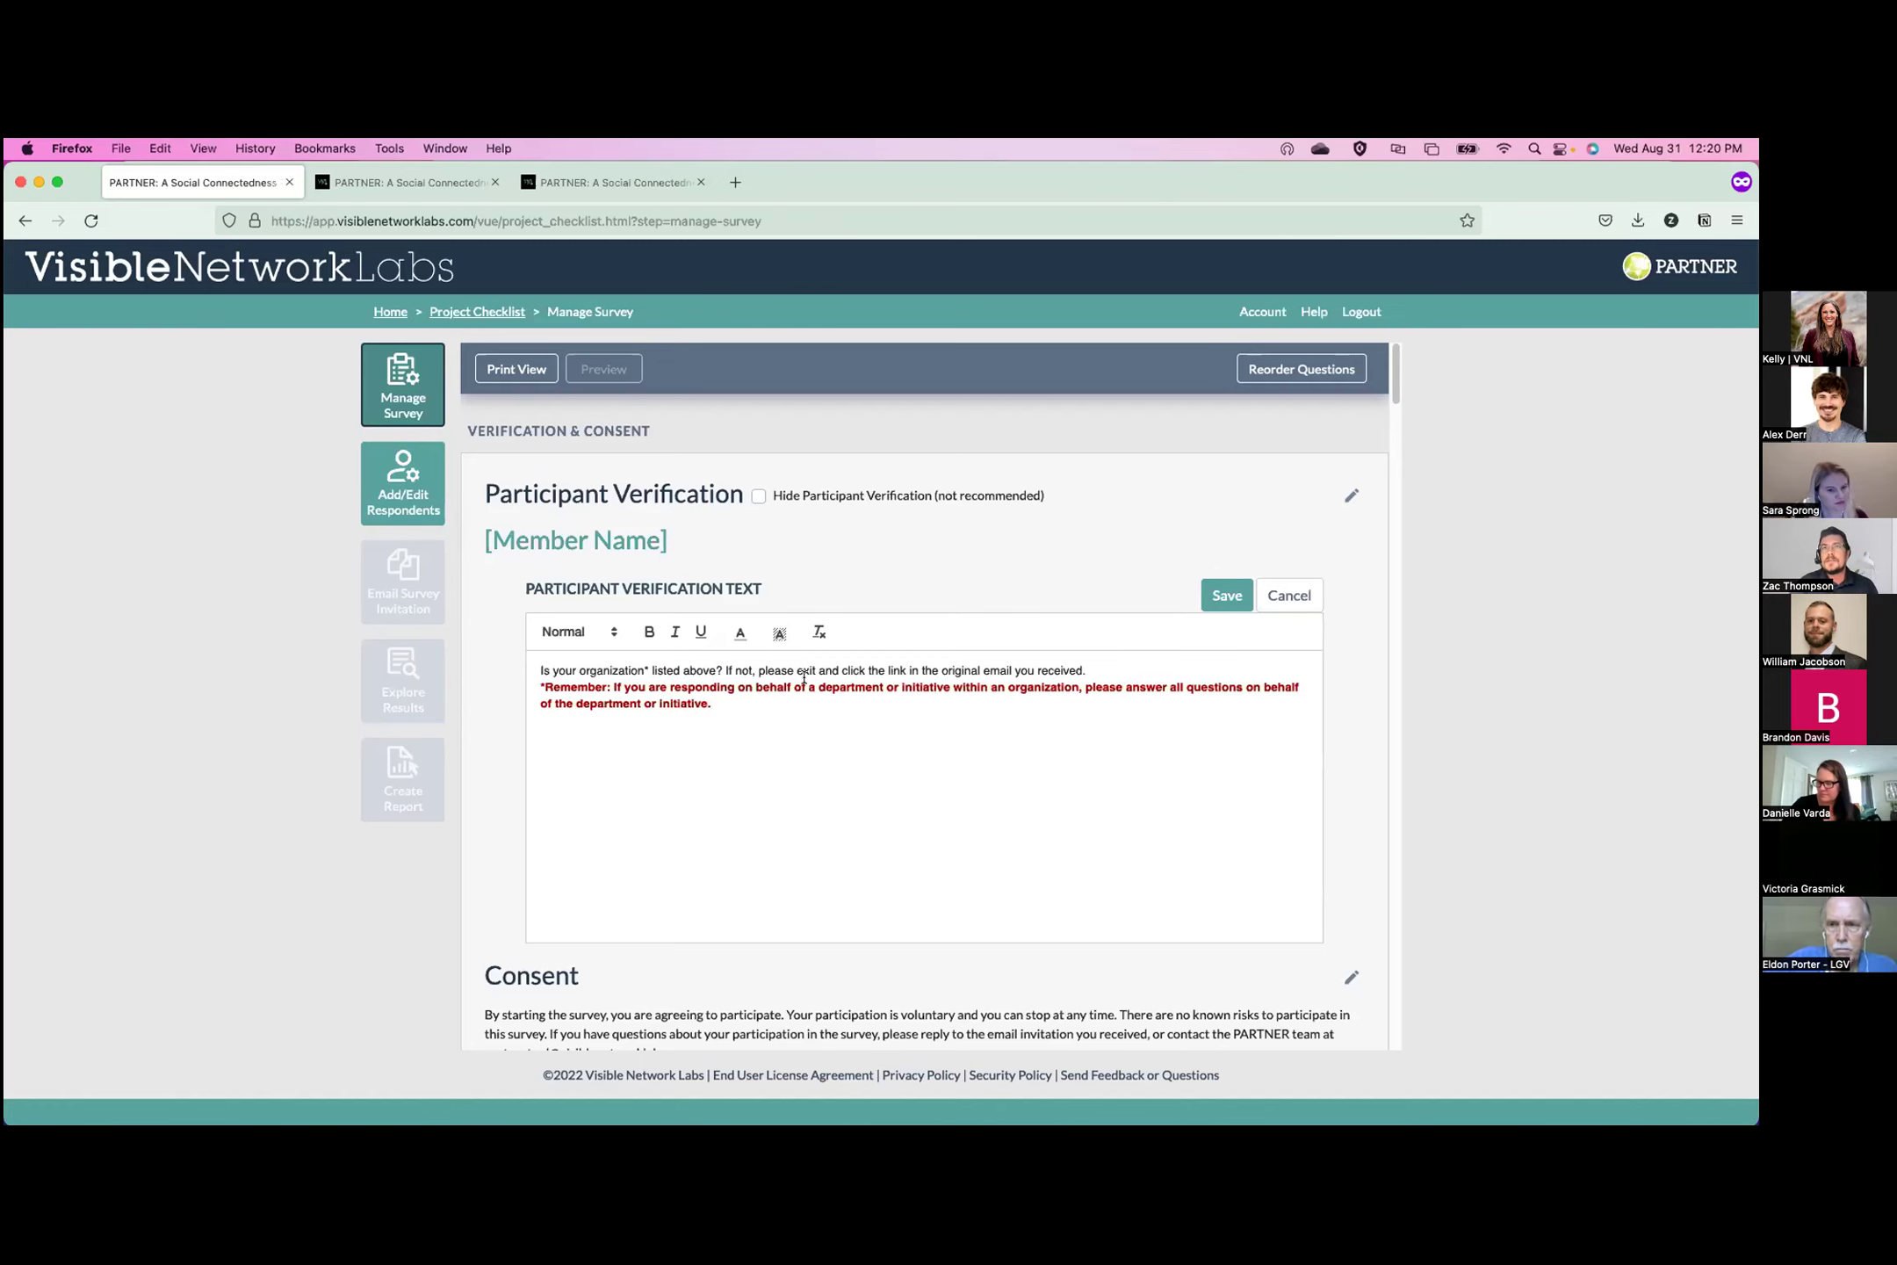
left_click(1224, 597)
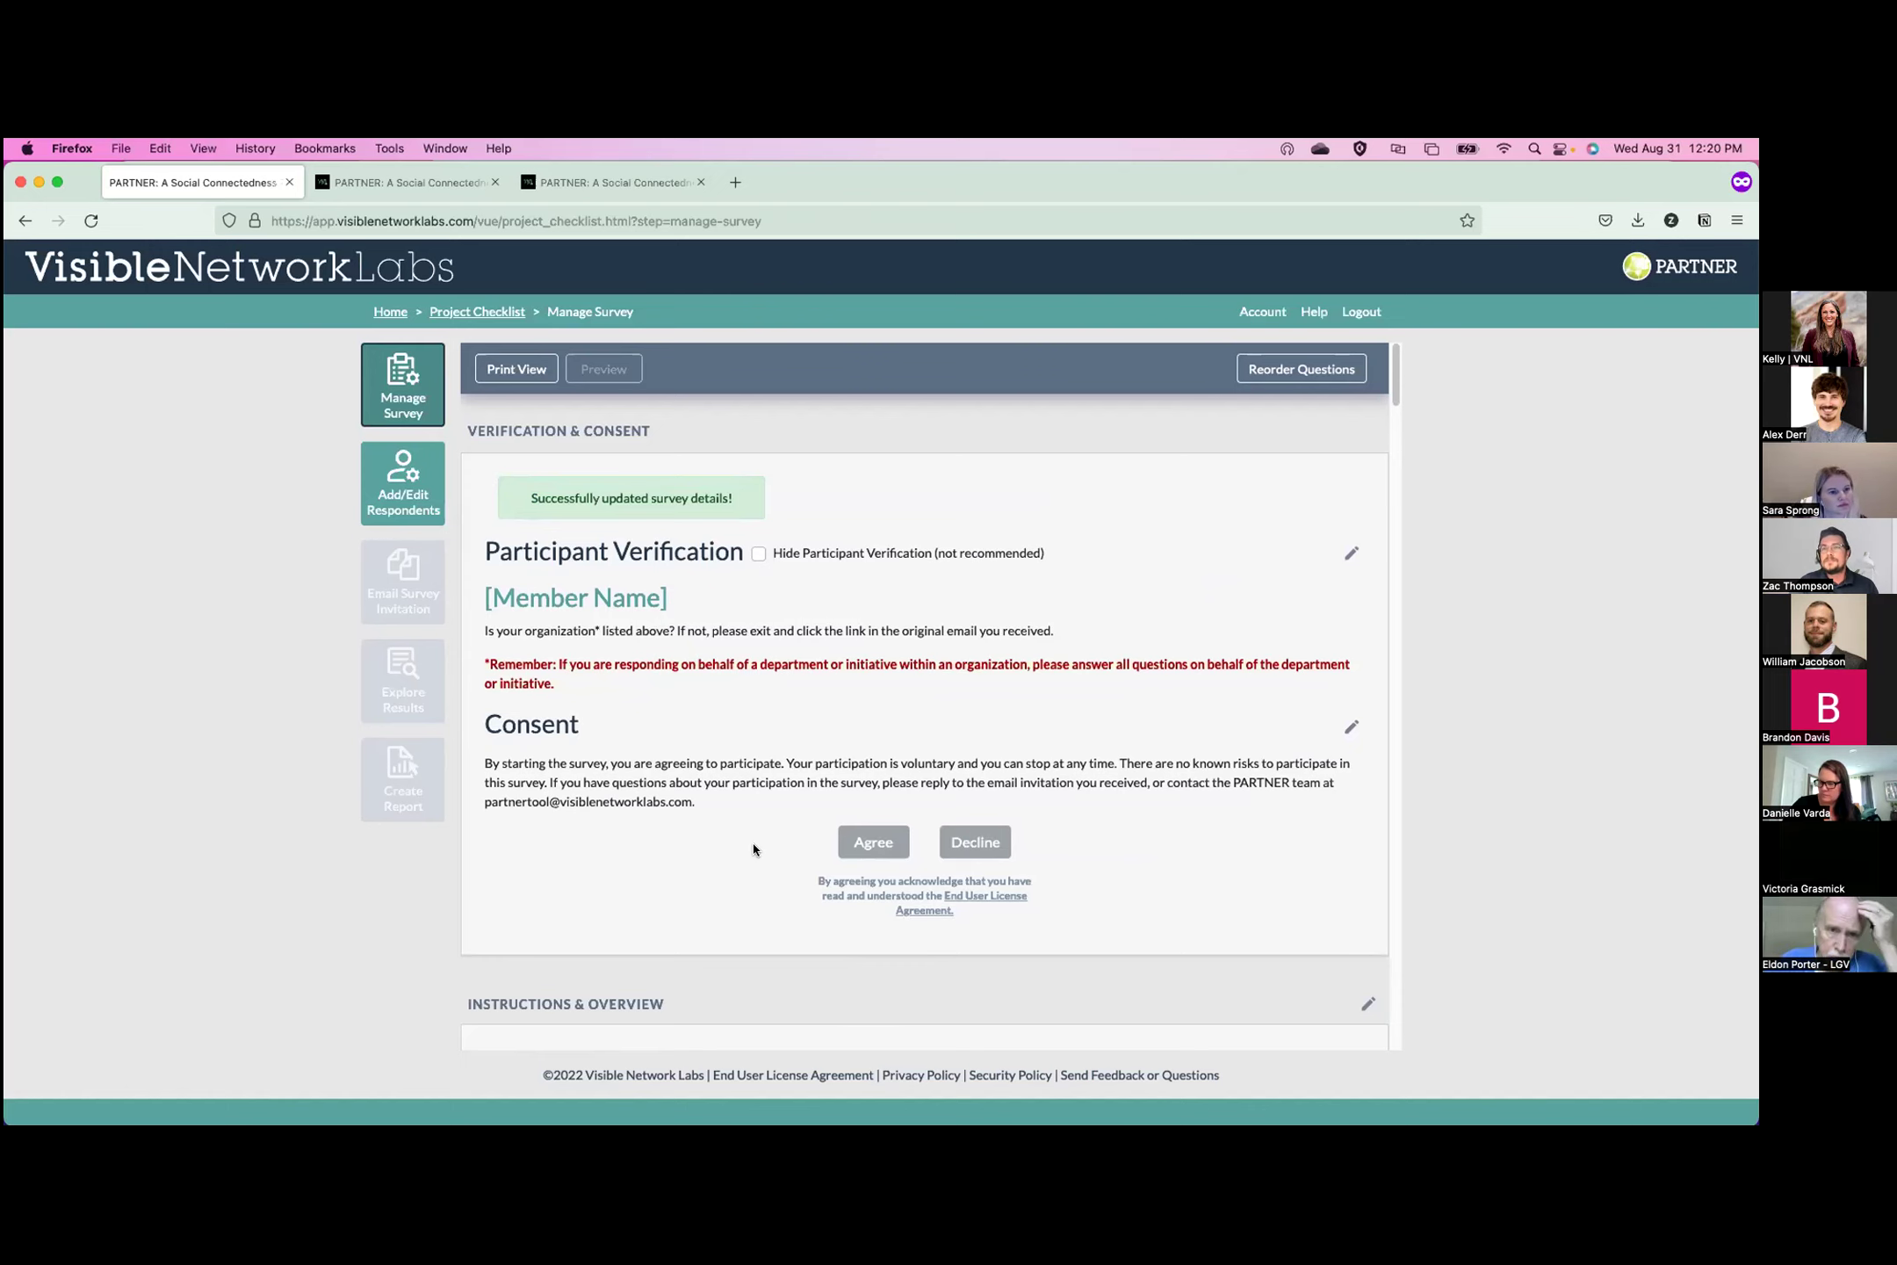
scroll(762, 829, "down", 3)
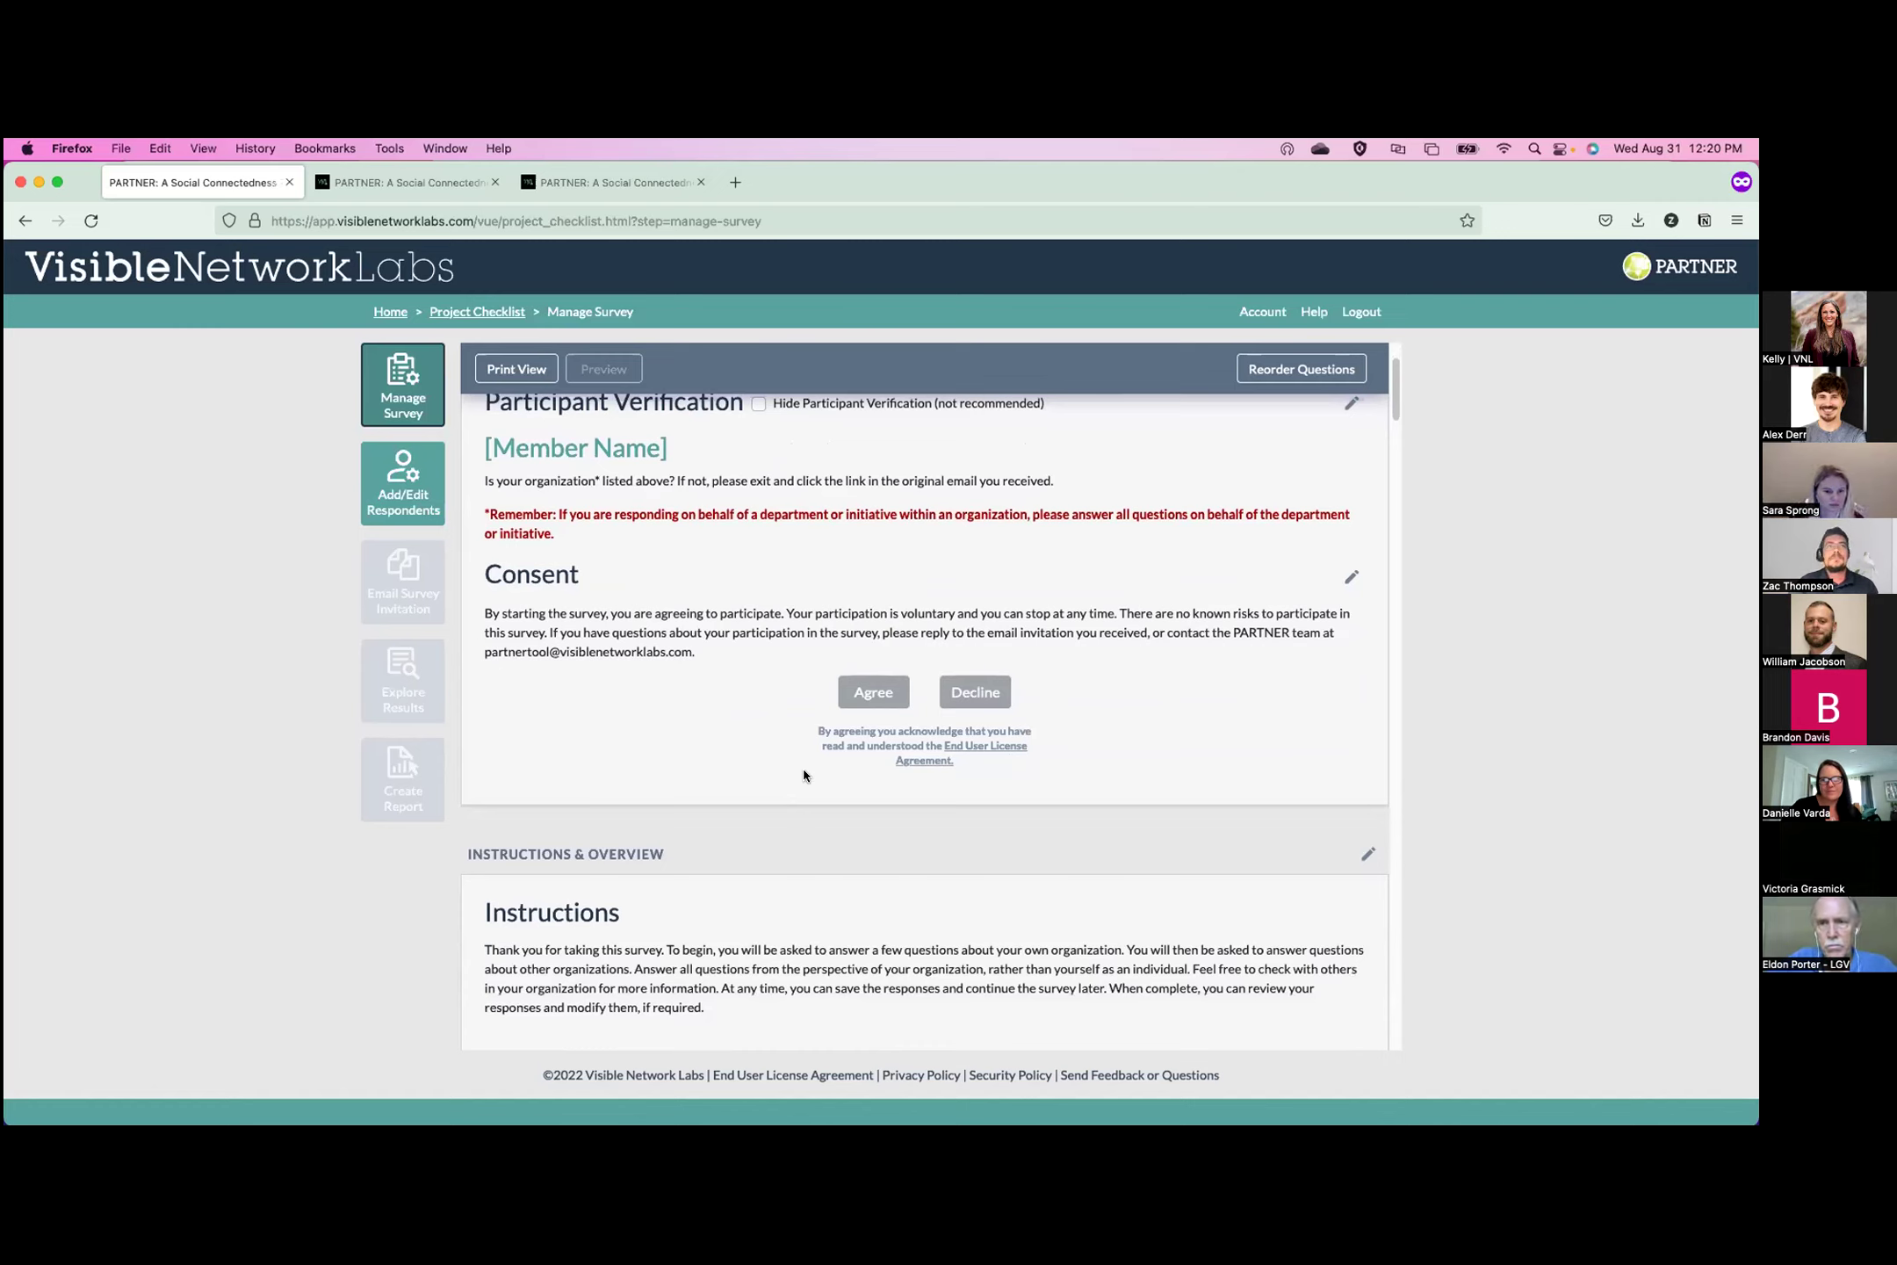
From Add/Edit Respondents, choose Add Respondent Member to add a single respondent.
left_click(419, 488)
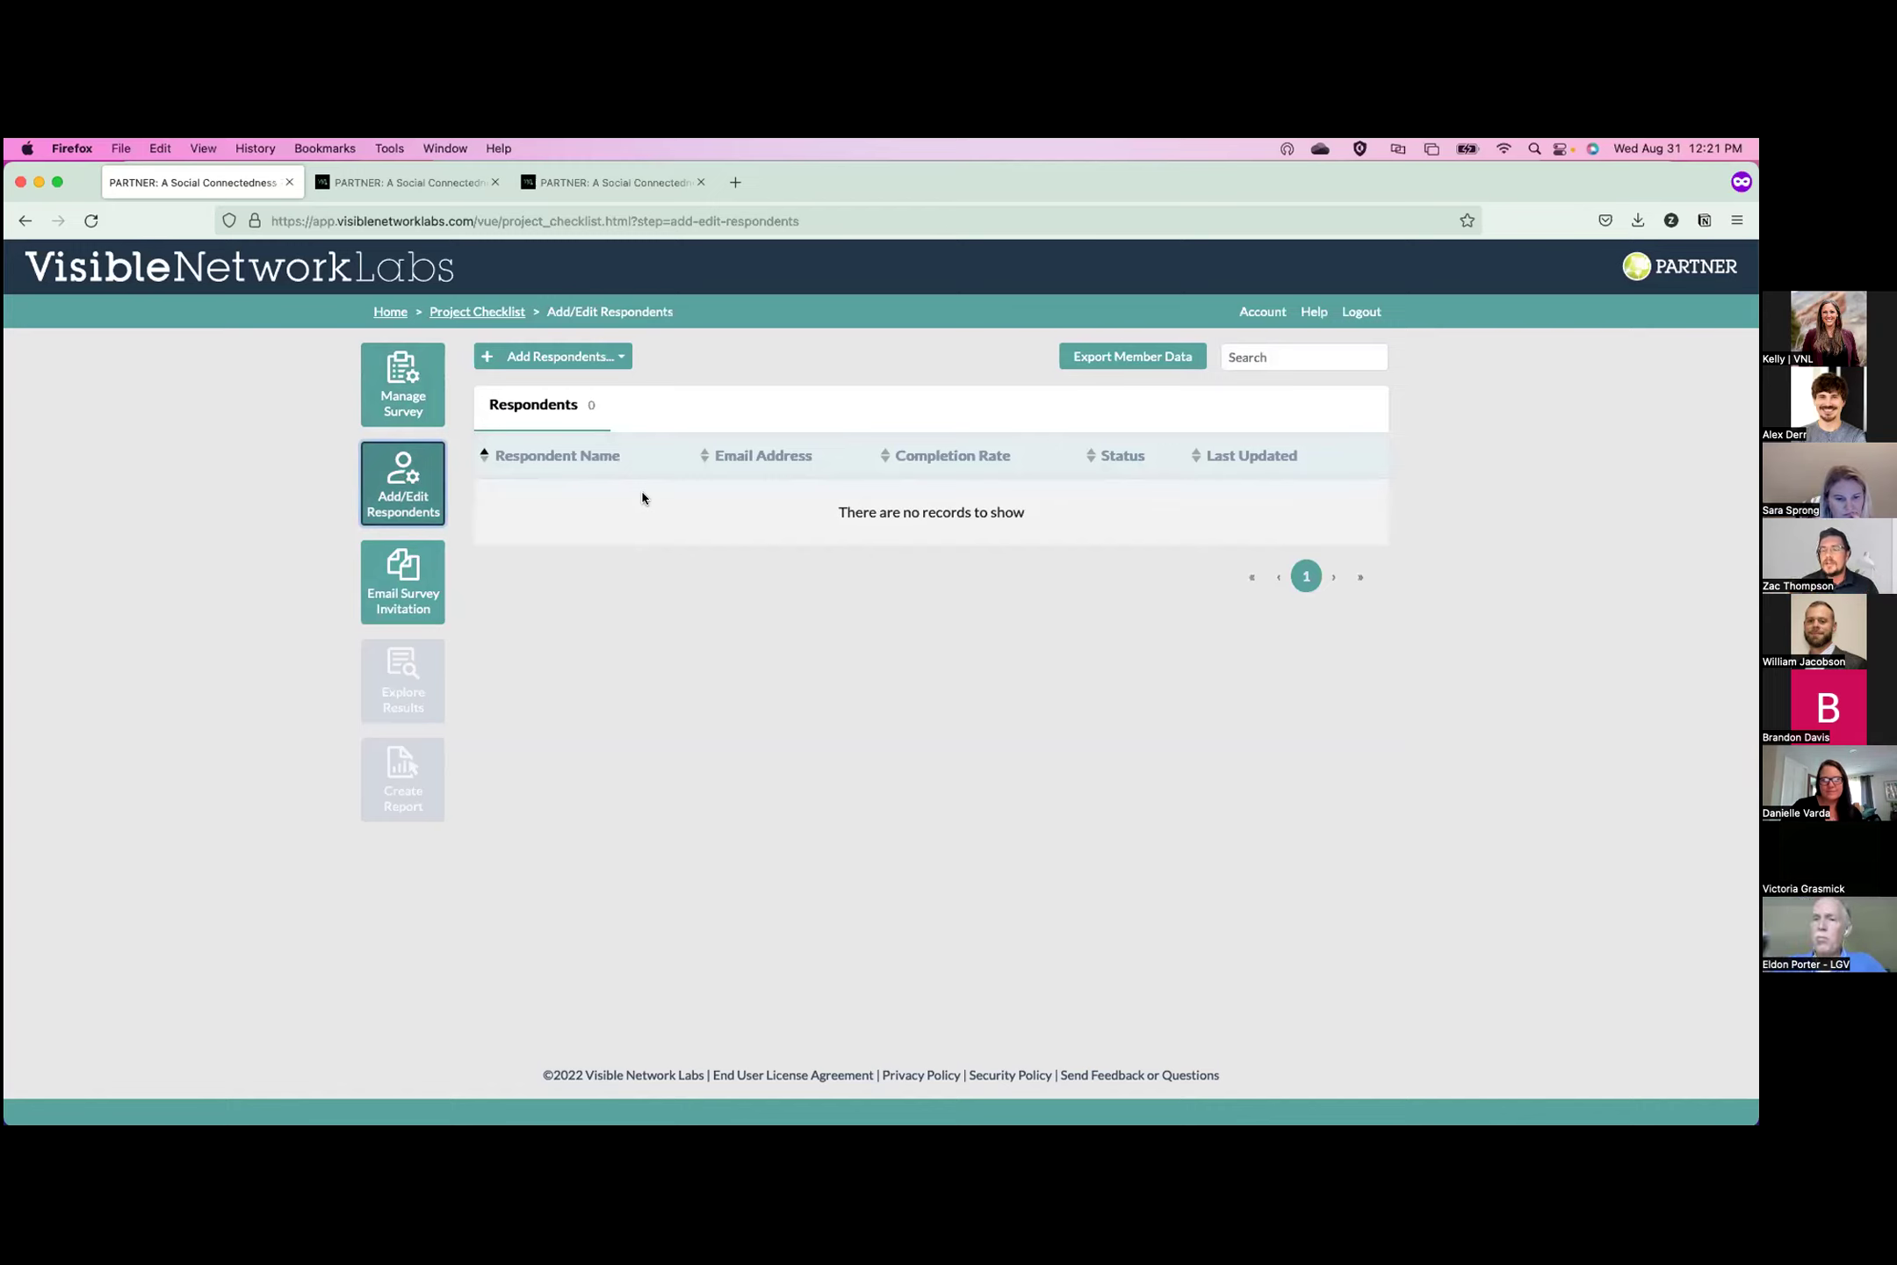
left_click(618, 358)
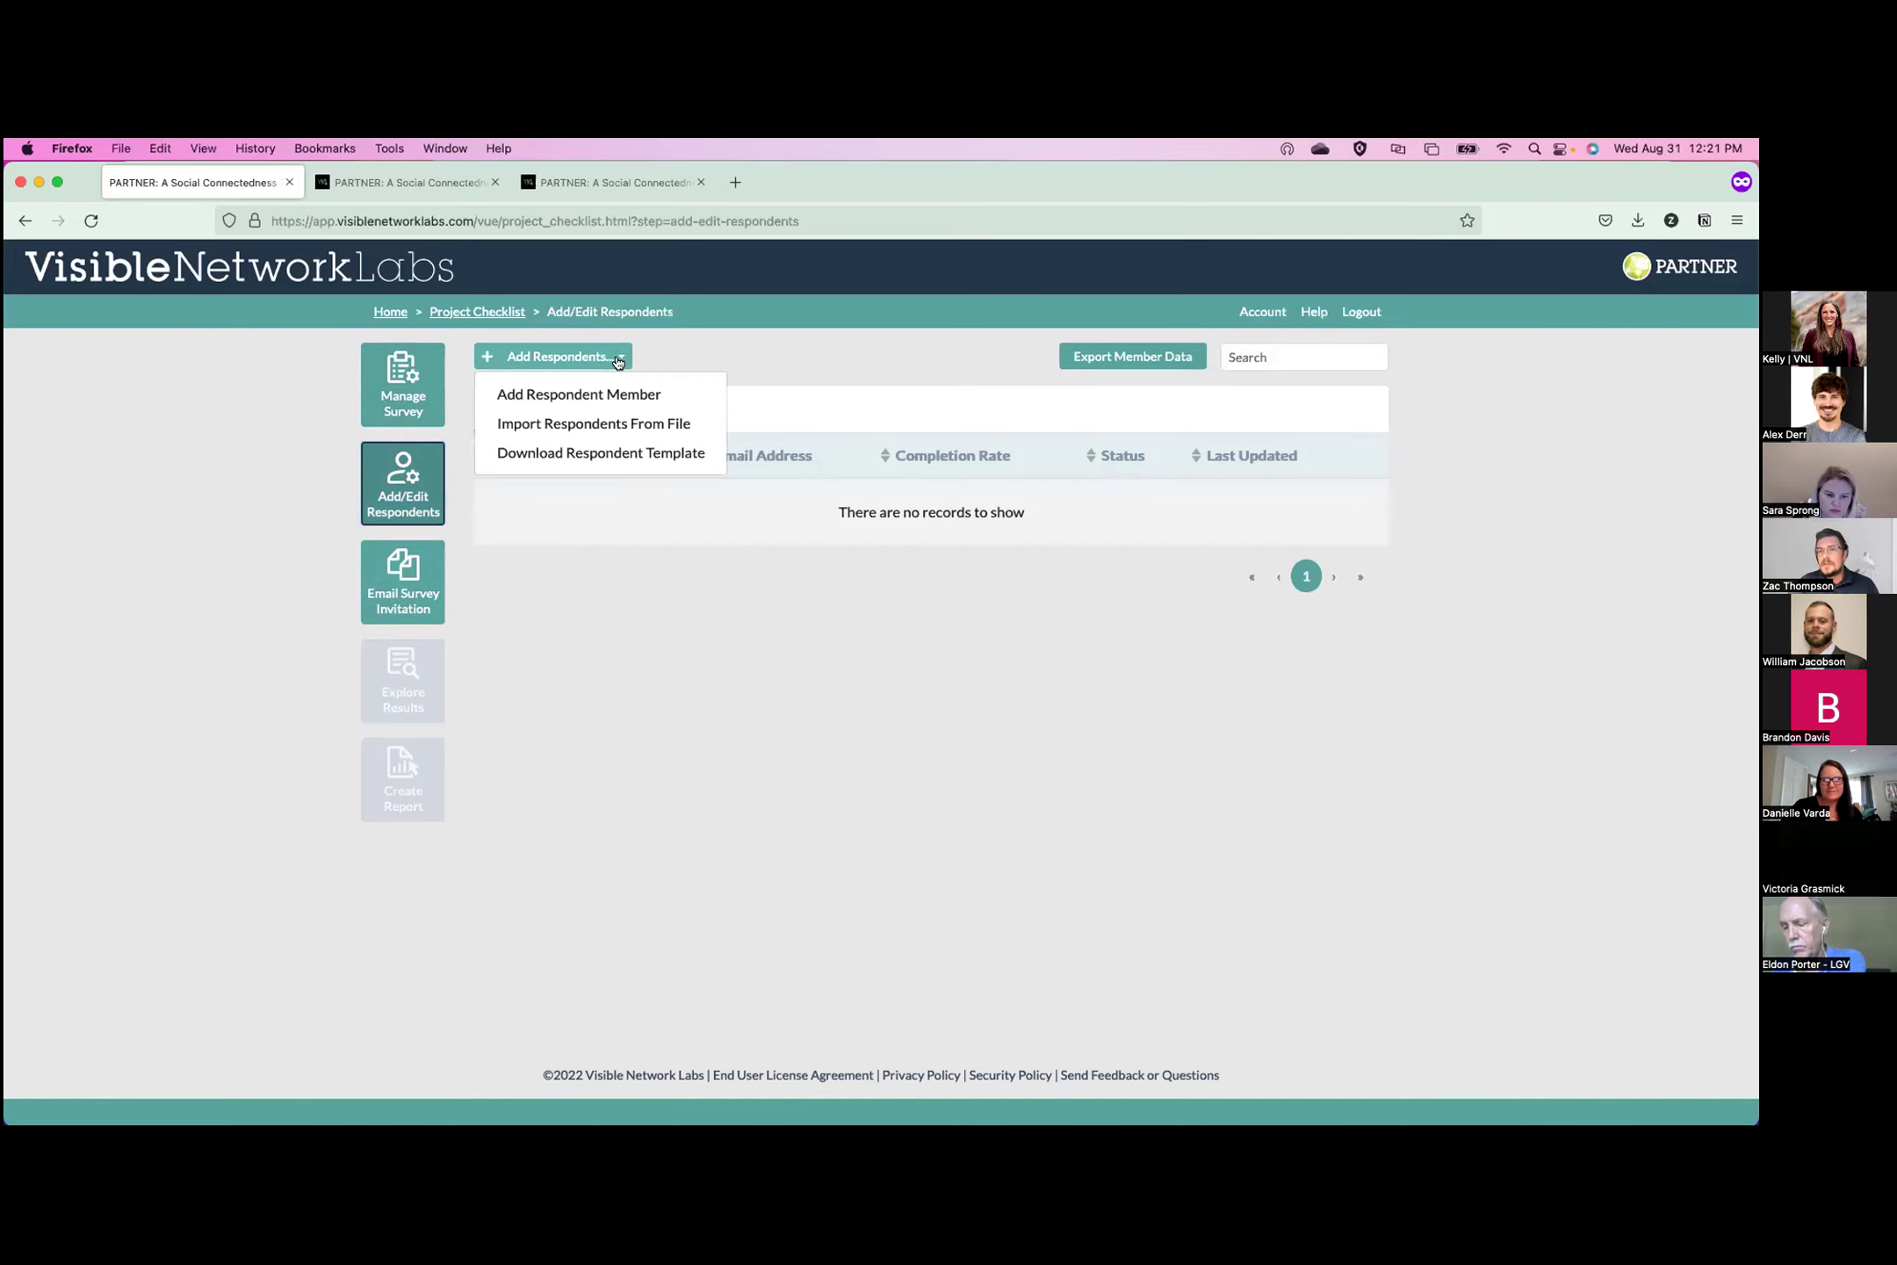
left_click(615, 393)
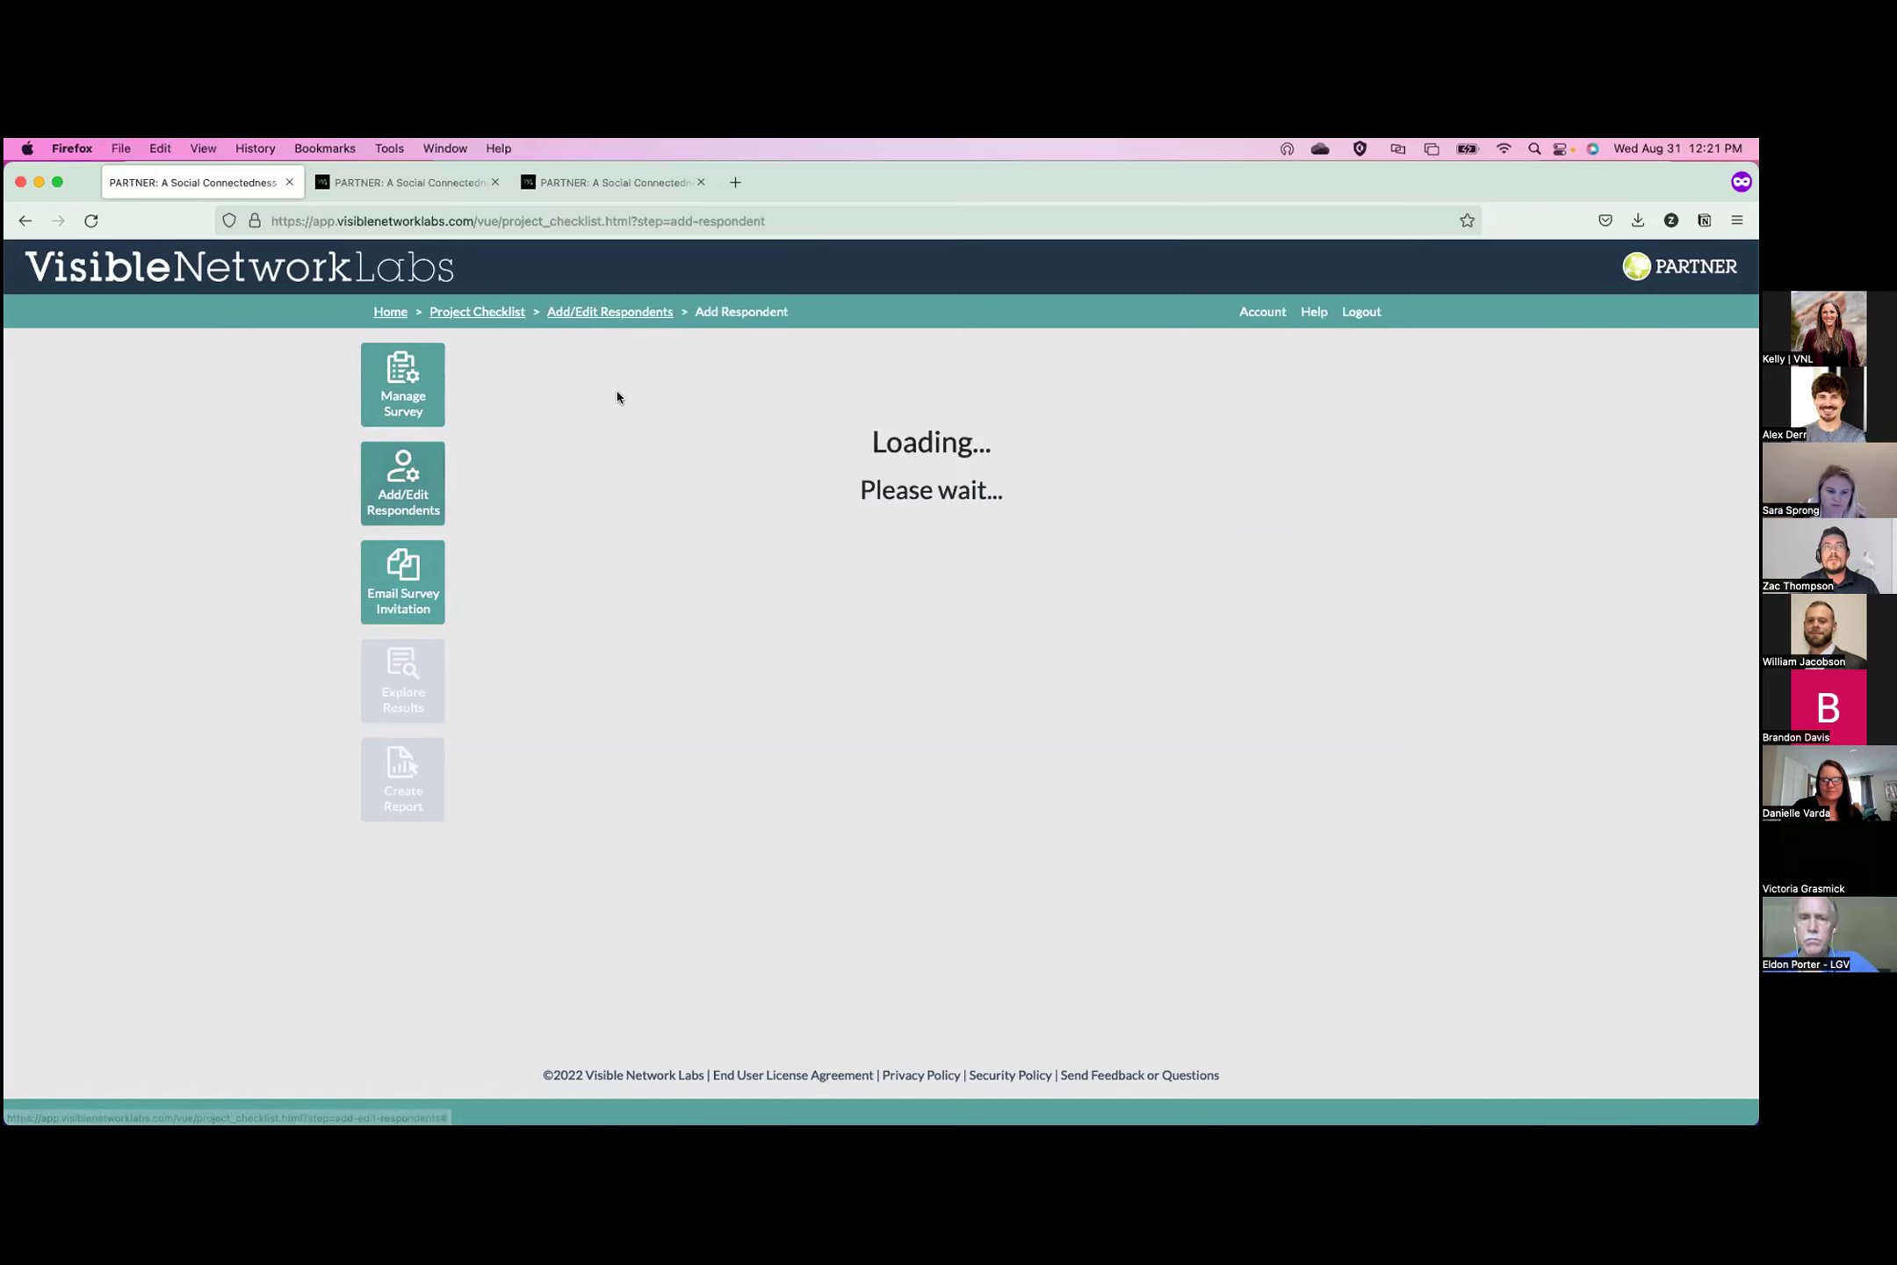
Enter the respondent's first and last name, map label ZT and organization ZT LLC.
left_click(664, 538)
key("Tab")
key("Tab")
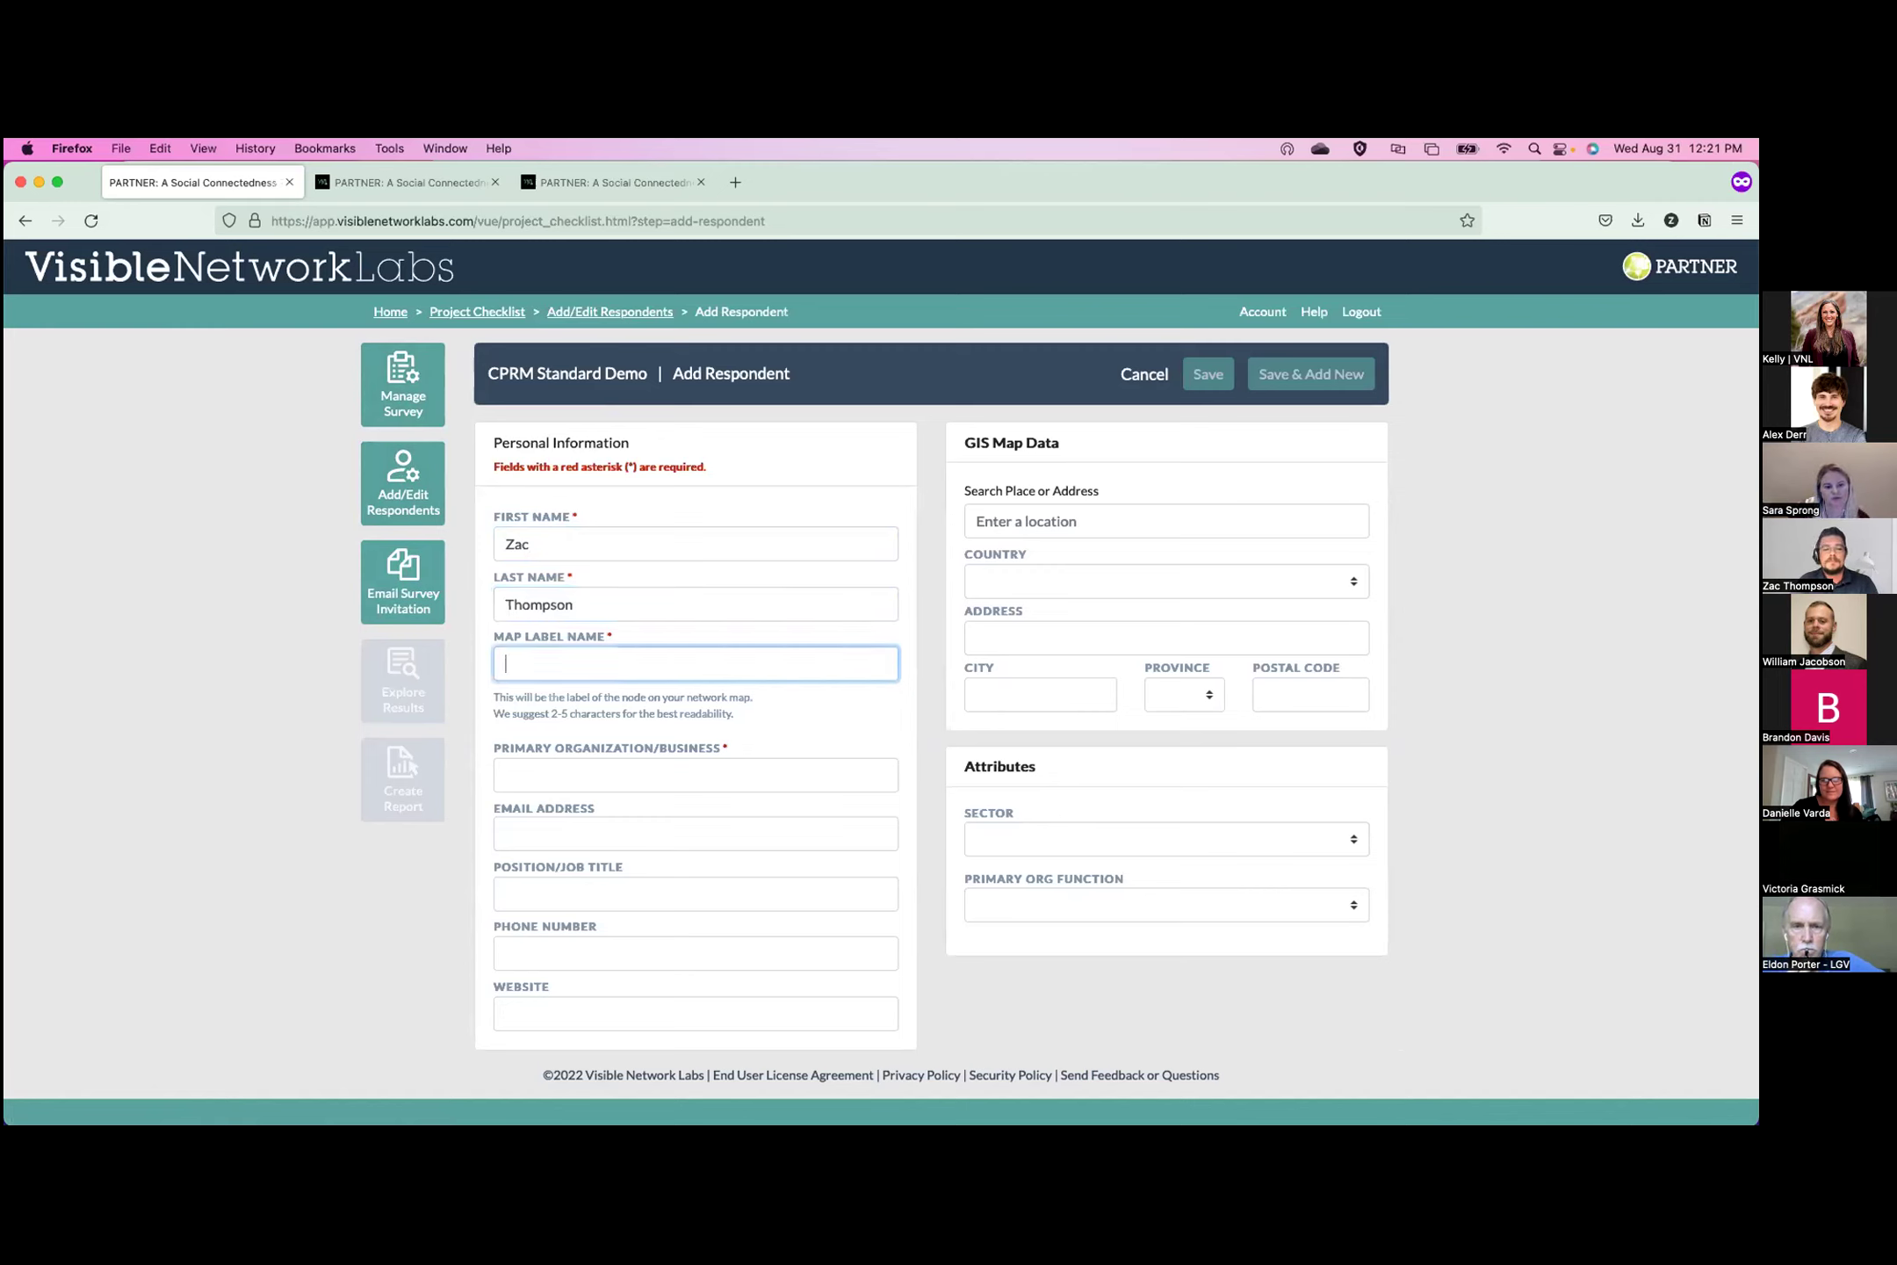
type("ZT")
key("Tab")
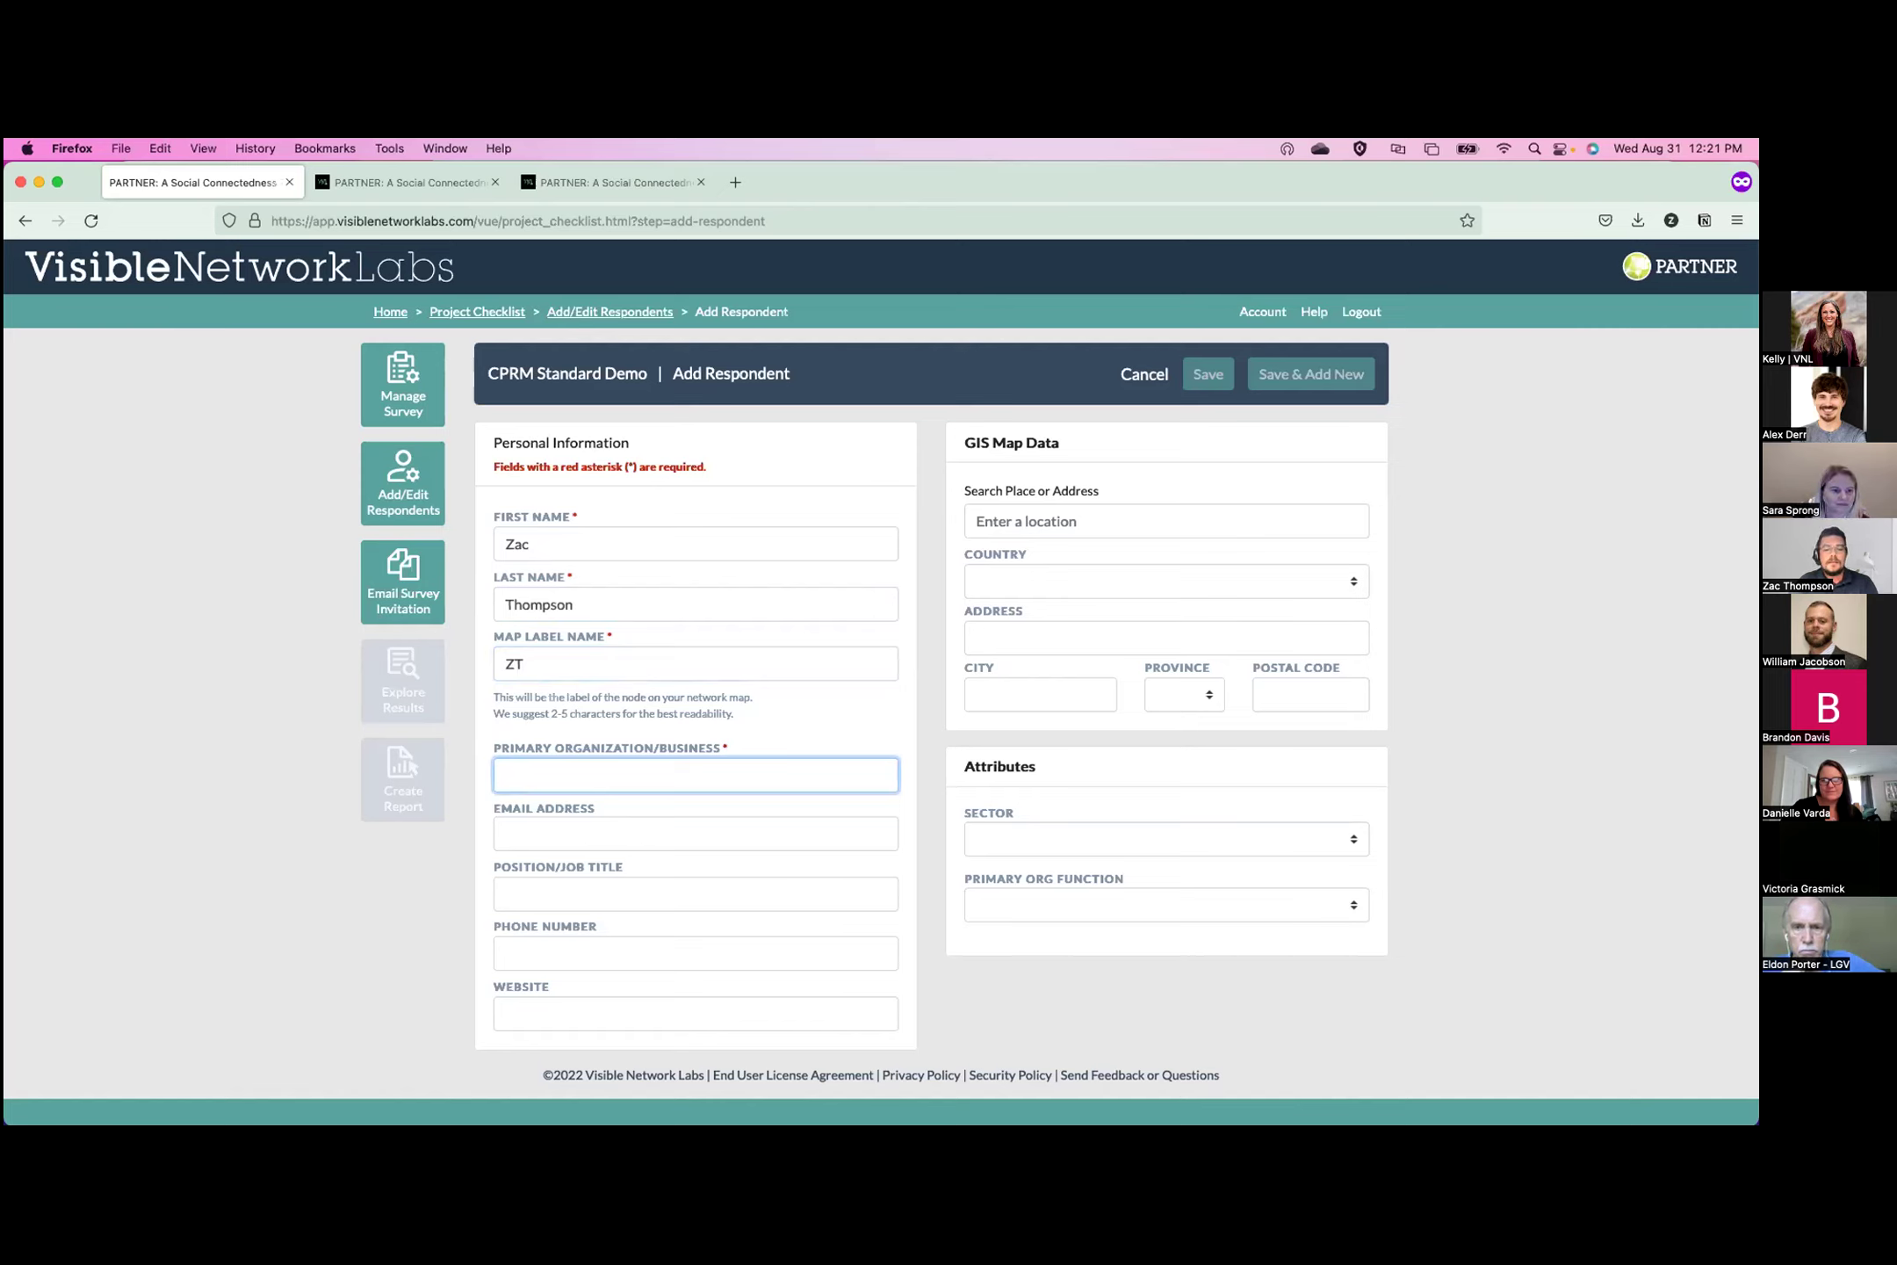
type("ZT LLC")
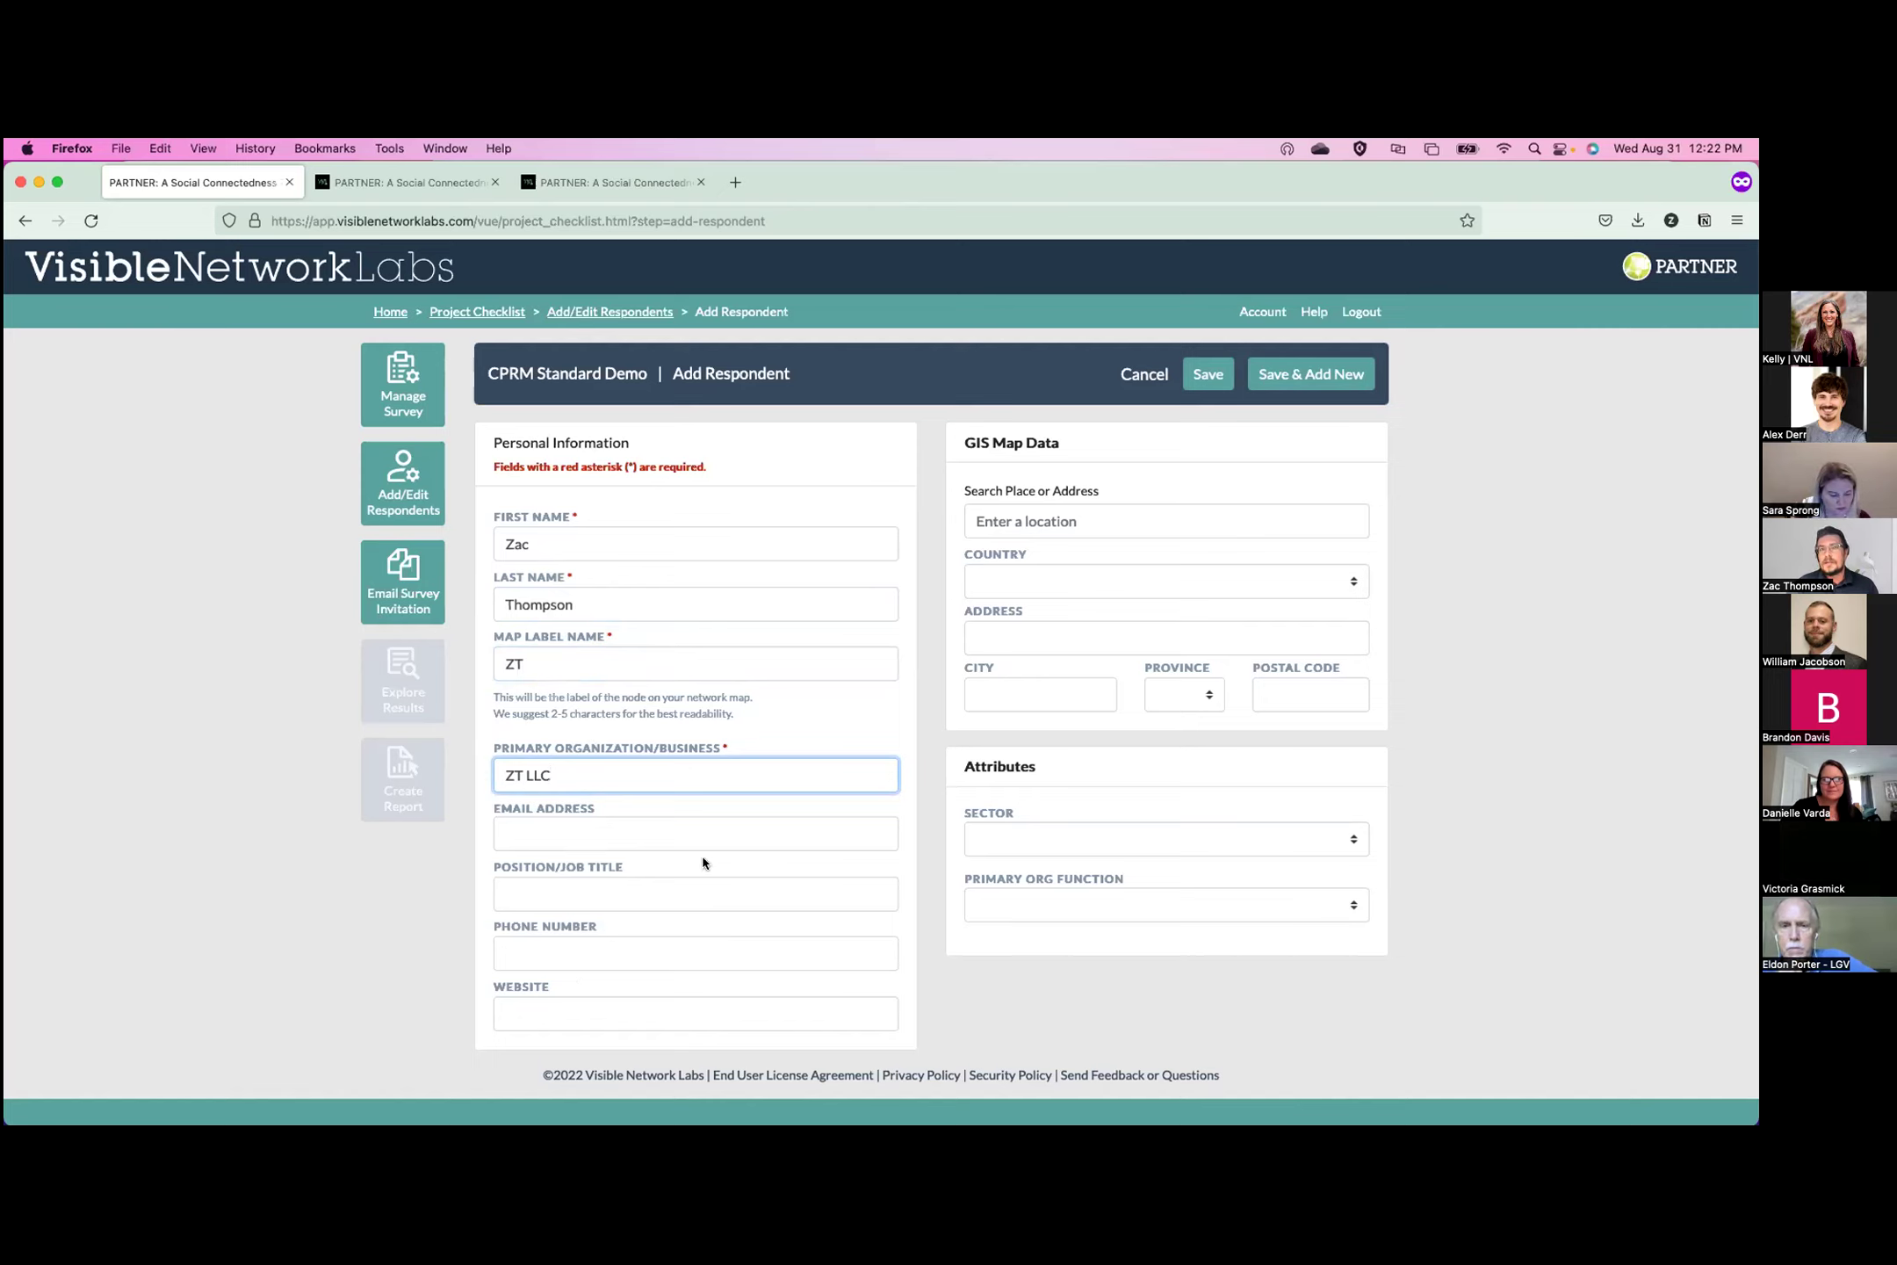
Fill in the respondent's e-mail address and move to the location field.
left_click(679, 832)
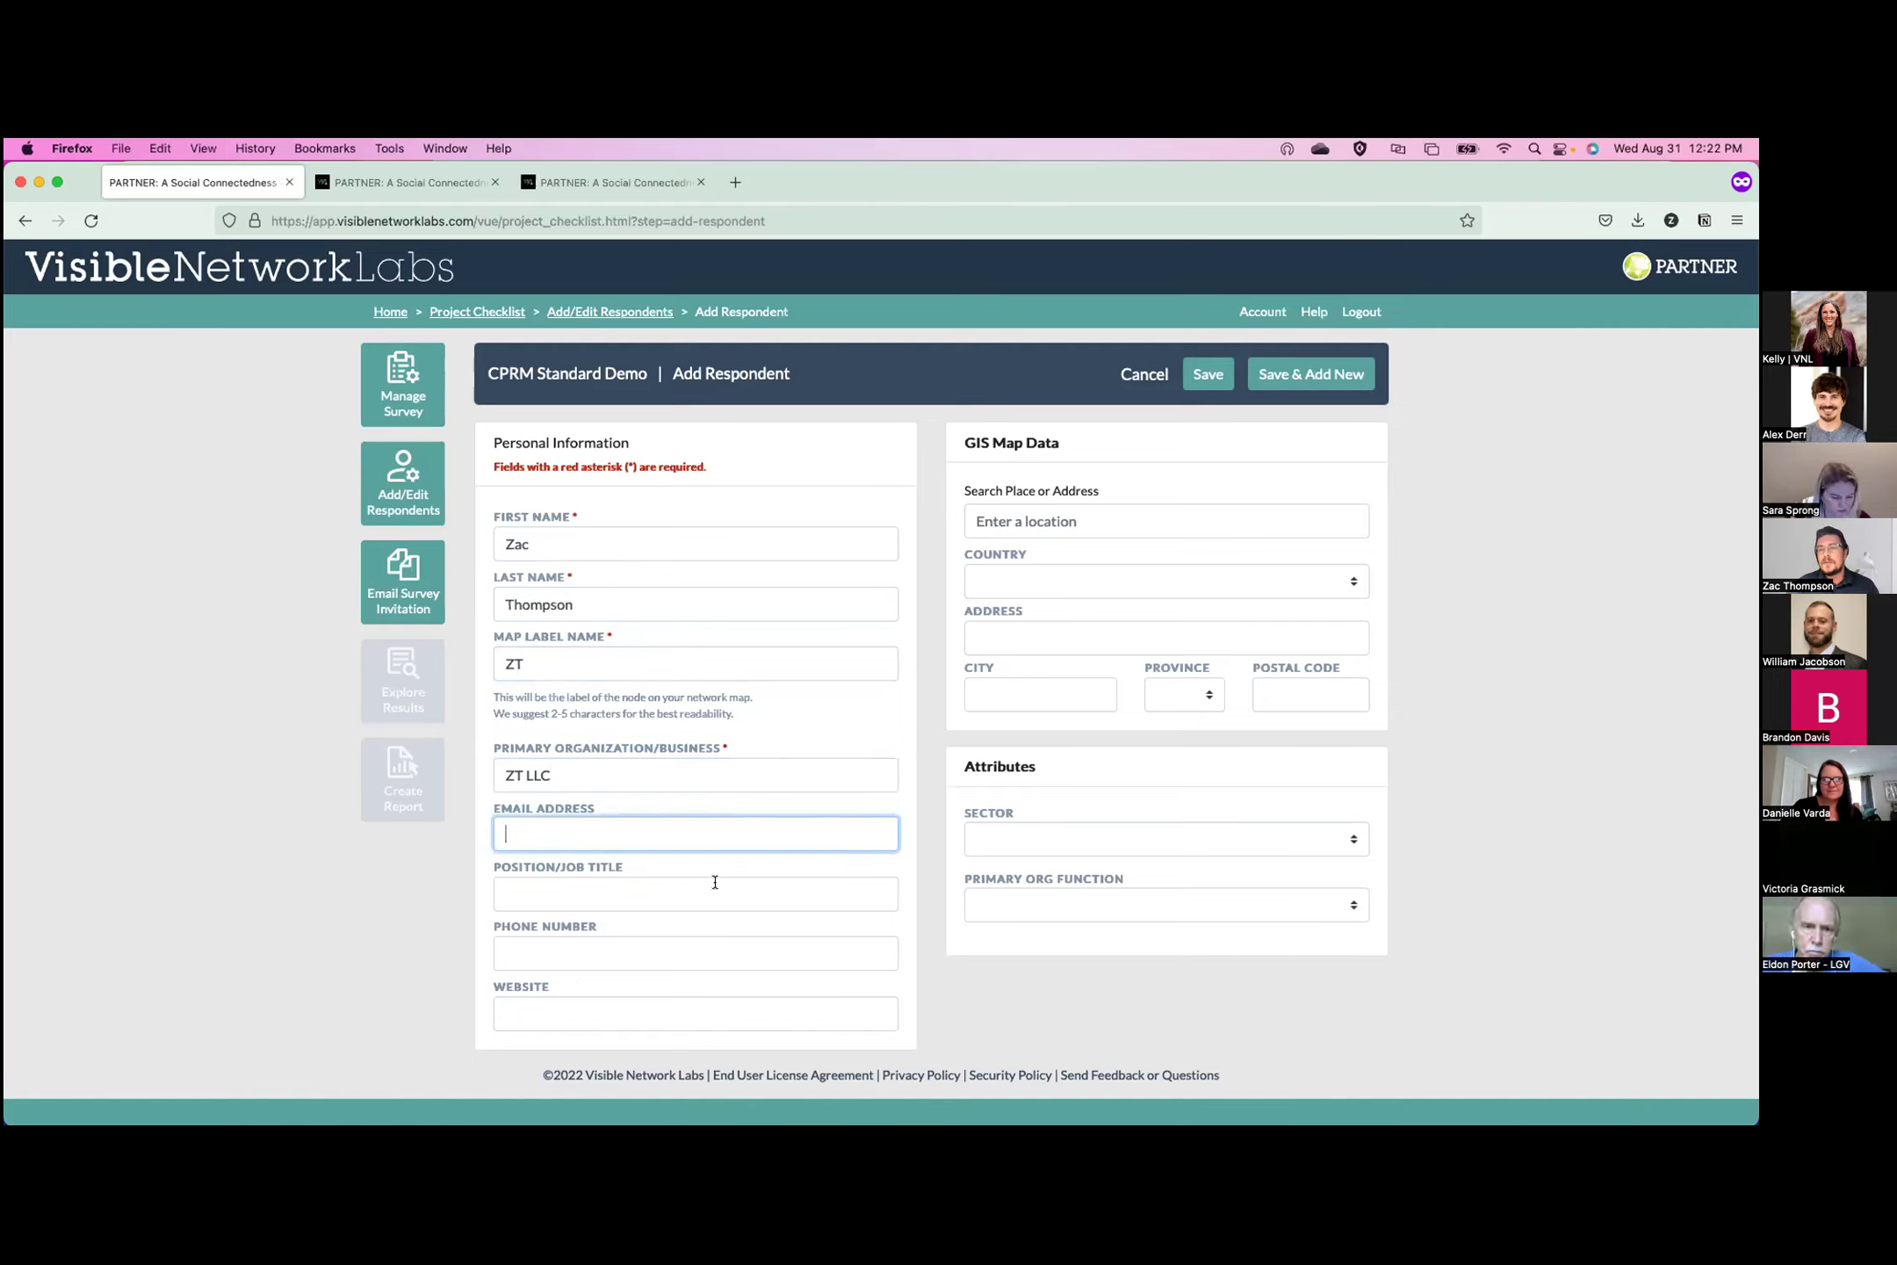
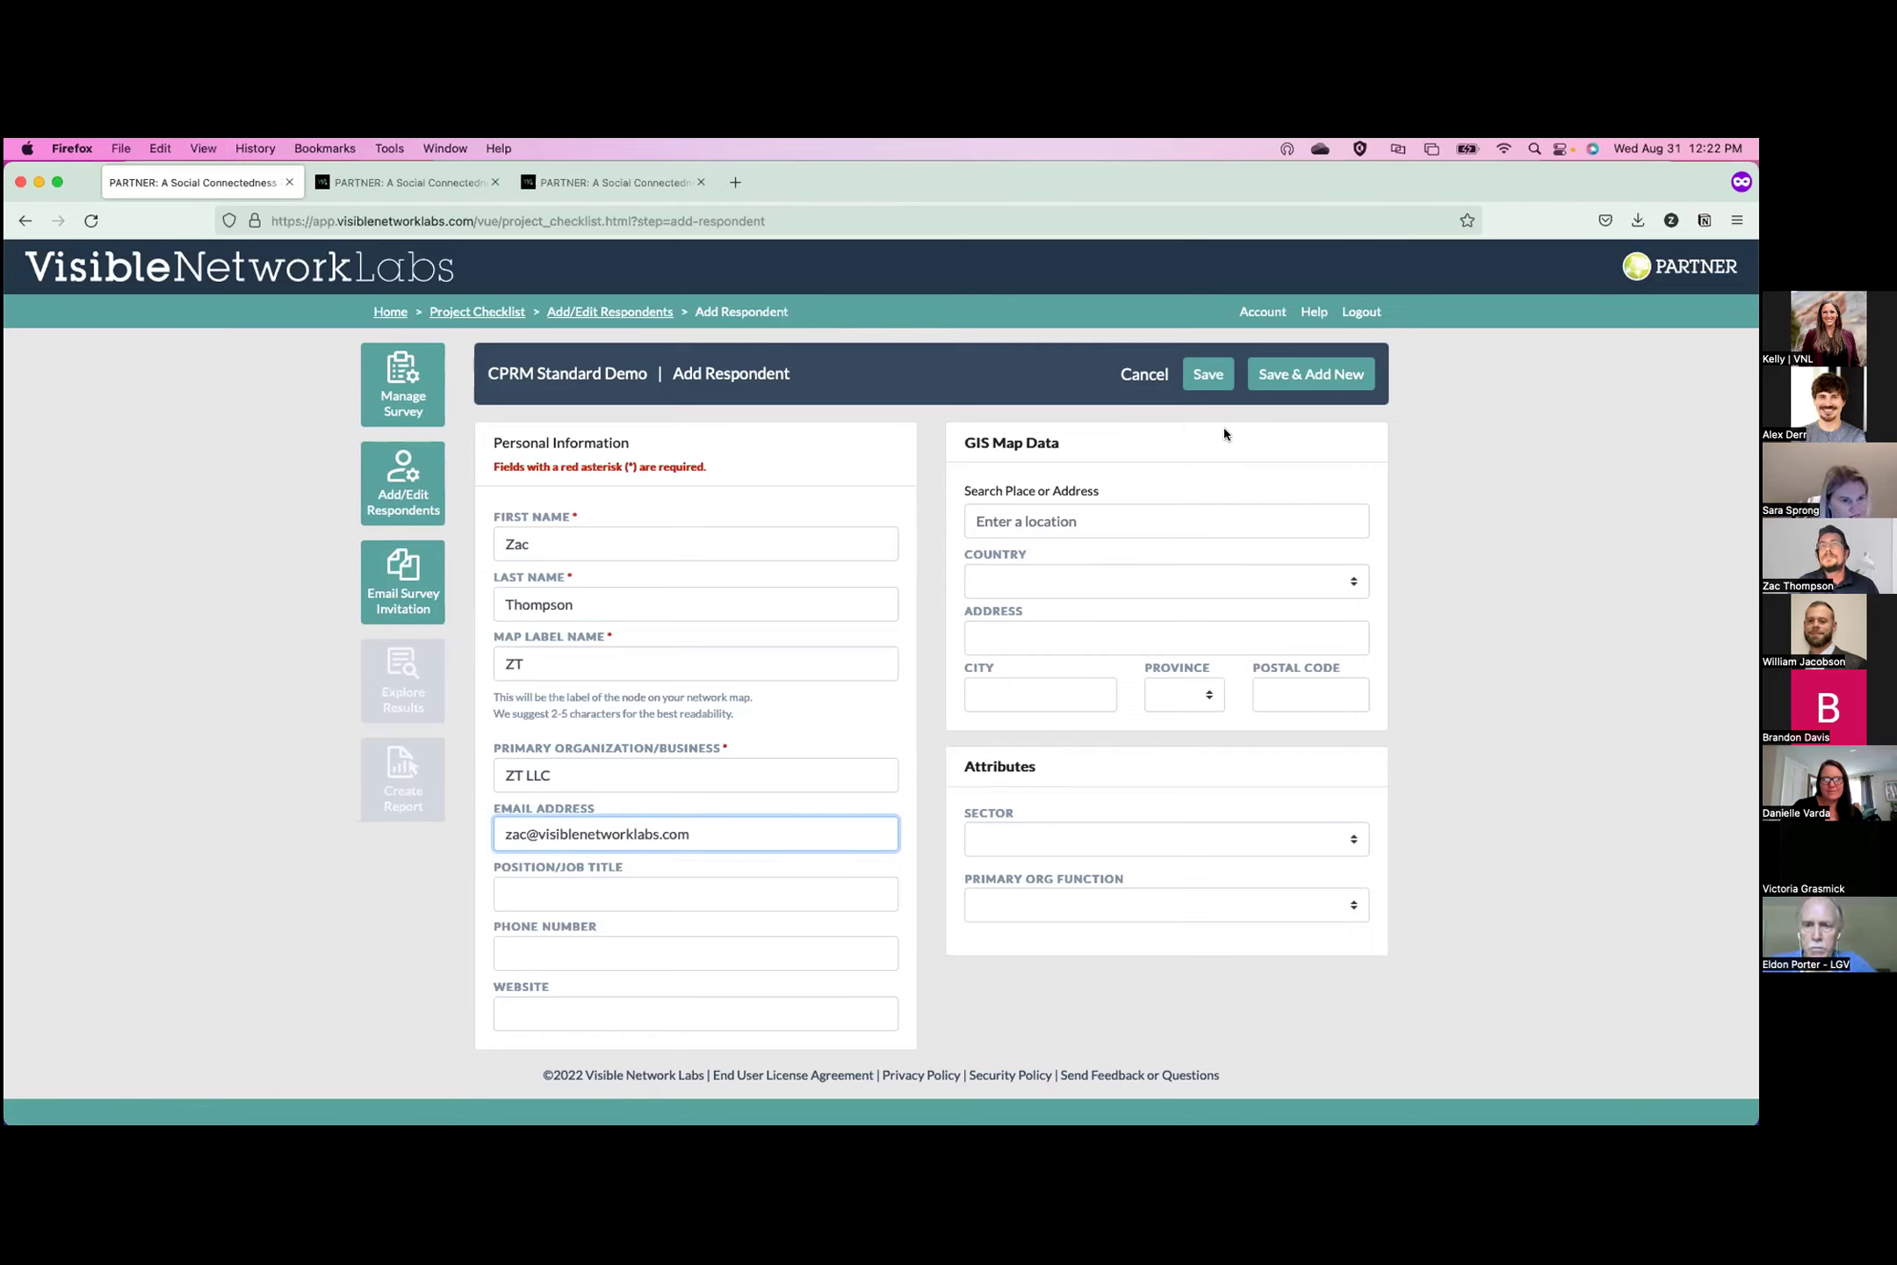
left_click(1108, 526)
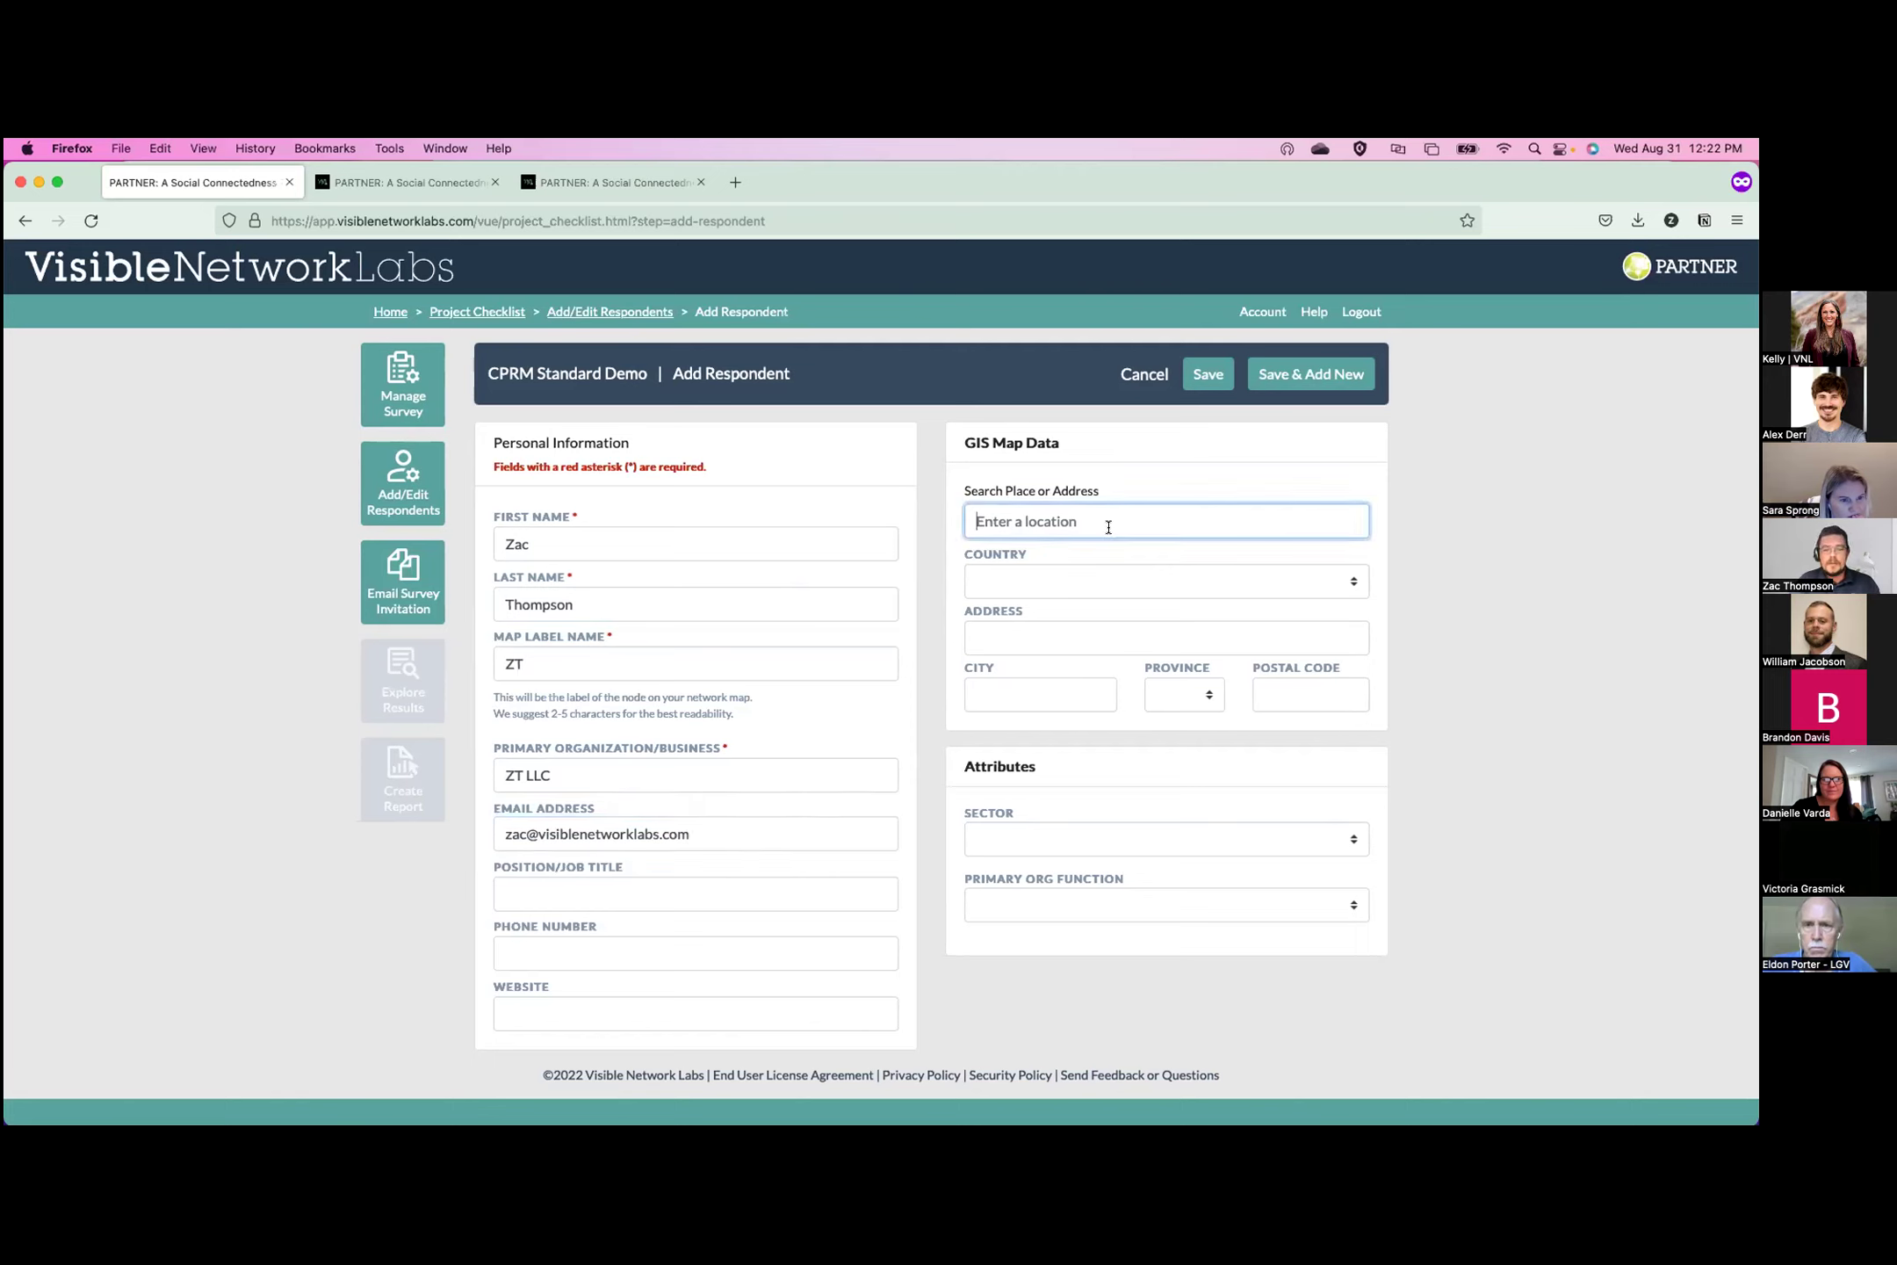
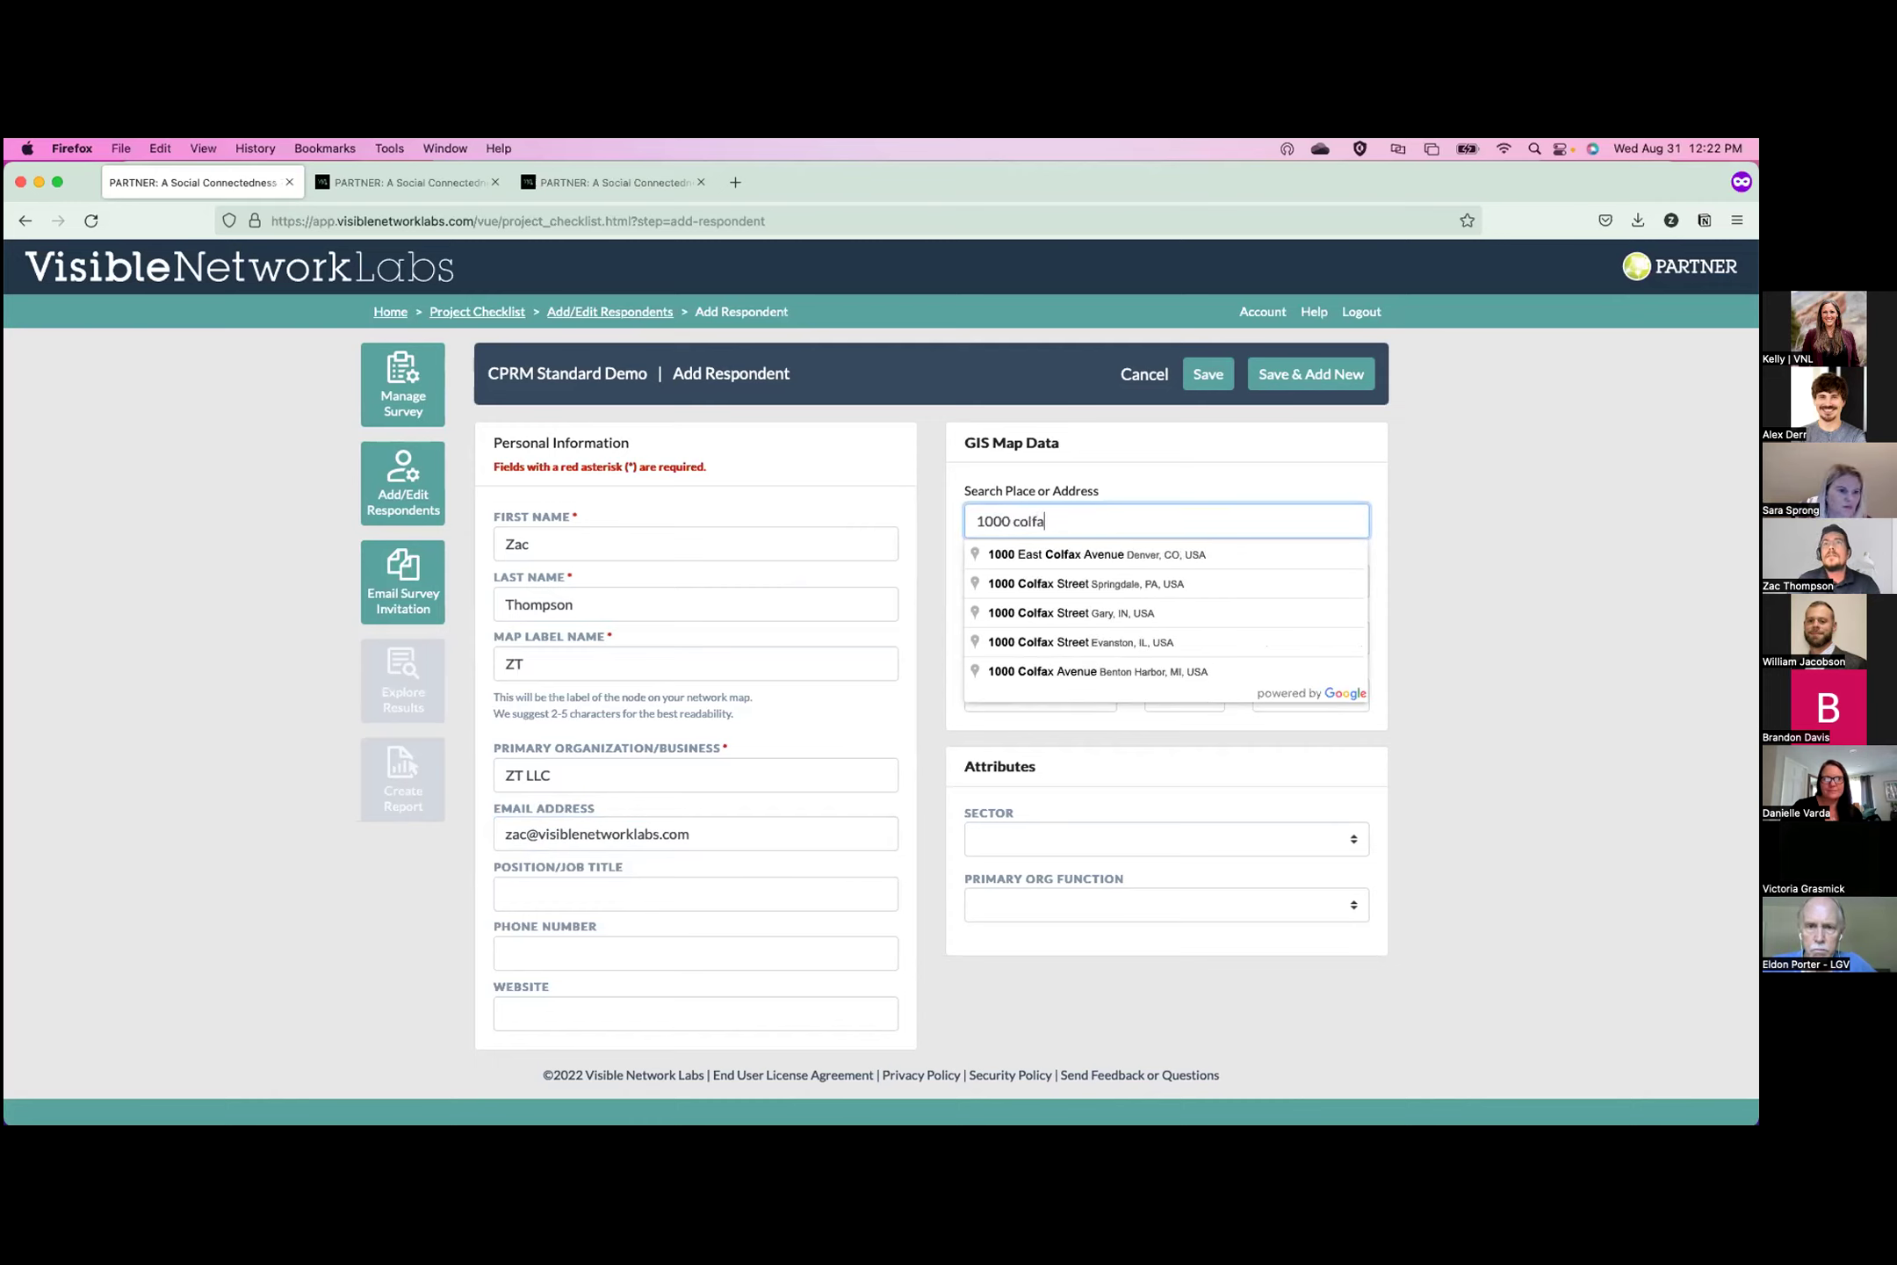
Give ZT LLC the suggested Denver, CO address and Science & Technology primary function, then save.
left_click(1132, 555)
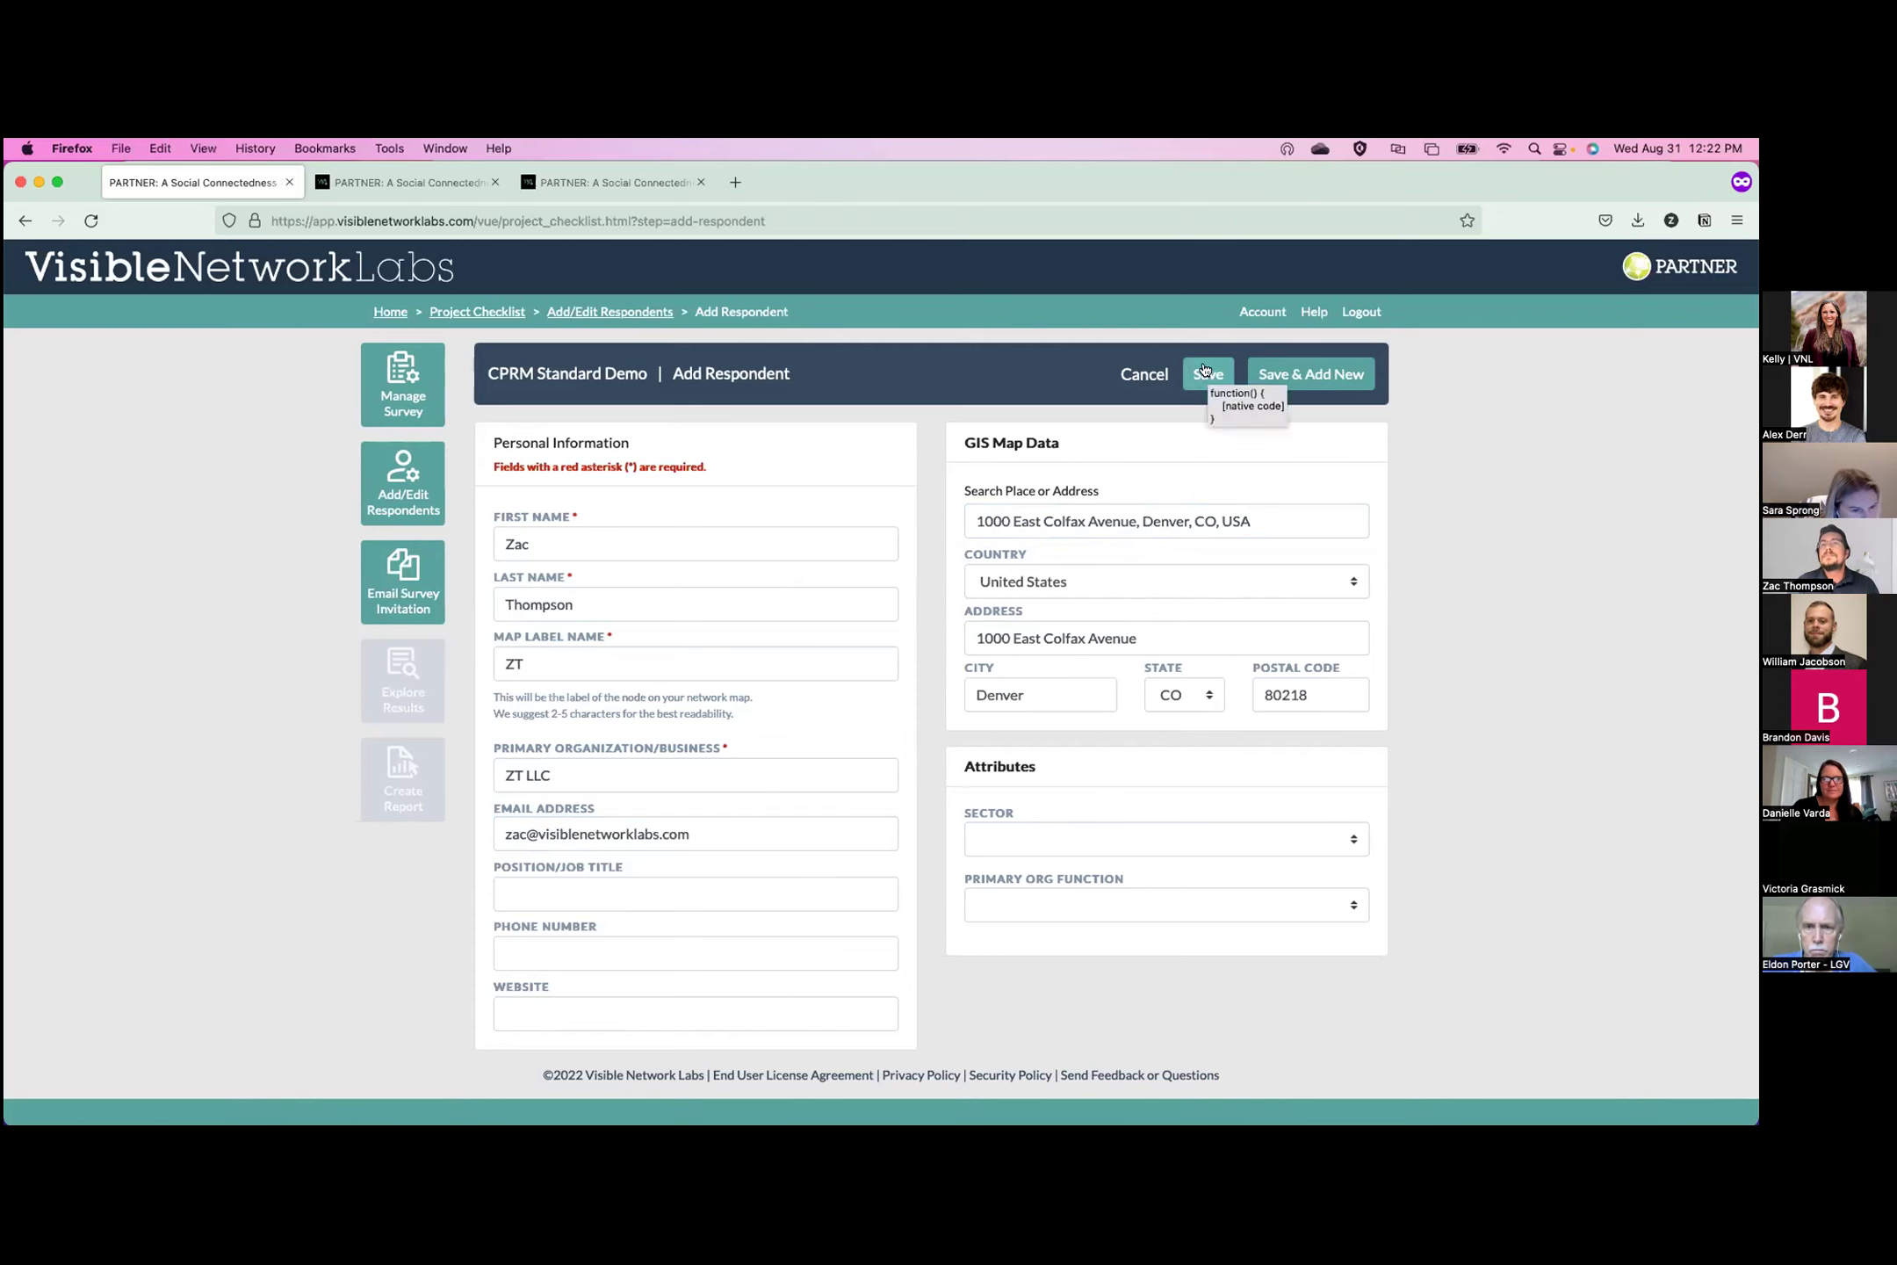
left_click(1351, 906)
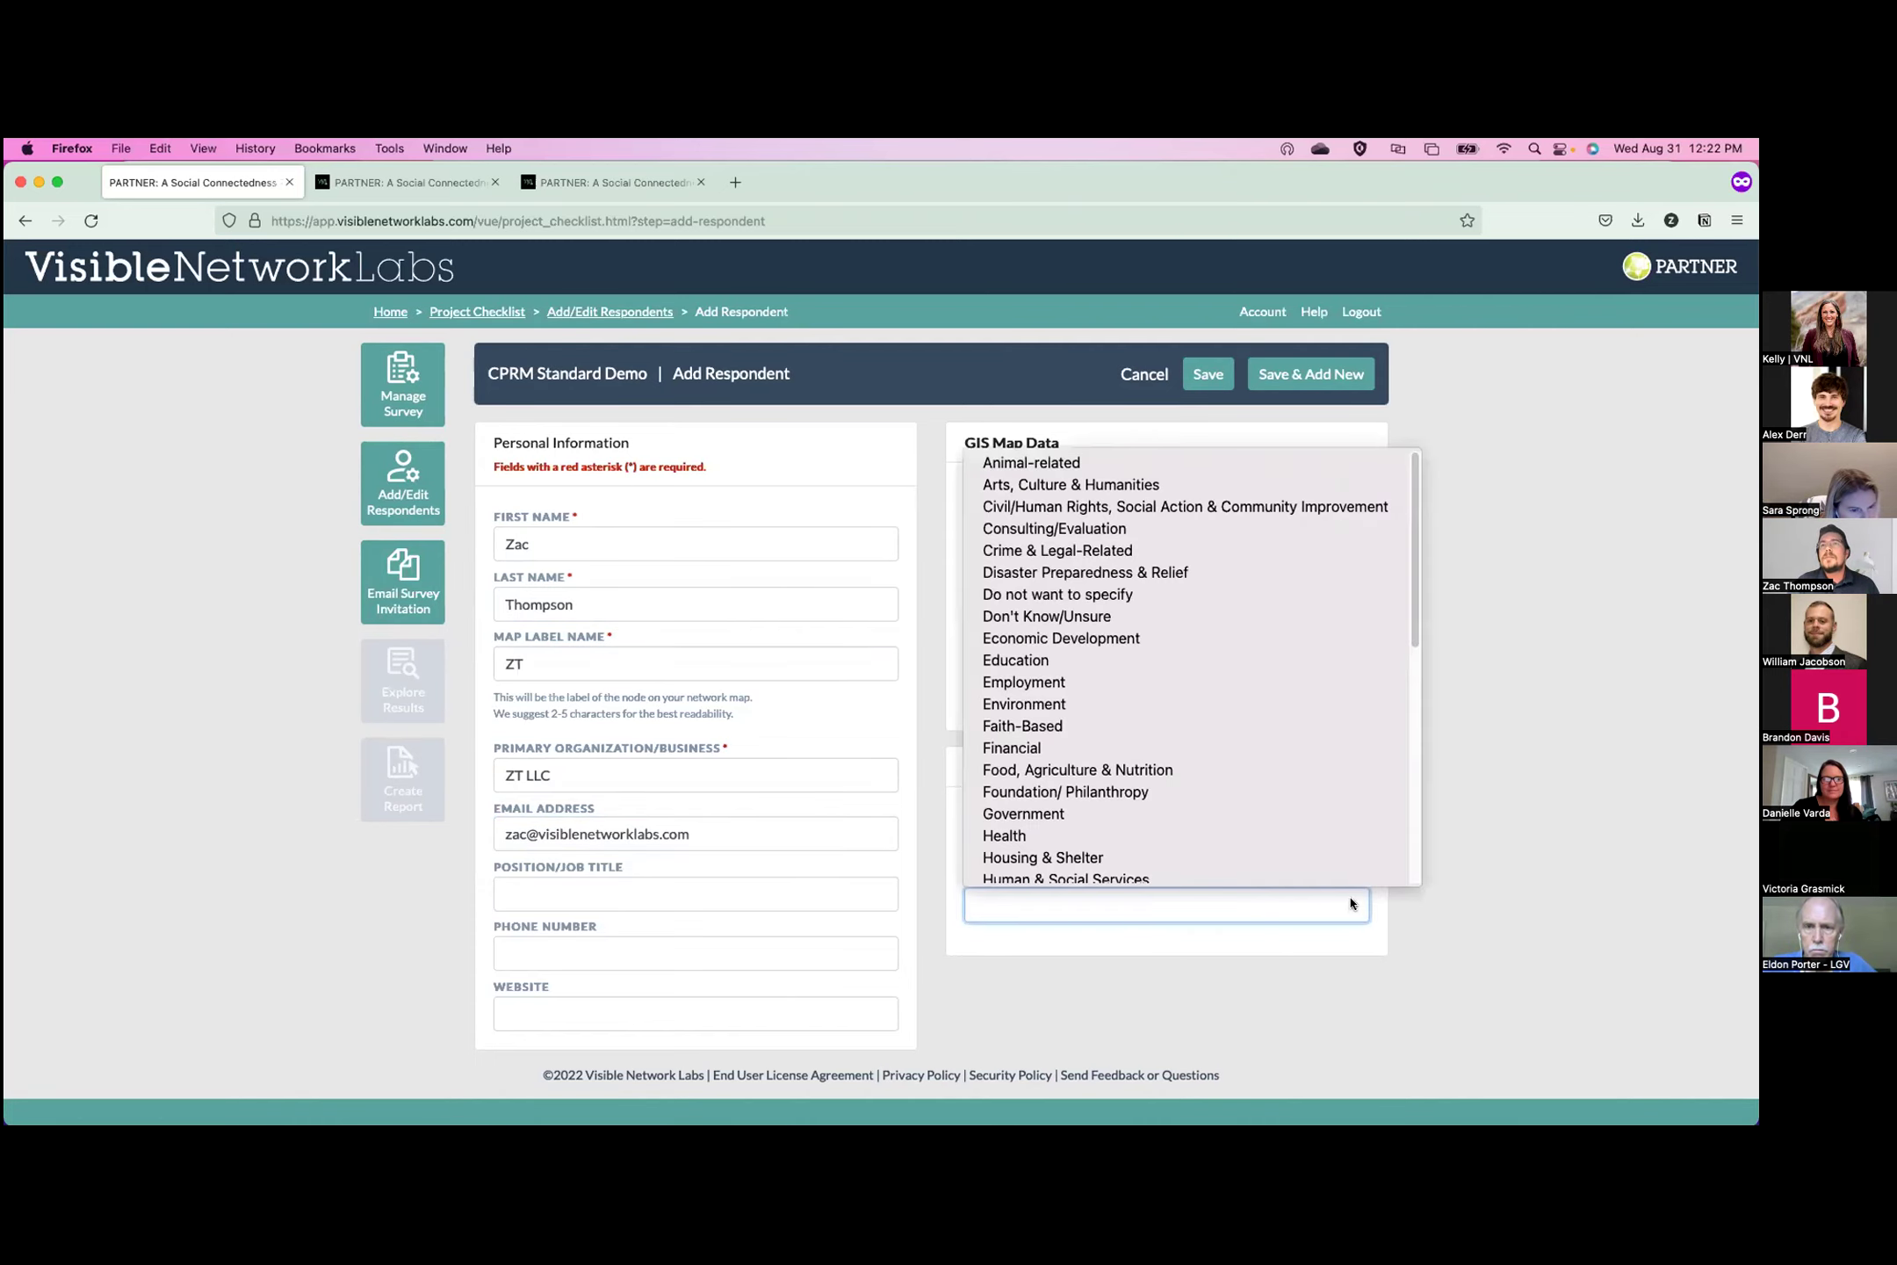
scroll(1159, 764, "down", 7)
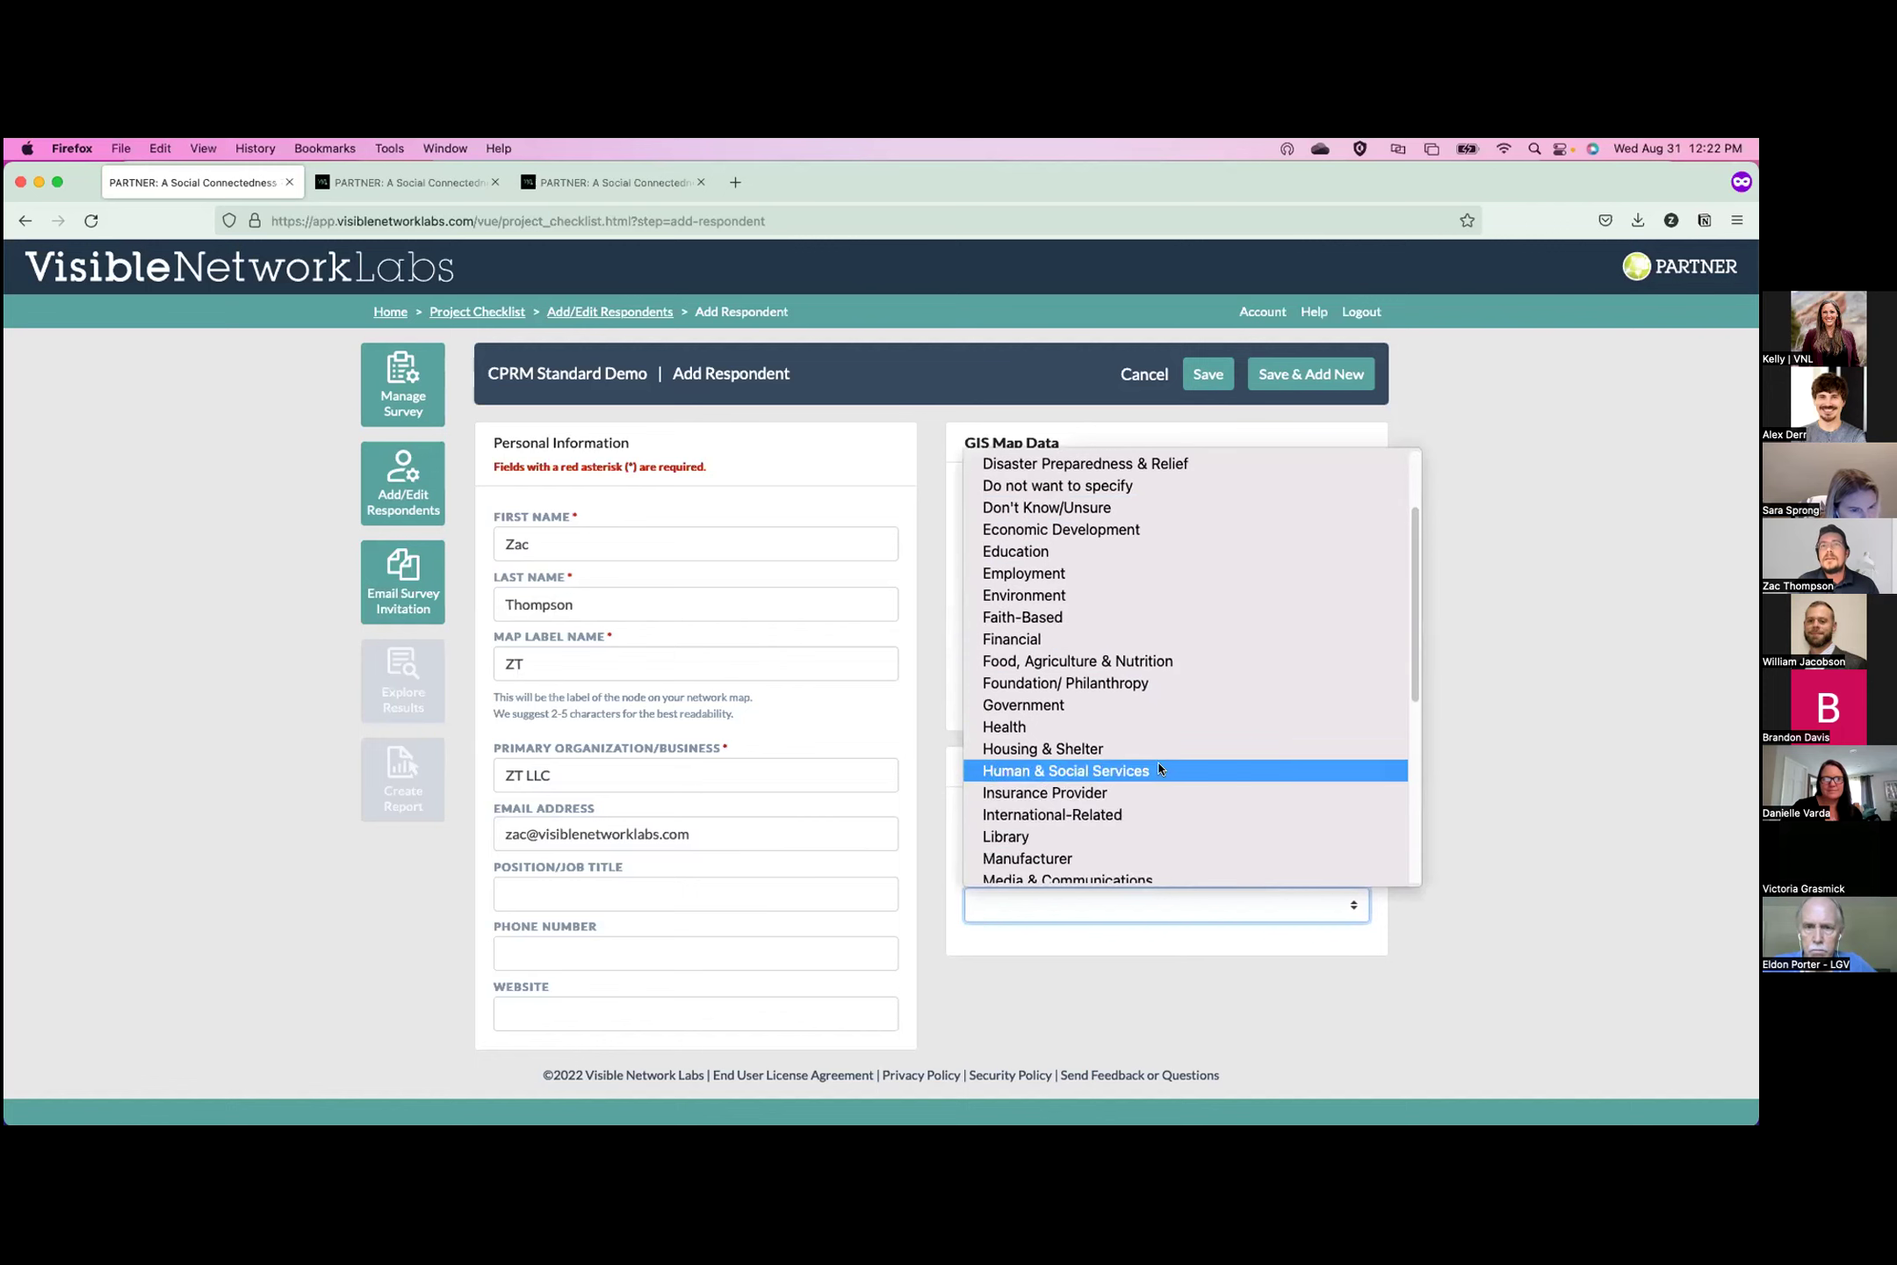
scroll(1156, 783, "down", 4)
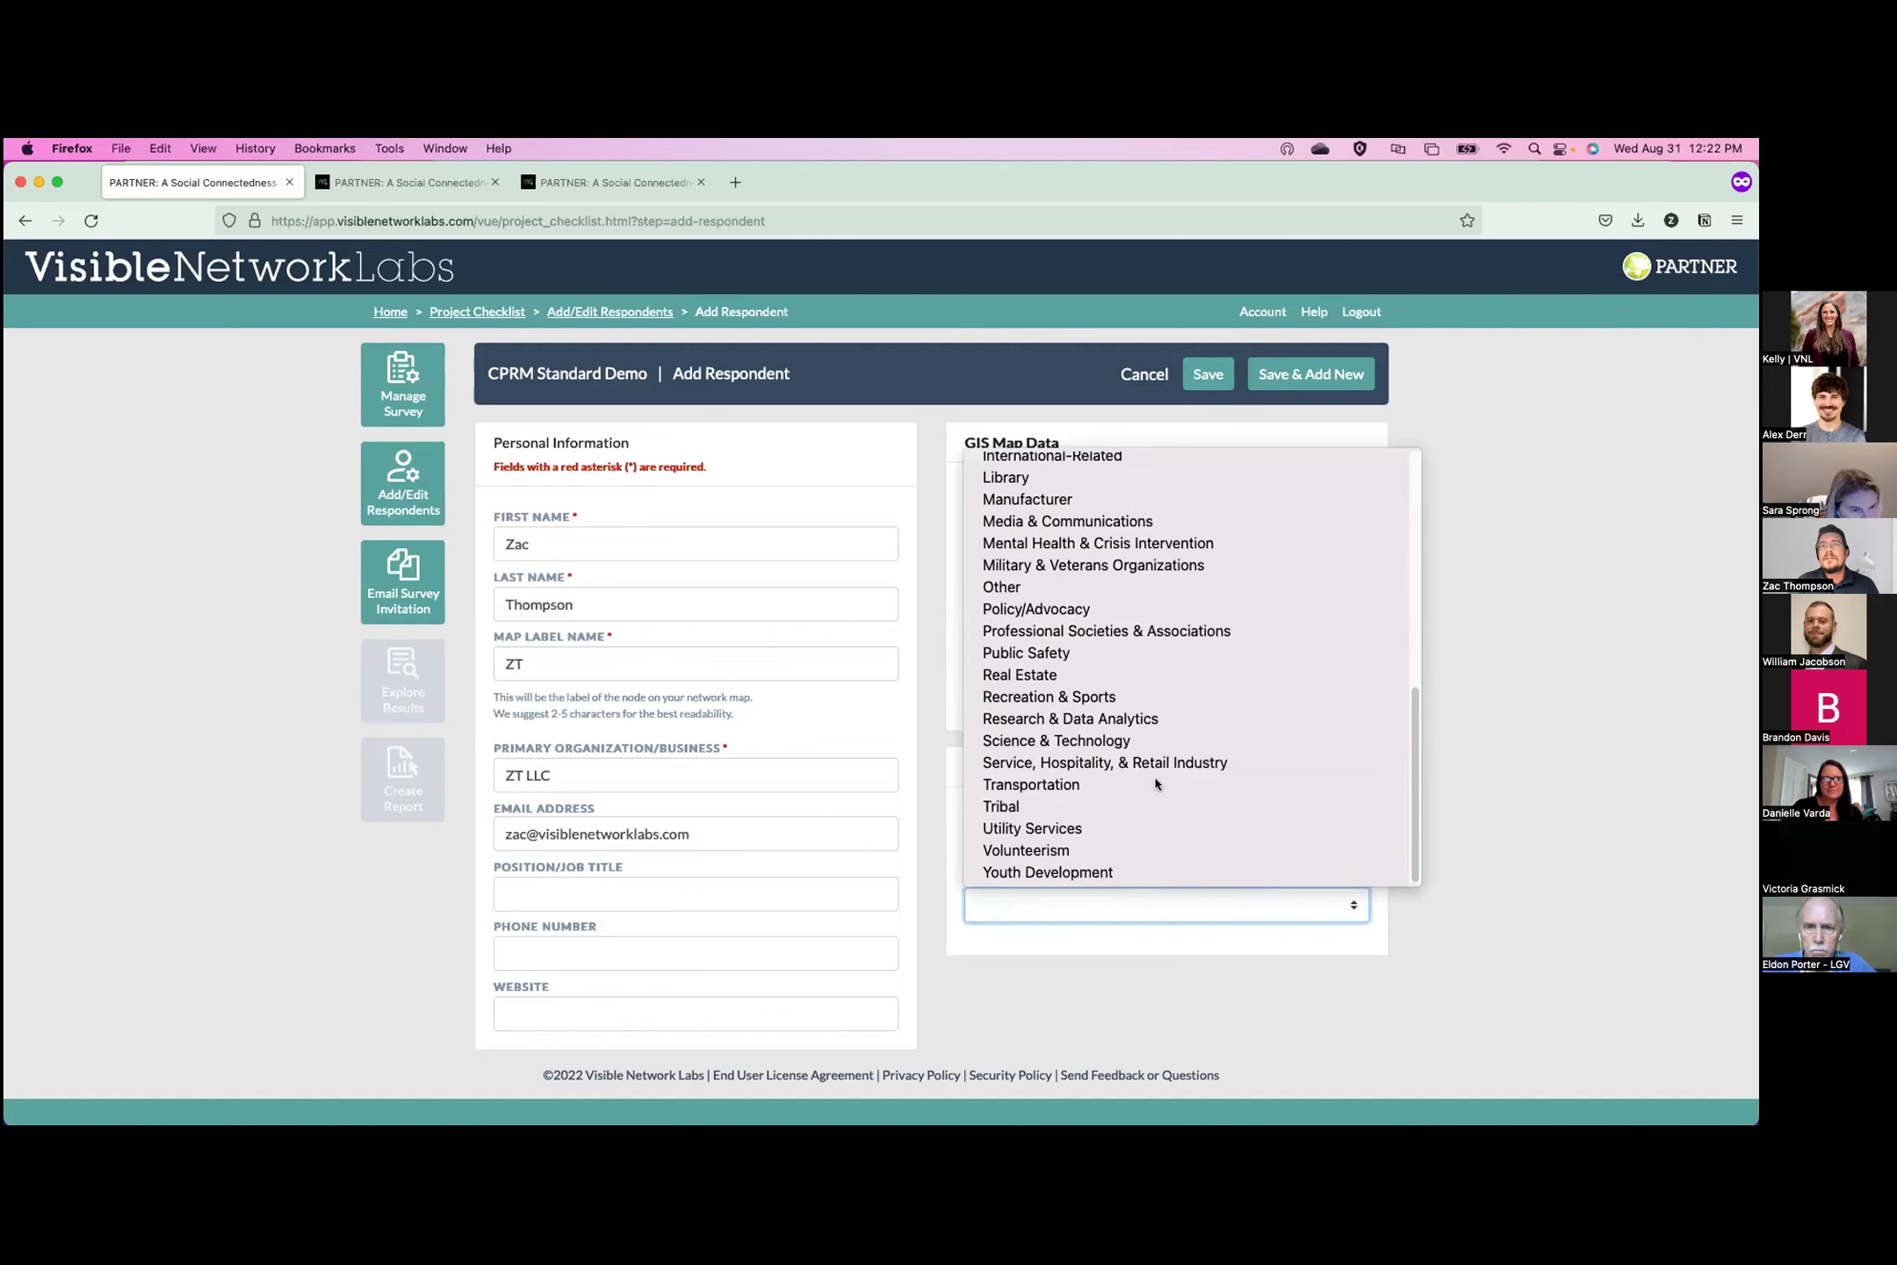
left_click(1114, 747)
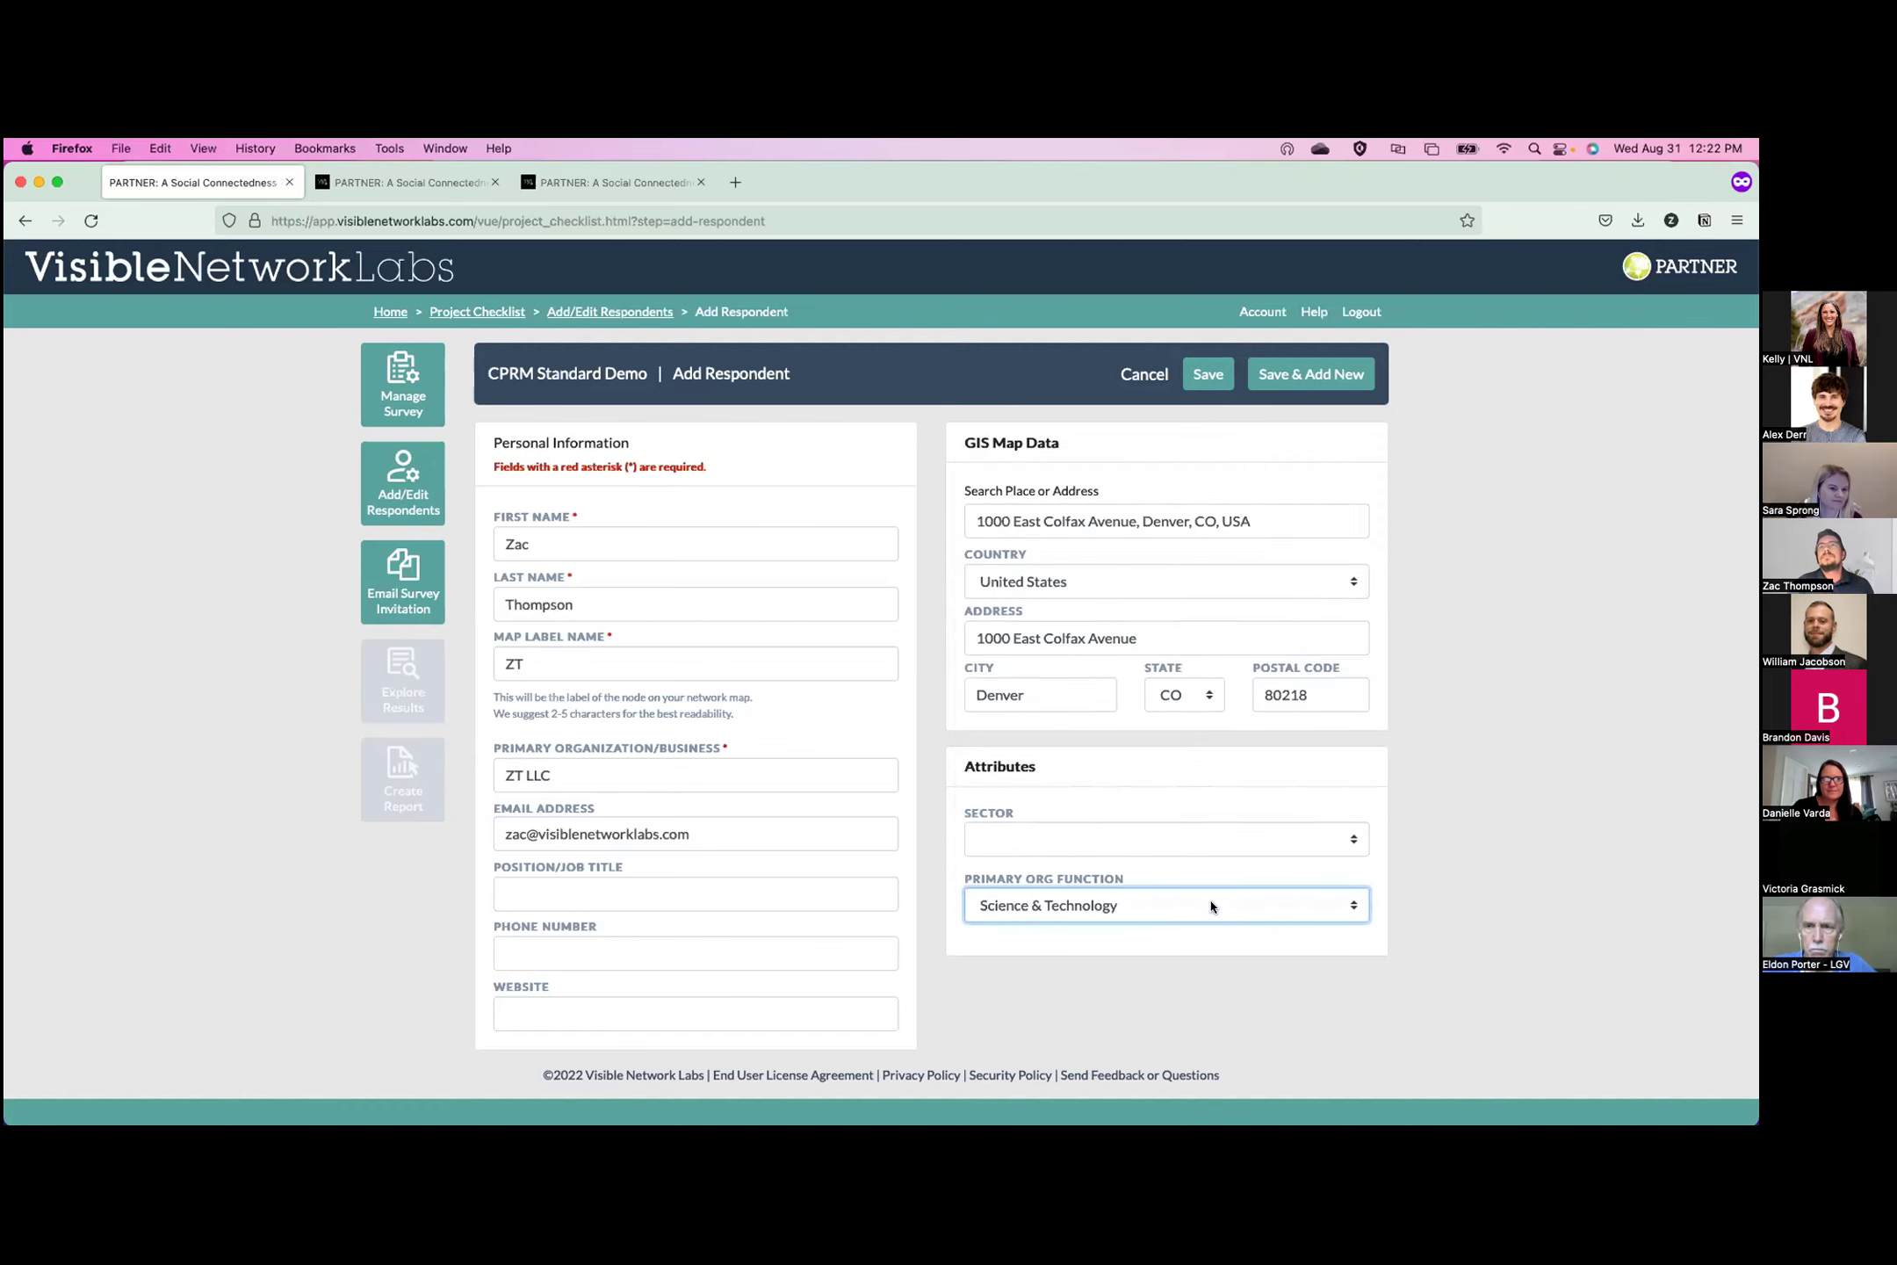
left_click(1204, 375)
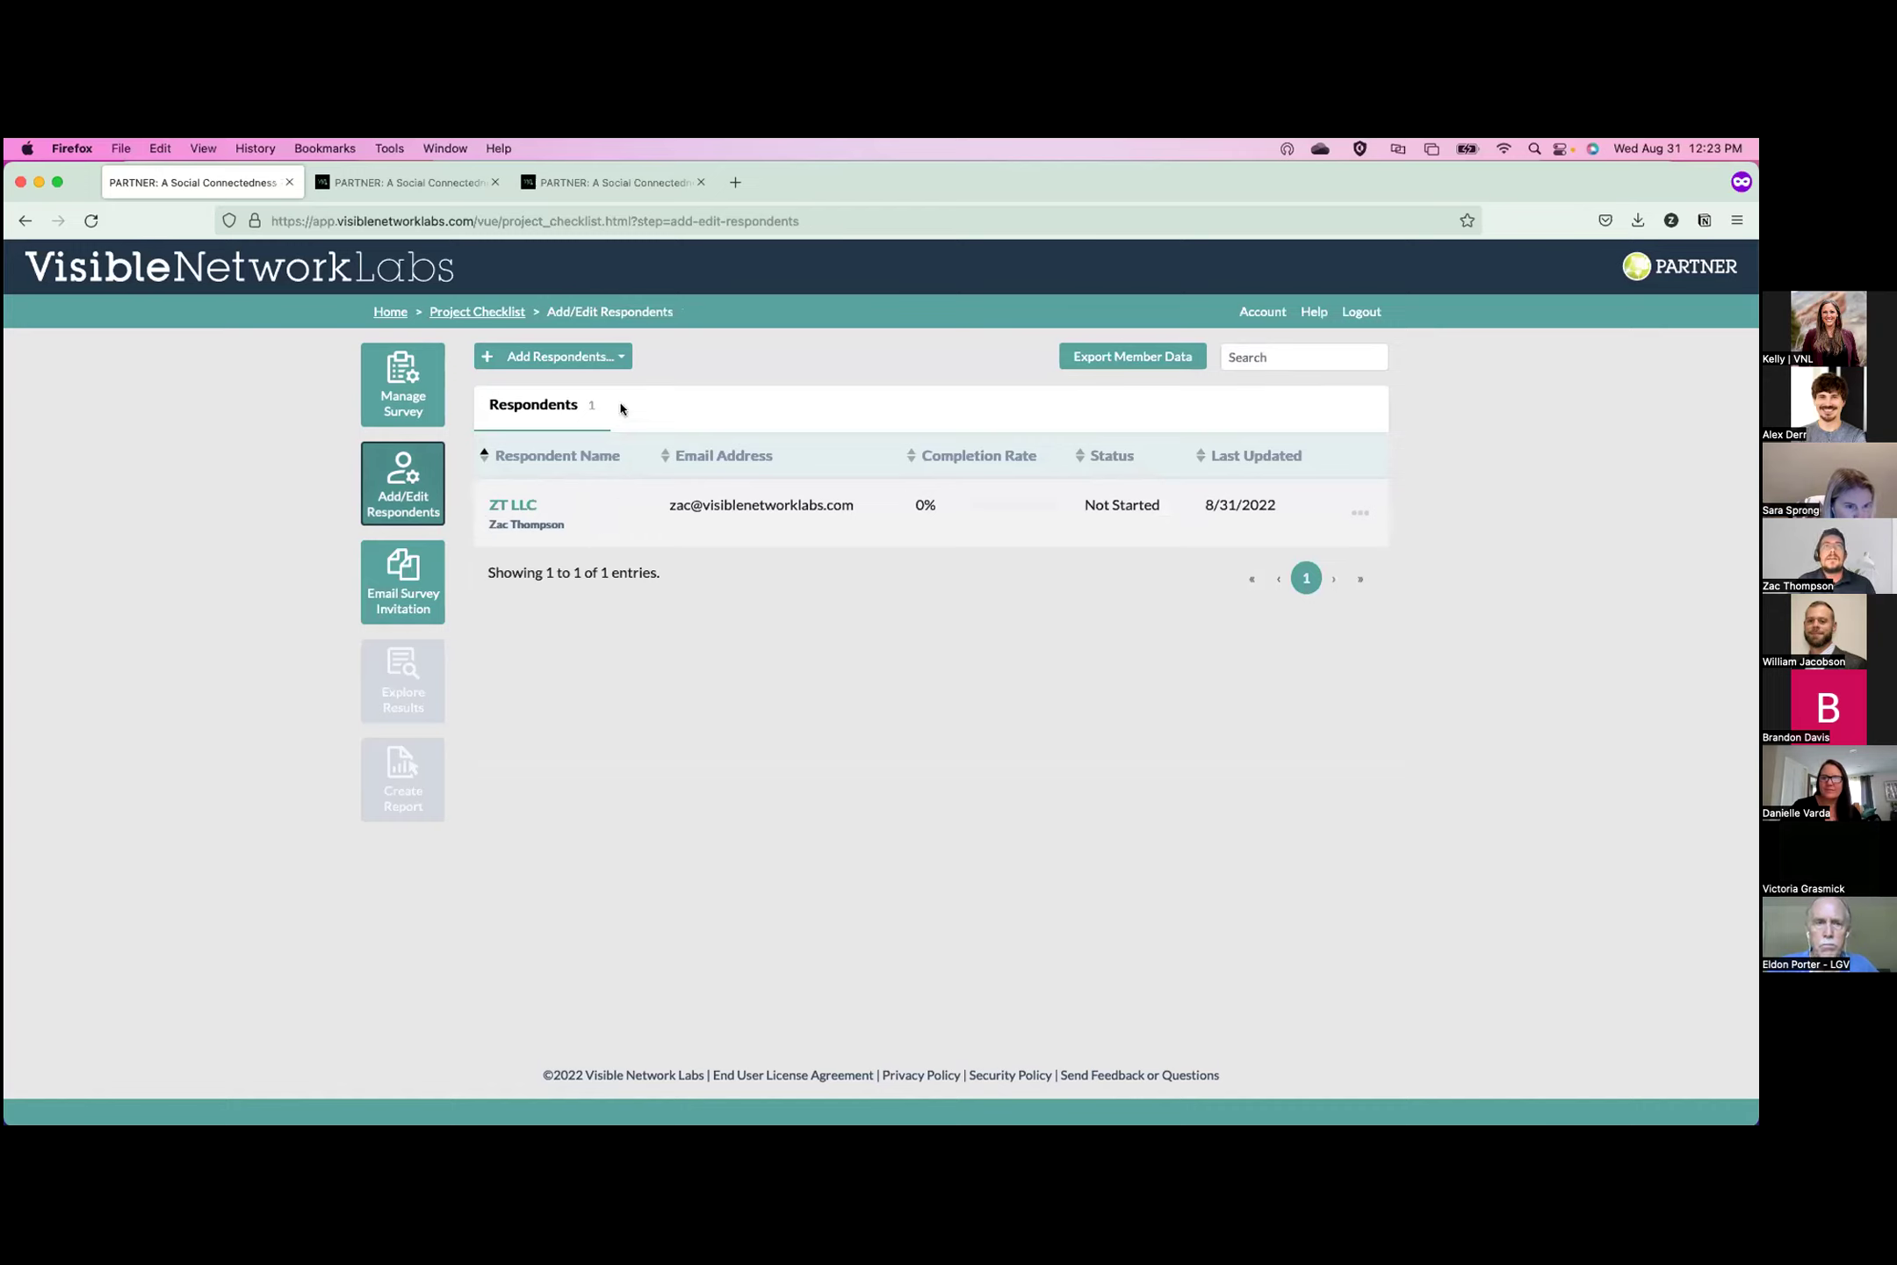
Choose Import Respondents From File to bring up the Upload Members dialog.
left_click(614, 354)
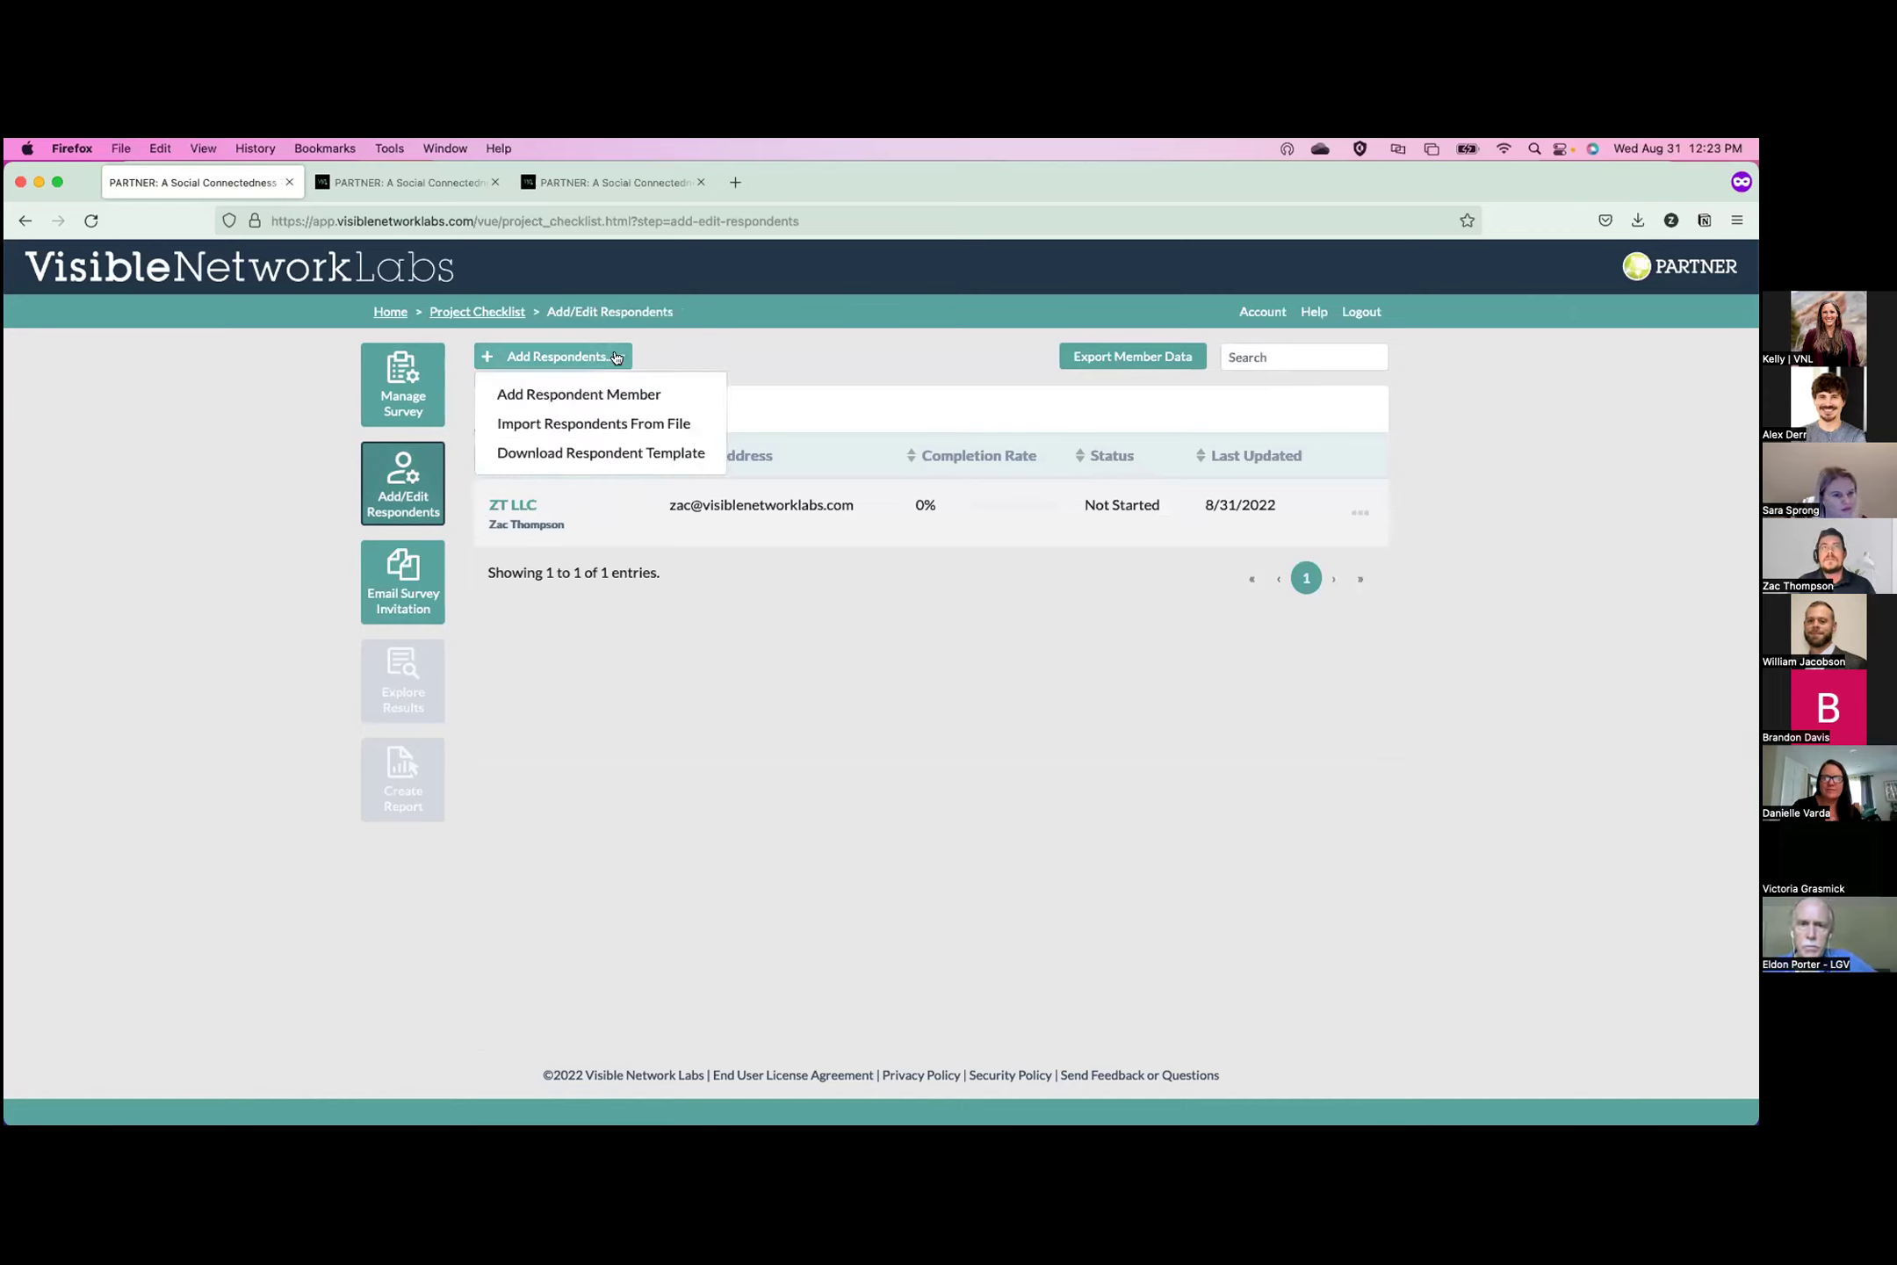
left_click(612, 423)
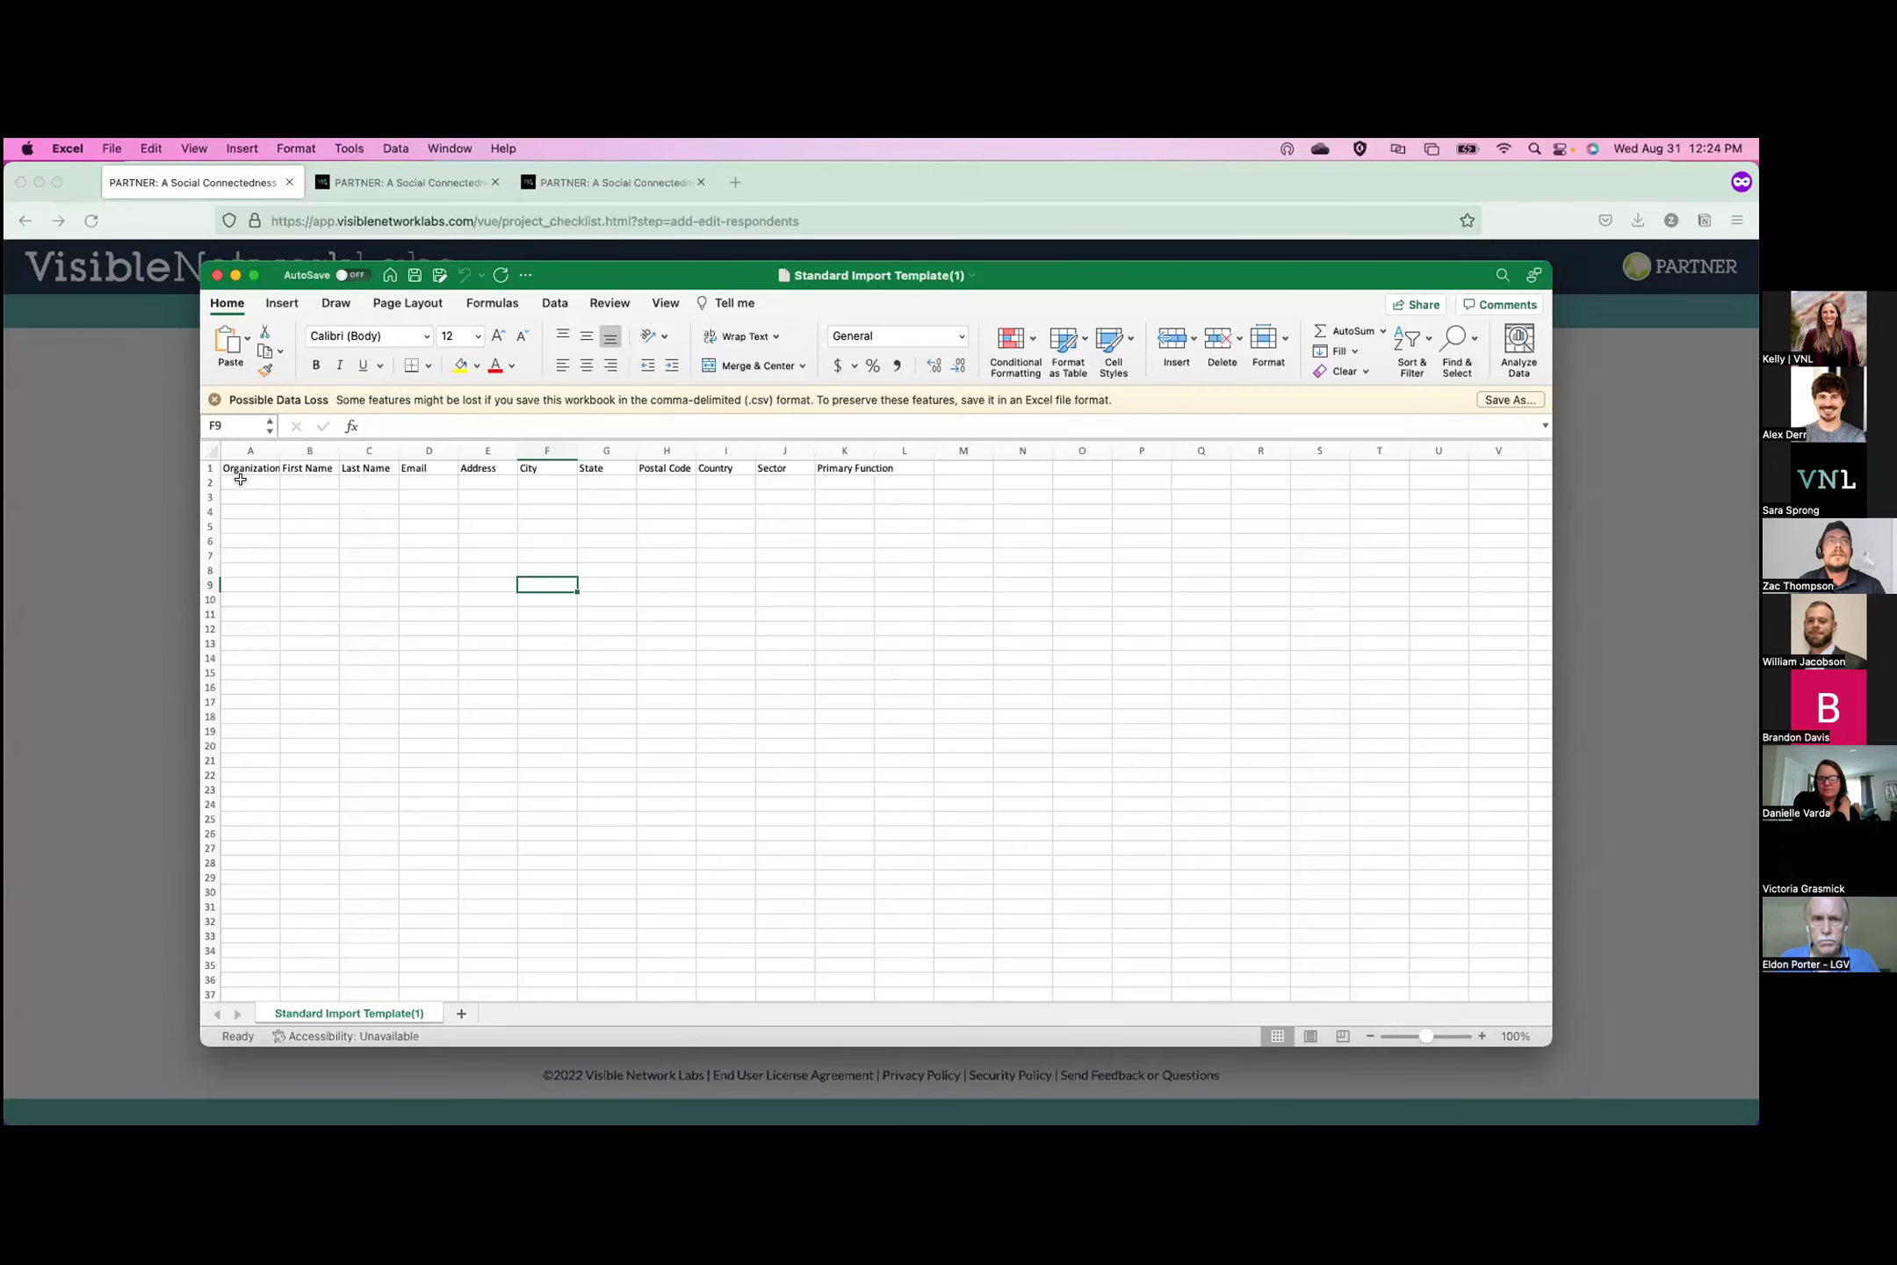
Point out the empty template rows in Excel, then return to the Upload Members dialog.
left_click_drag(239, 478, 847, 483)
mouse_move(7, 1126)
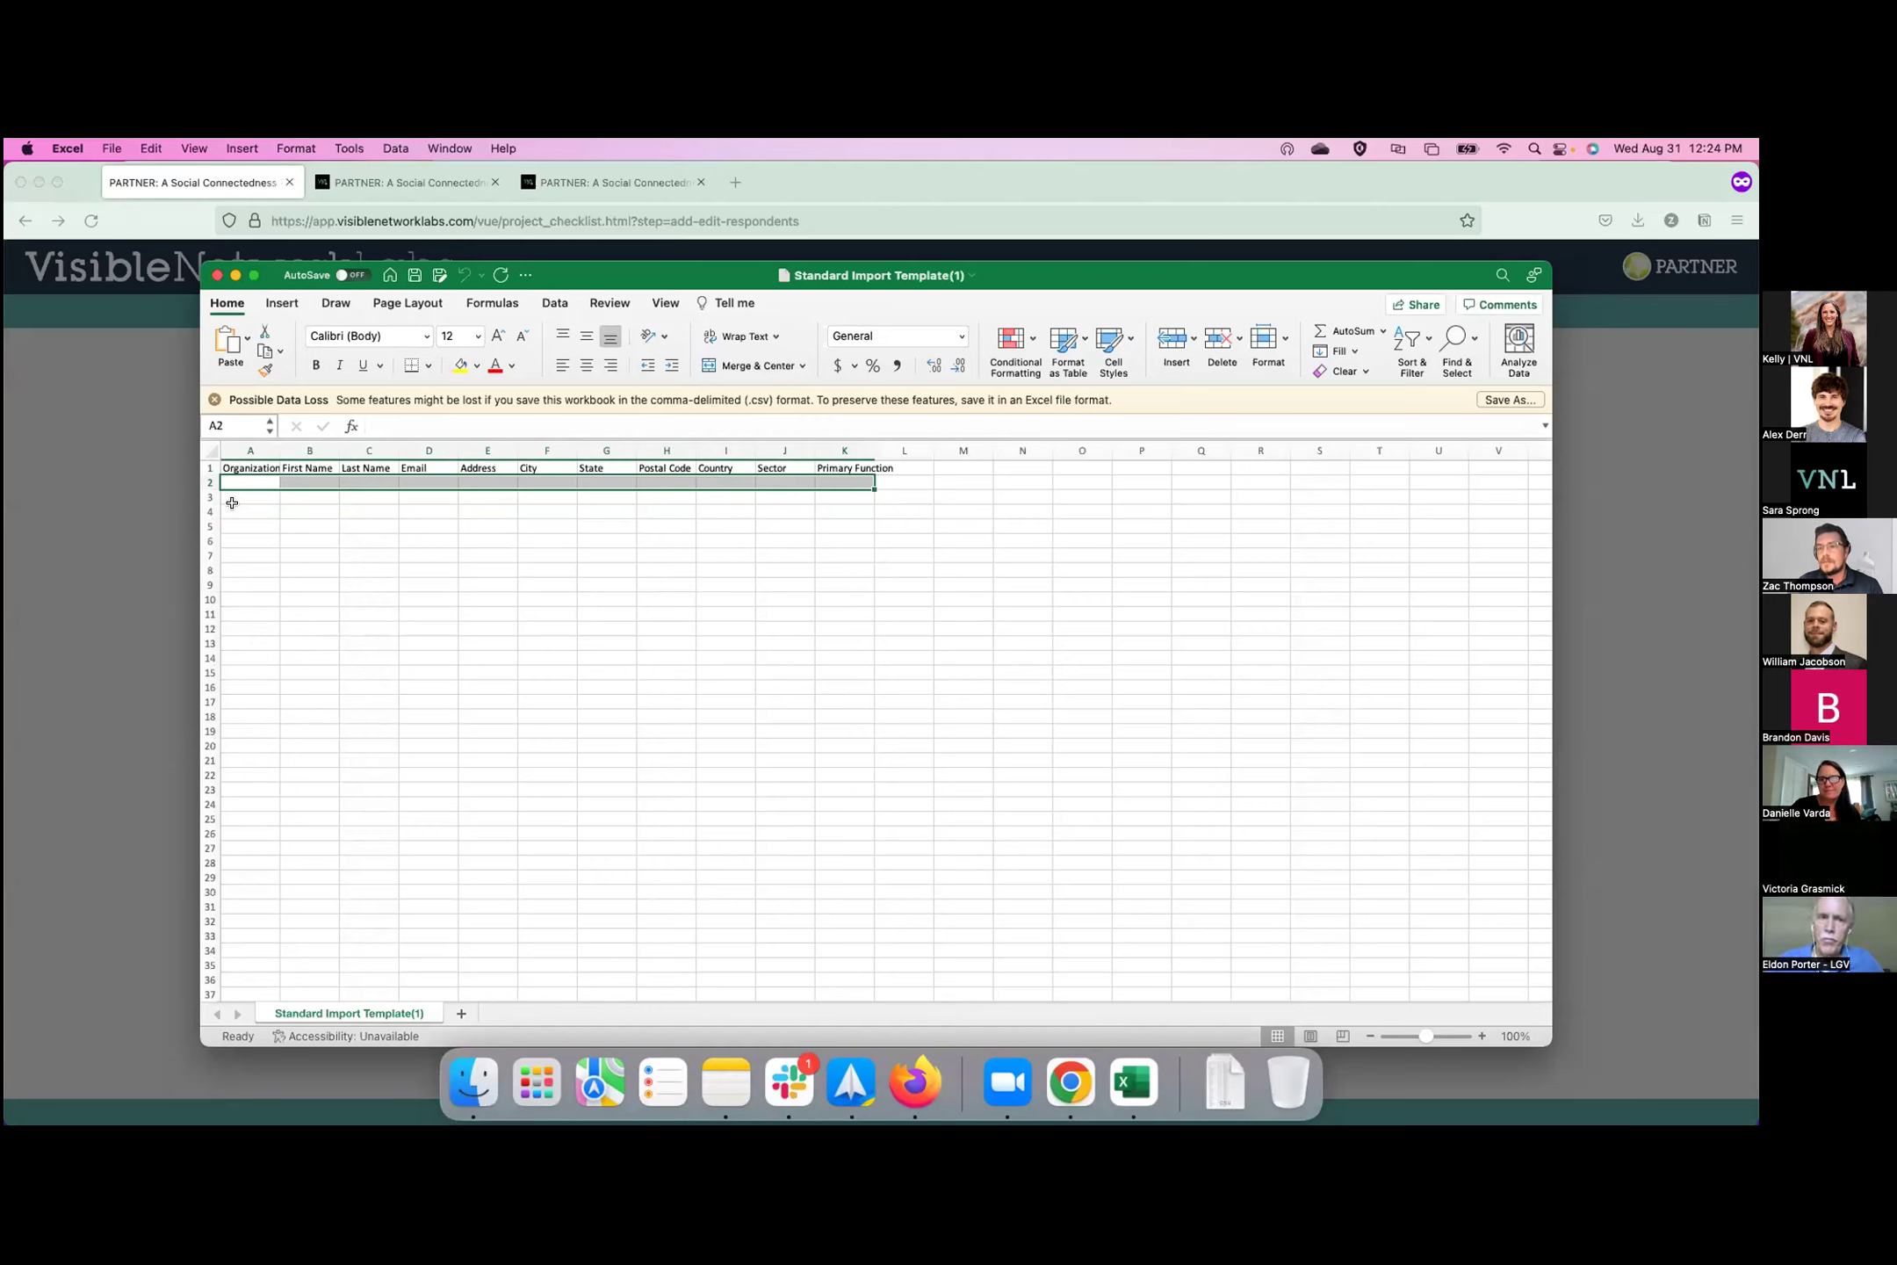
left_click(368, 599)
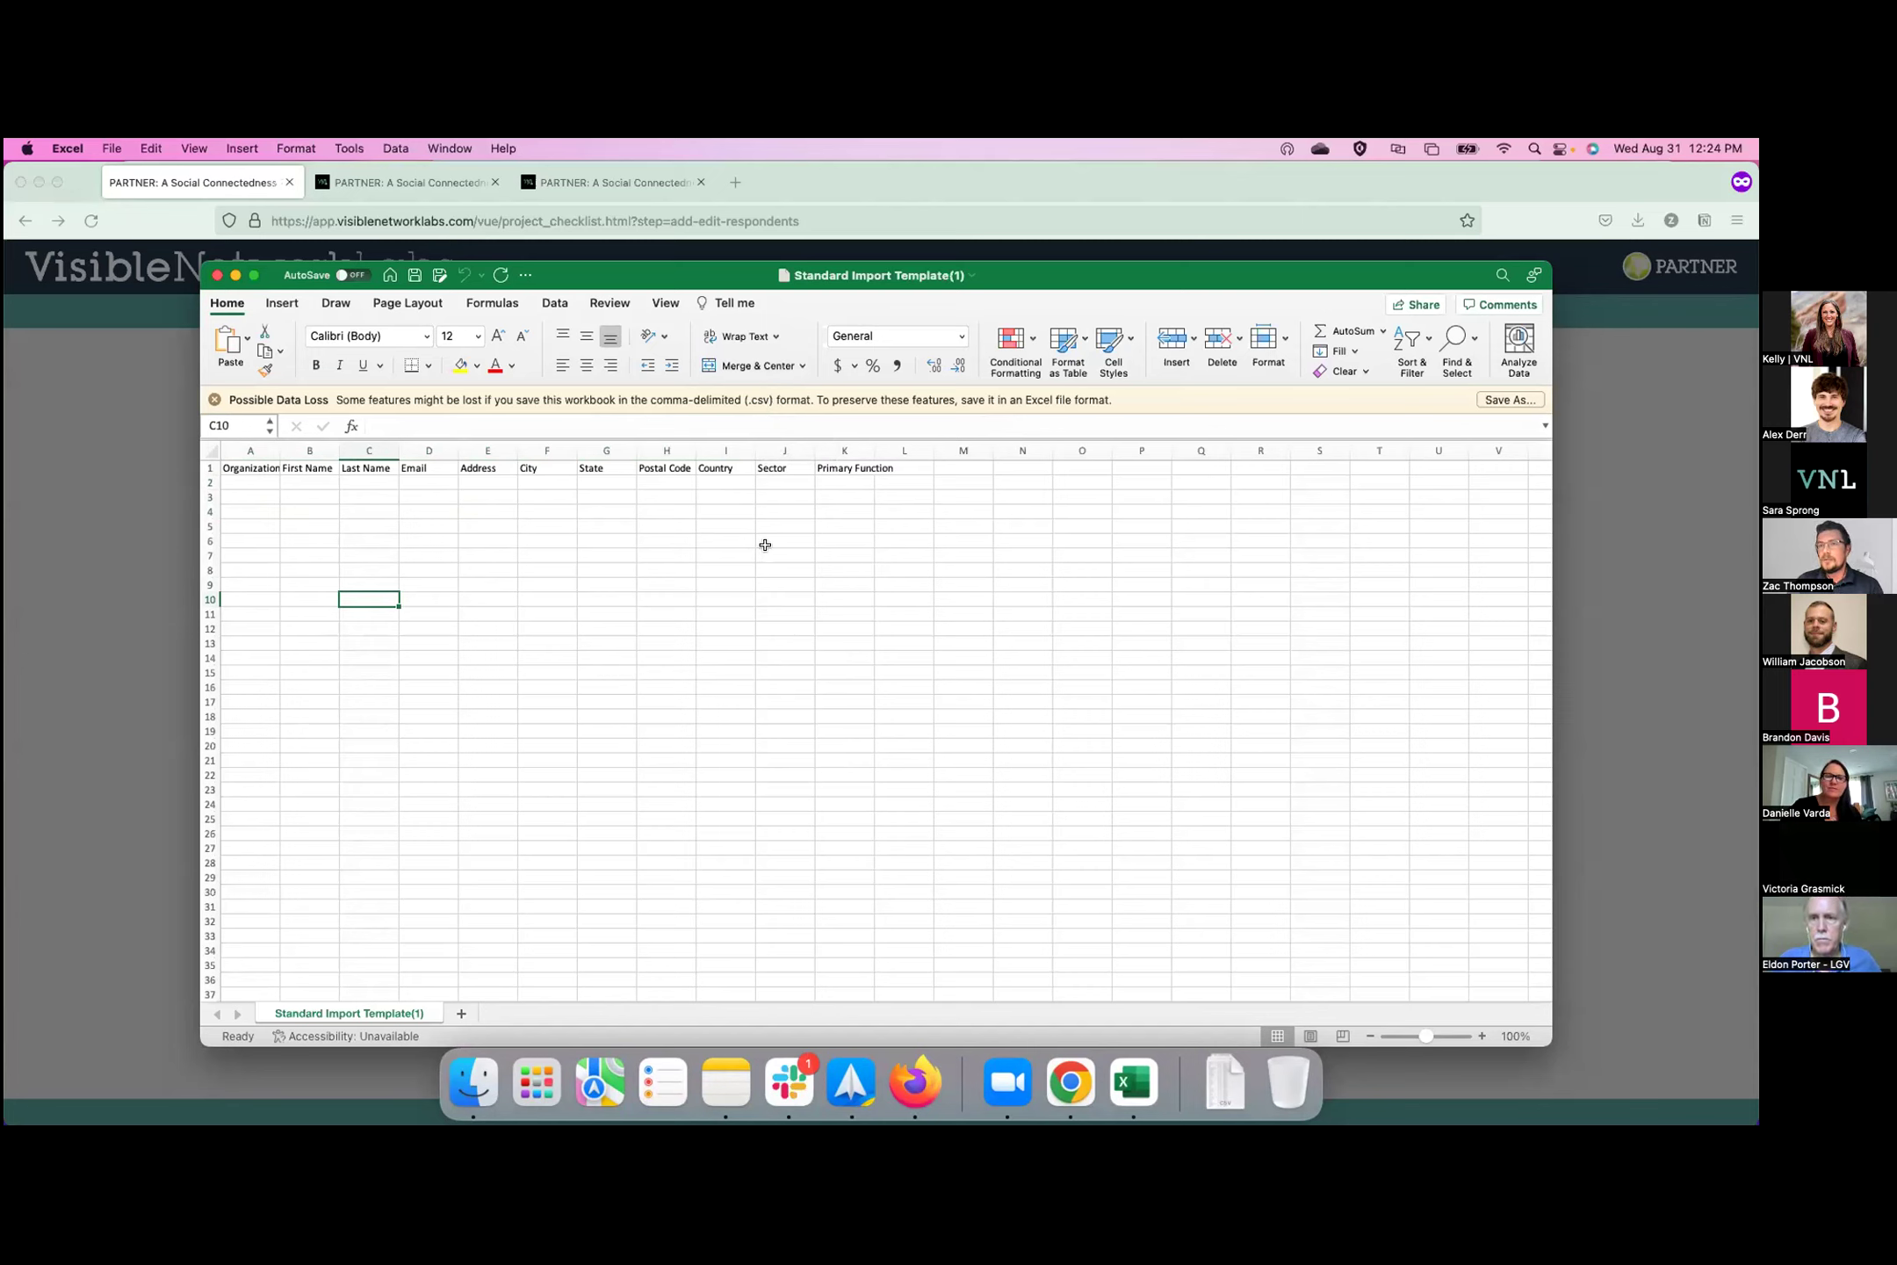
left_click(1556, 371)
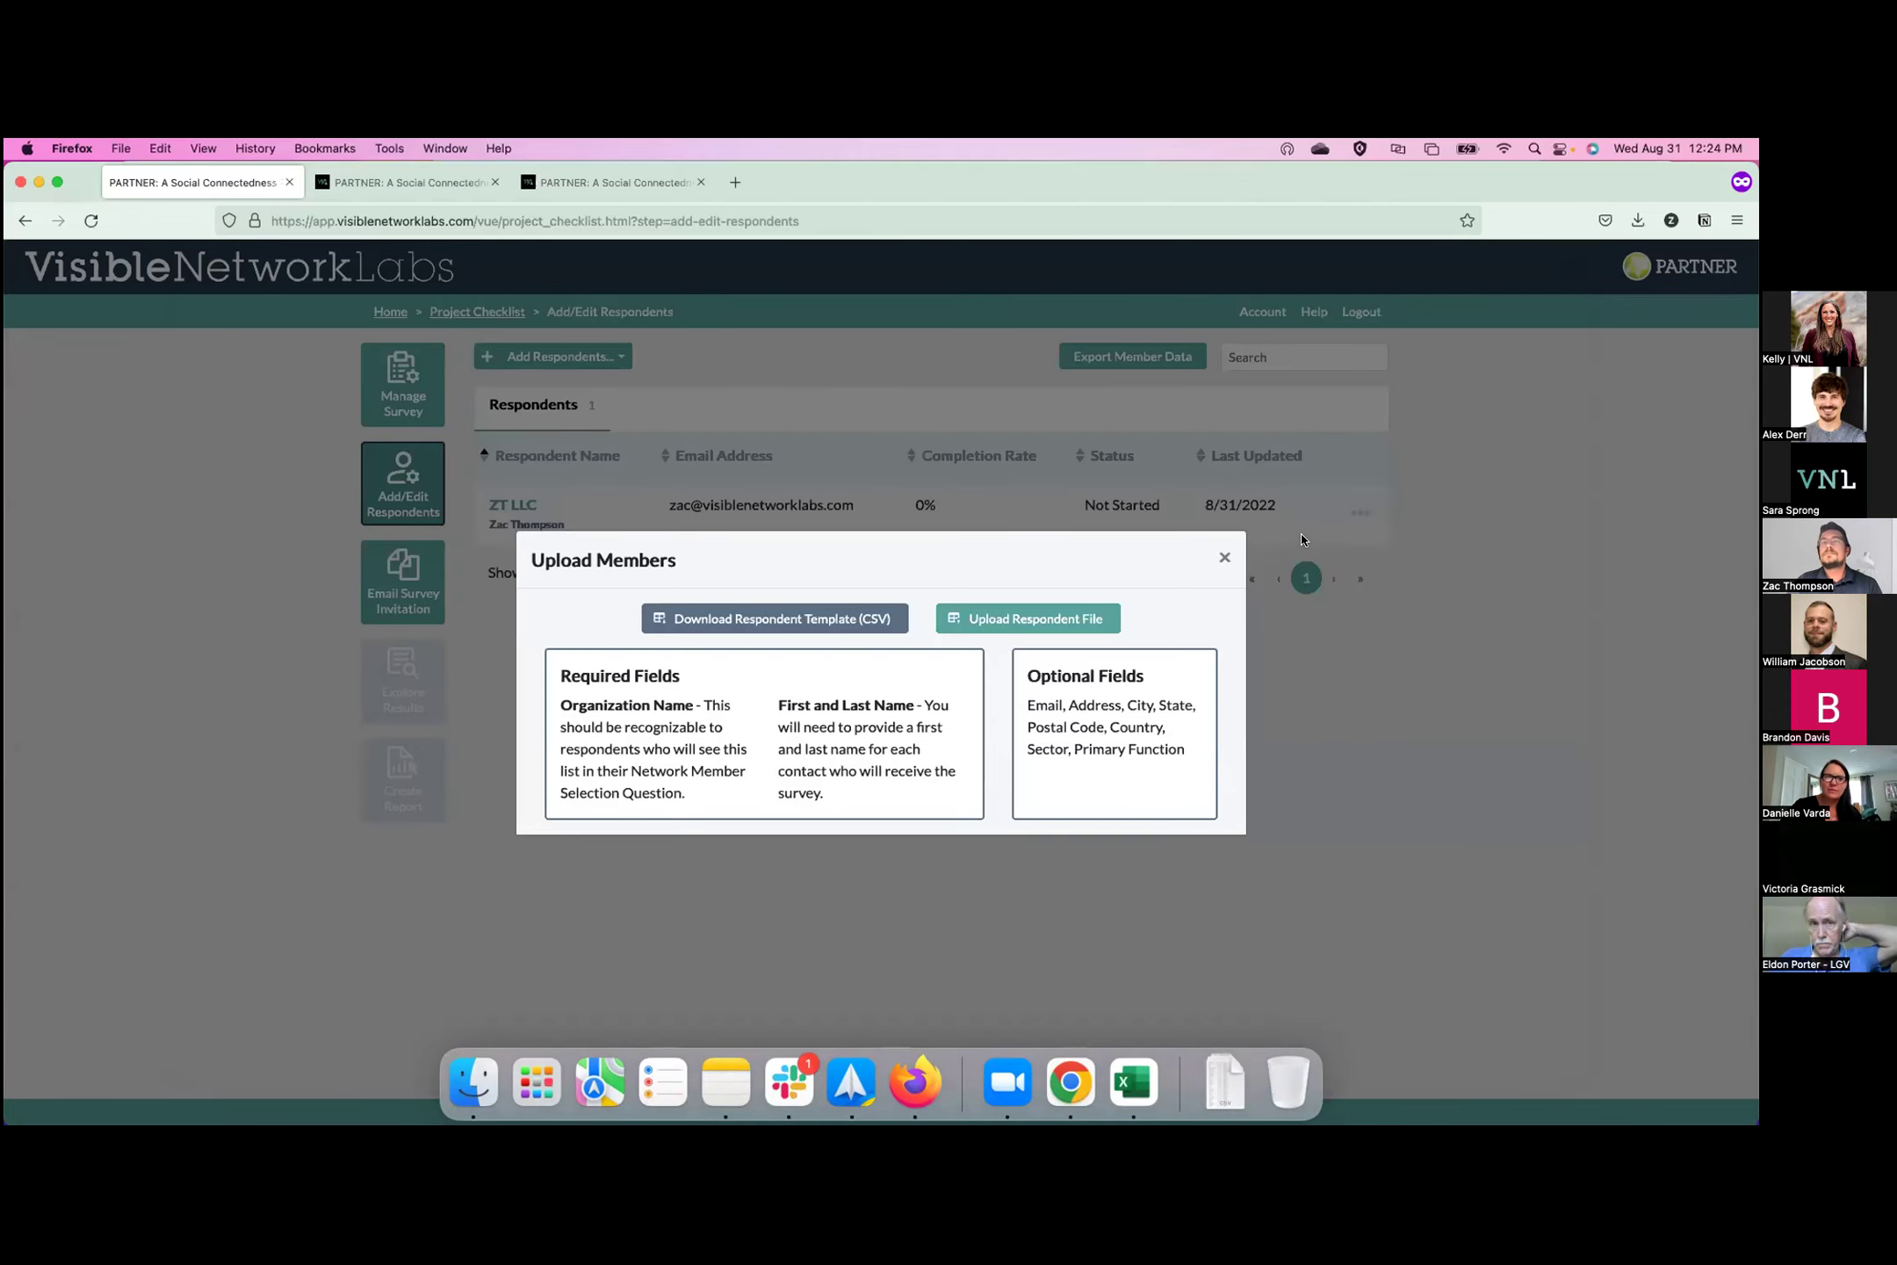
Upload Small - Standard Import.csv and add its five previewed respondents to the project.
left_click(857, 614)
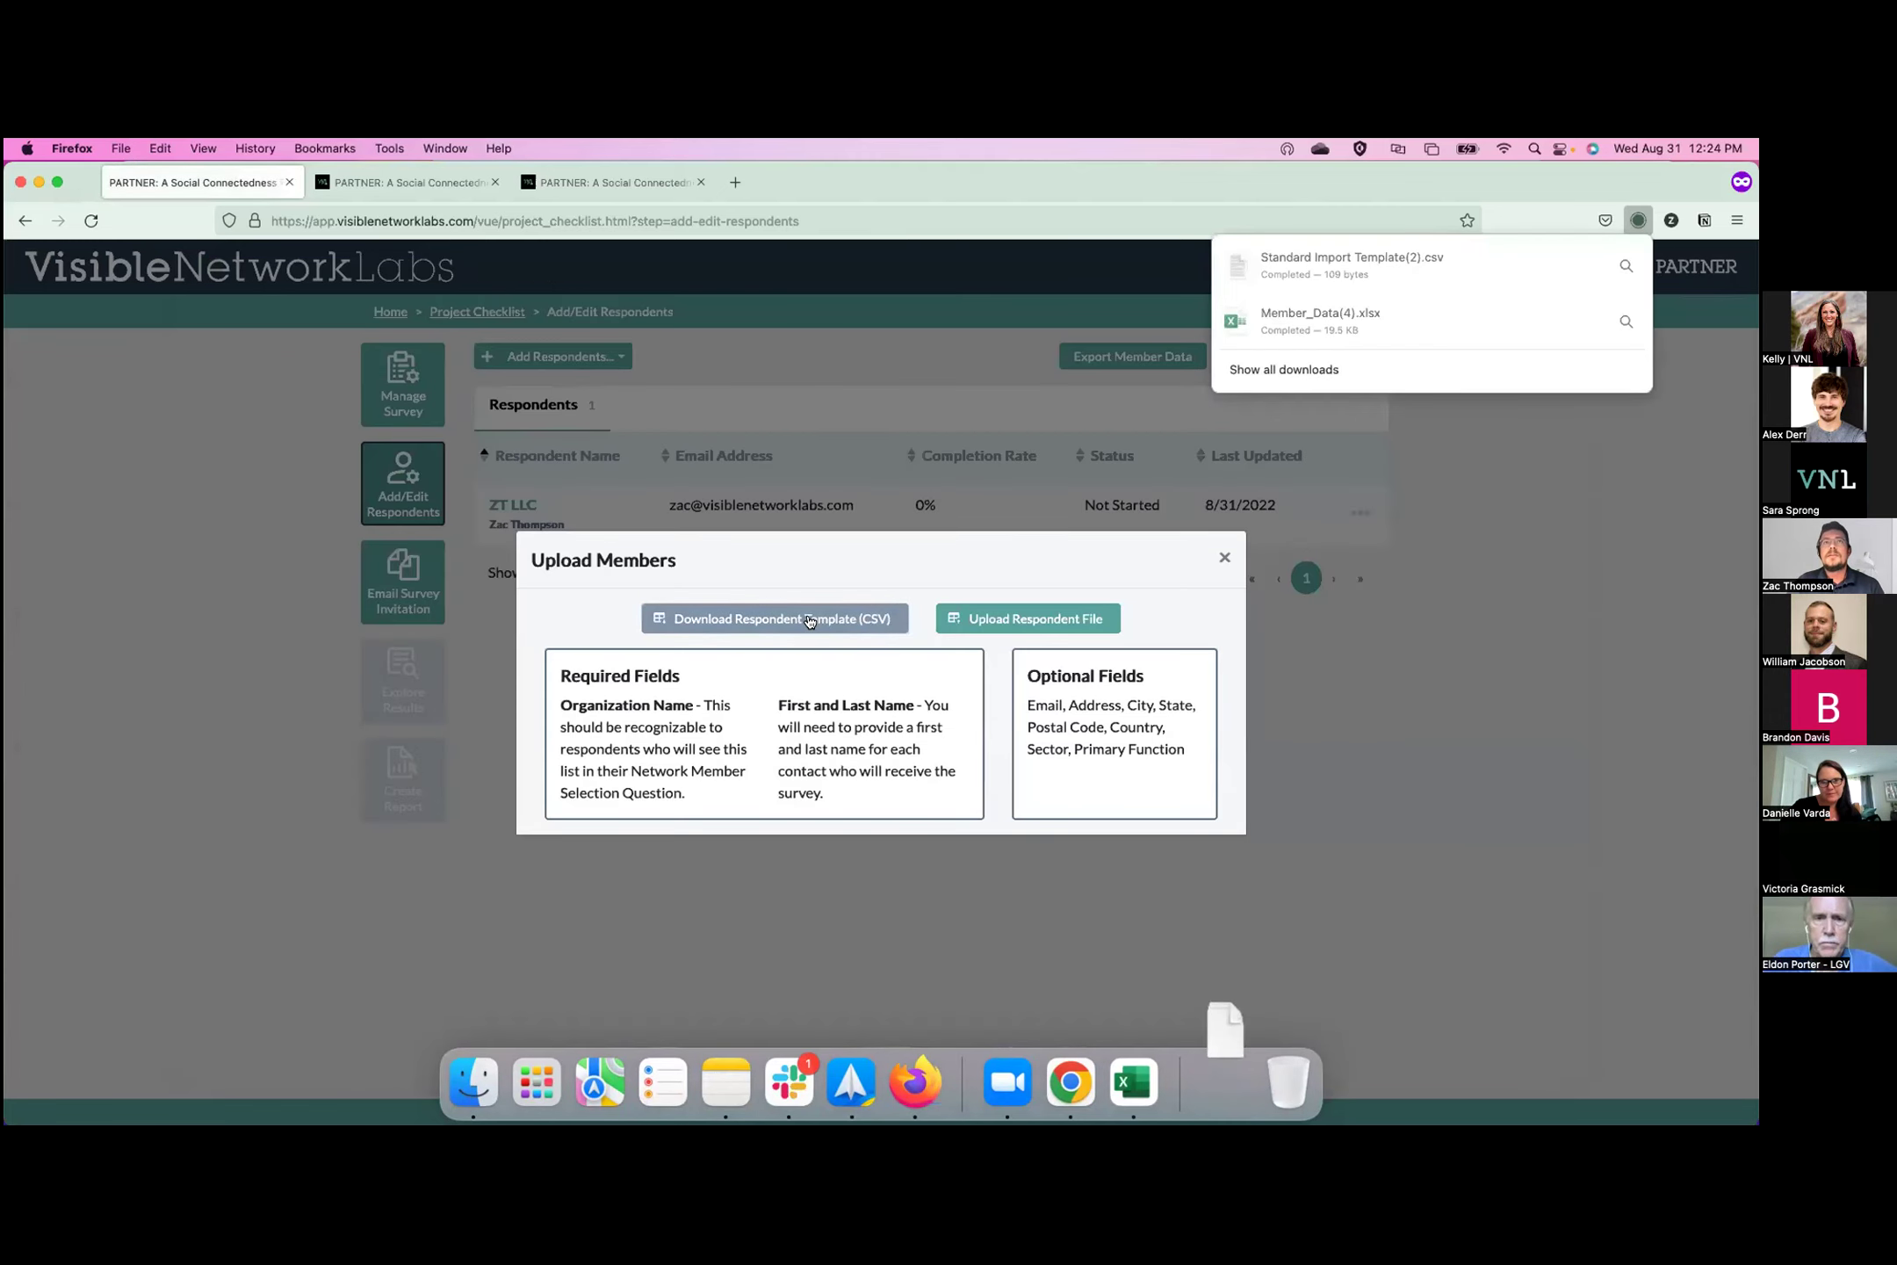
left_click(968, 624)
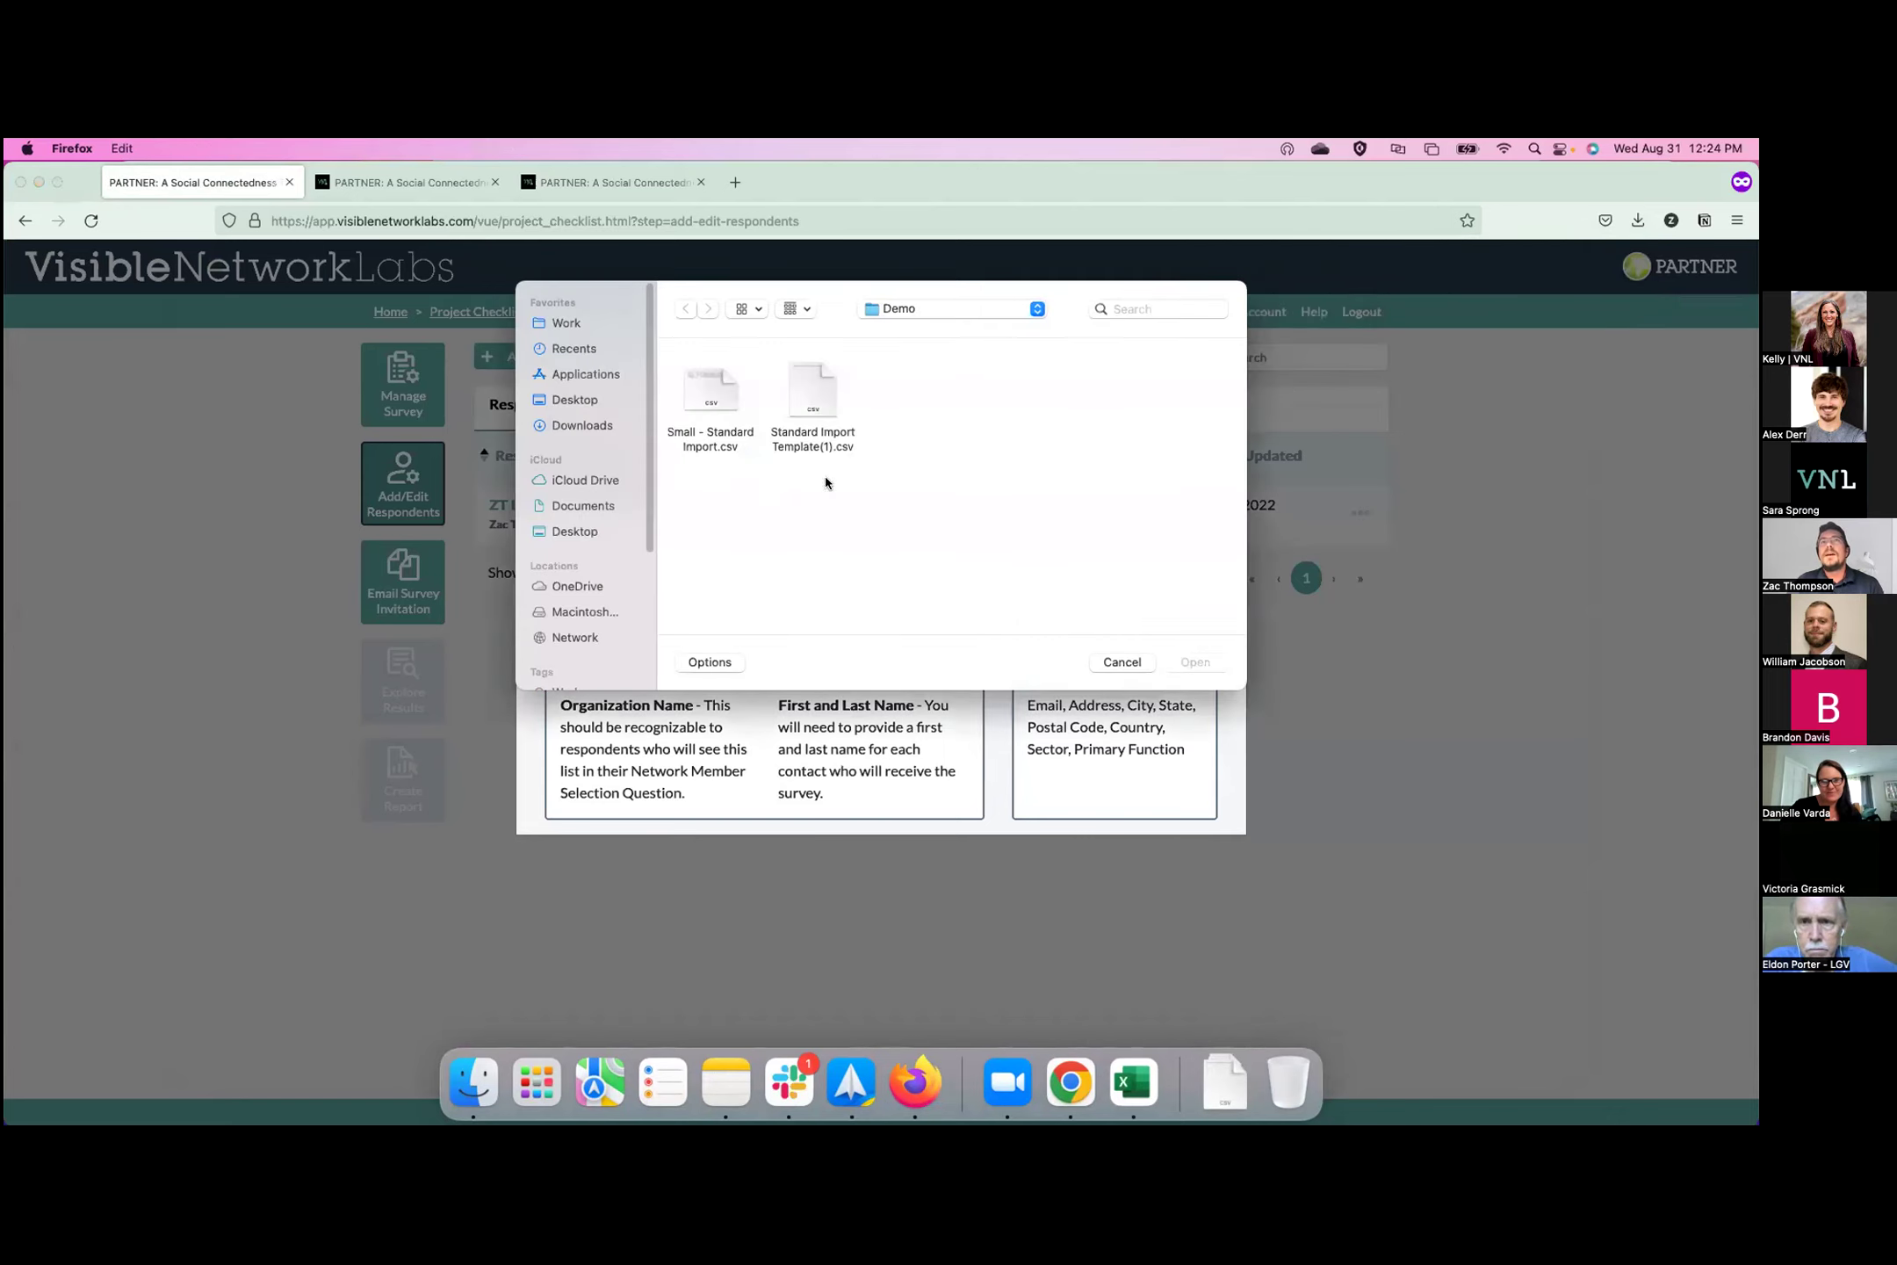
left_click(717, 400)
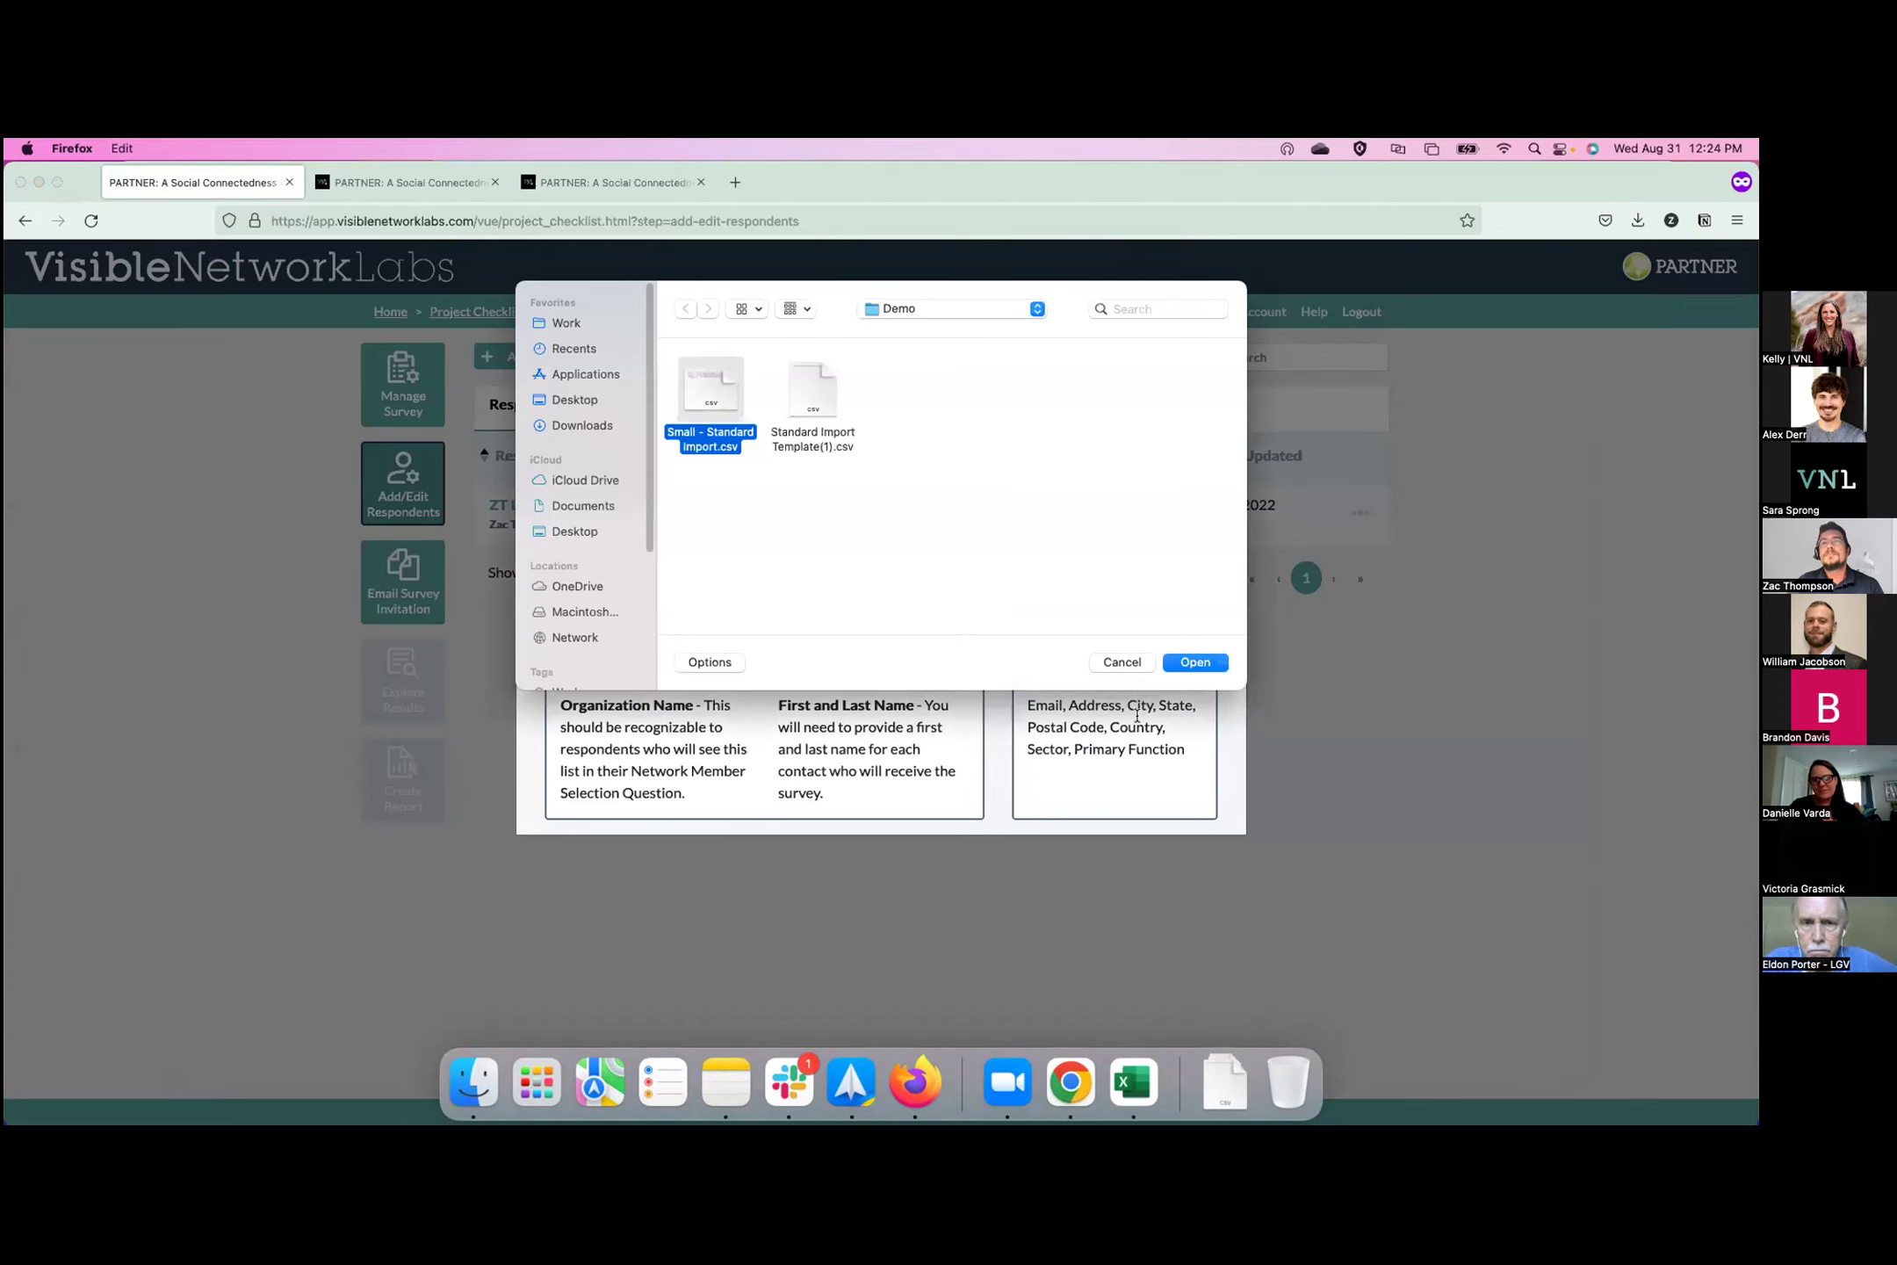
left_click(1180, 662)
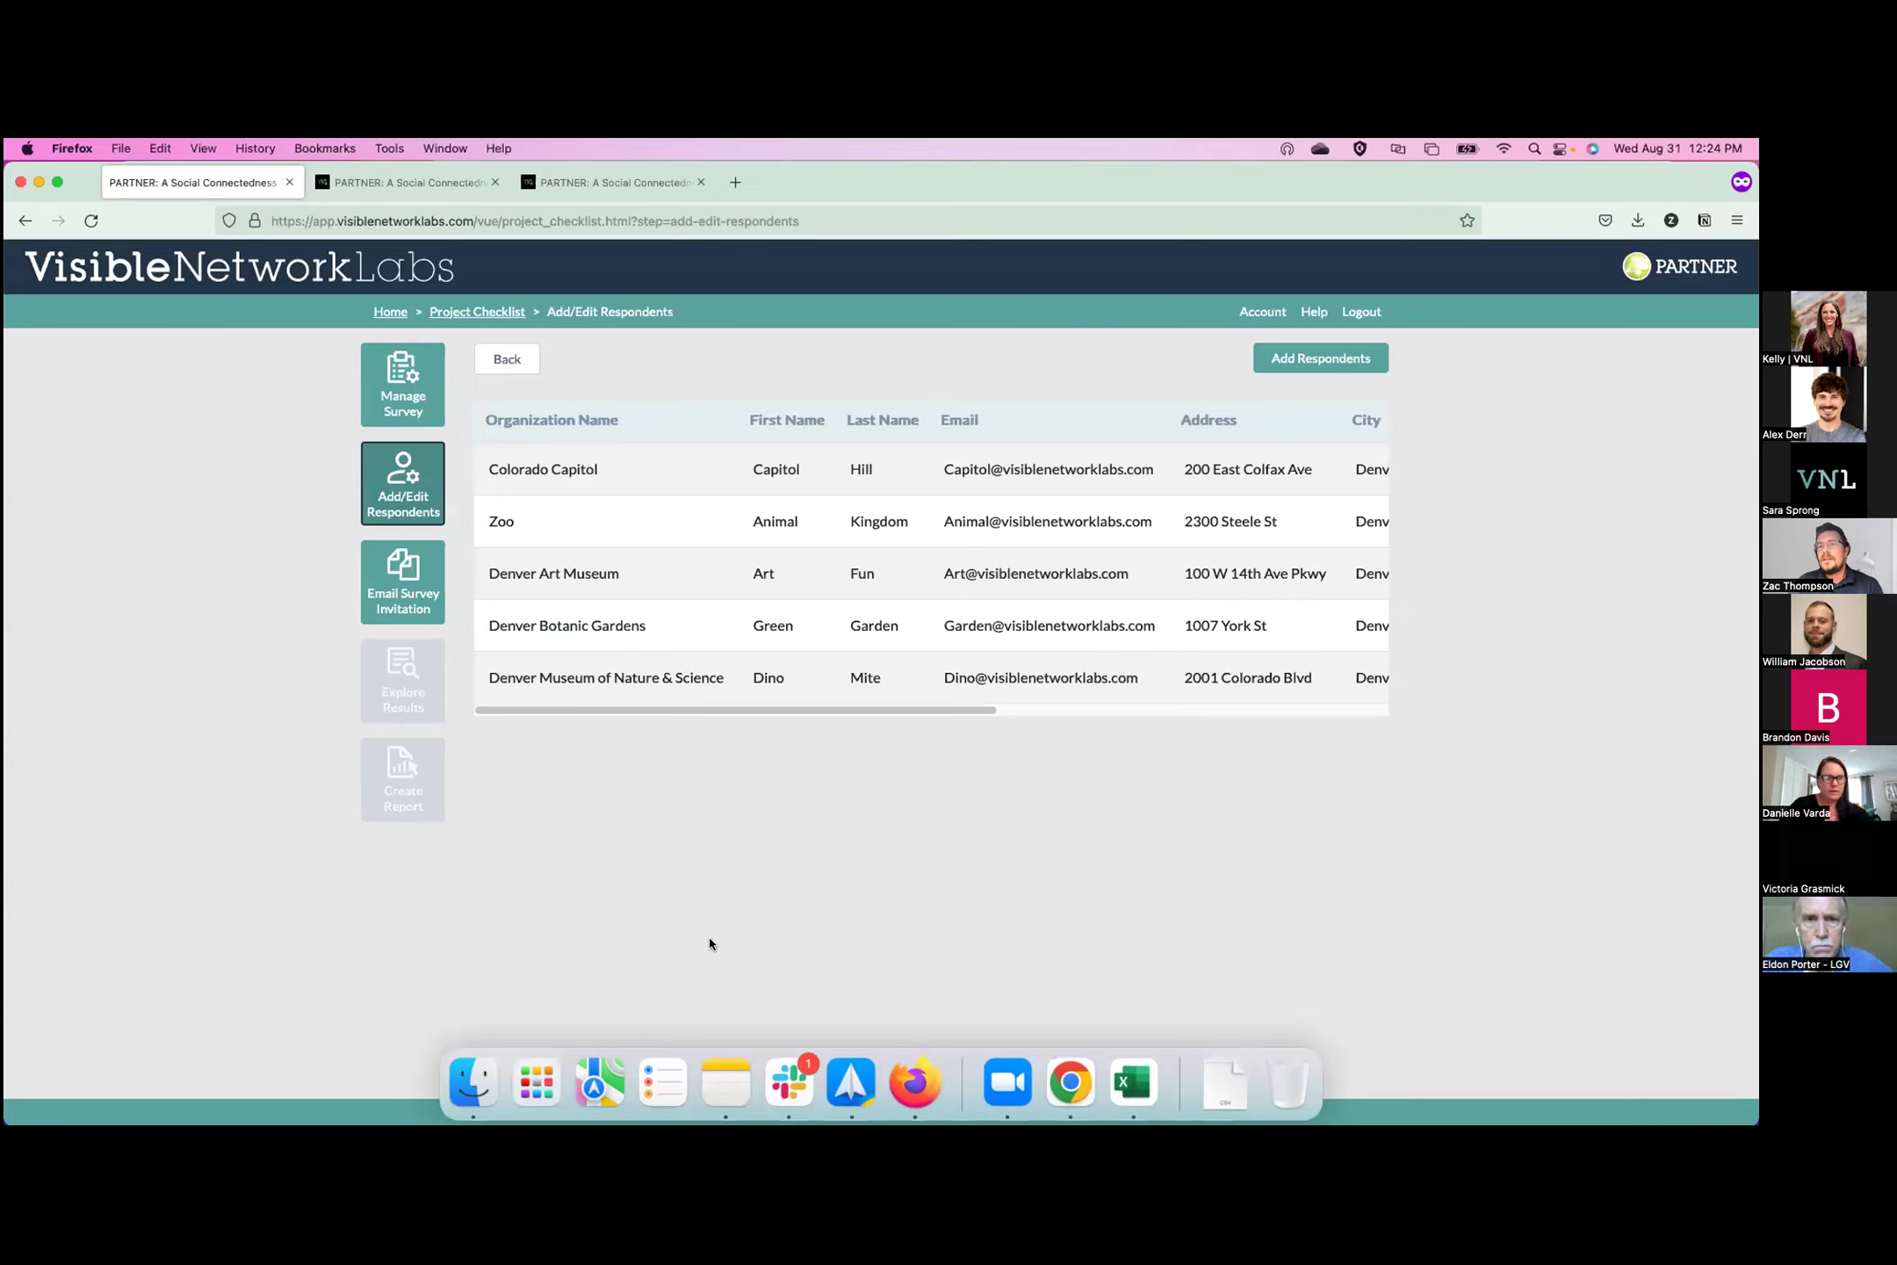
mouse_move(805, 712)
left_mouse_down()
mouse_move(887, 722)
mouse_move(773, 724)
left_mouse_up()
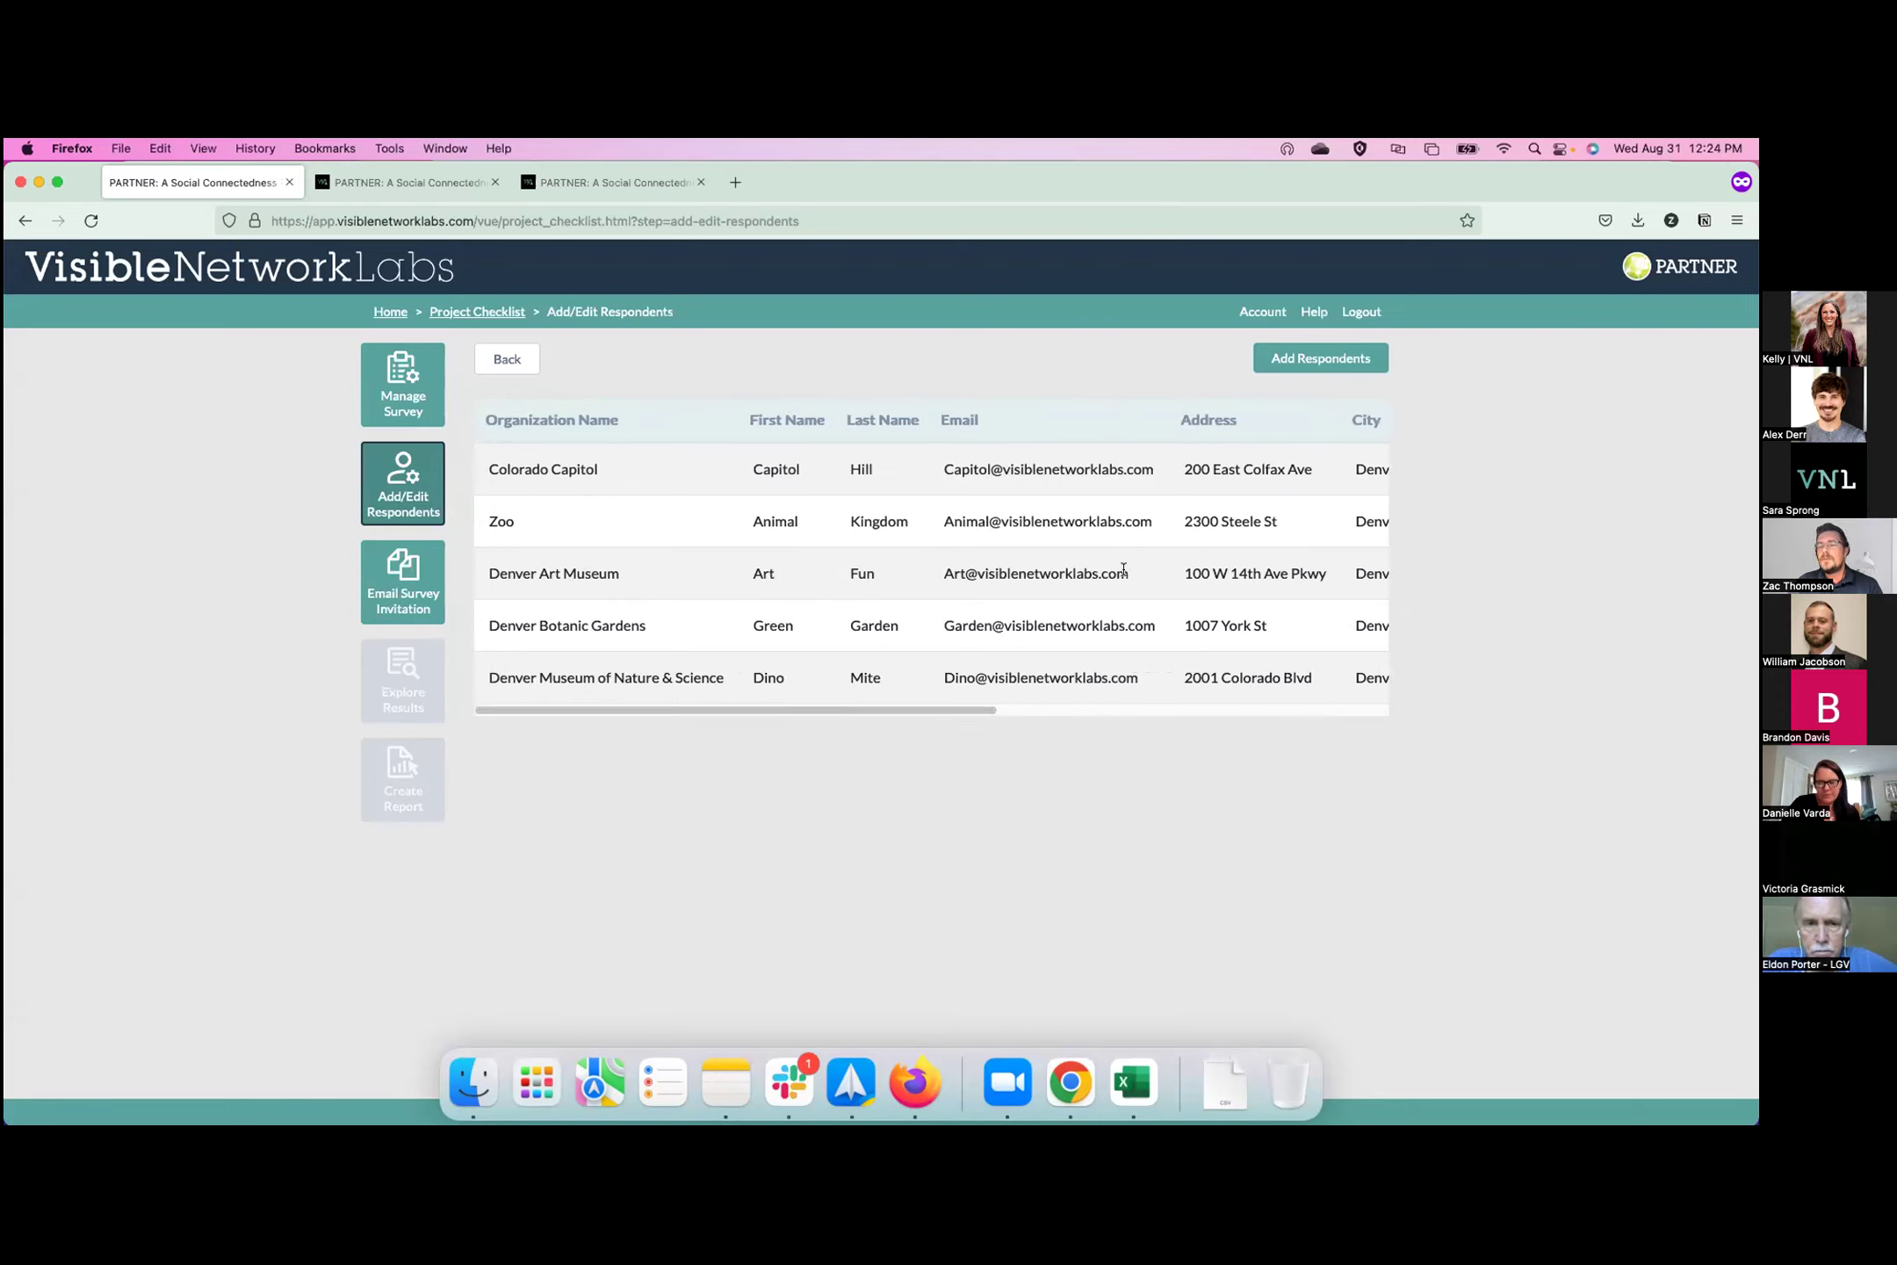
left_click(1295, 364)
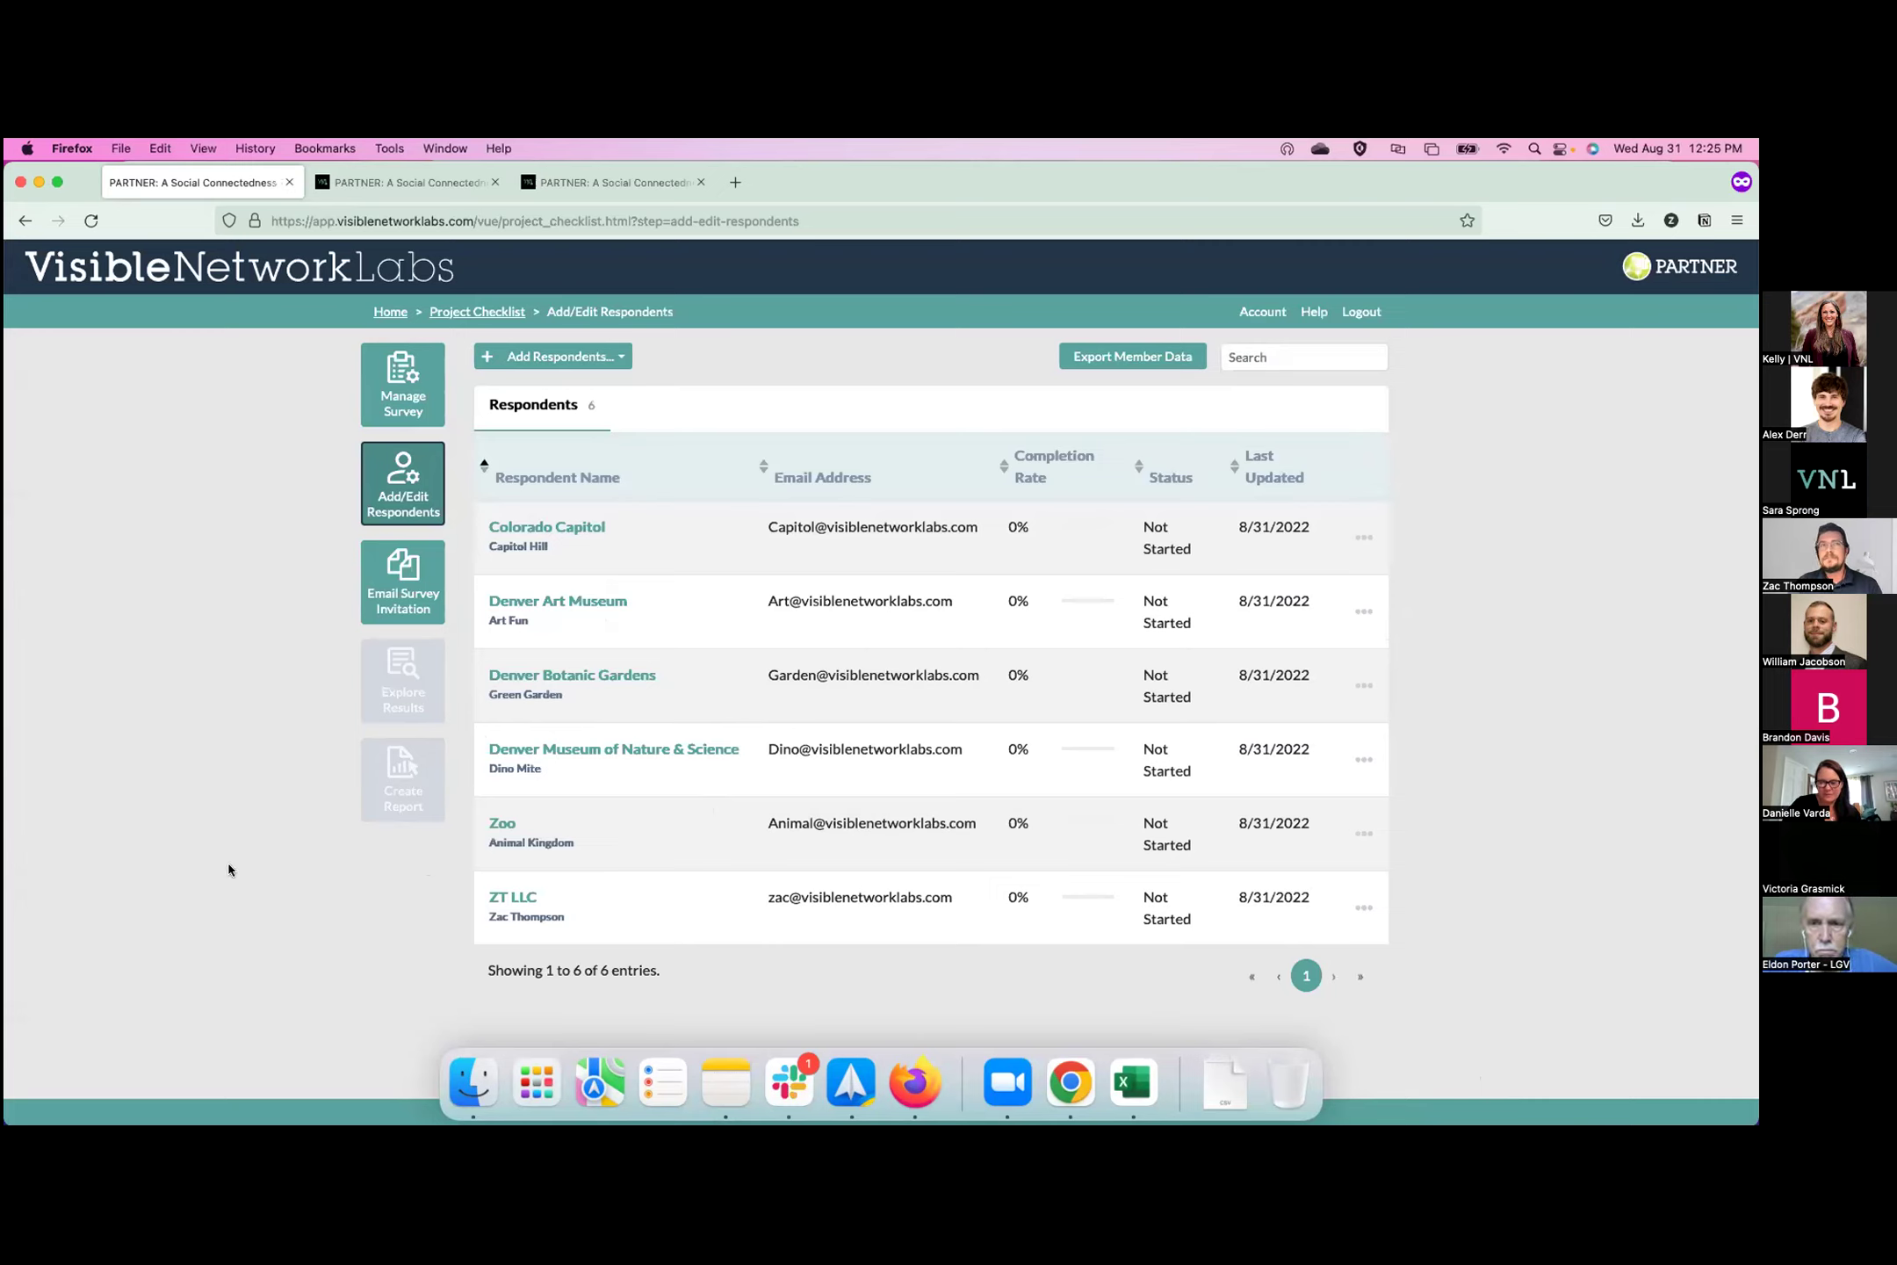
left_click(501, 823)
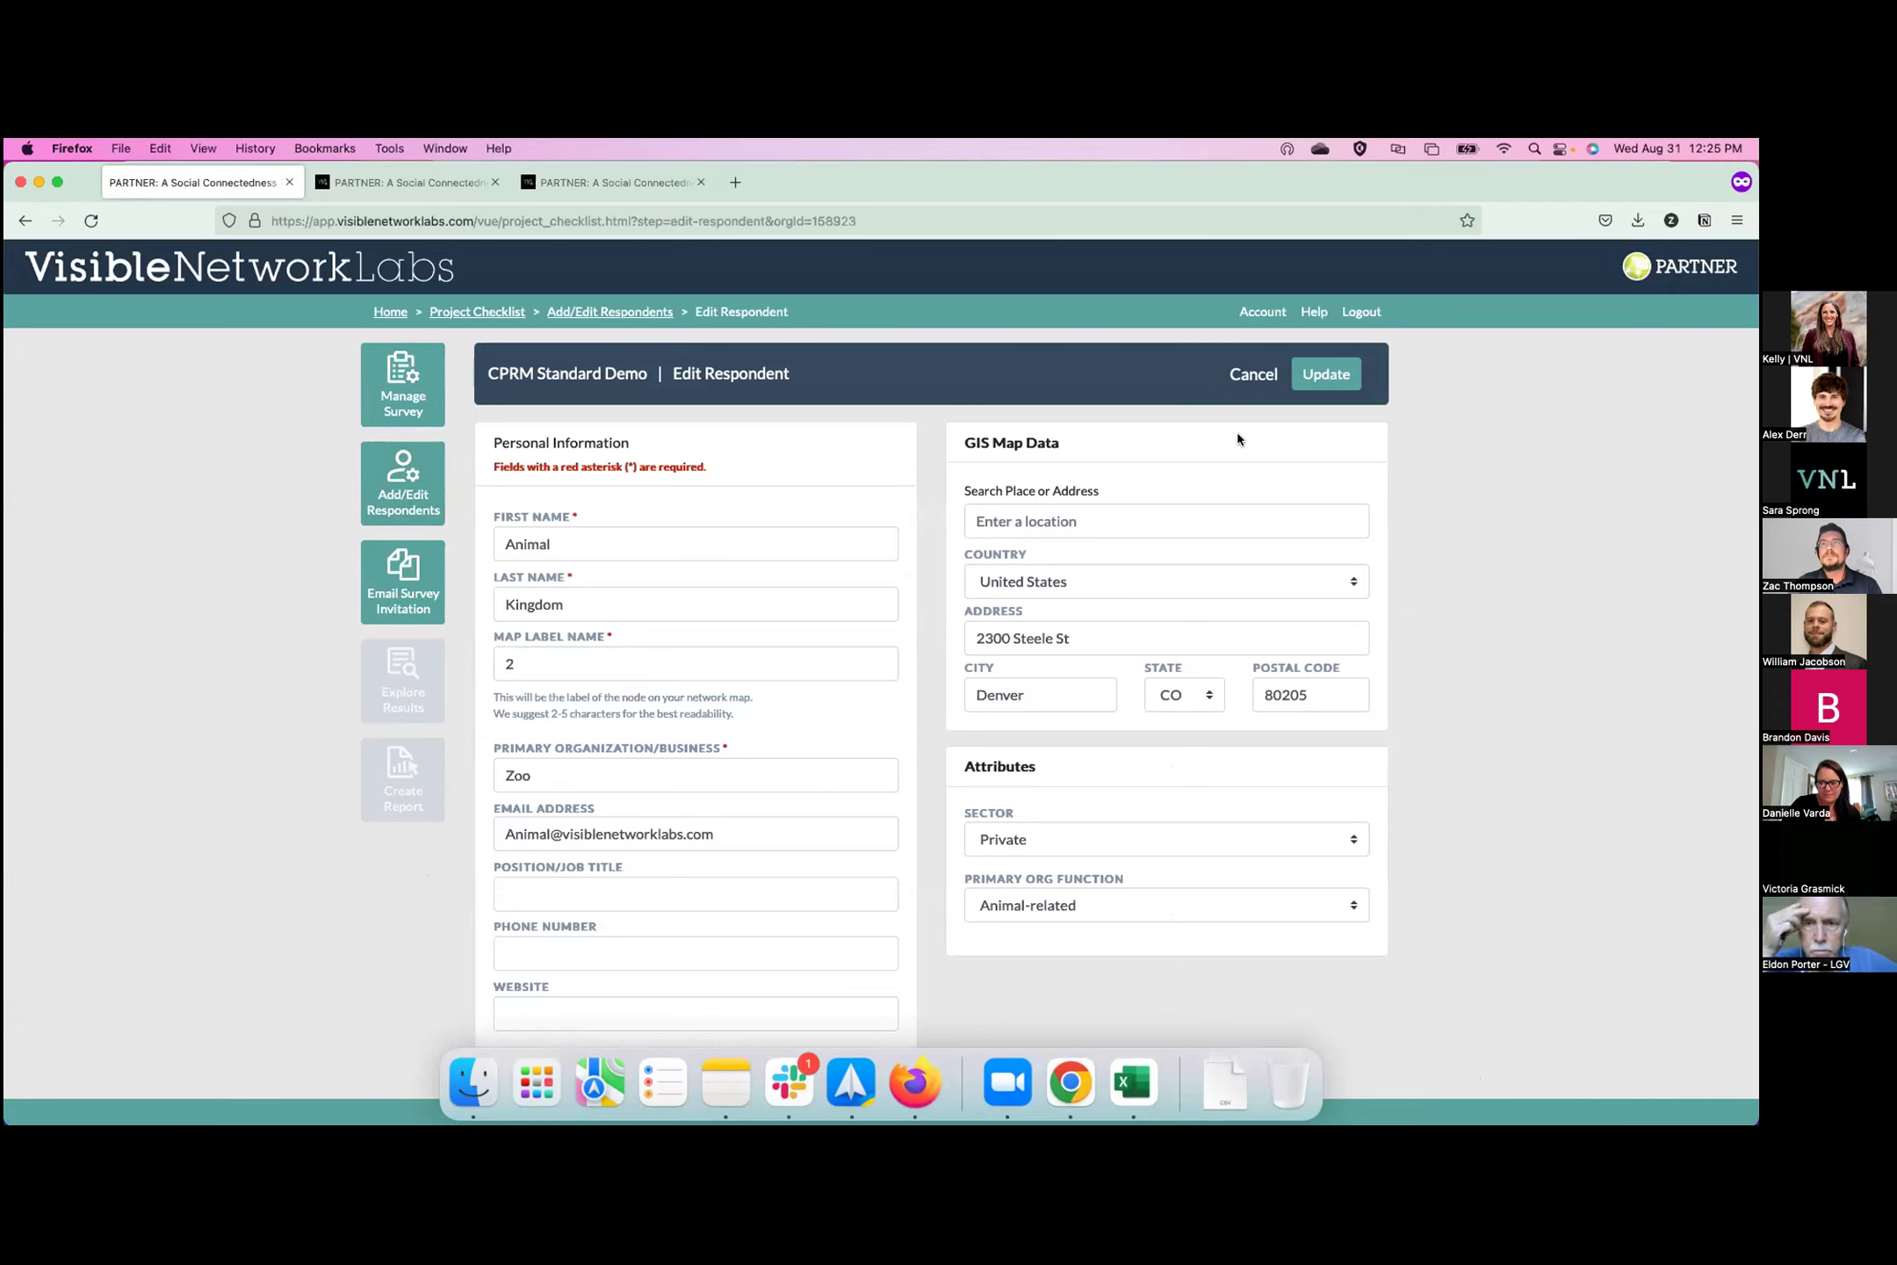
left_click(1261, 374)
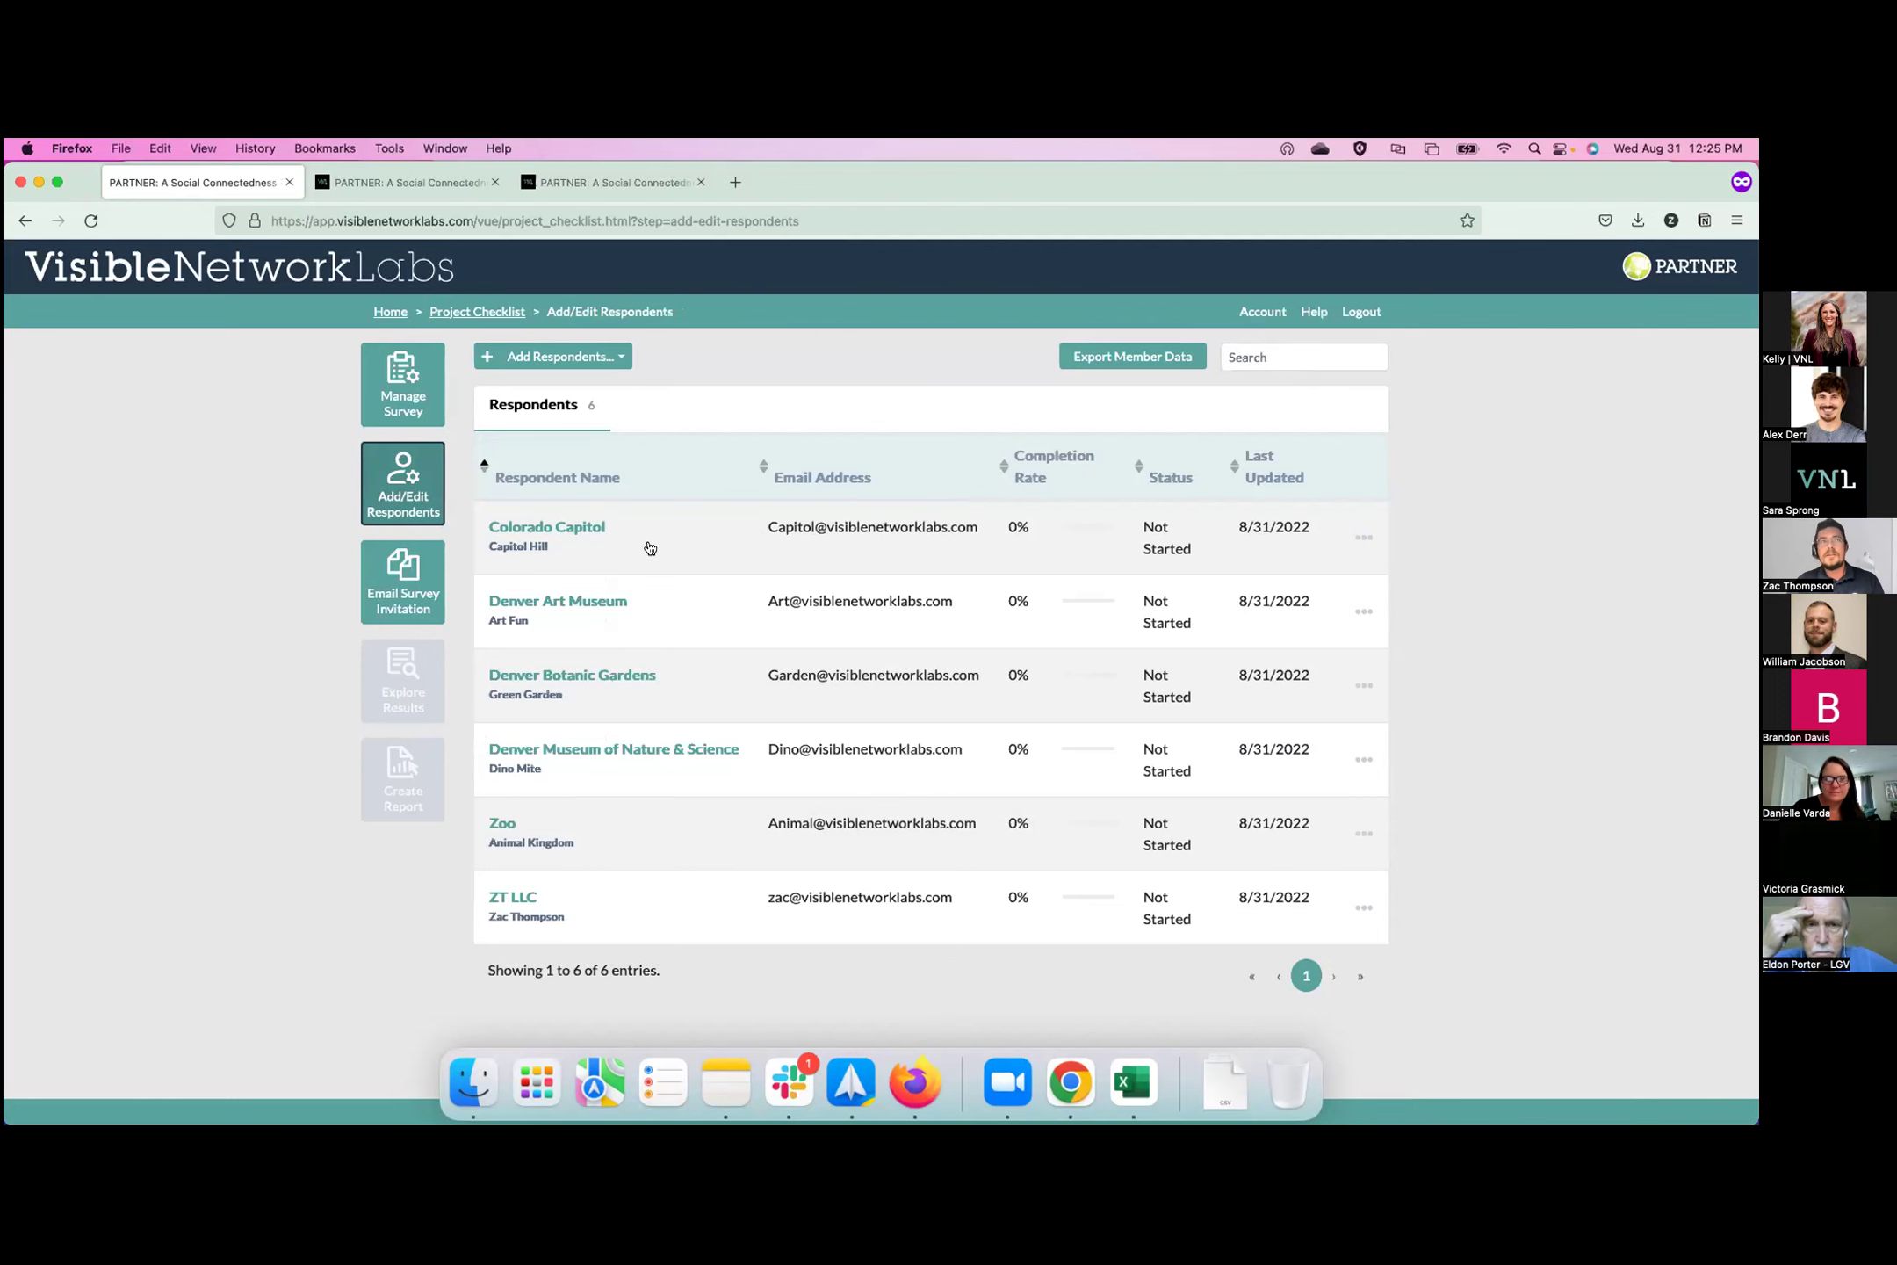
left_click(403, 582)
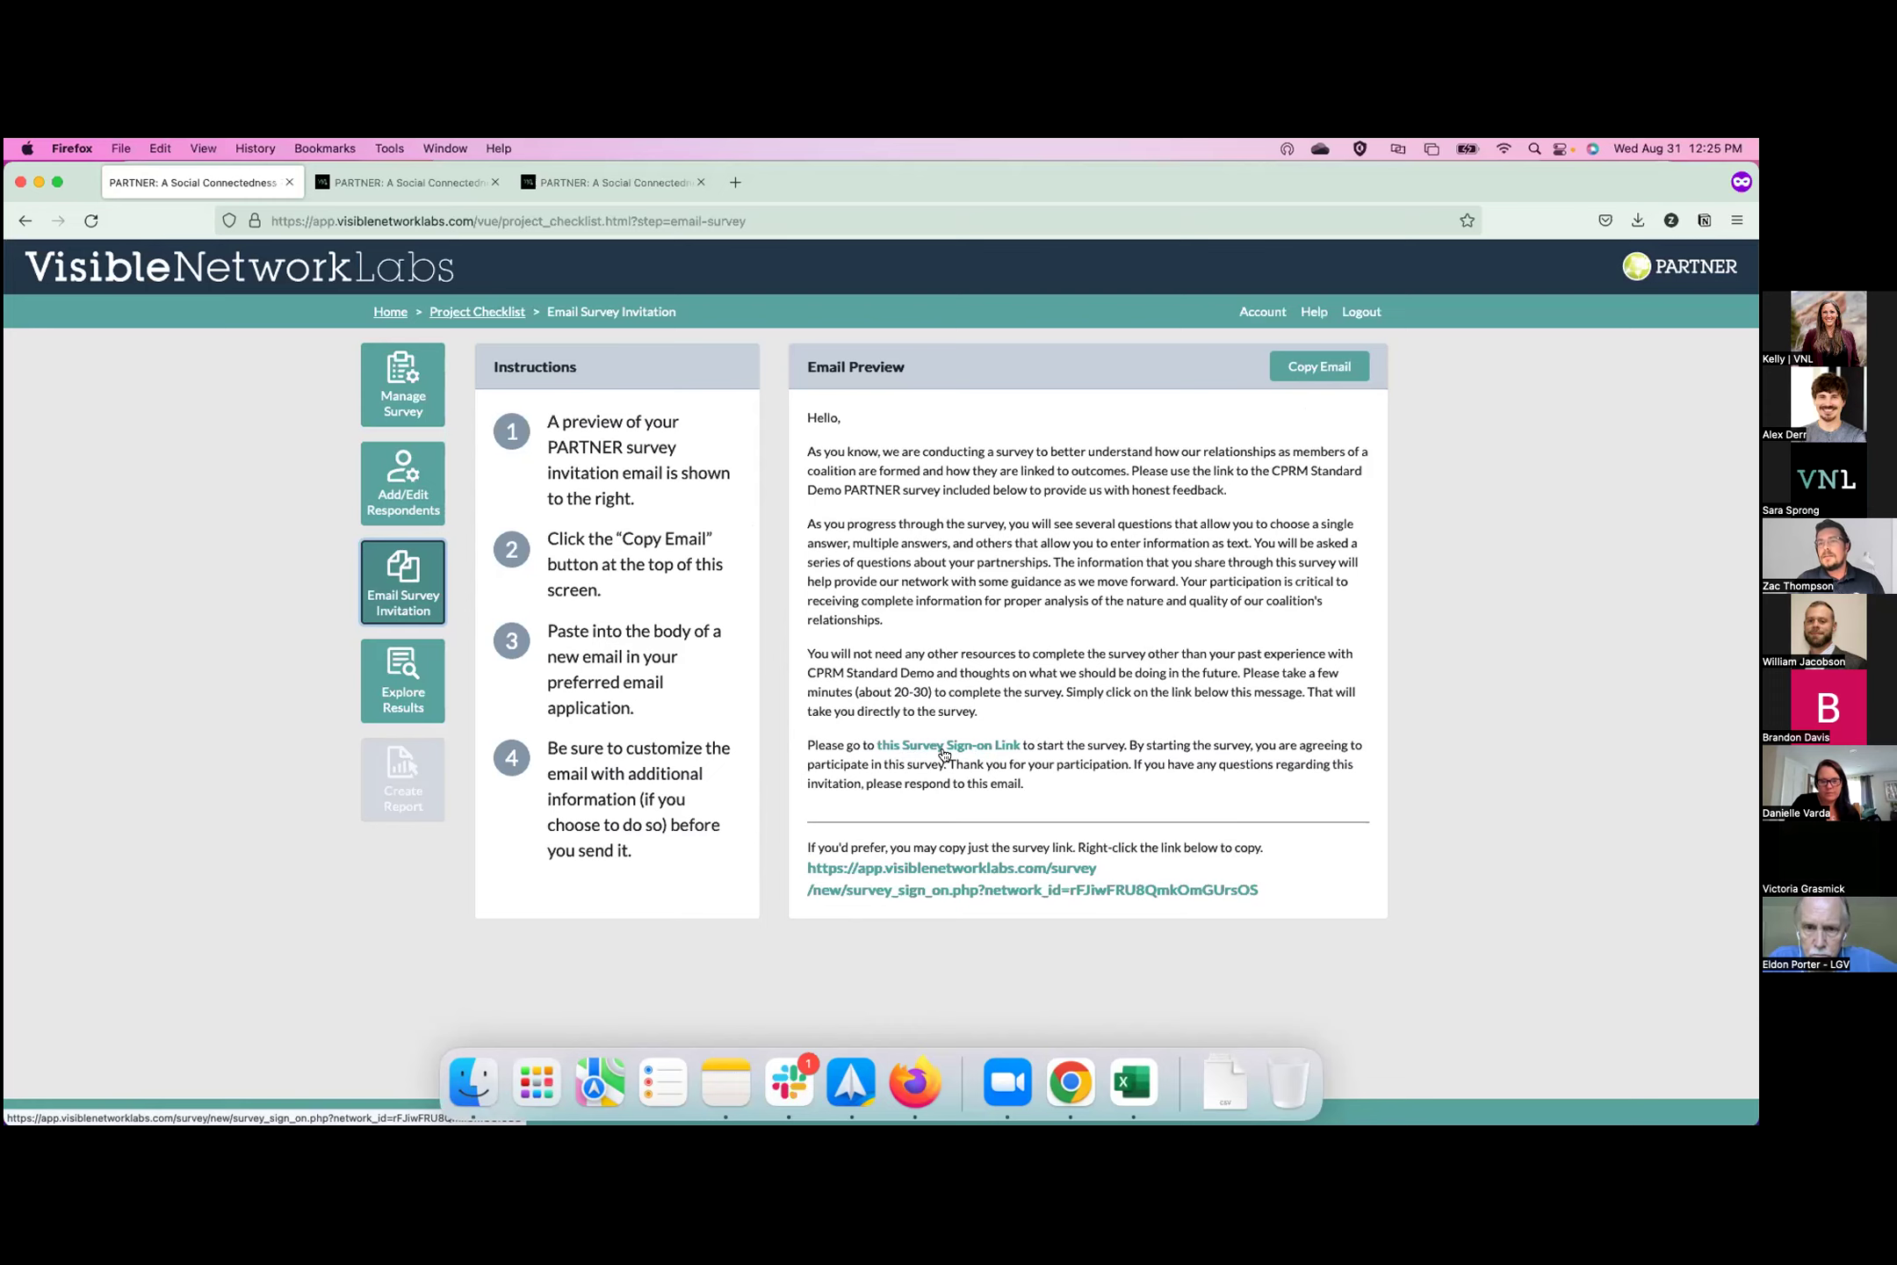
Copy the survey invitation email text and start a new Spark message.
left_click(1349, 369)
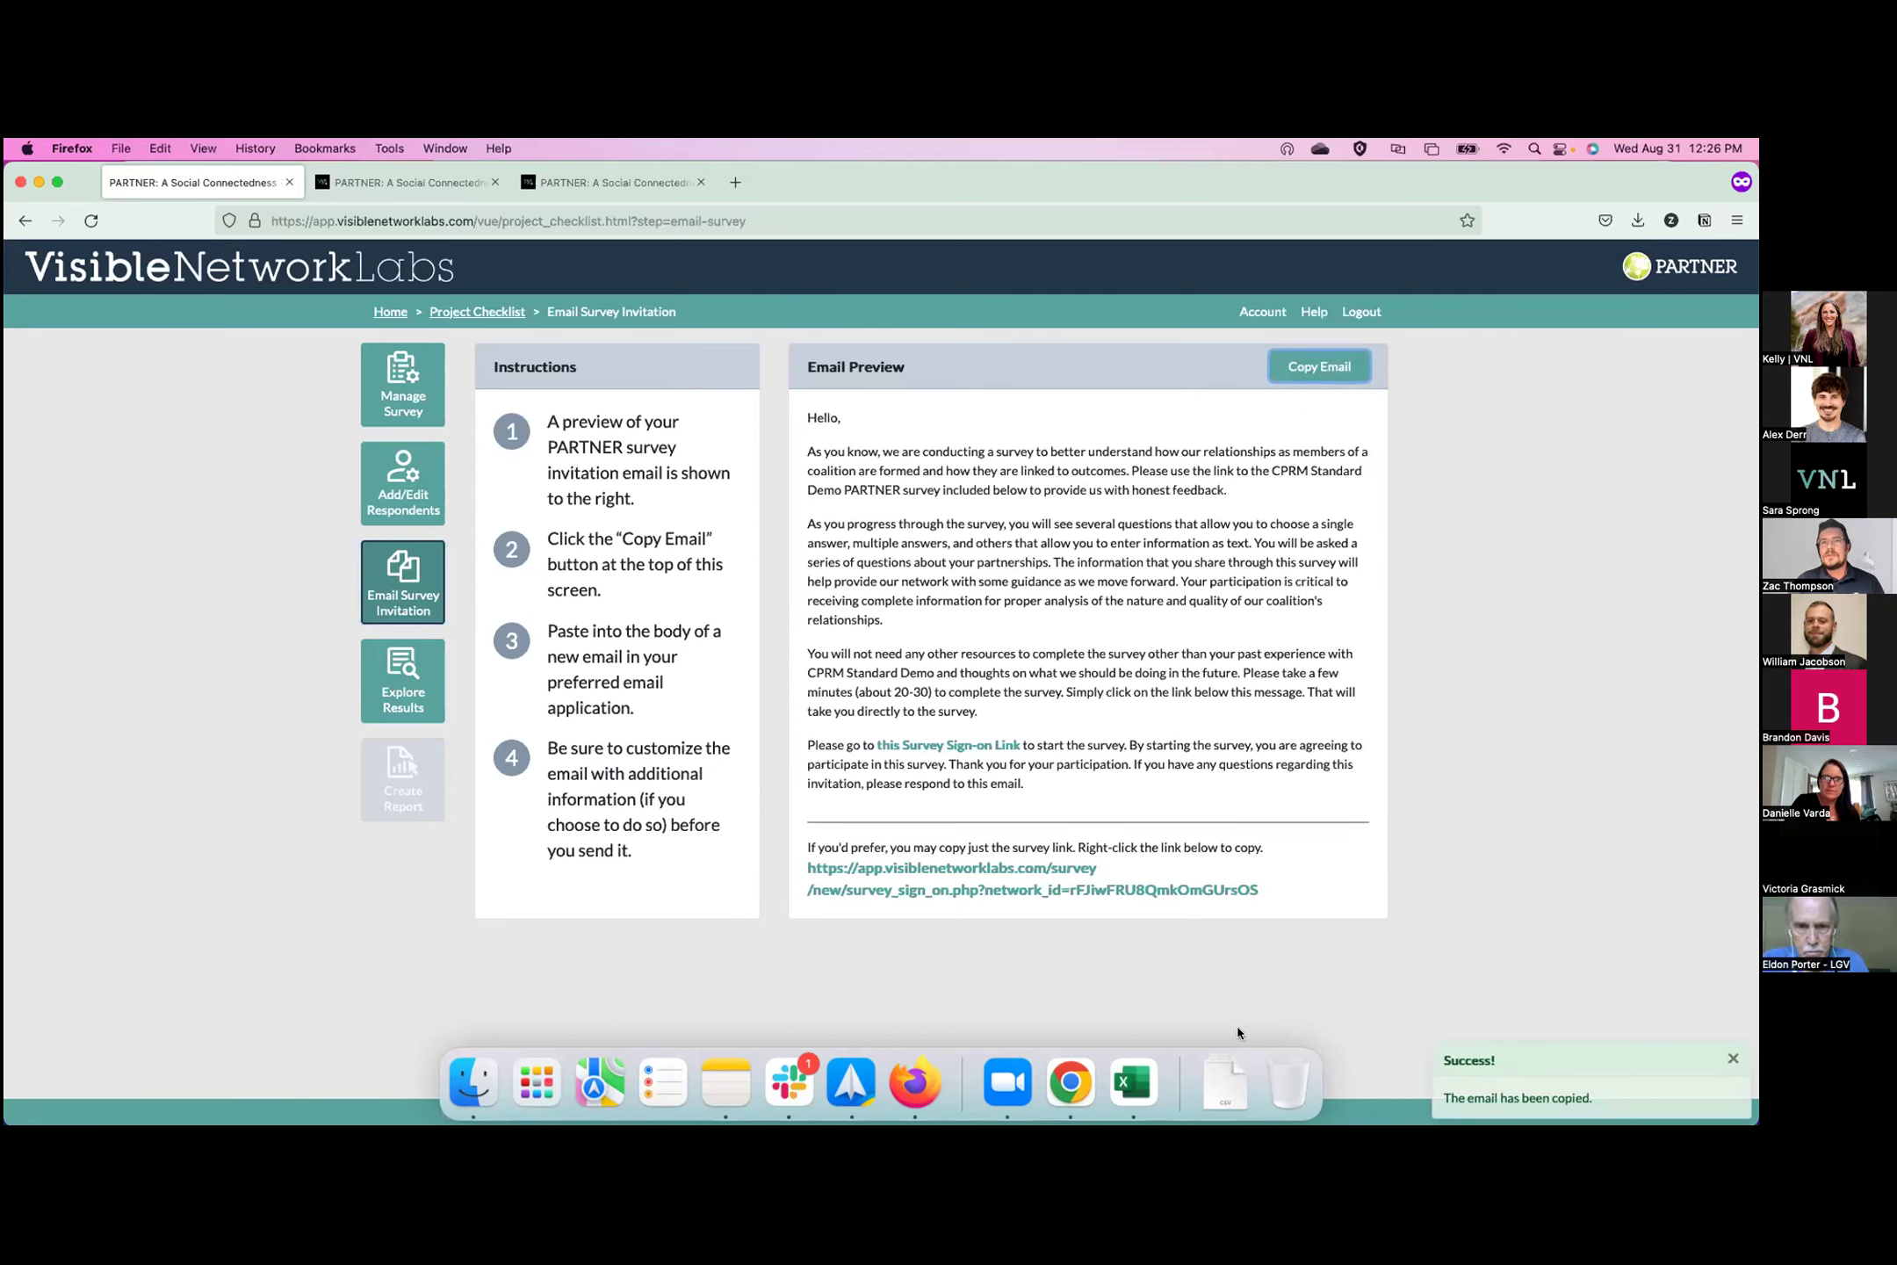
left_click(865, 1108)
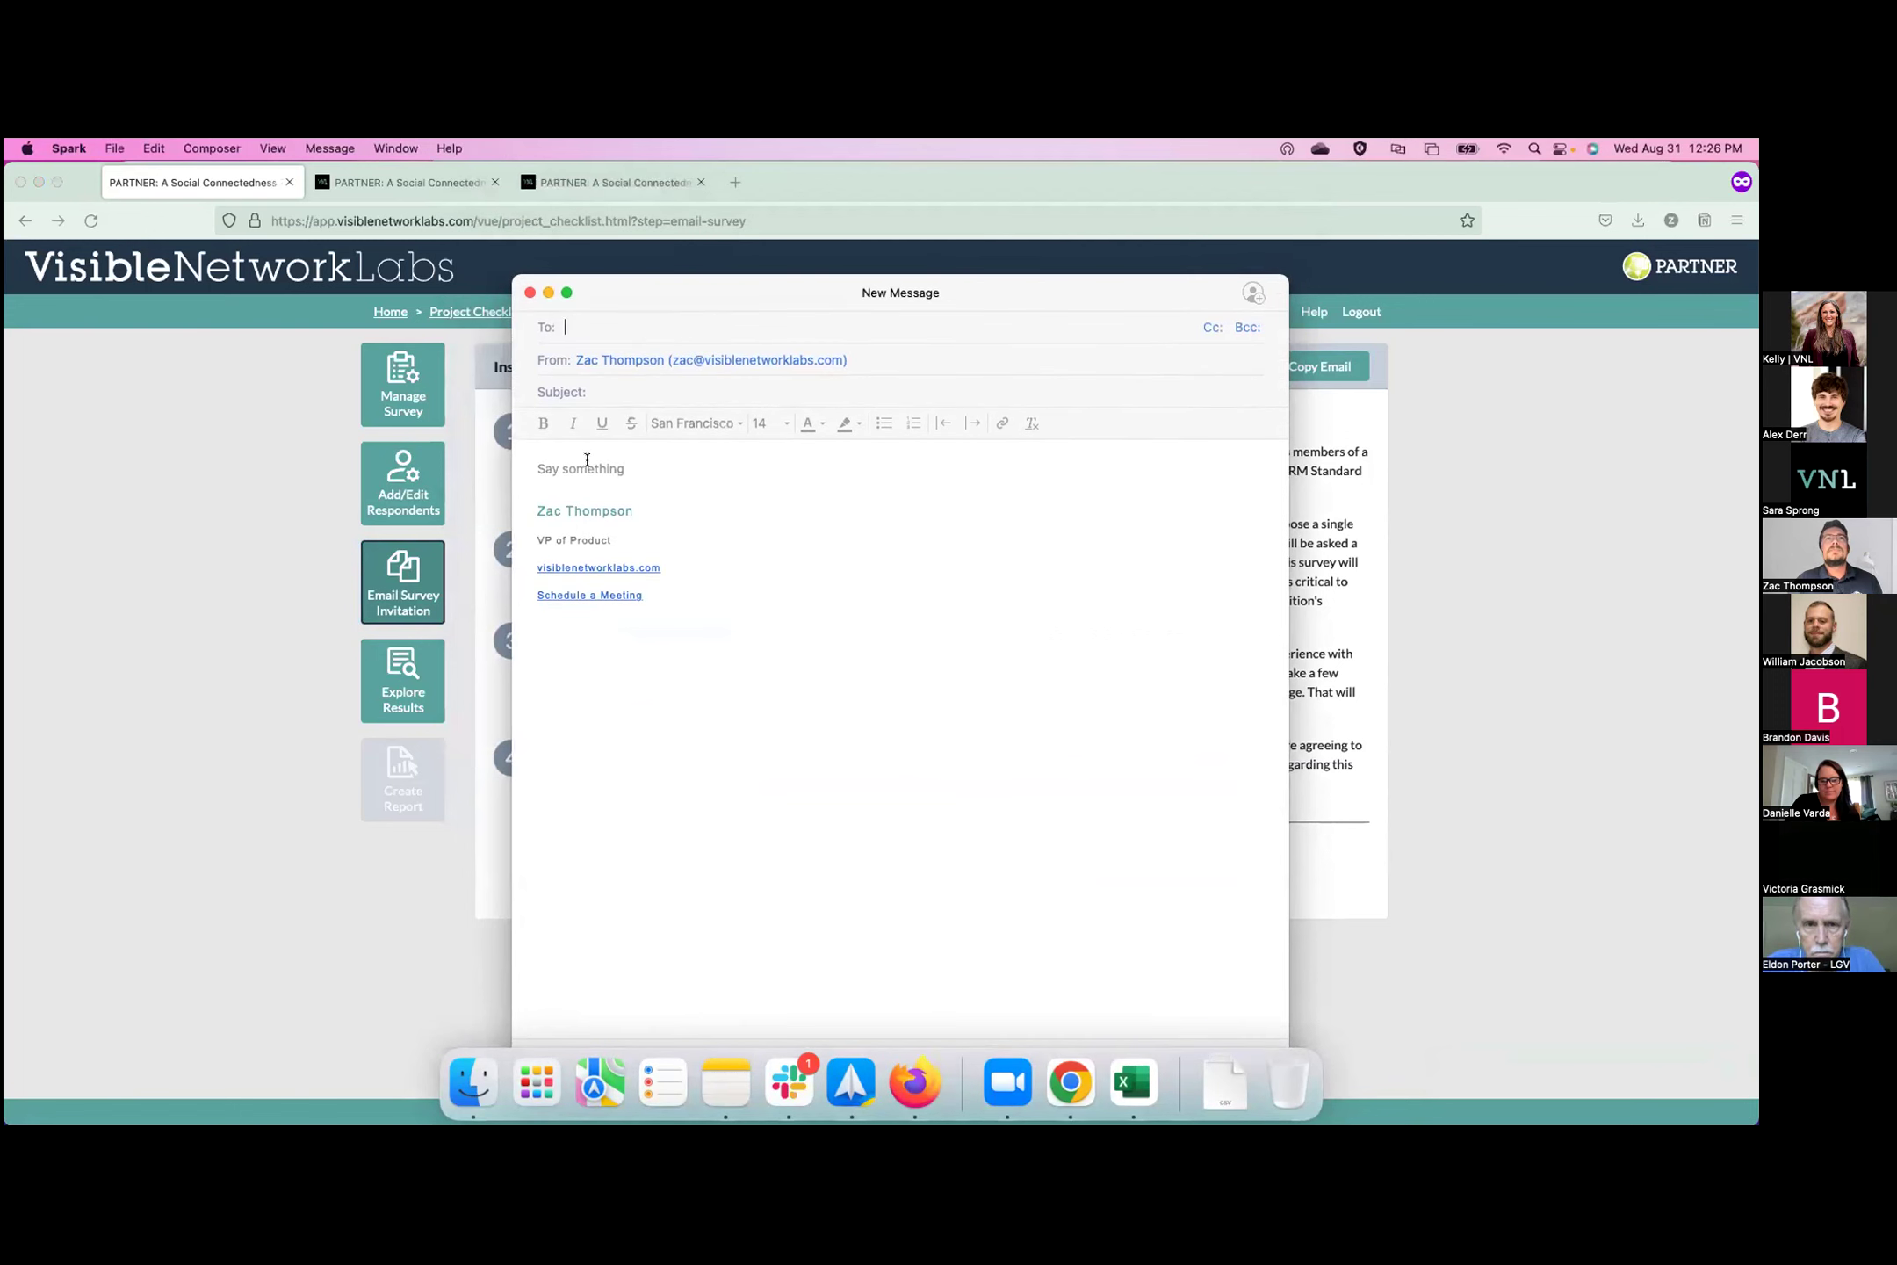
Paste the invitation text into the Spark draft, then copy the email again from CPRM.
left_click(586, 468)
key("super+v")
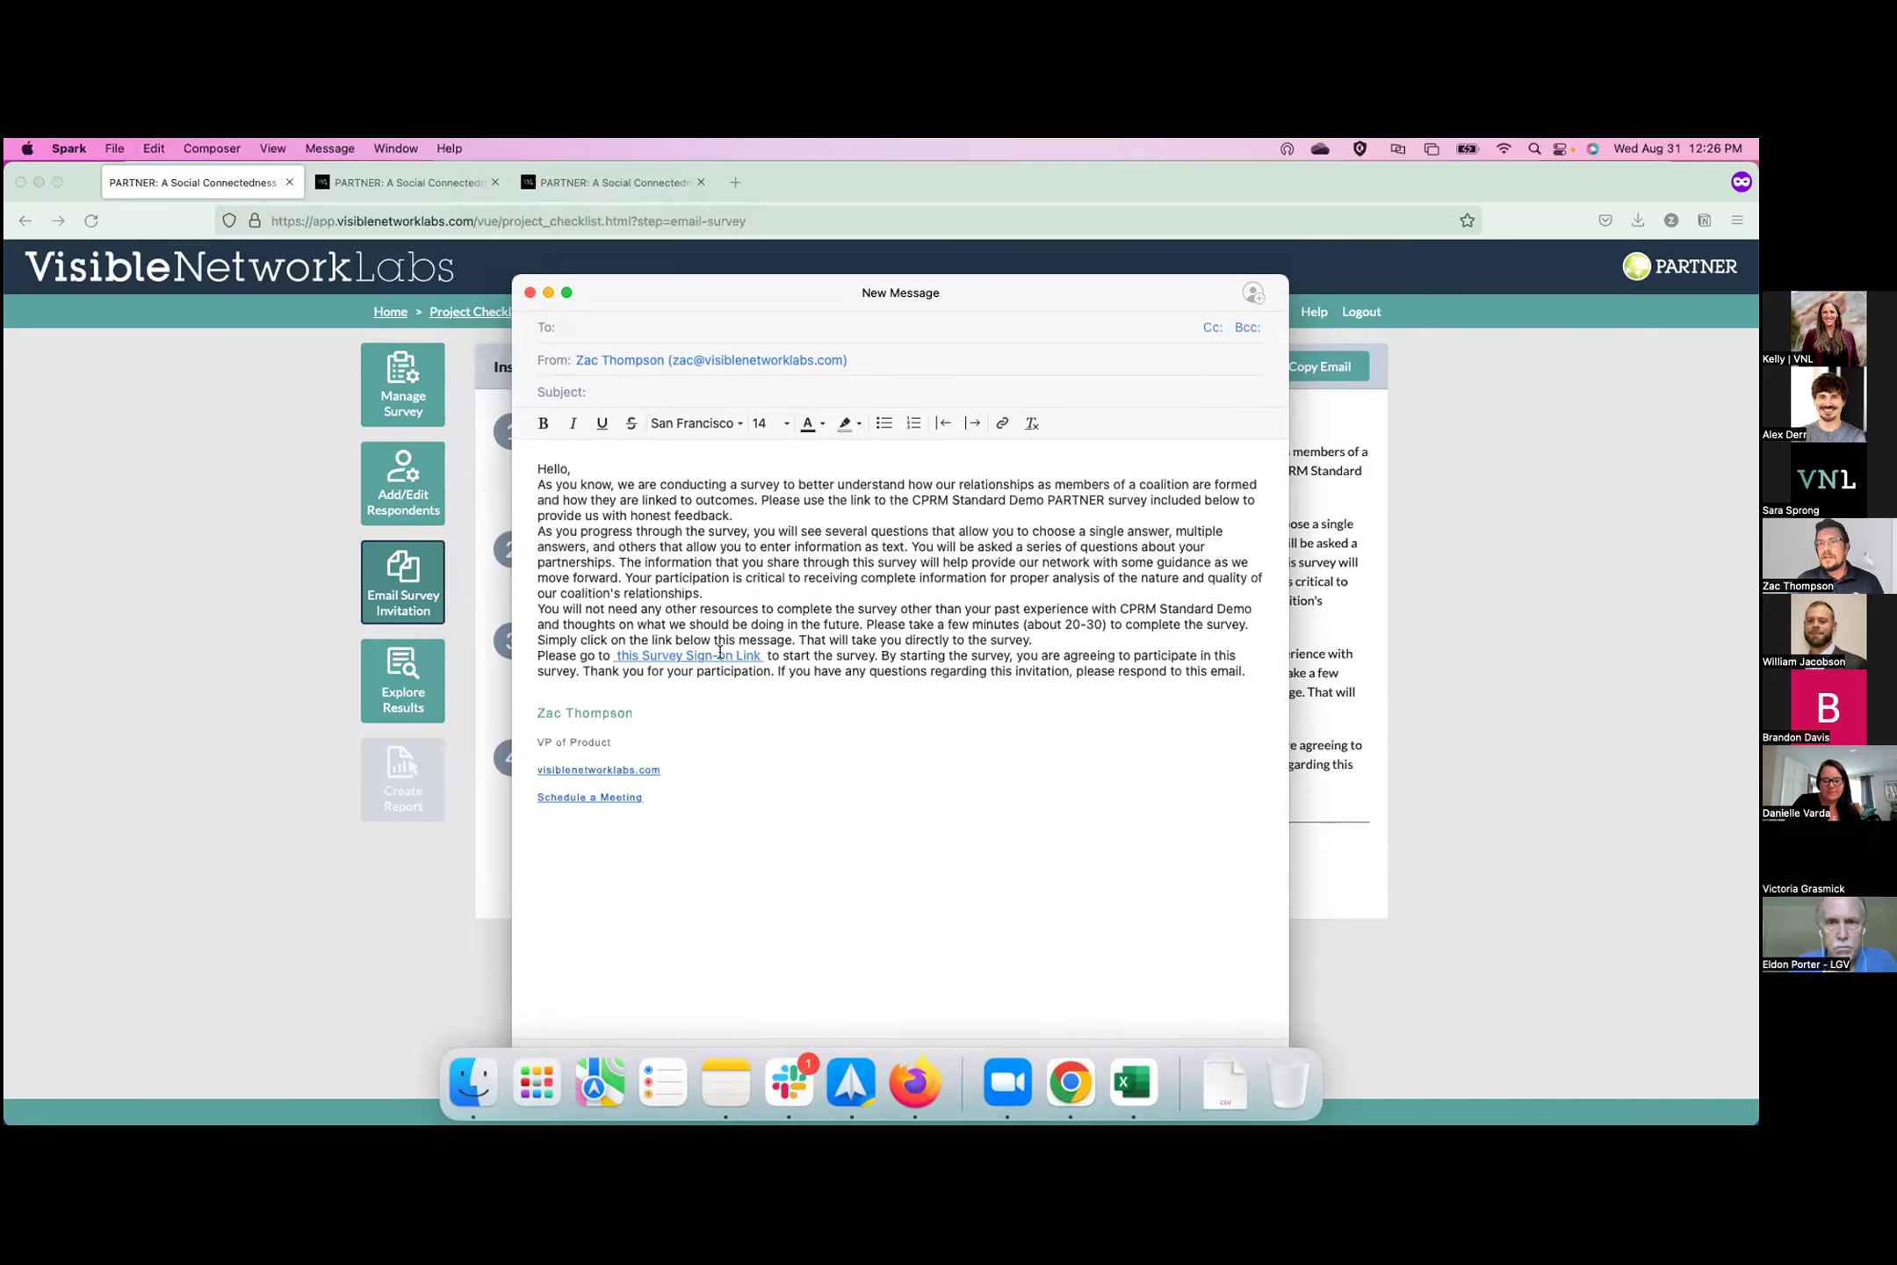
left_click(1326, 864)
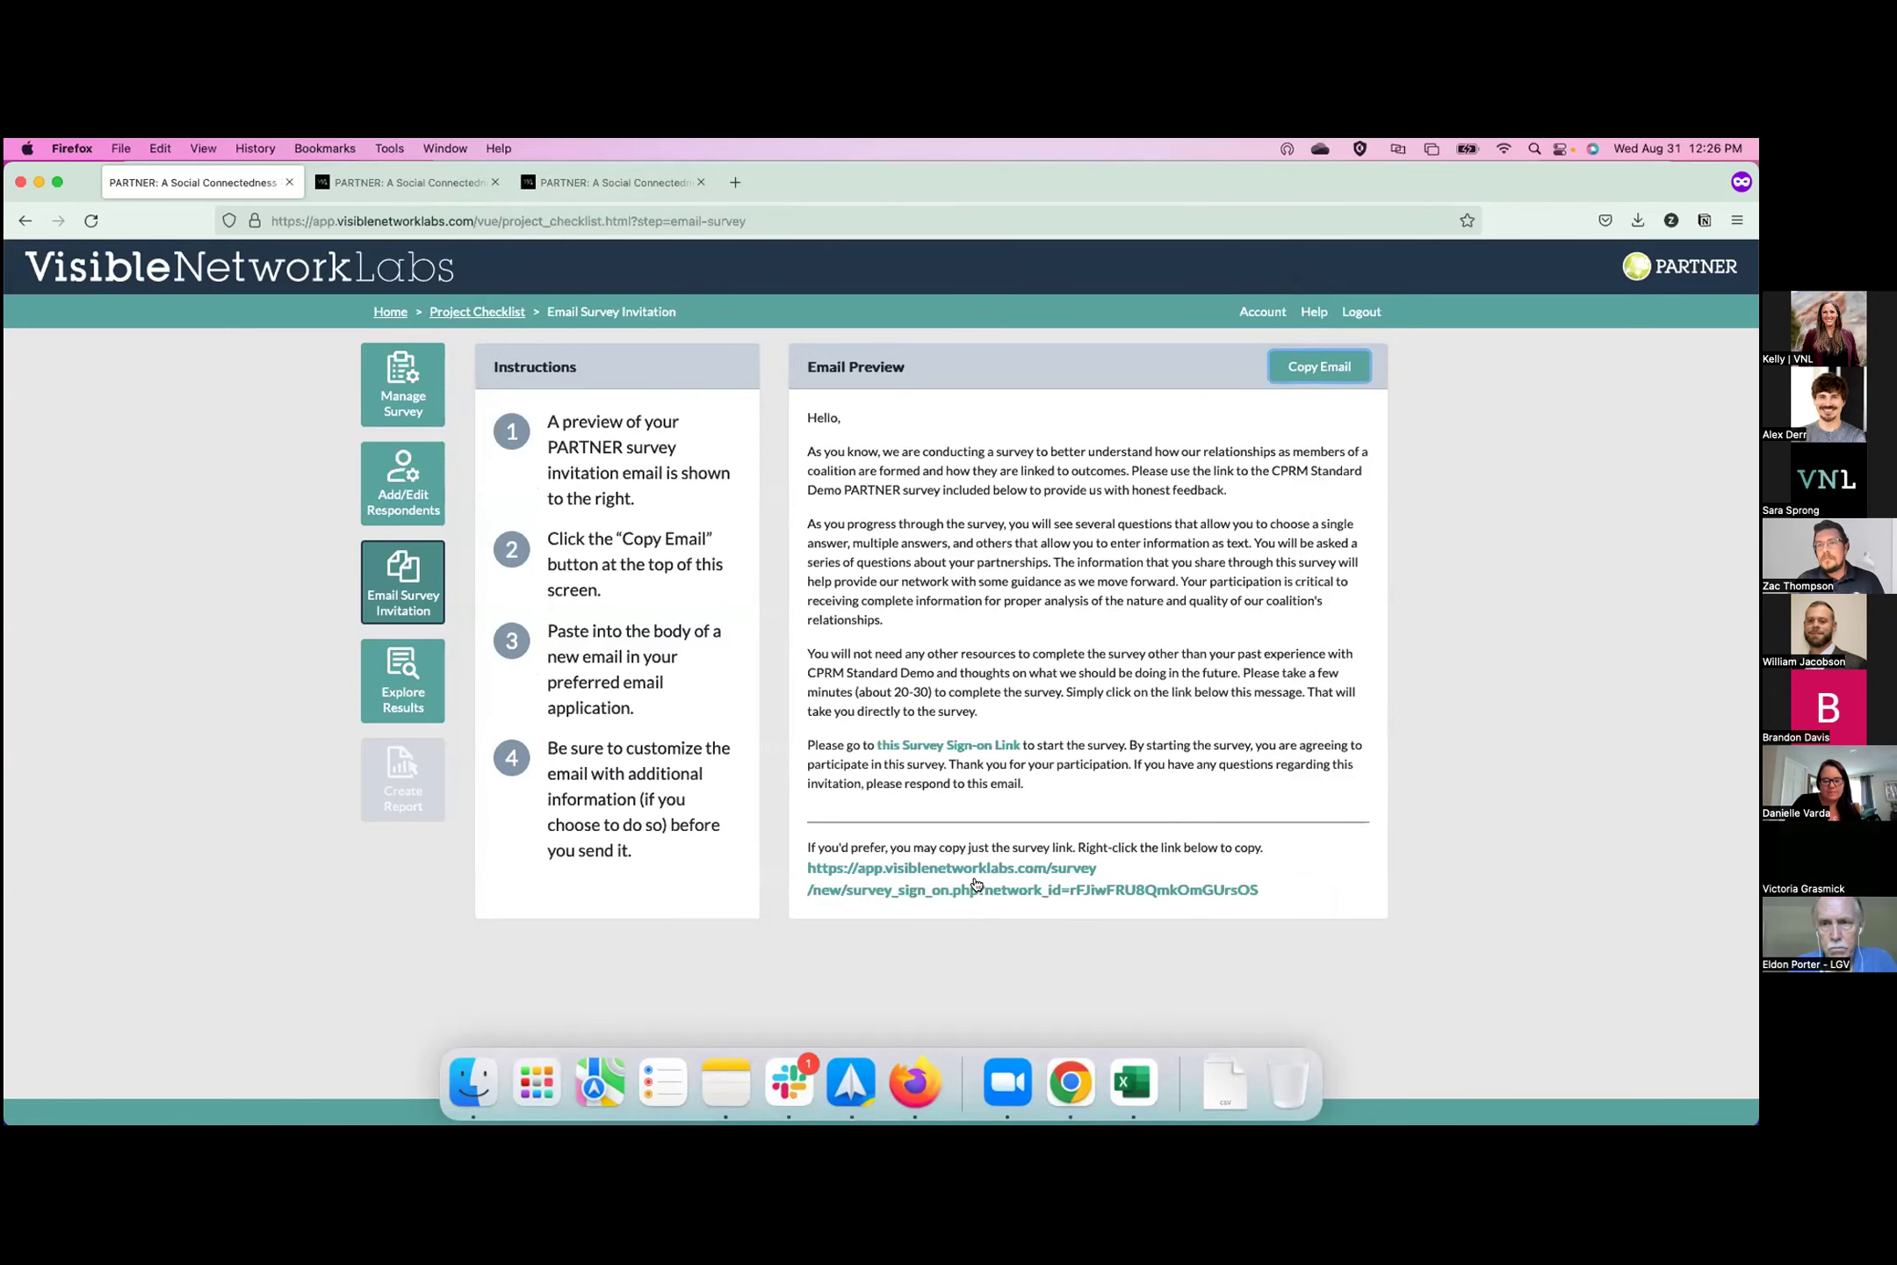
left_click(975, 884)
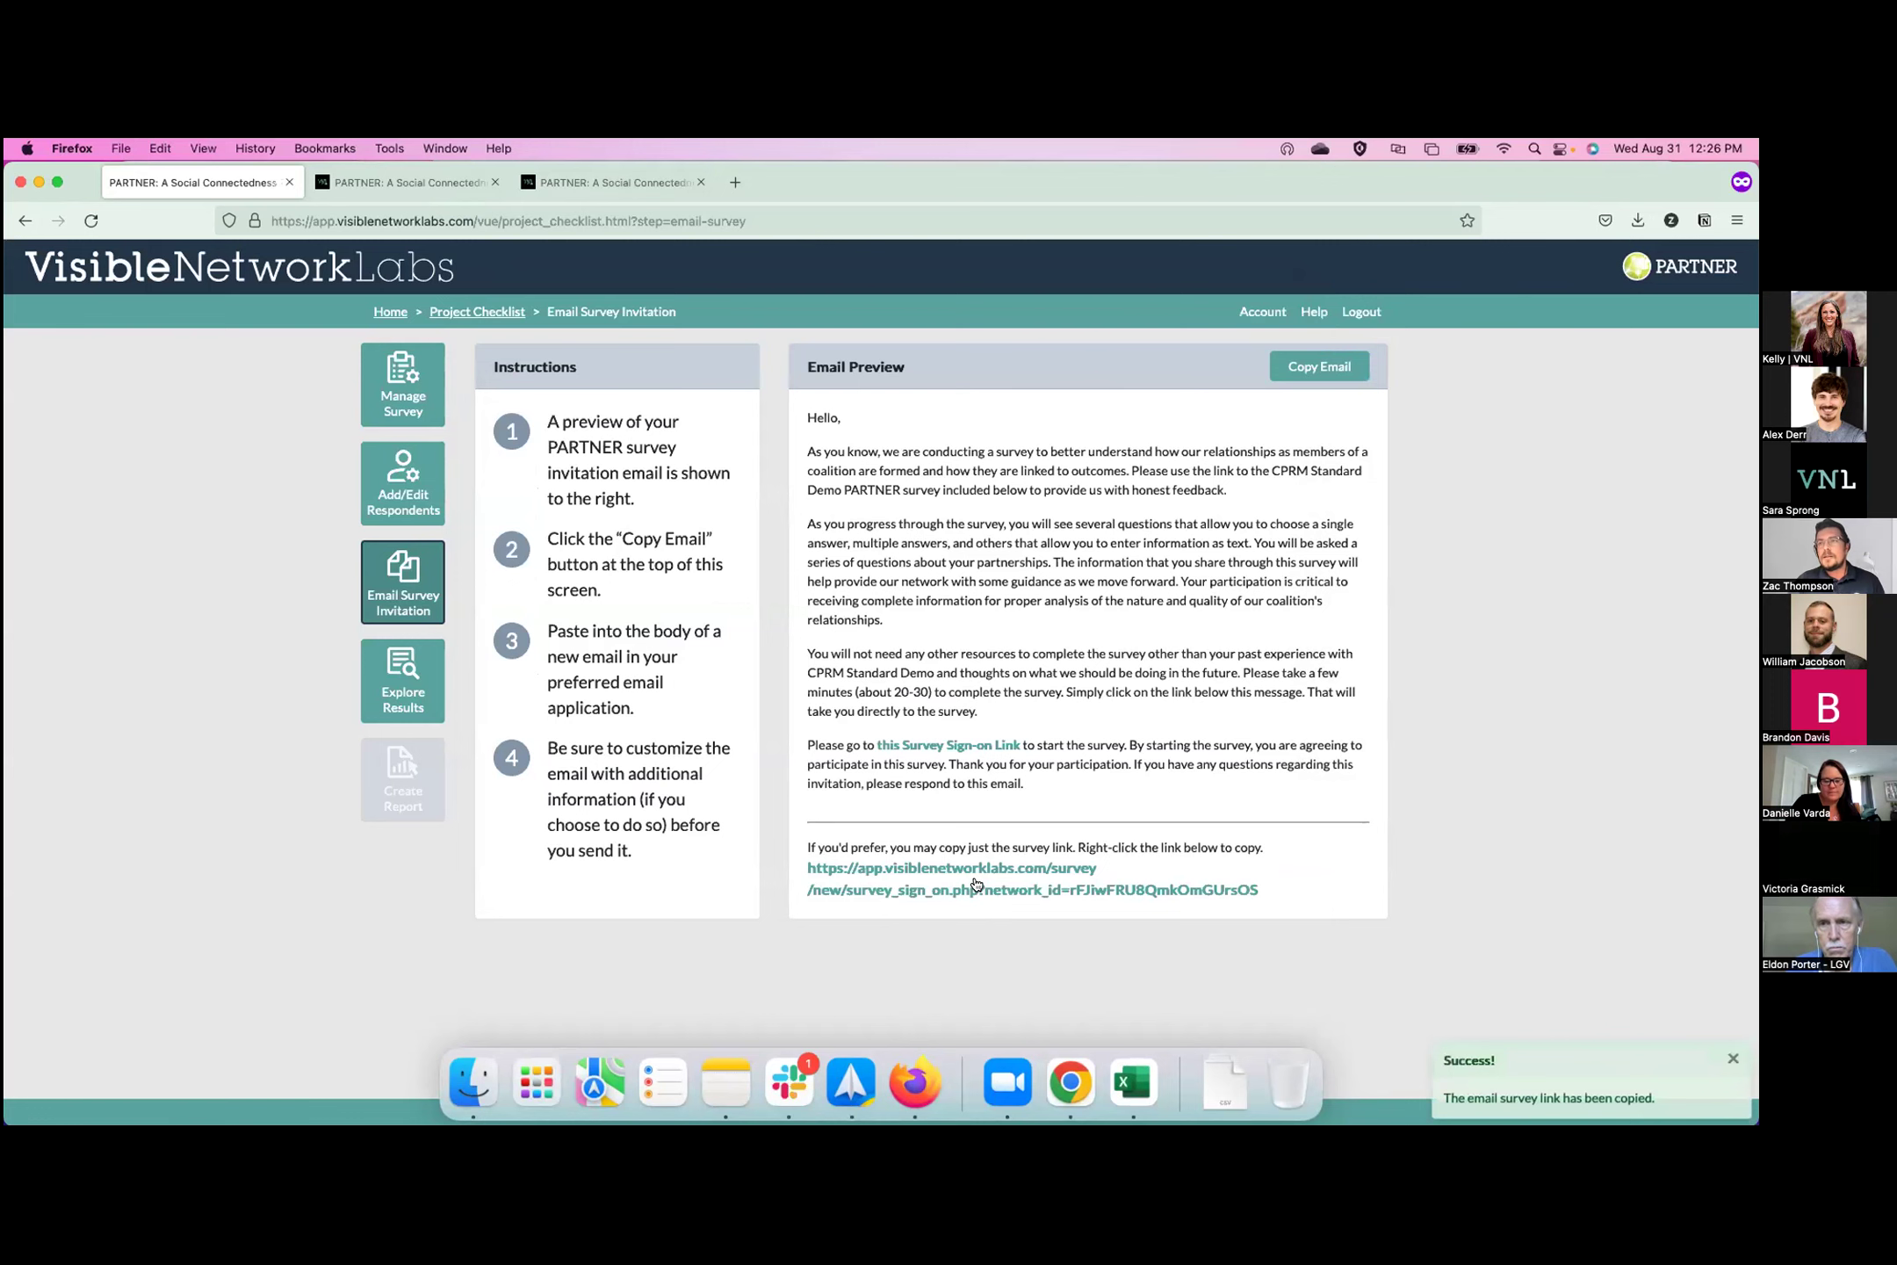
Add blank lines below the invitation and paste the survey sign-on link above the signature.
left_click(862, 1078)
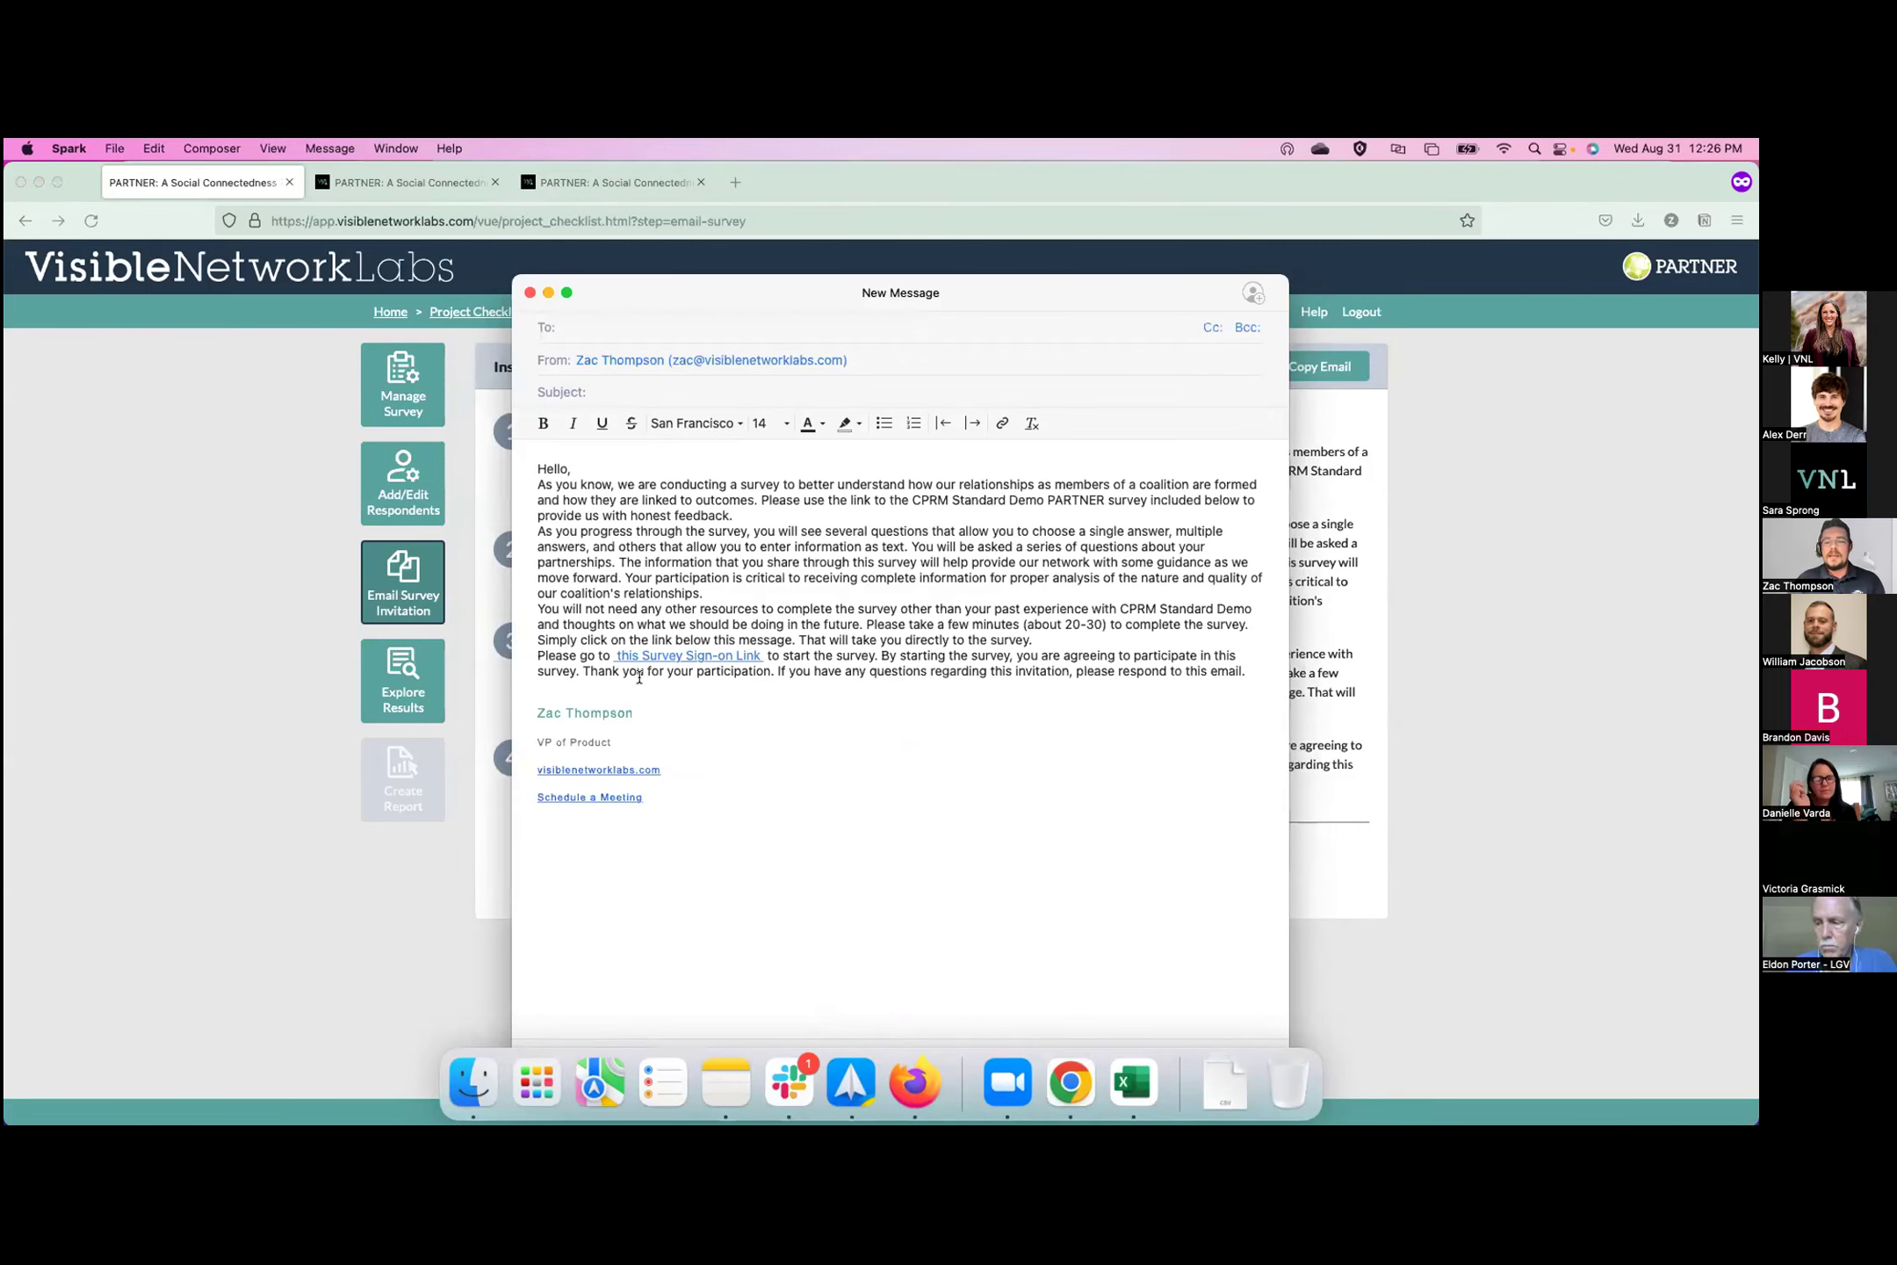
left_click(1247, 672)
key("Return")
key("Return")
key("Return")
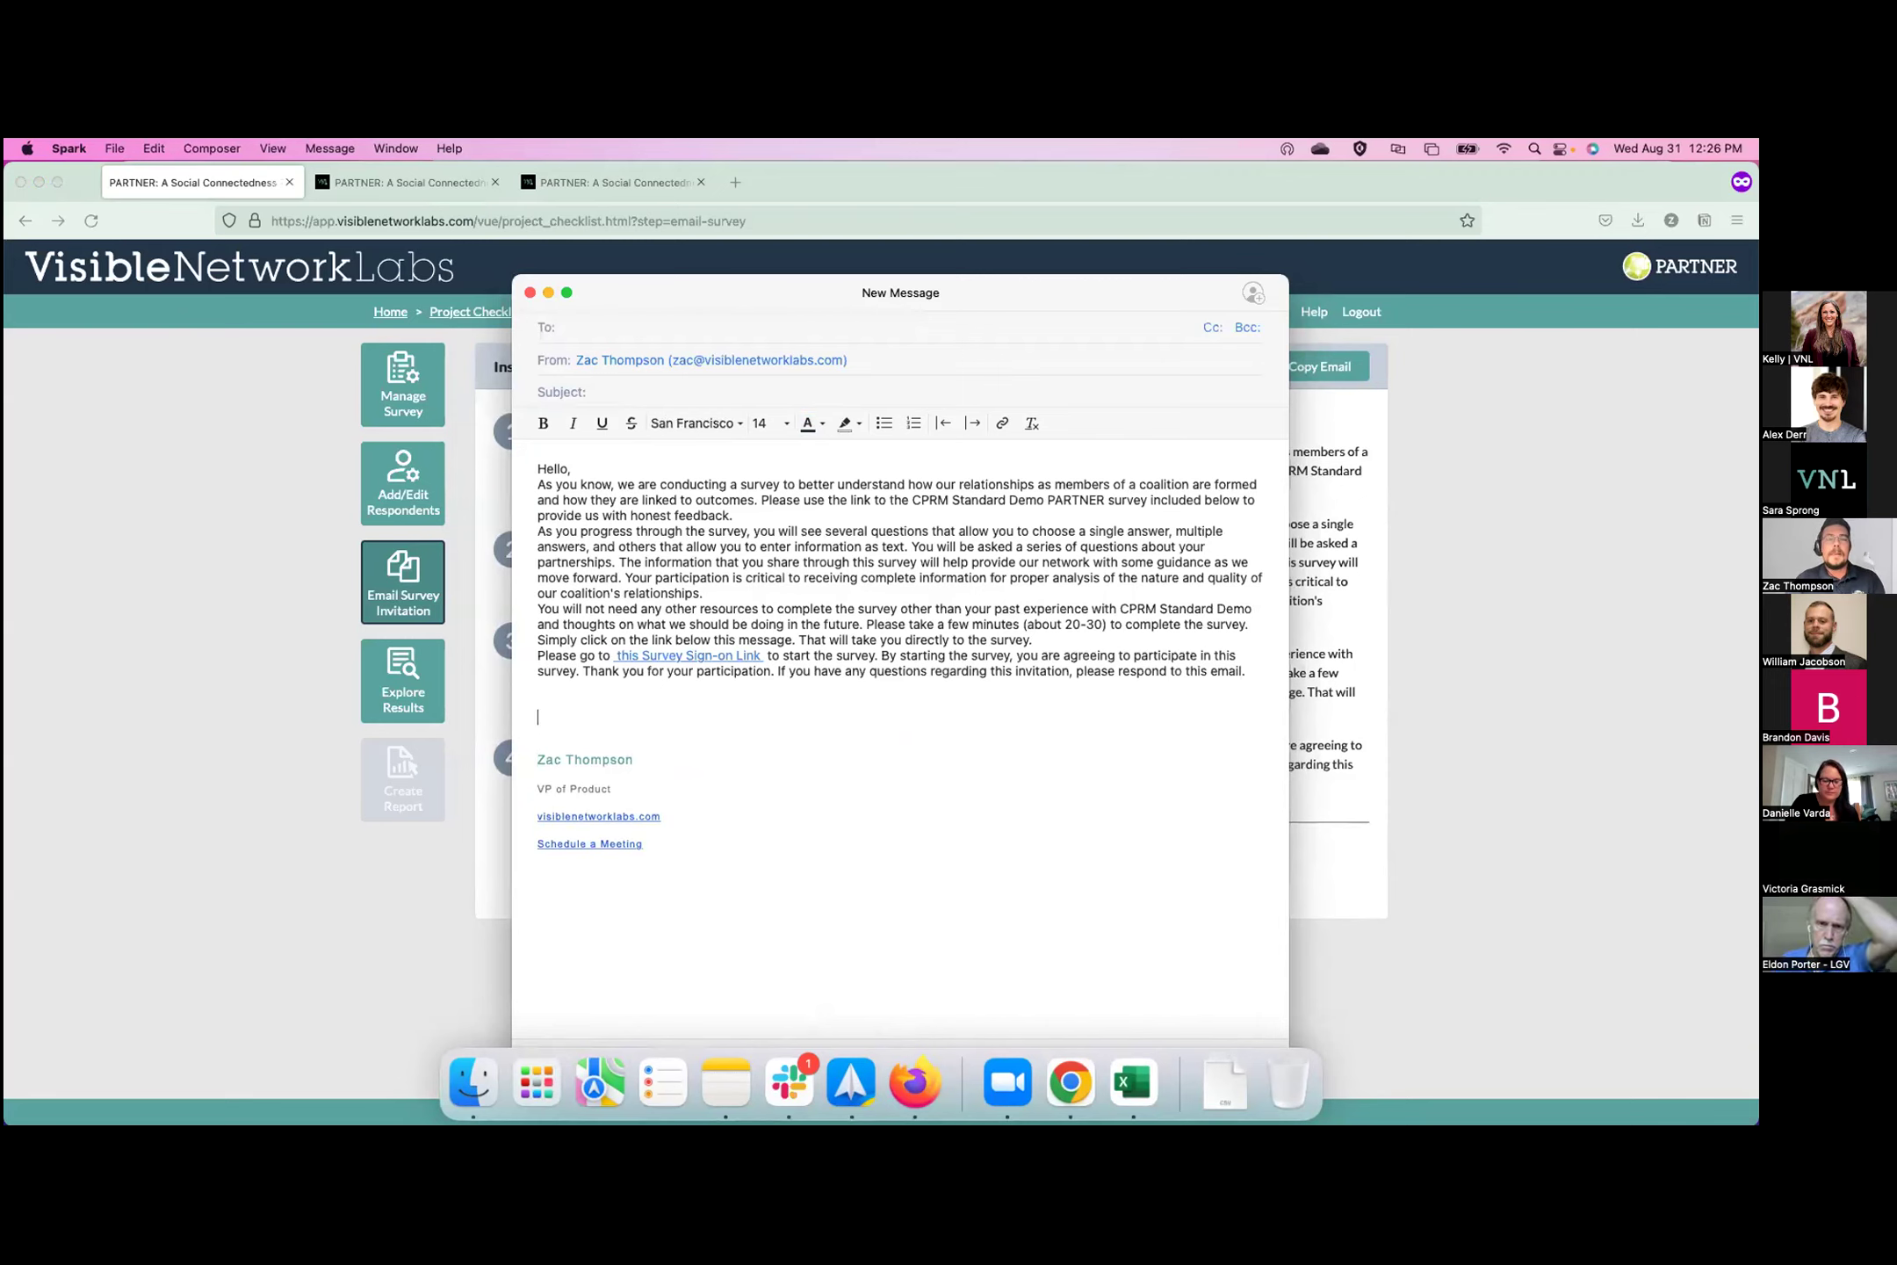
key("super+v")
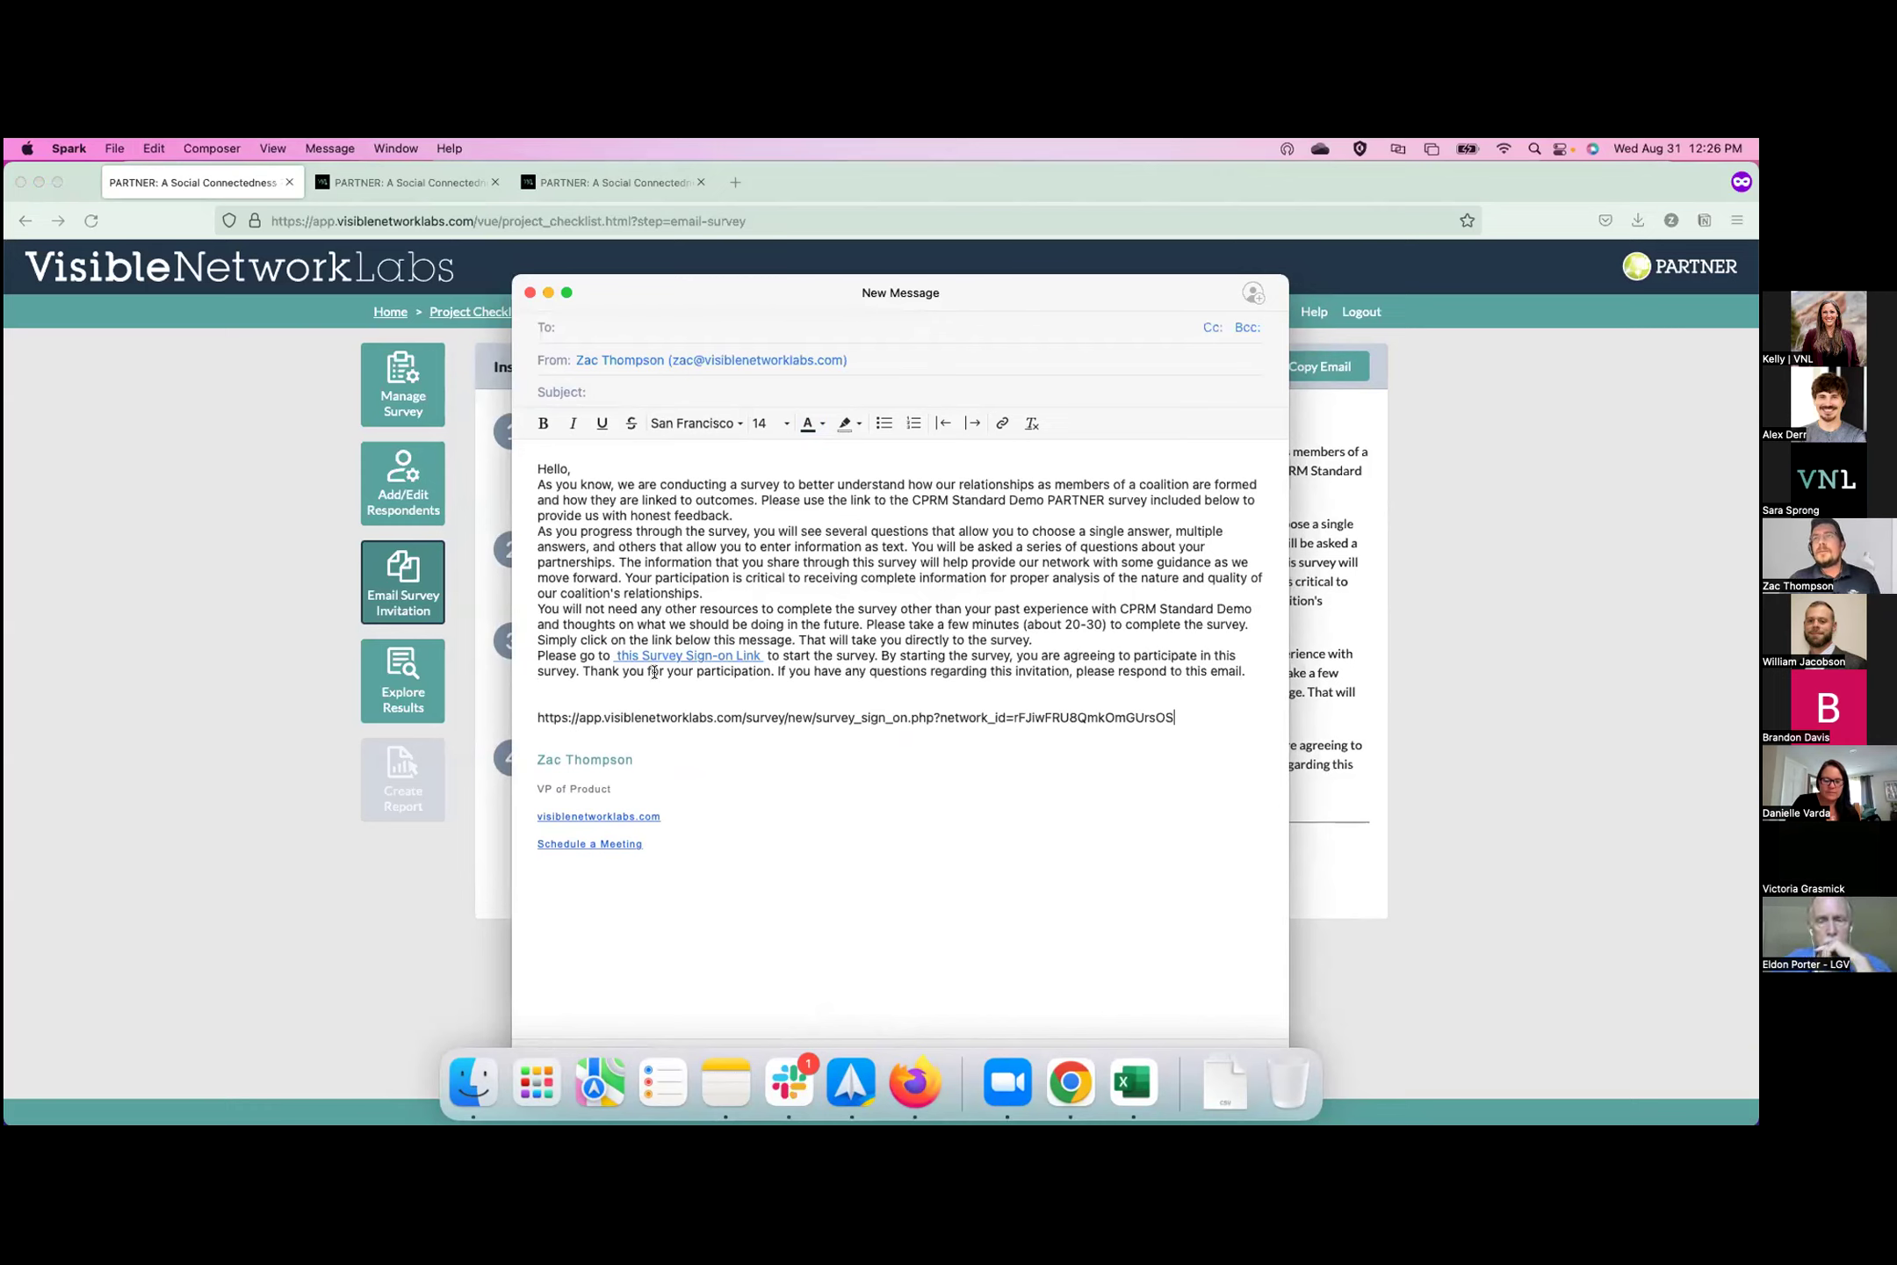
left_click(1408, 794)
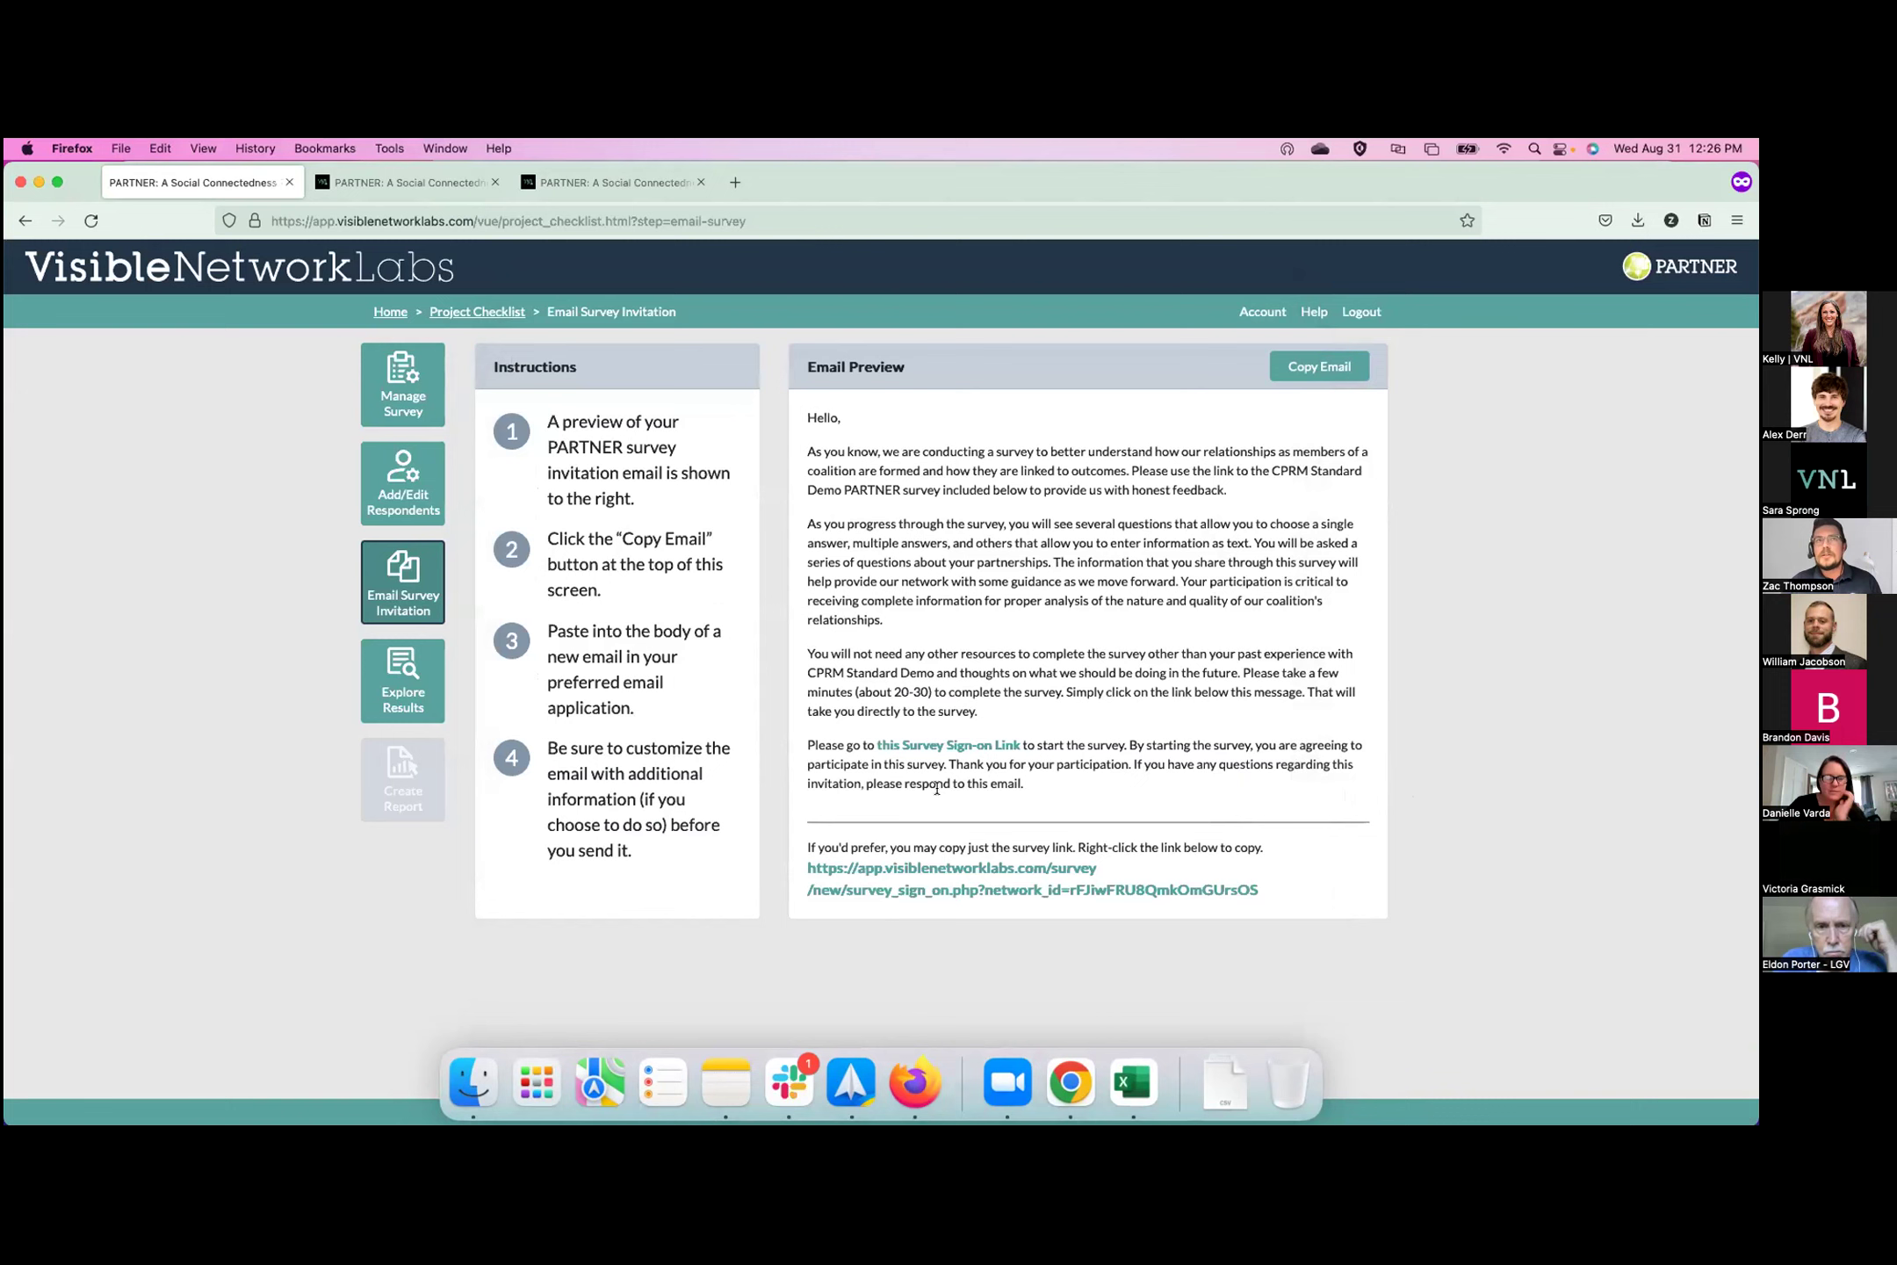
Export the project's respondent member data and open Member_Data(5).xlsx in Excel.
left_click(389, 500)
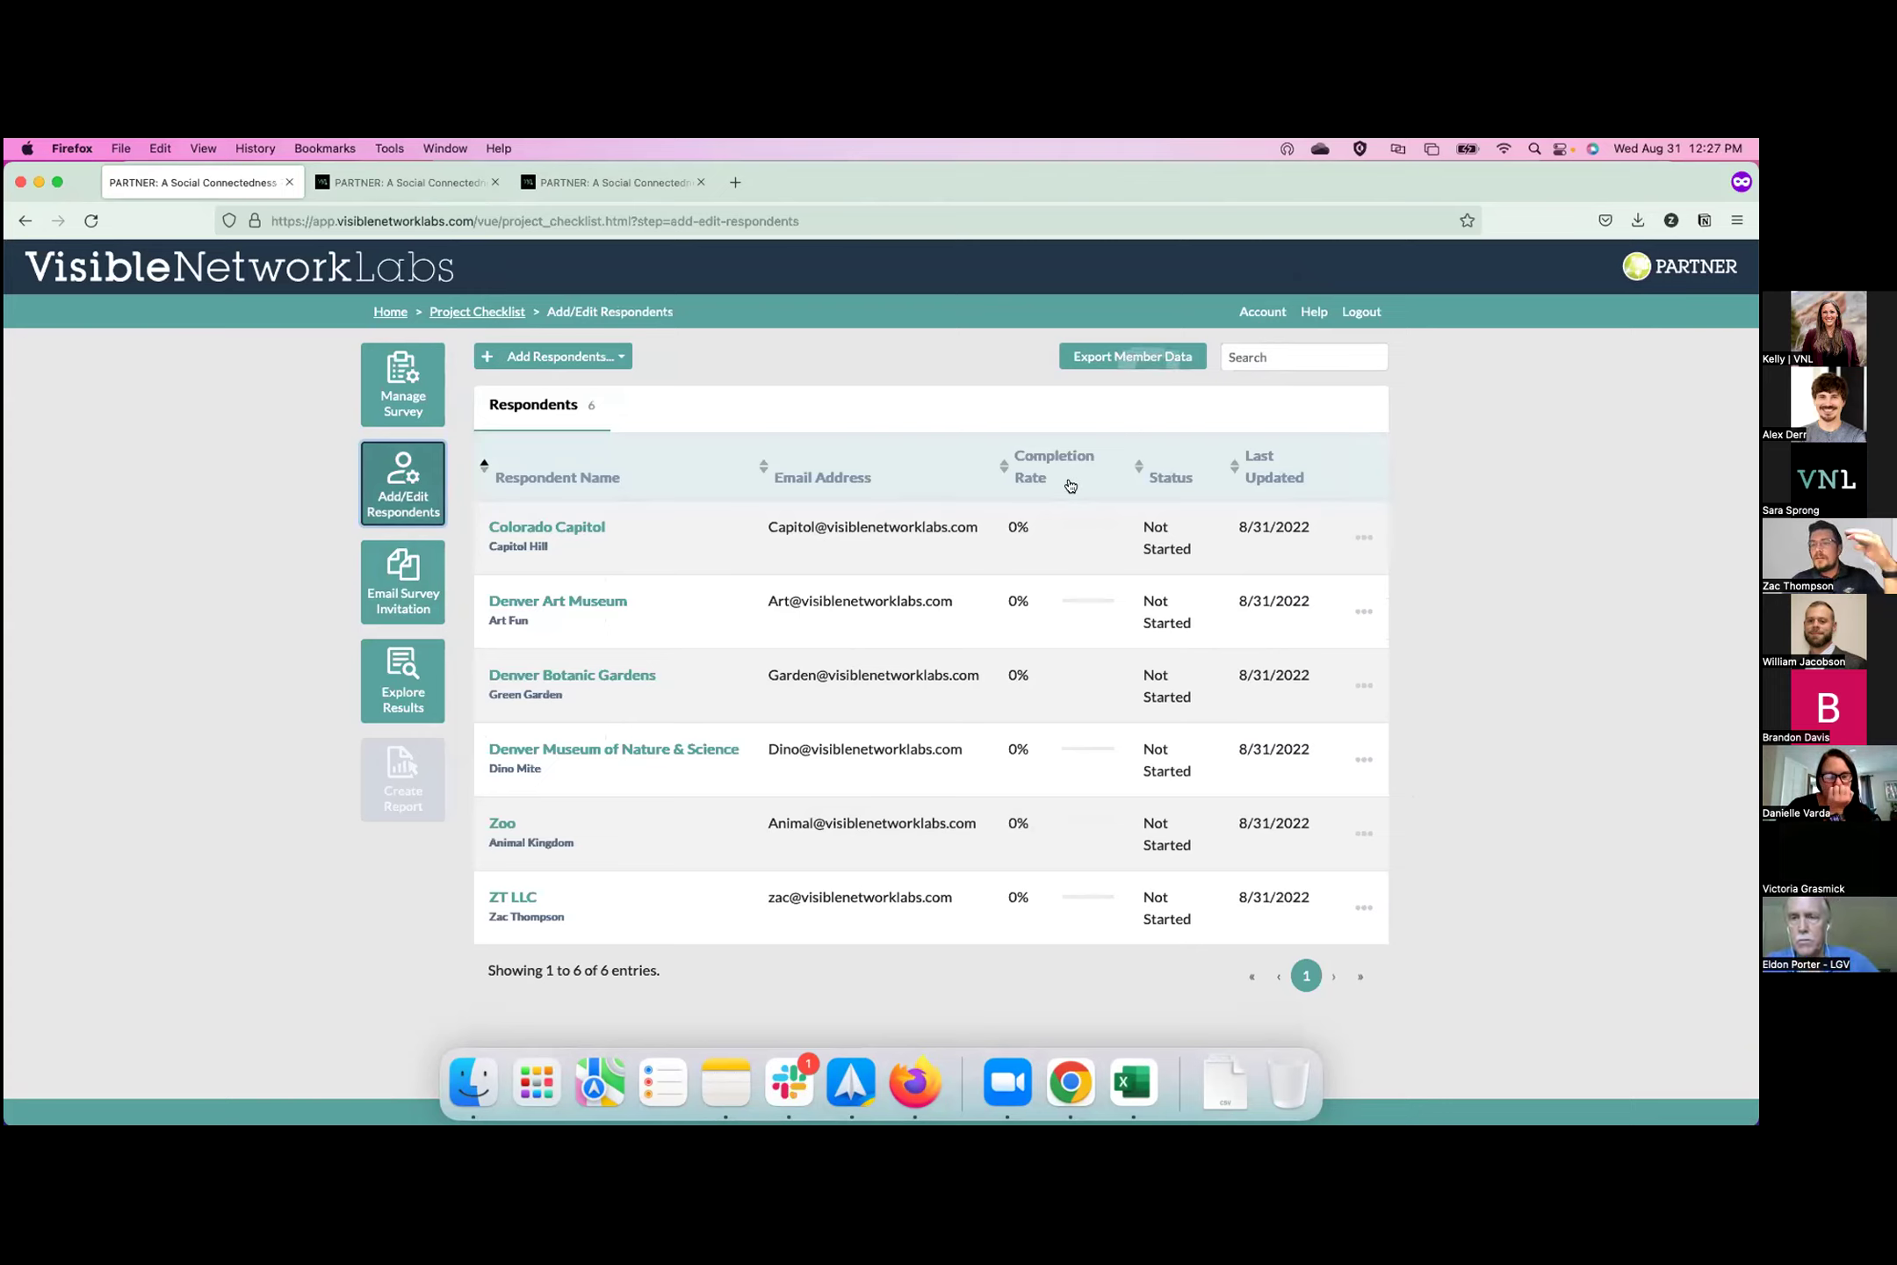
left_click(1102, 358)
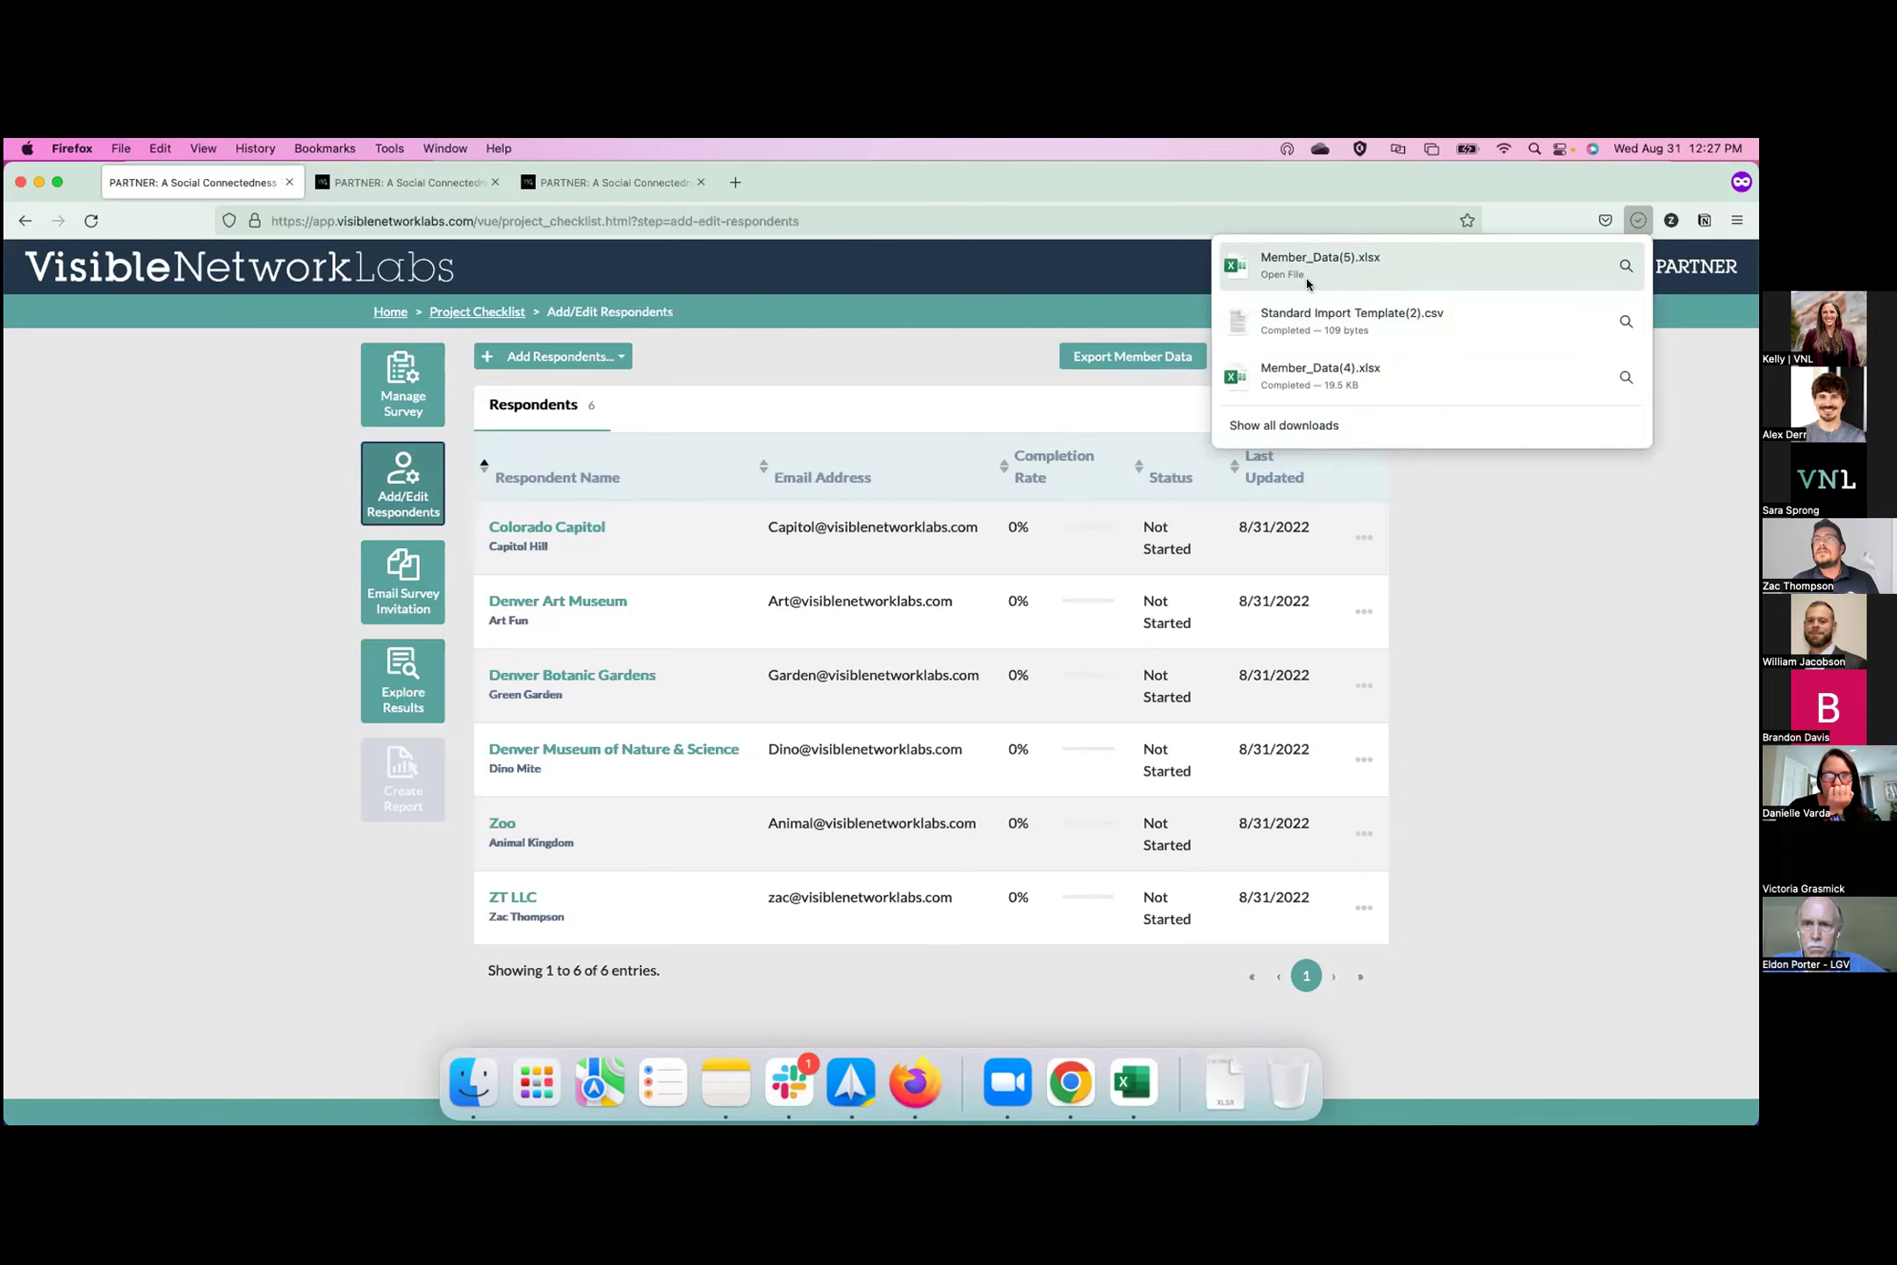
left_click(1305, 258)
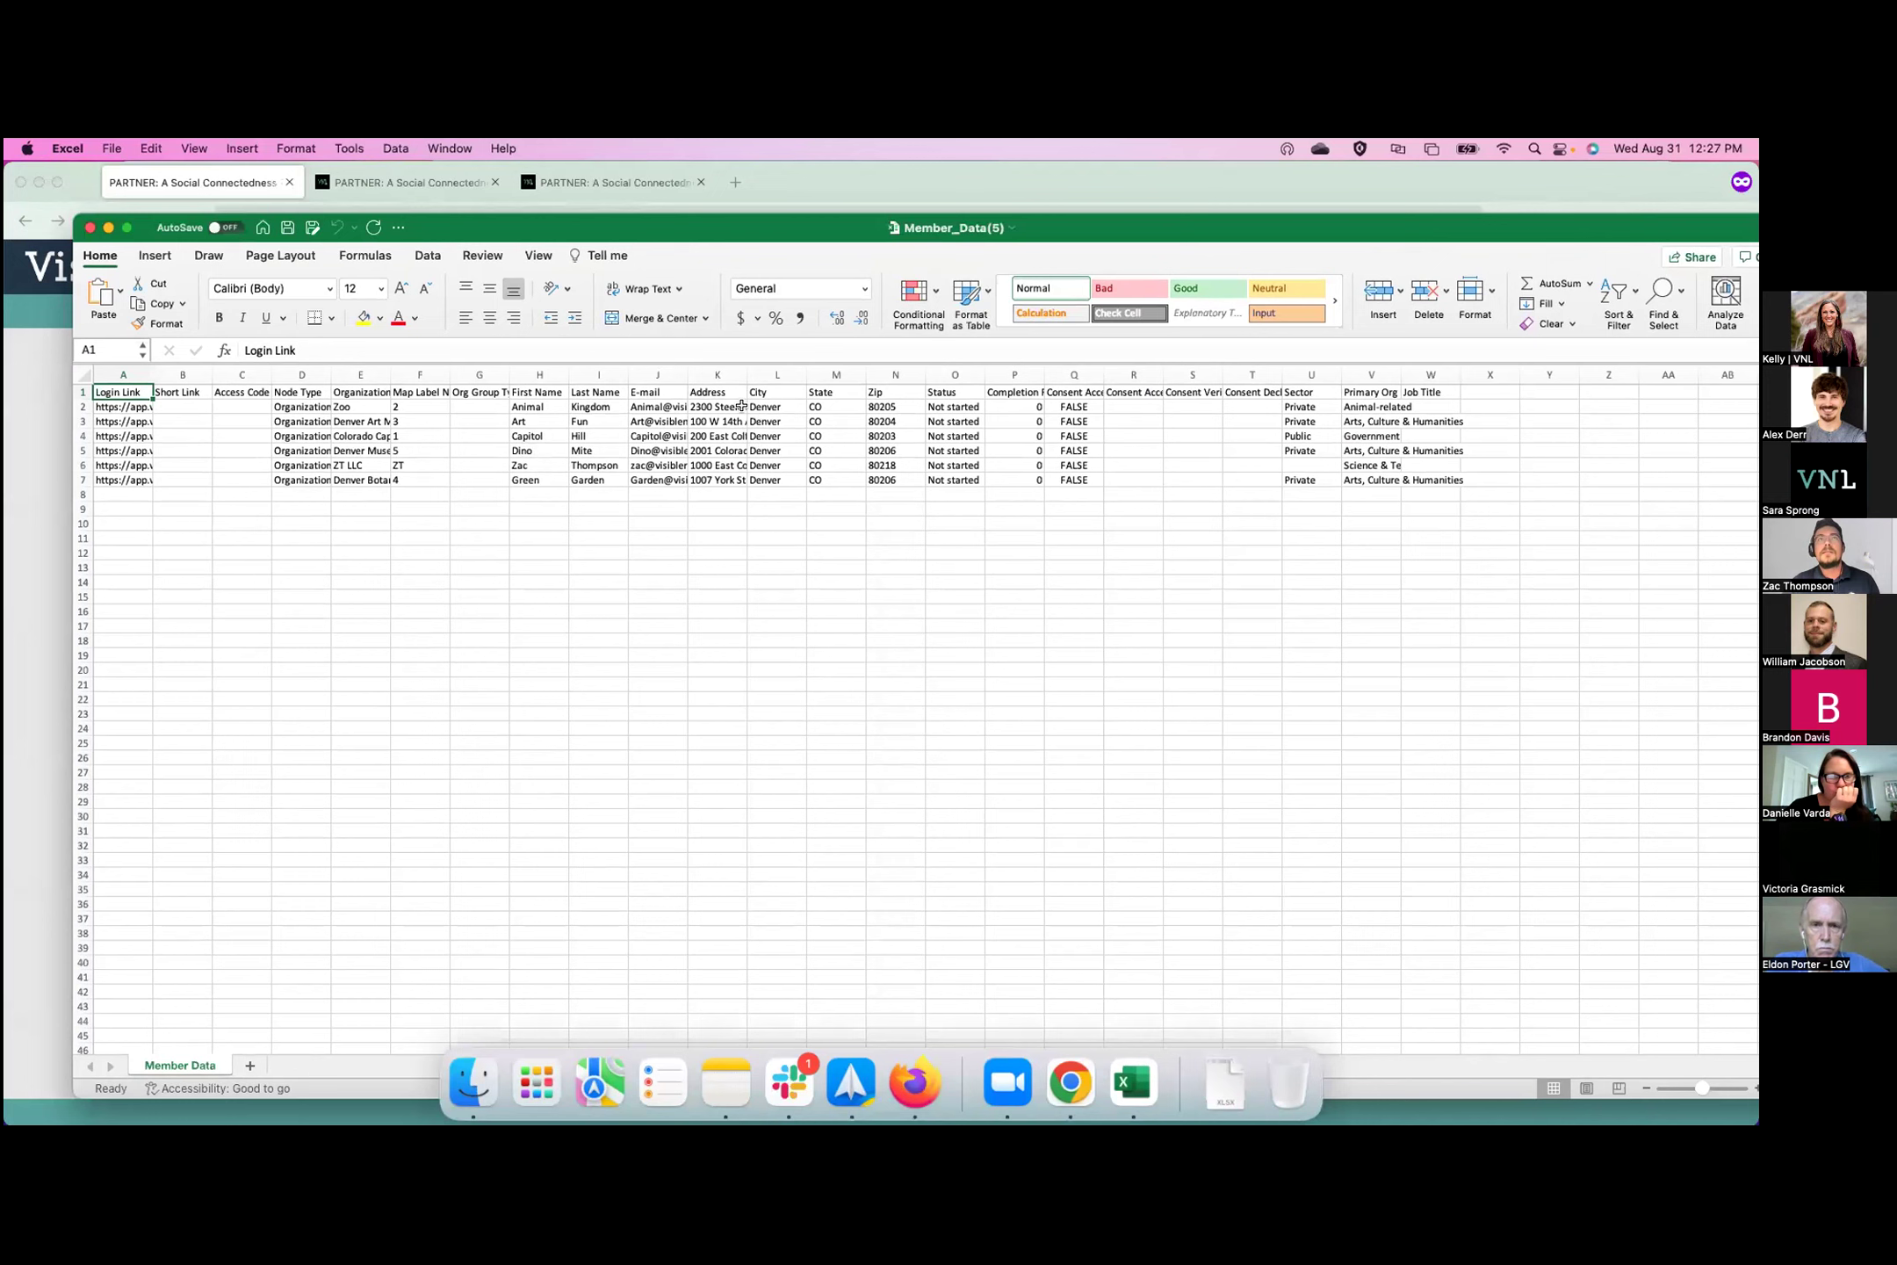
Copy the six respondent e-mail addresses in J2:J7 and autofit column J.
left_click_drag(654, 405, 669, 476)
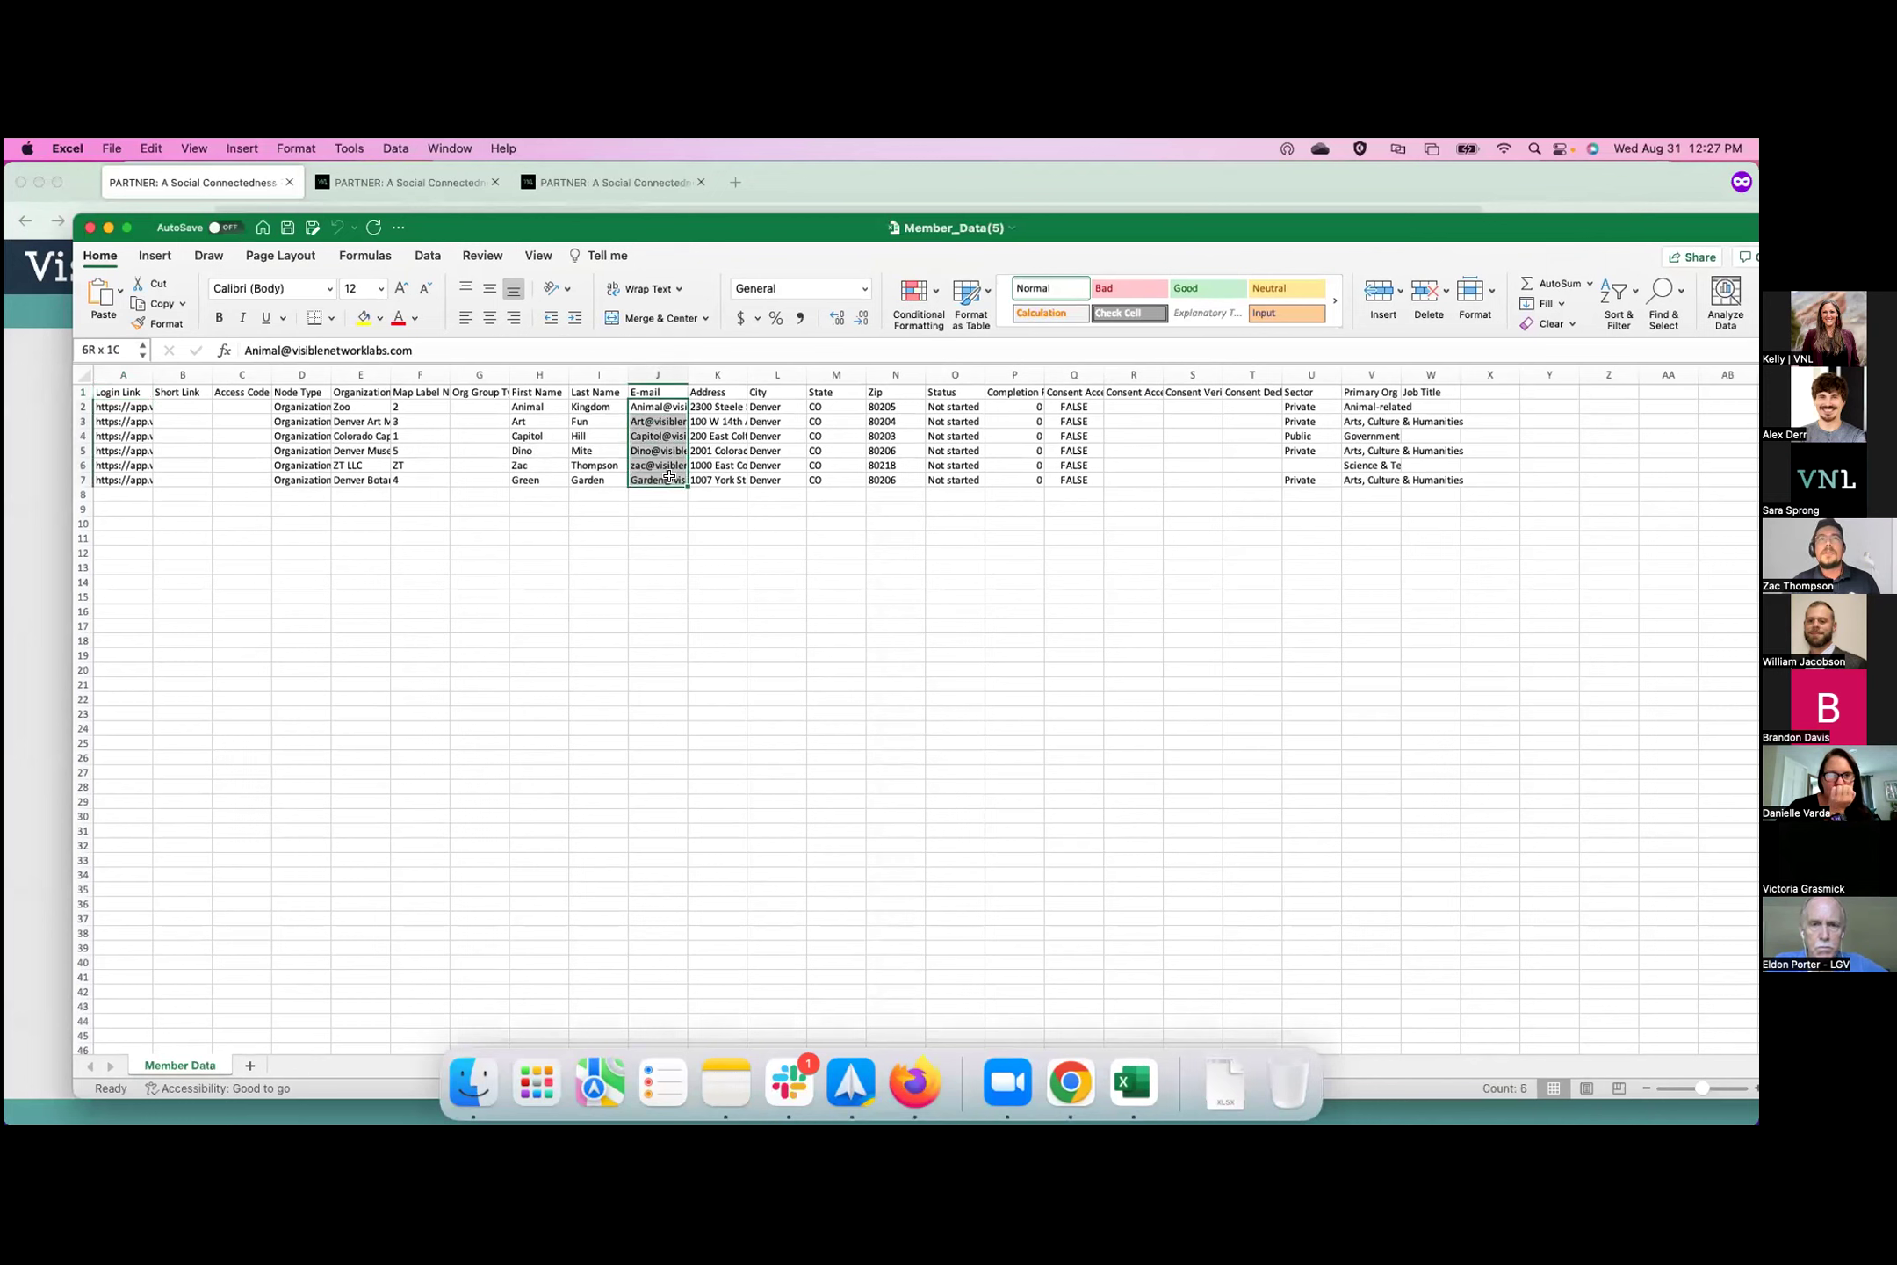
key("super+c")
double_click(689, 375)
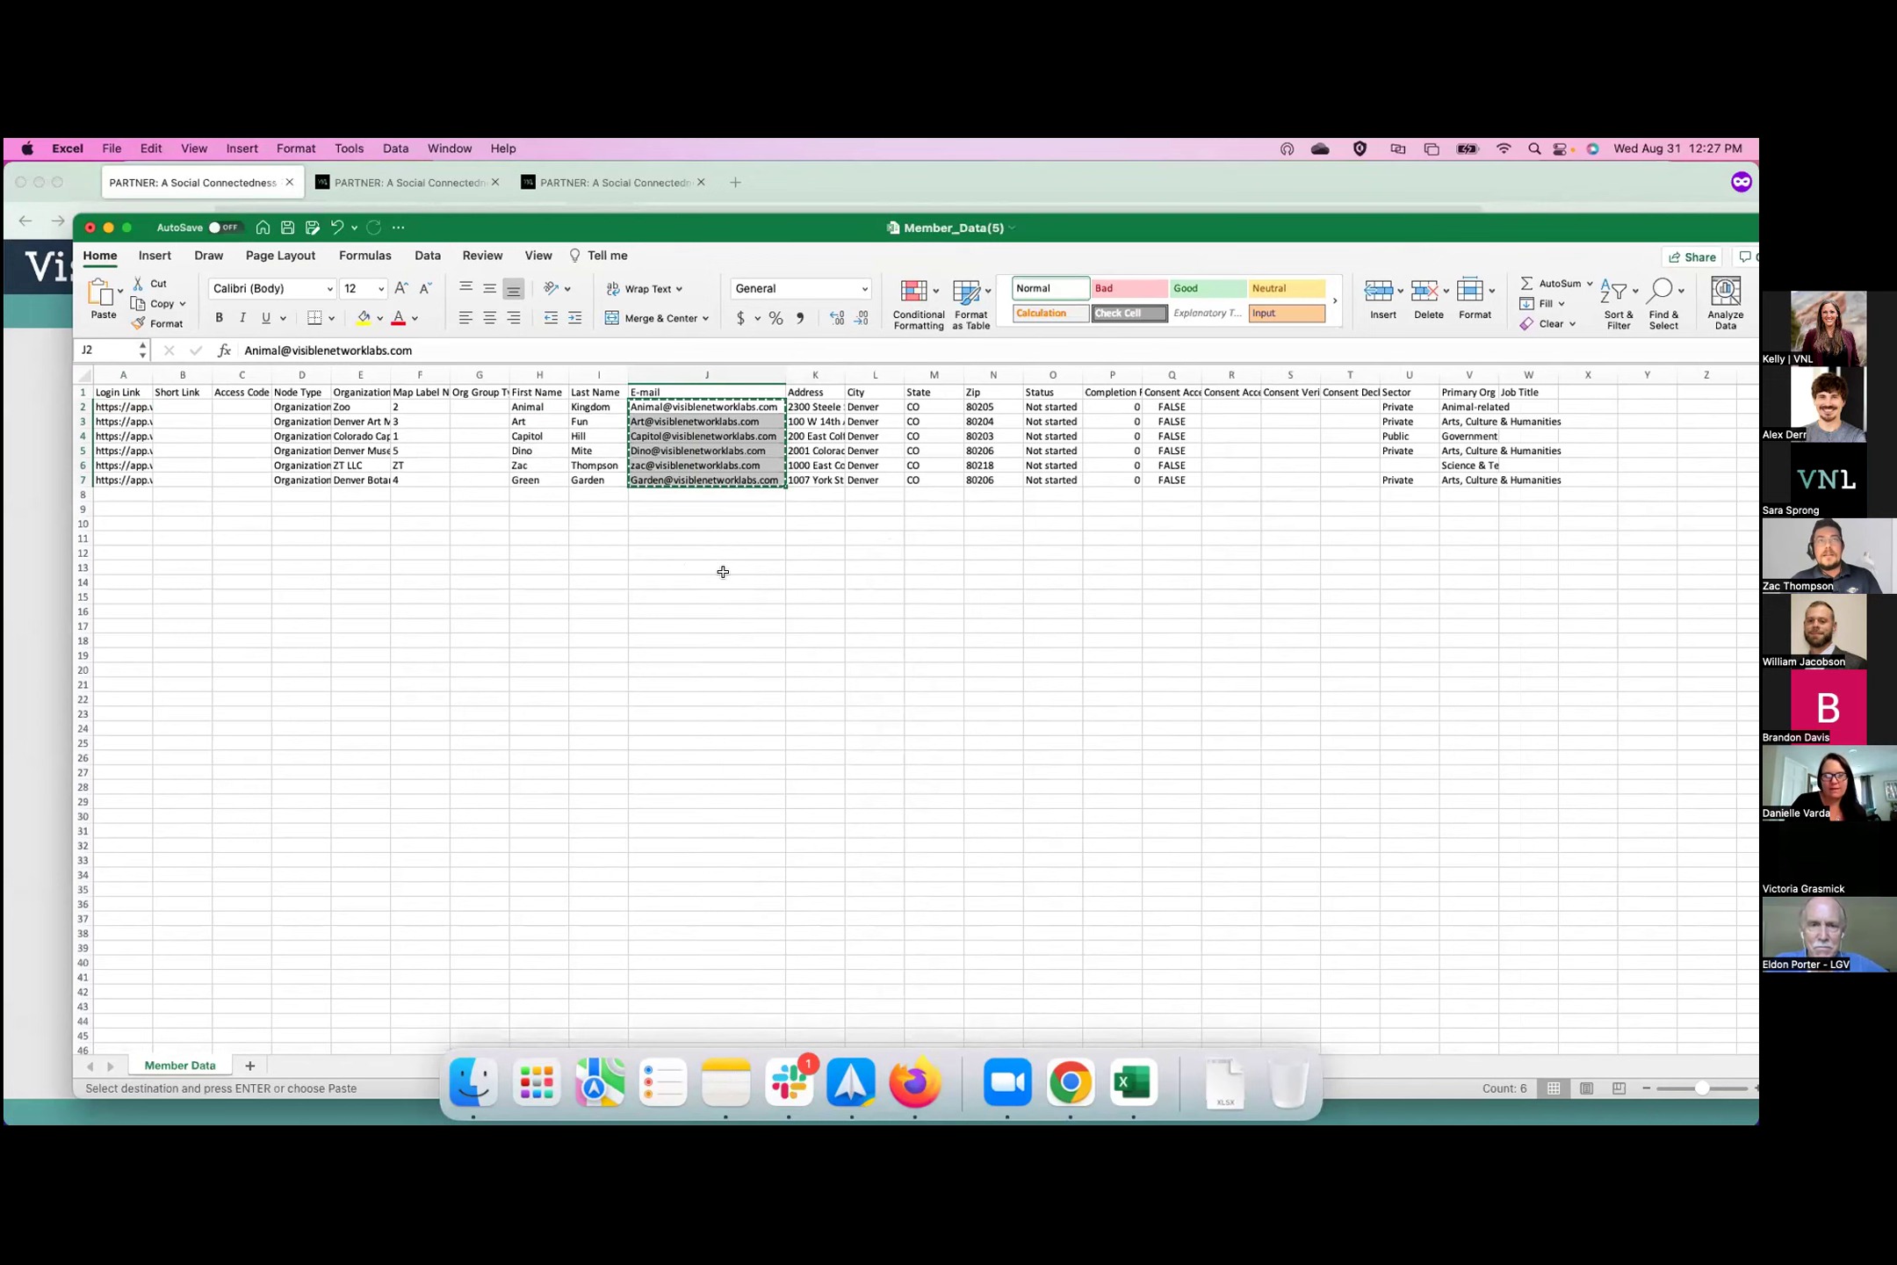
left_click(869, 1099)
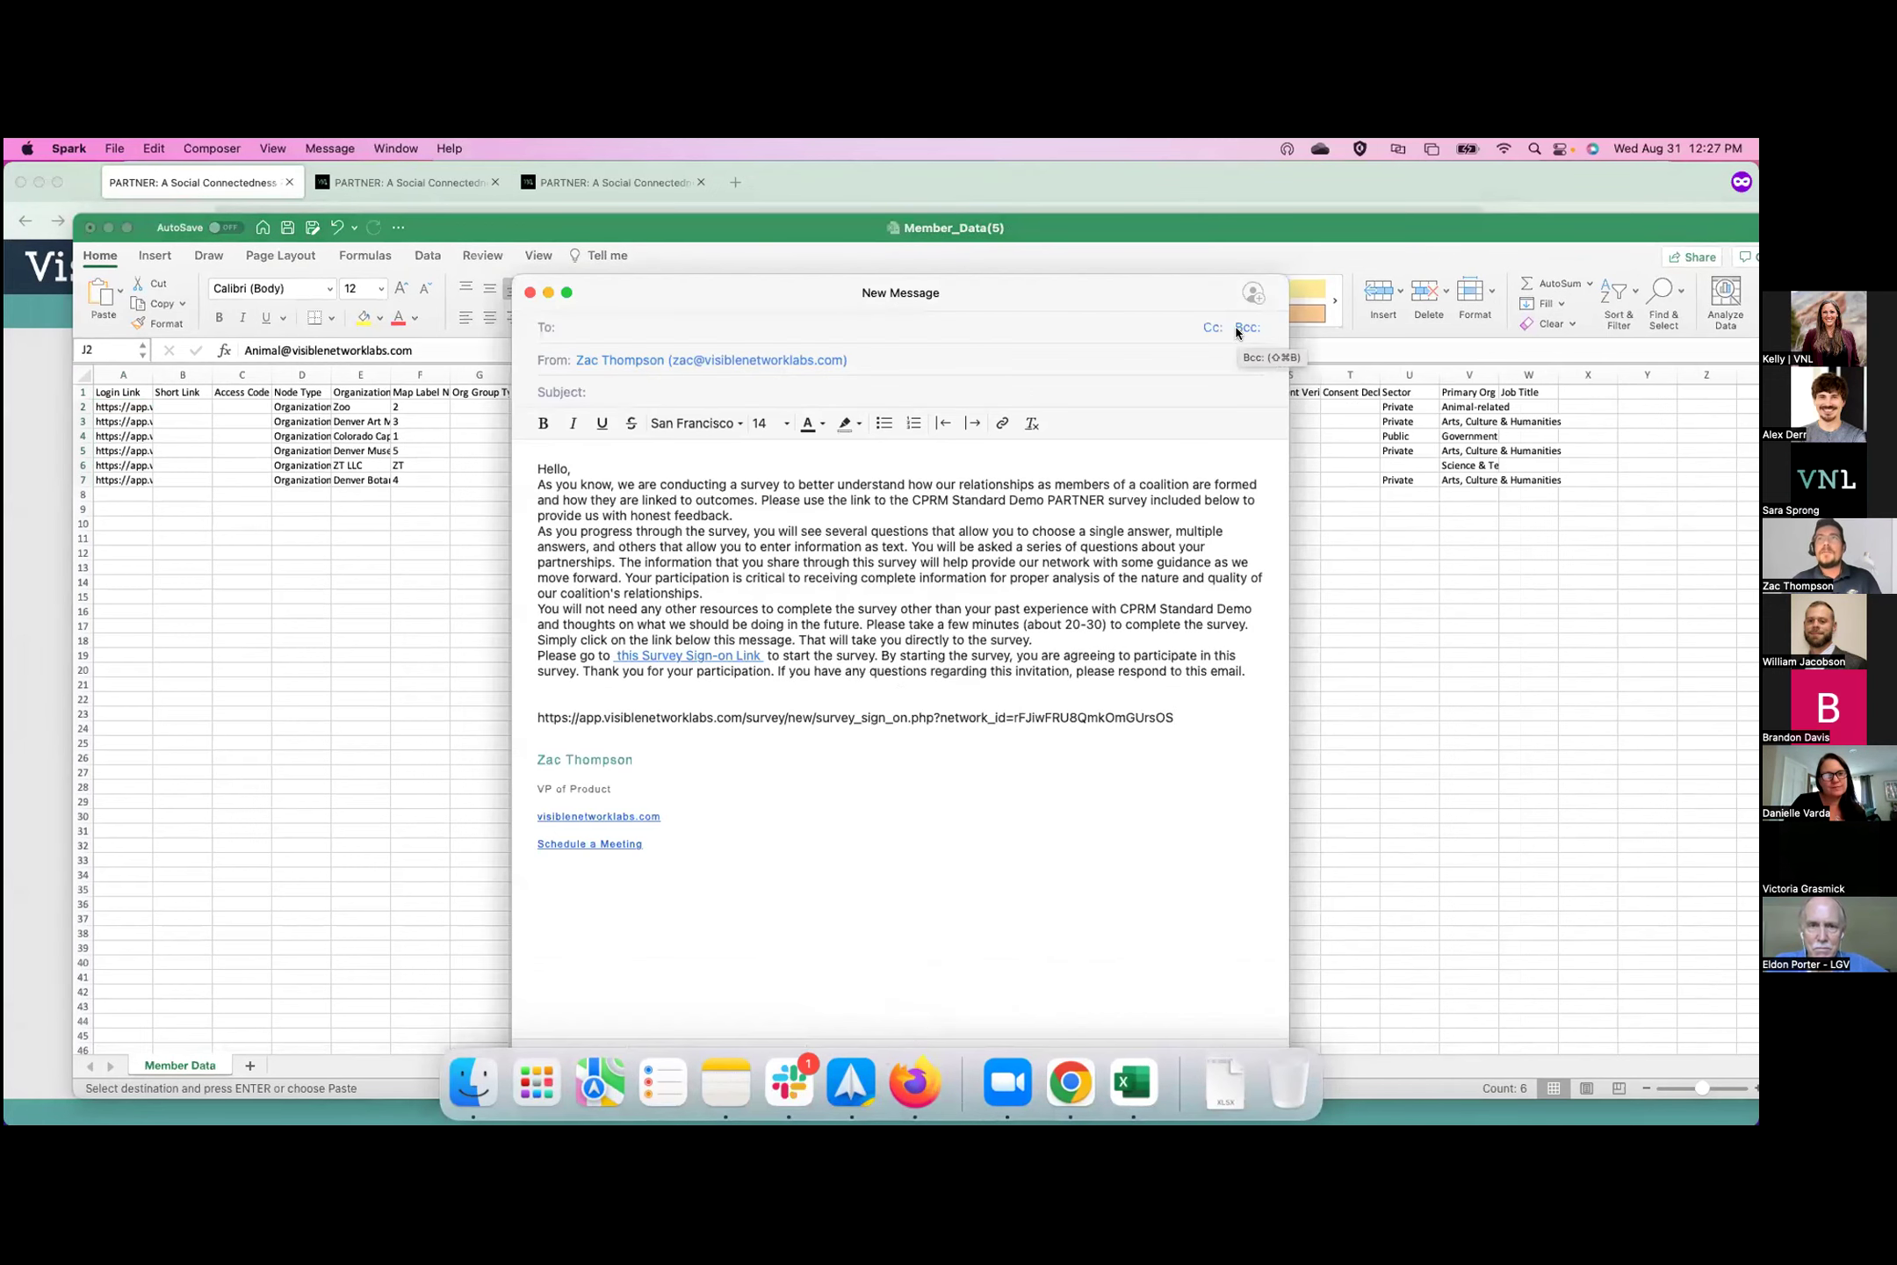
Paste the six respondent addresses into the draft's Bcc and put your own address in To.
left_click(1246, 328)
key("super+v")
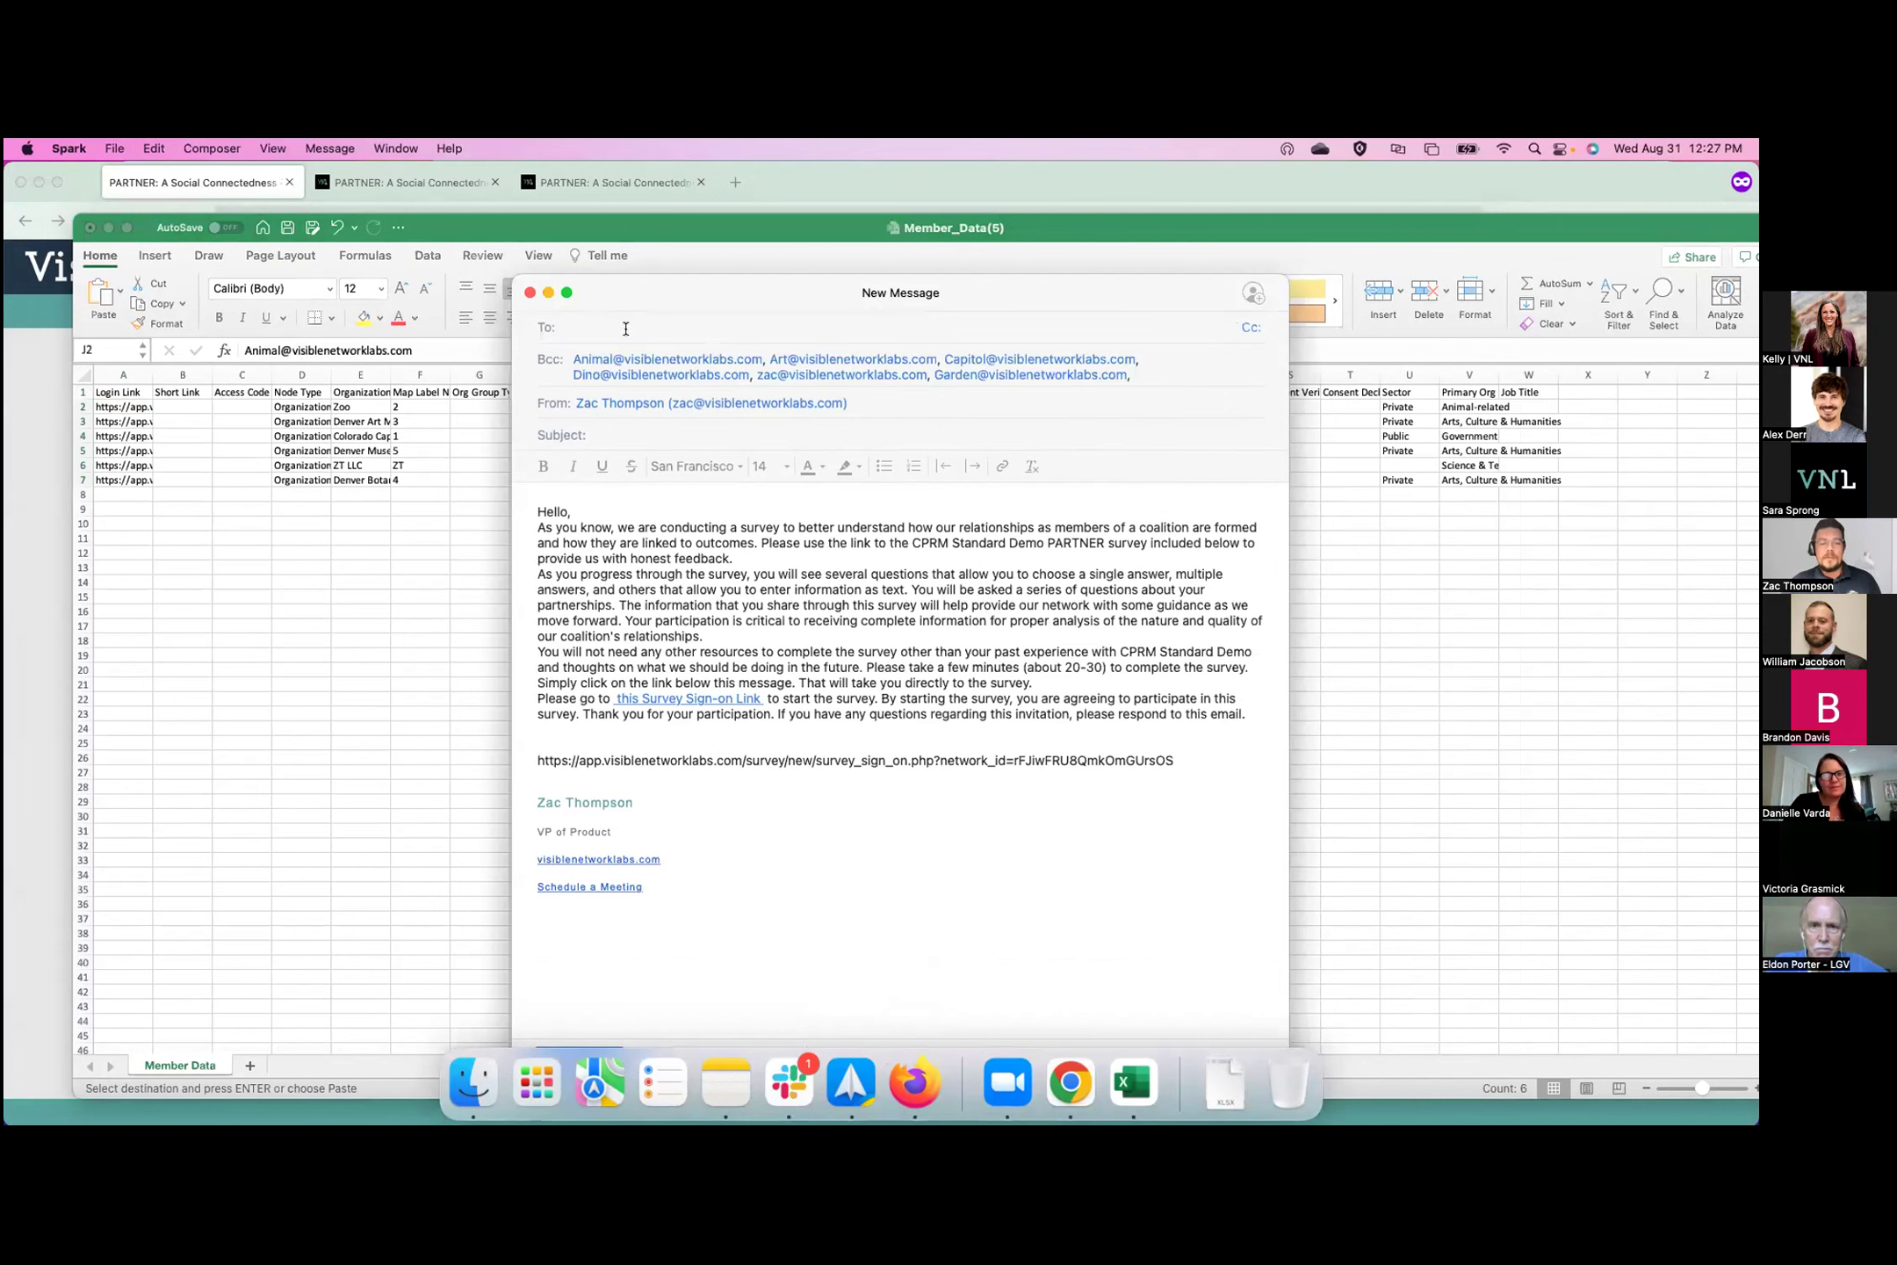
left_click(681, 353)
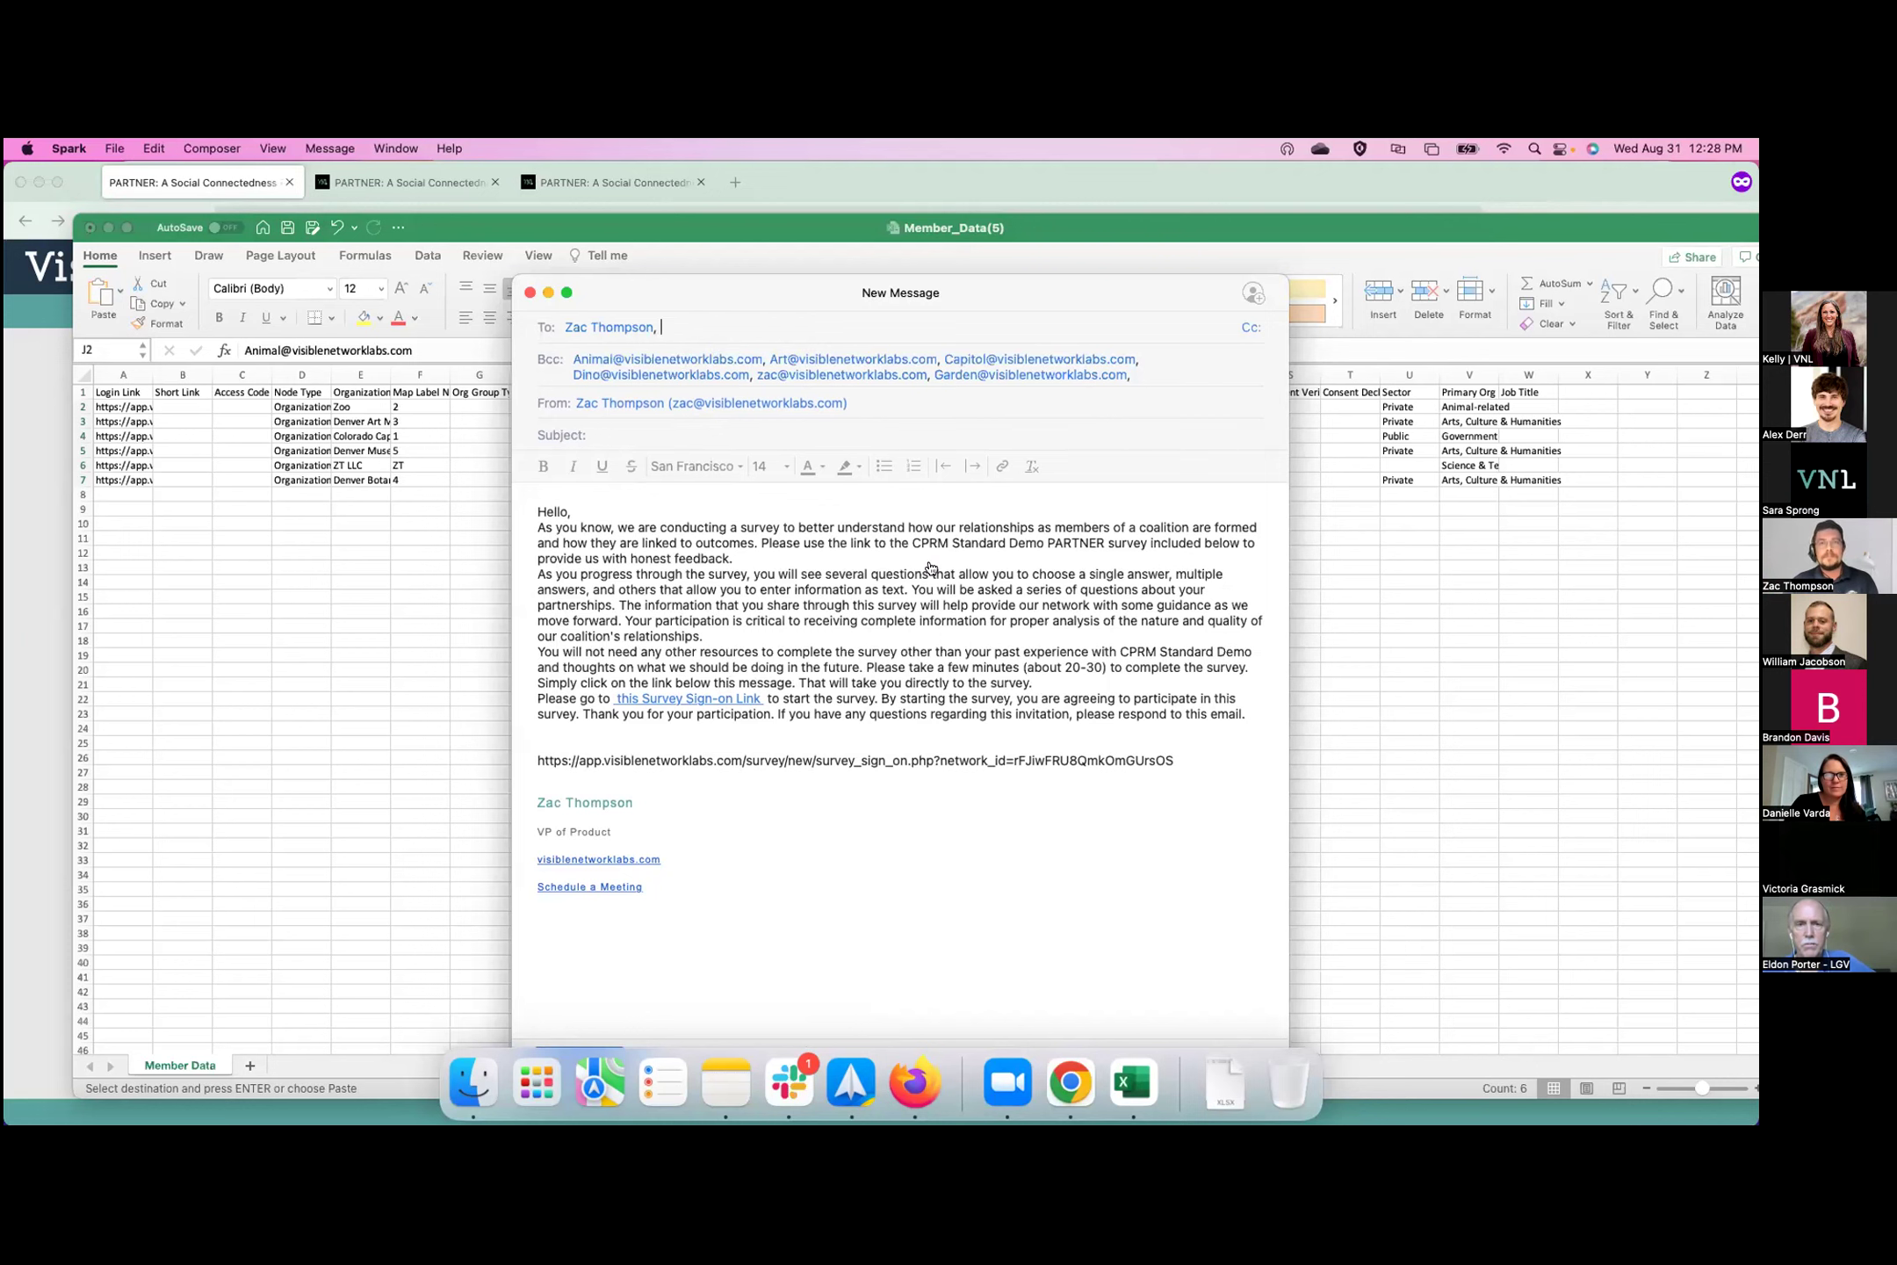
key("super+Tab")
key("super+Tab")
key("super+Tab")
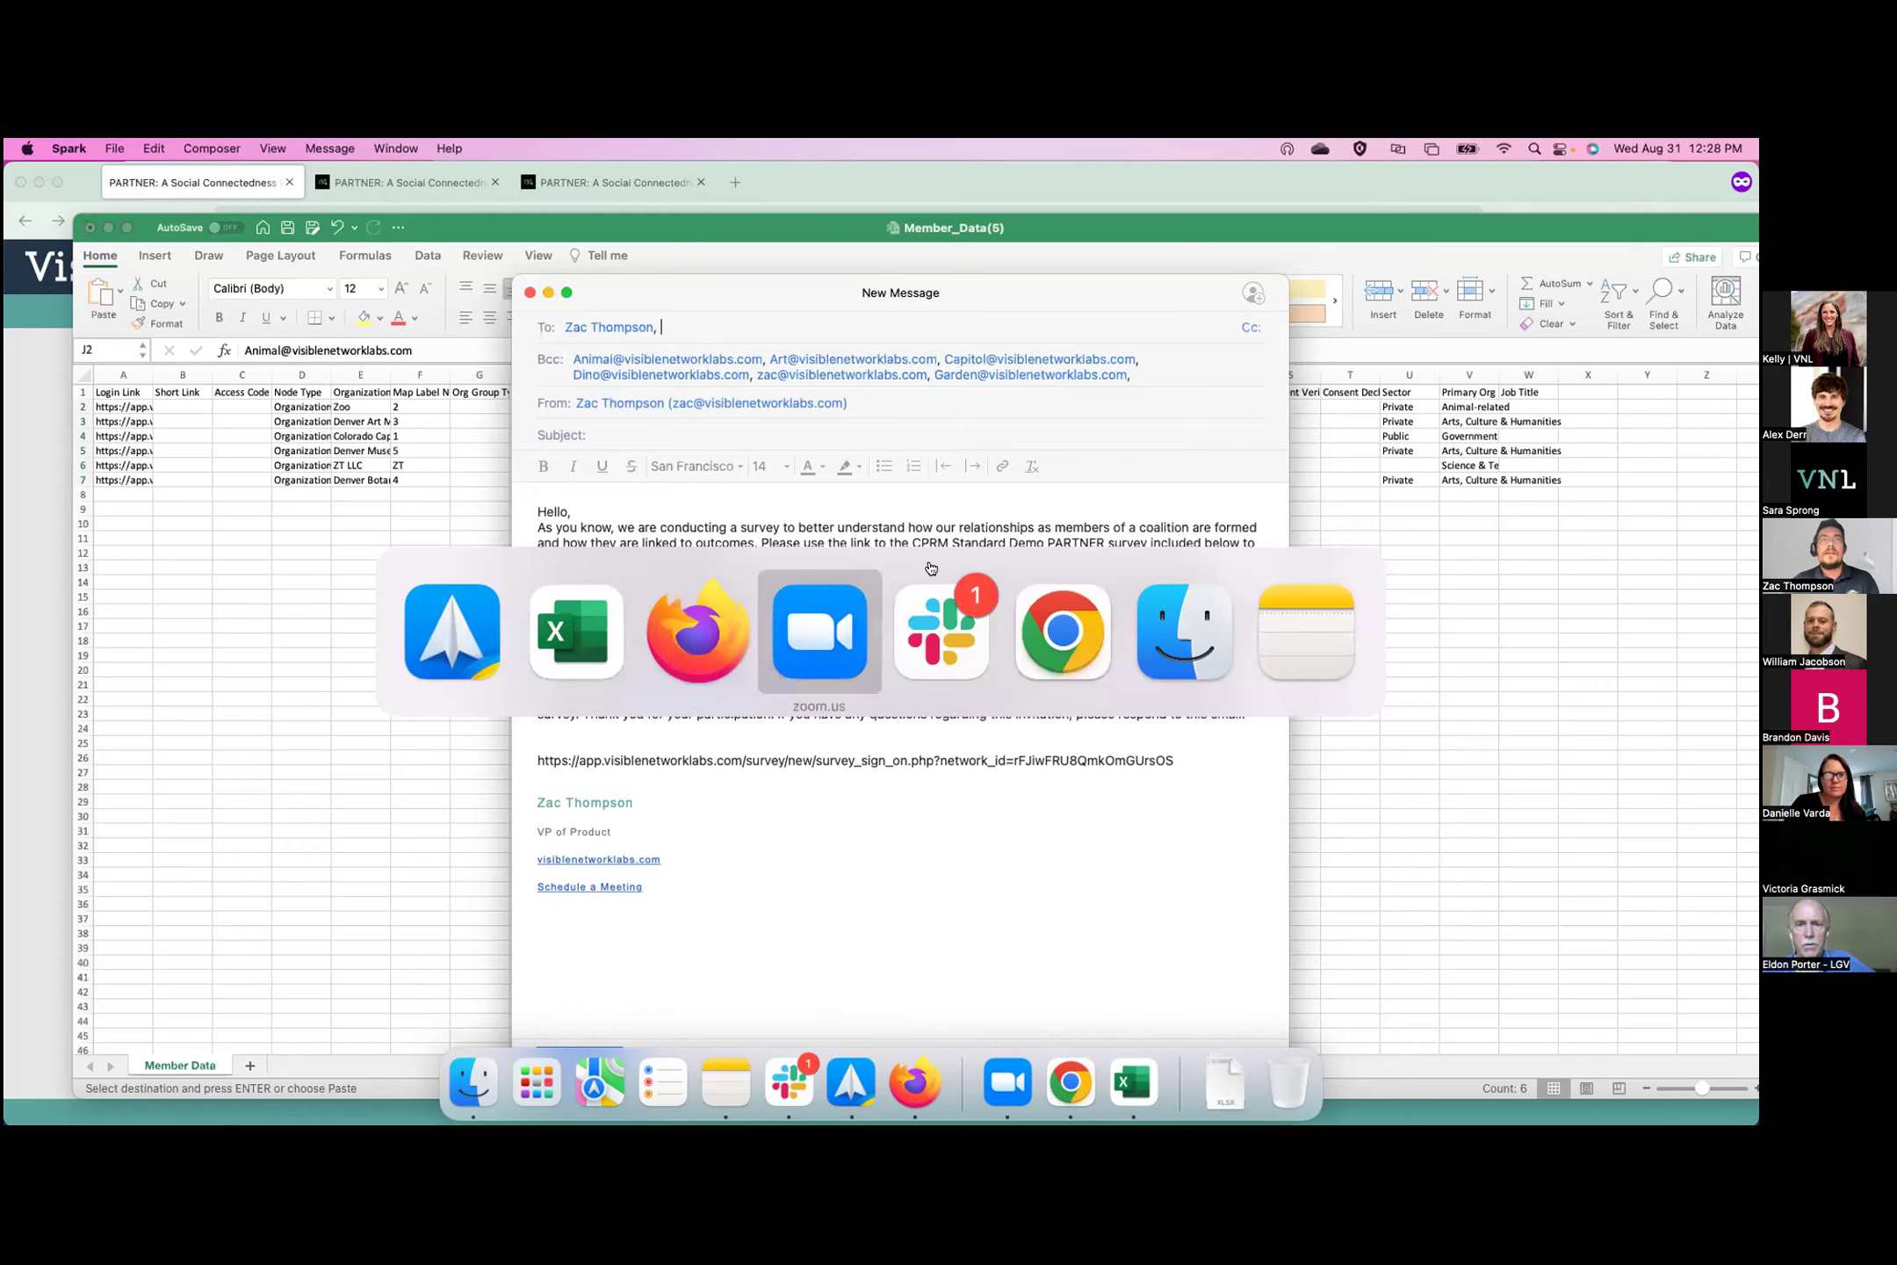
key("super+shift+Tab")
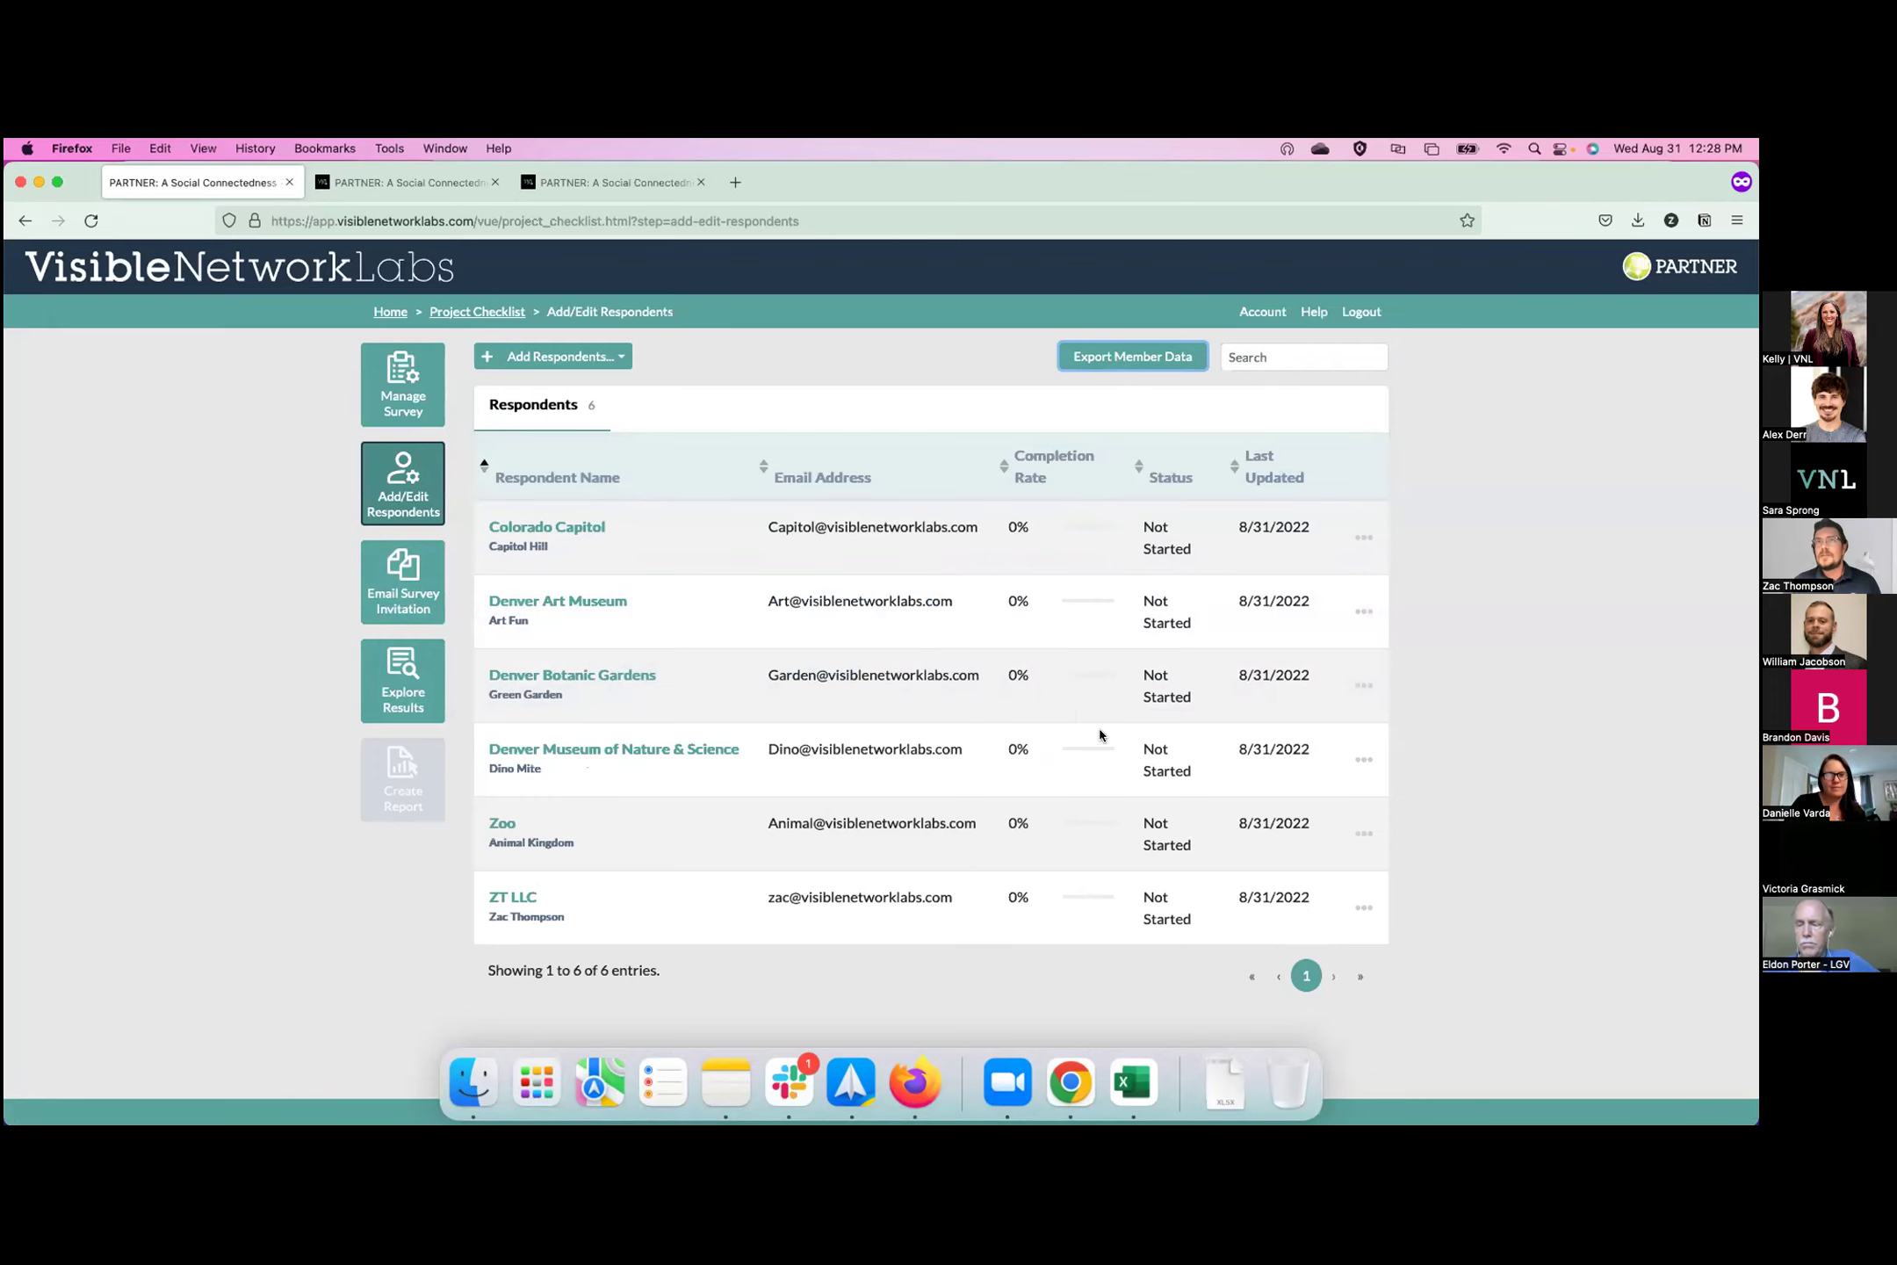
Open CPRM Demo's Explore Results: 5 respondents, 9 connections, 80% submitted, with network map.
left_click(390, 312)
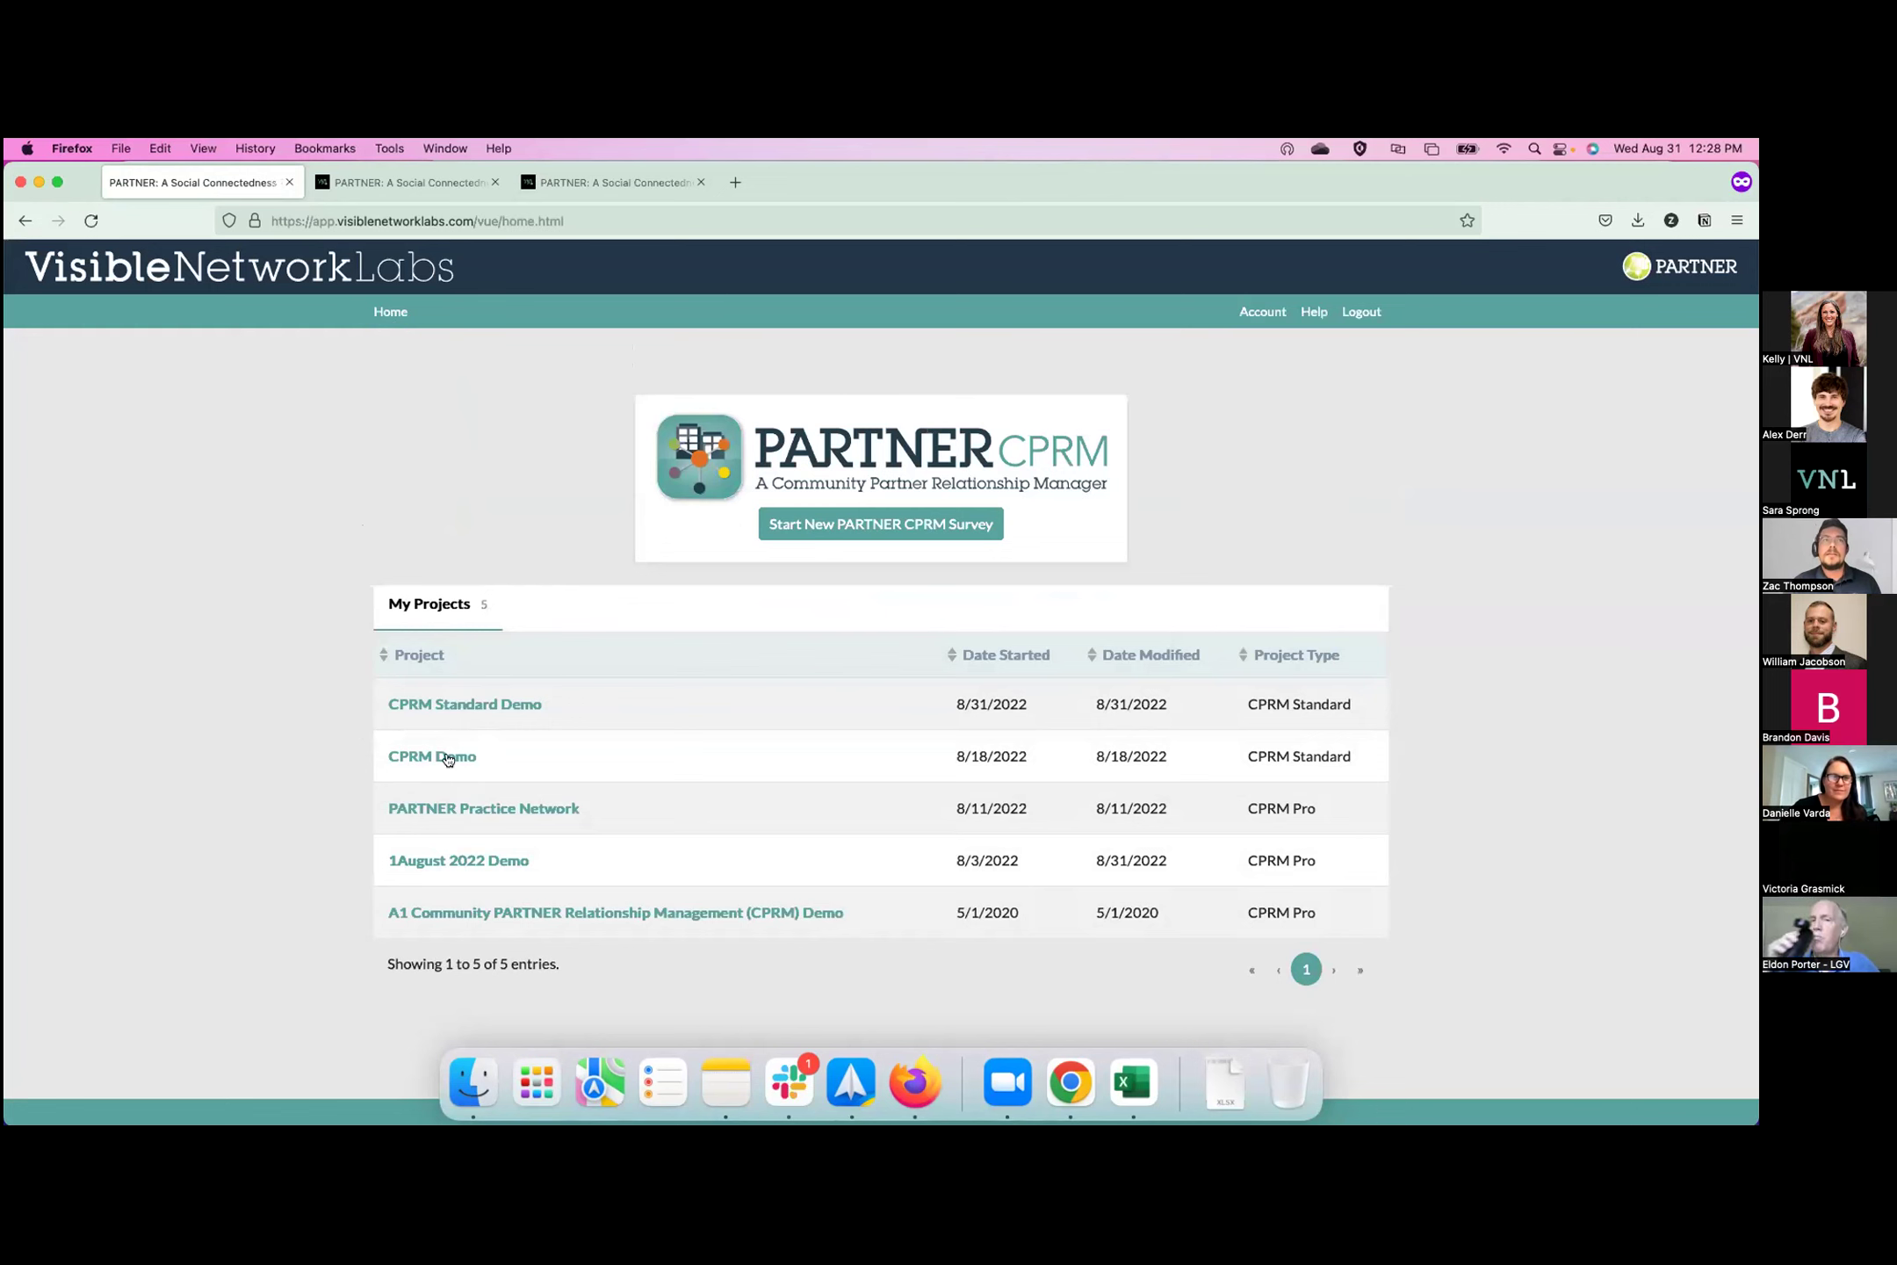
left_click(444, 757)
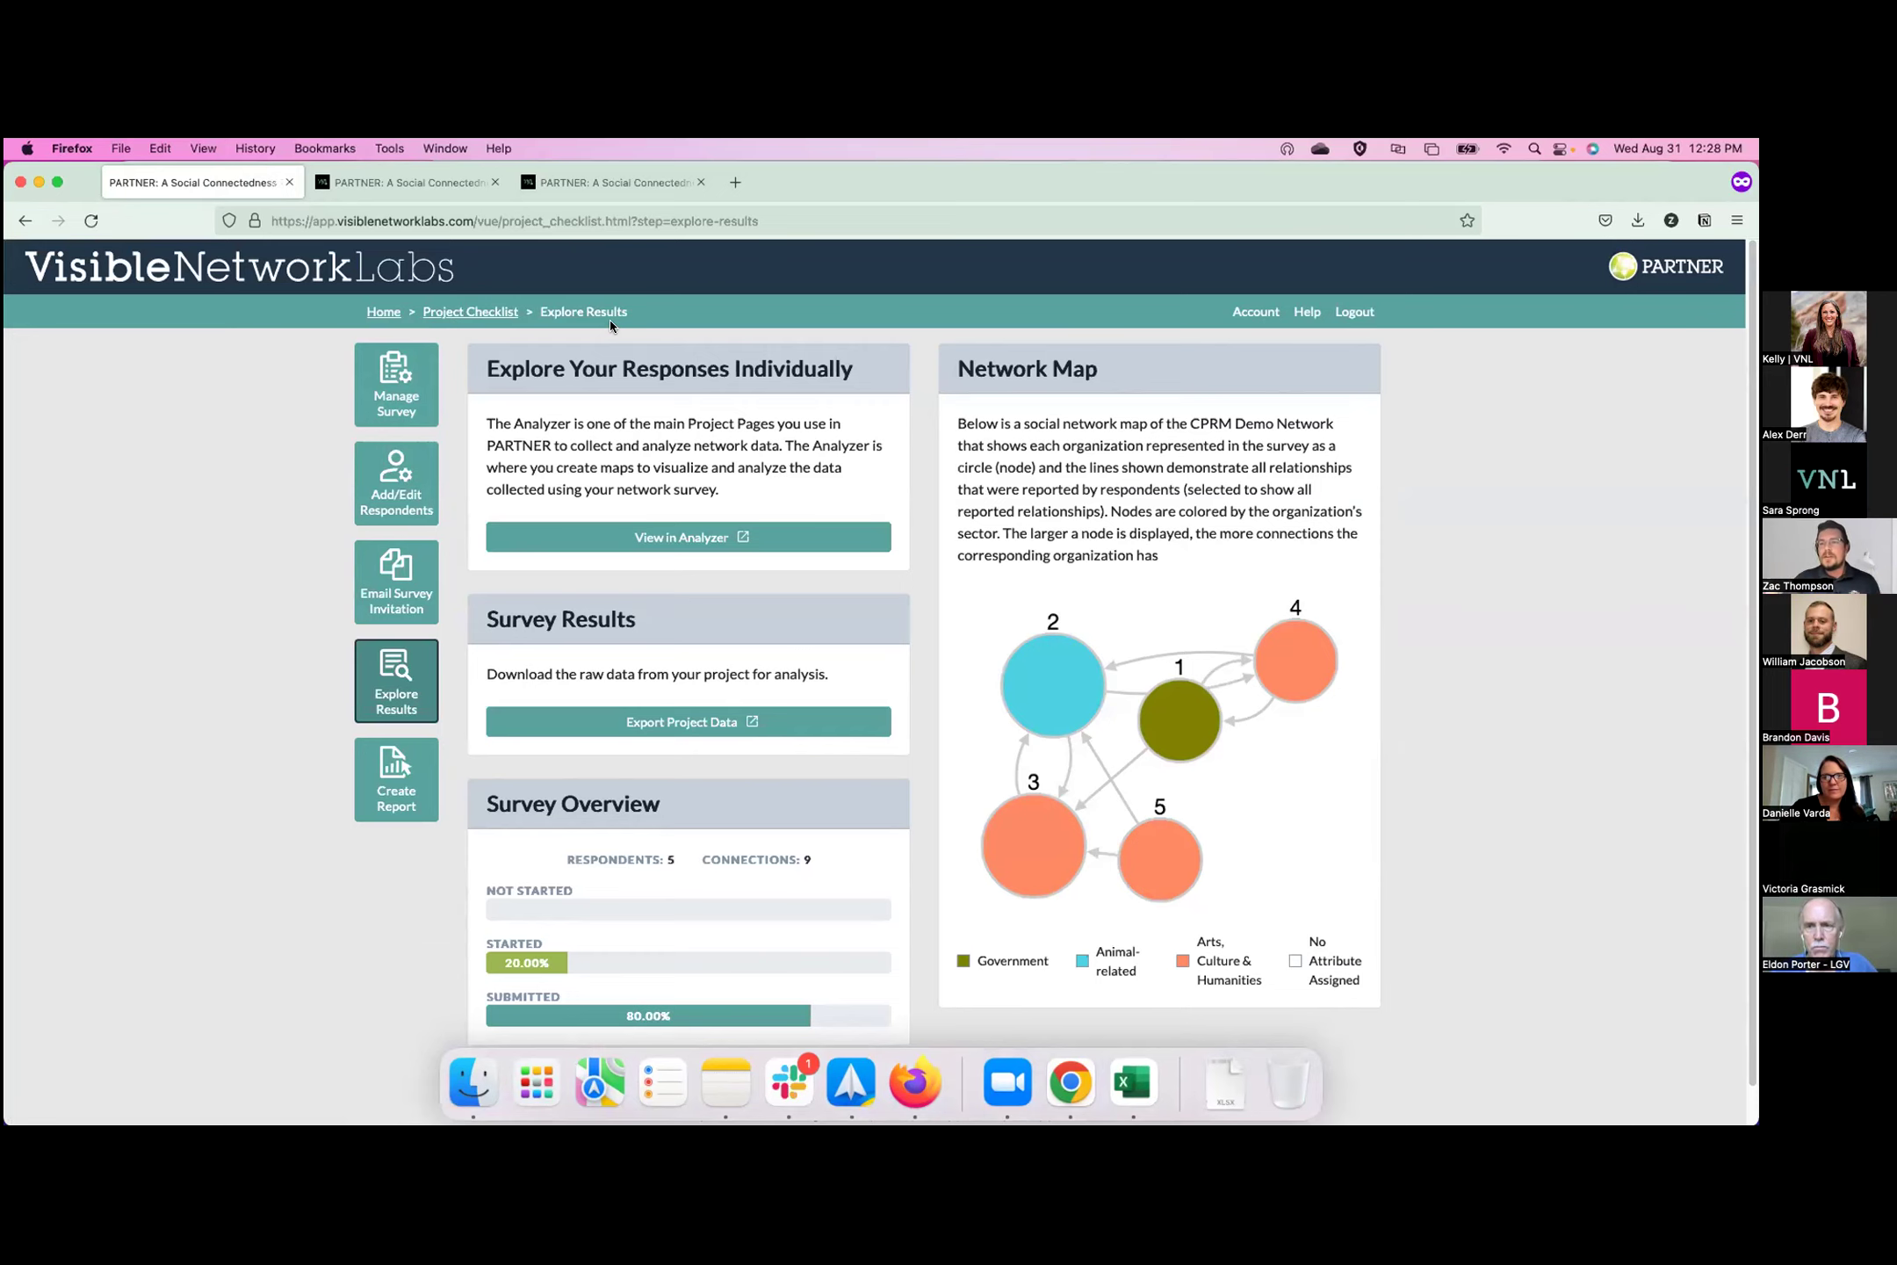
left_click(489, 314)
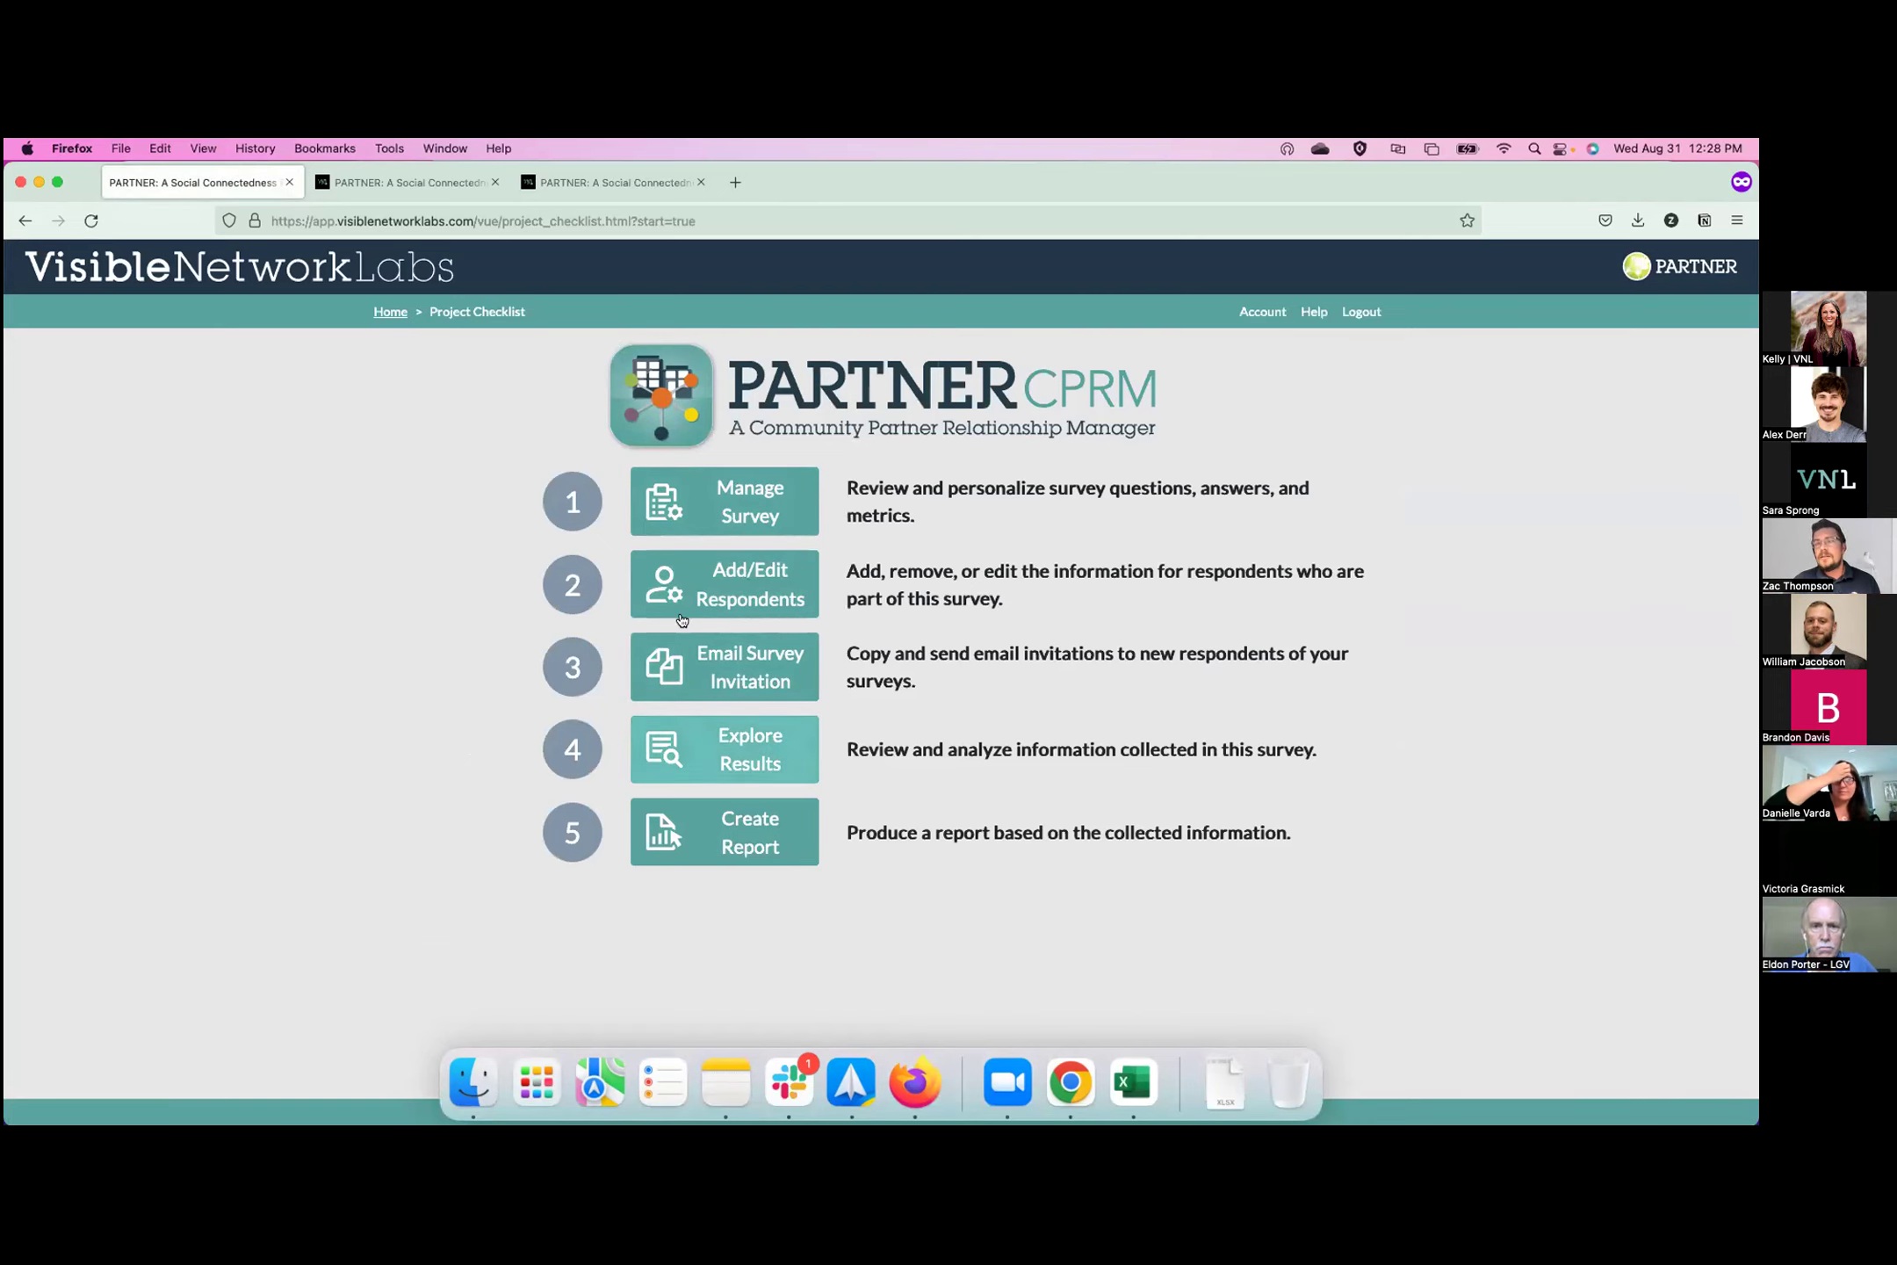
left_click(393, 309)
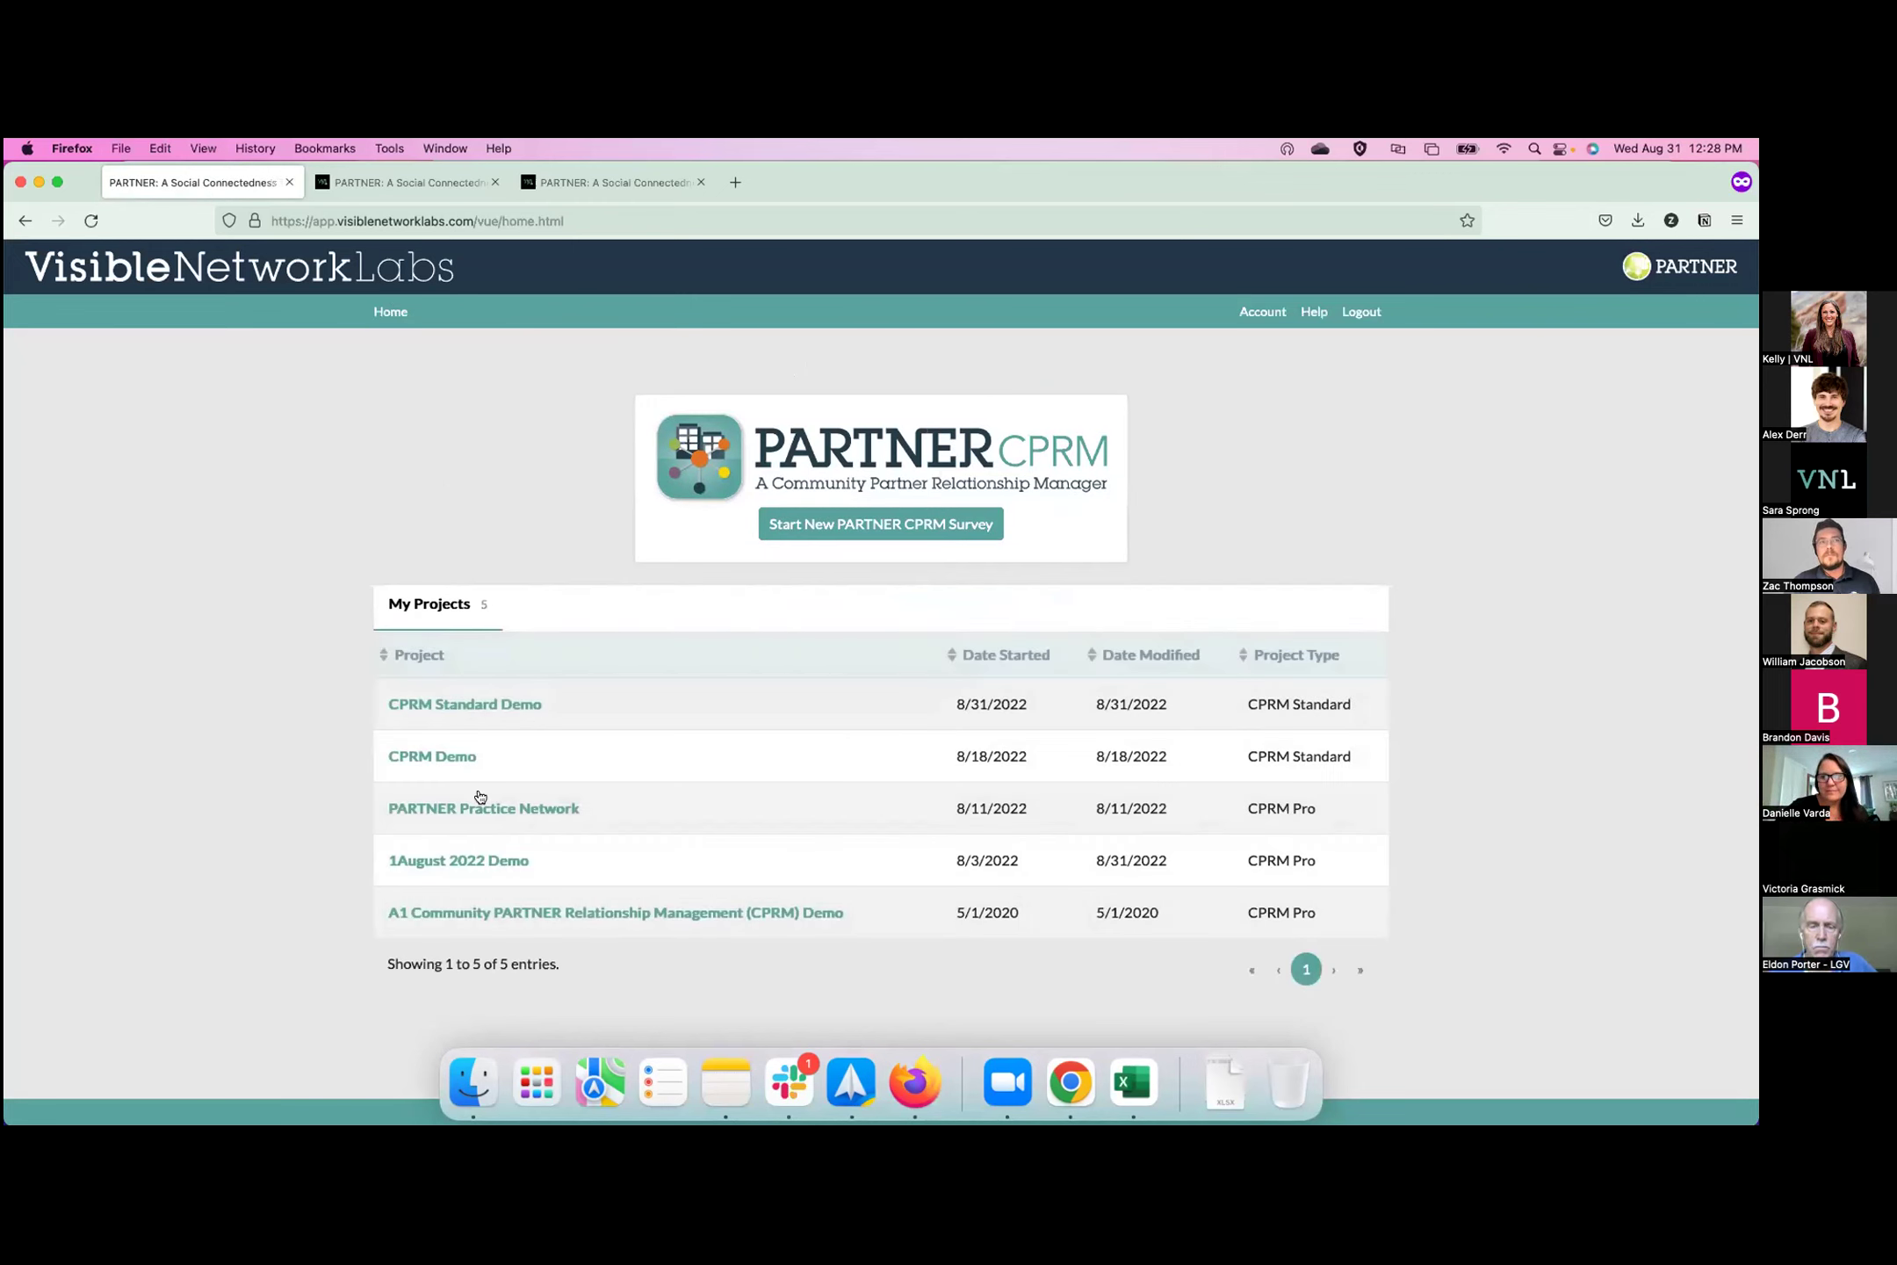
left_click(448, 757)
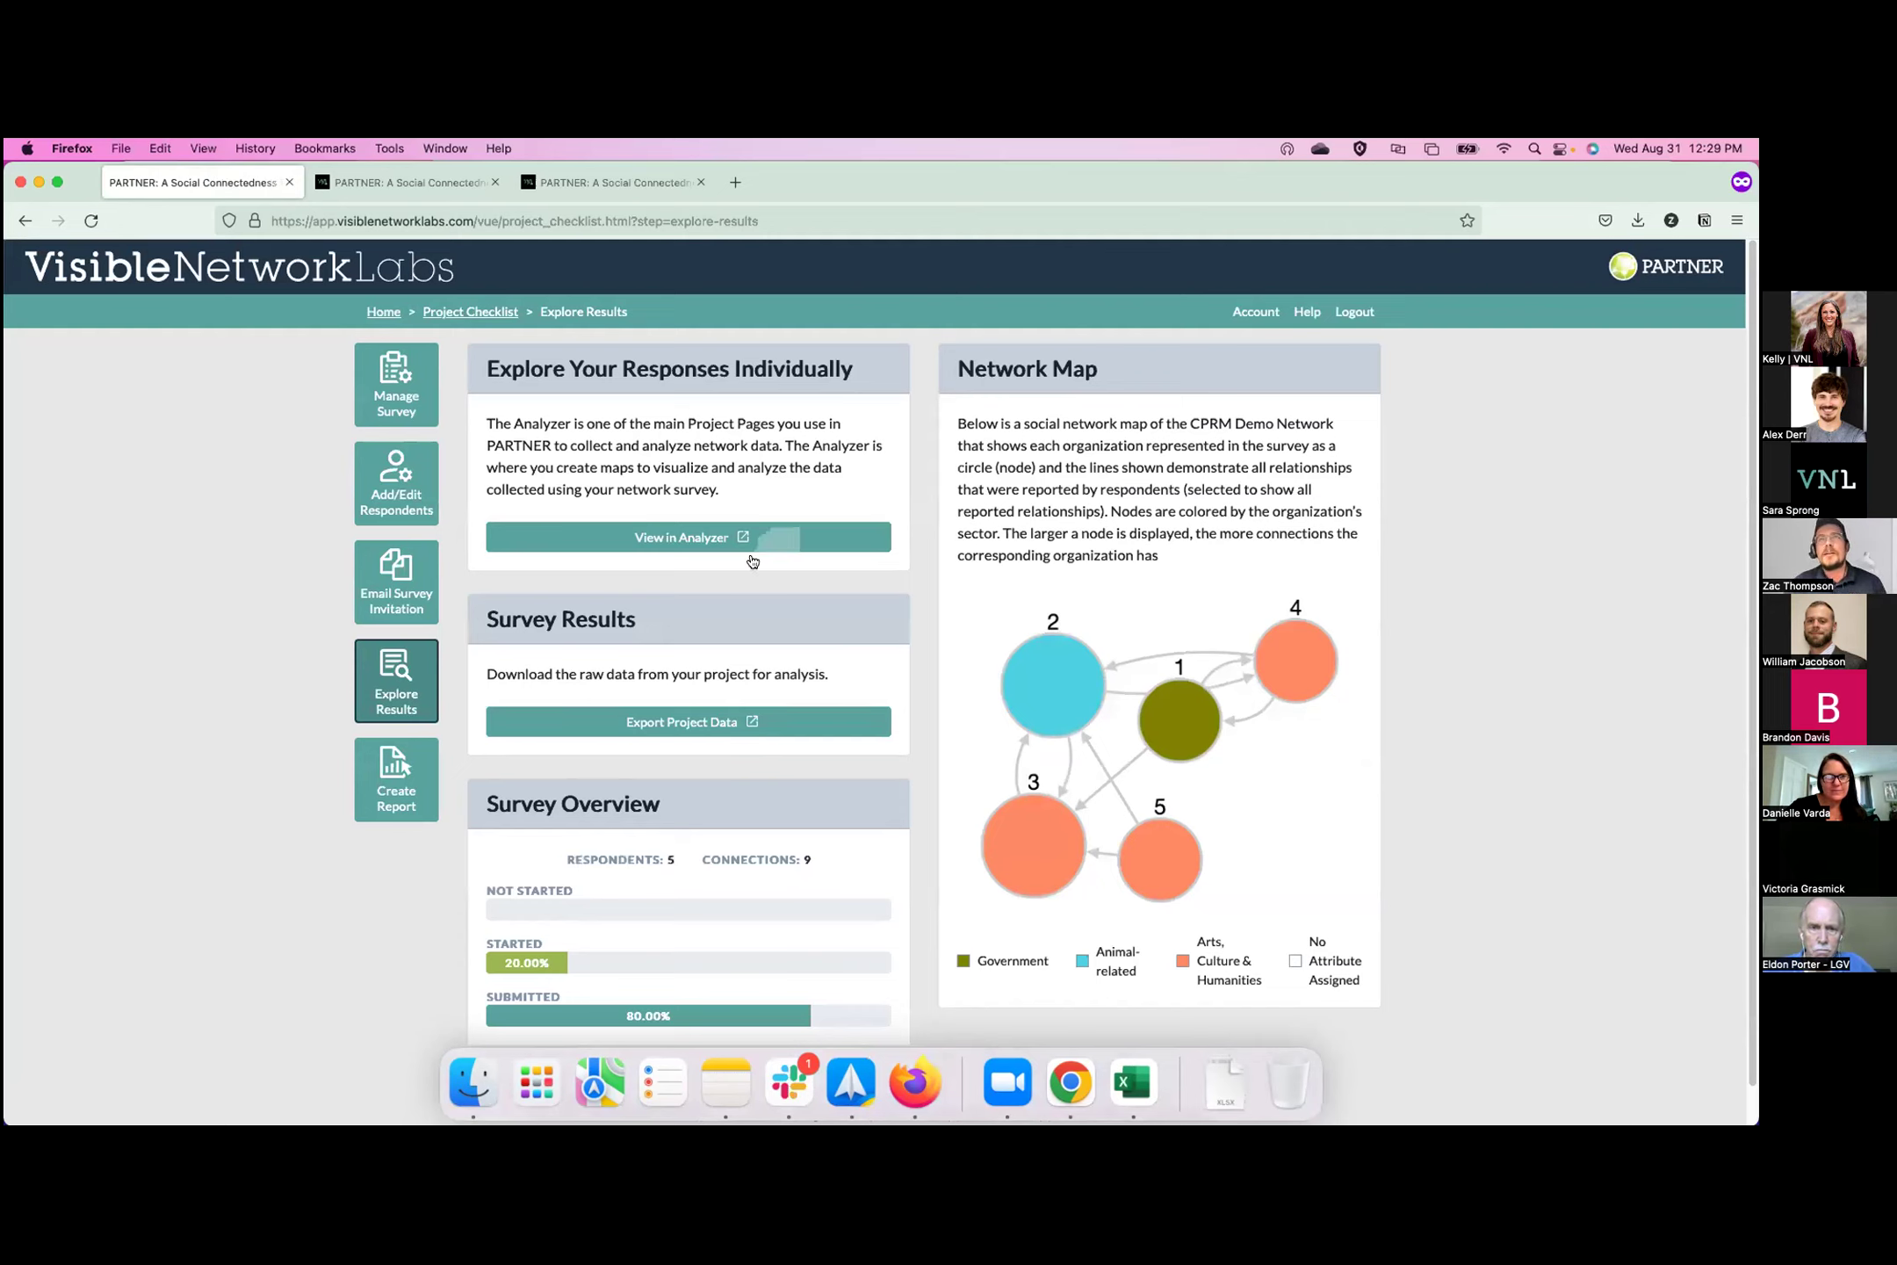
scroll(862, 904, "down", 1)
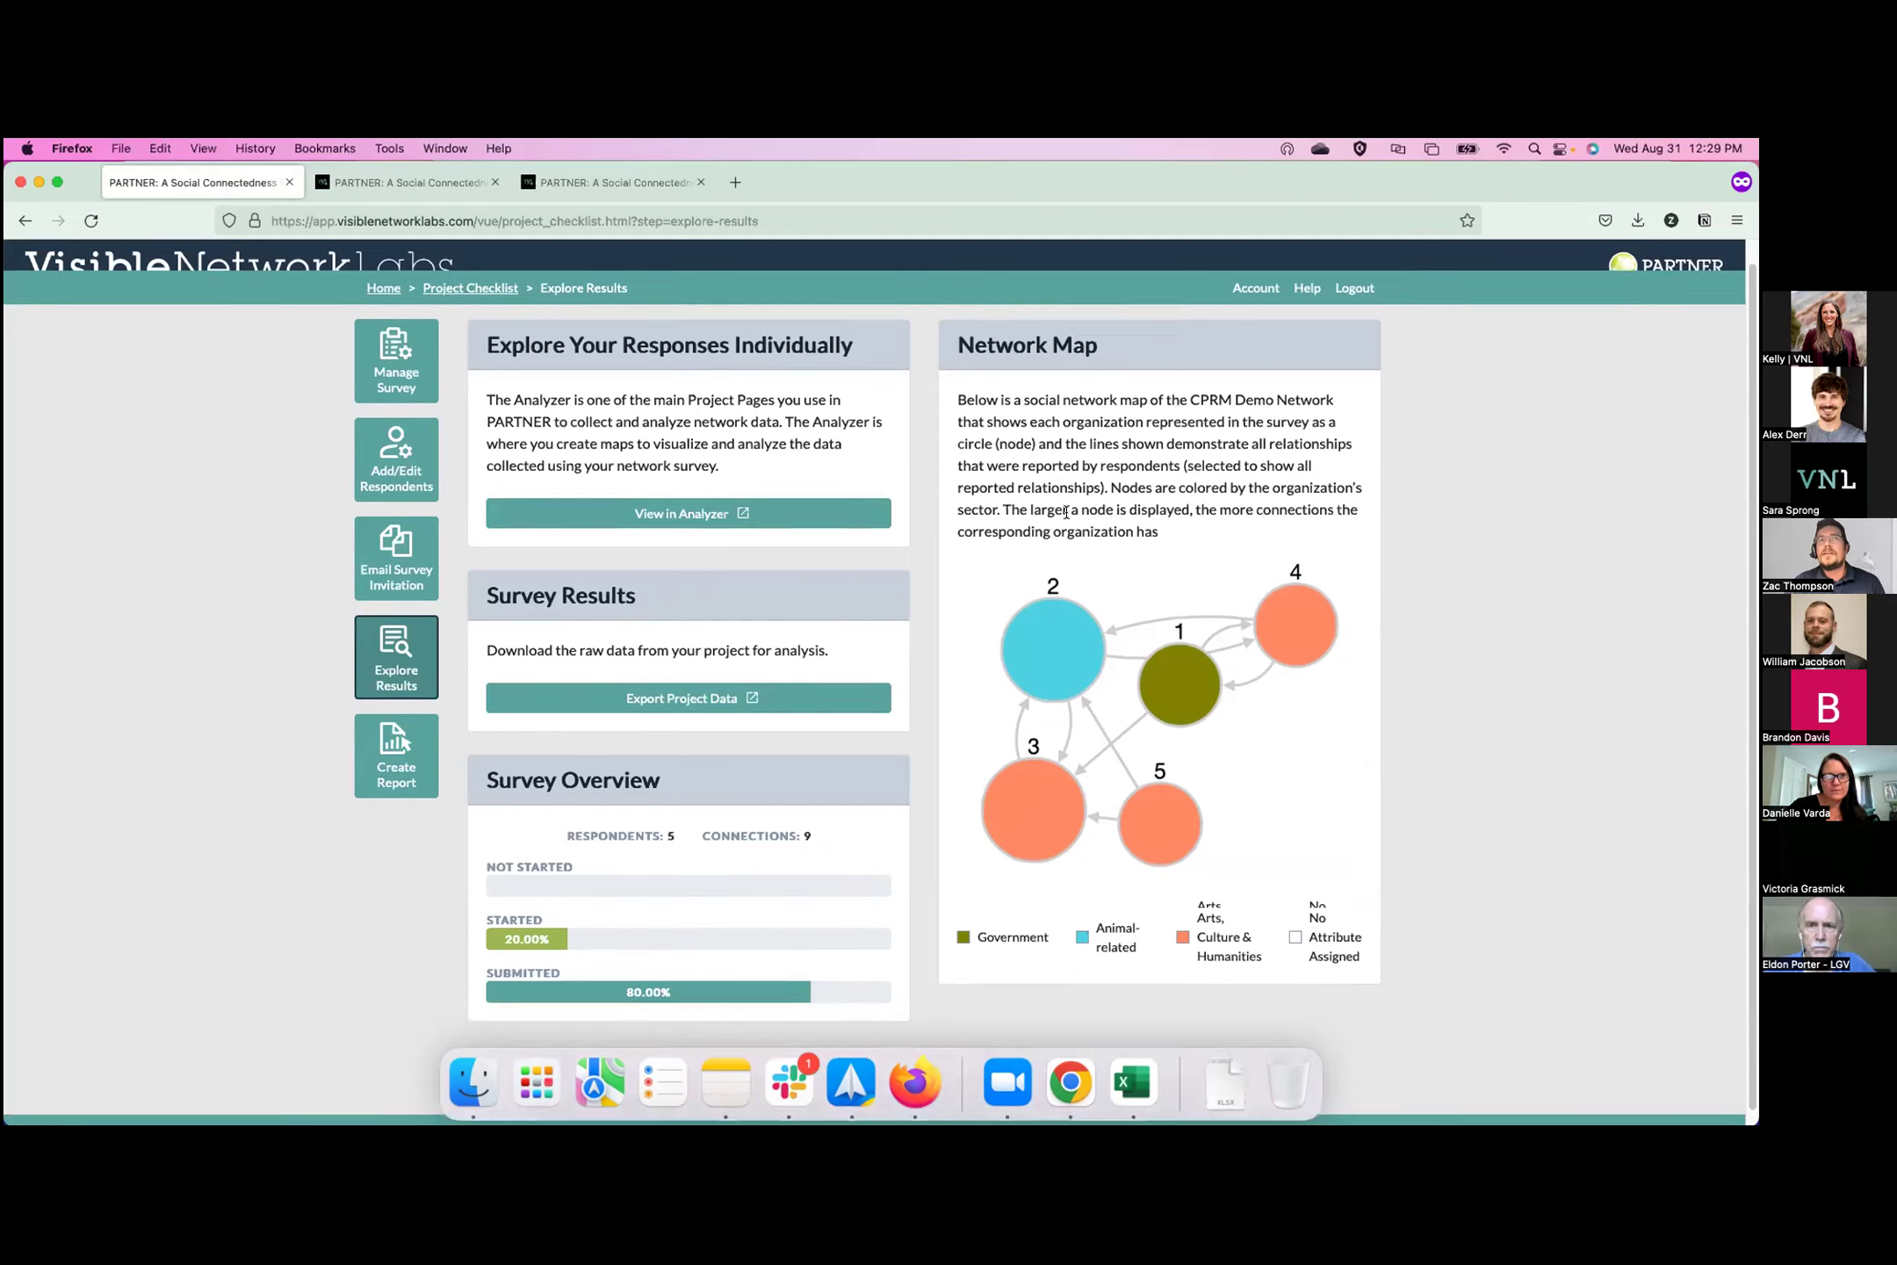
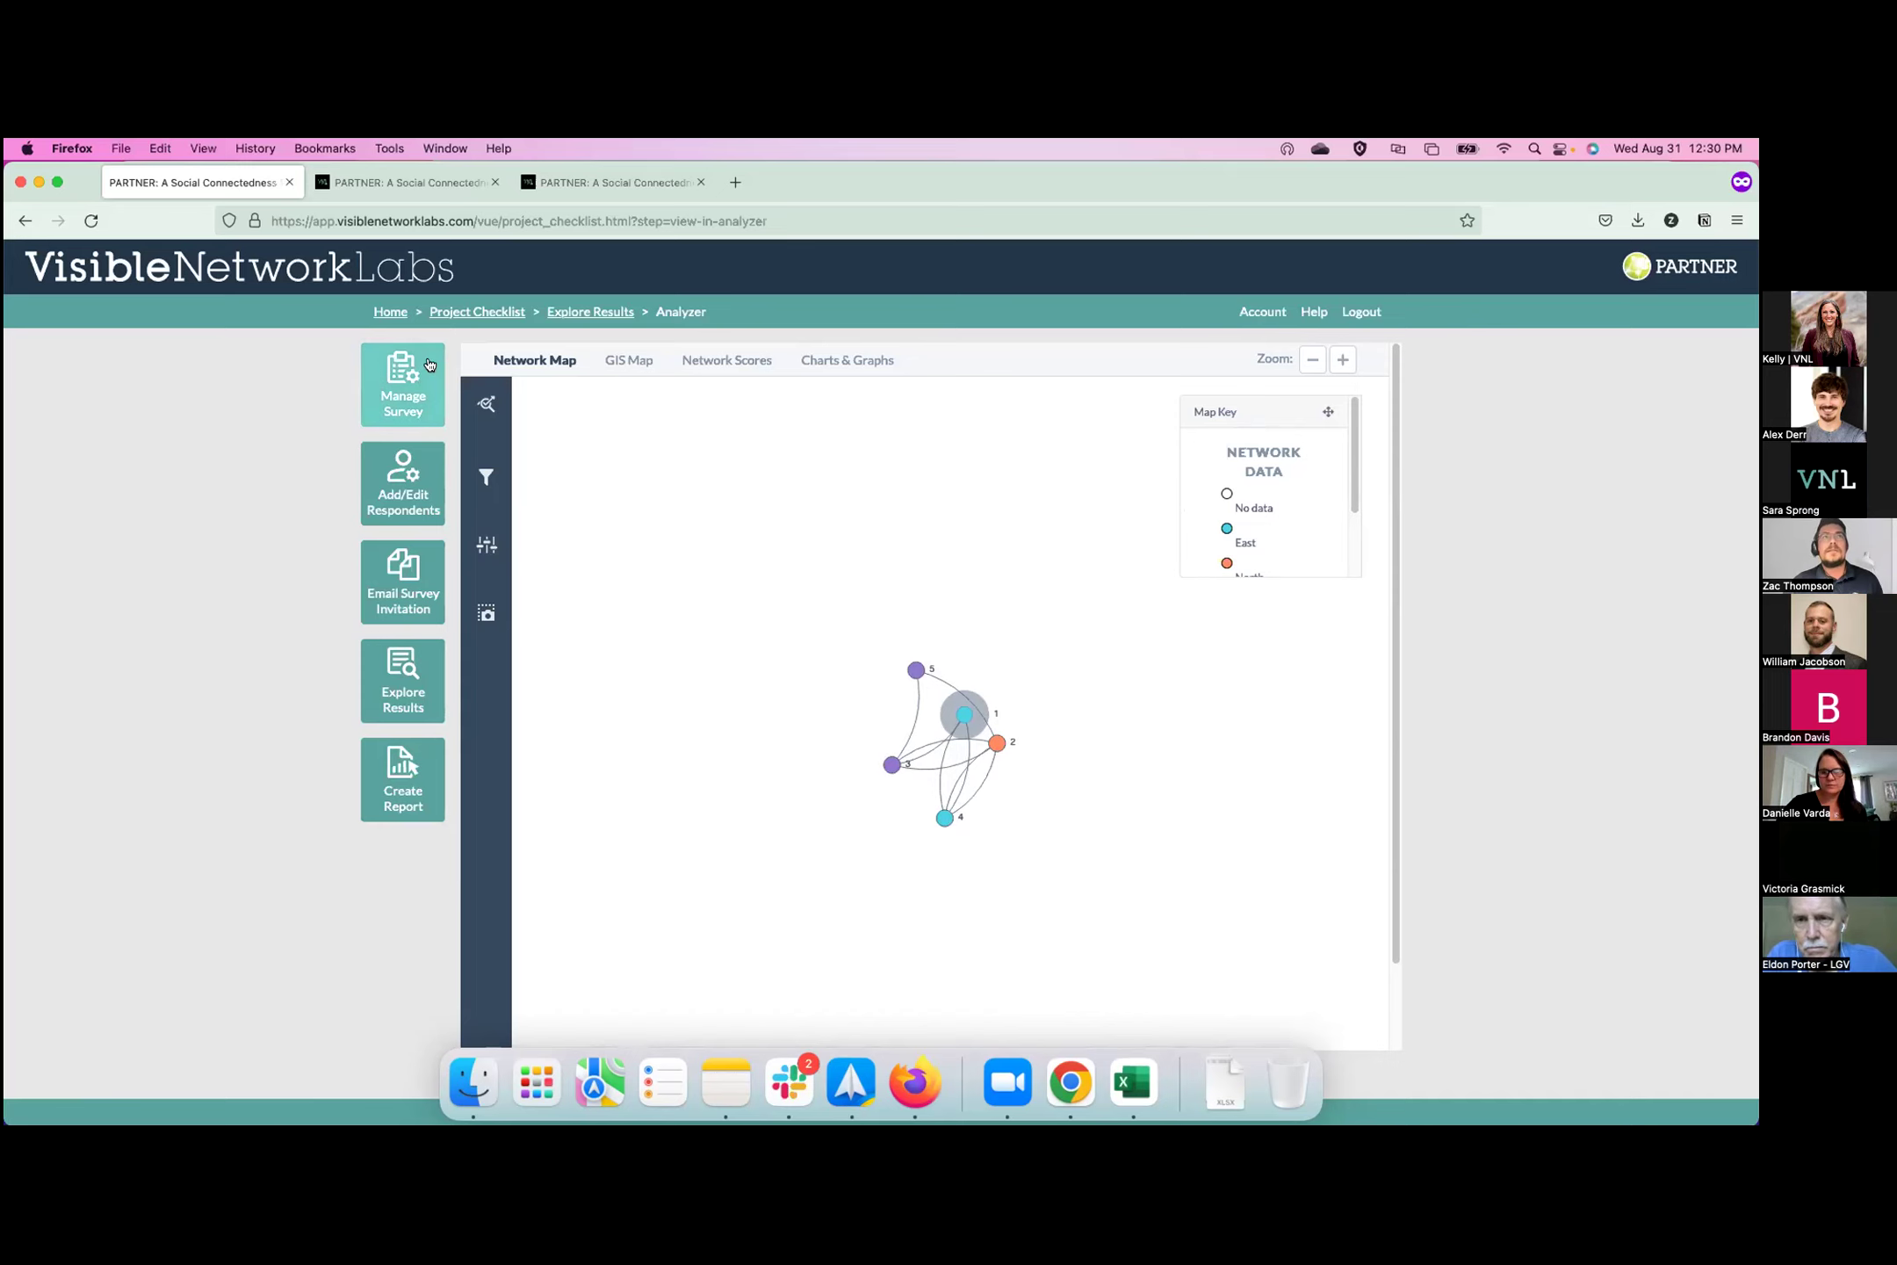
Go to the CPRM Demo results overview: 5 respondents, 9 connections, 80% submitted.
left_click(419, 698)
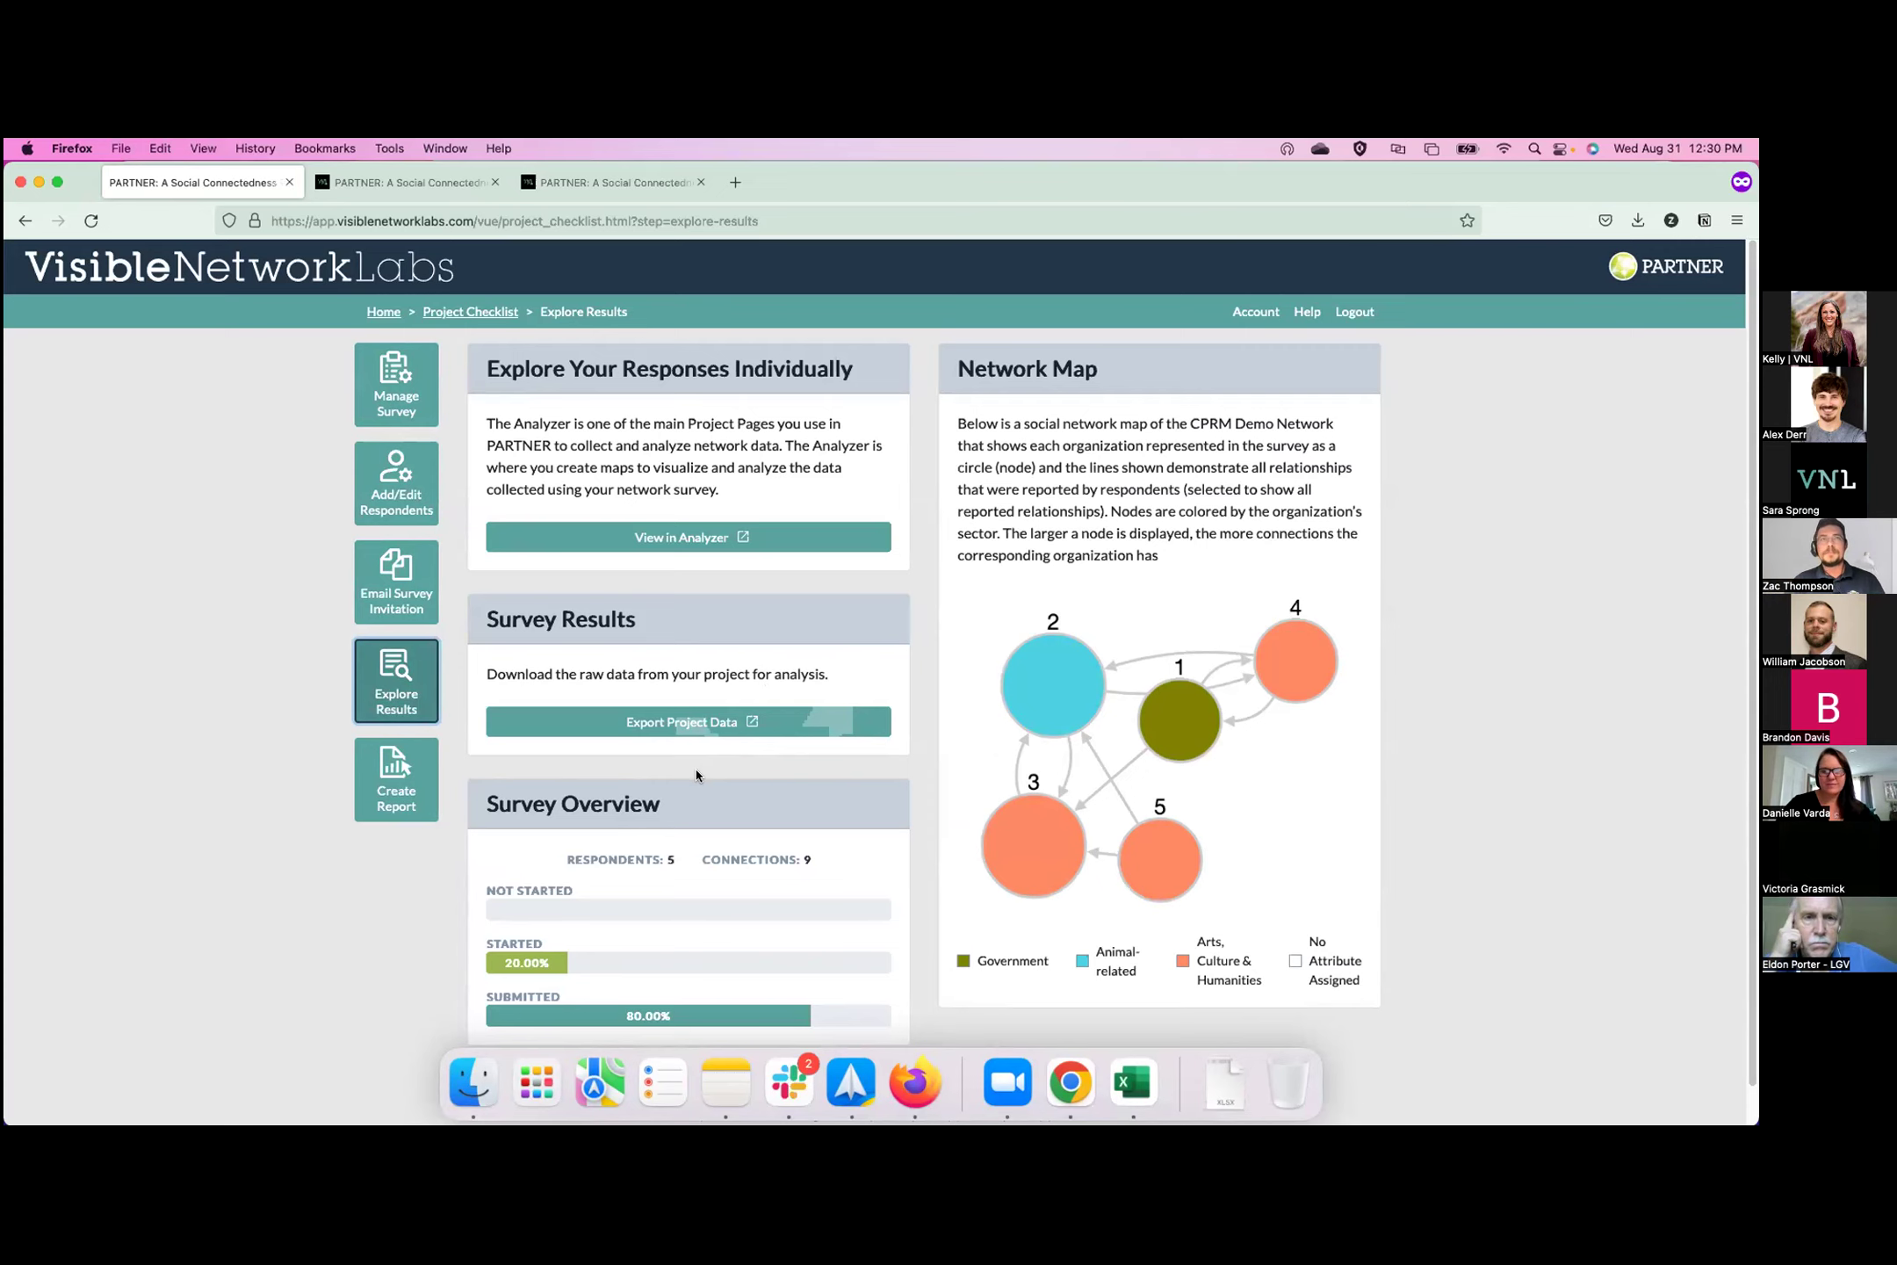
Open Create Report to see the Trust Scores (overall 3.34) and Value Scores (overall 3.21) charts.
scroll(696, 775, "down", 1)
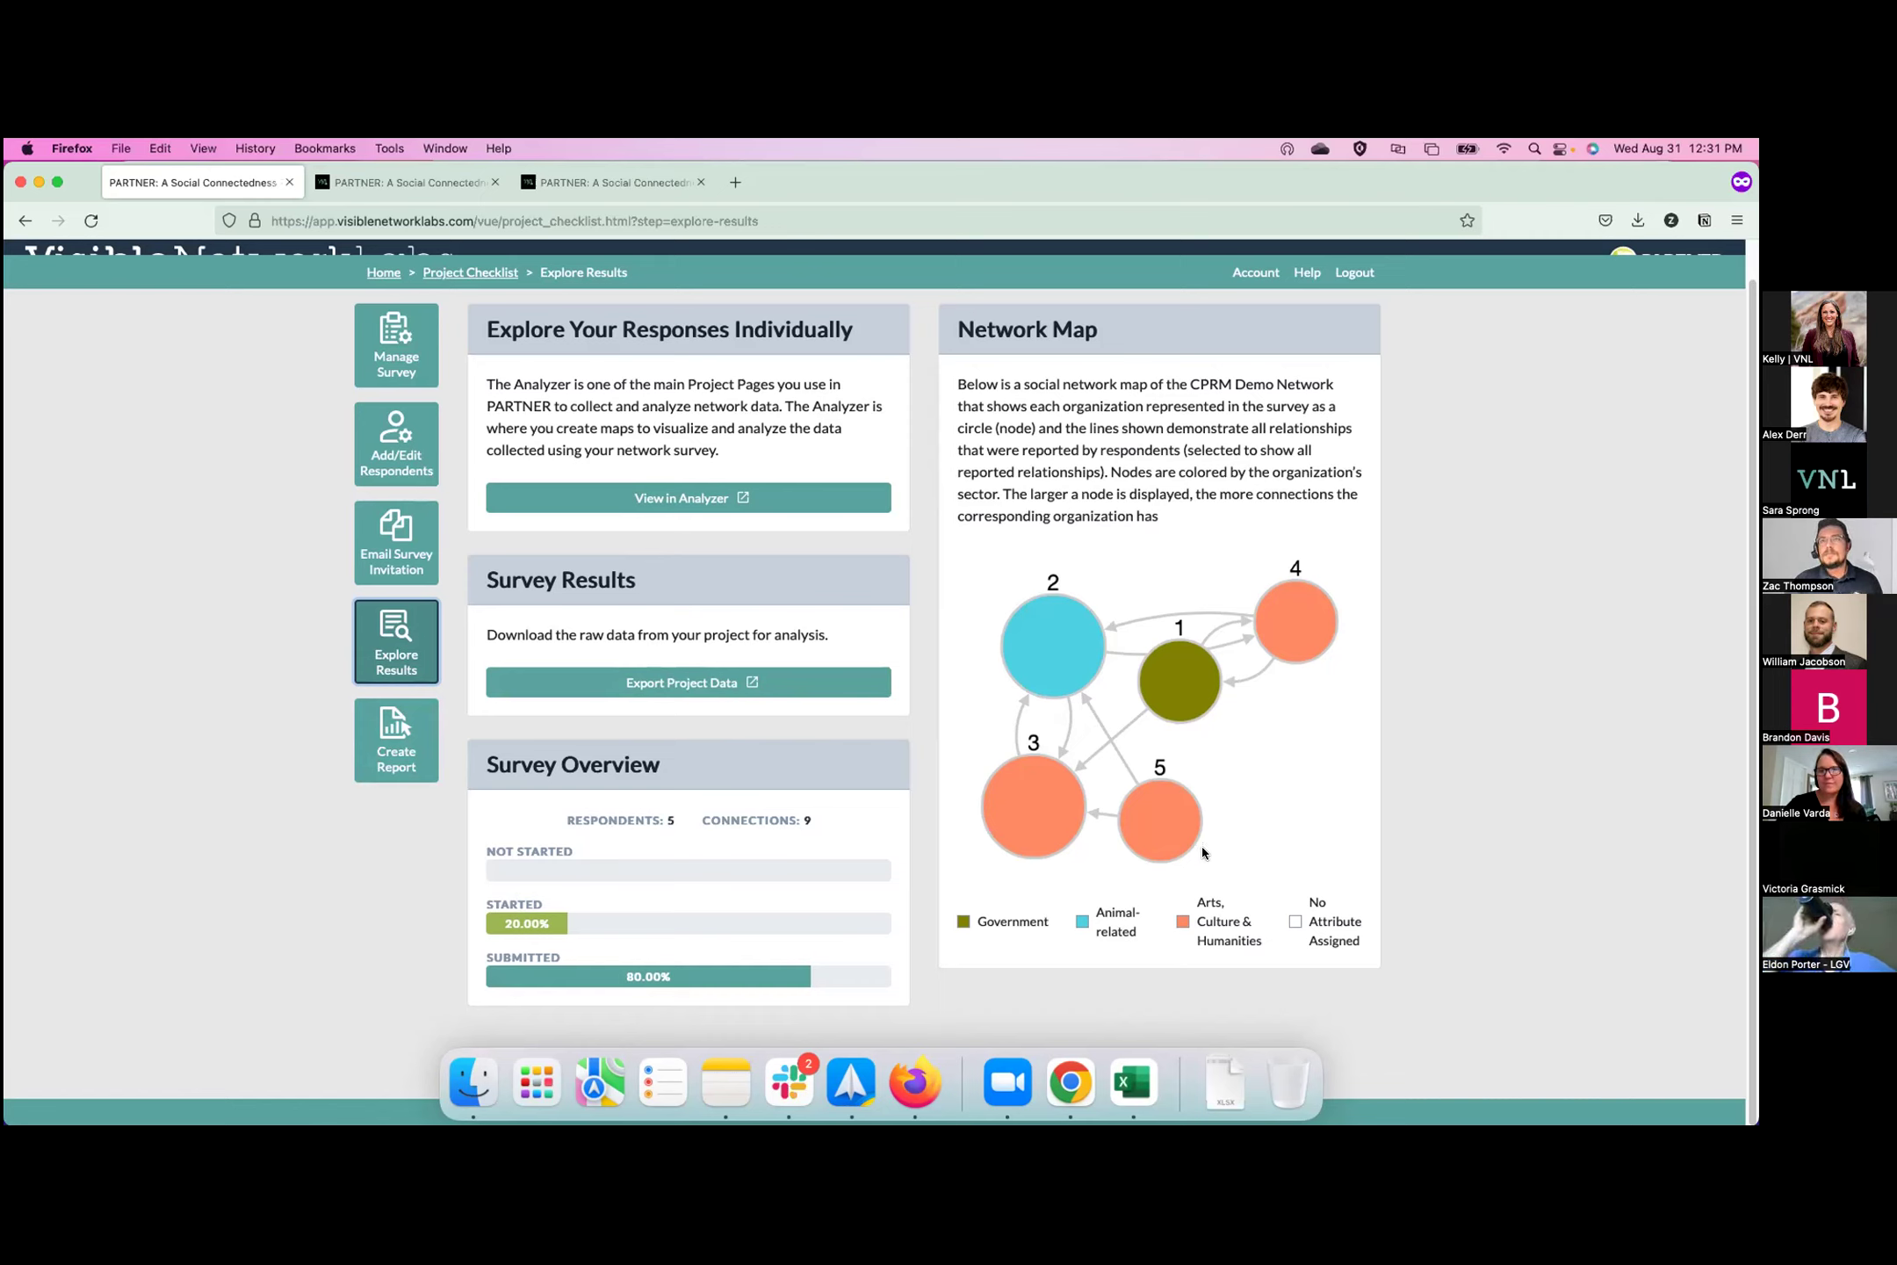
left_click(383, 754)
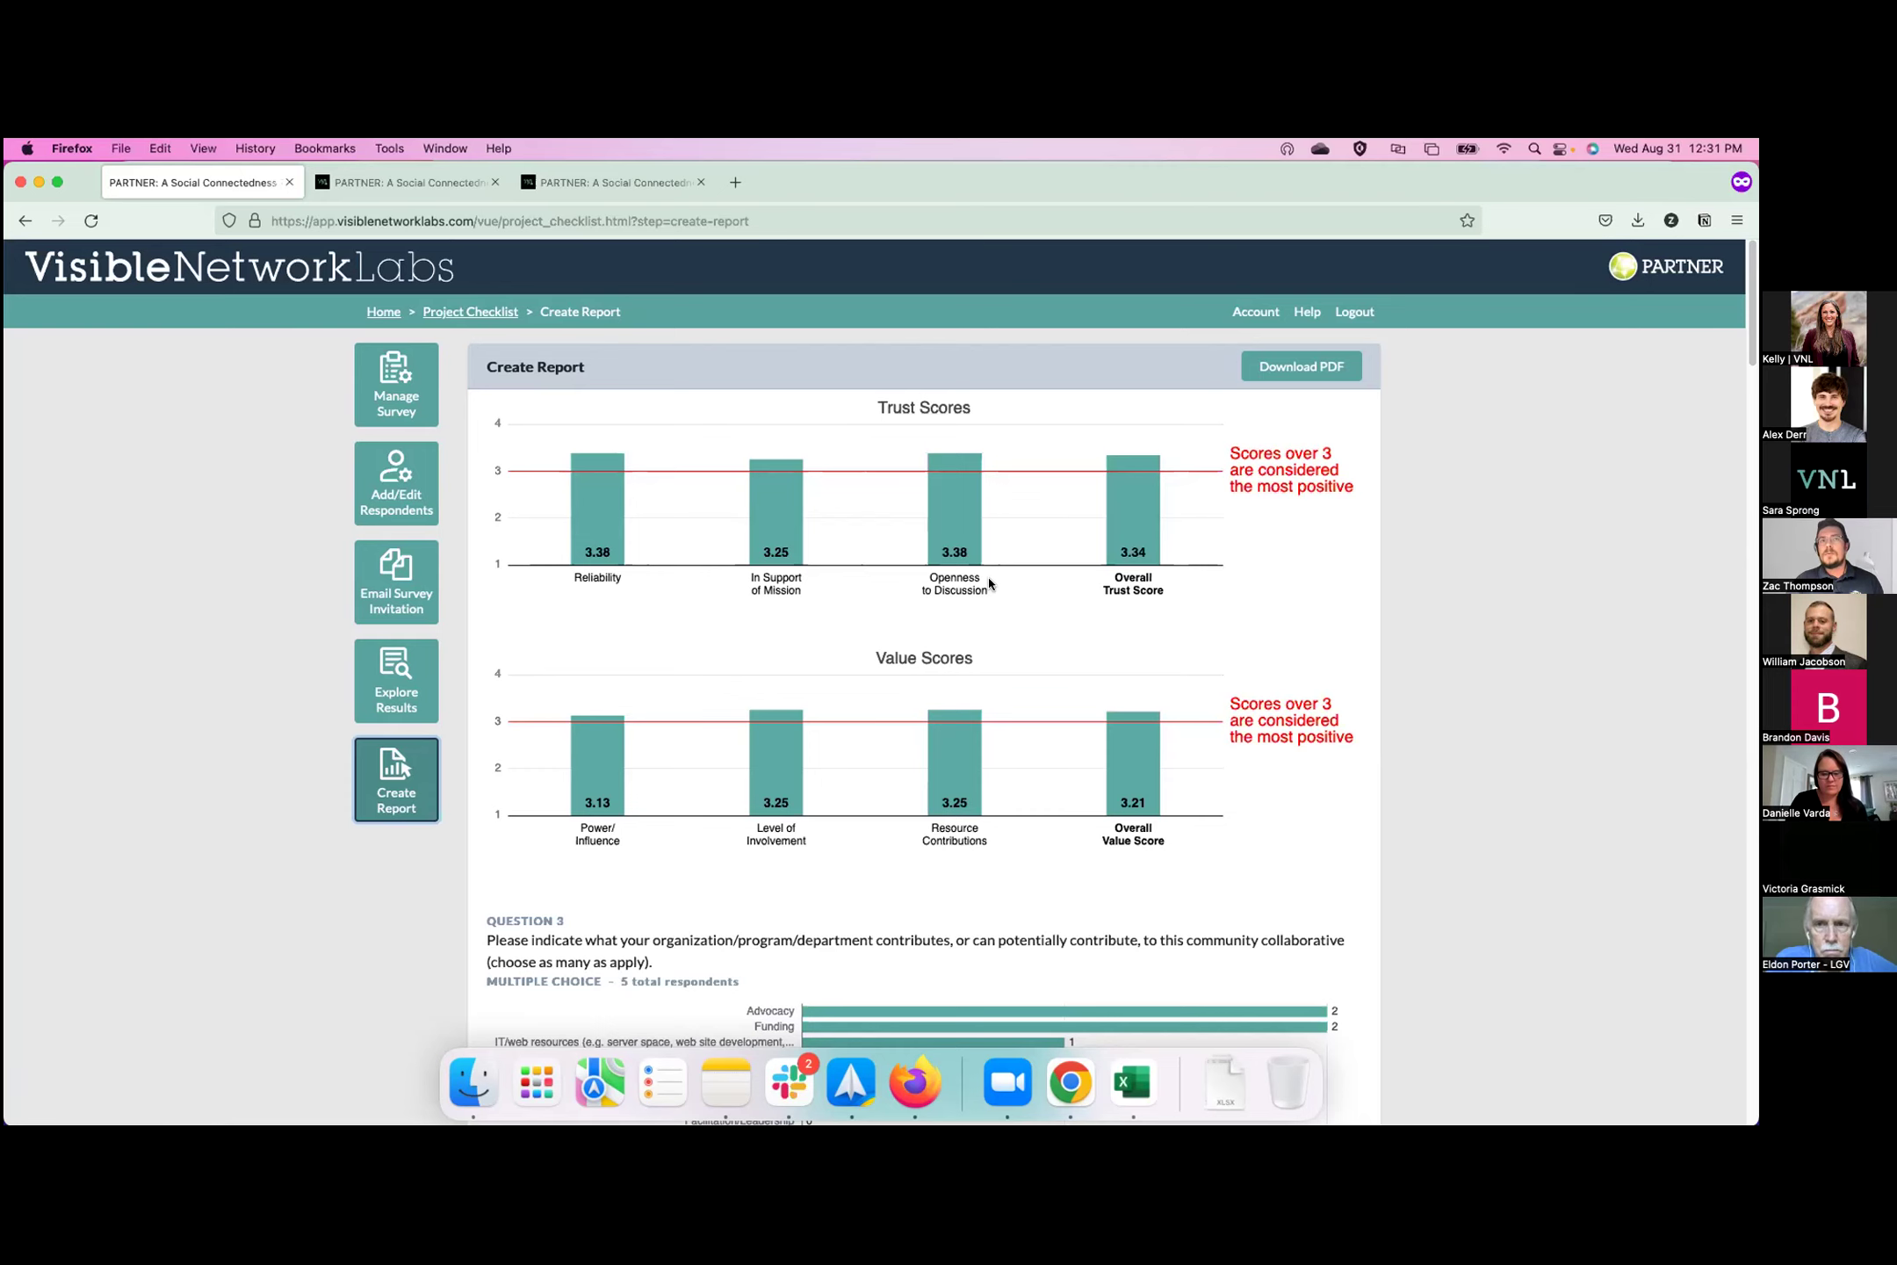
Scroll the report's question charts down to Question 15 Reliability: 5 'A fair amount', 3 'A great deal'.
scroll(989, 581, "down", 2)
scroll(1150, 703, "down", 5)
scroll(1212, 657, "down", 1)
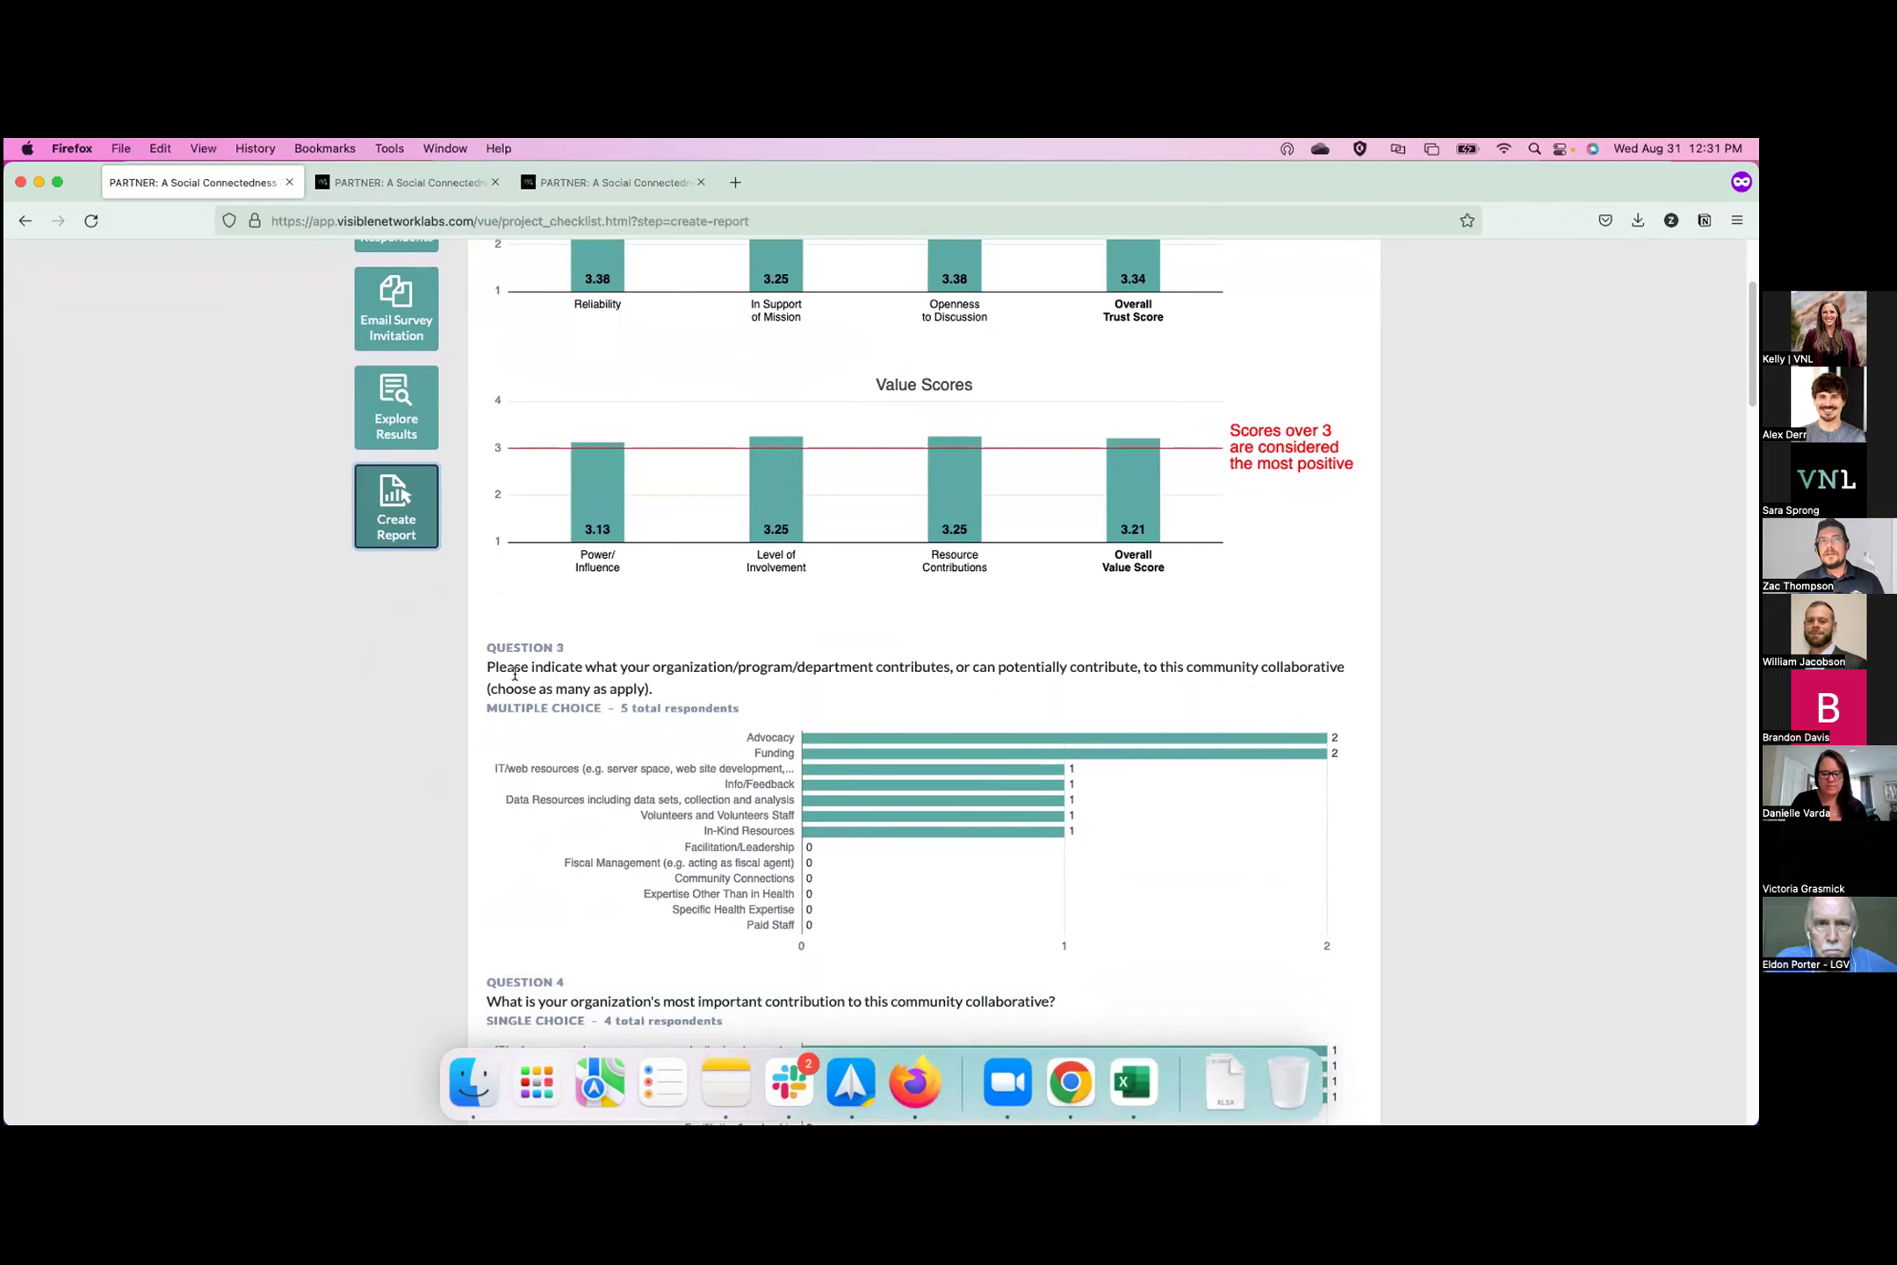
scroll(527, 663, "down", 4)
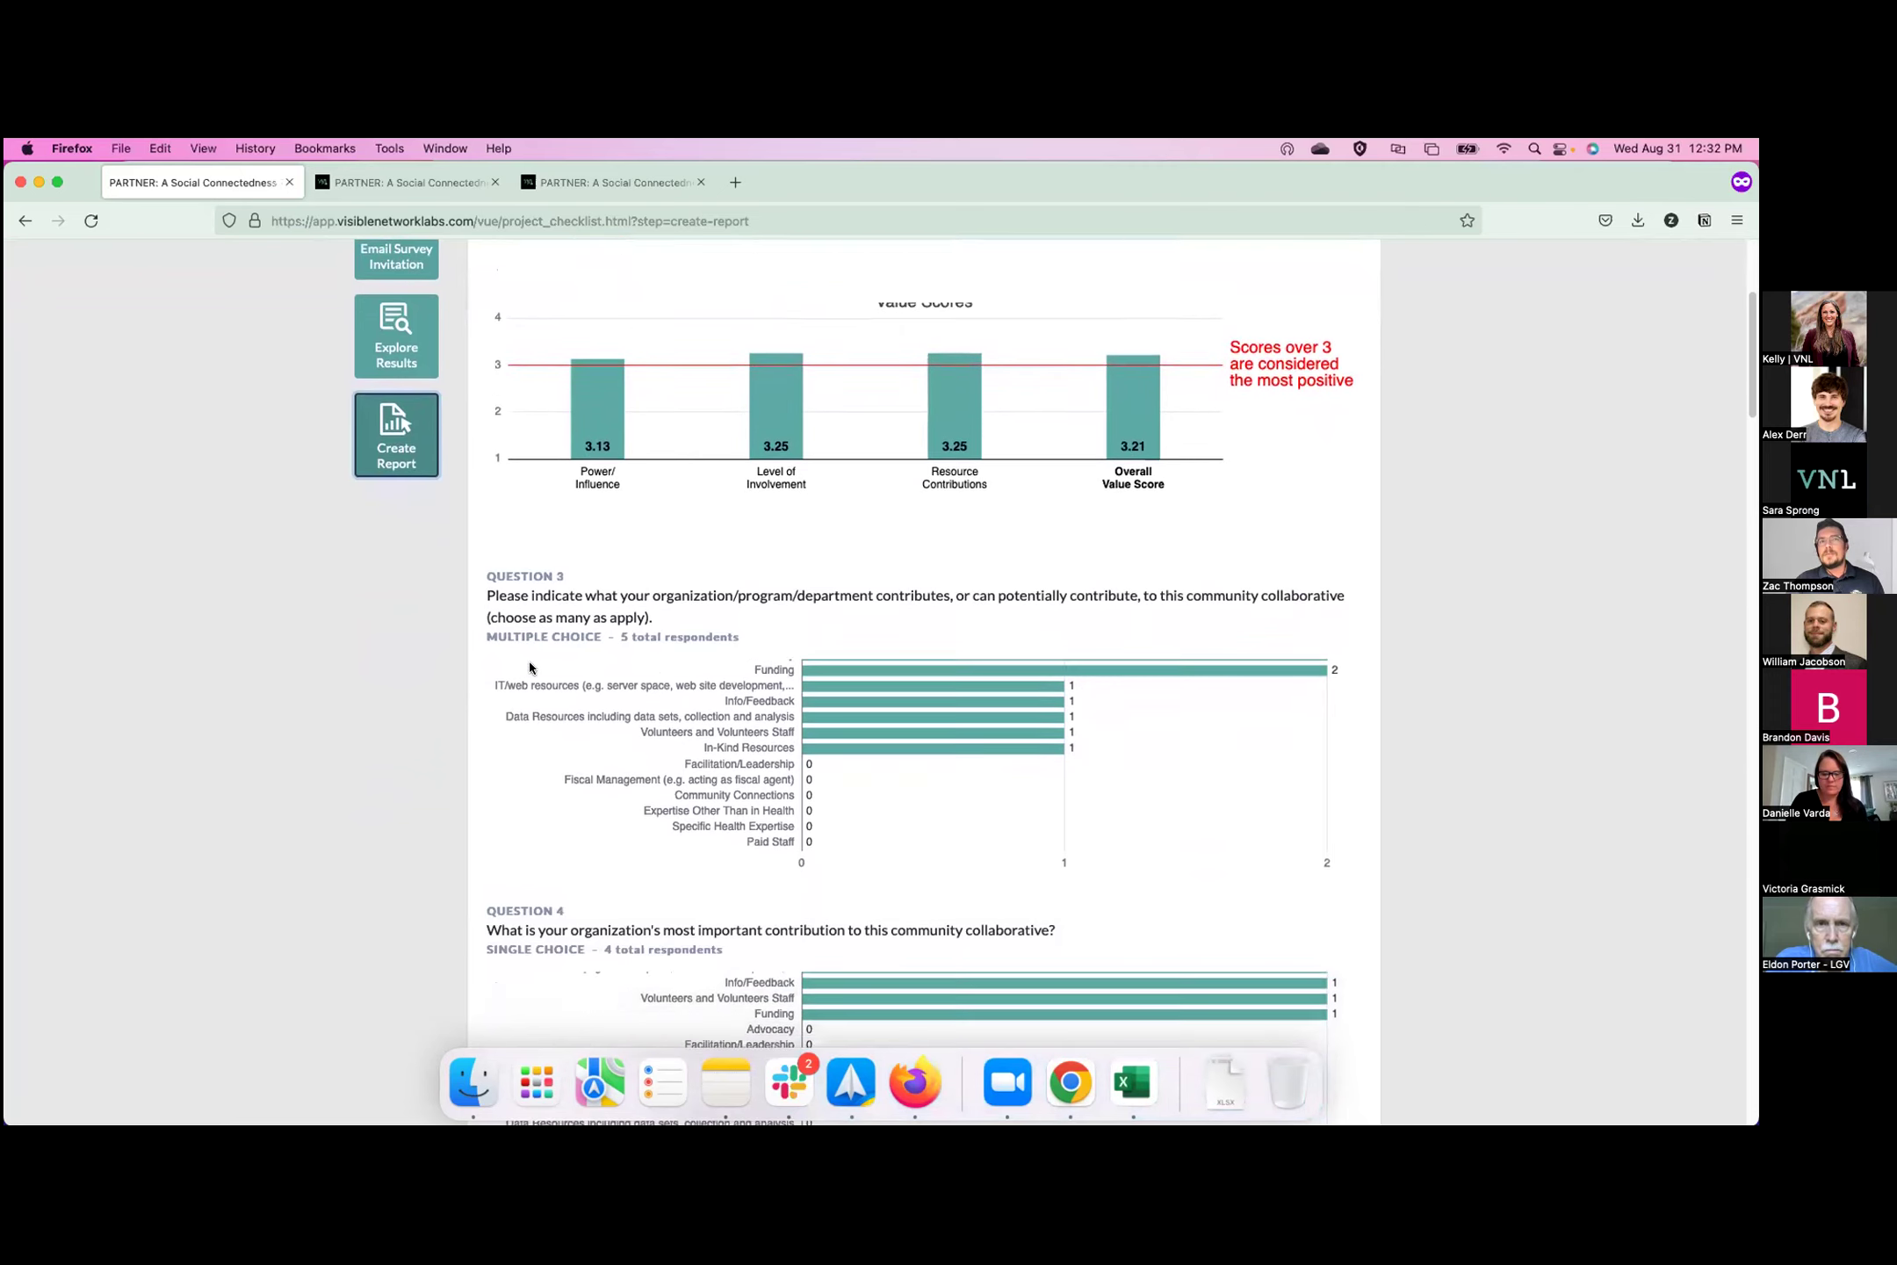
scroll(528, 661, "down", 6)
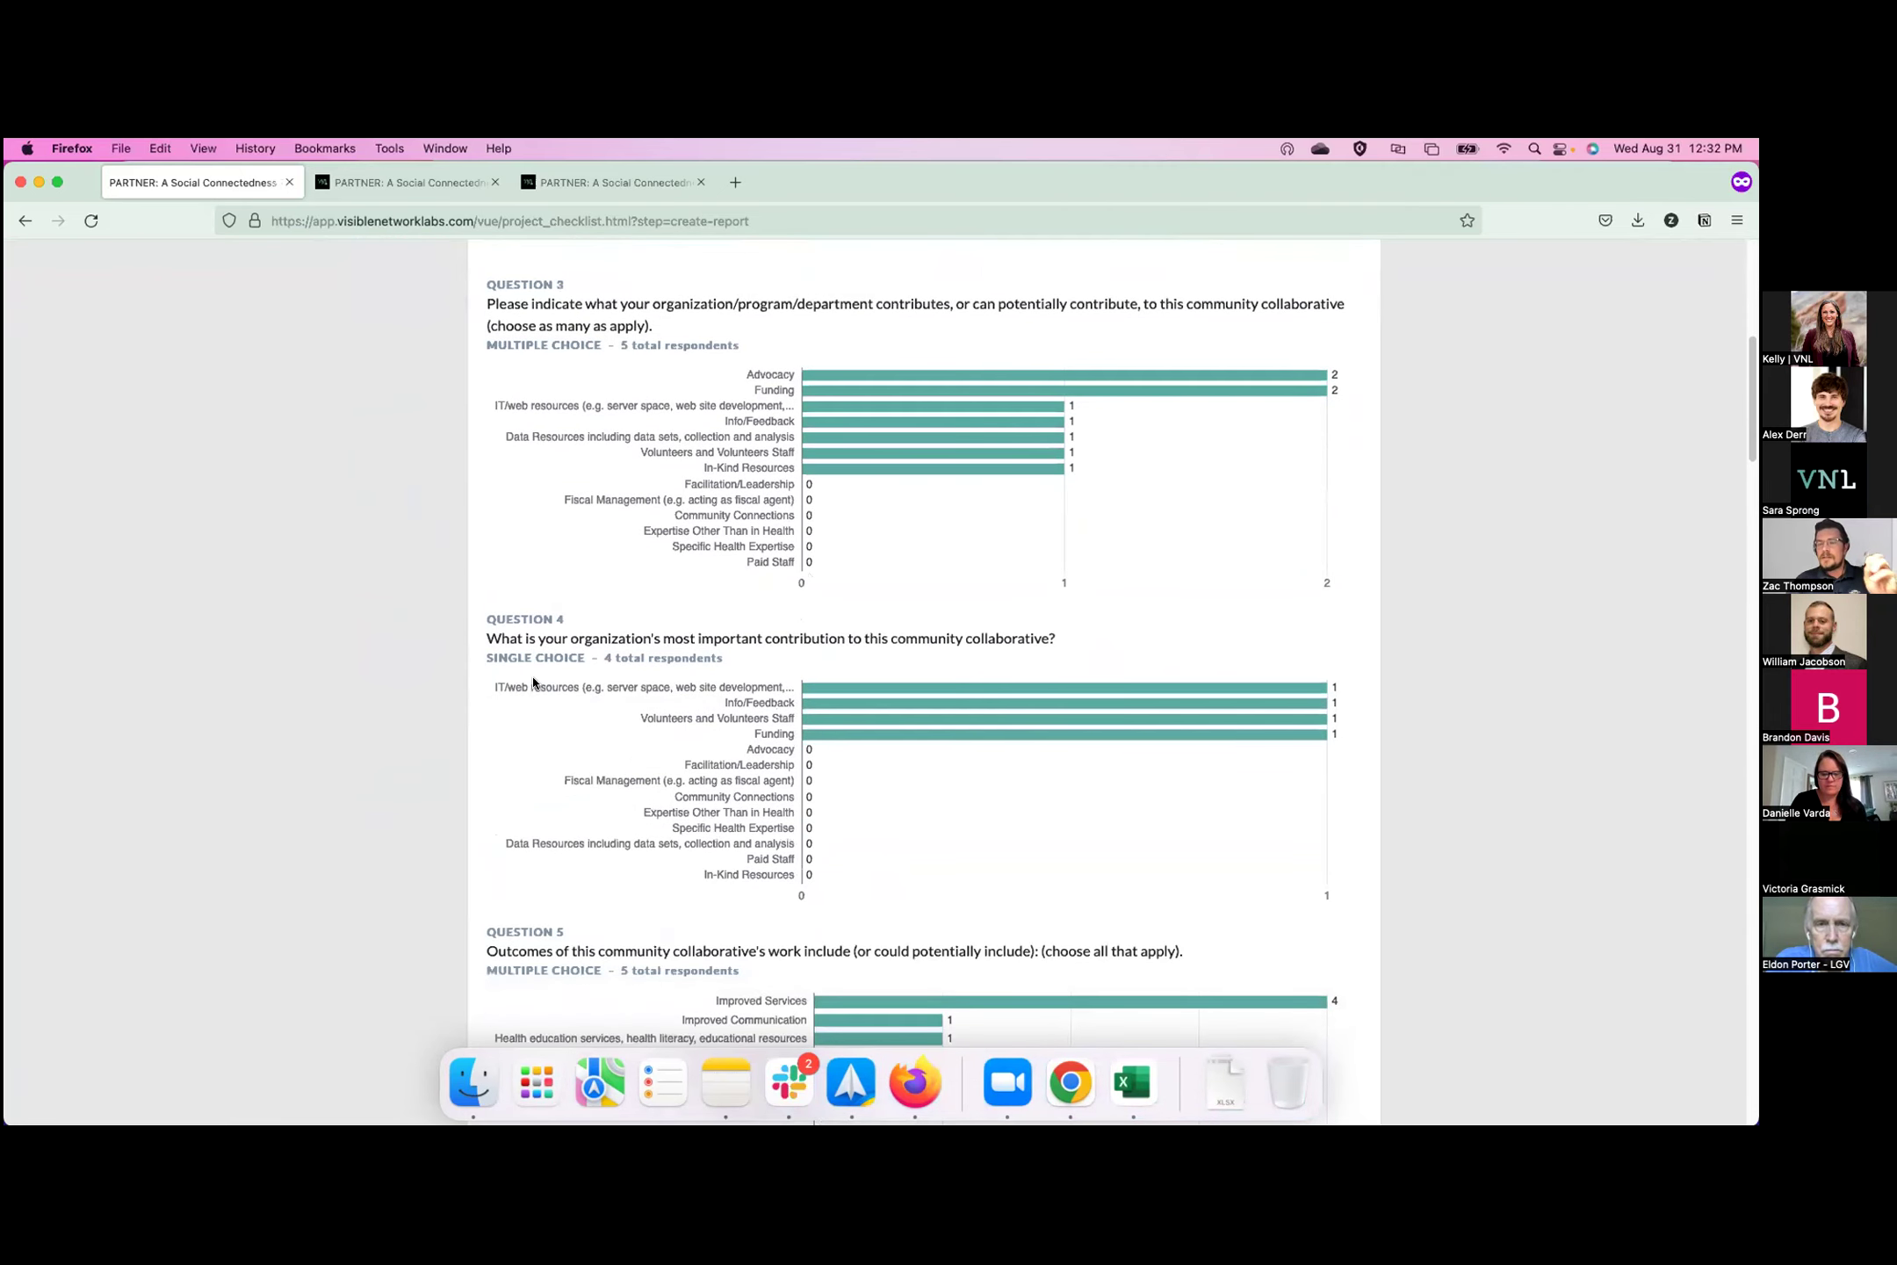
scroll(533, 685, "down", 1)
scroll(535, 679, "down", 1)
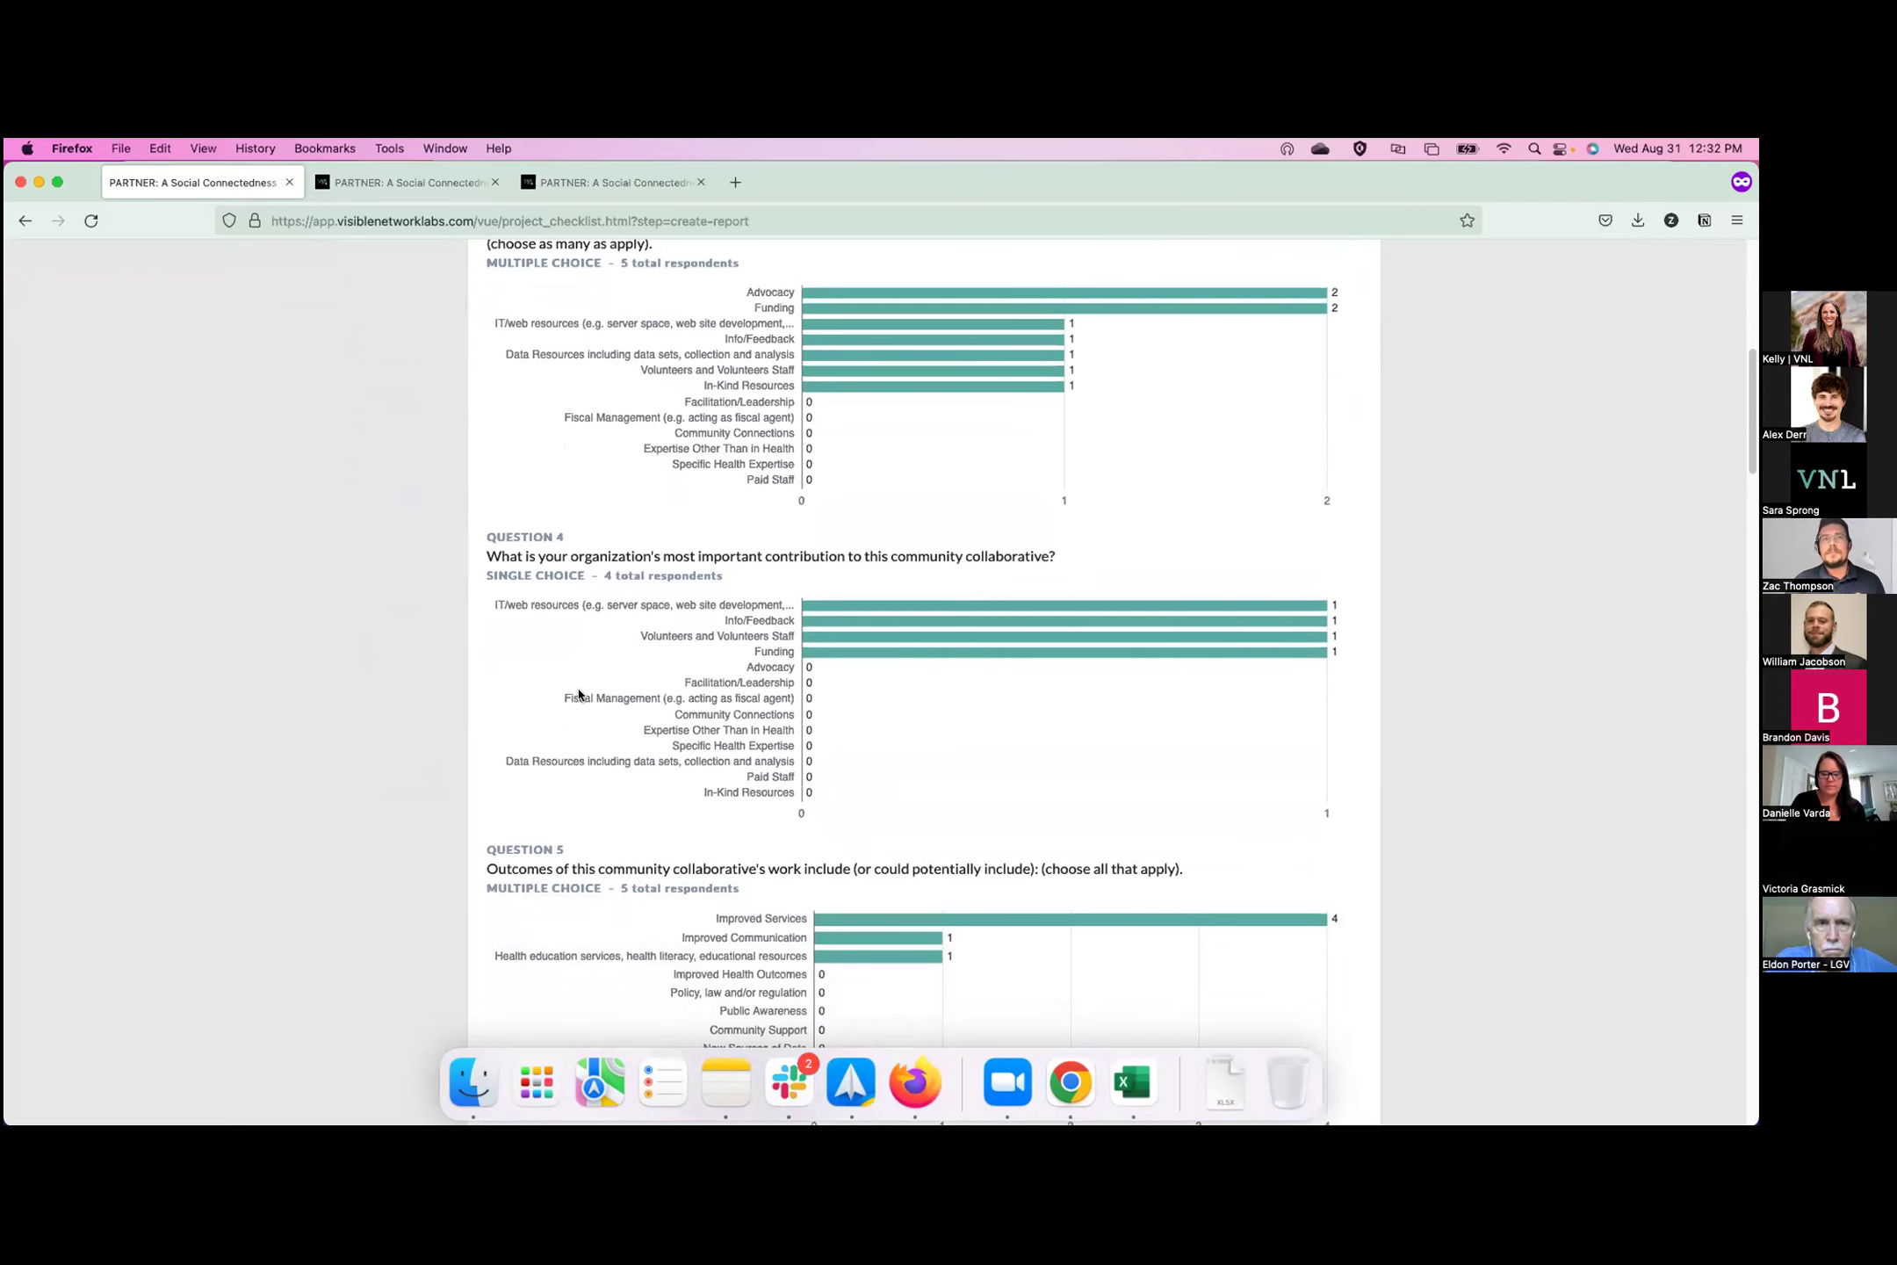
scroll(578, 694, "down", 10)
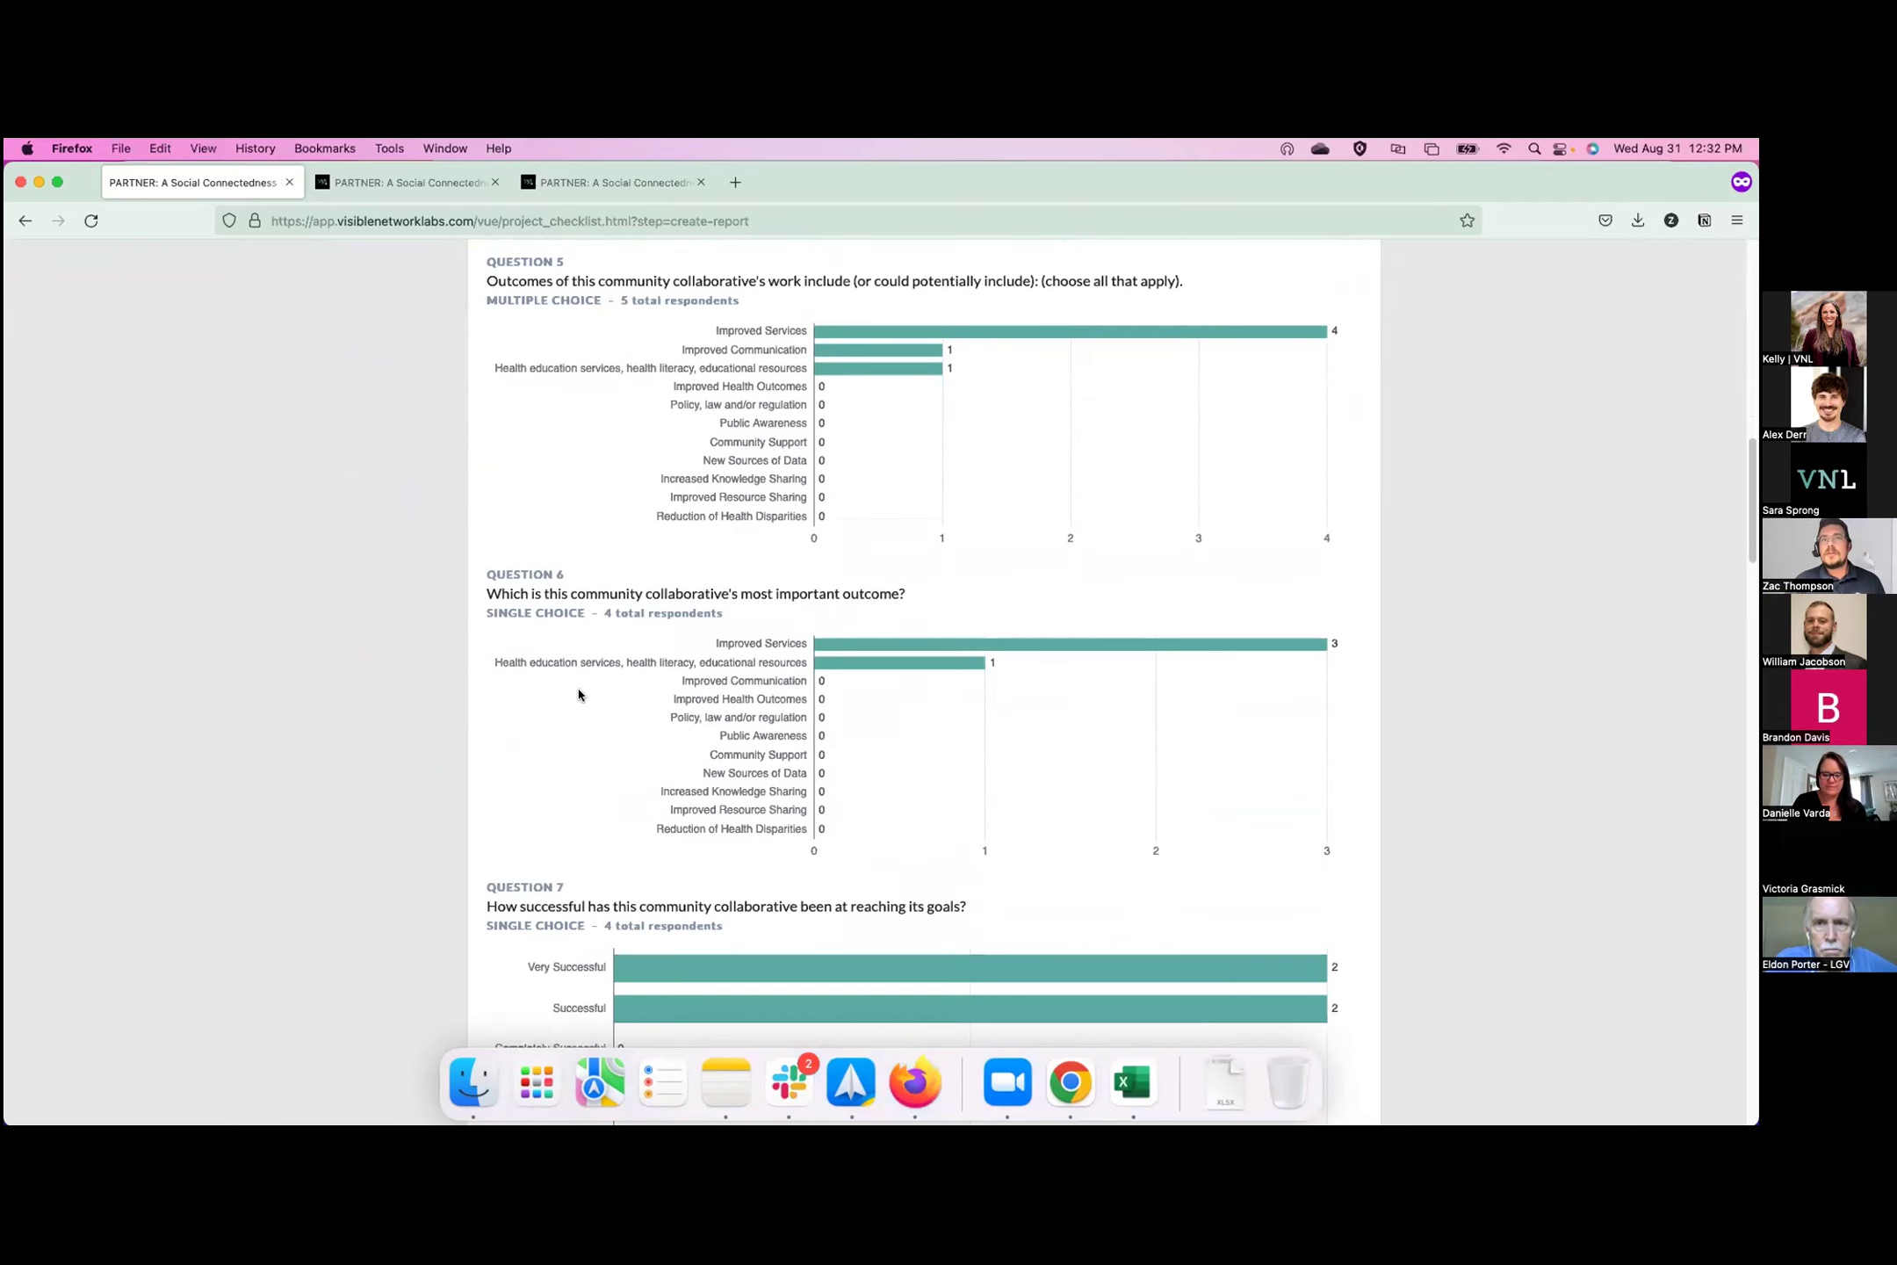
scroll(578, 693, "down", 14)
scroll(578, 689, "down", 8)
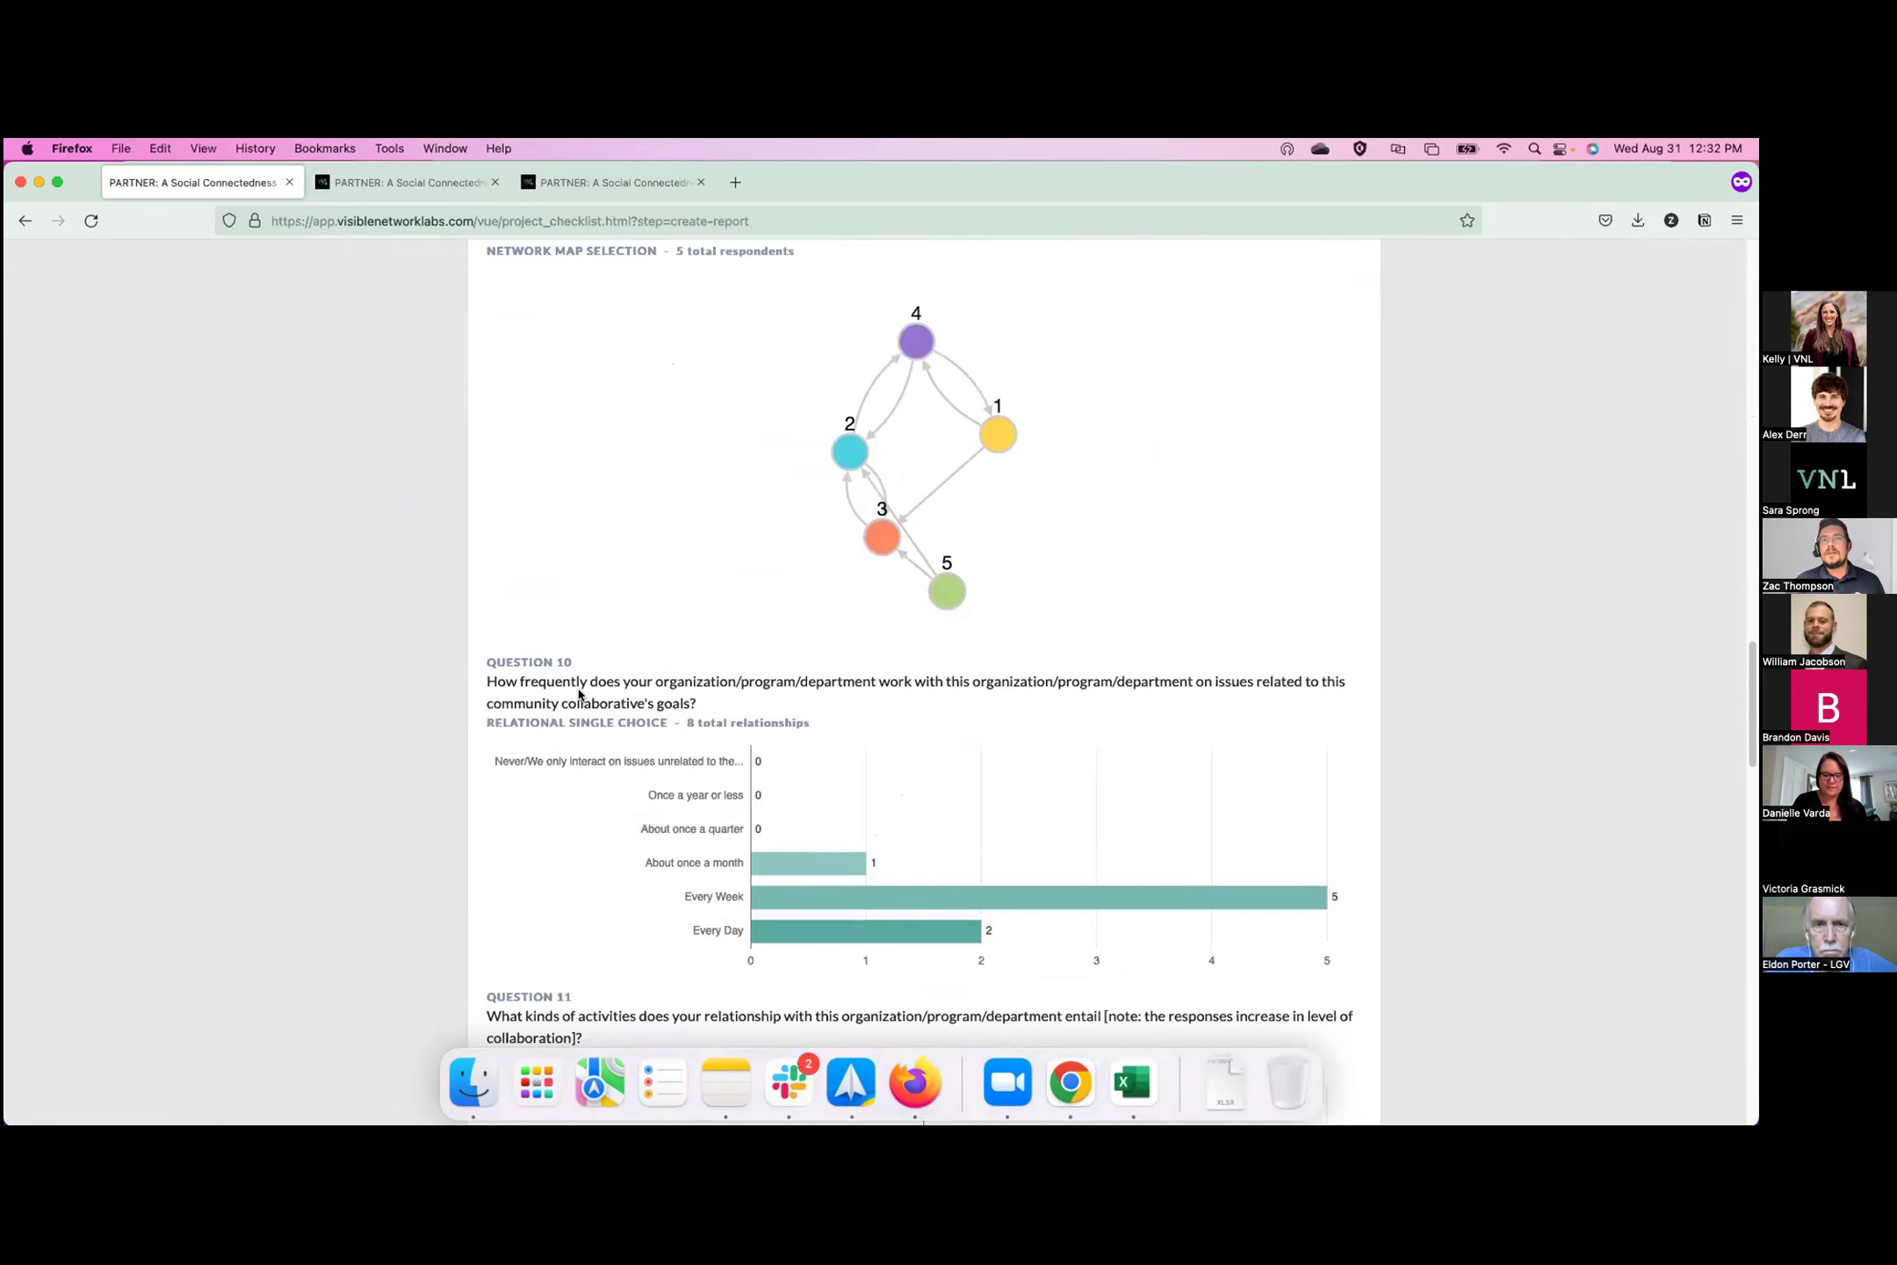
scroll(578, 694, "down", 11)
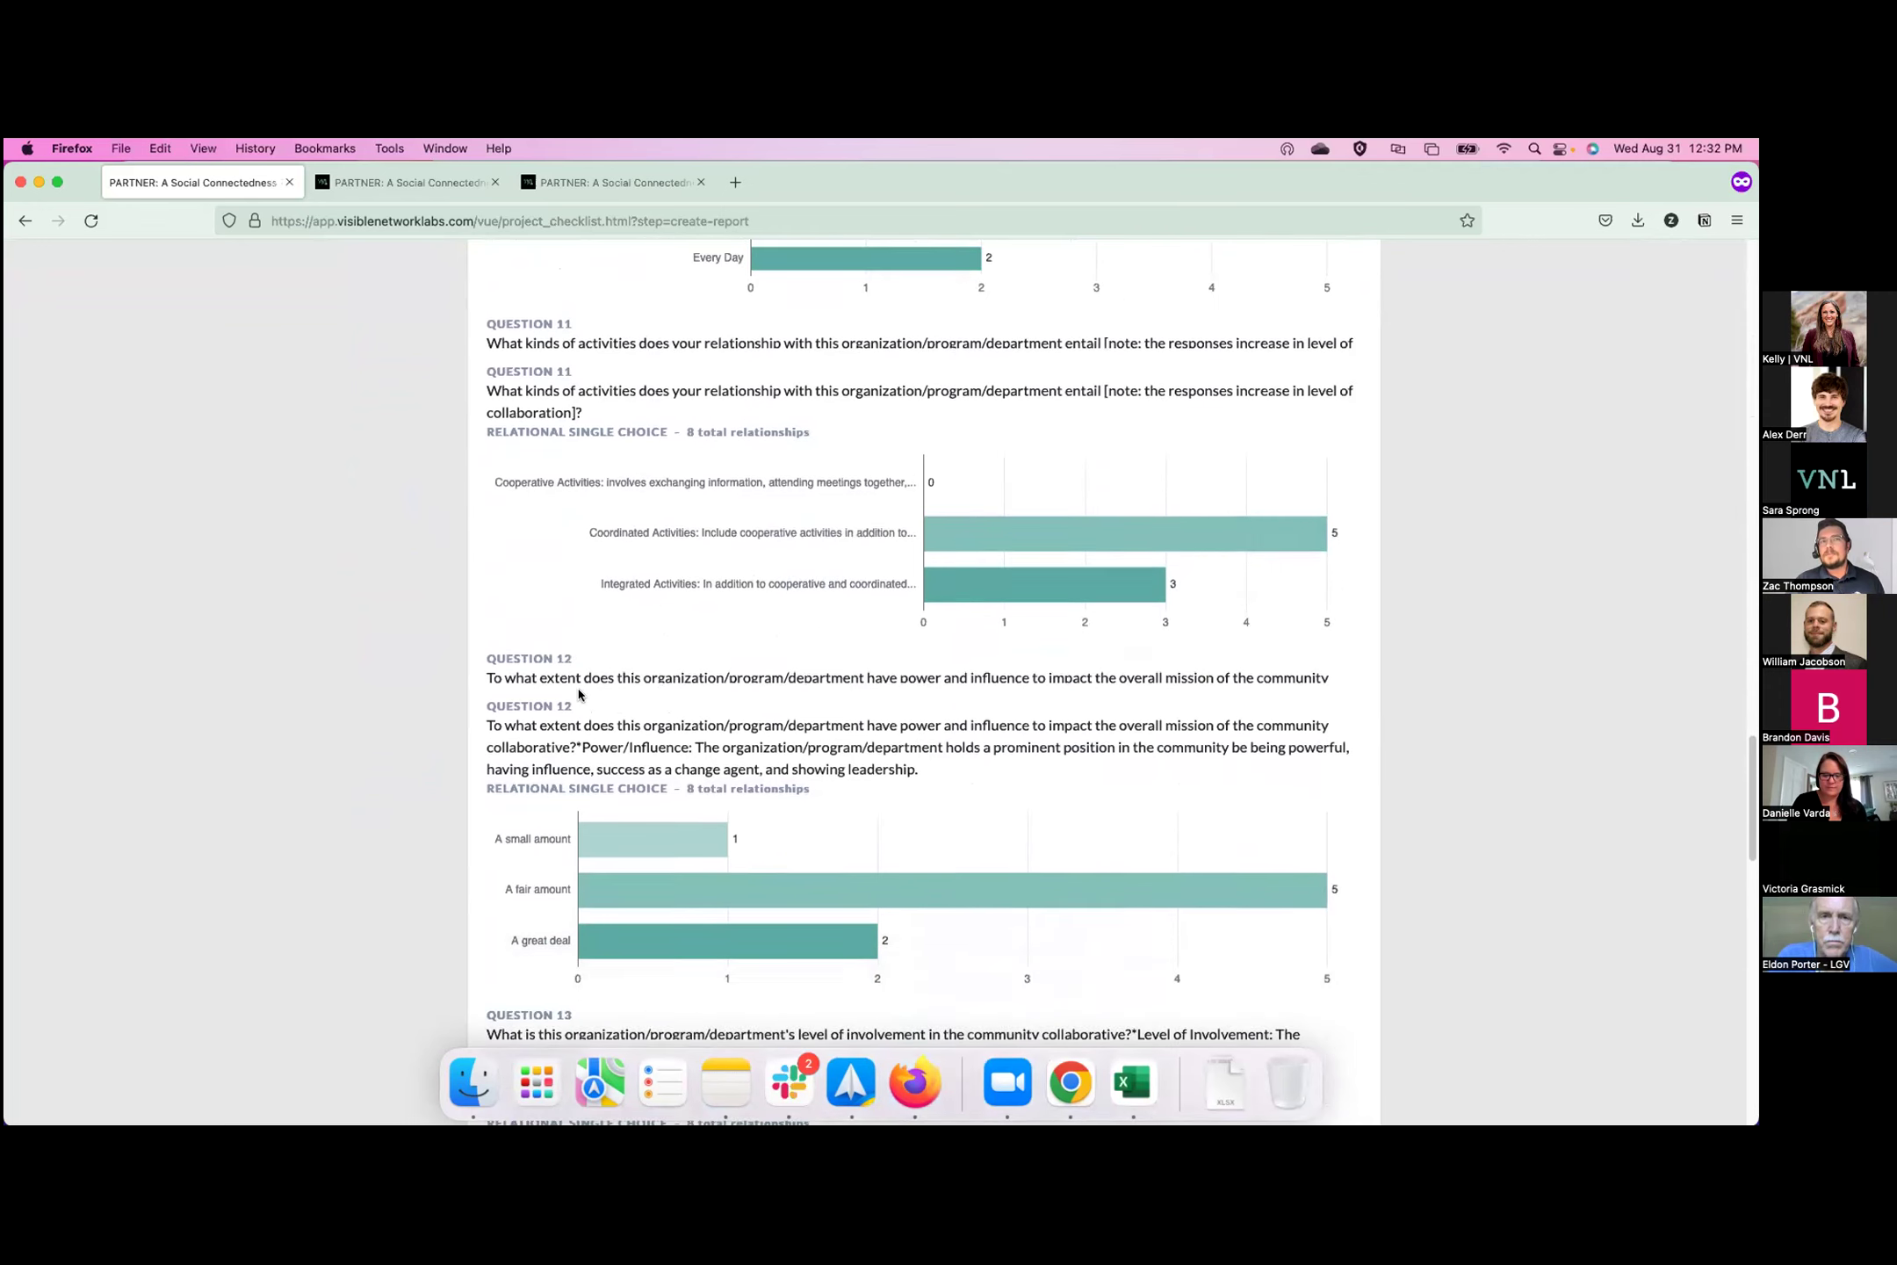
scroll(578, 694, "down", 4)
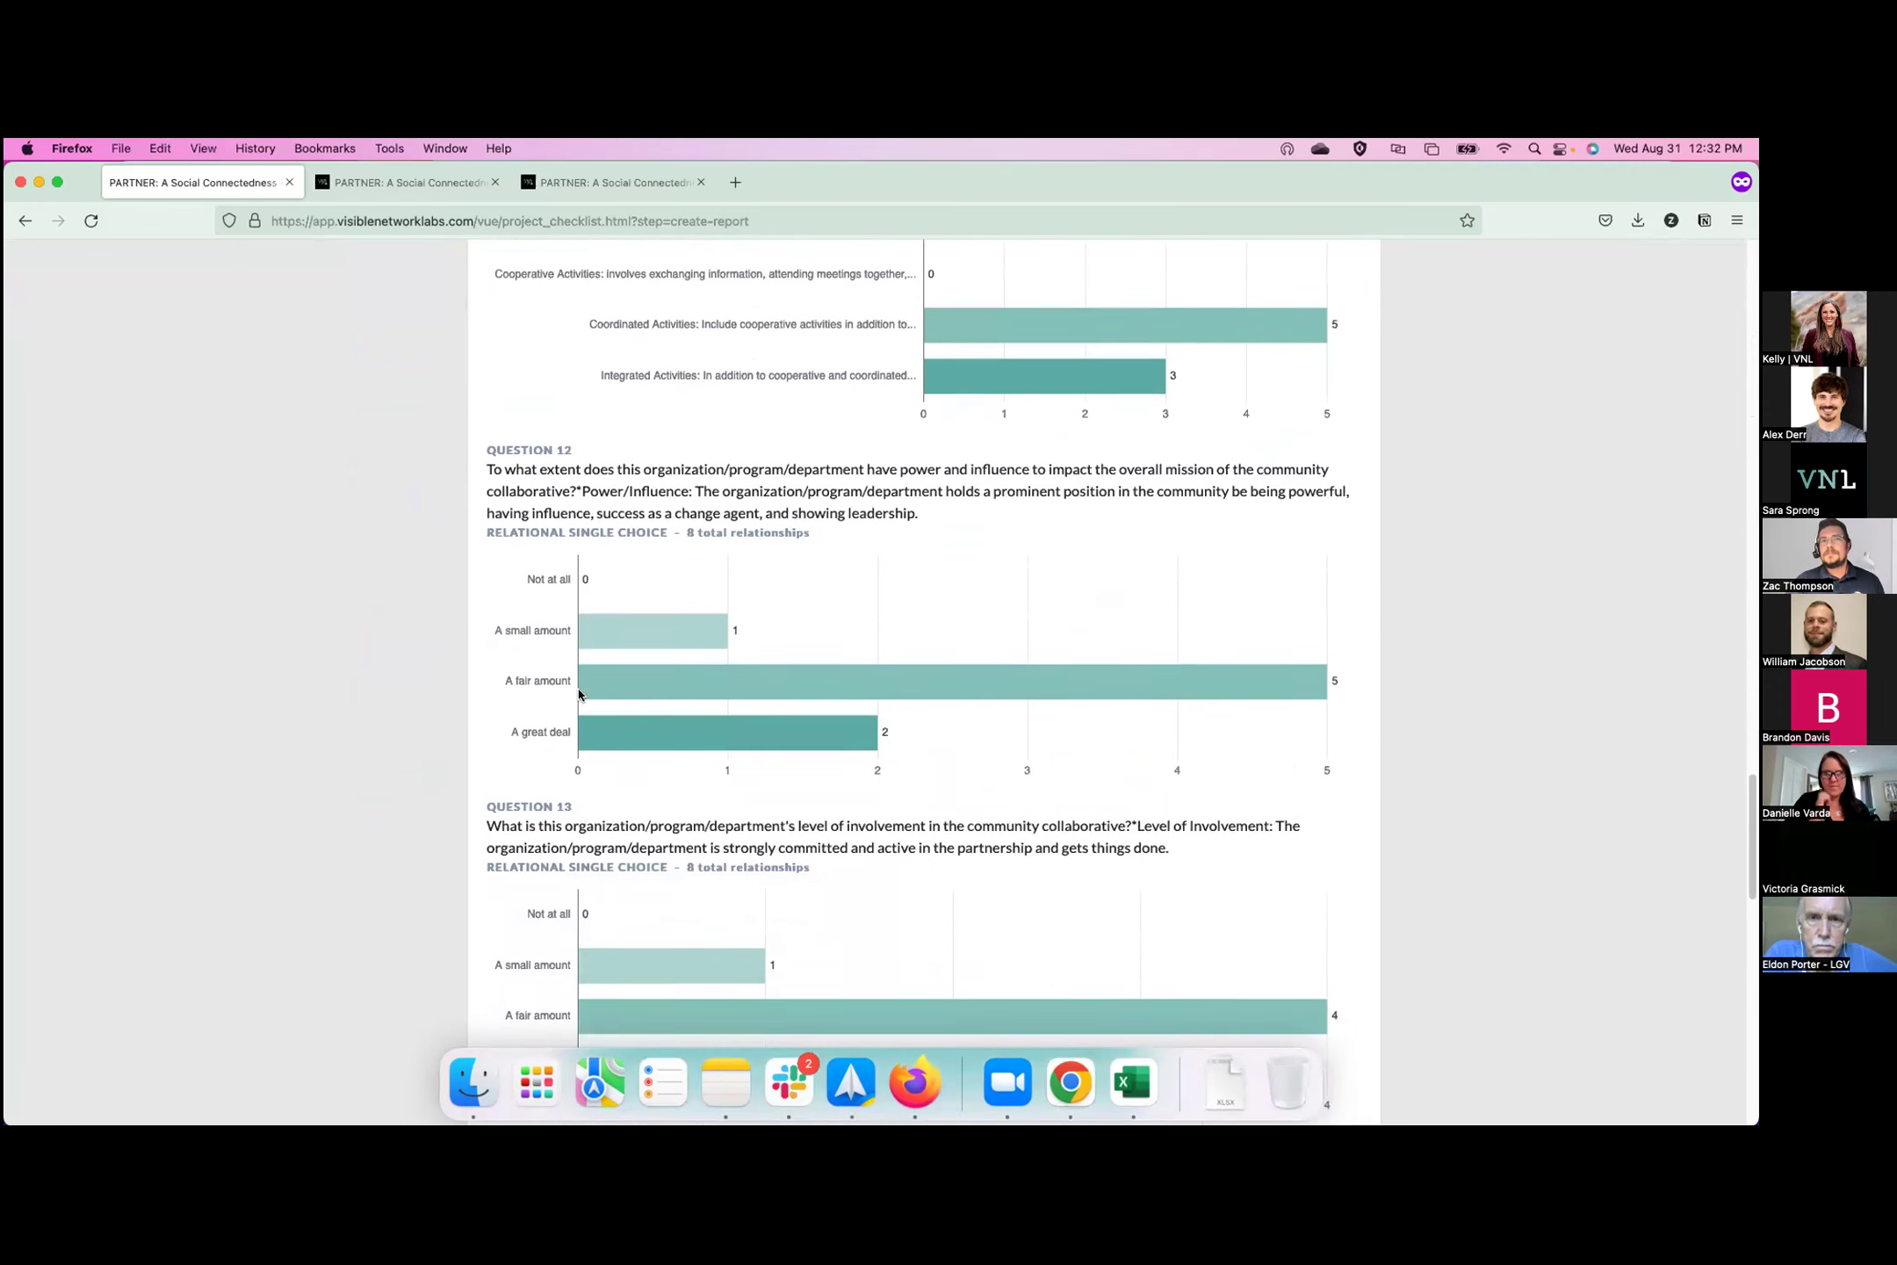
scroll(578, 694, "down", 3)
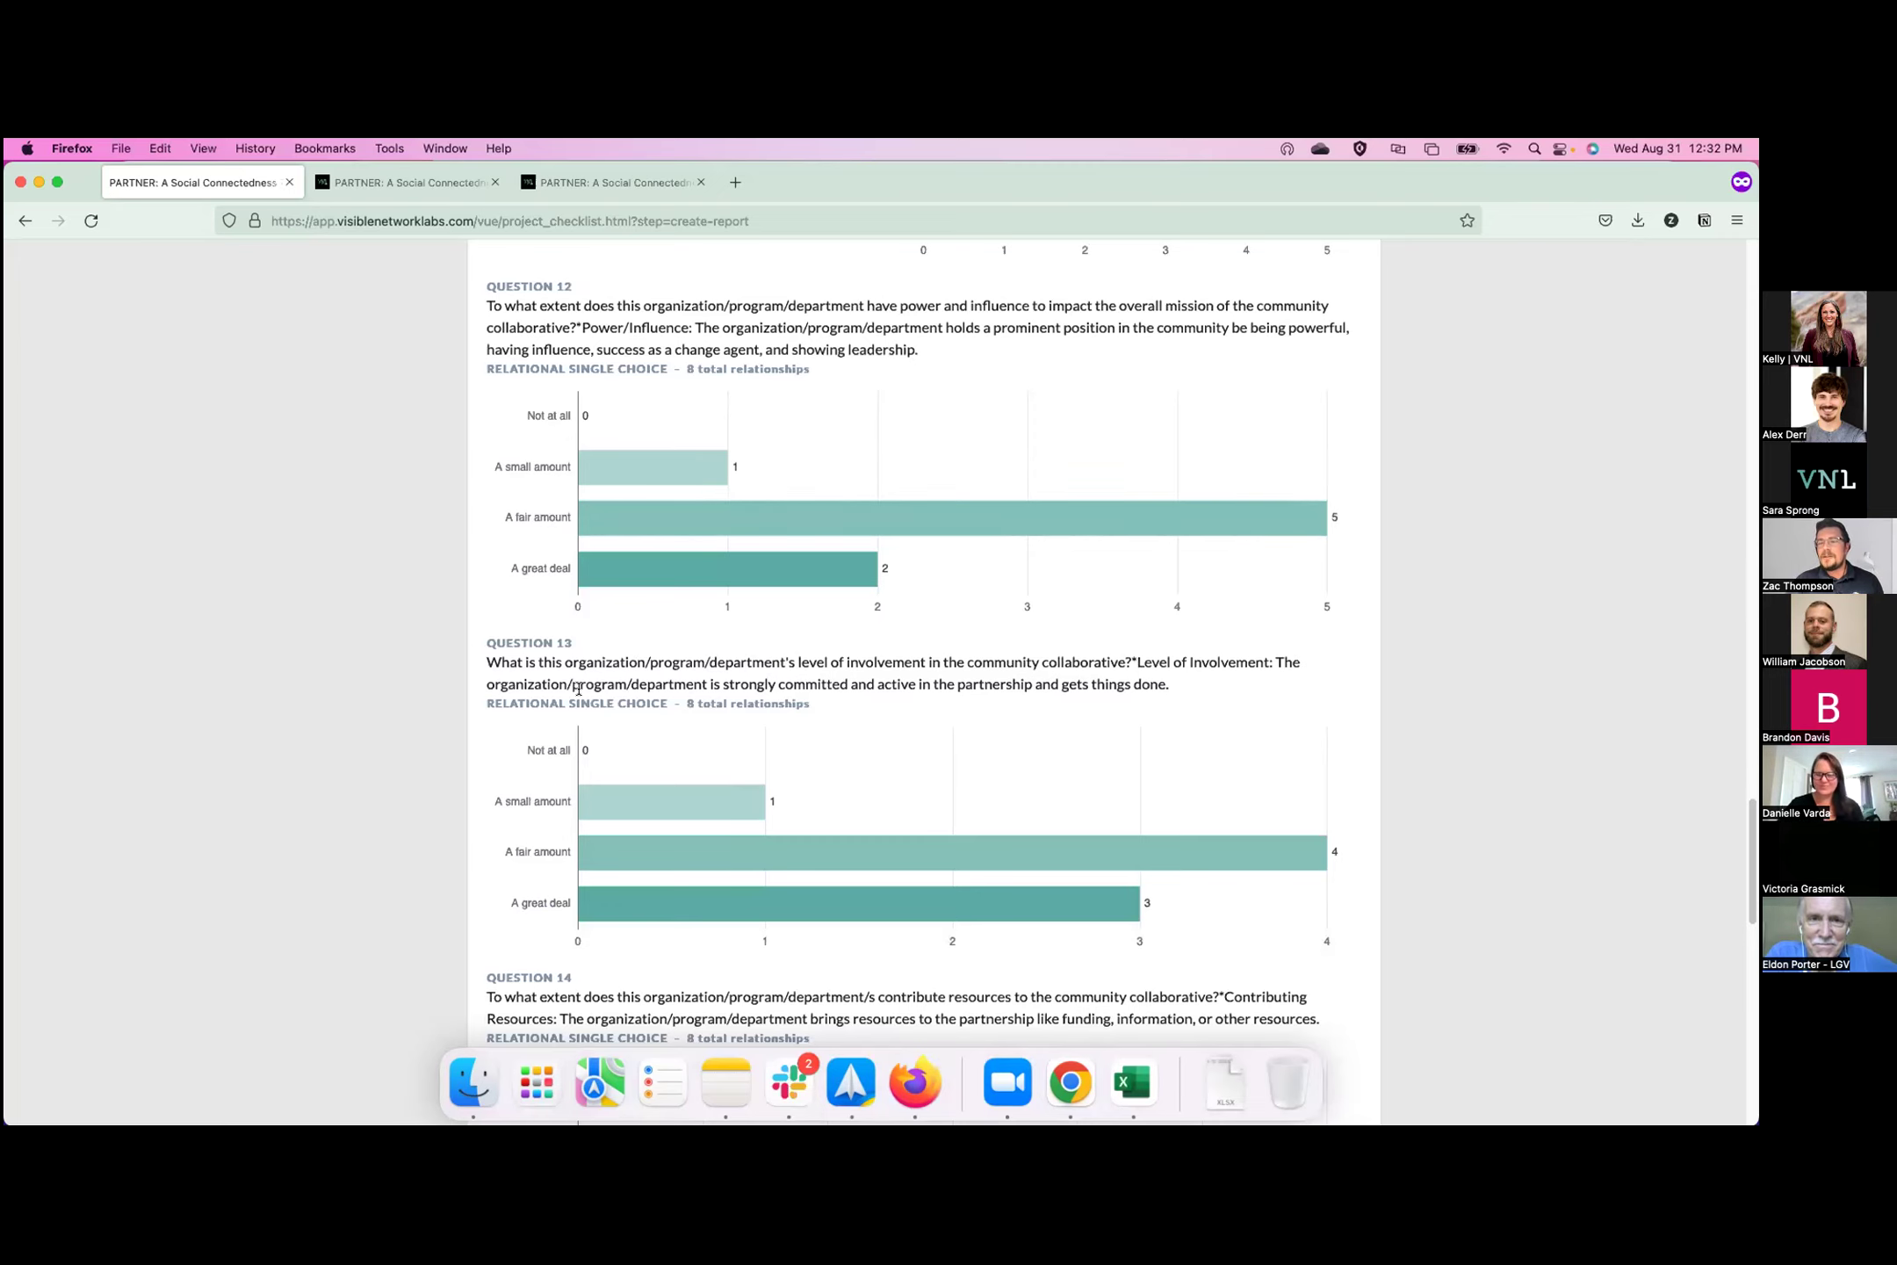
scroll(686, 627, "down", 5)
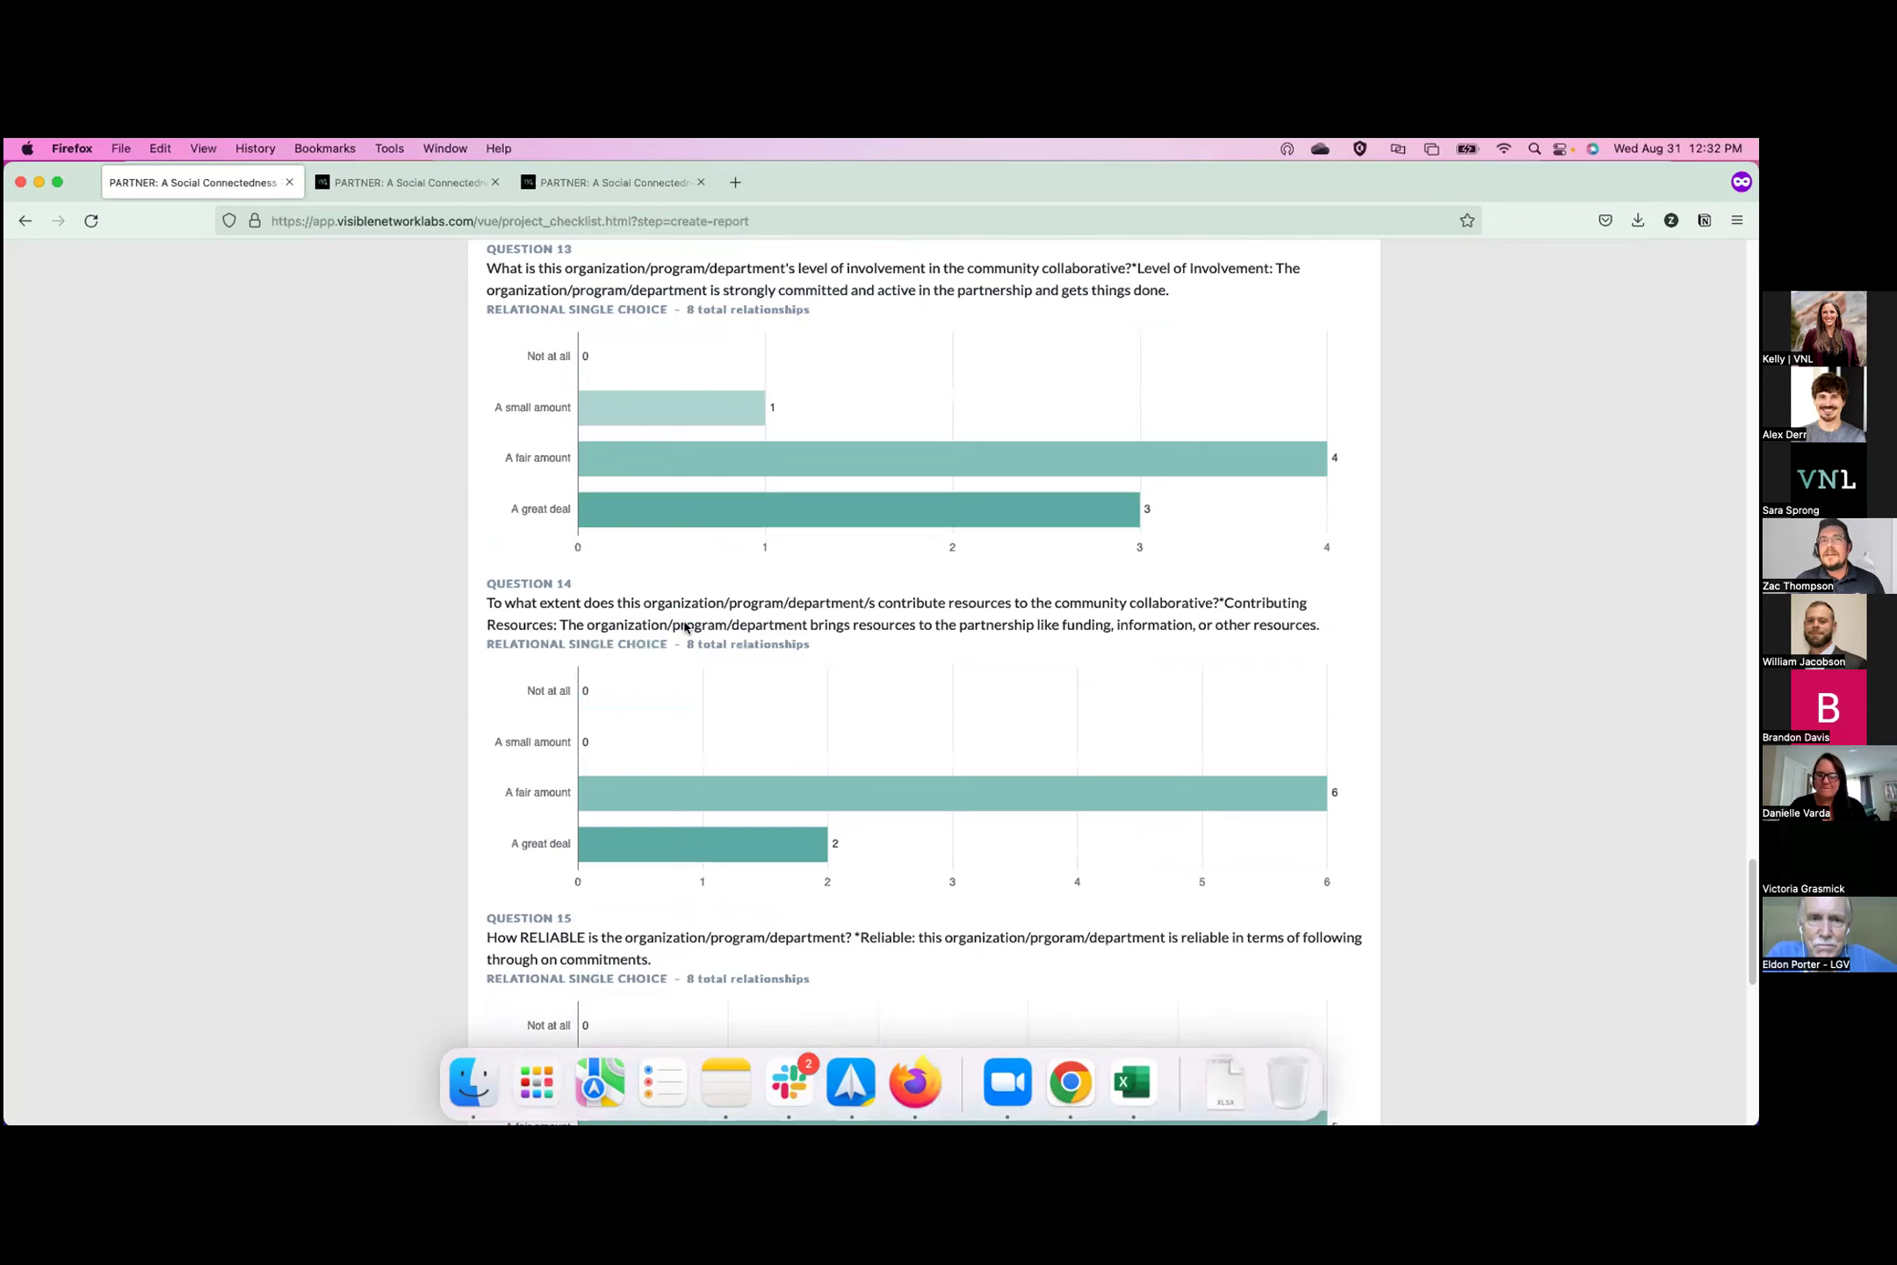
scroll(686, 627, "down", 1)
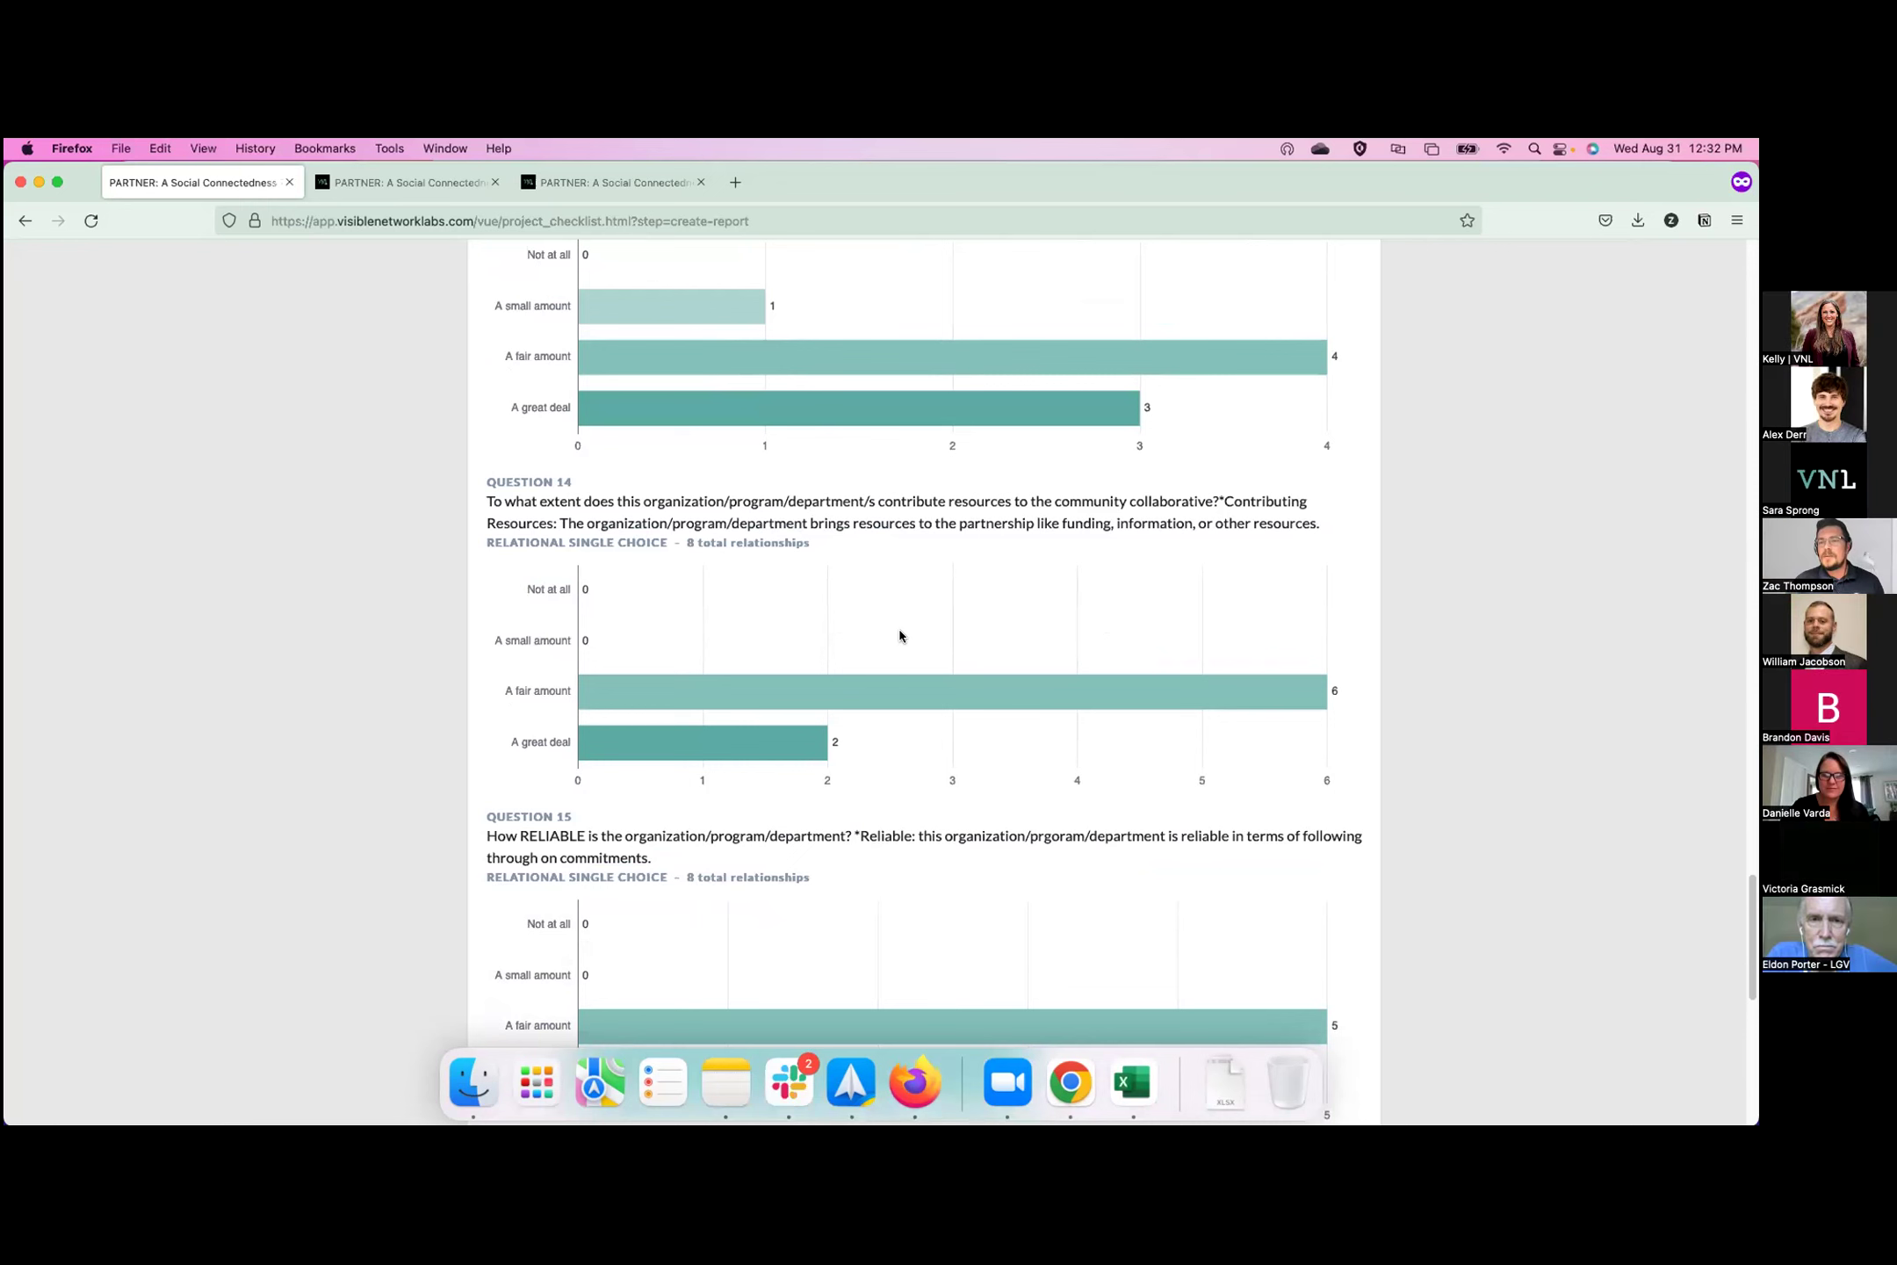
scroll(899, 635, "down", 1)
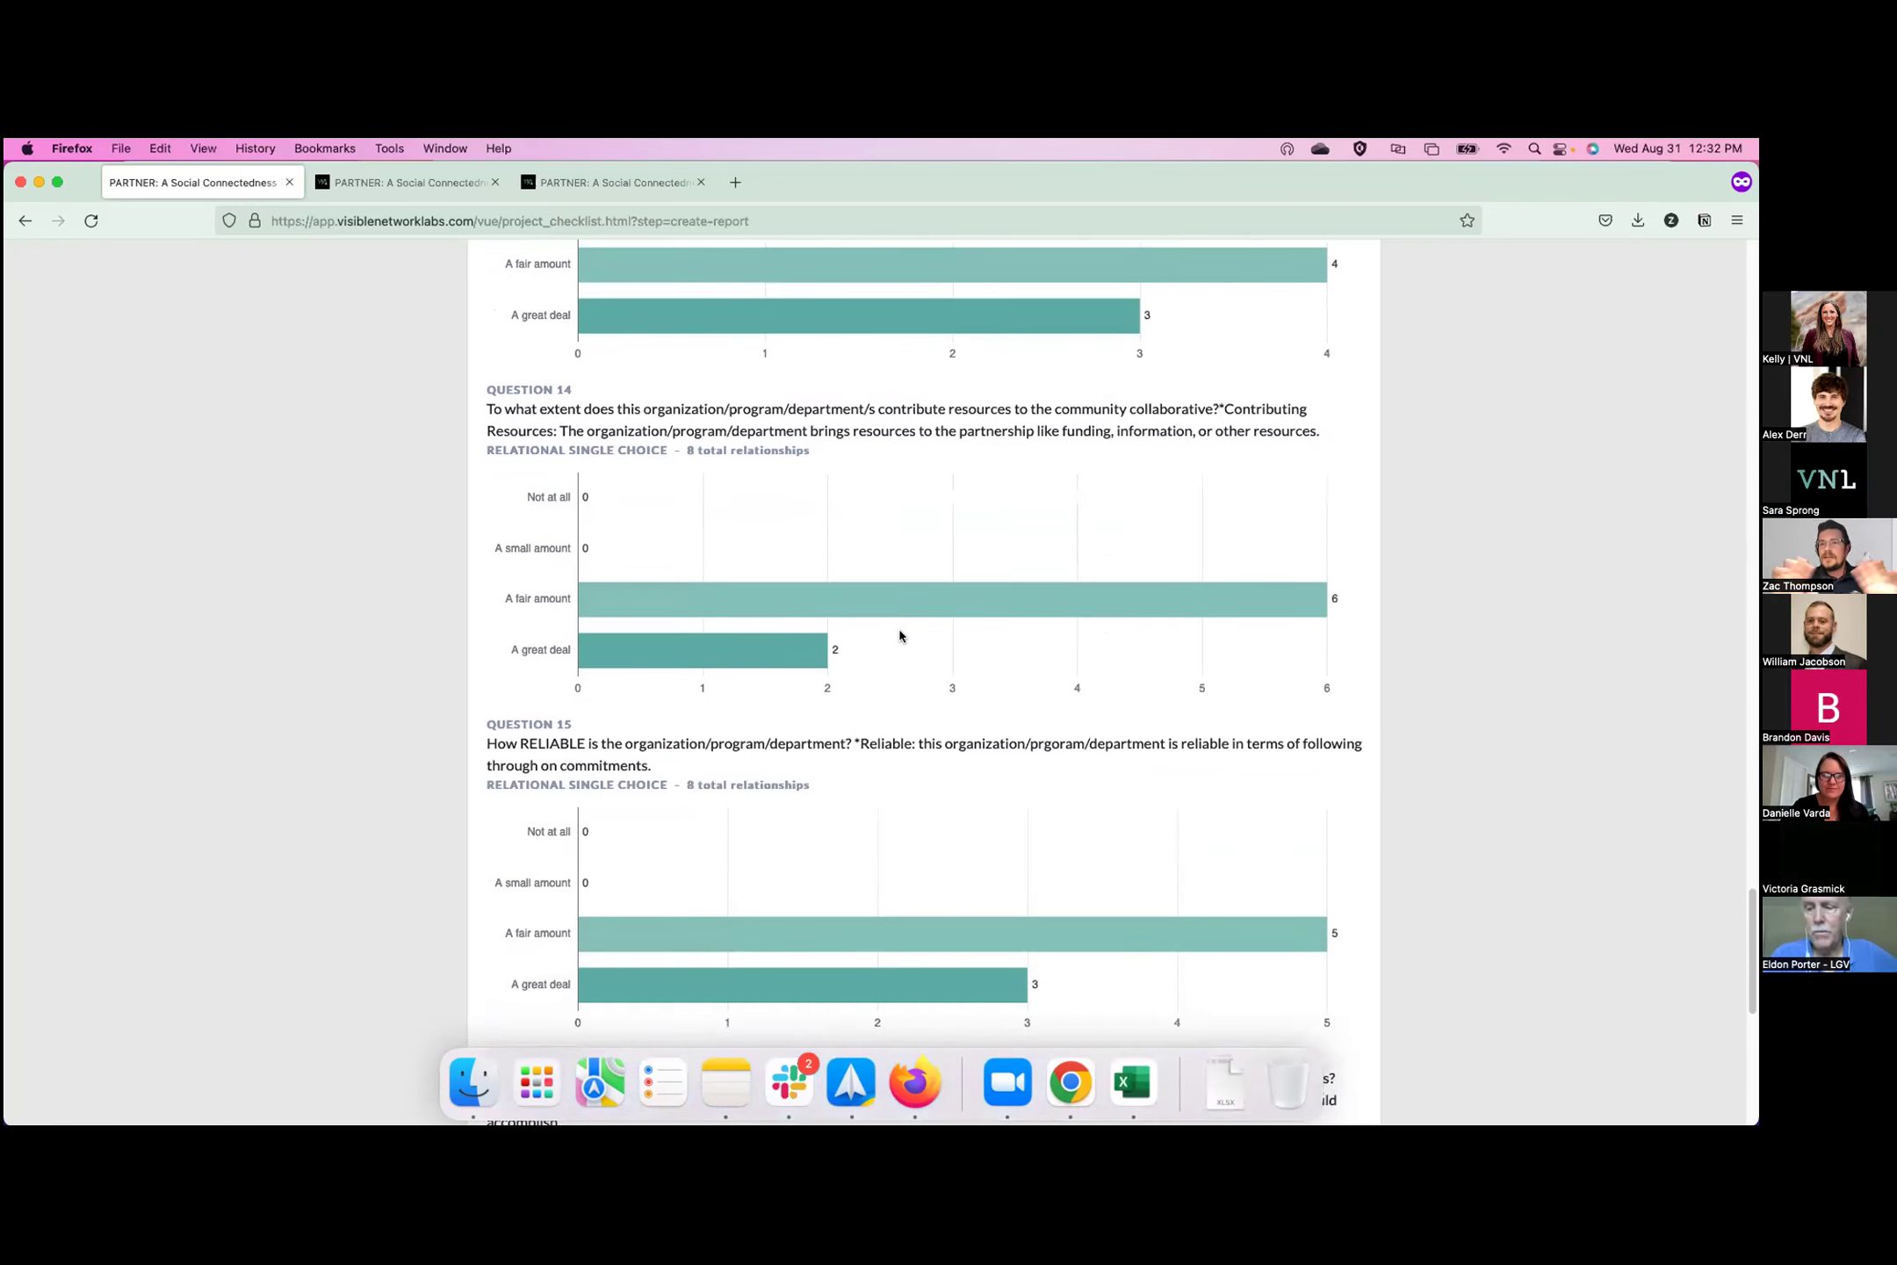
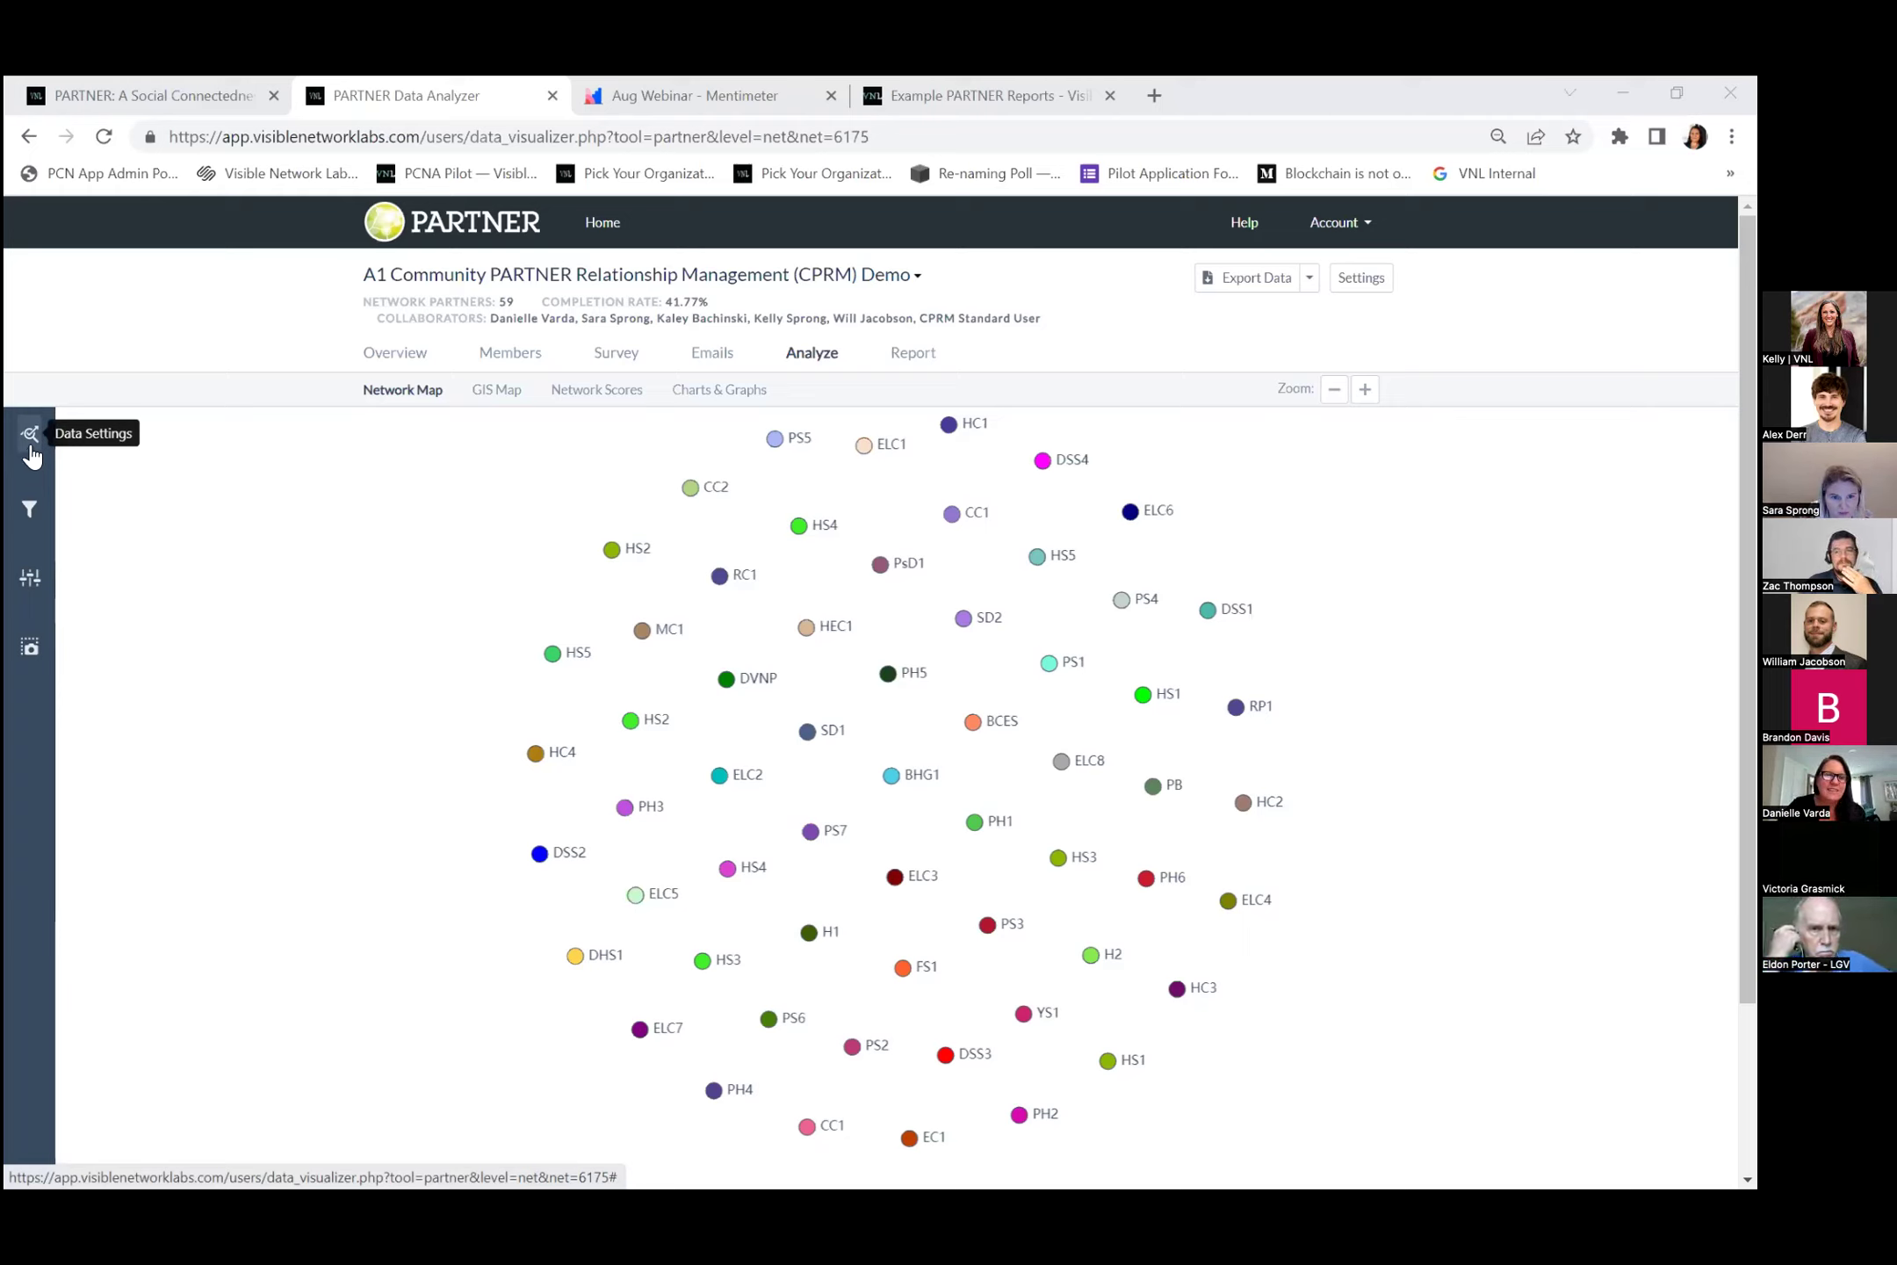
left_click(30, 448)
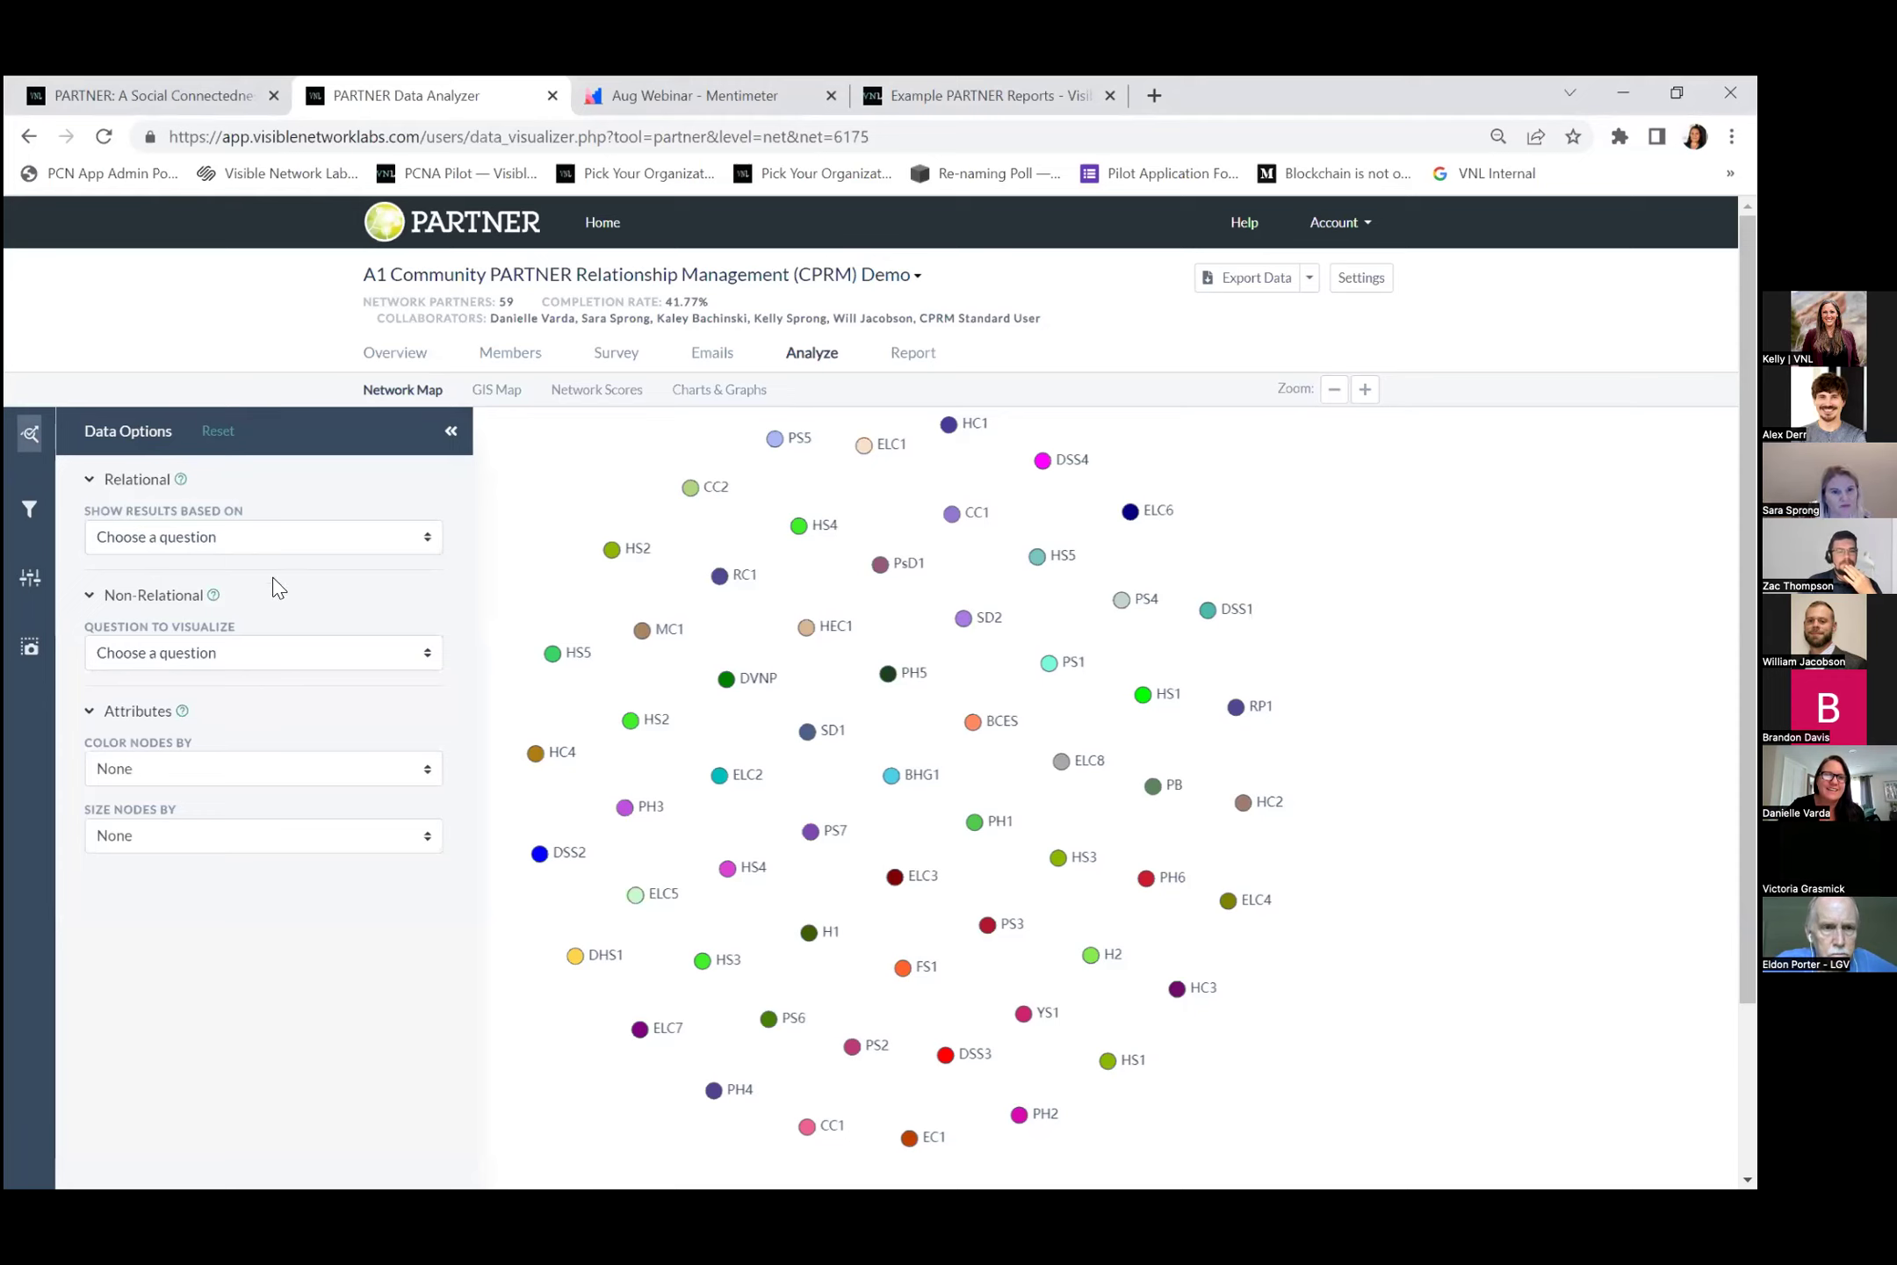
left_click(90, 485)
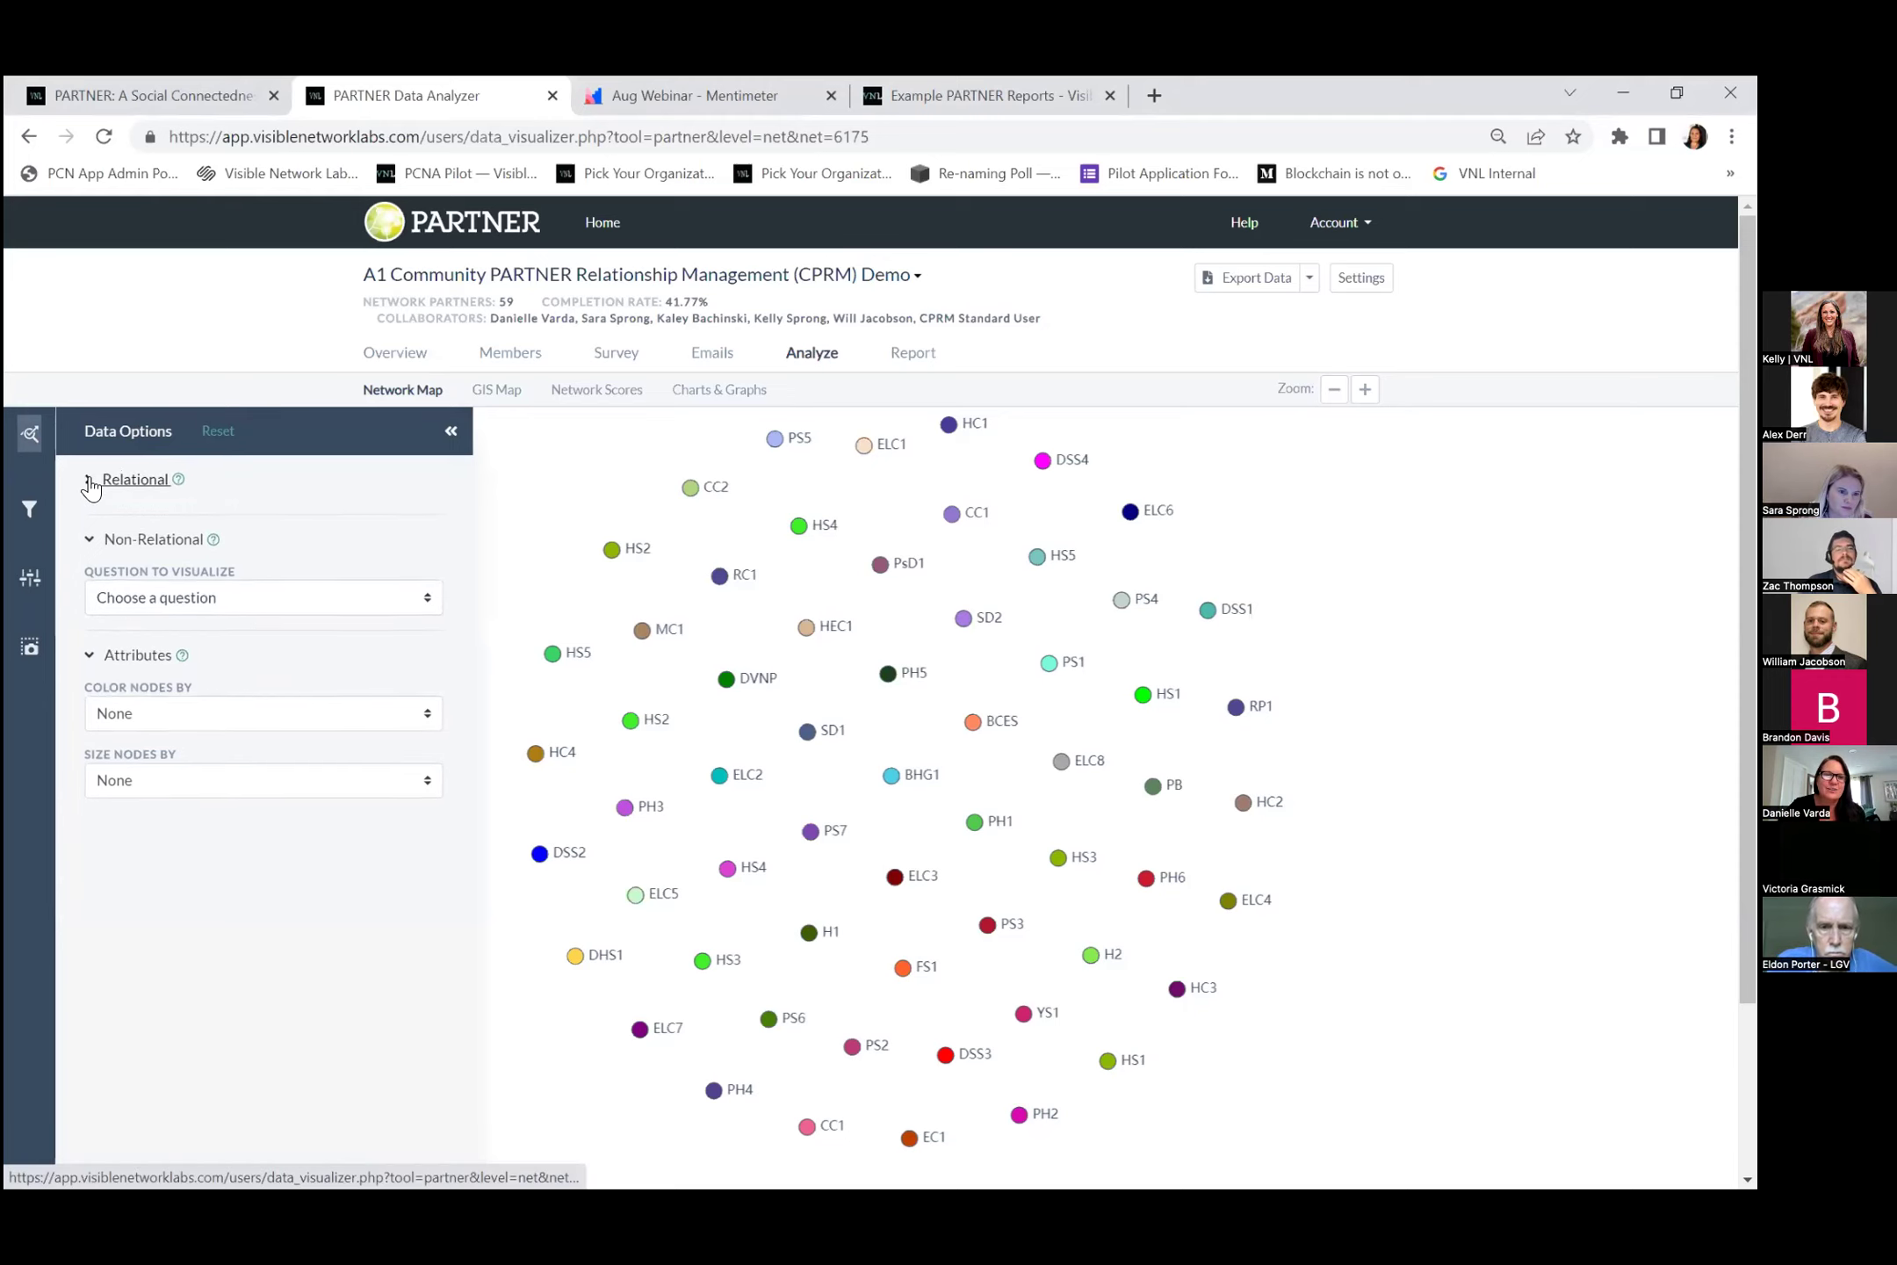
left_click(92, 526)
left_click(89, 577)
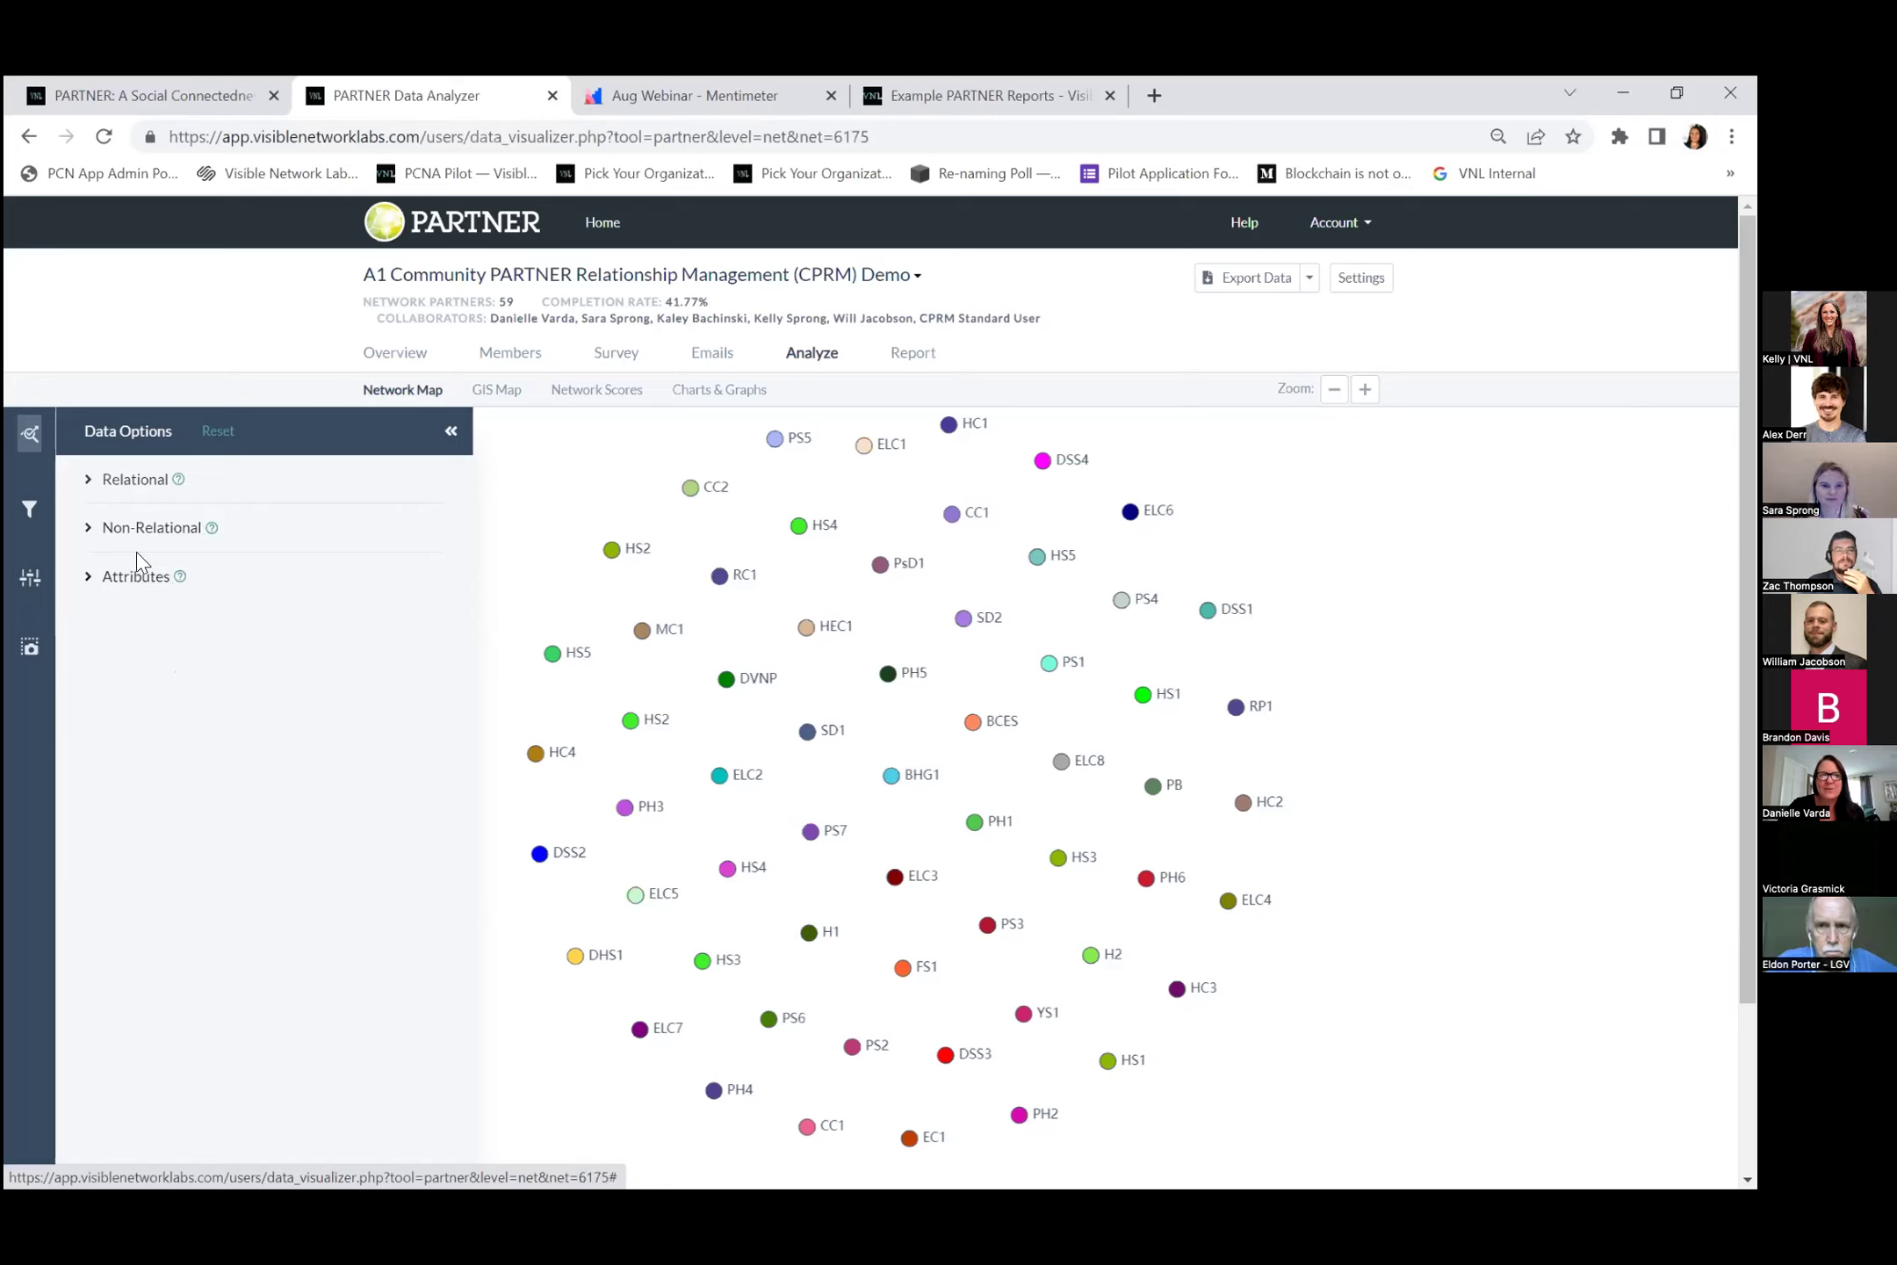
left_click(31, 509)
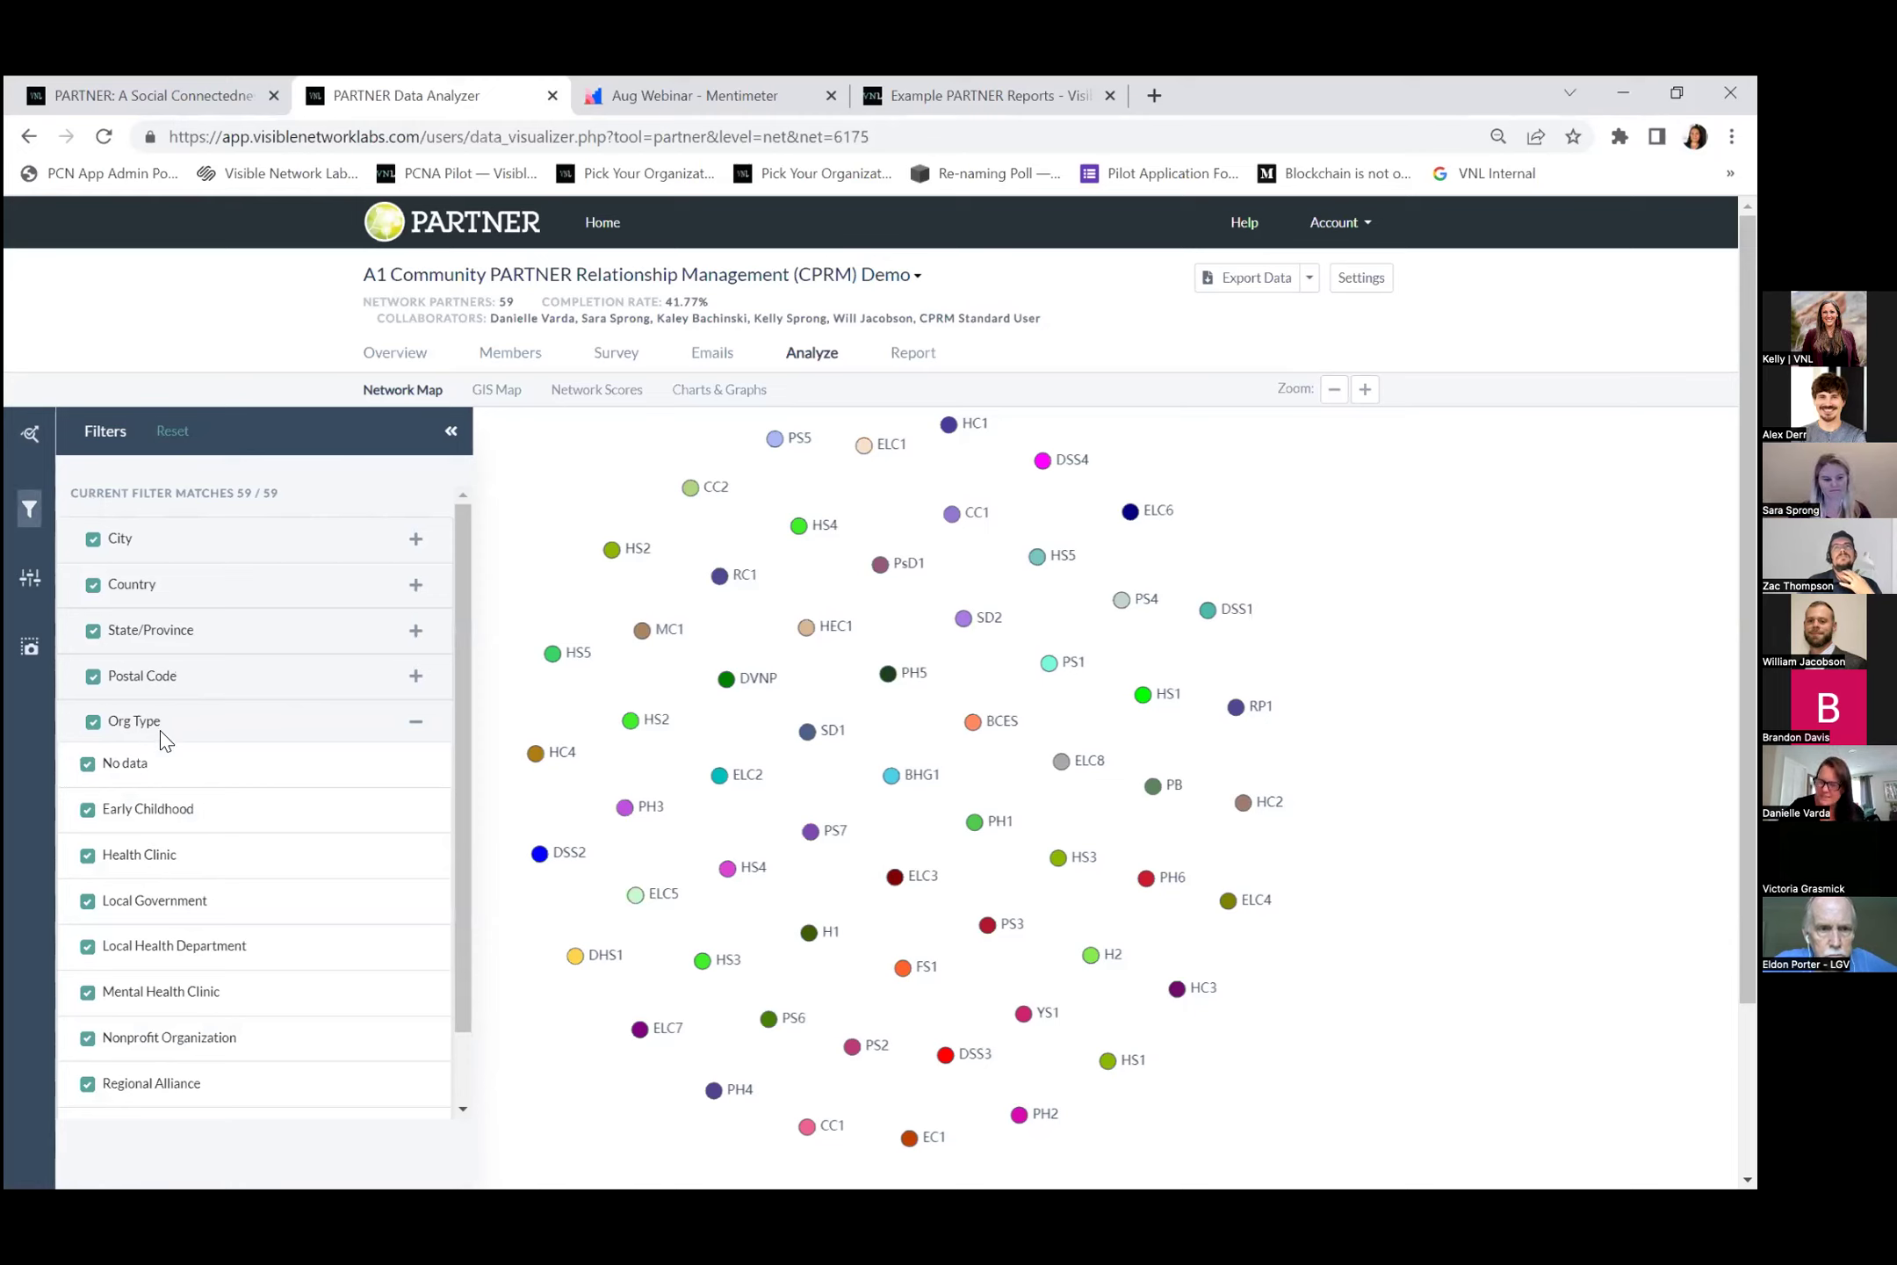
left_click(31, 512)
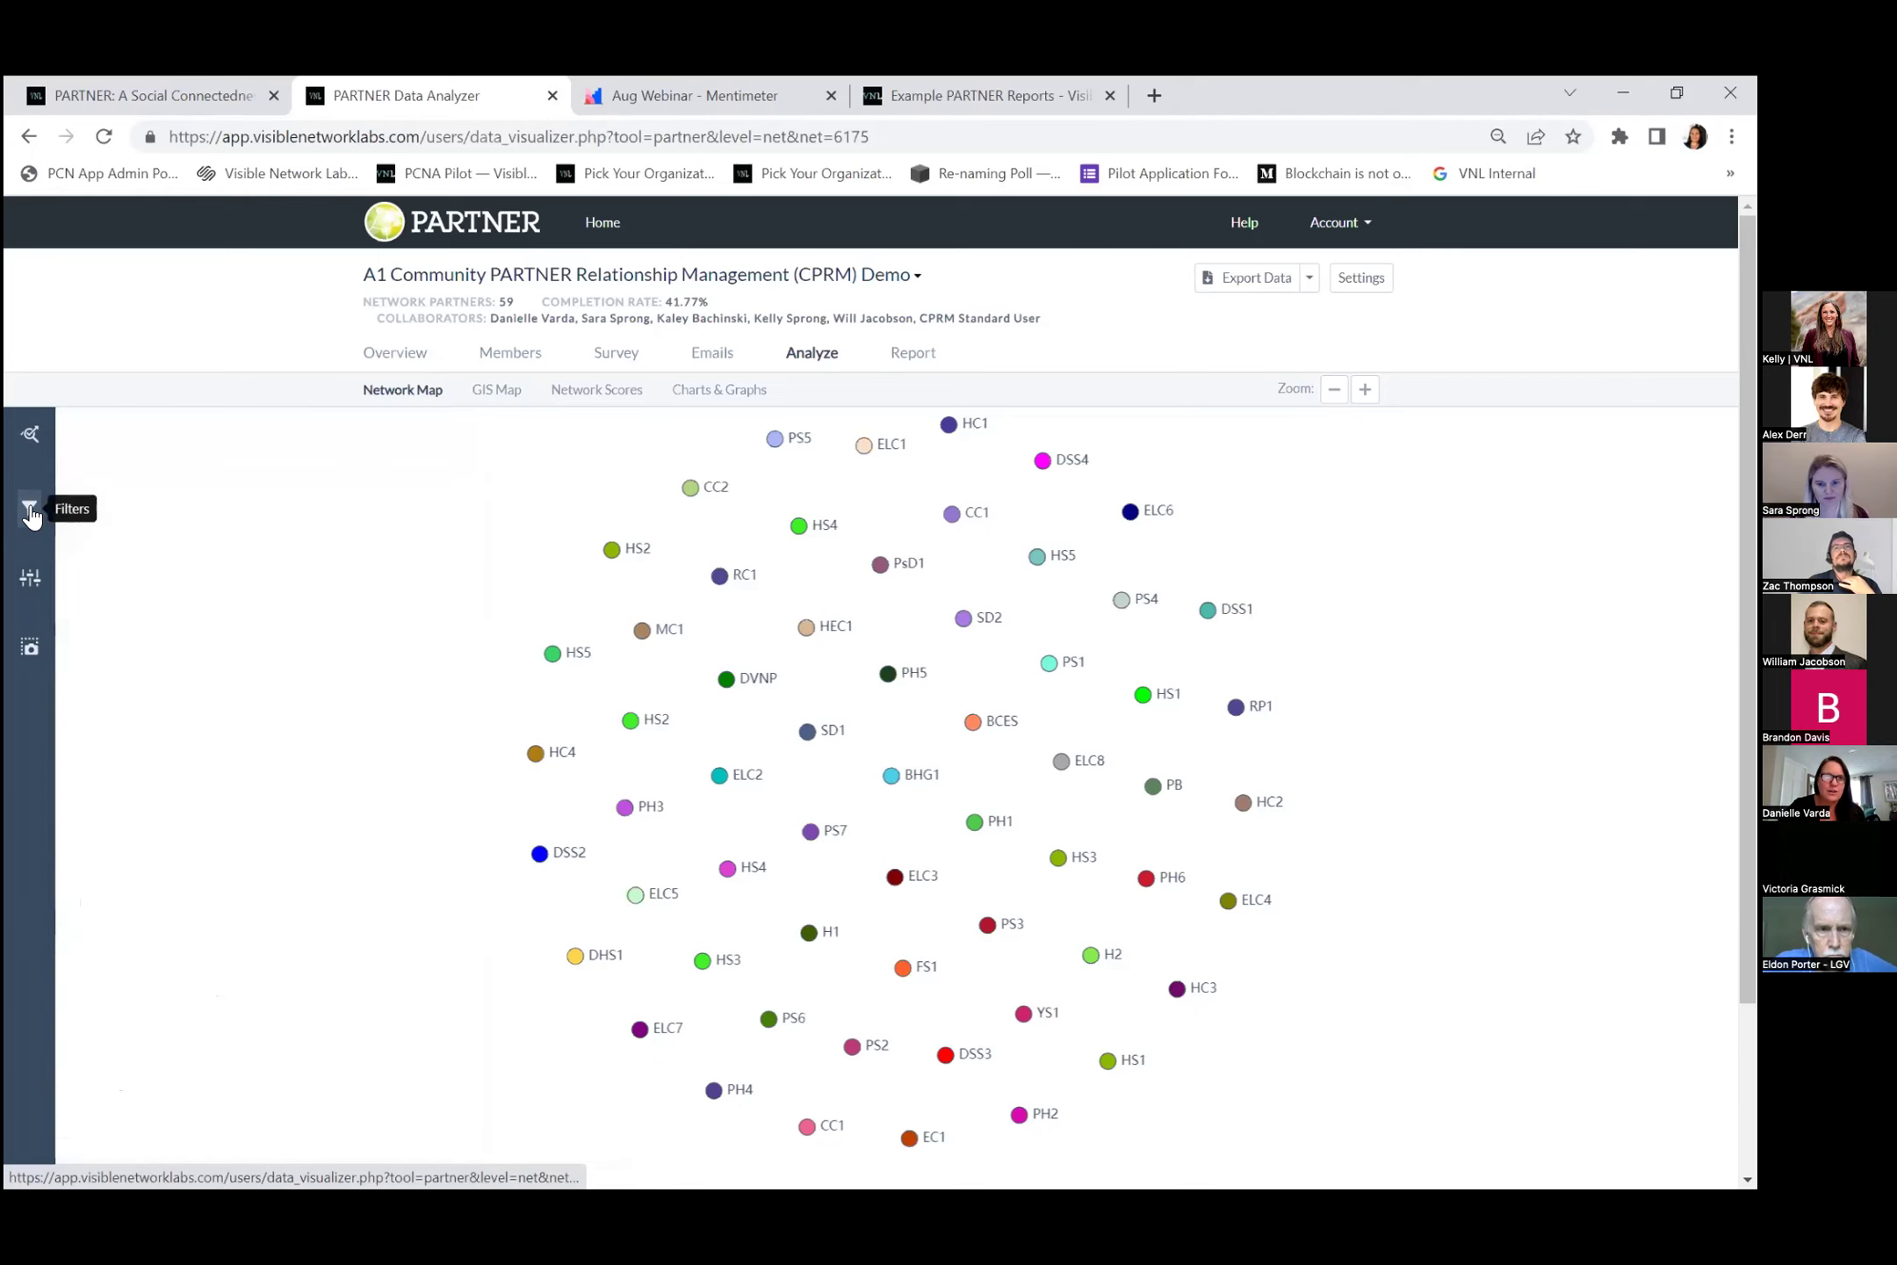
Enlarge the network map's nodes and turn on arrows showing the direction of ties.
left_click(32, 577)
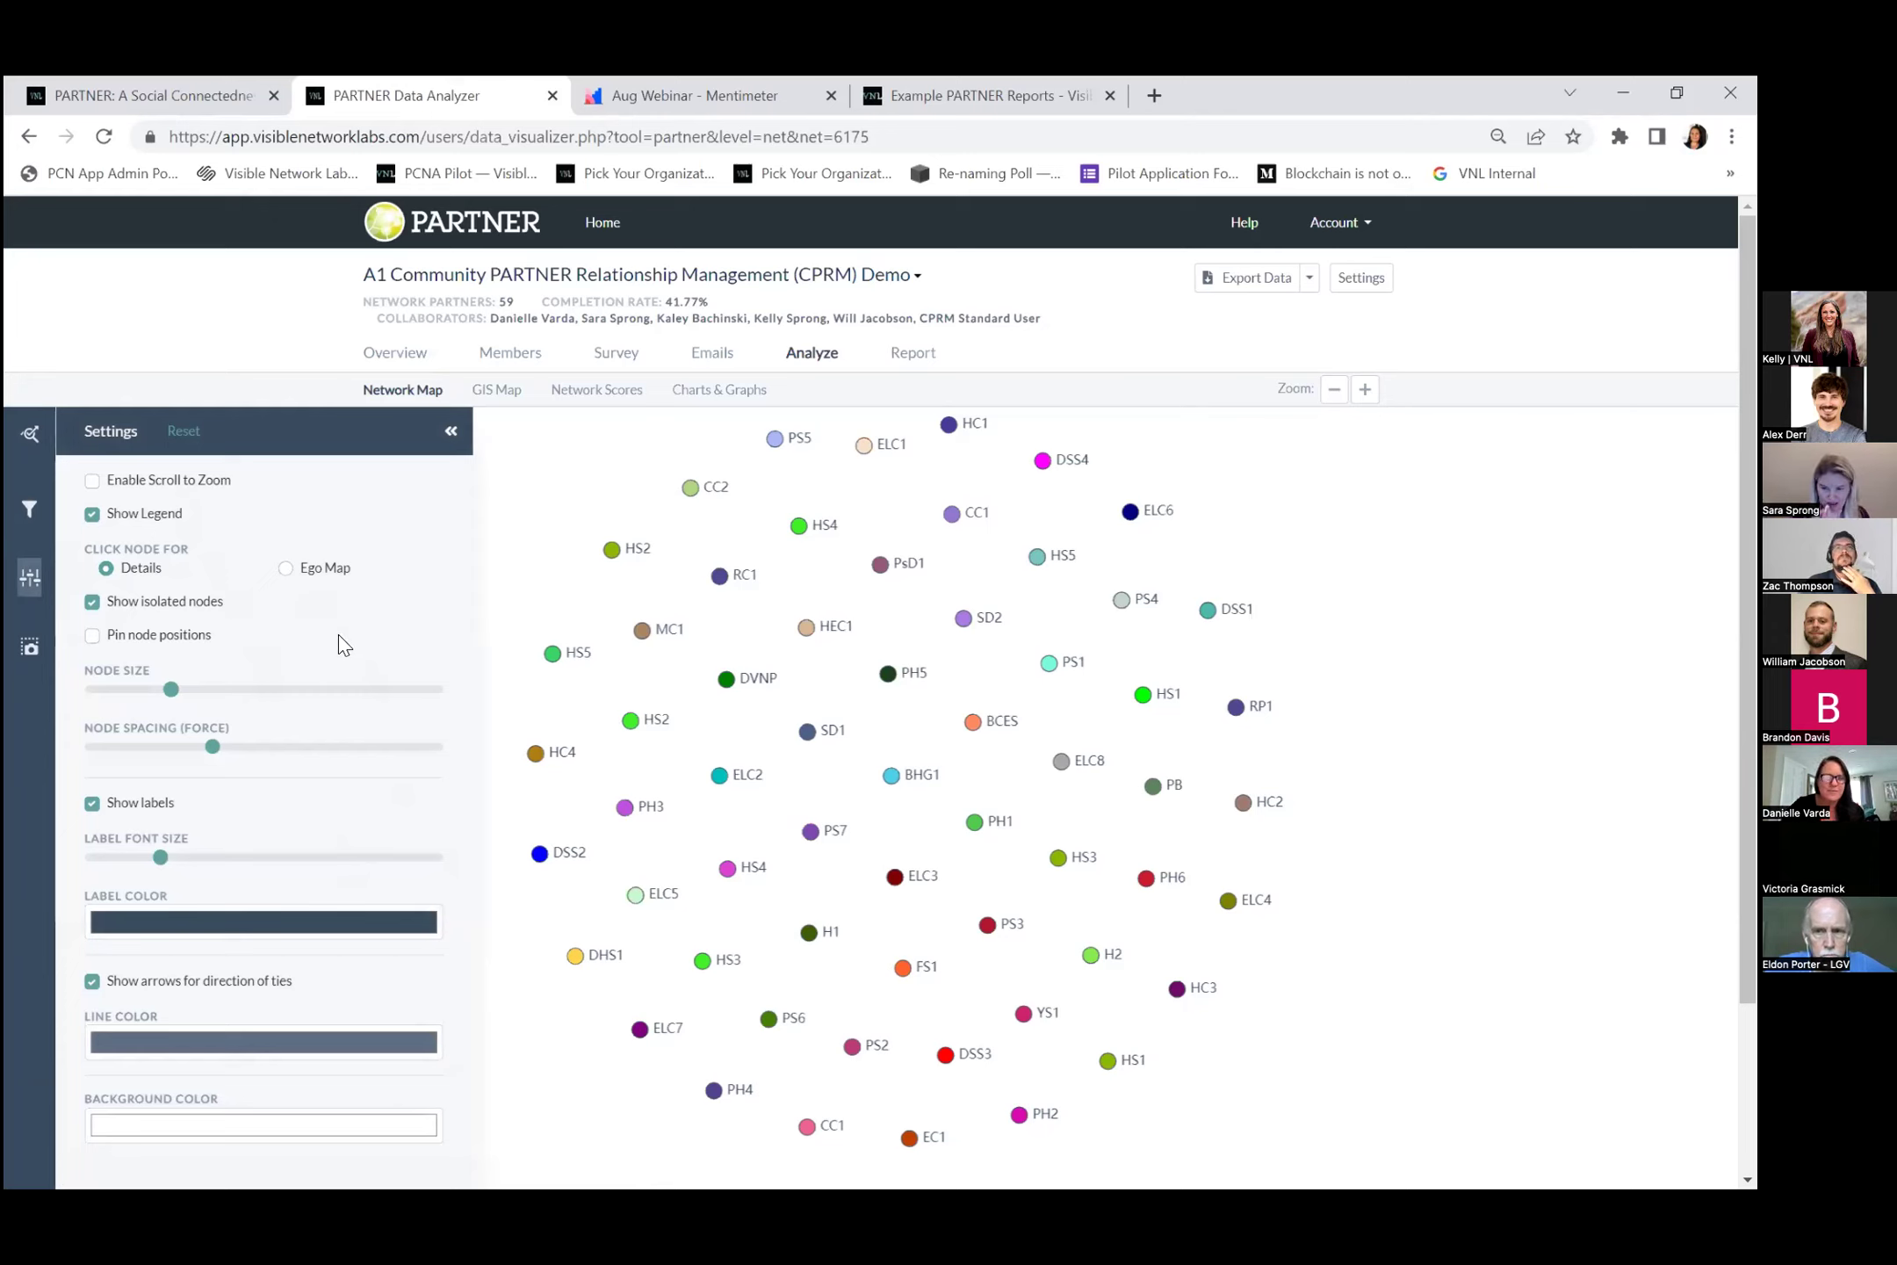
mouse_move(171, 689)
left_mouse_down()
mouse_move(322, 689)
mouse_move(140, 689)
mouse_move(174, 690)
left_mouse_up()
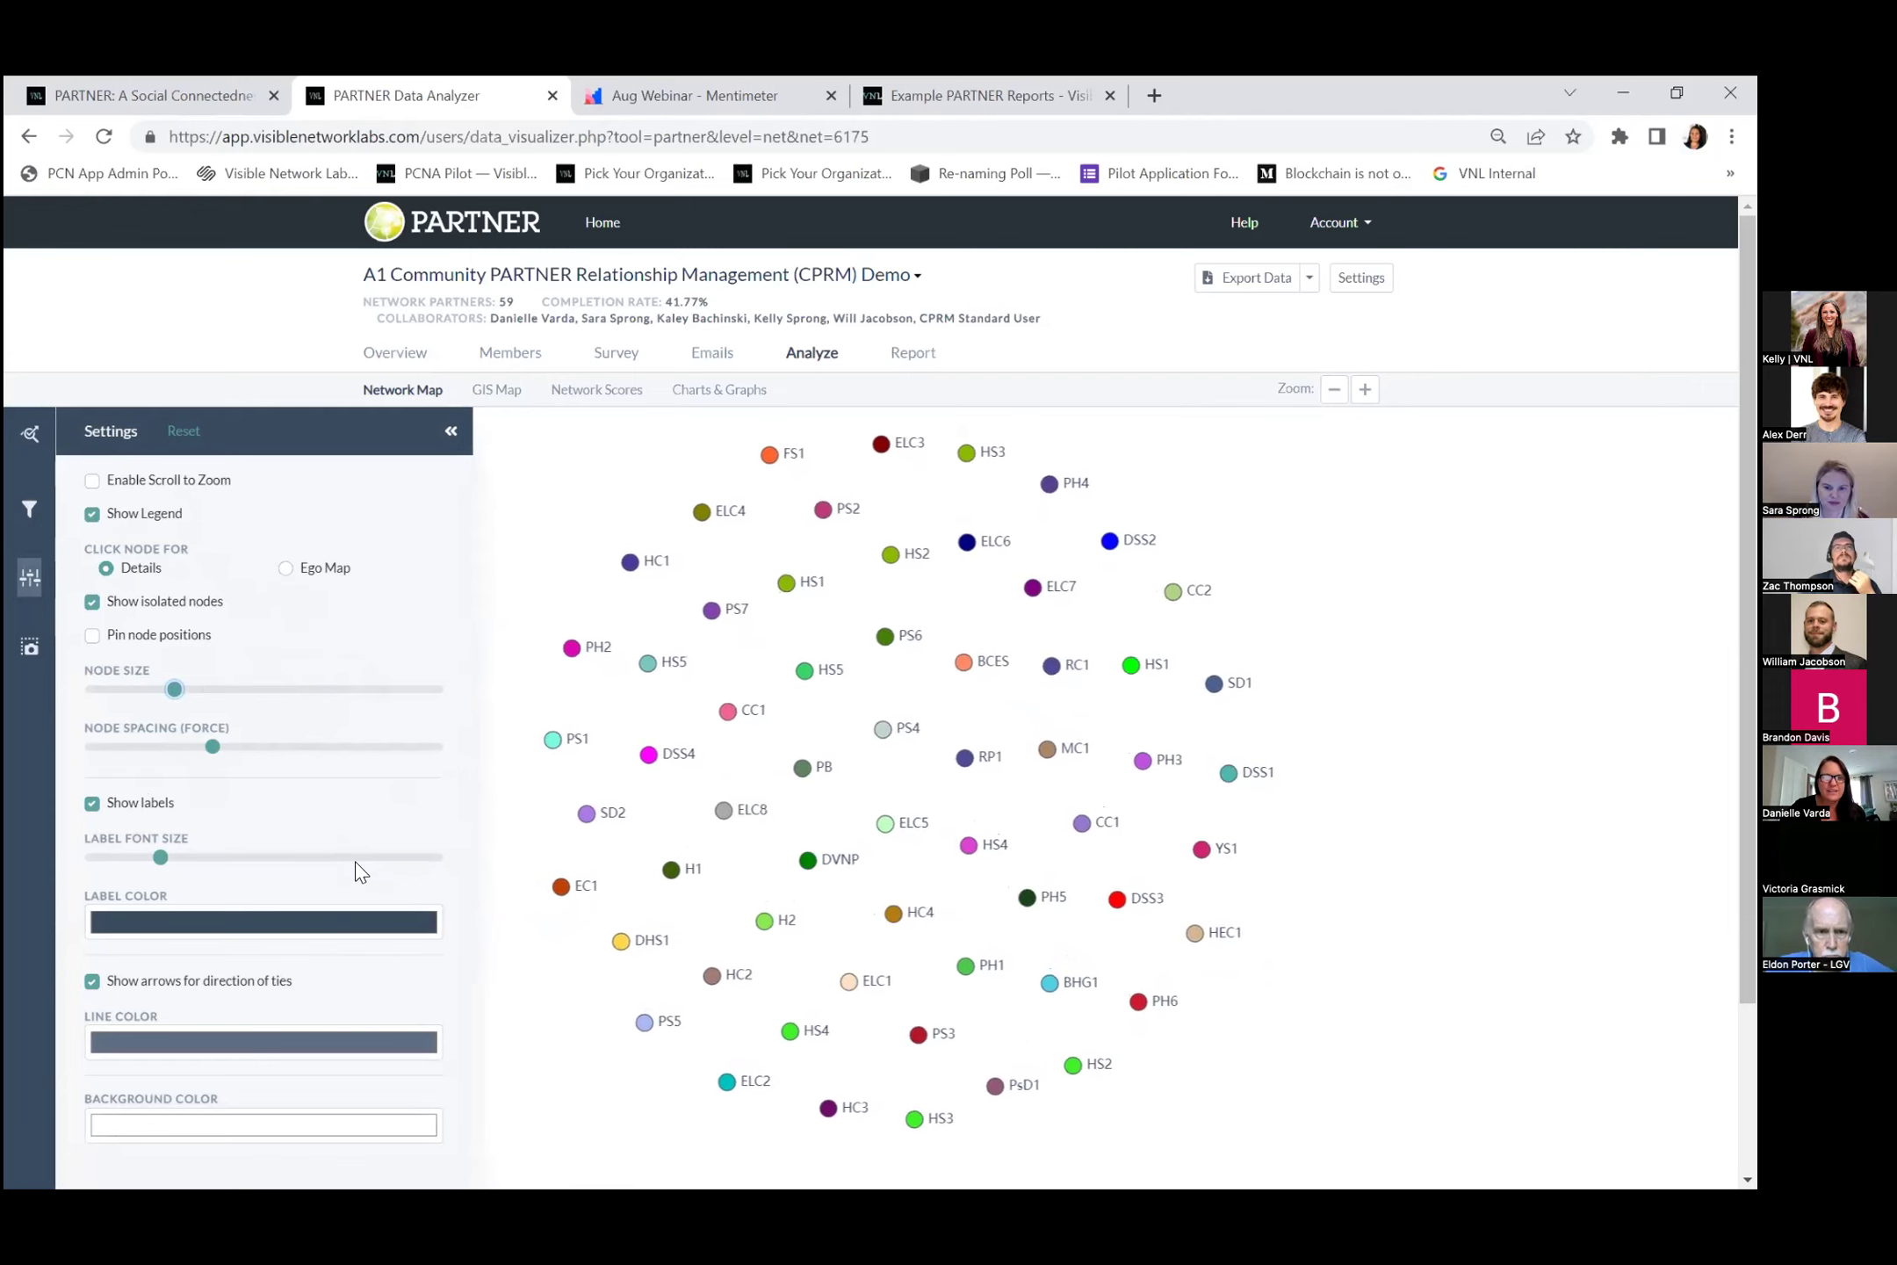
scroll(356, 872, "down", 3)
left_click(88, 767)
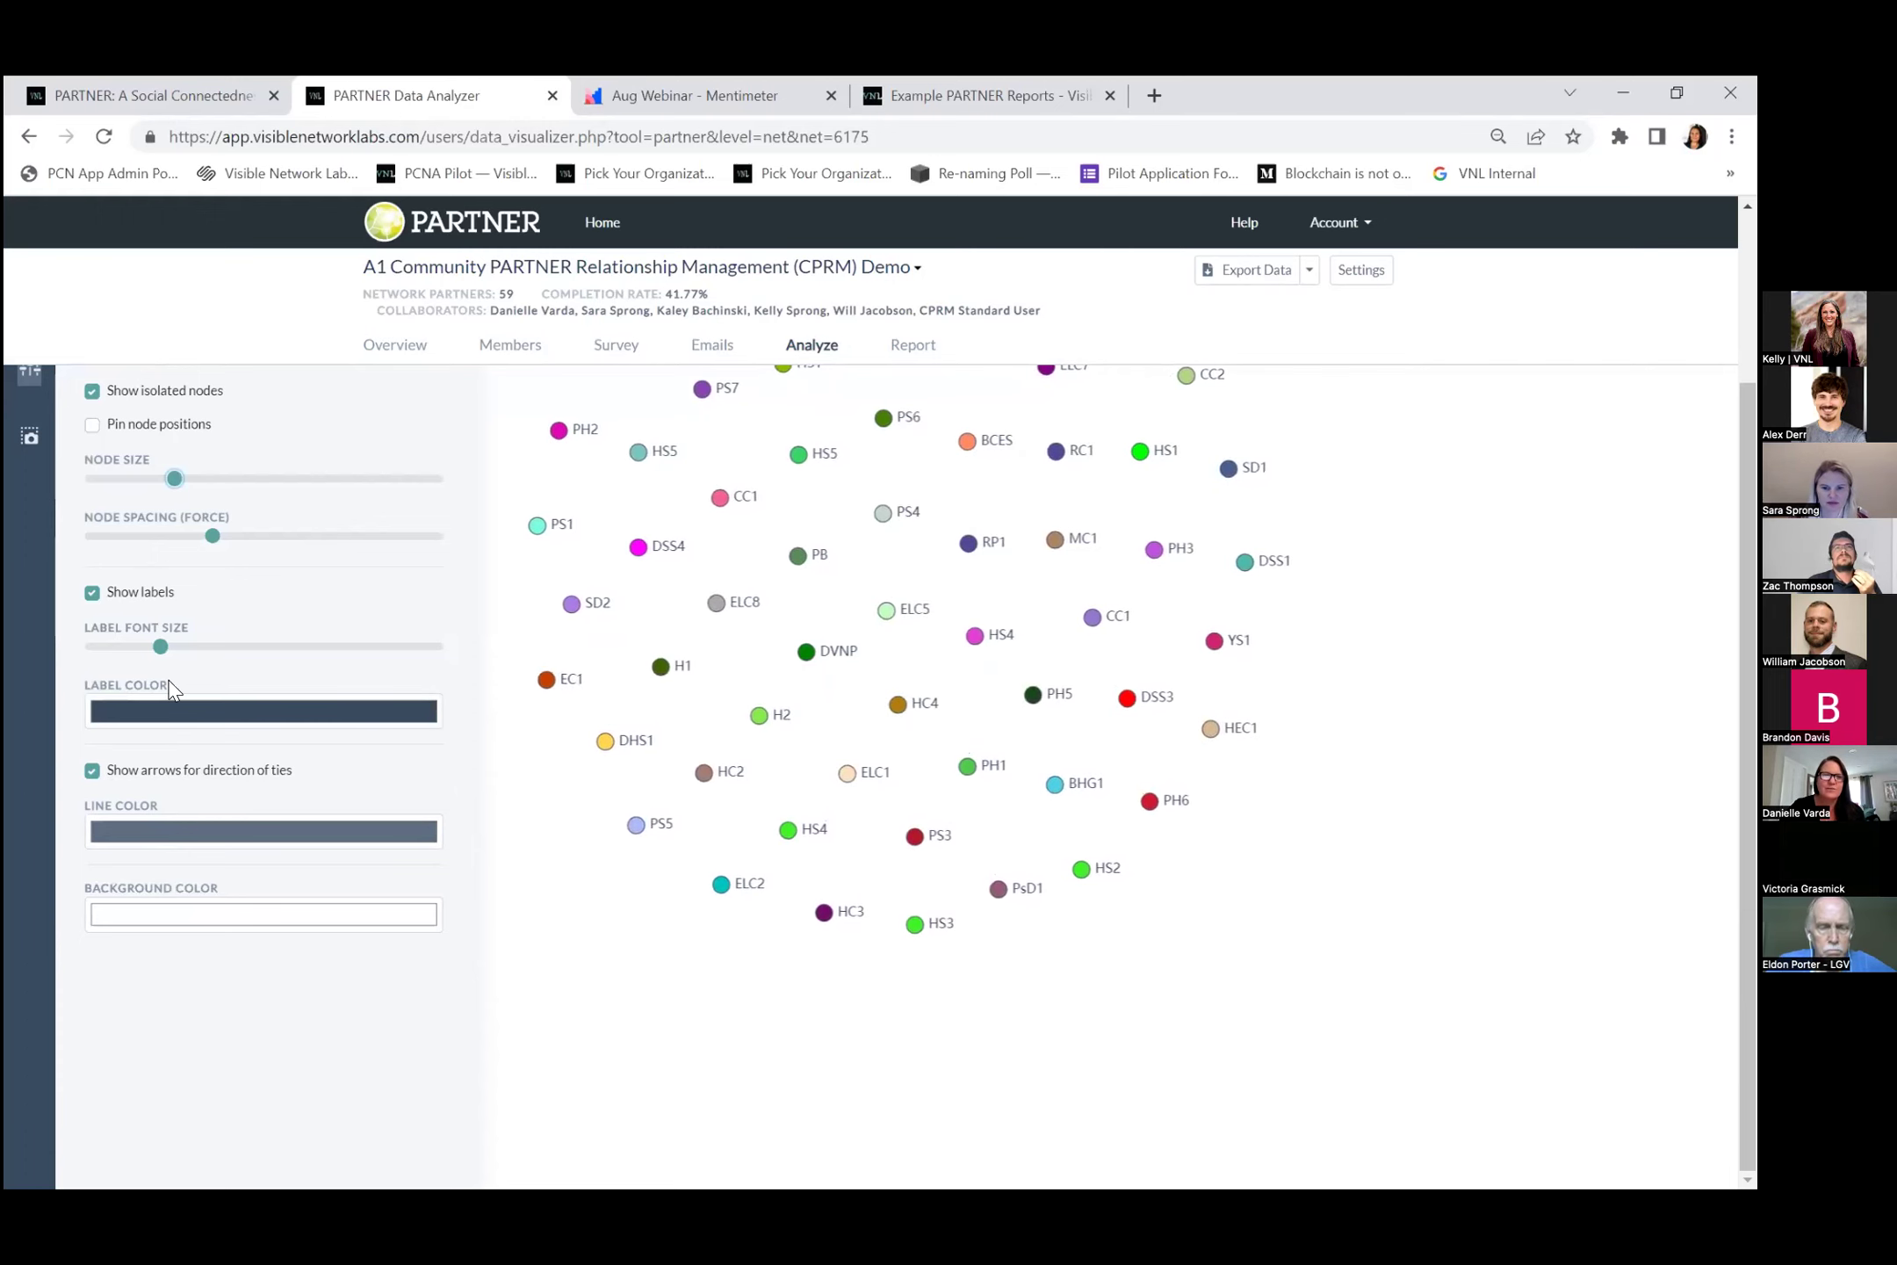
scroll(239, 681, "up", 3)
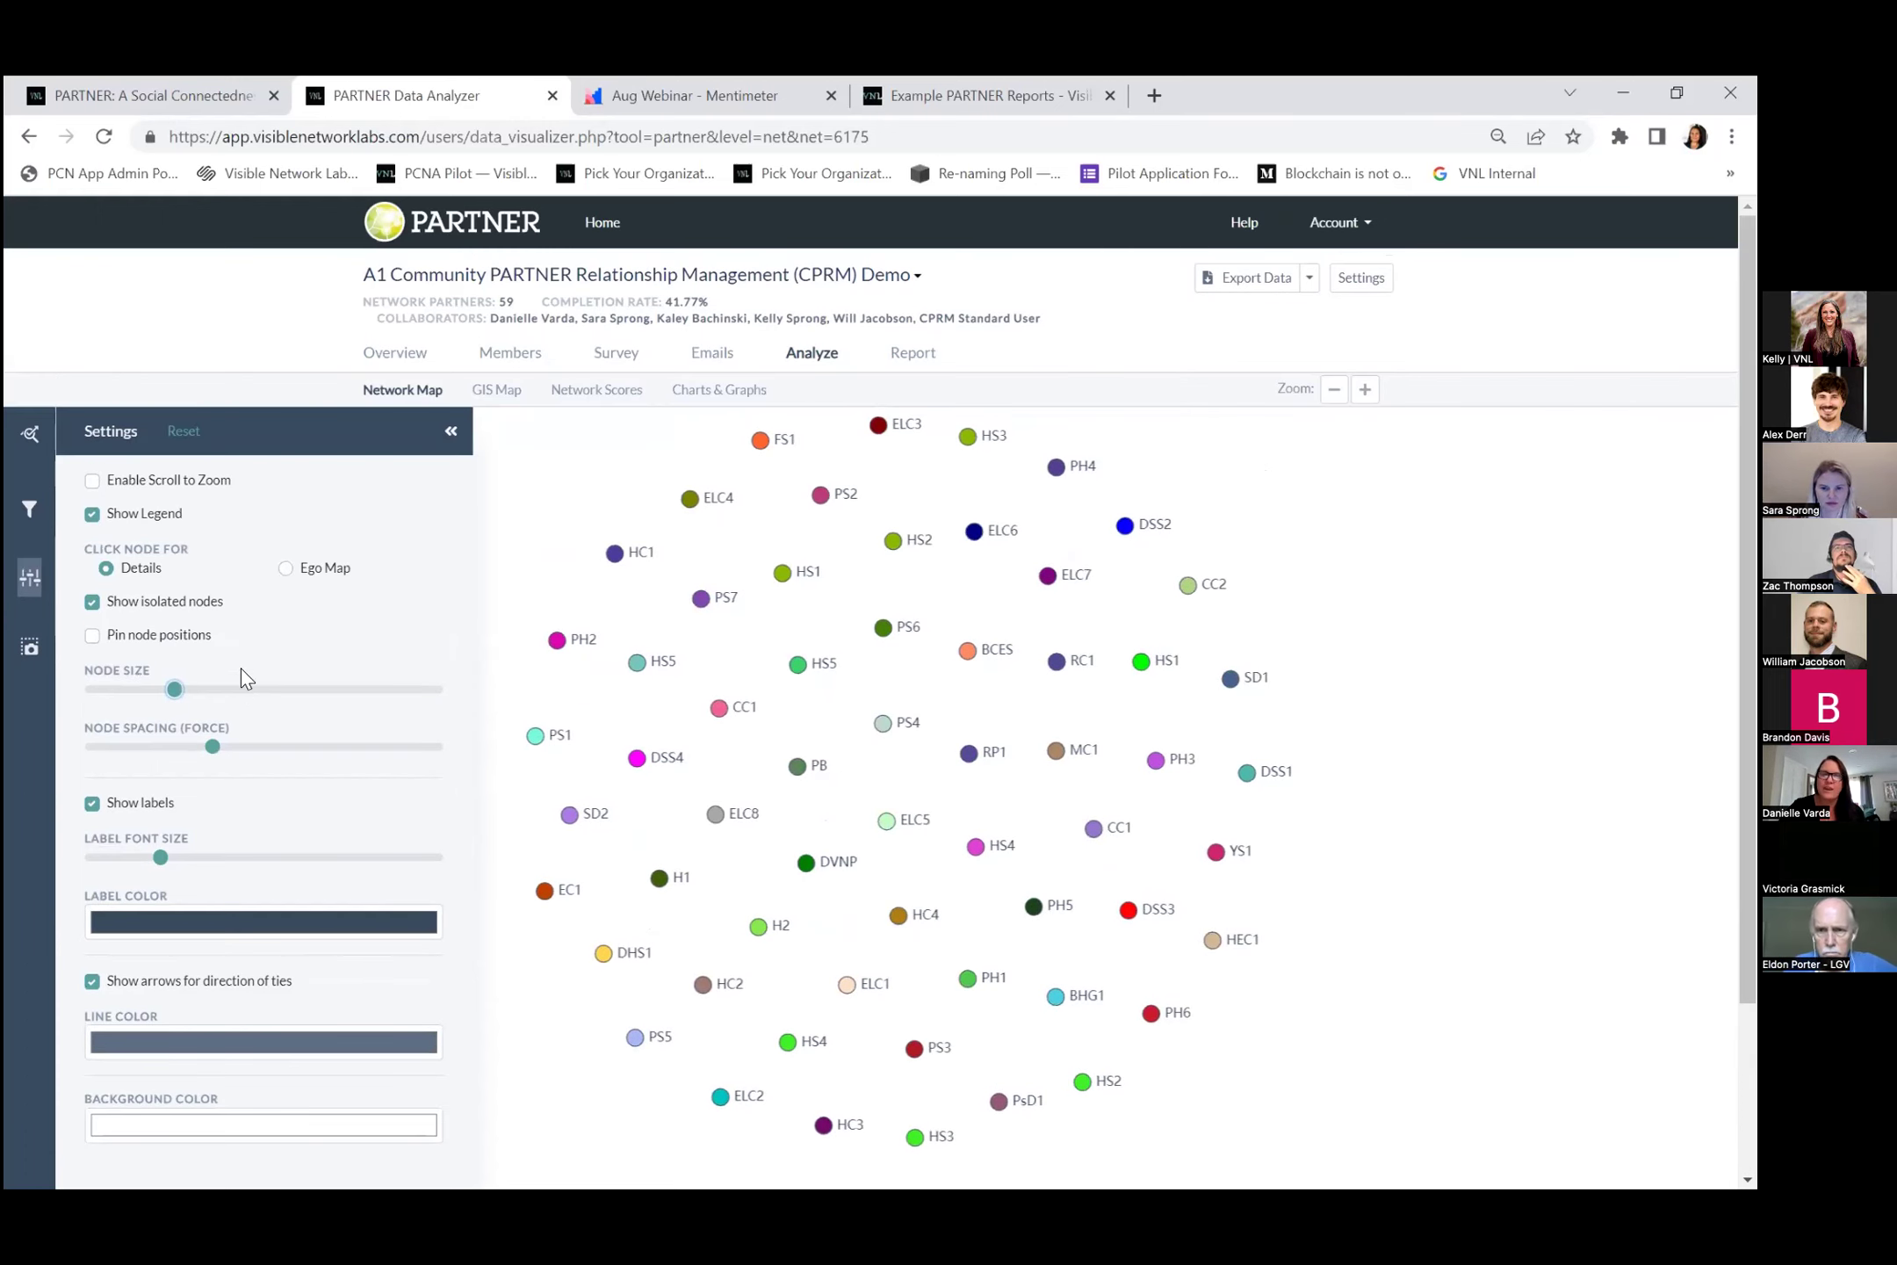
left_click(21, 579)
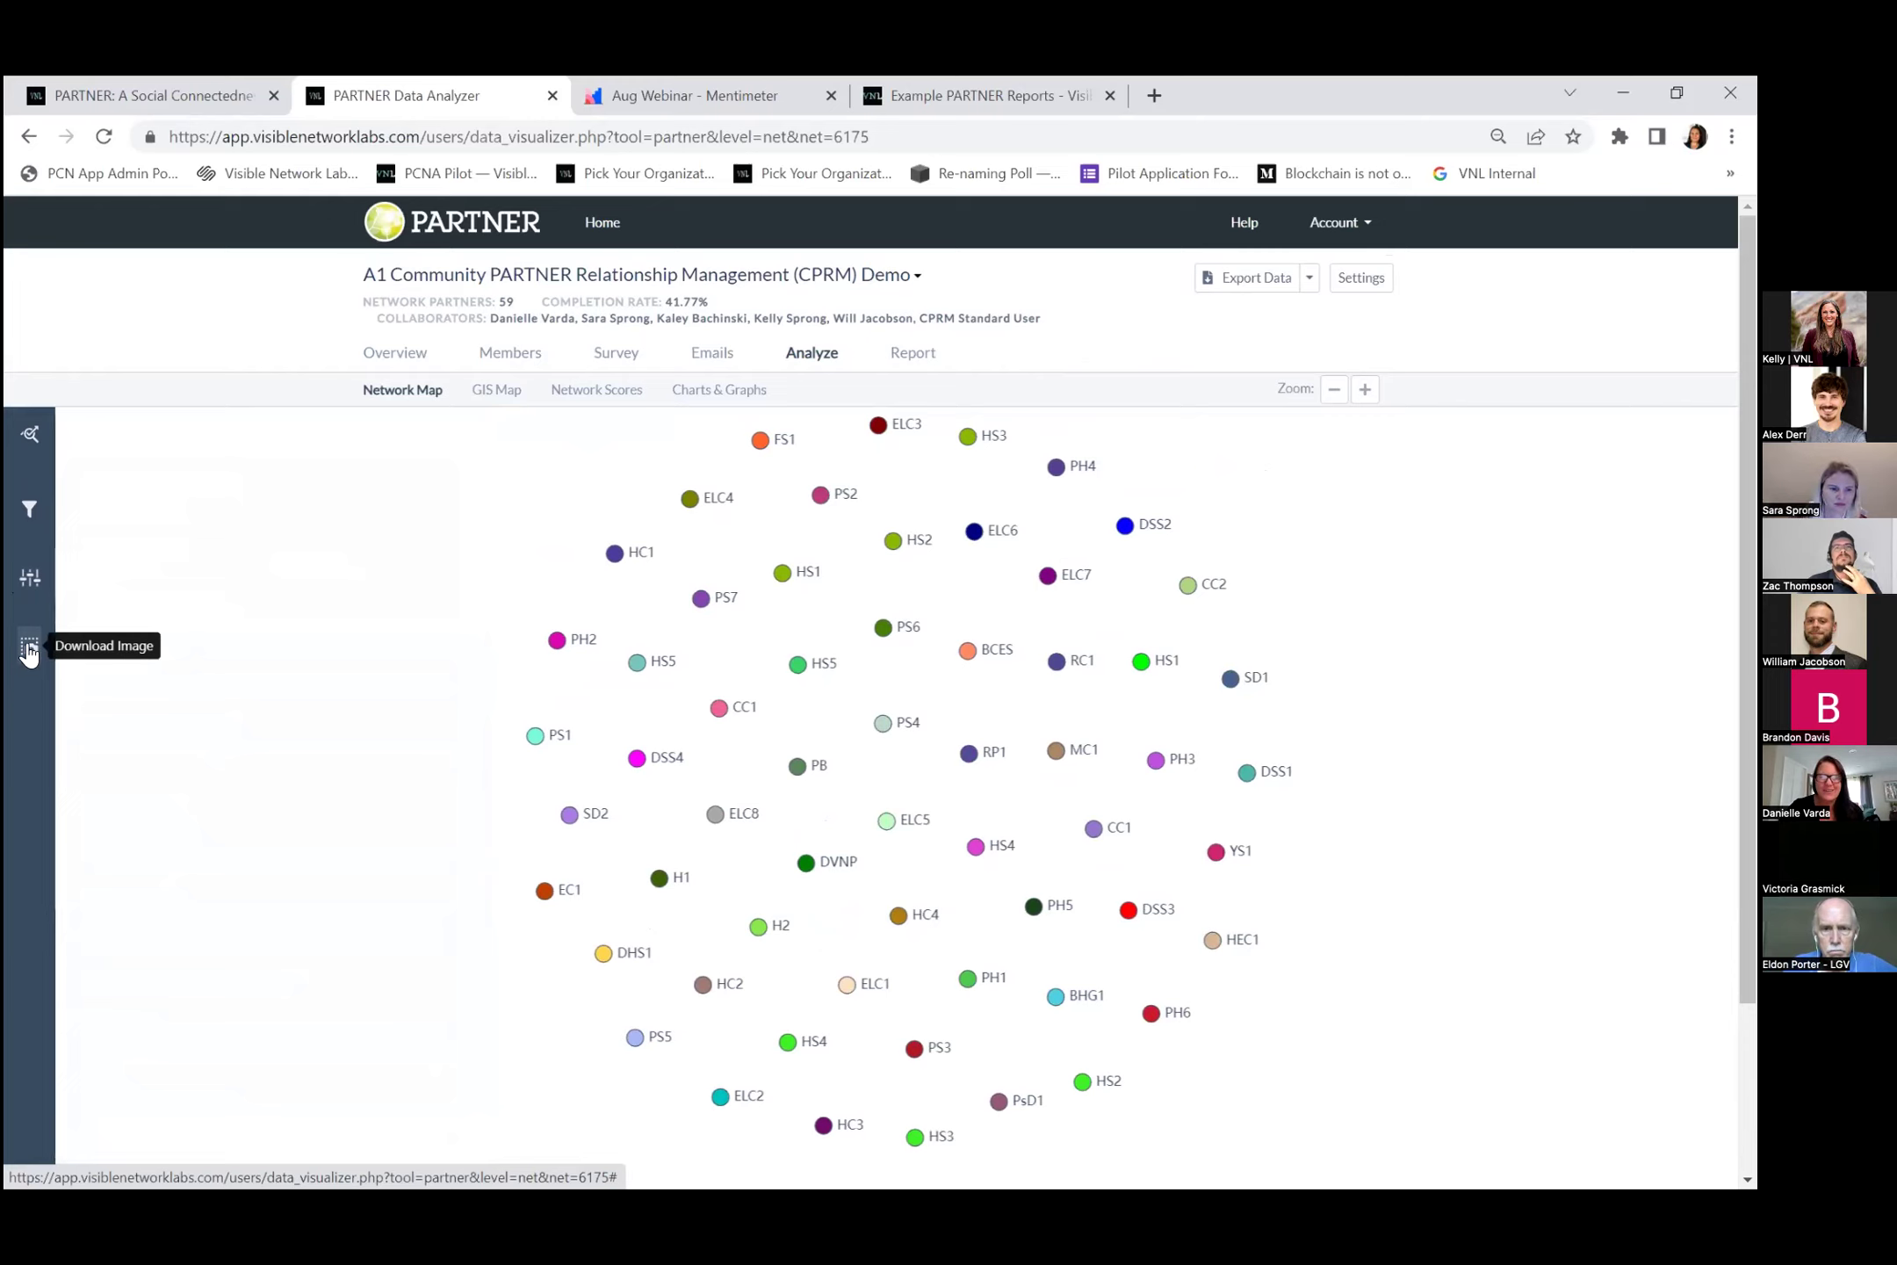
Download an image of the network map, then colour the nodes by Org Type.
left_click(29, 652)
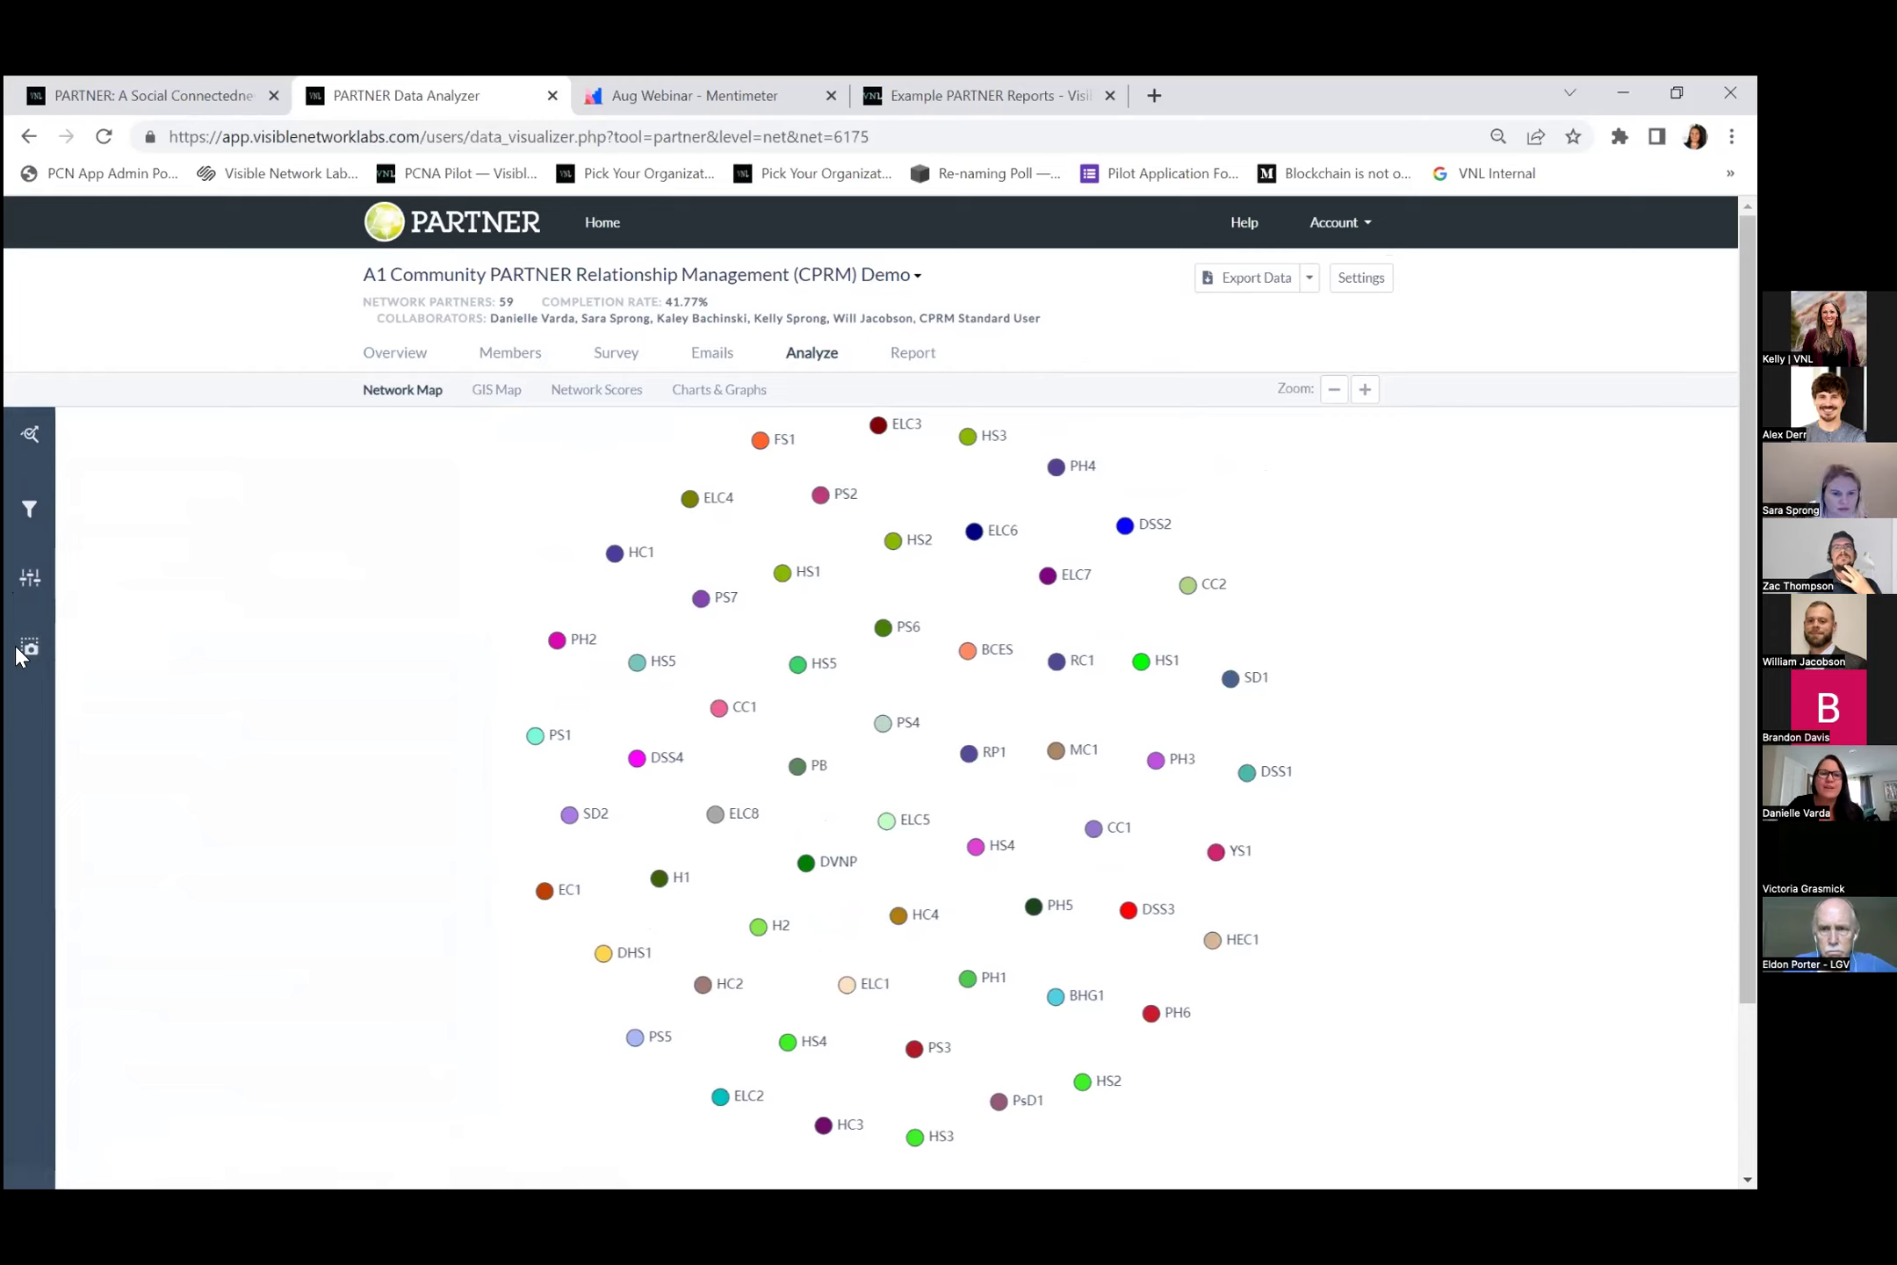
left_click(28, 446)
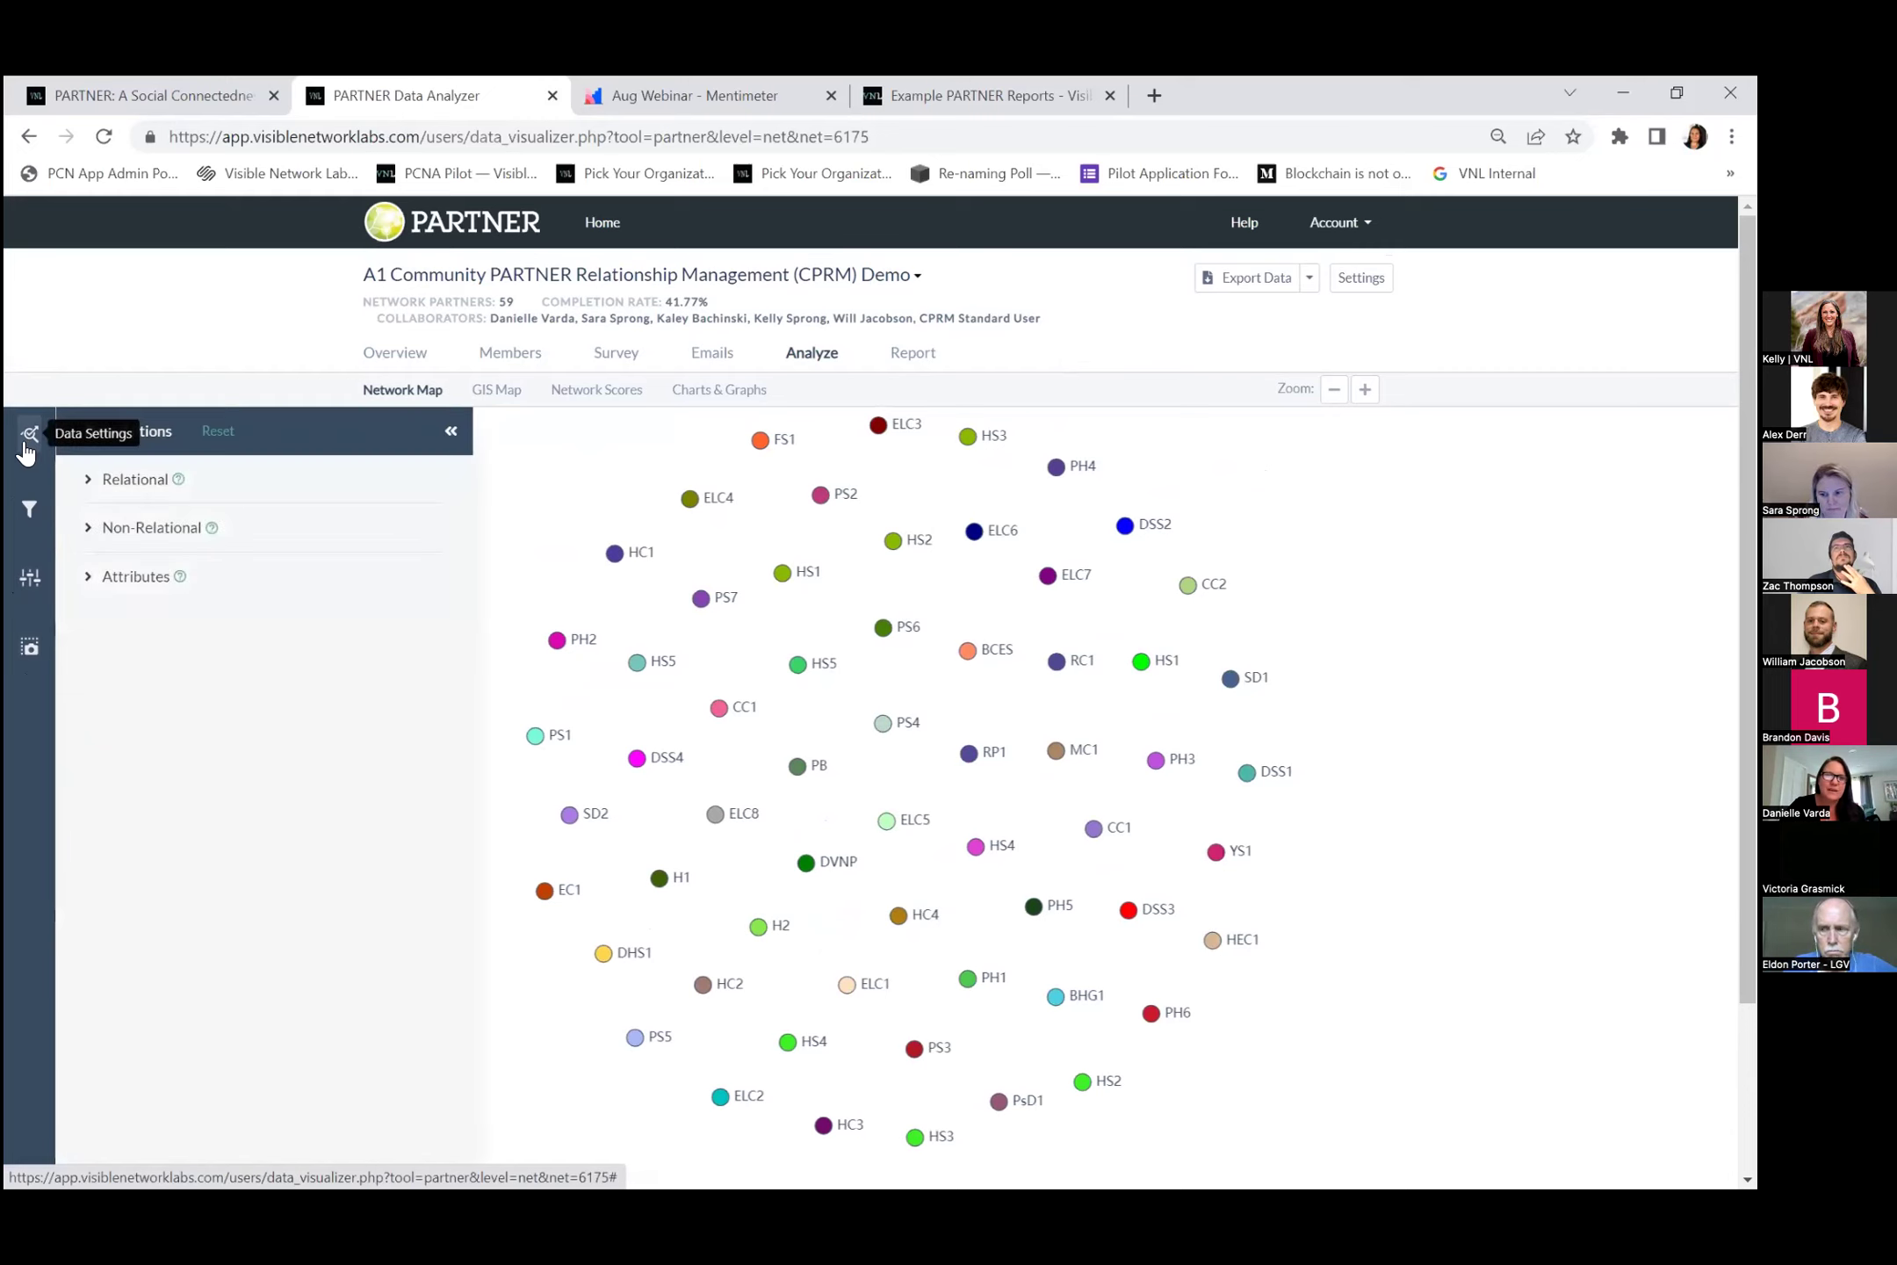
left_click(89, 584)
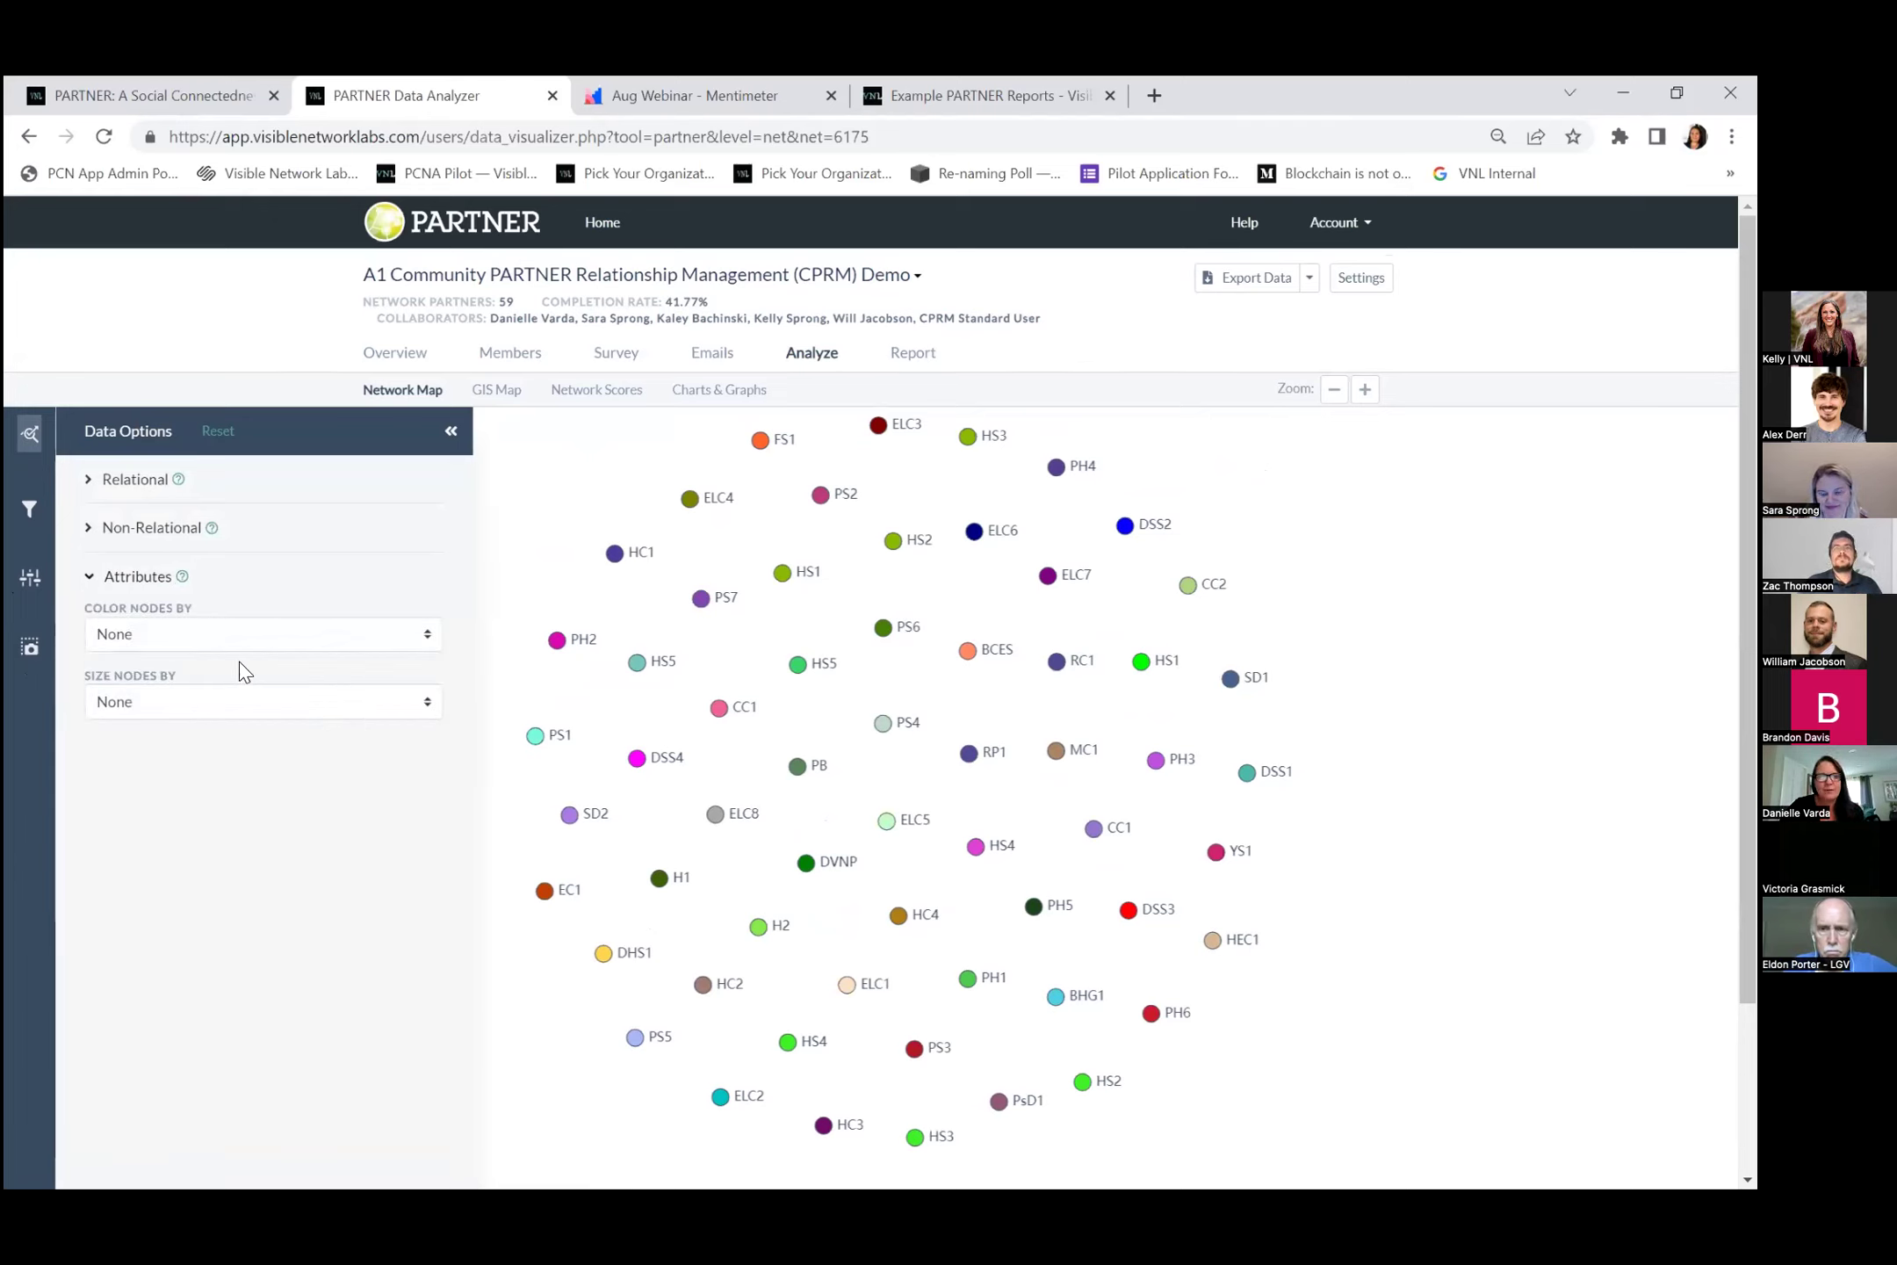
left_click(215, 646)
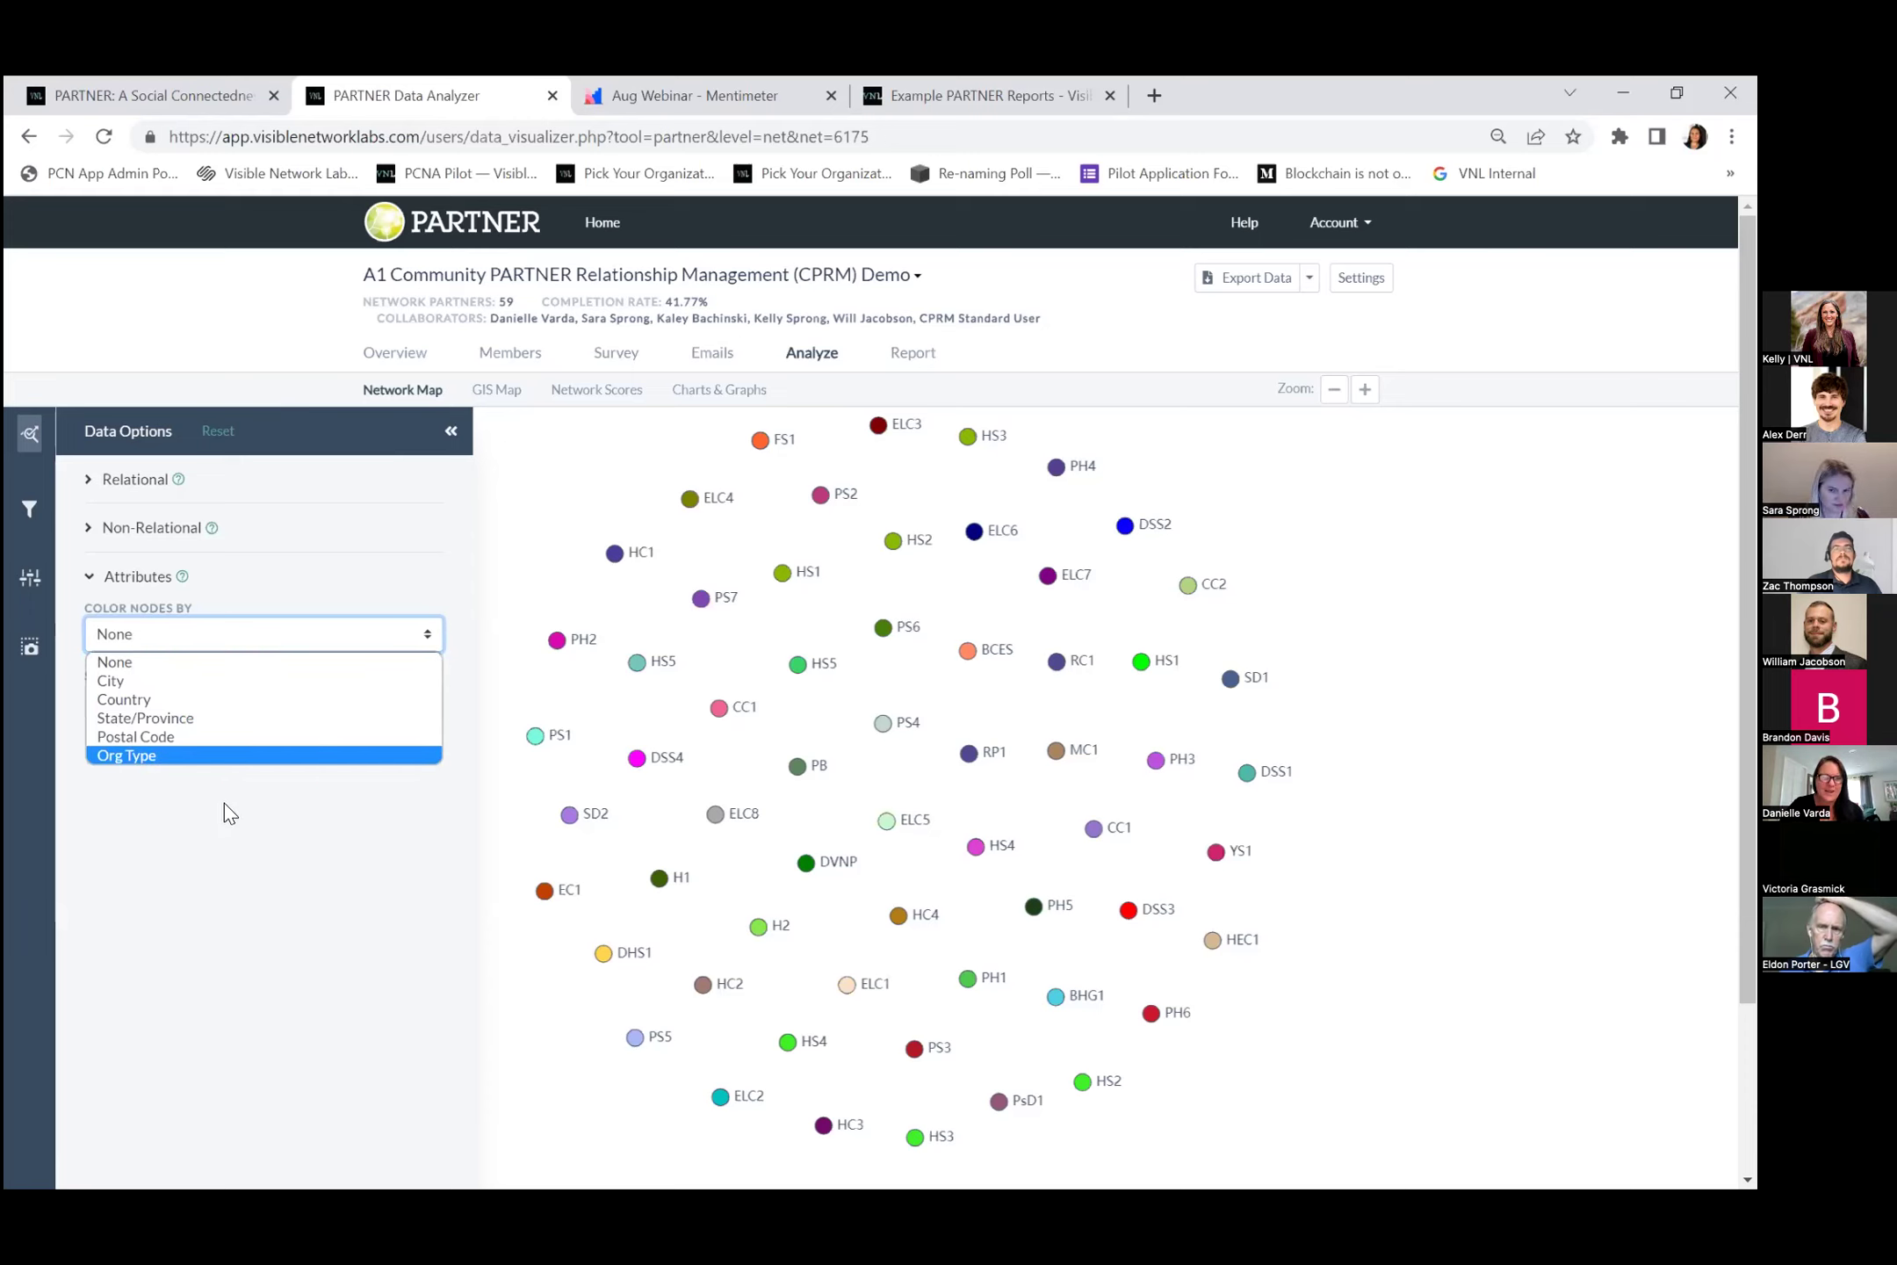
left_click(170, 757)
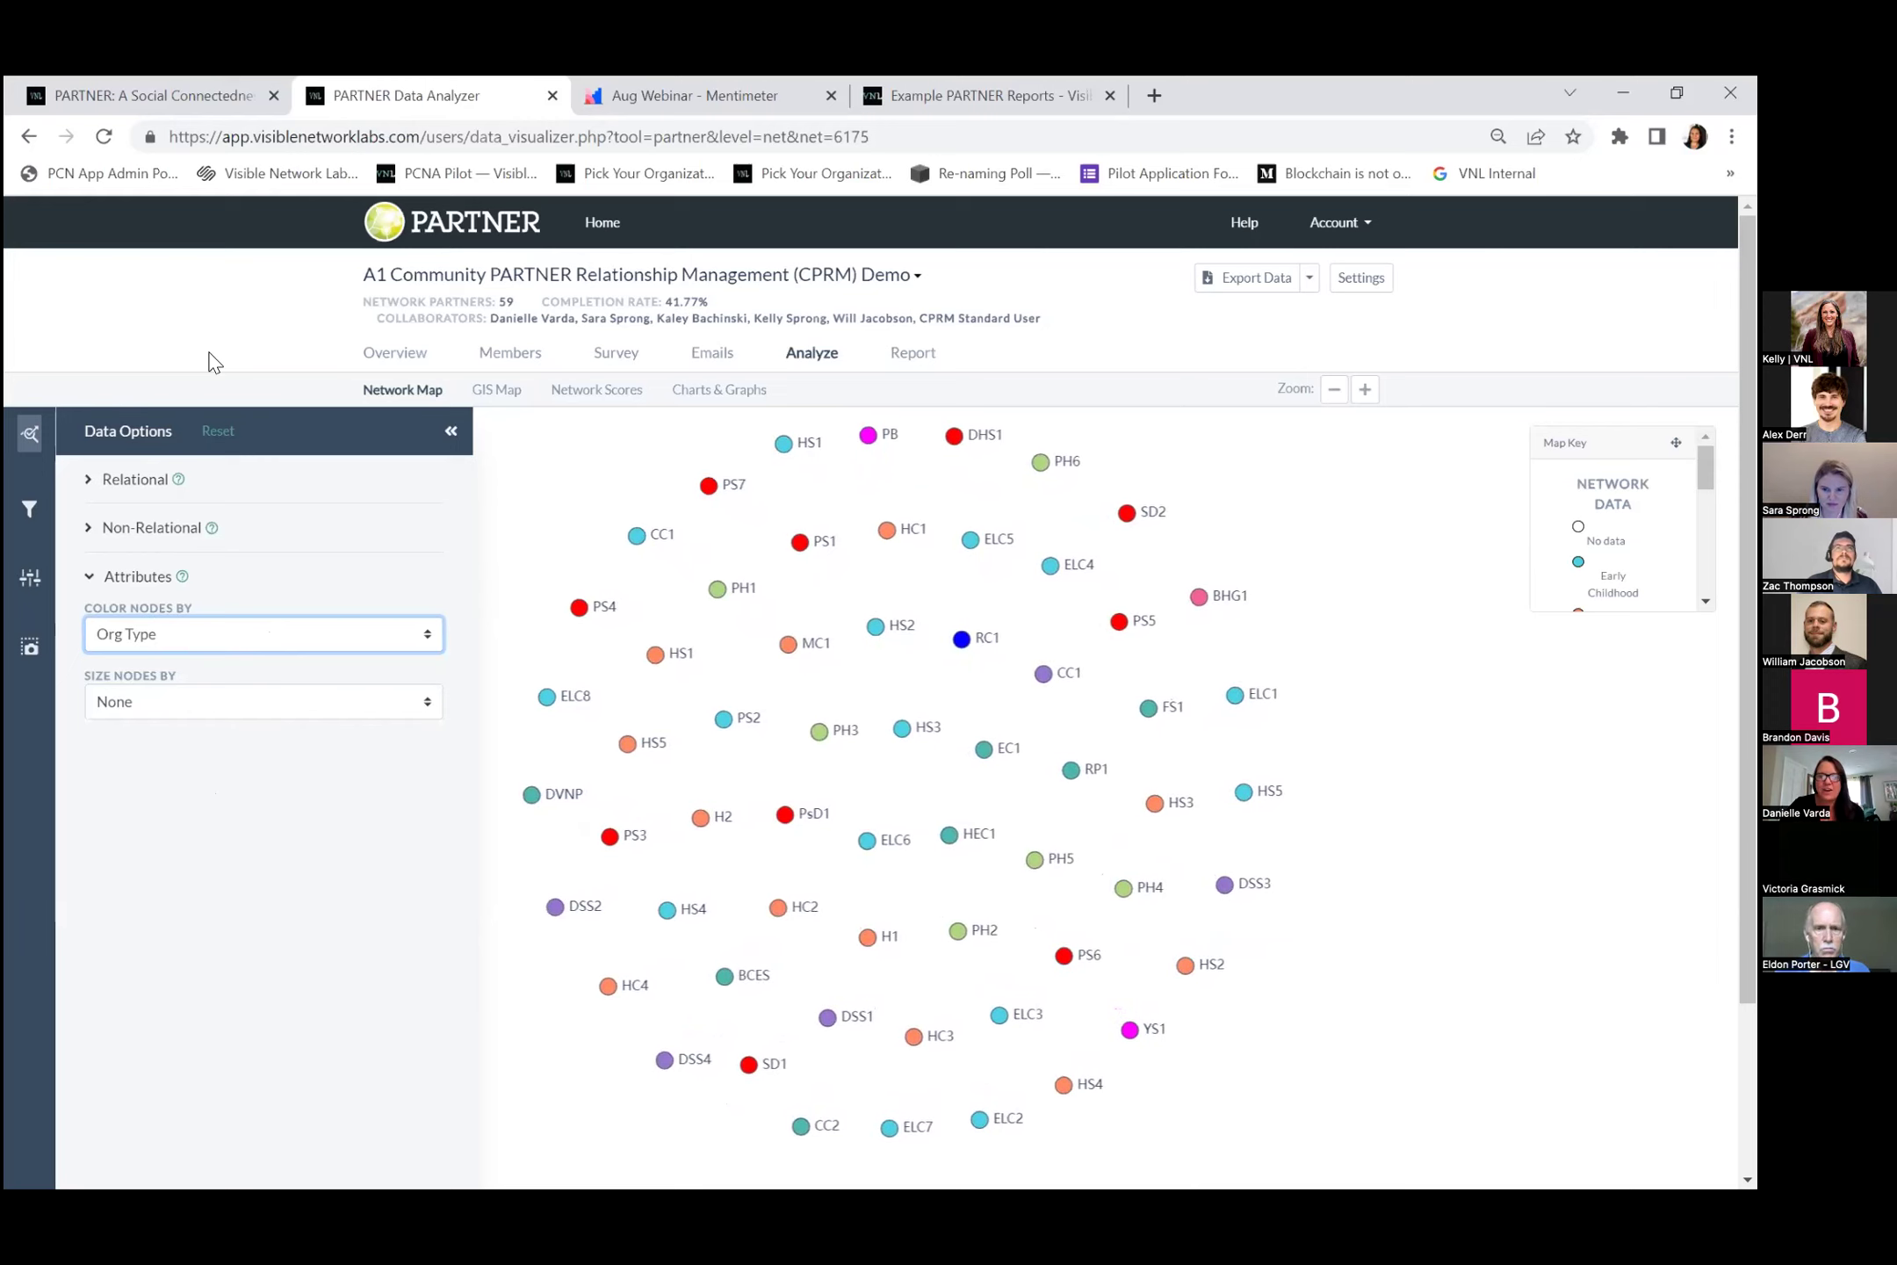
left_click(1602, 499)
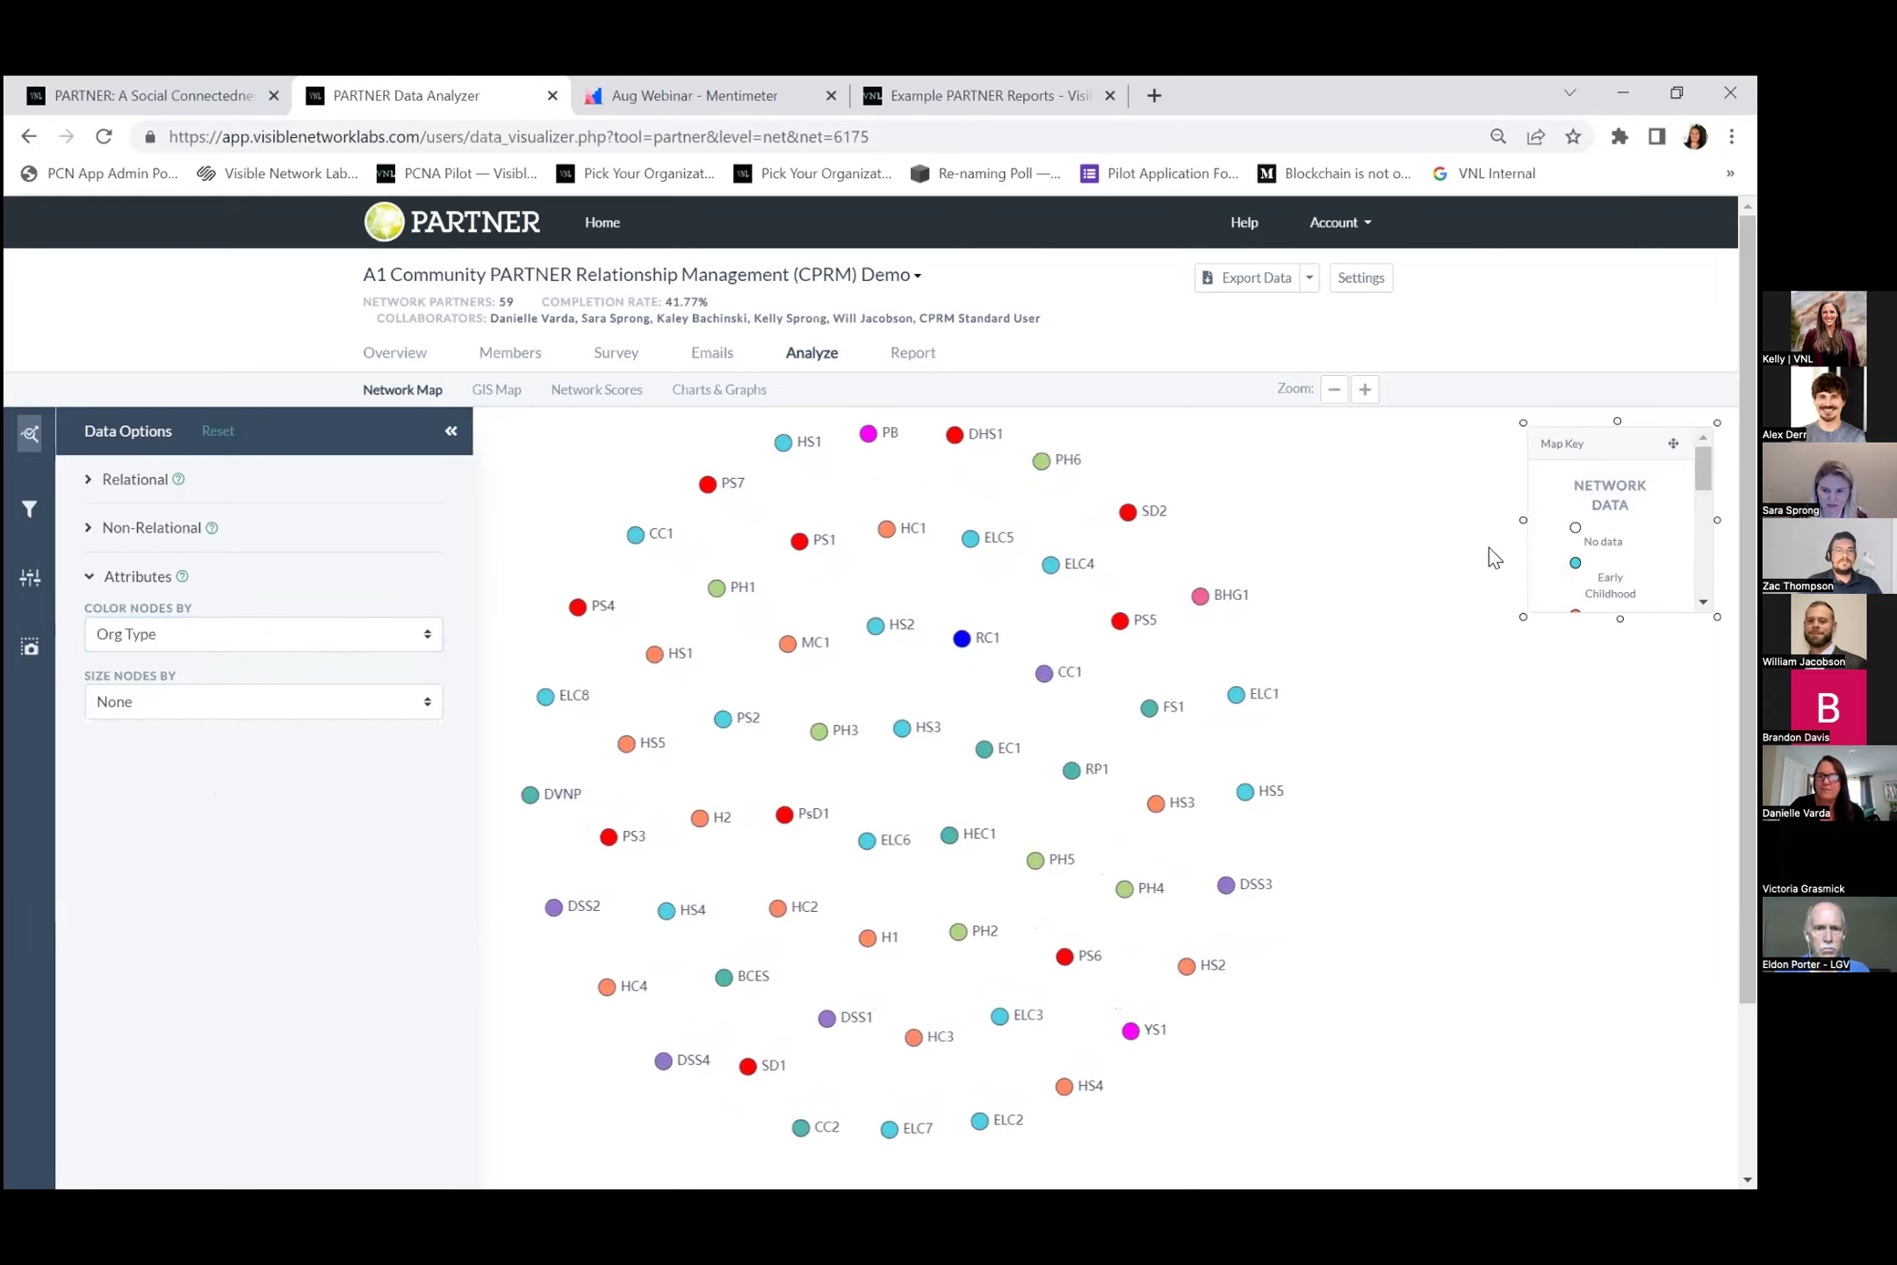
Enlarge the map key and switch off every organisation type except Early Childhood.
left_click_drag(1520, 617, 1363, 769)
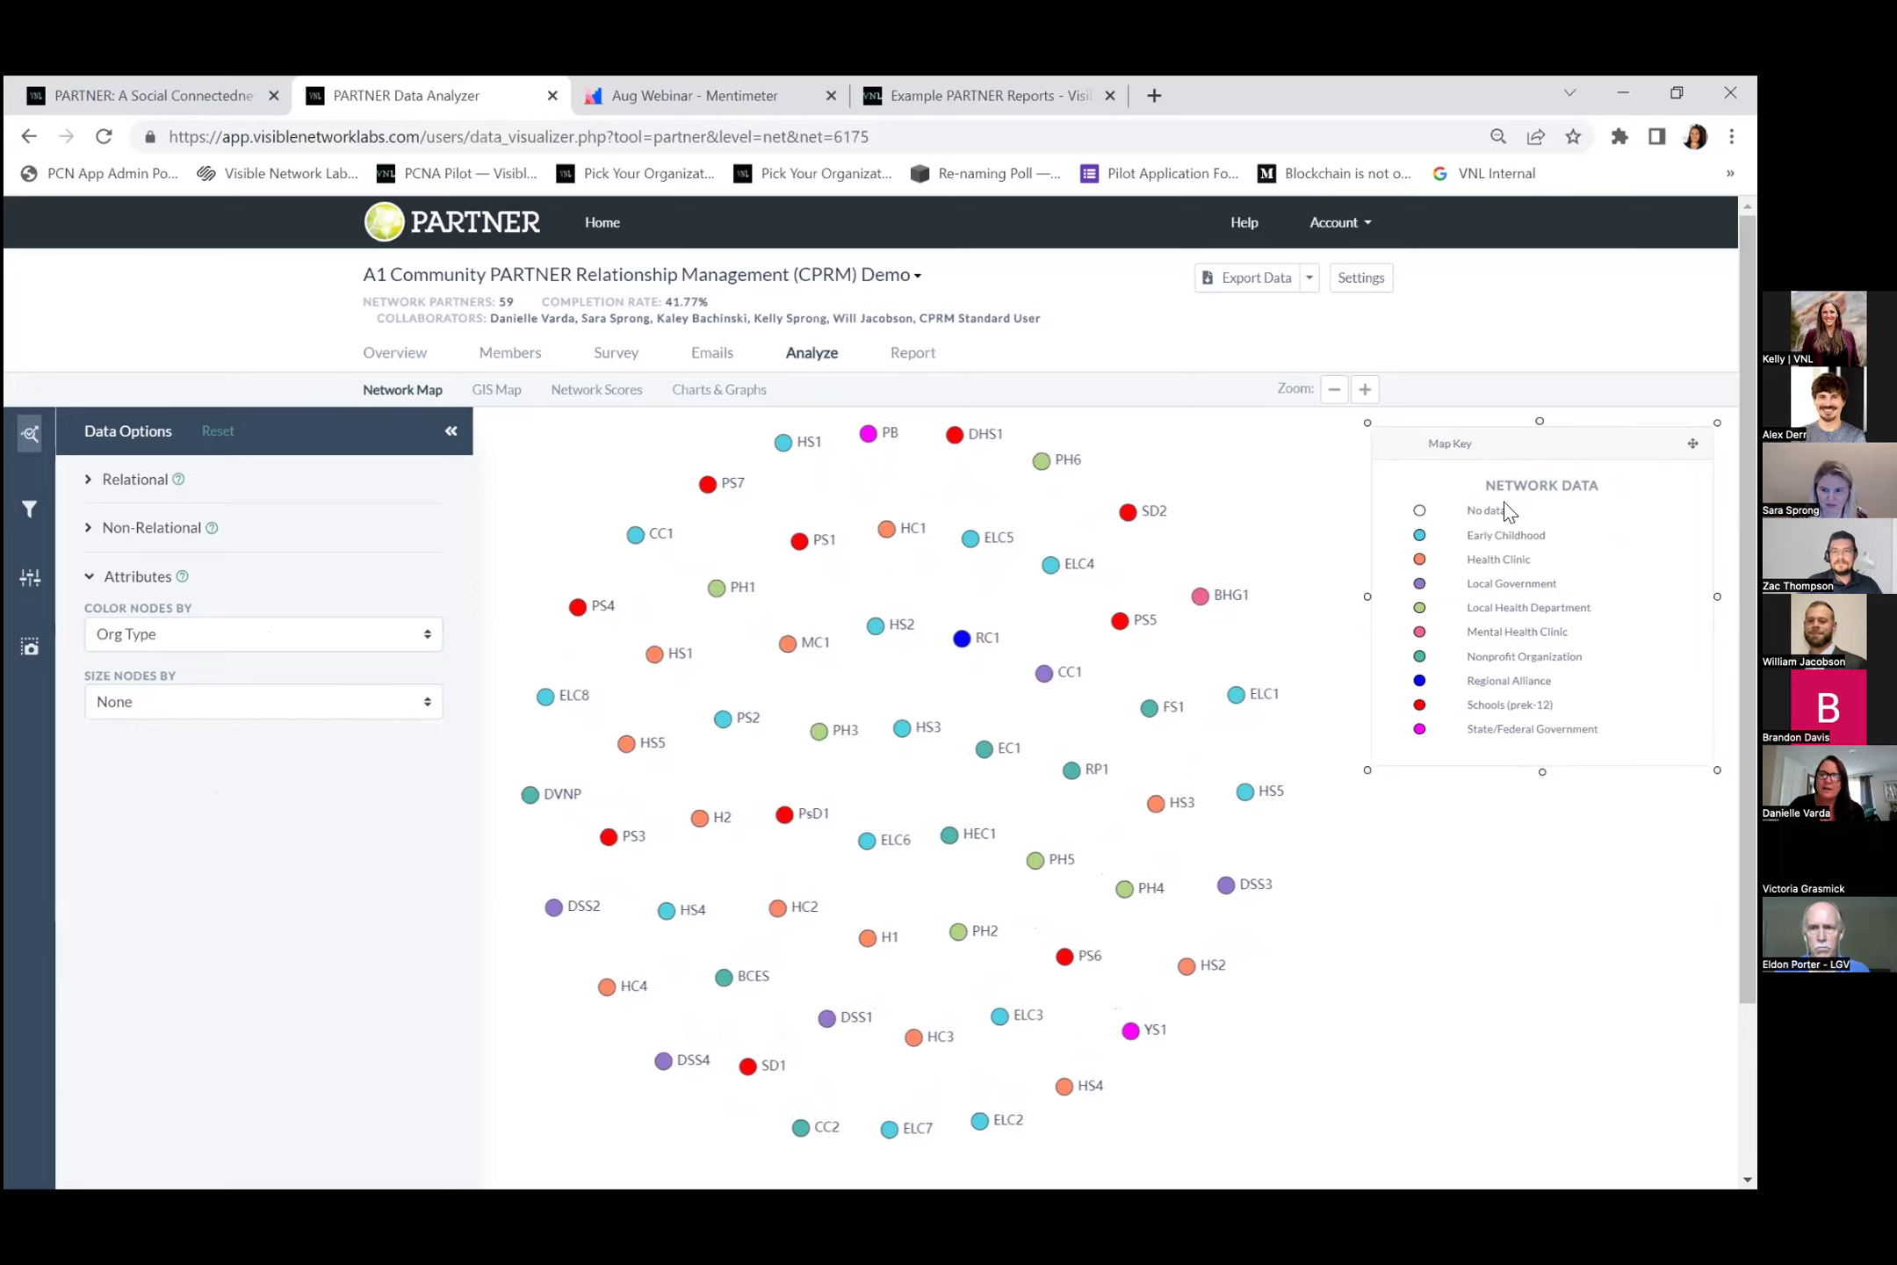
left_click(1492, 560)
left_click(1483, 584)
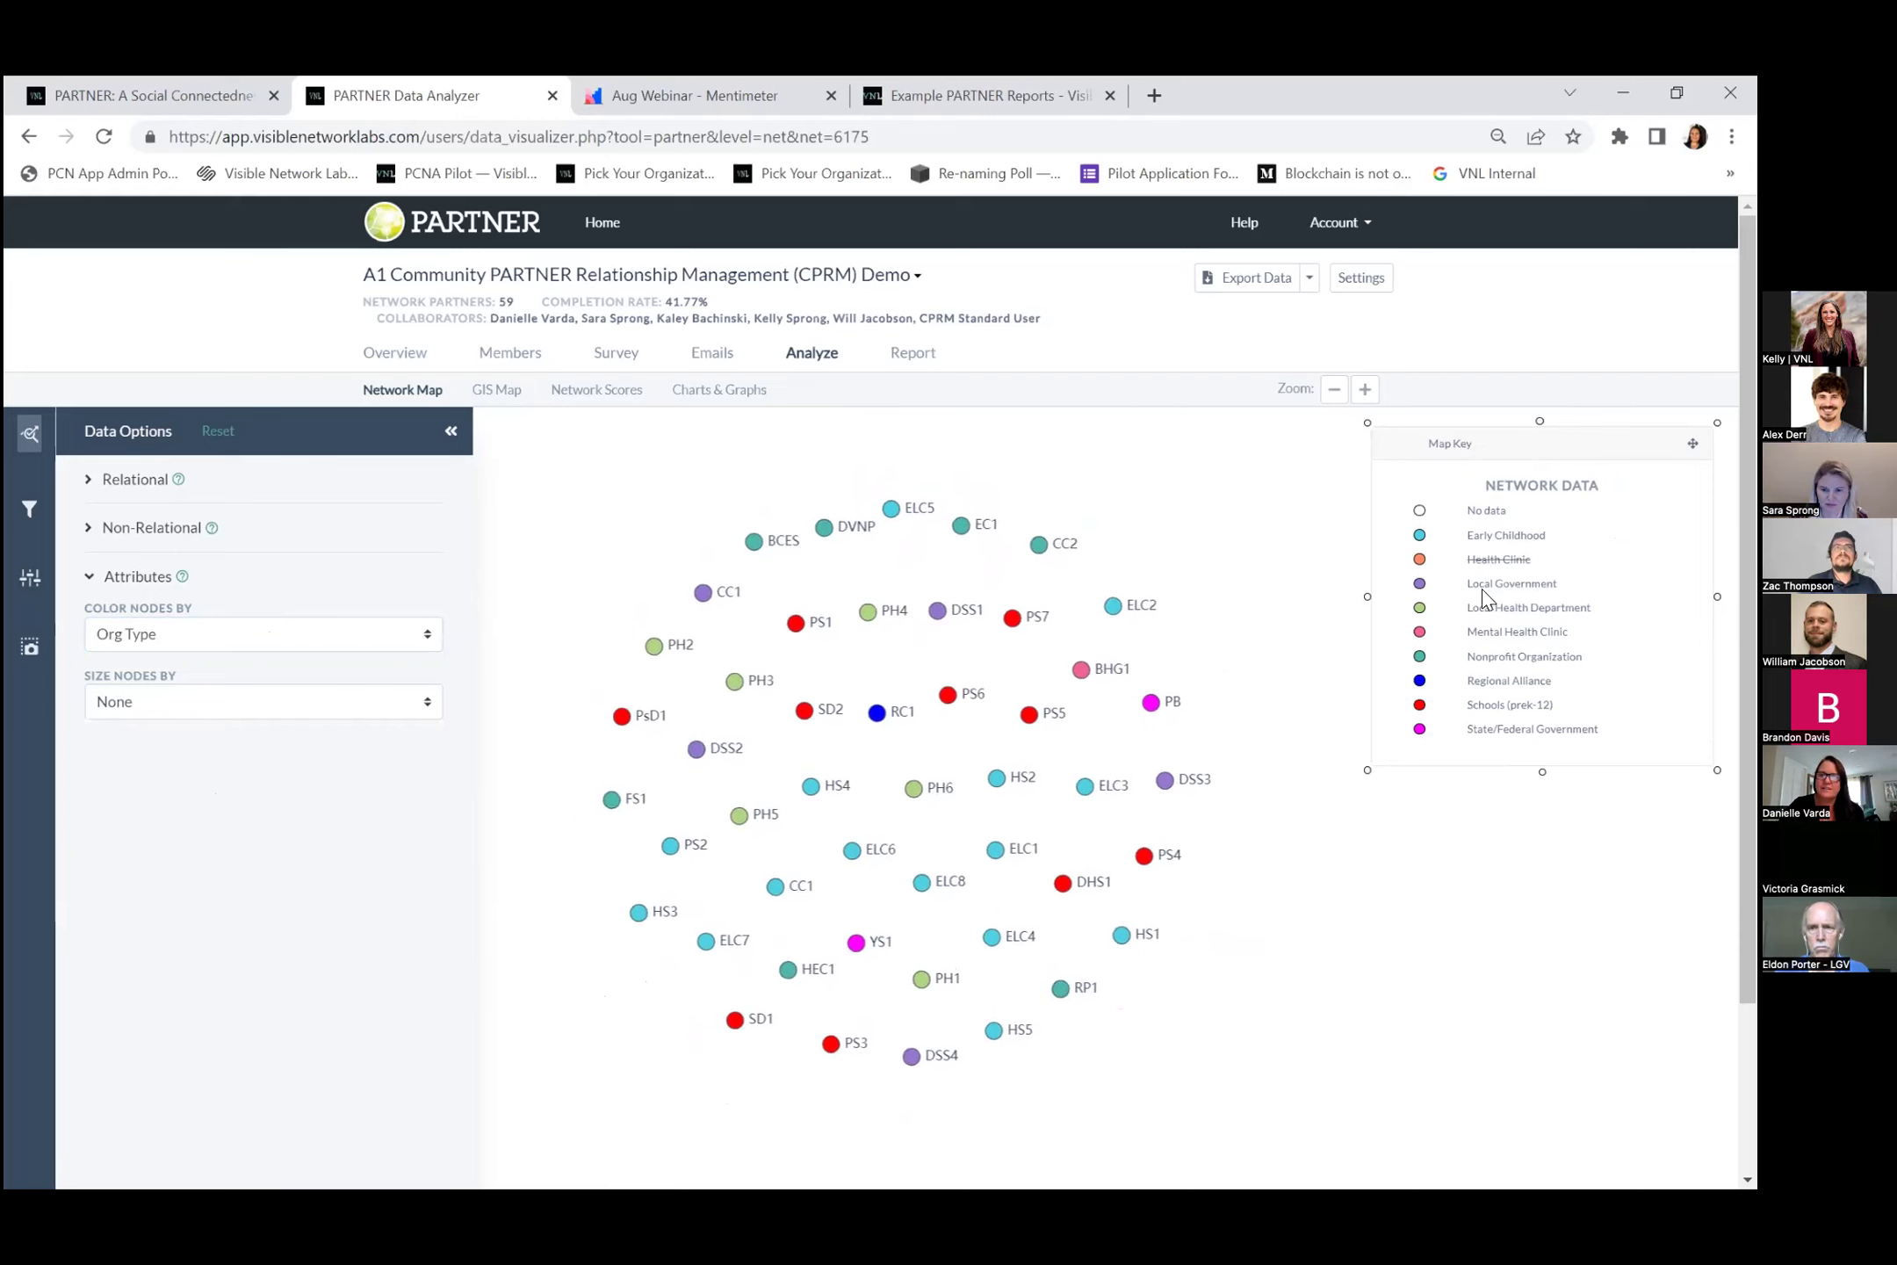
left_click(1483, 632)
left_click(1483, 607)
left_click(1484, 656)
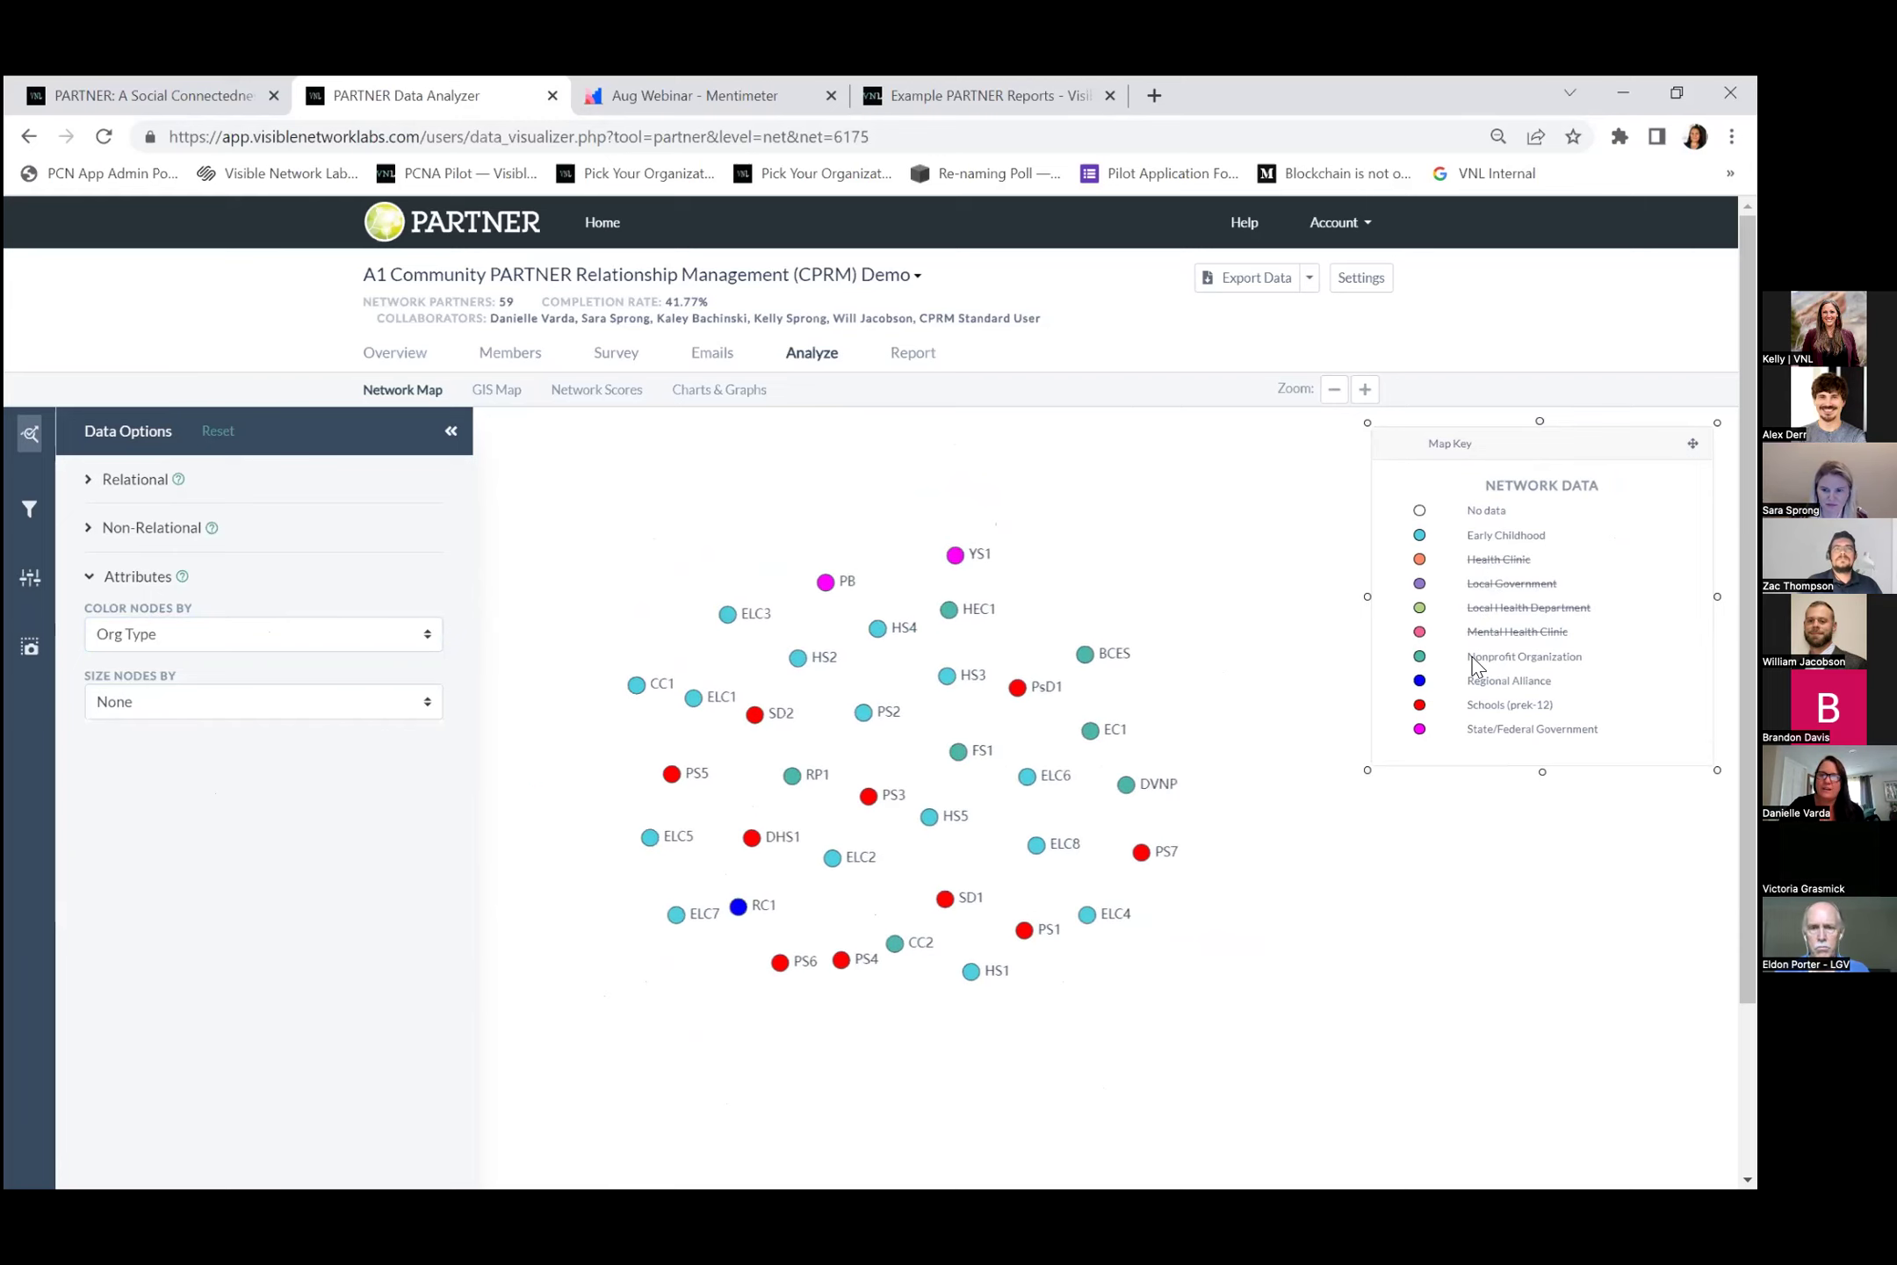
left_click(1504, 680)
left_click(1482, 704)
left_click(1502, 728)
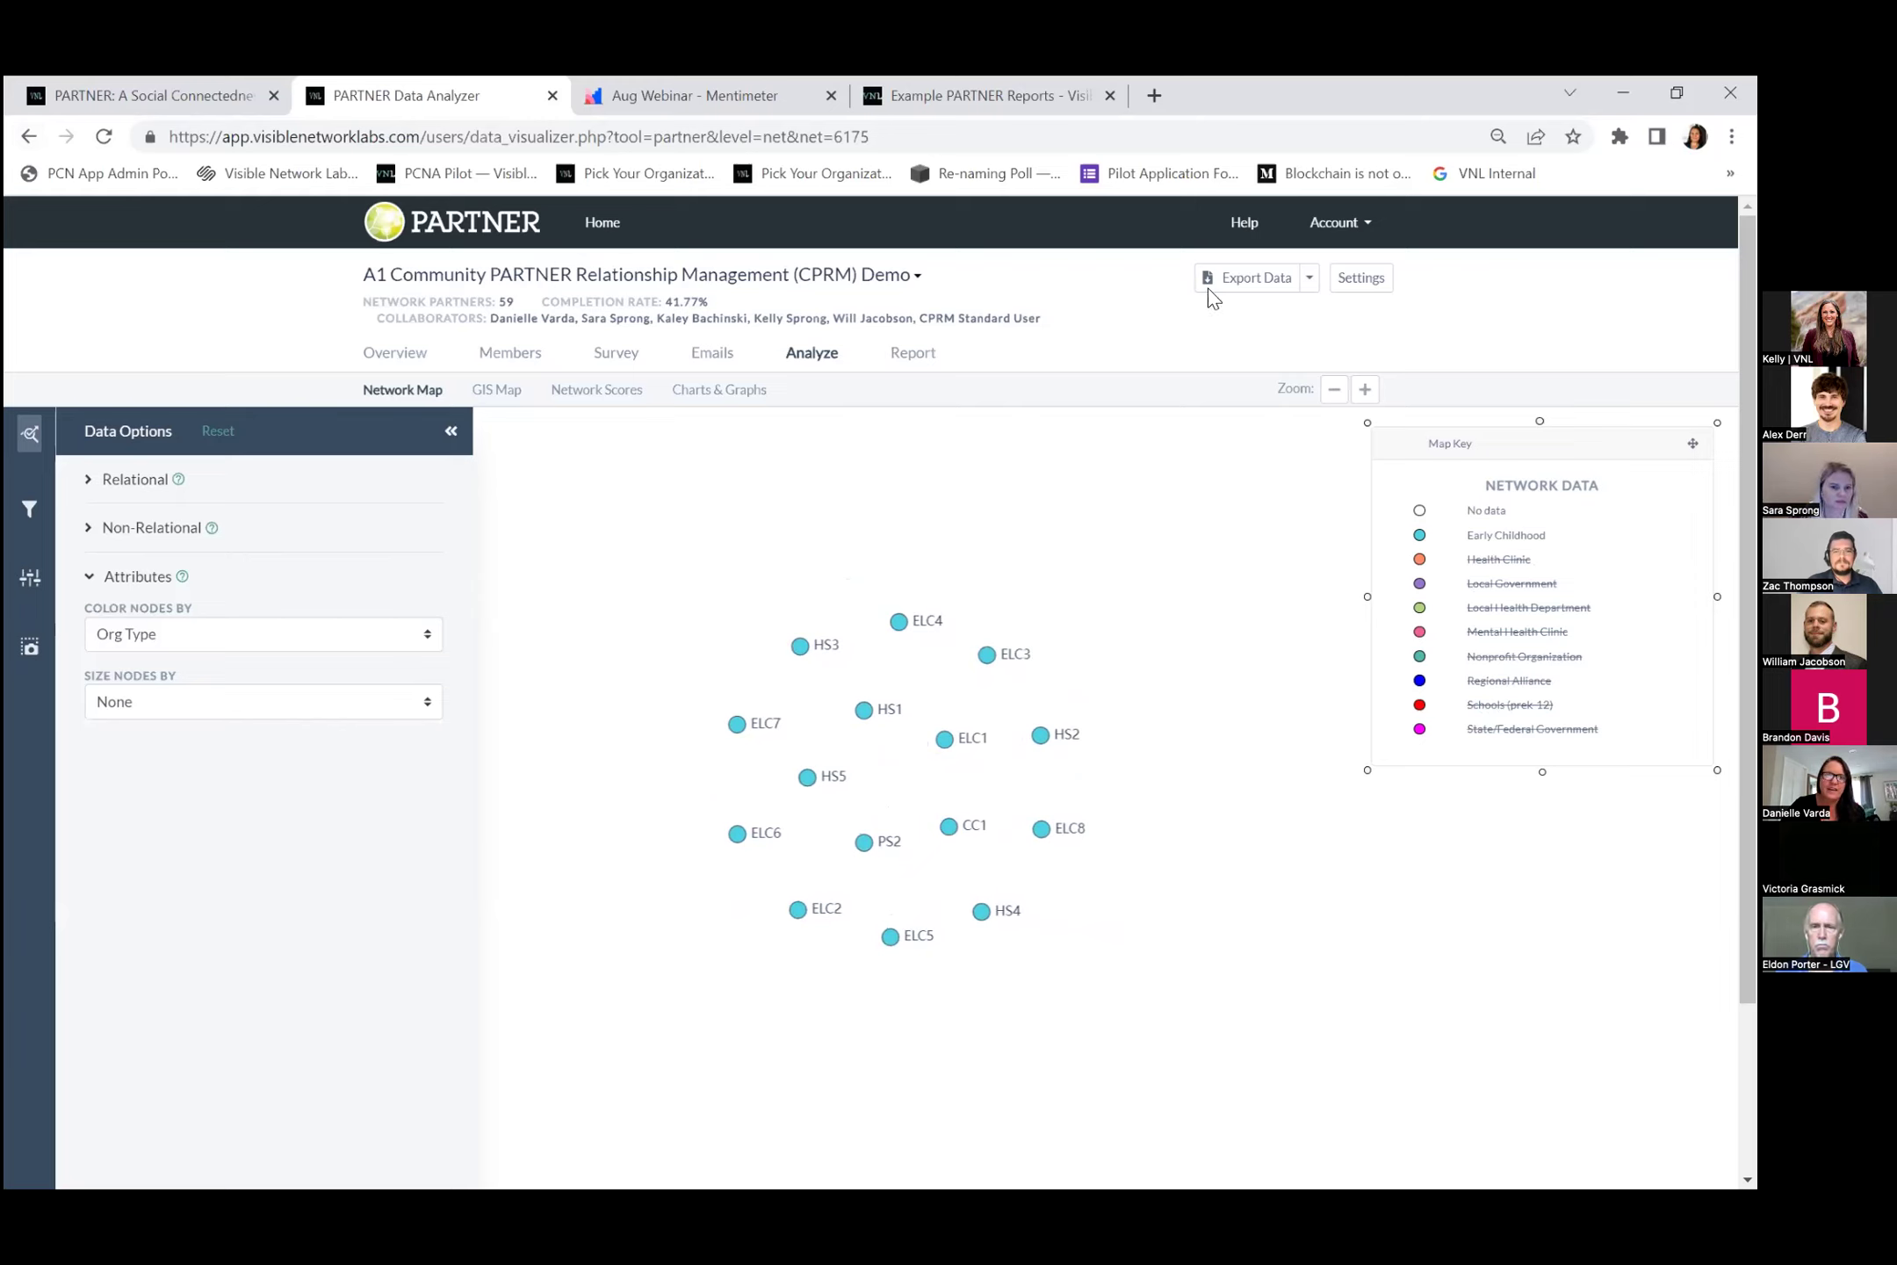
left_click(32, 582)
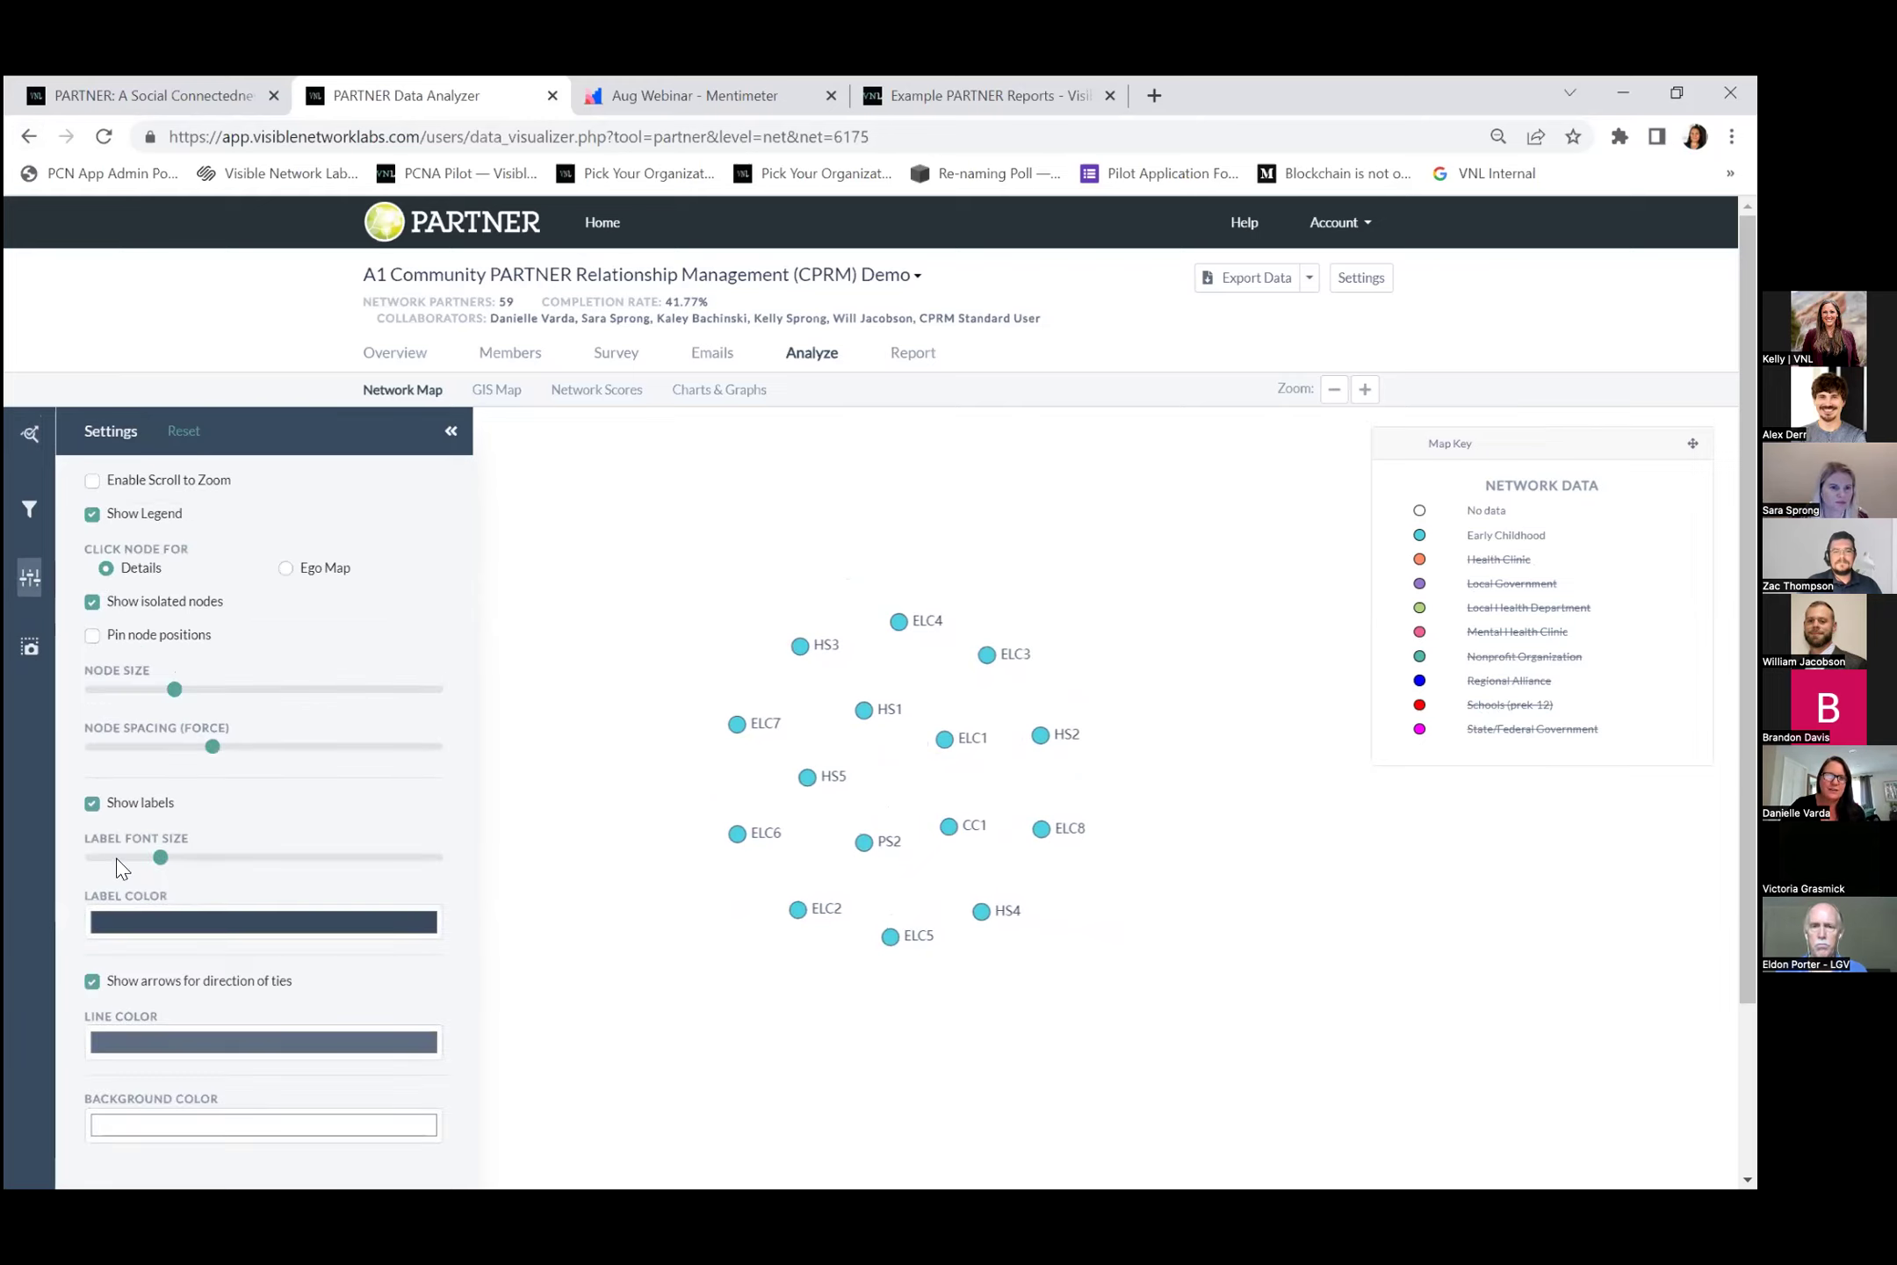
Turn node labels off and back on, then return to the map's Data Options.
left_click(92, 803)
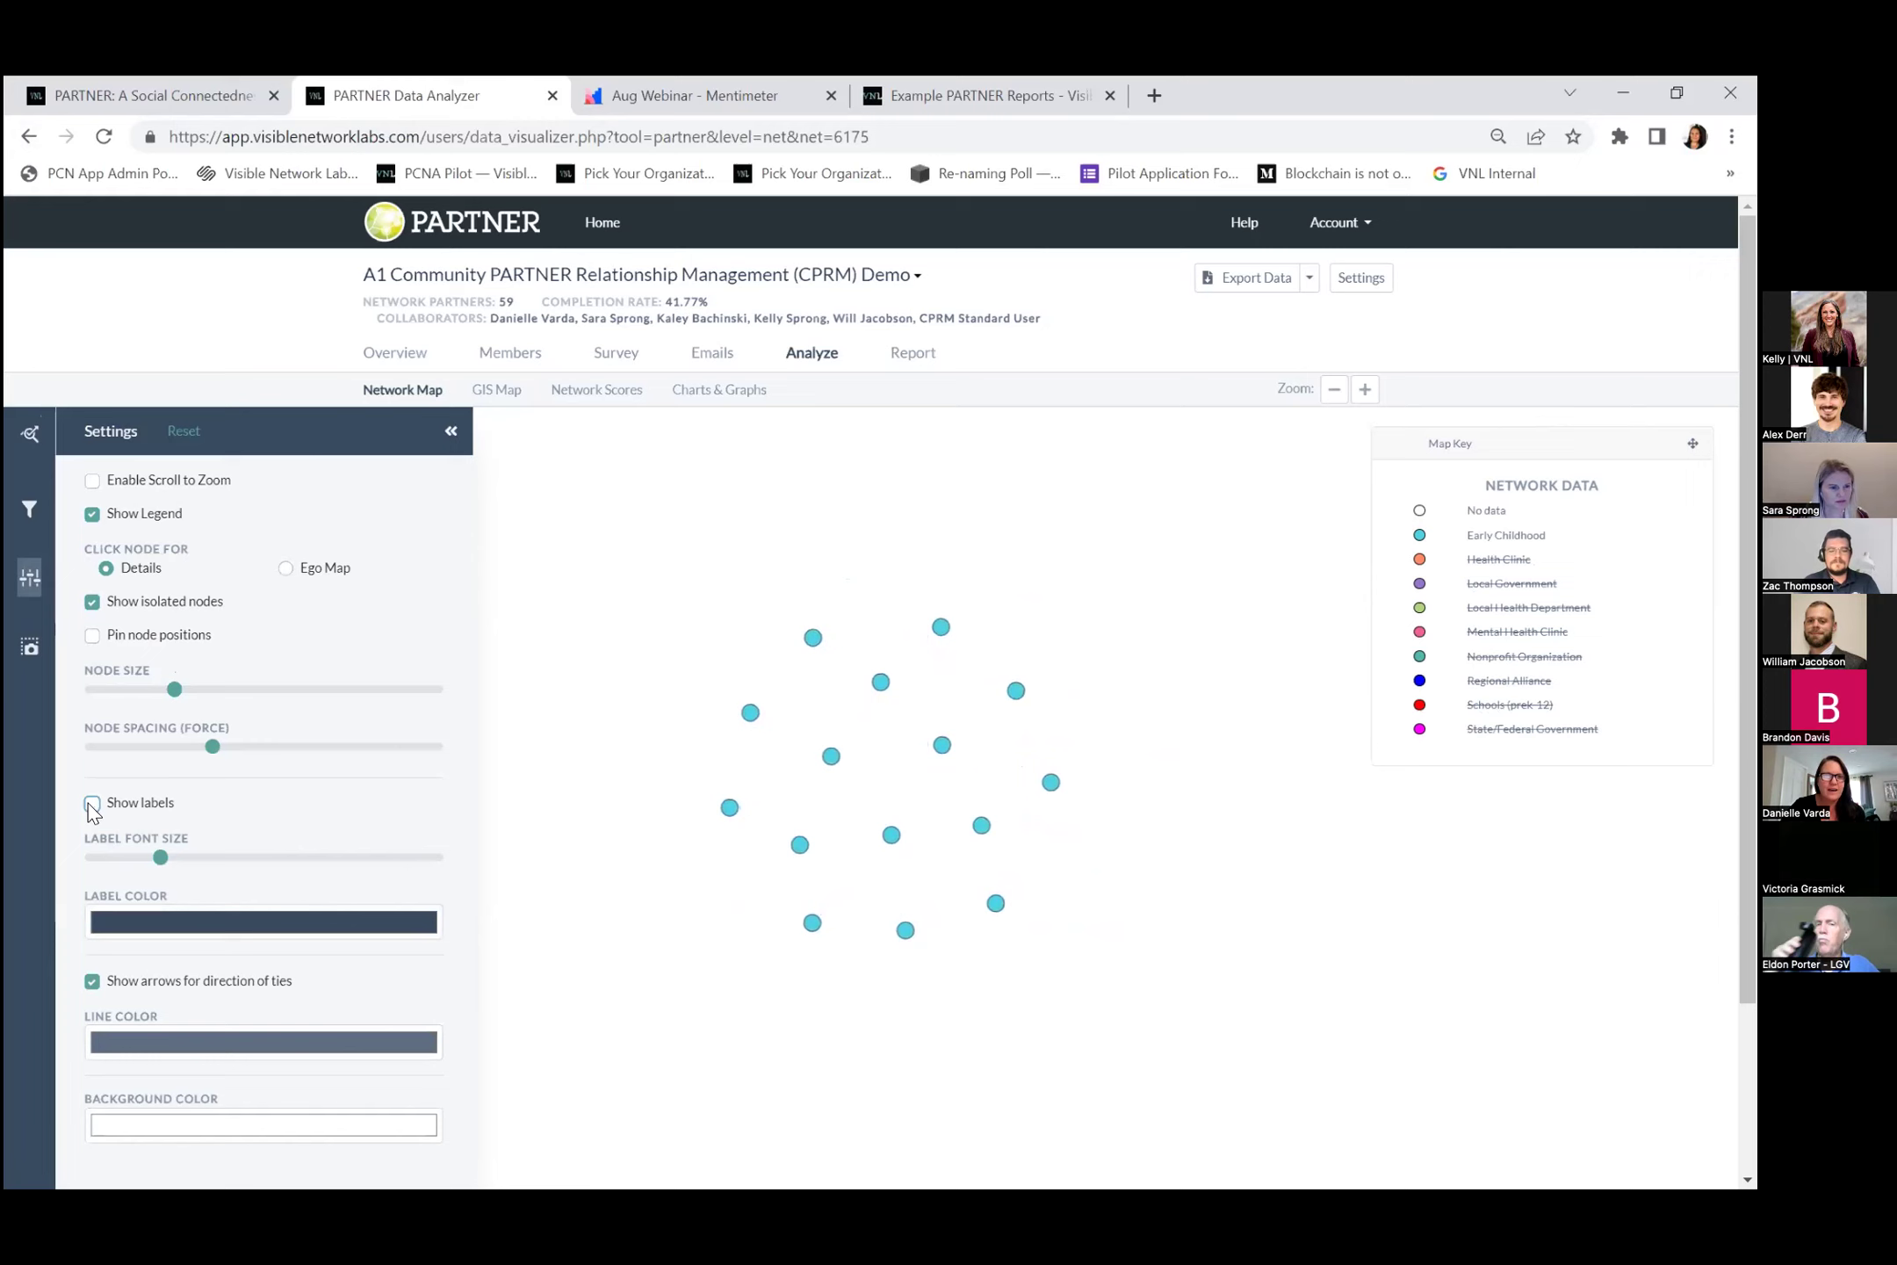
left_click(92, 804)
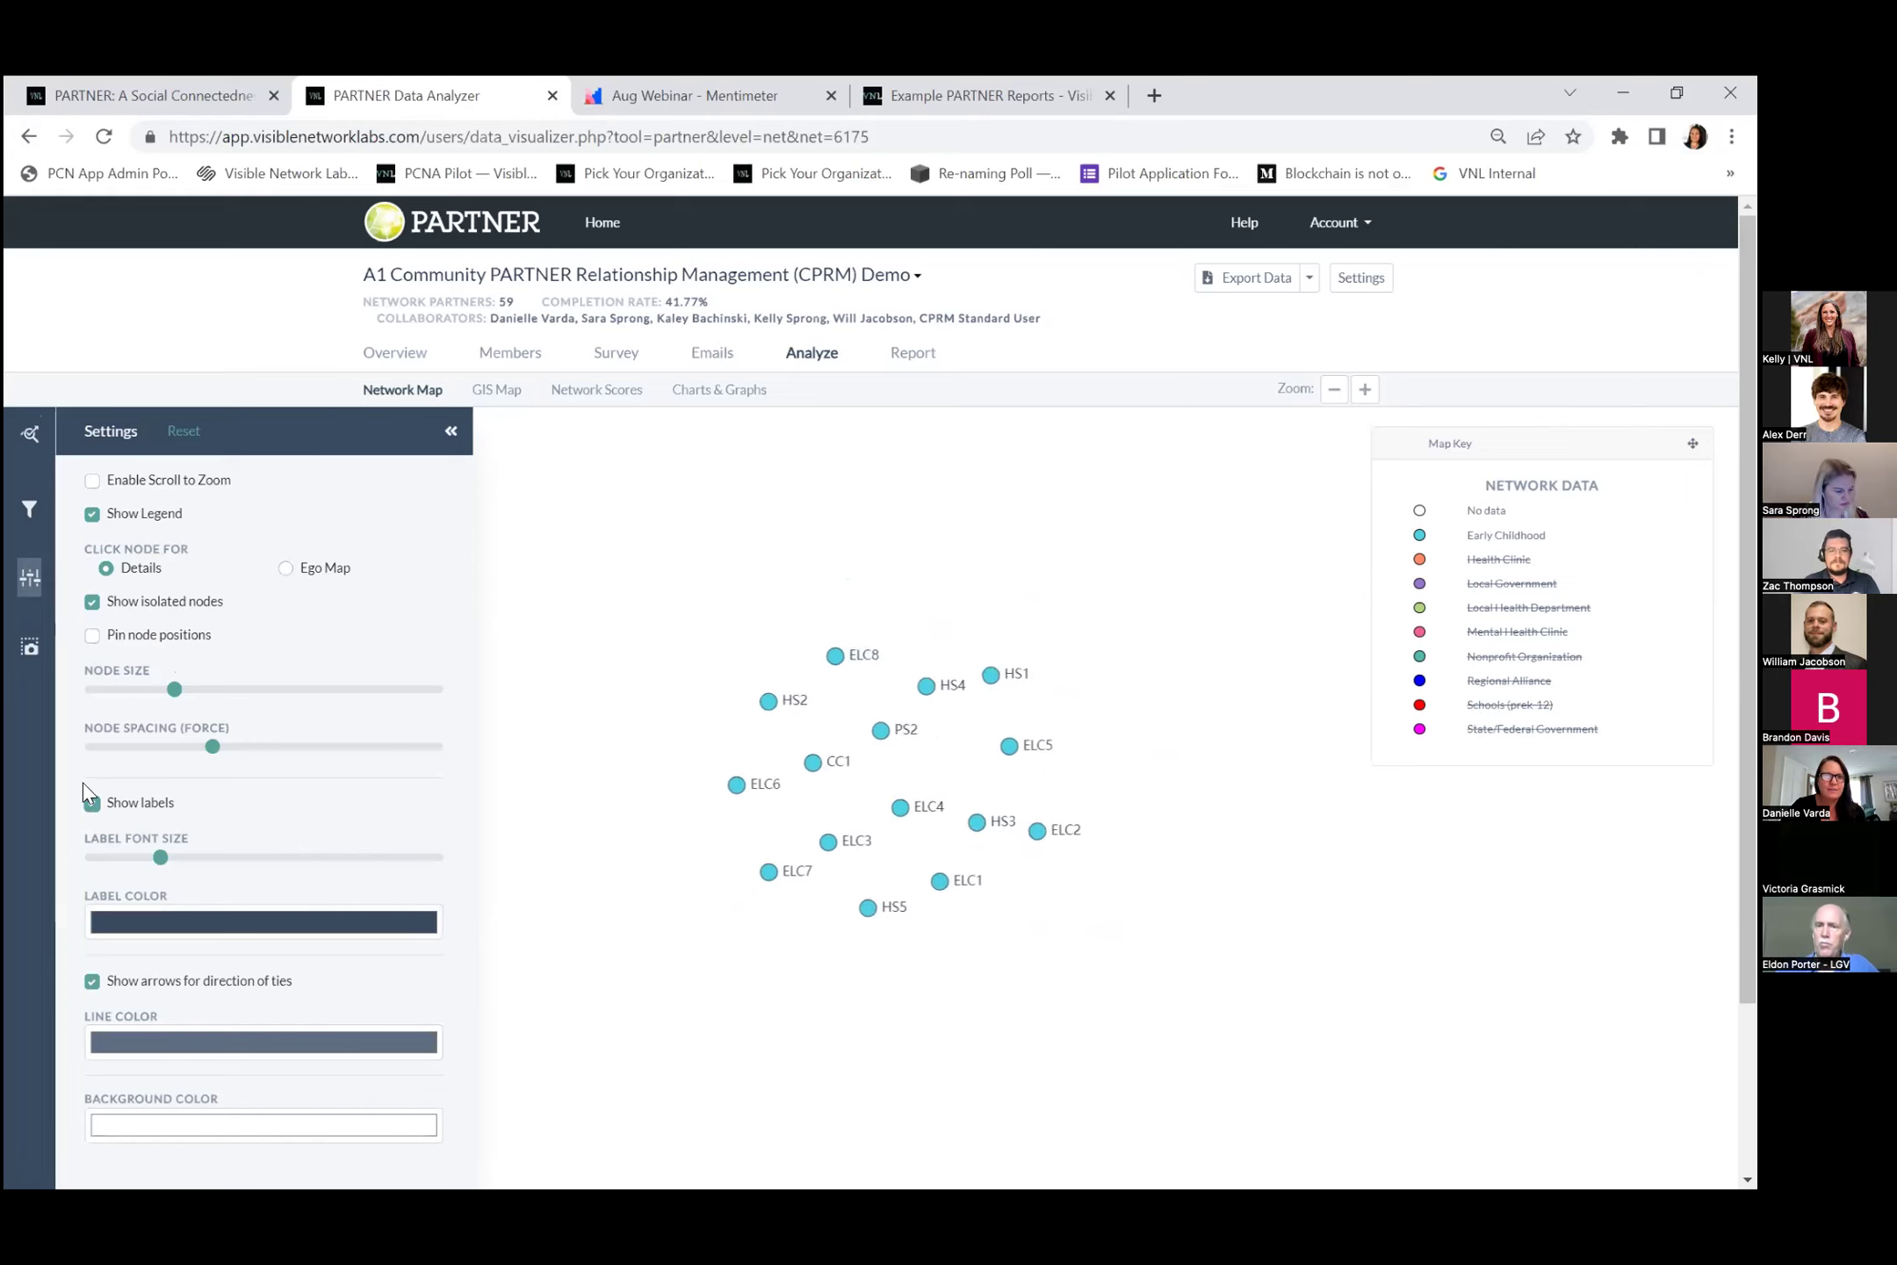
left_click(32, 434)
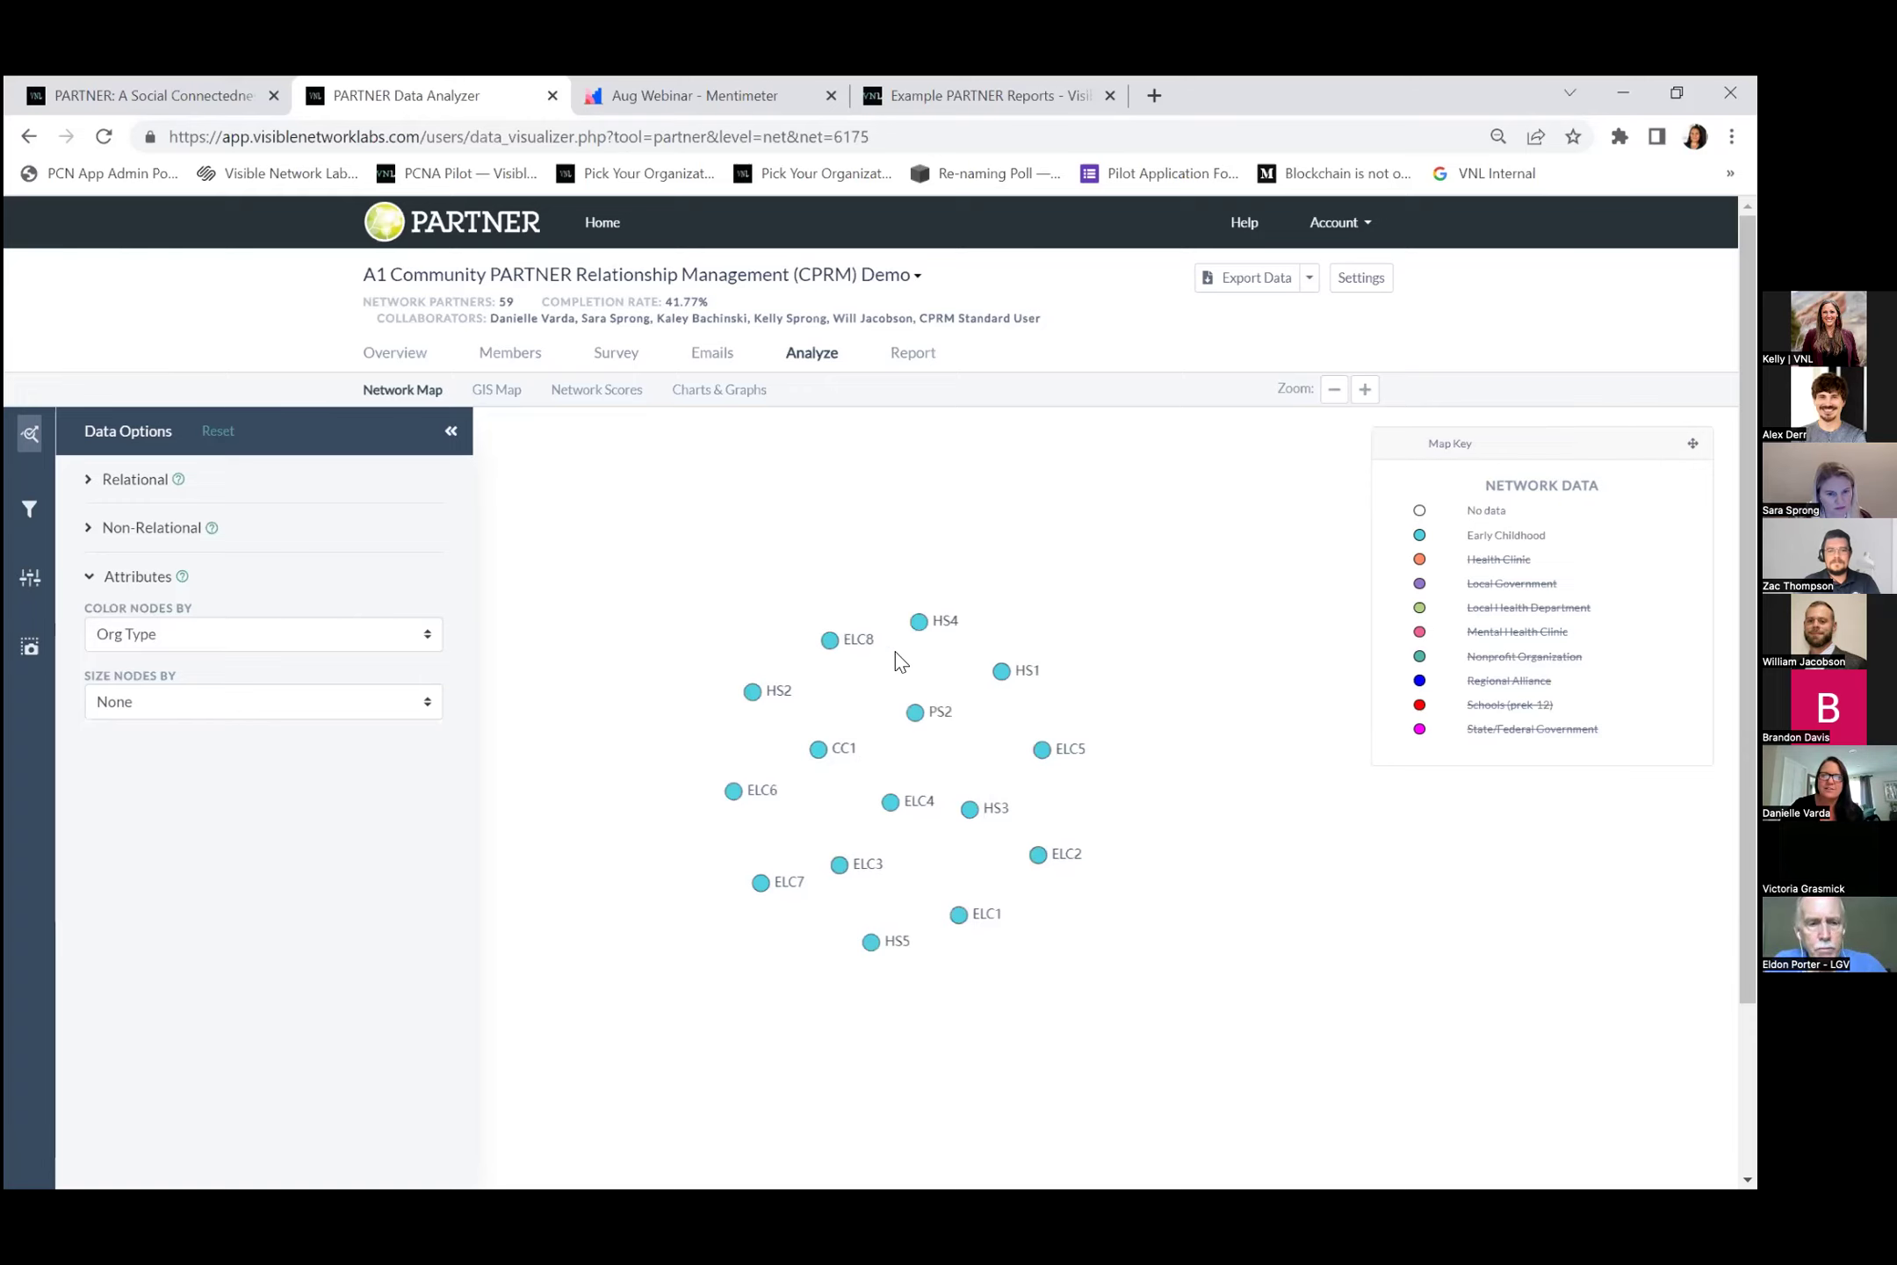
Review partner HS1's details, including 25.86% degree centrality, then close them.
left_click(1001, 671)
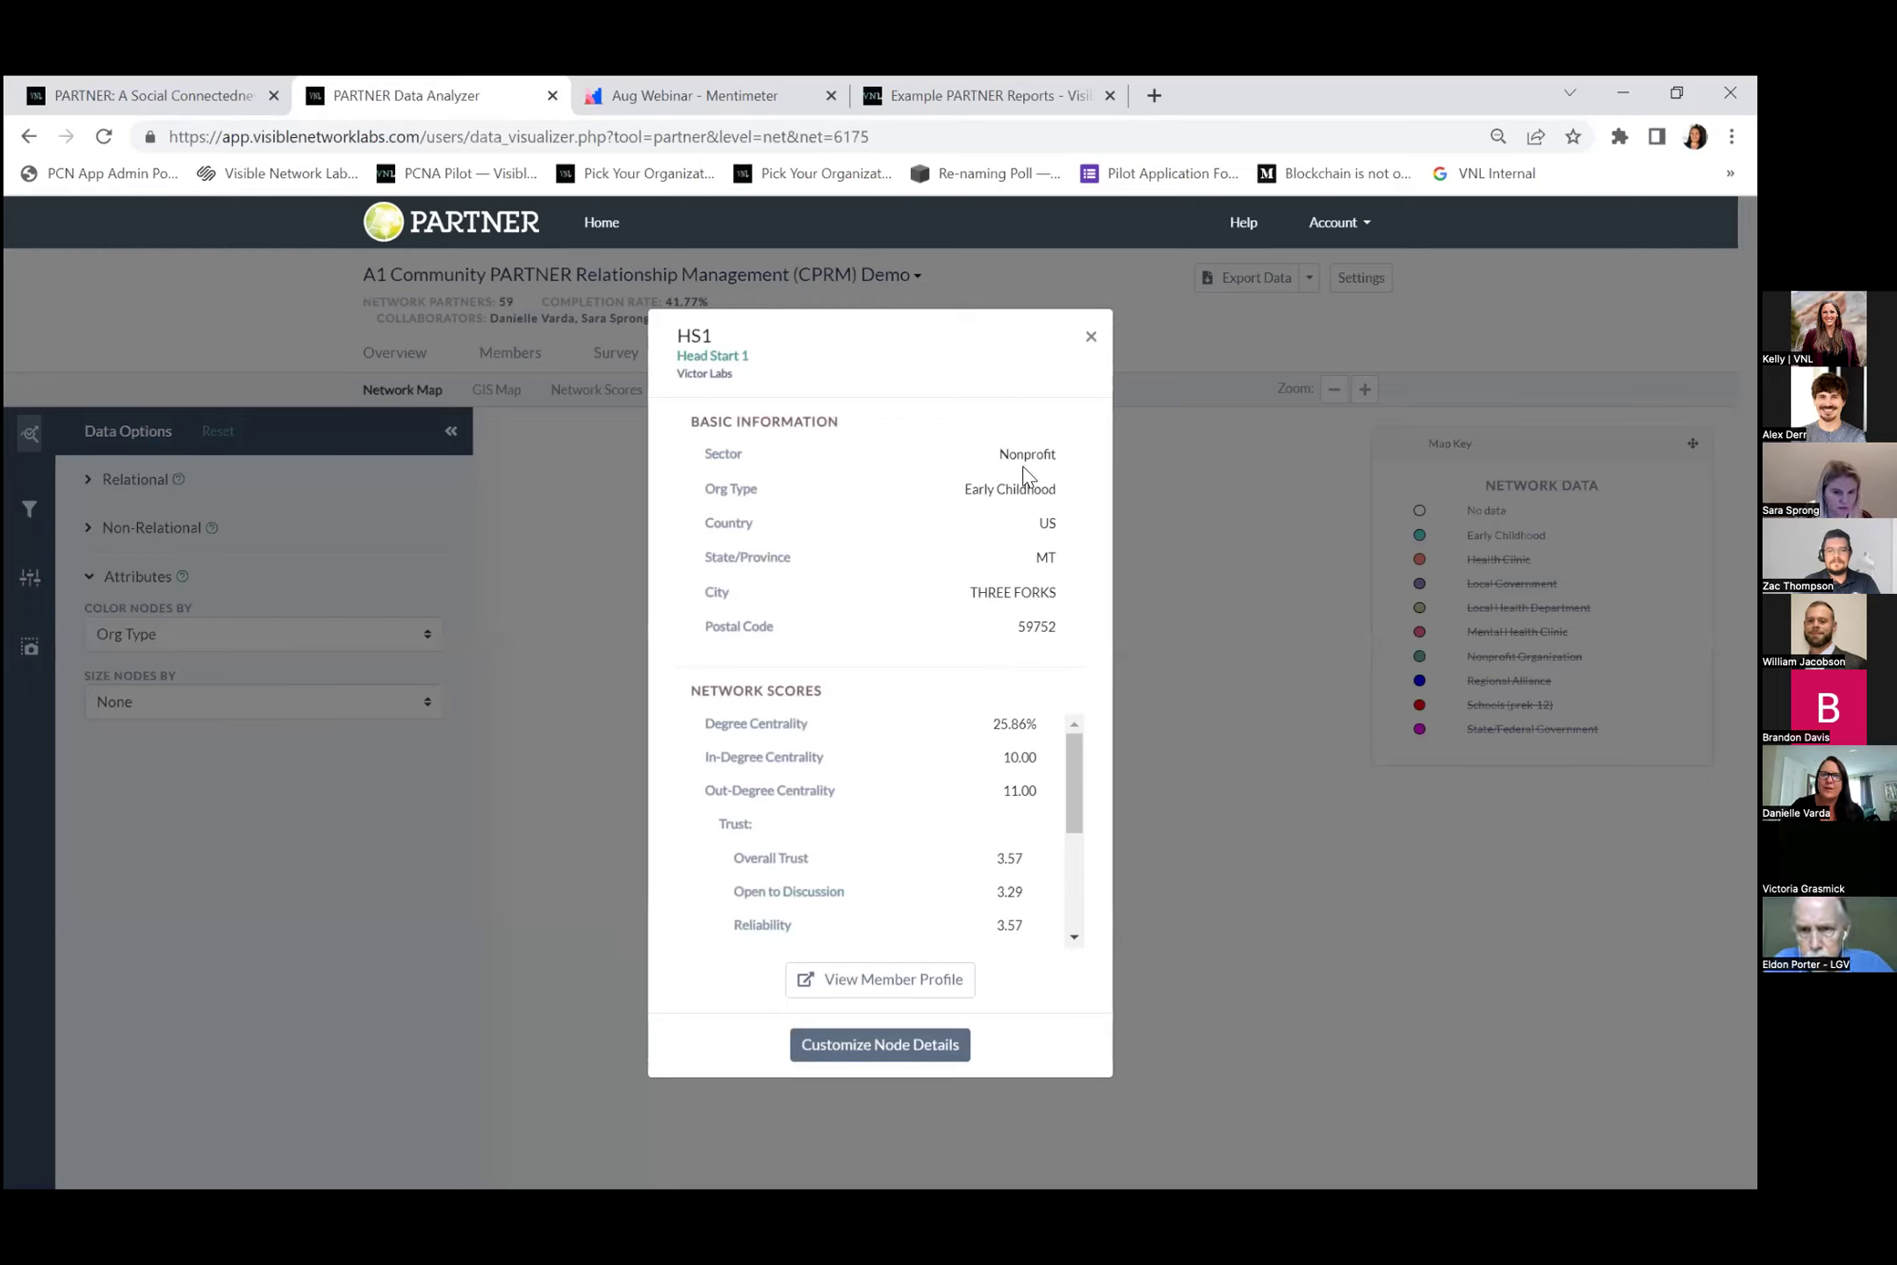
left_click_drag(1080, 777, 926, 861)
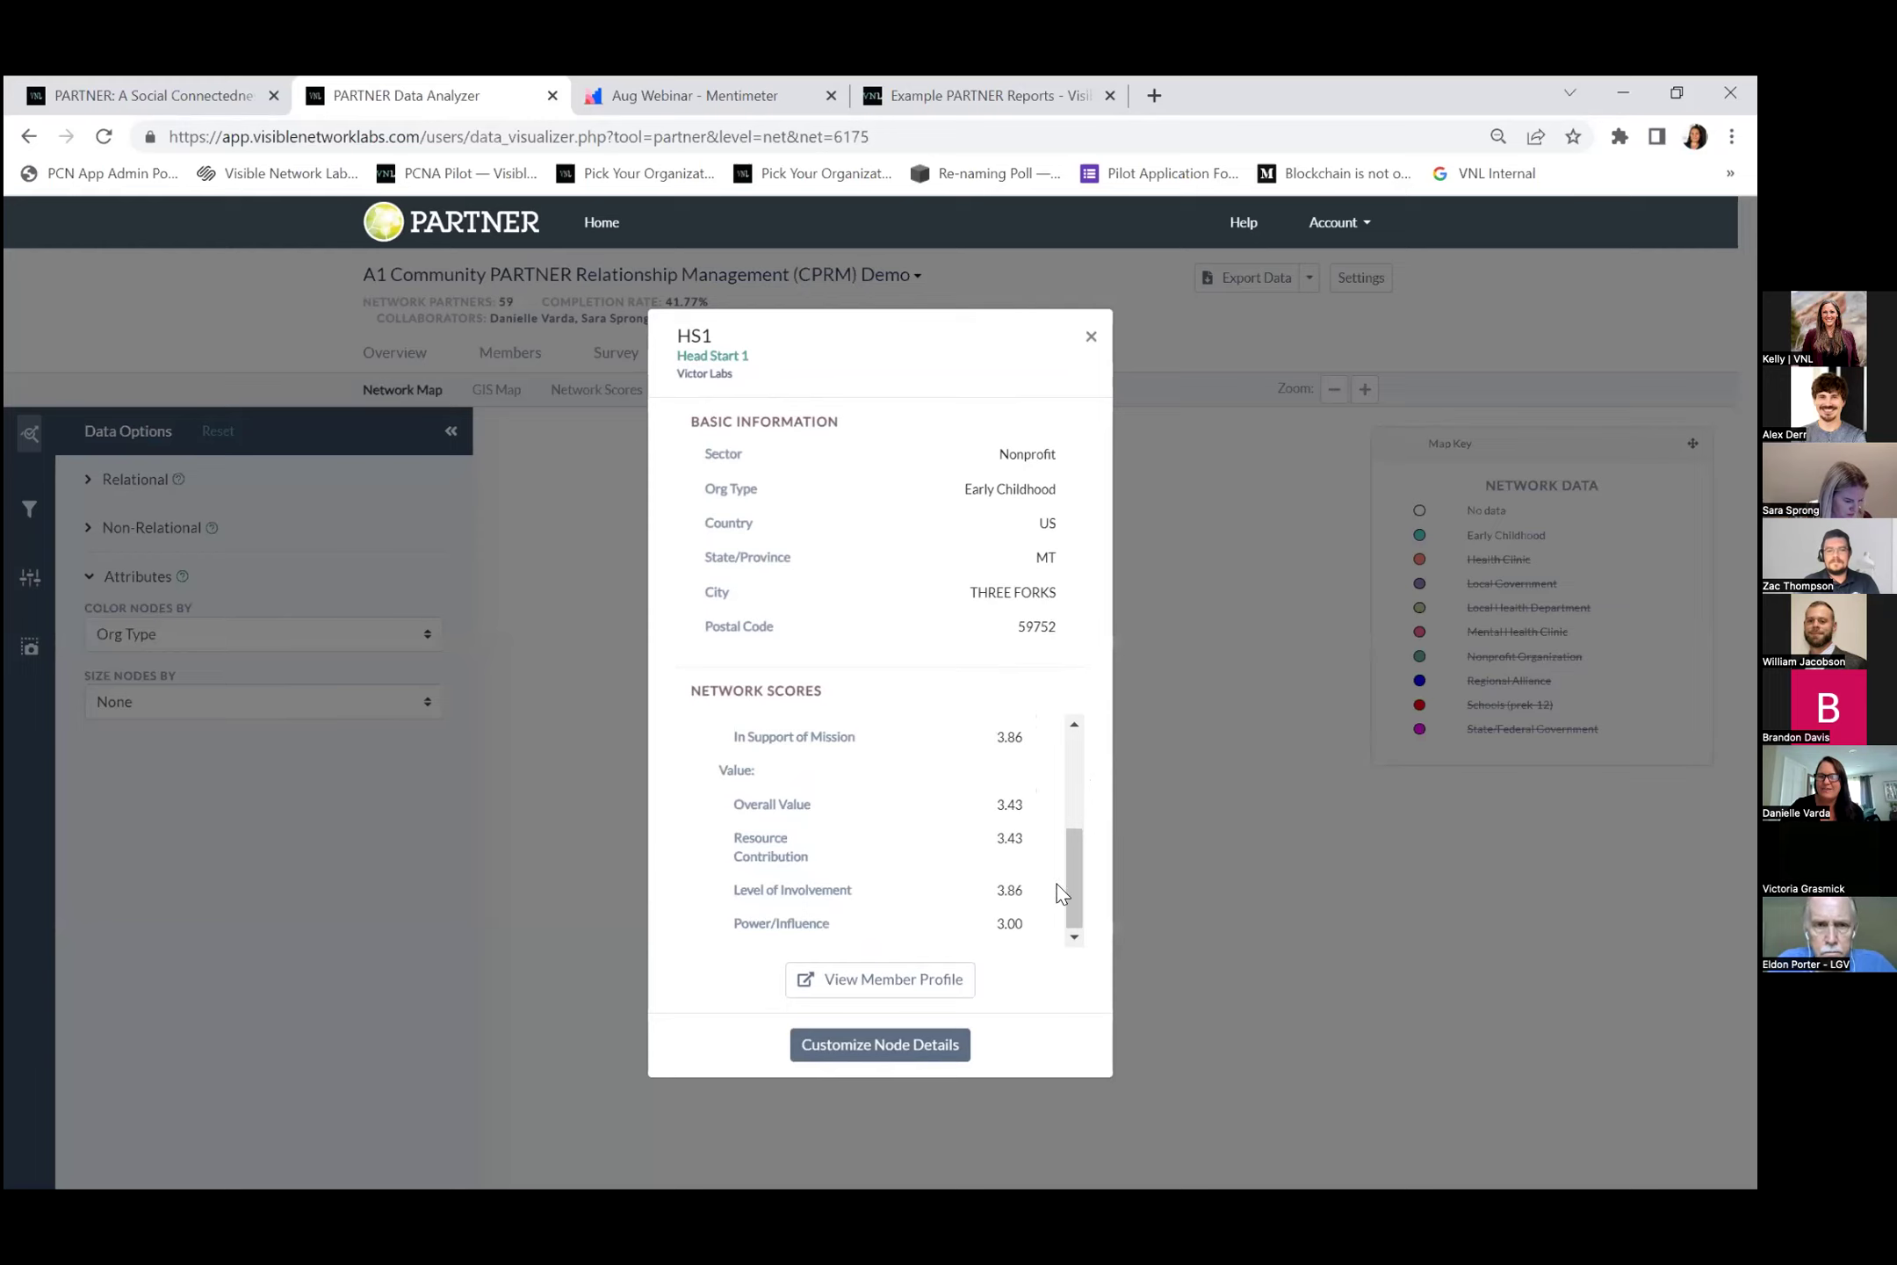
left_click_drag(1080, 891, 793, 838)
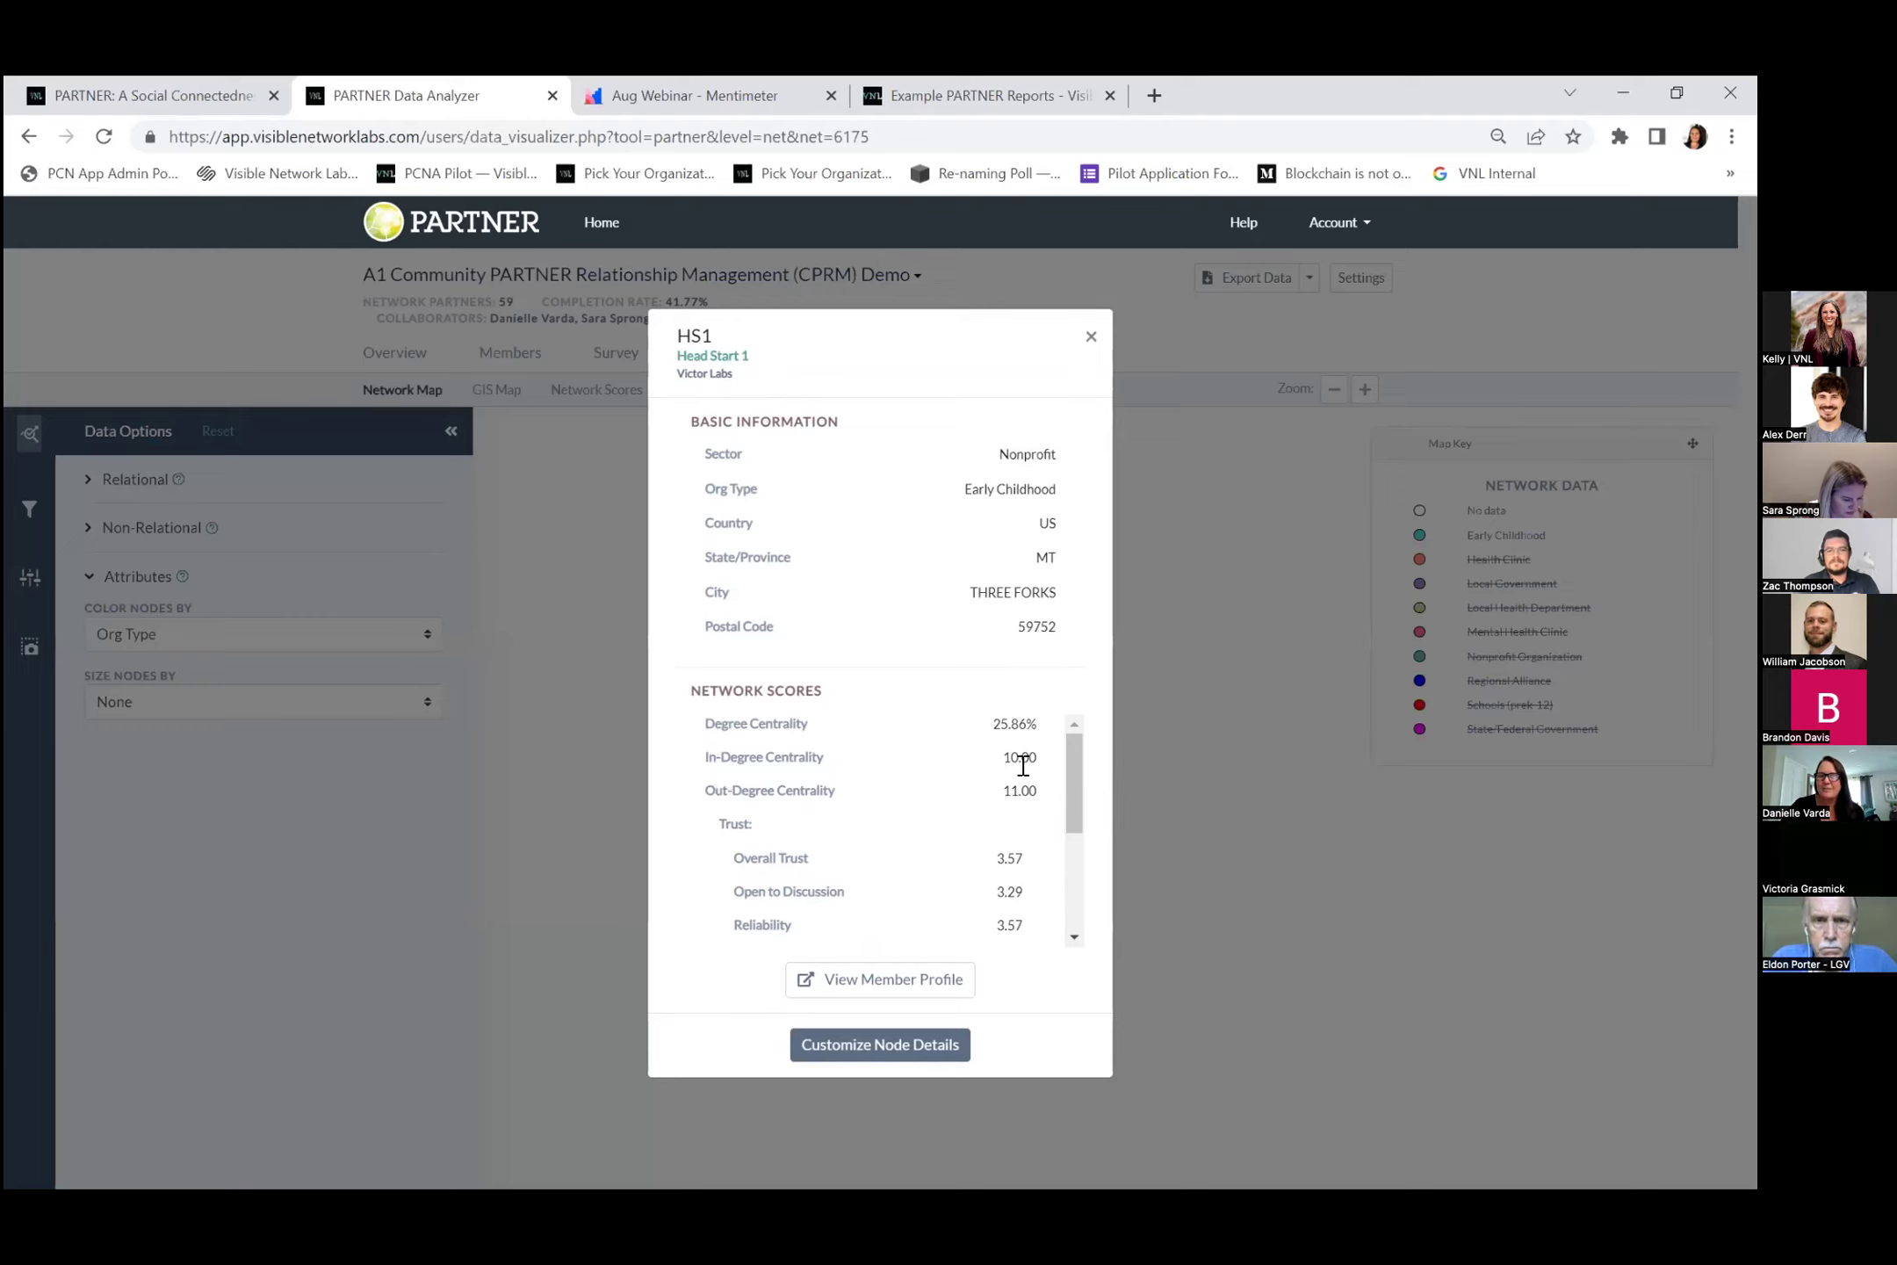
left_click(1091, 337)
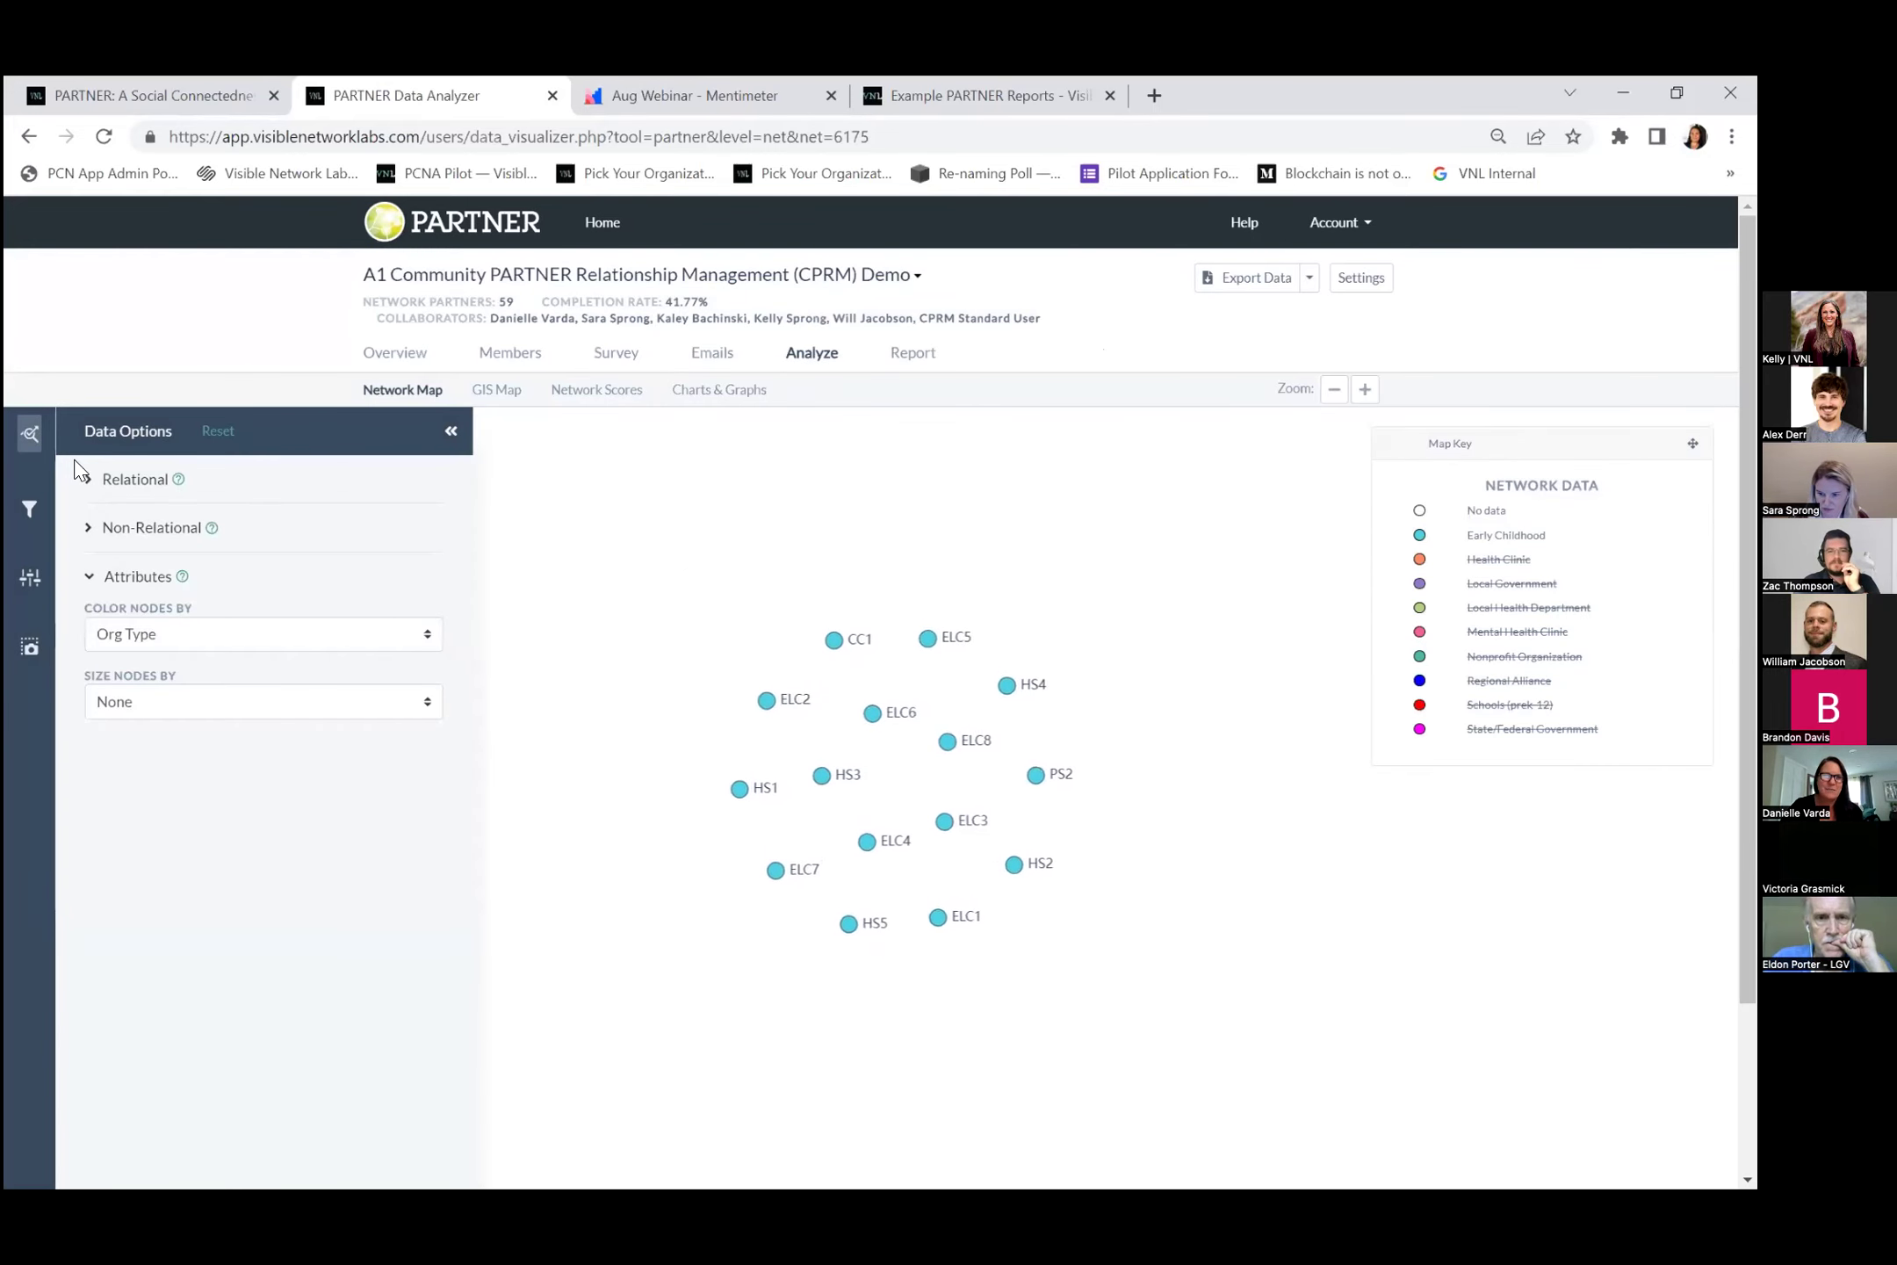
Visualize Question 2 on organizational roles, viewing Advocacy, early learning, then physical health responses.
left_click(90, 485)
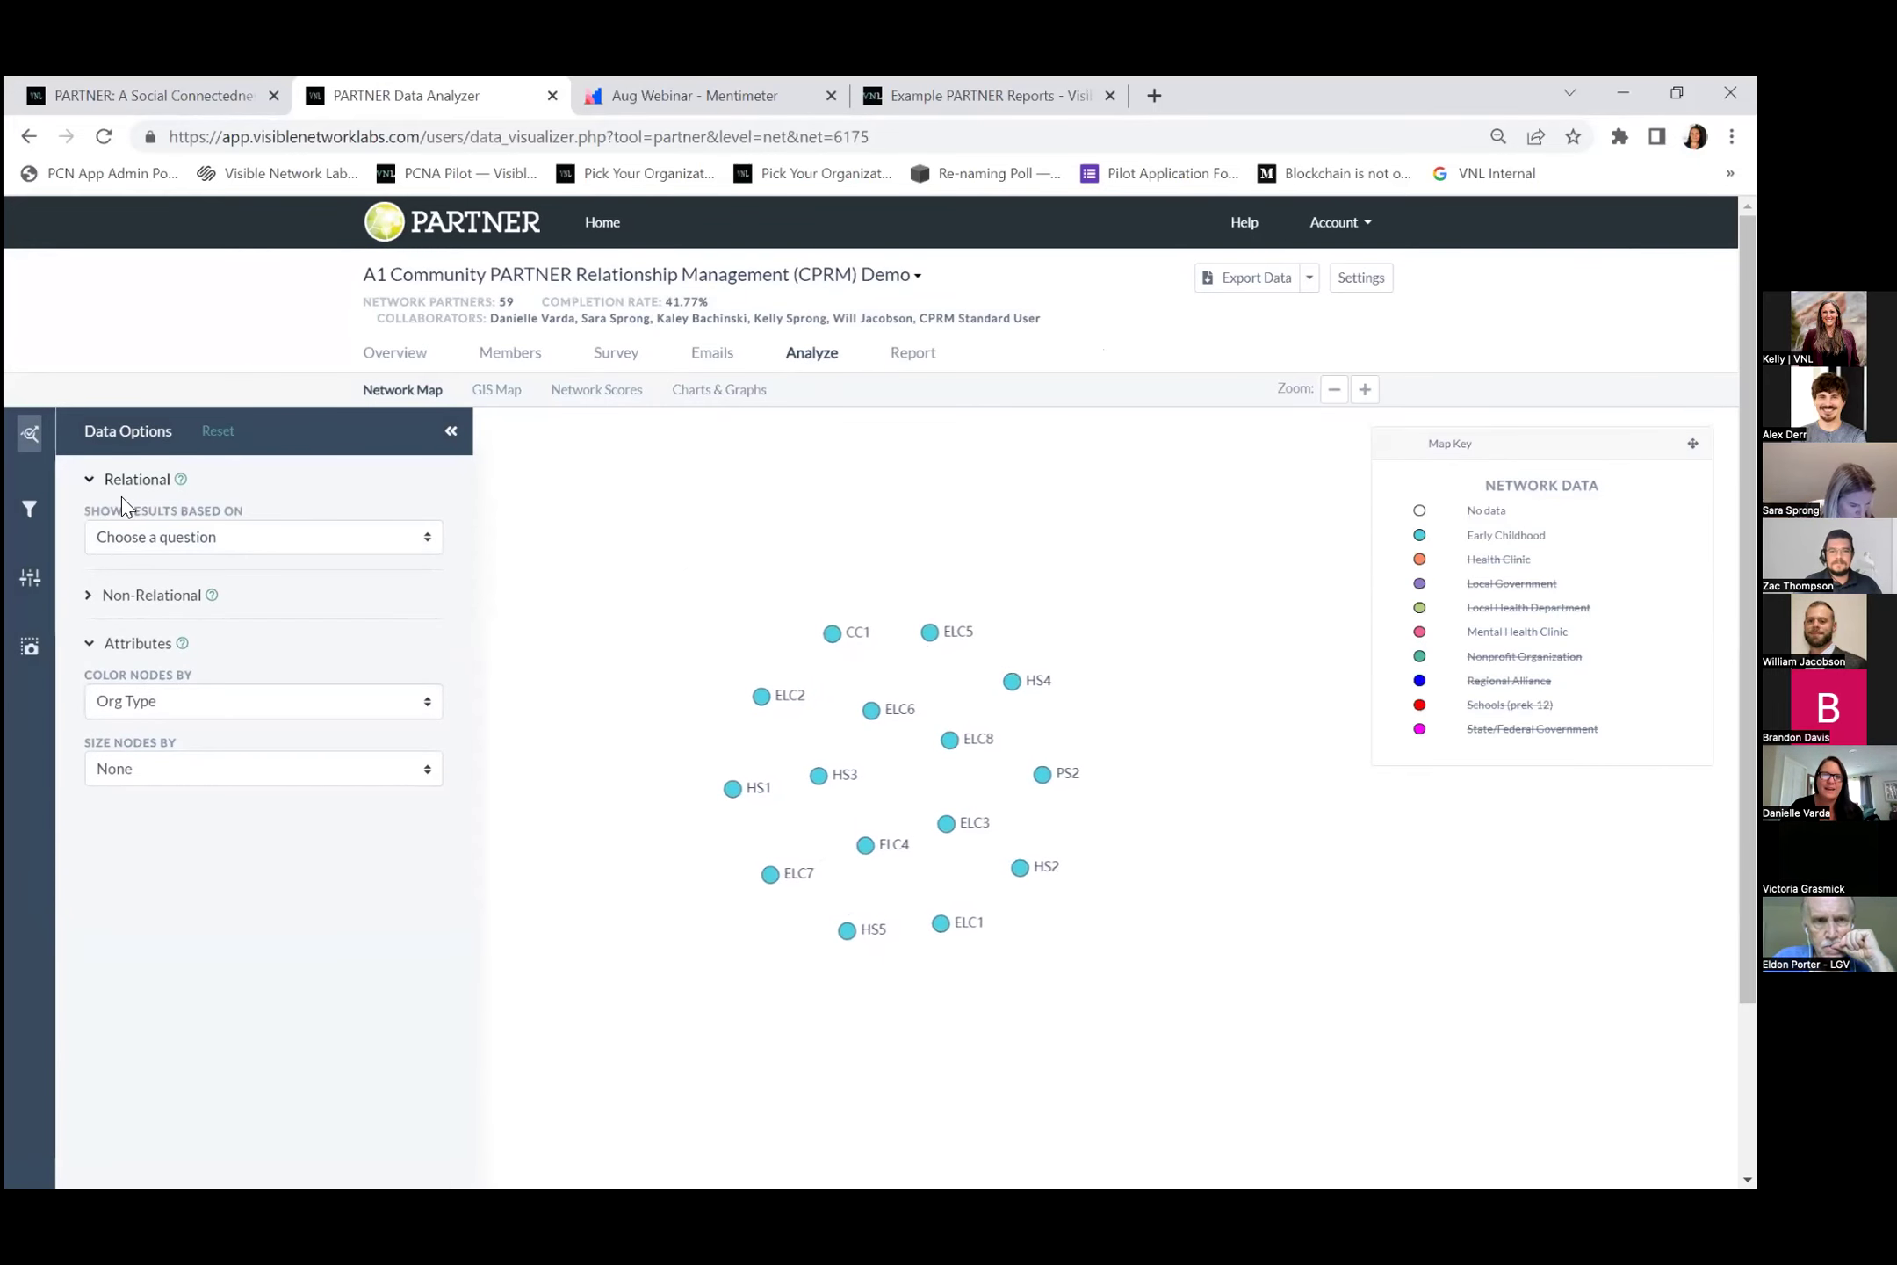
left_click(94, 600)
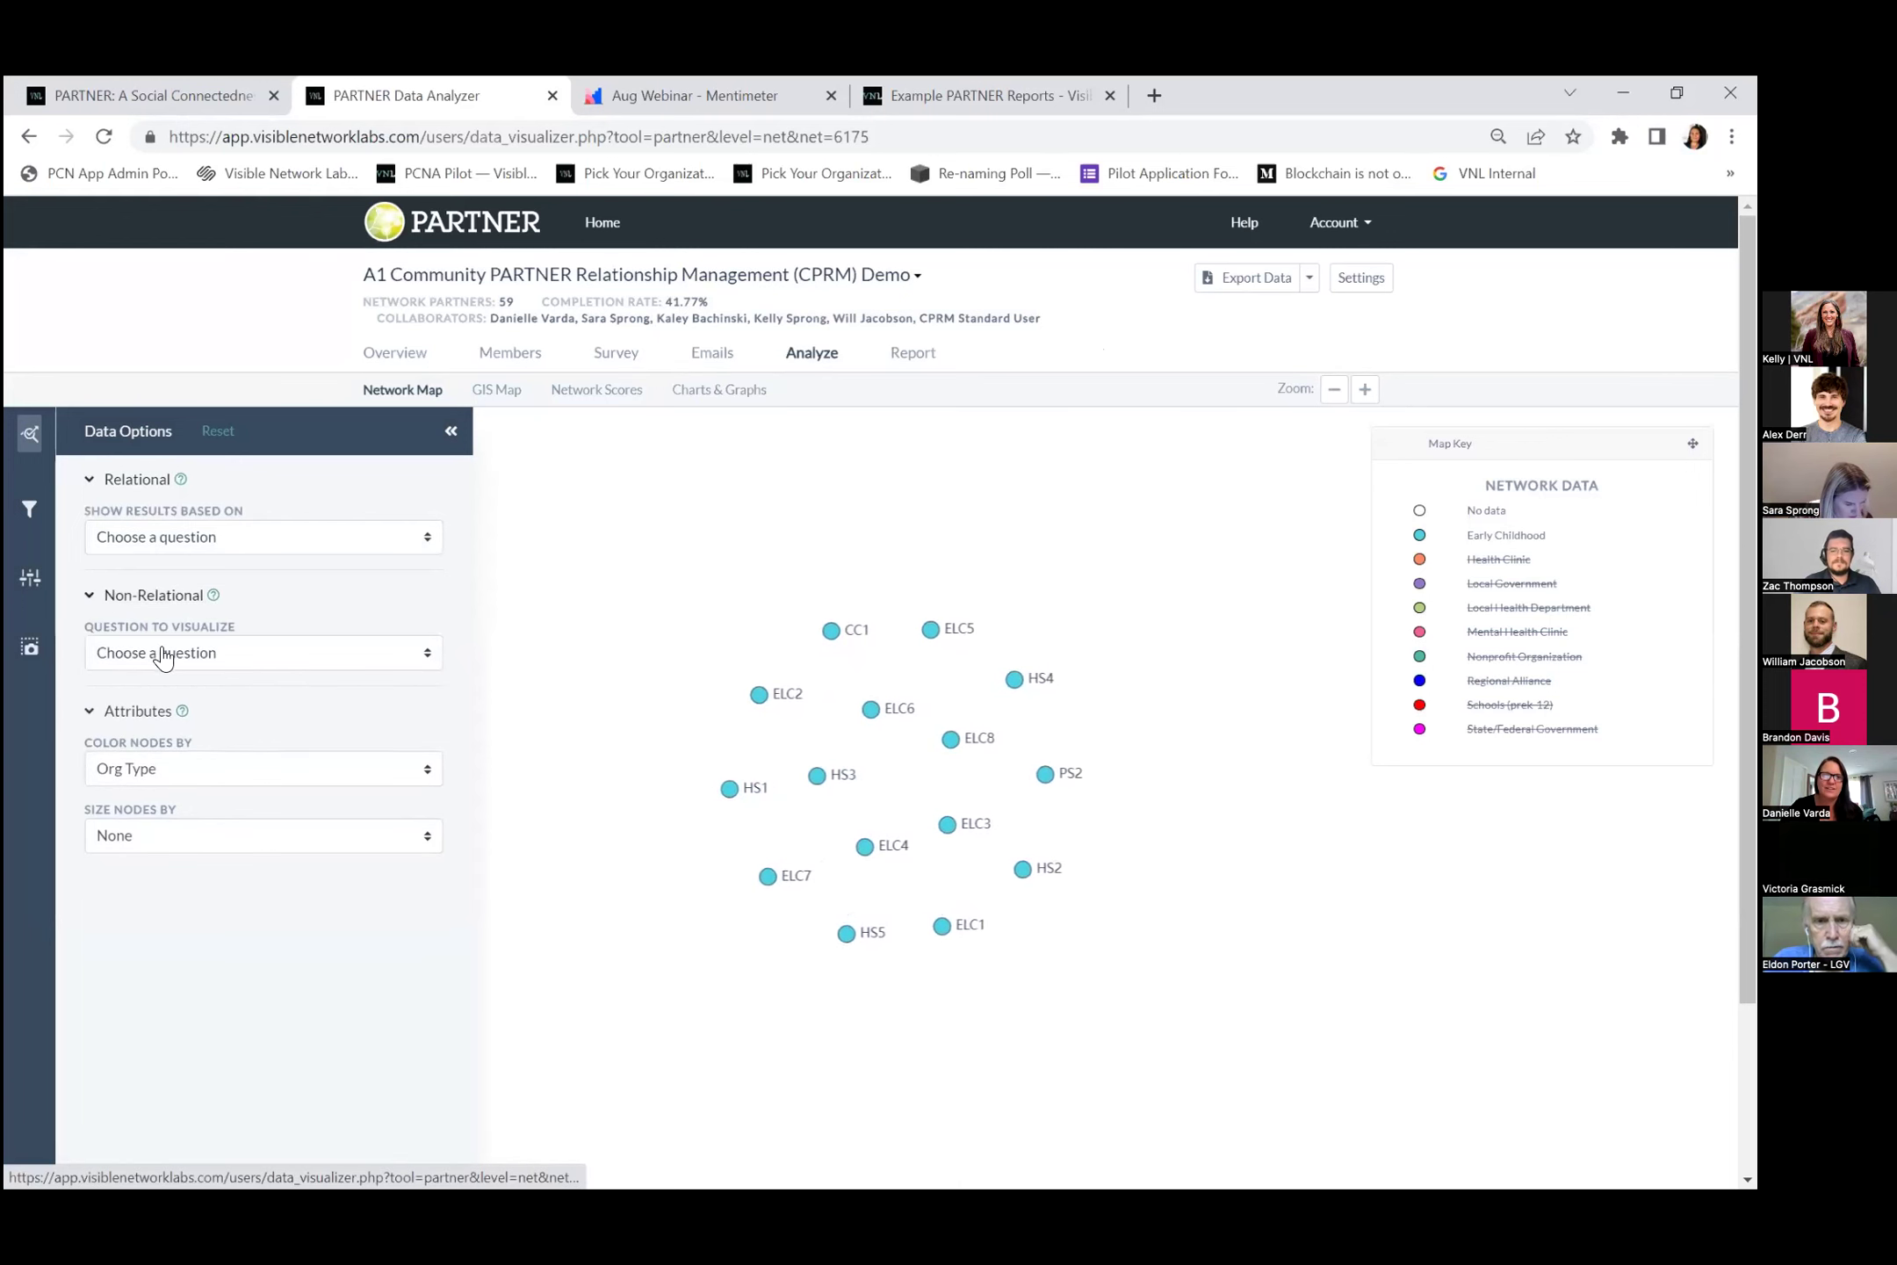
left_click(169, 664)
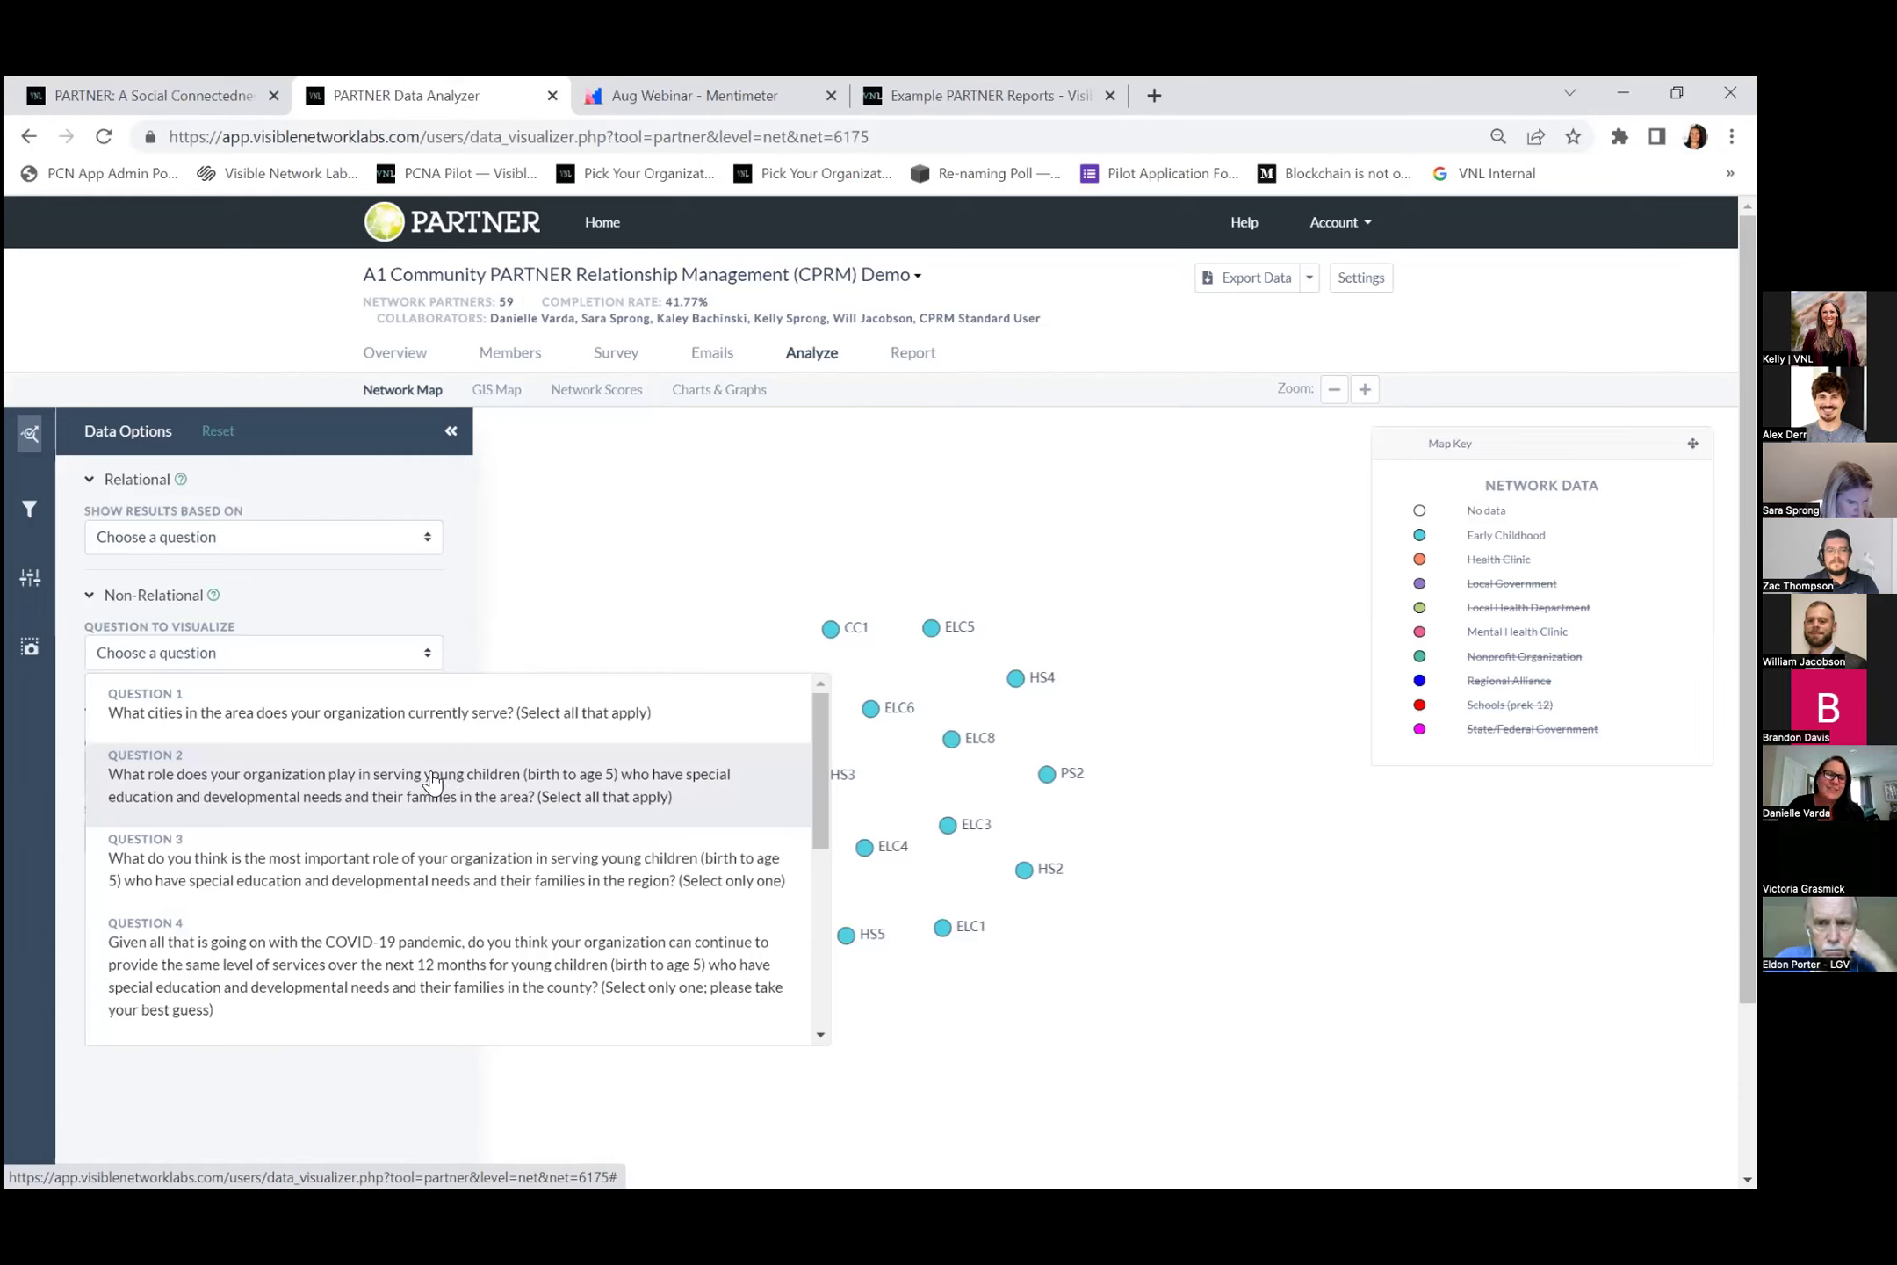
left_click(430, 781)
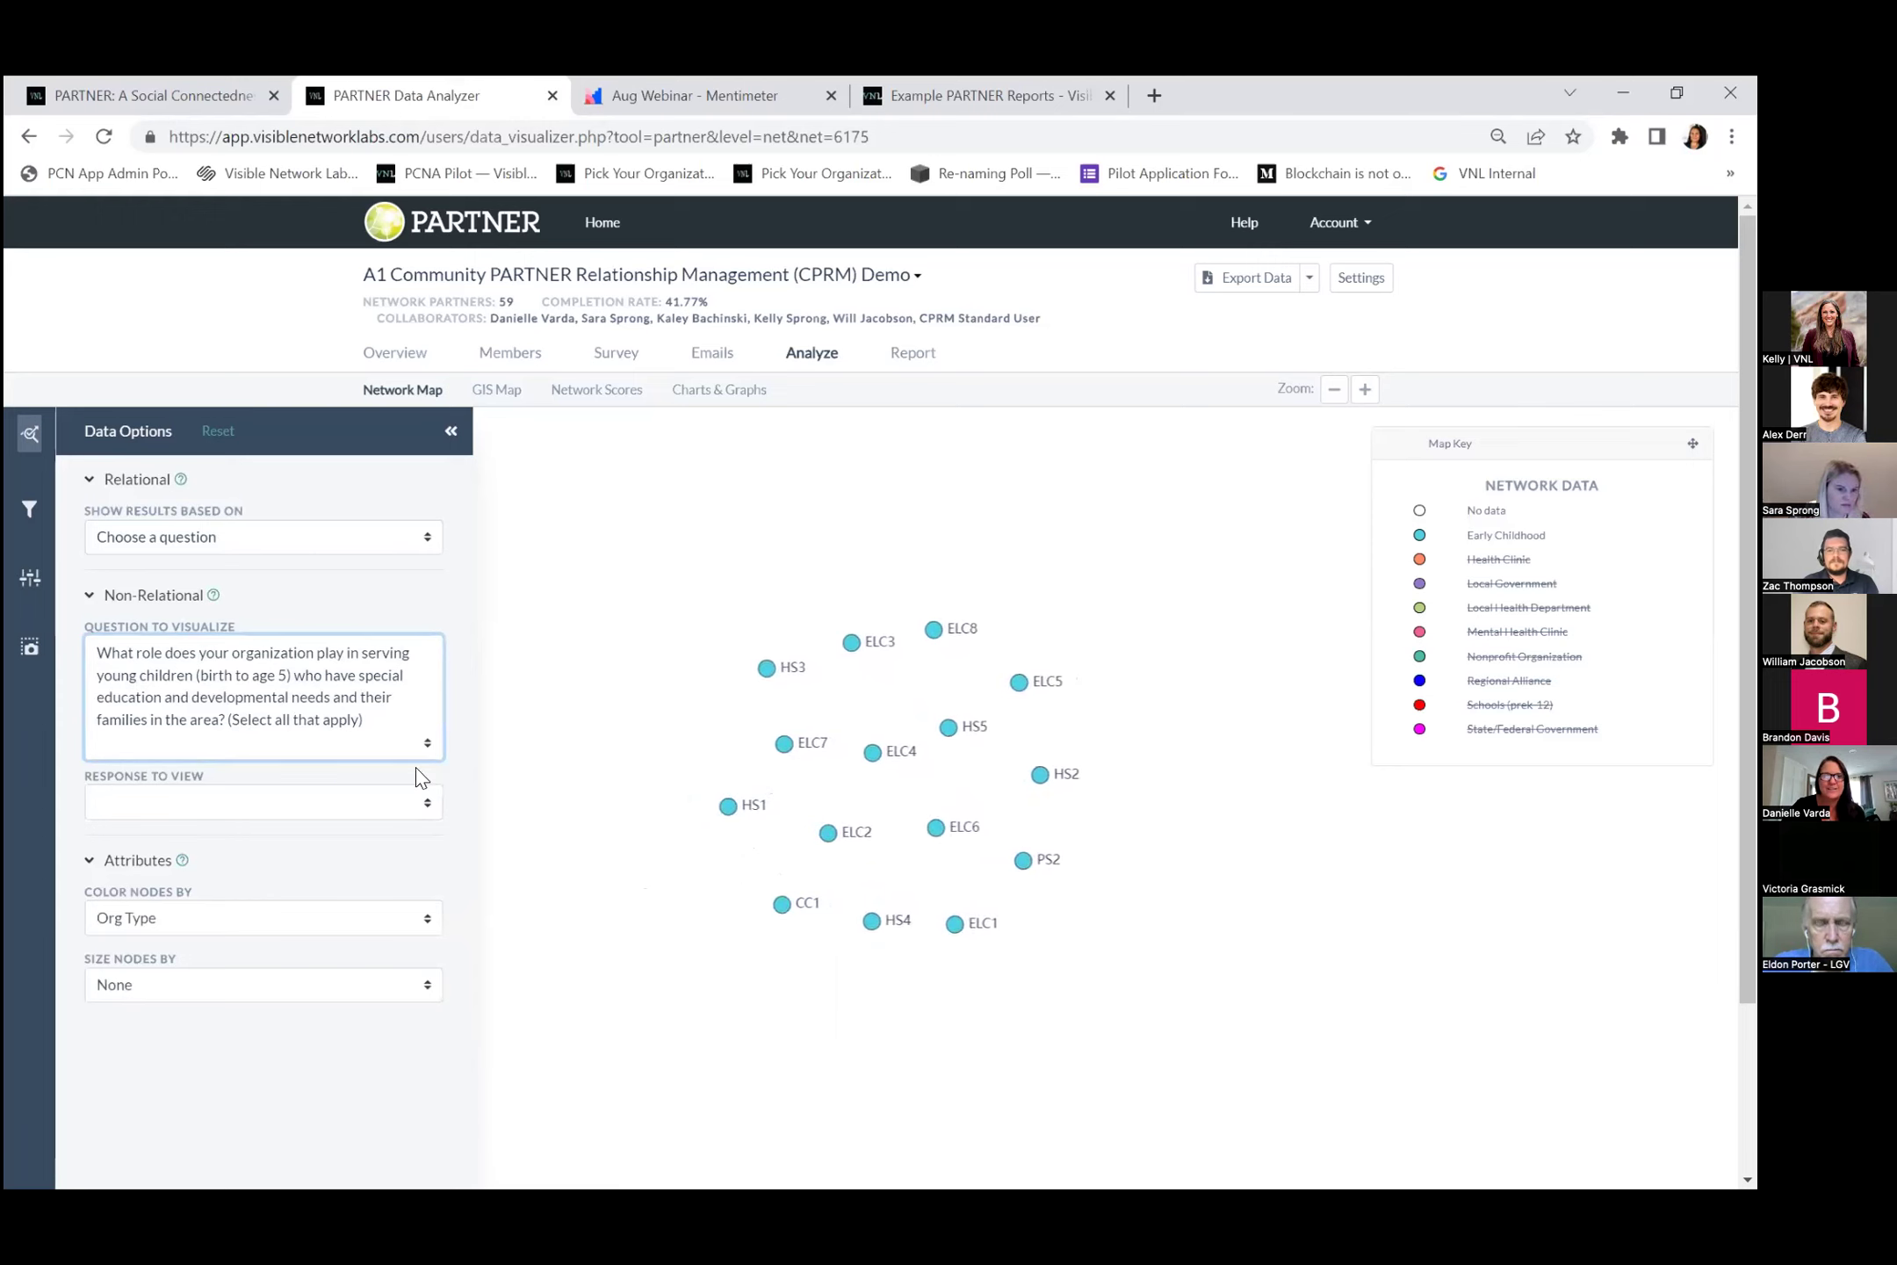
left_click(309, 804)
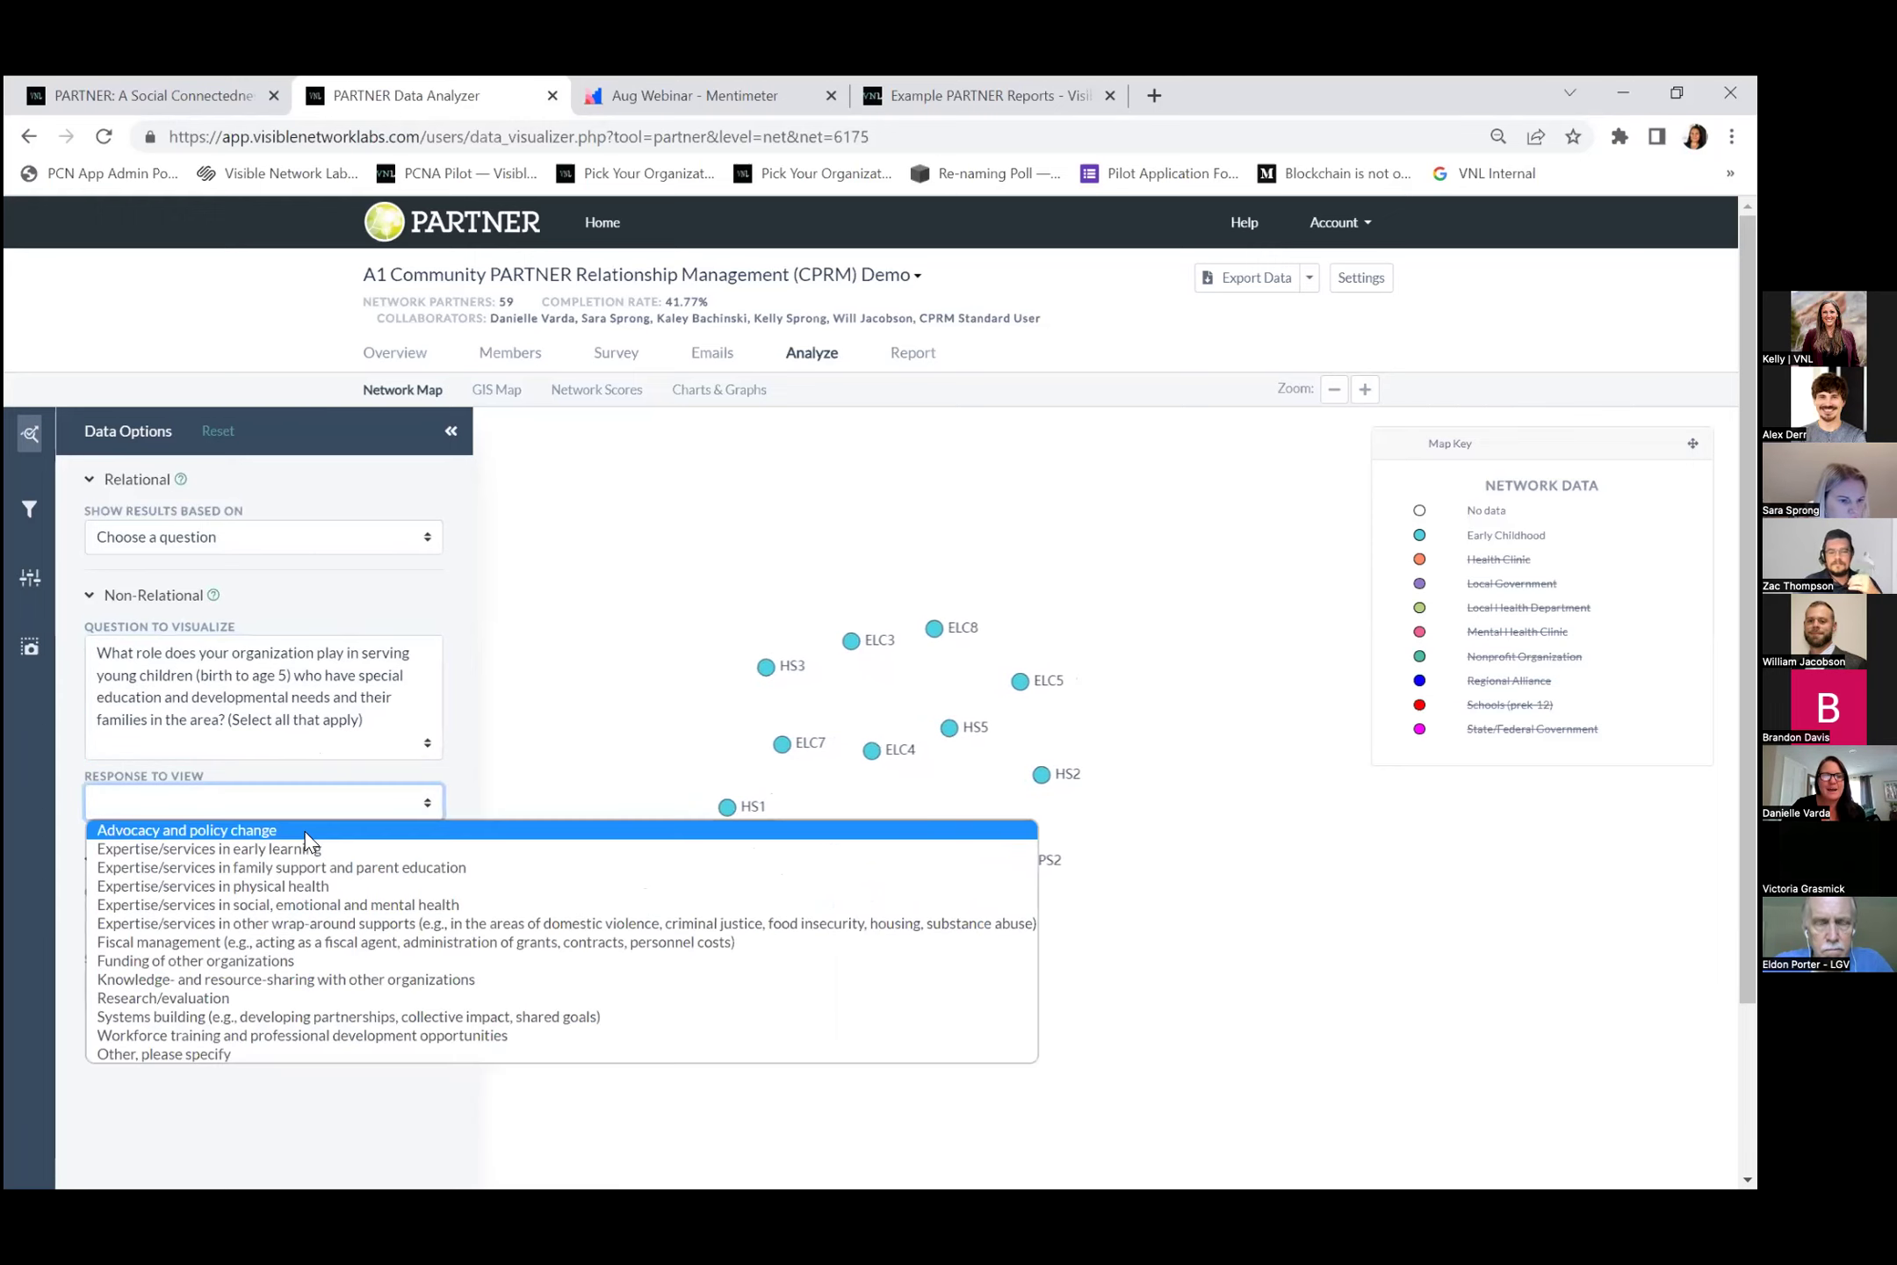
left_click(307, 830)
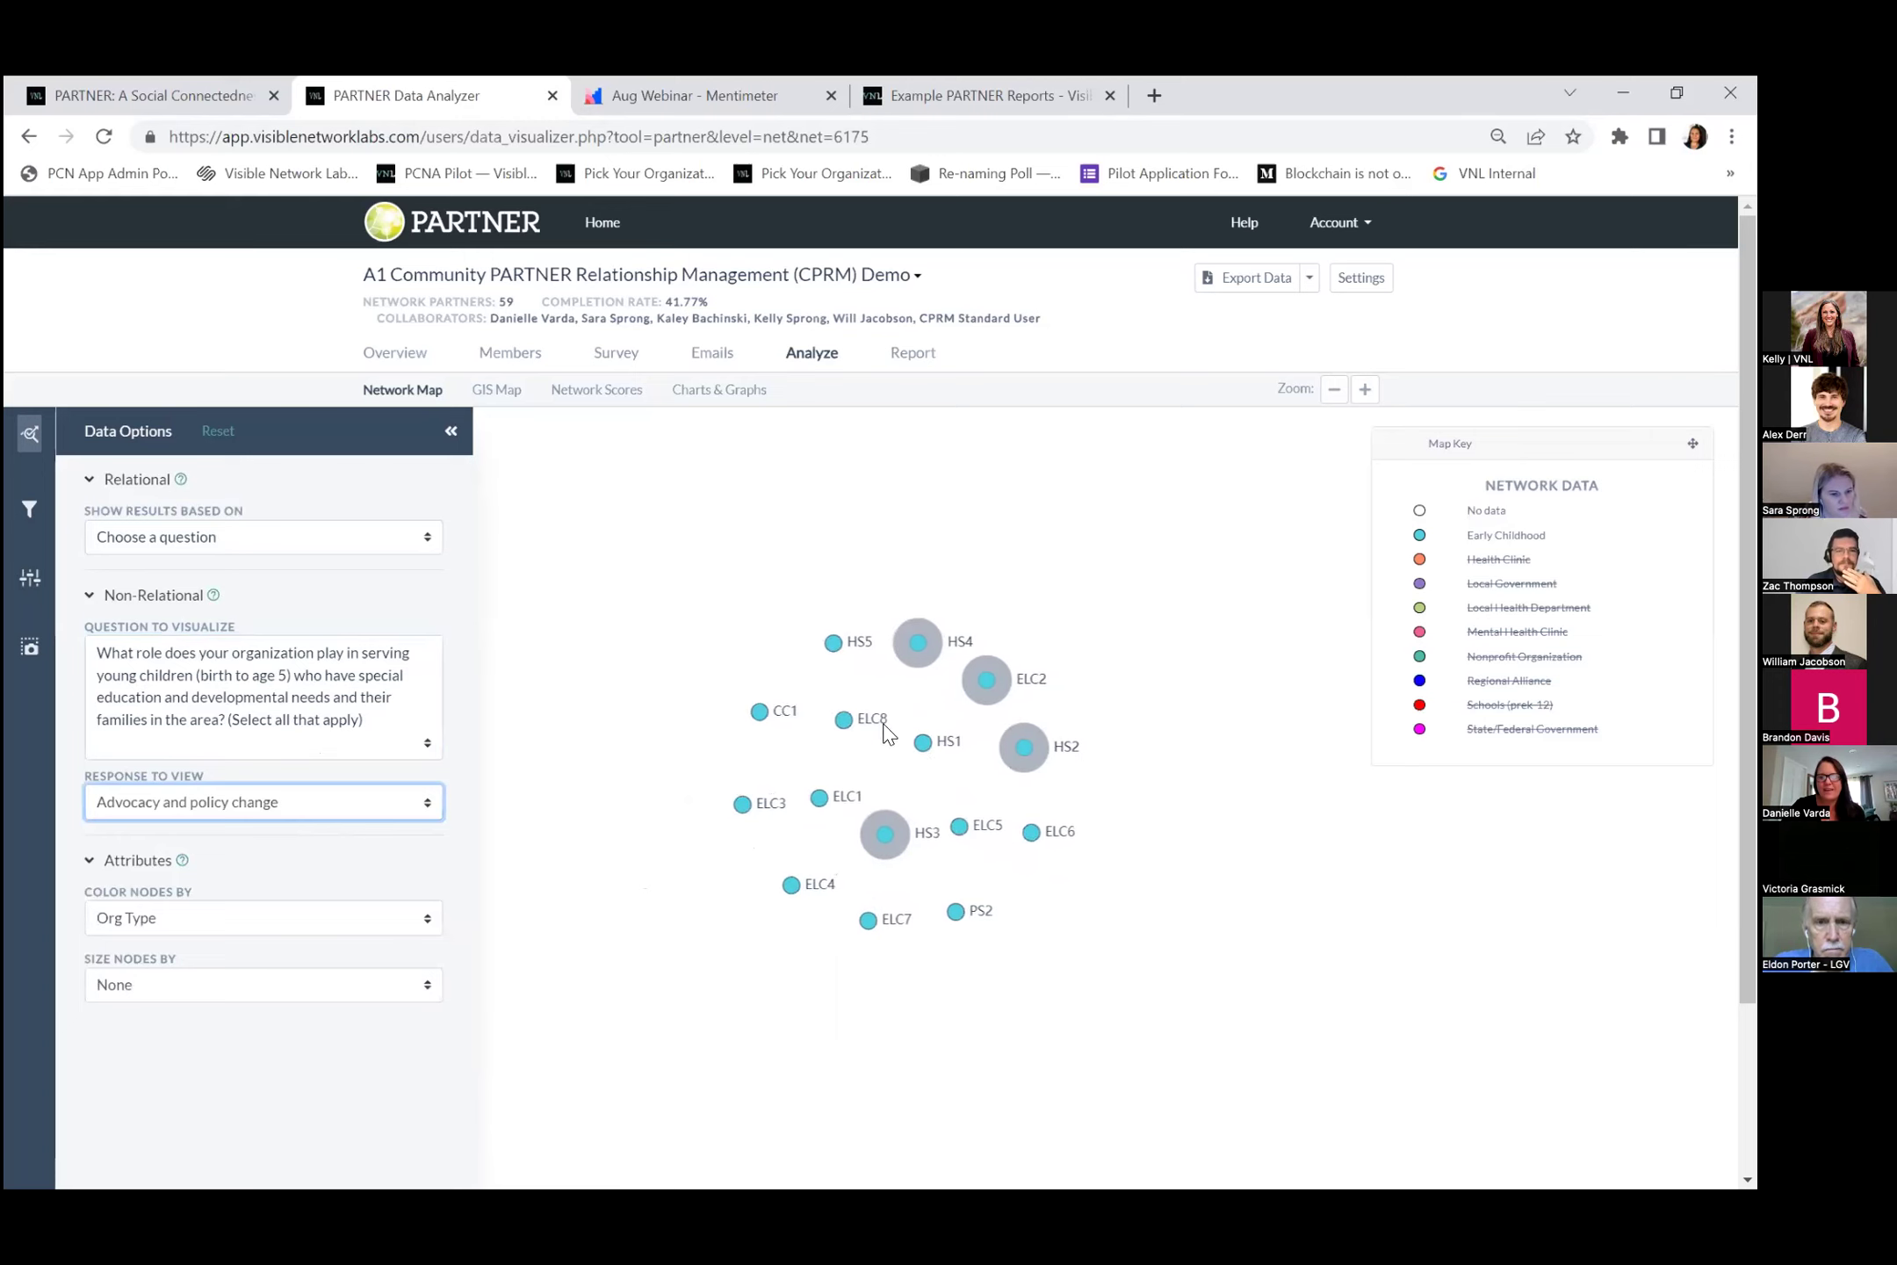
left_click(321, 812)
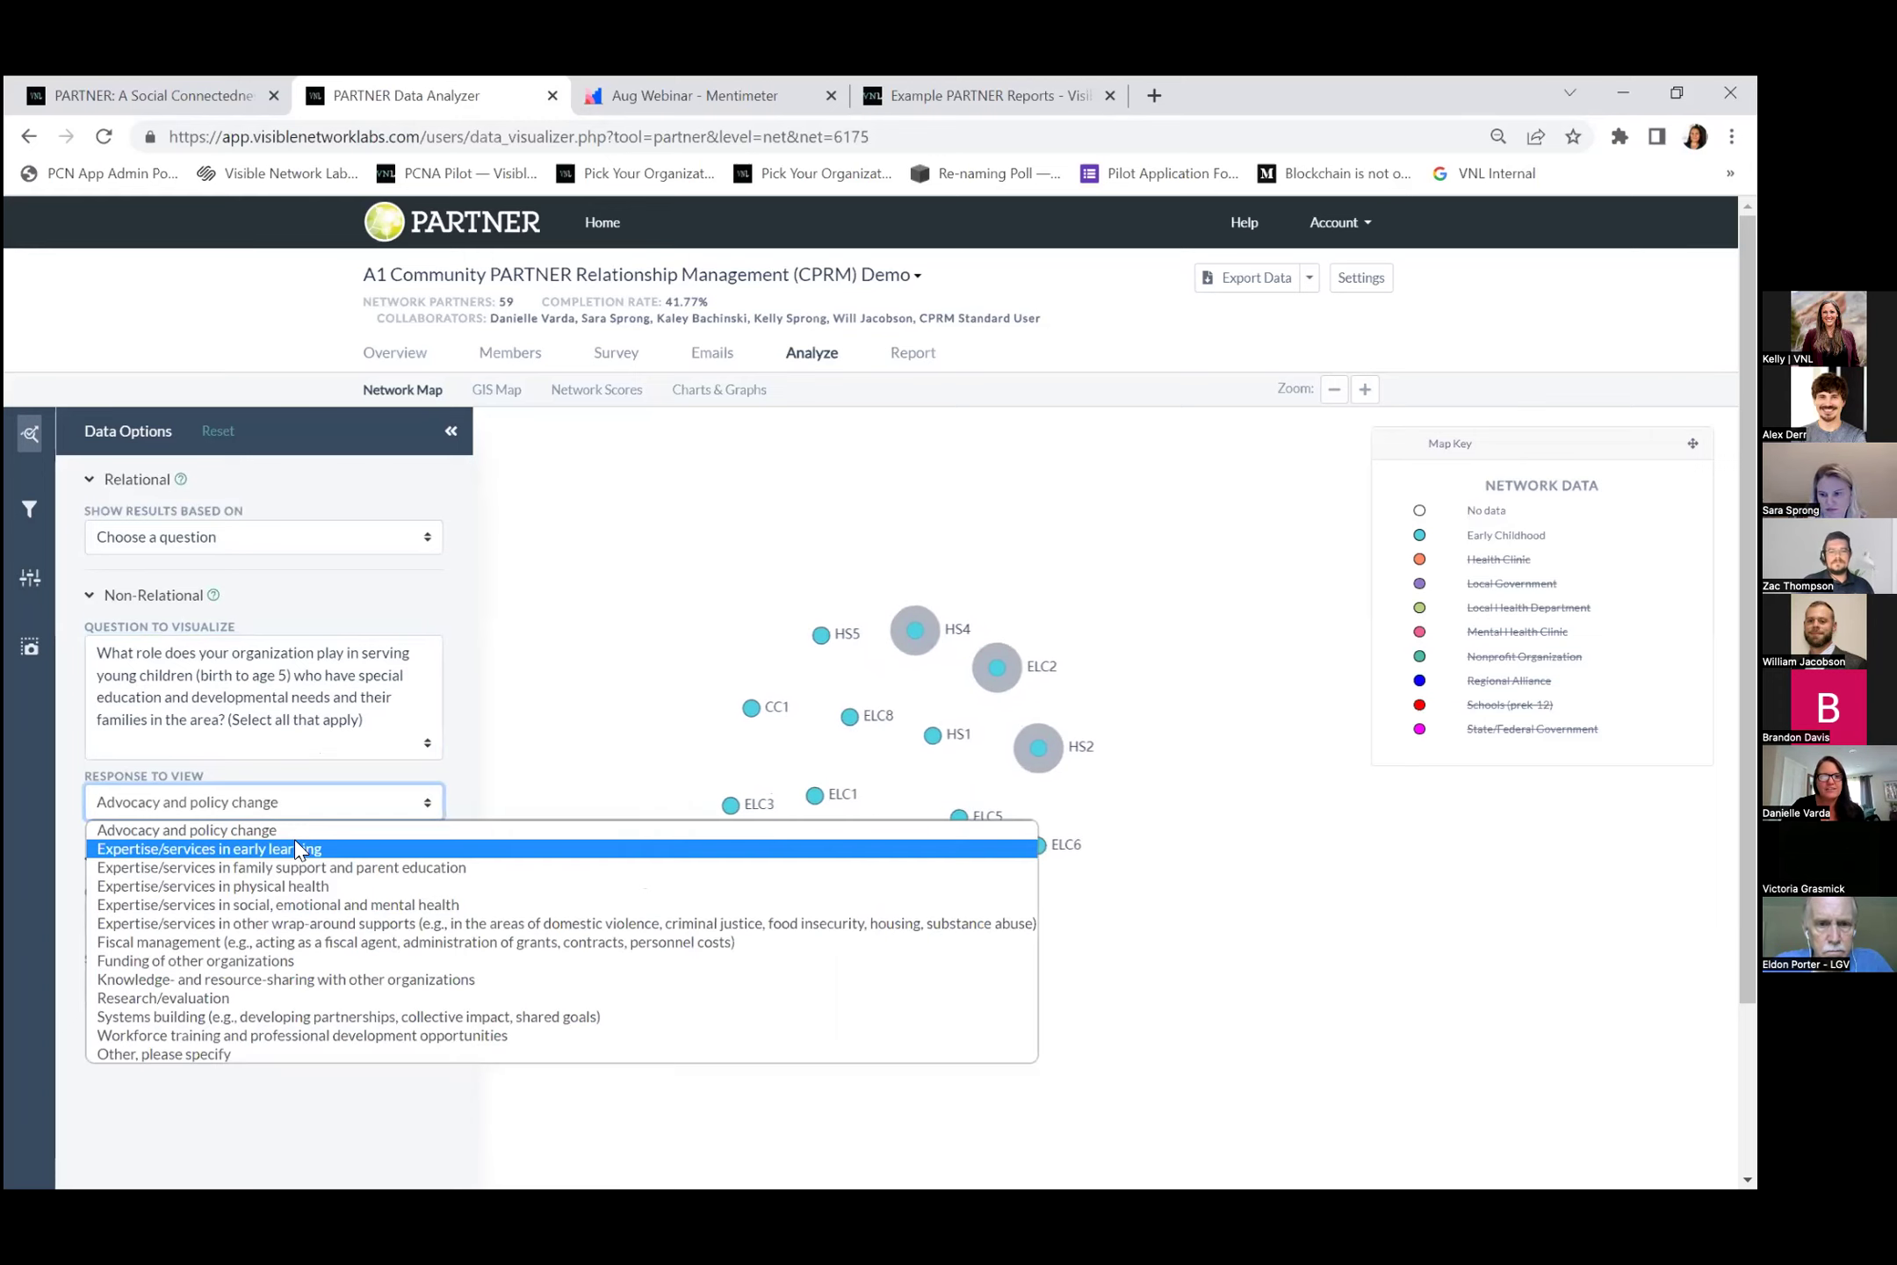
left_click(295, 838)
left_click(322, 812)
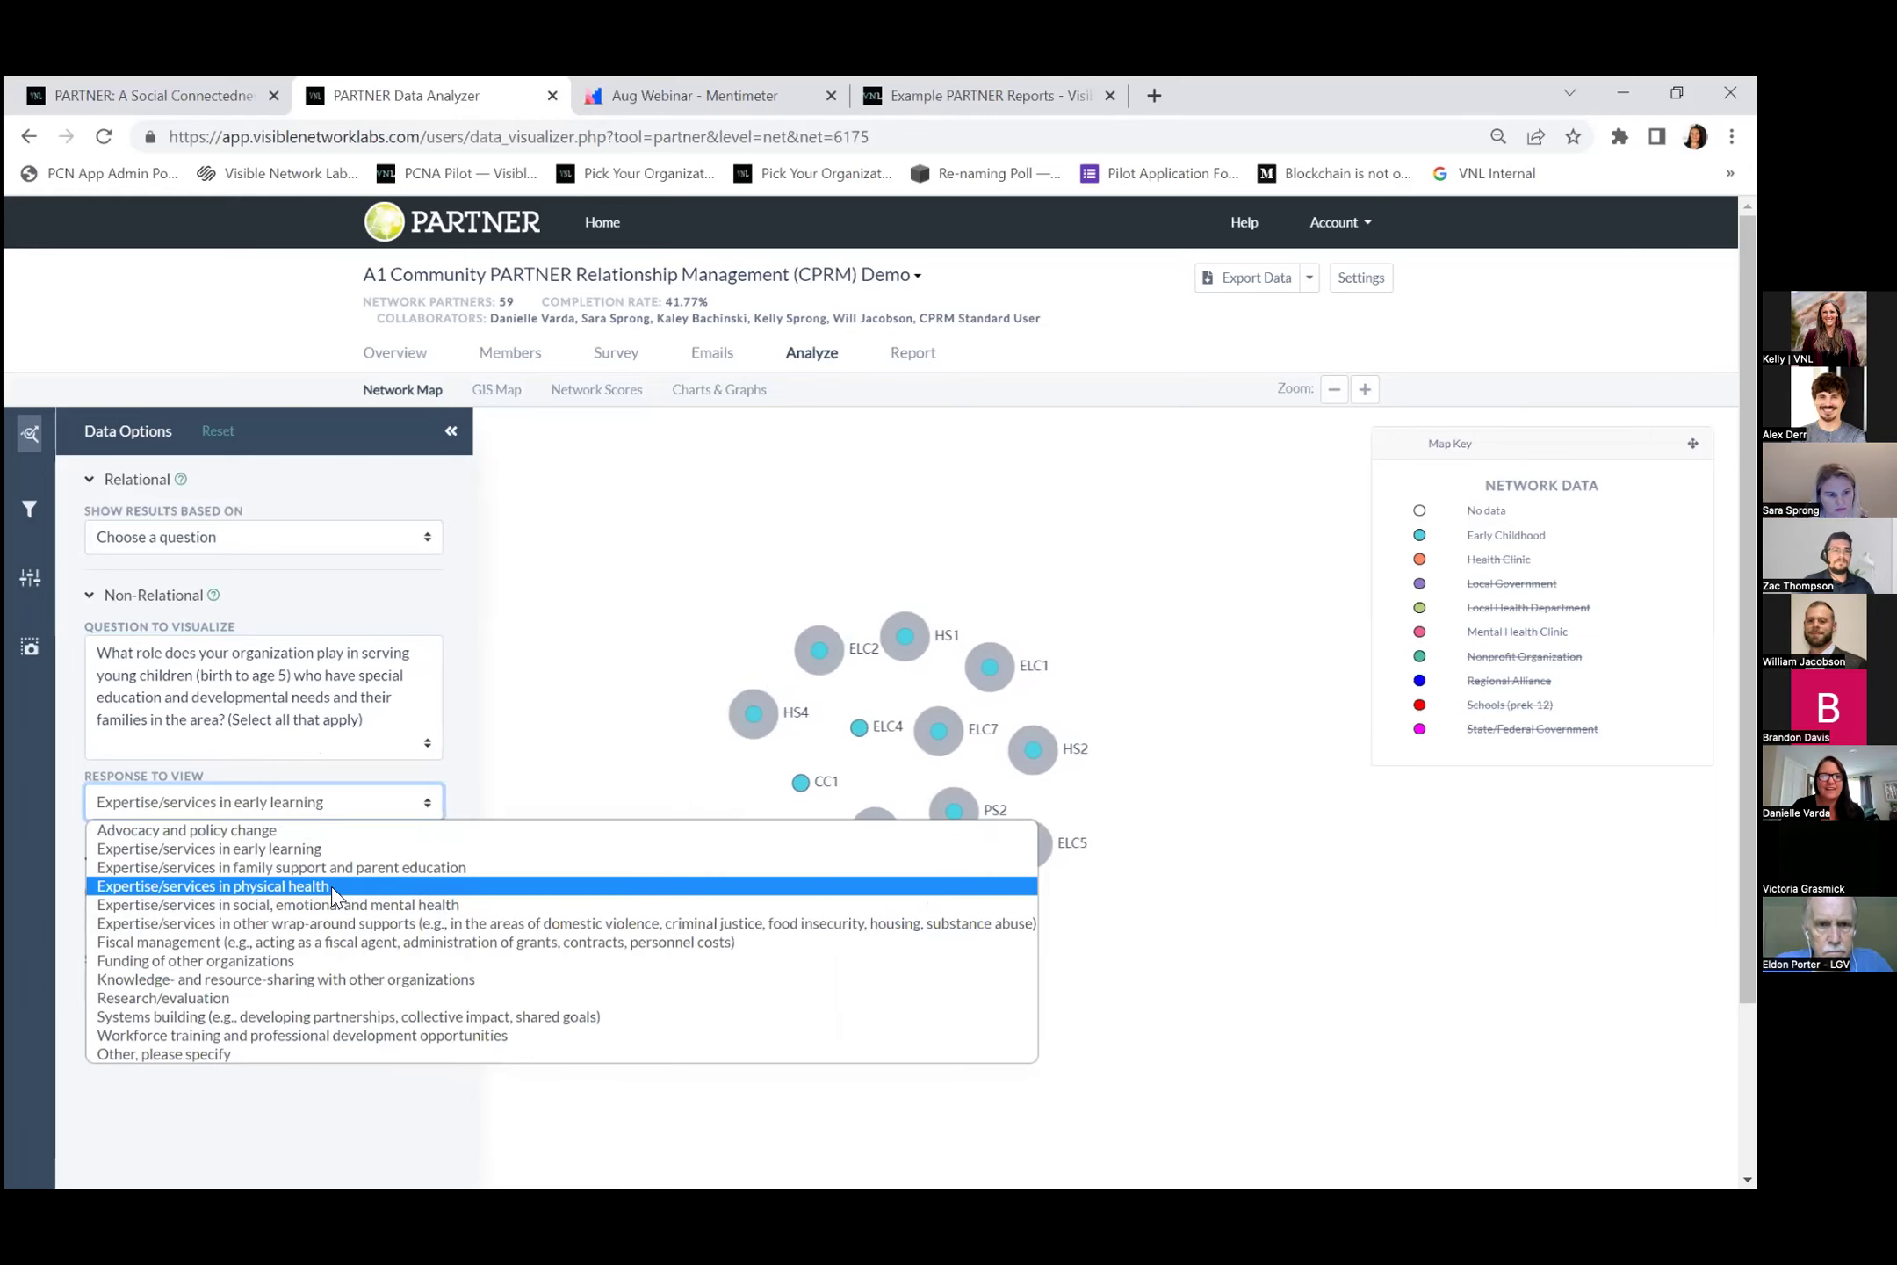
left_click(331, 886)
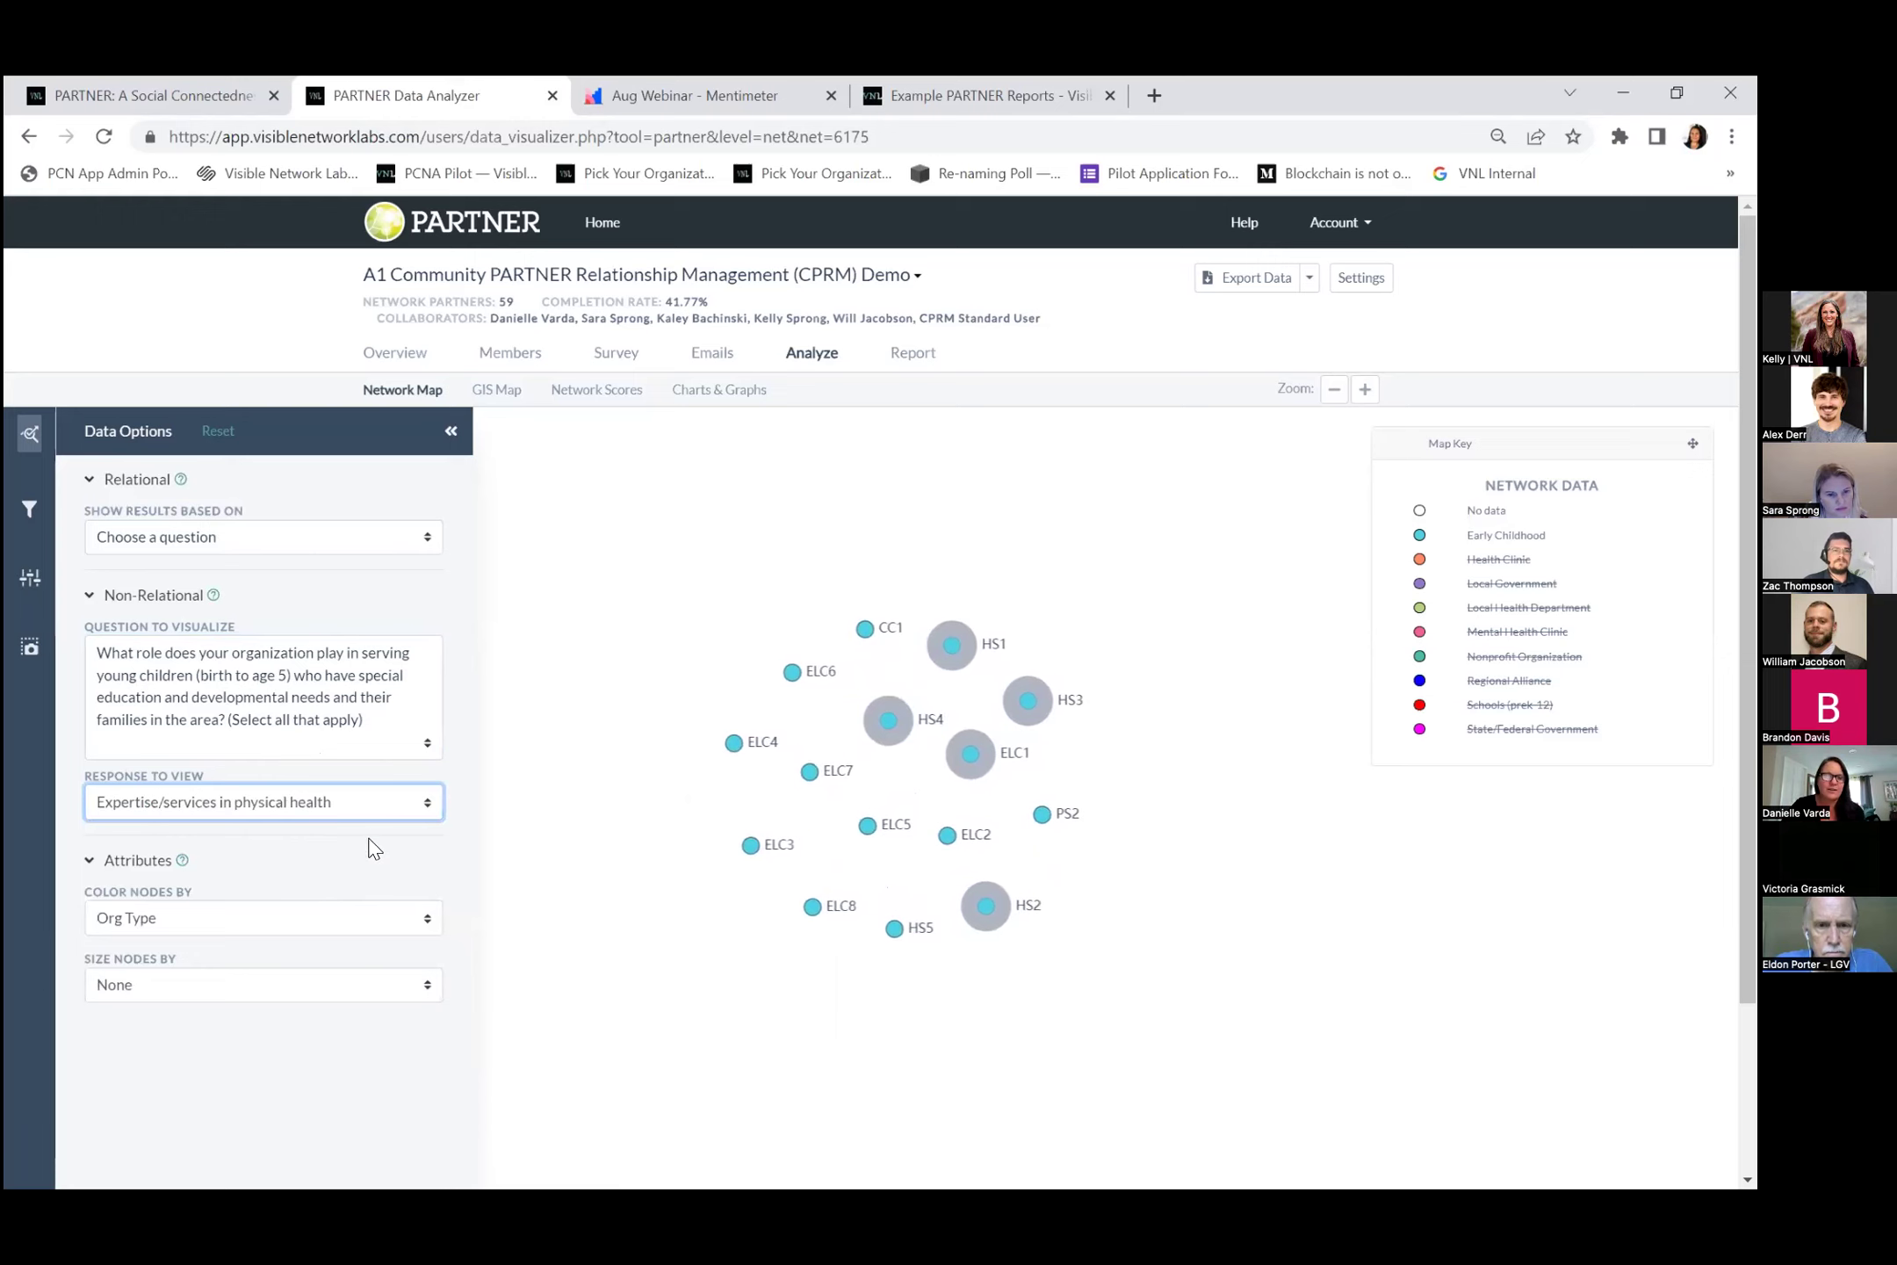
Switch the visualized question to Question 3 about most important role.
left_click(281, 717)
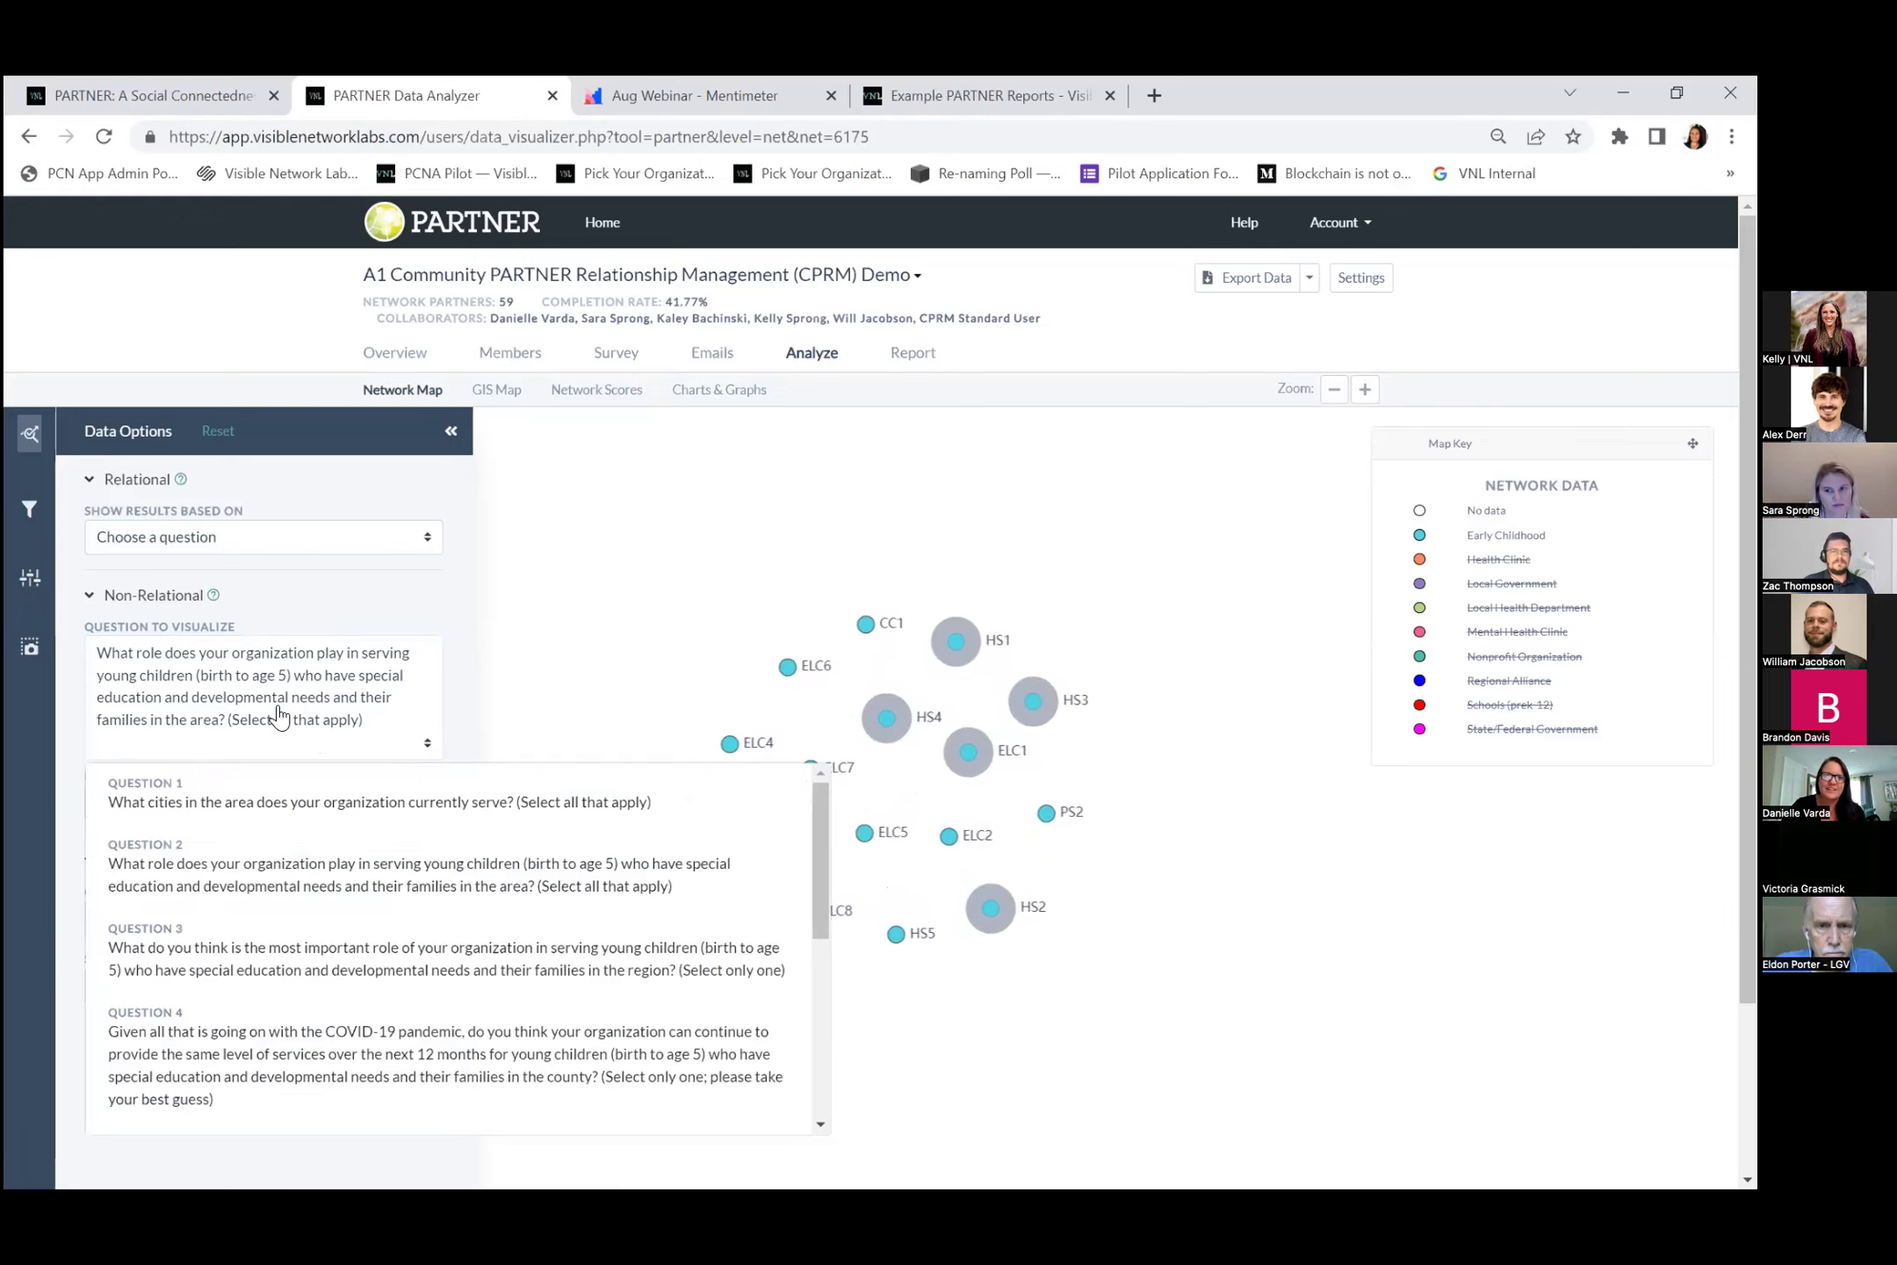
left_click(281, 874)
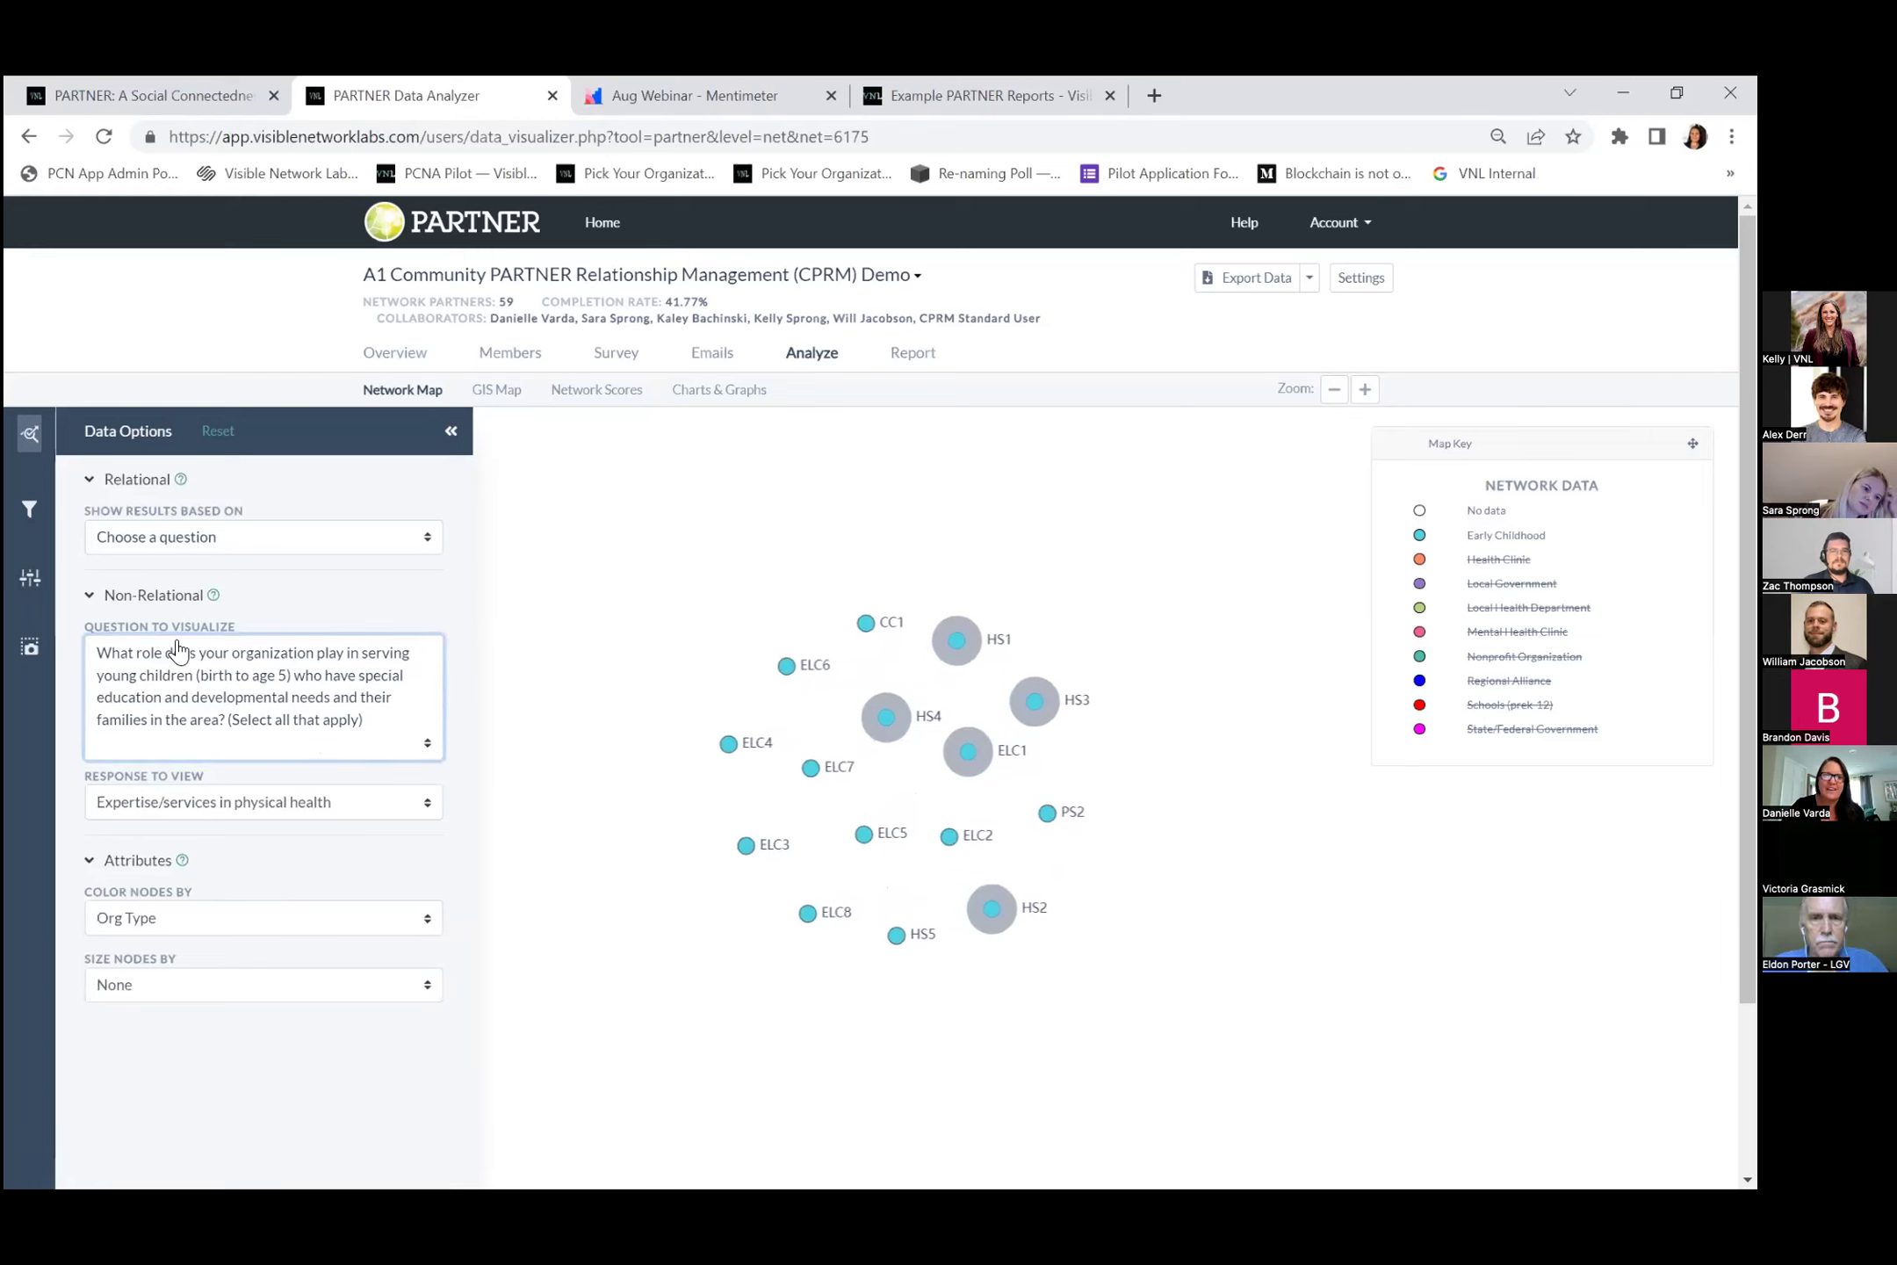
left_click(280, 746)
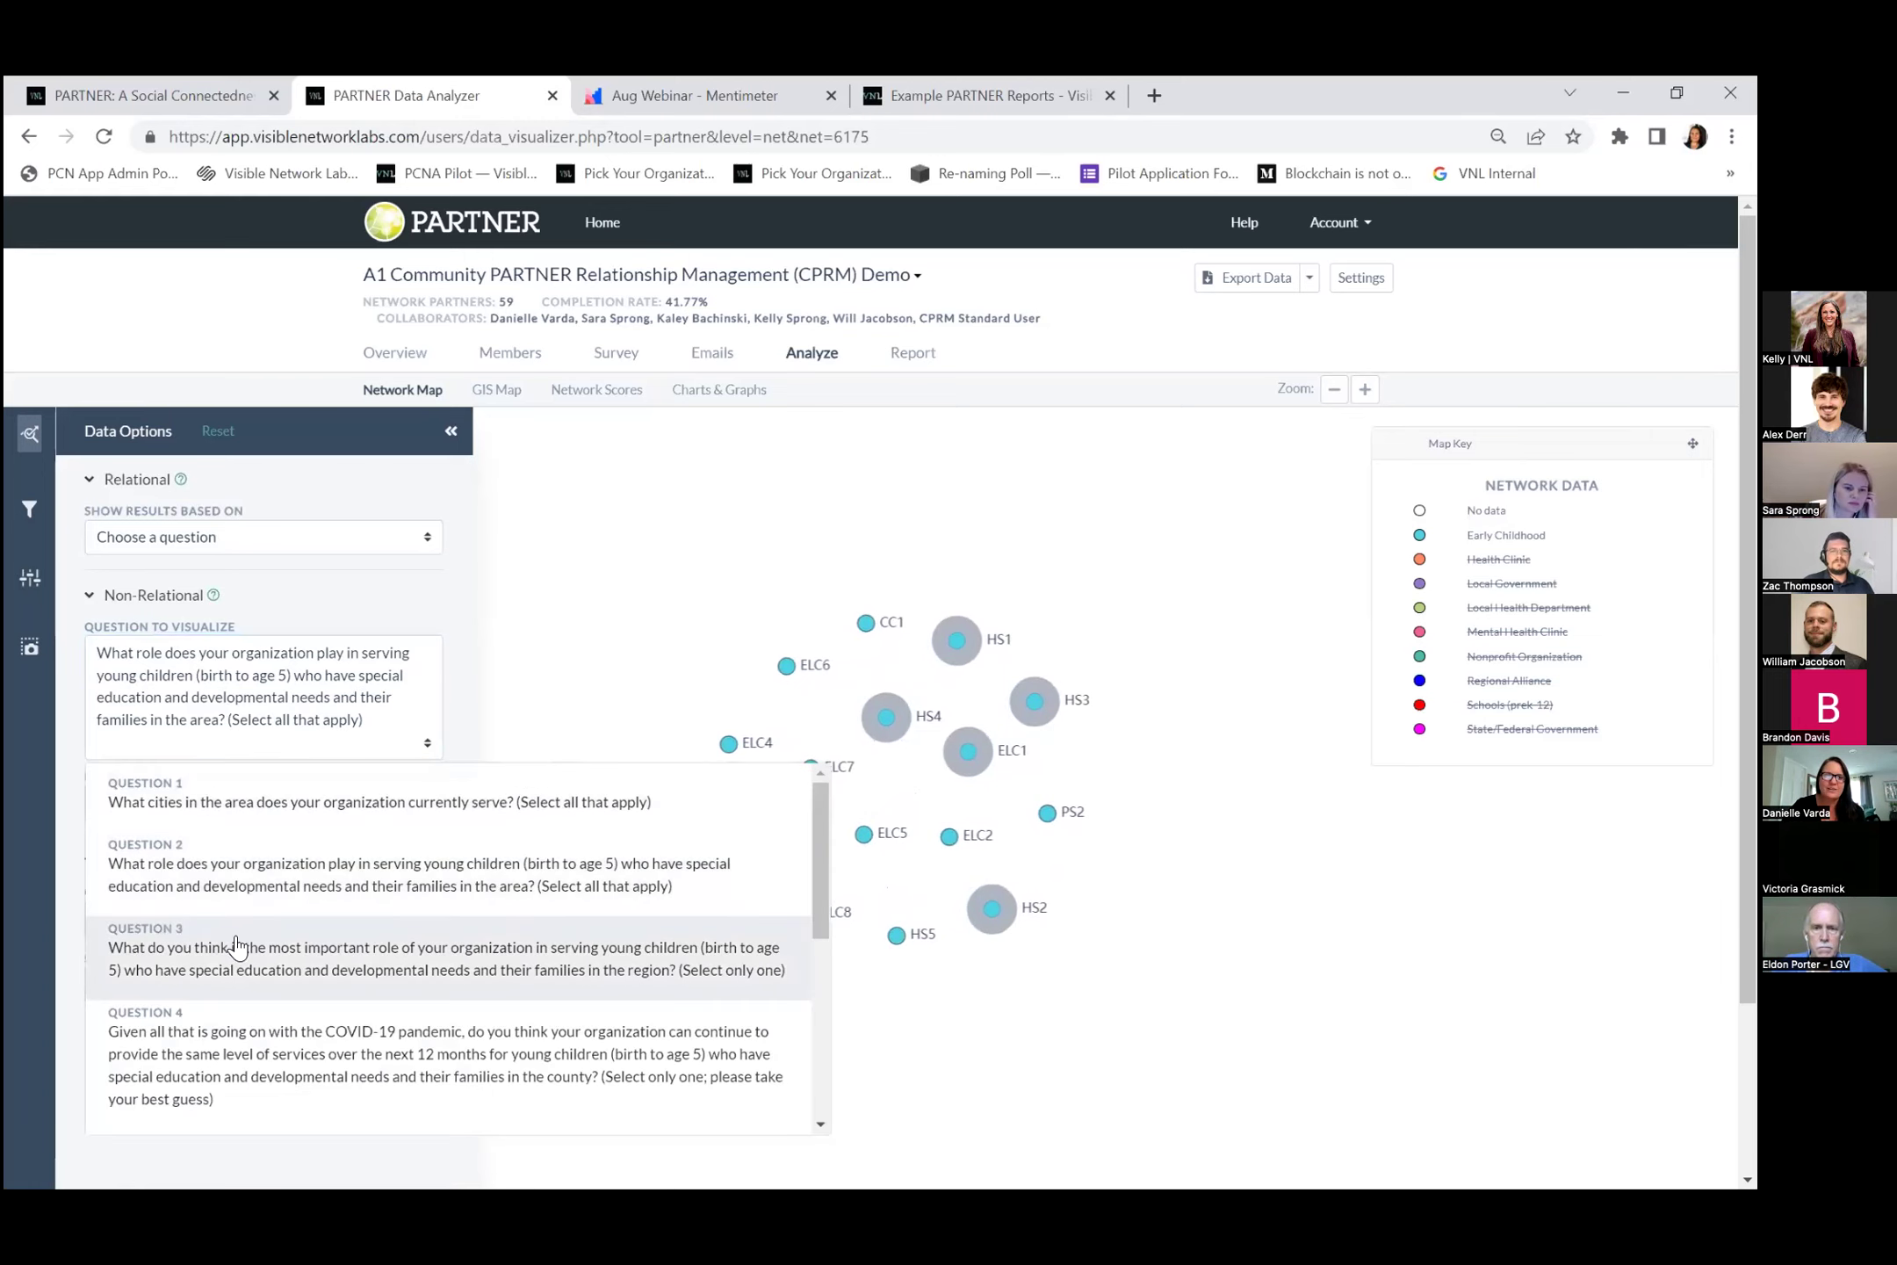
left_click(237, 948)
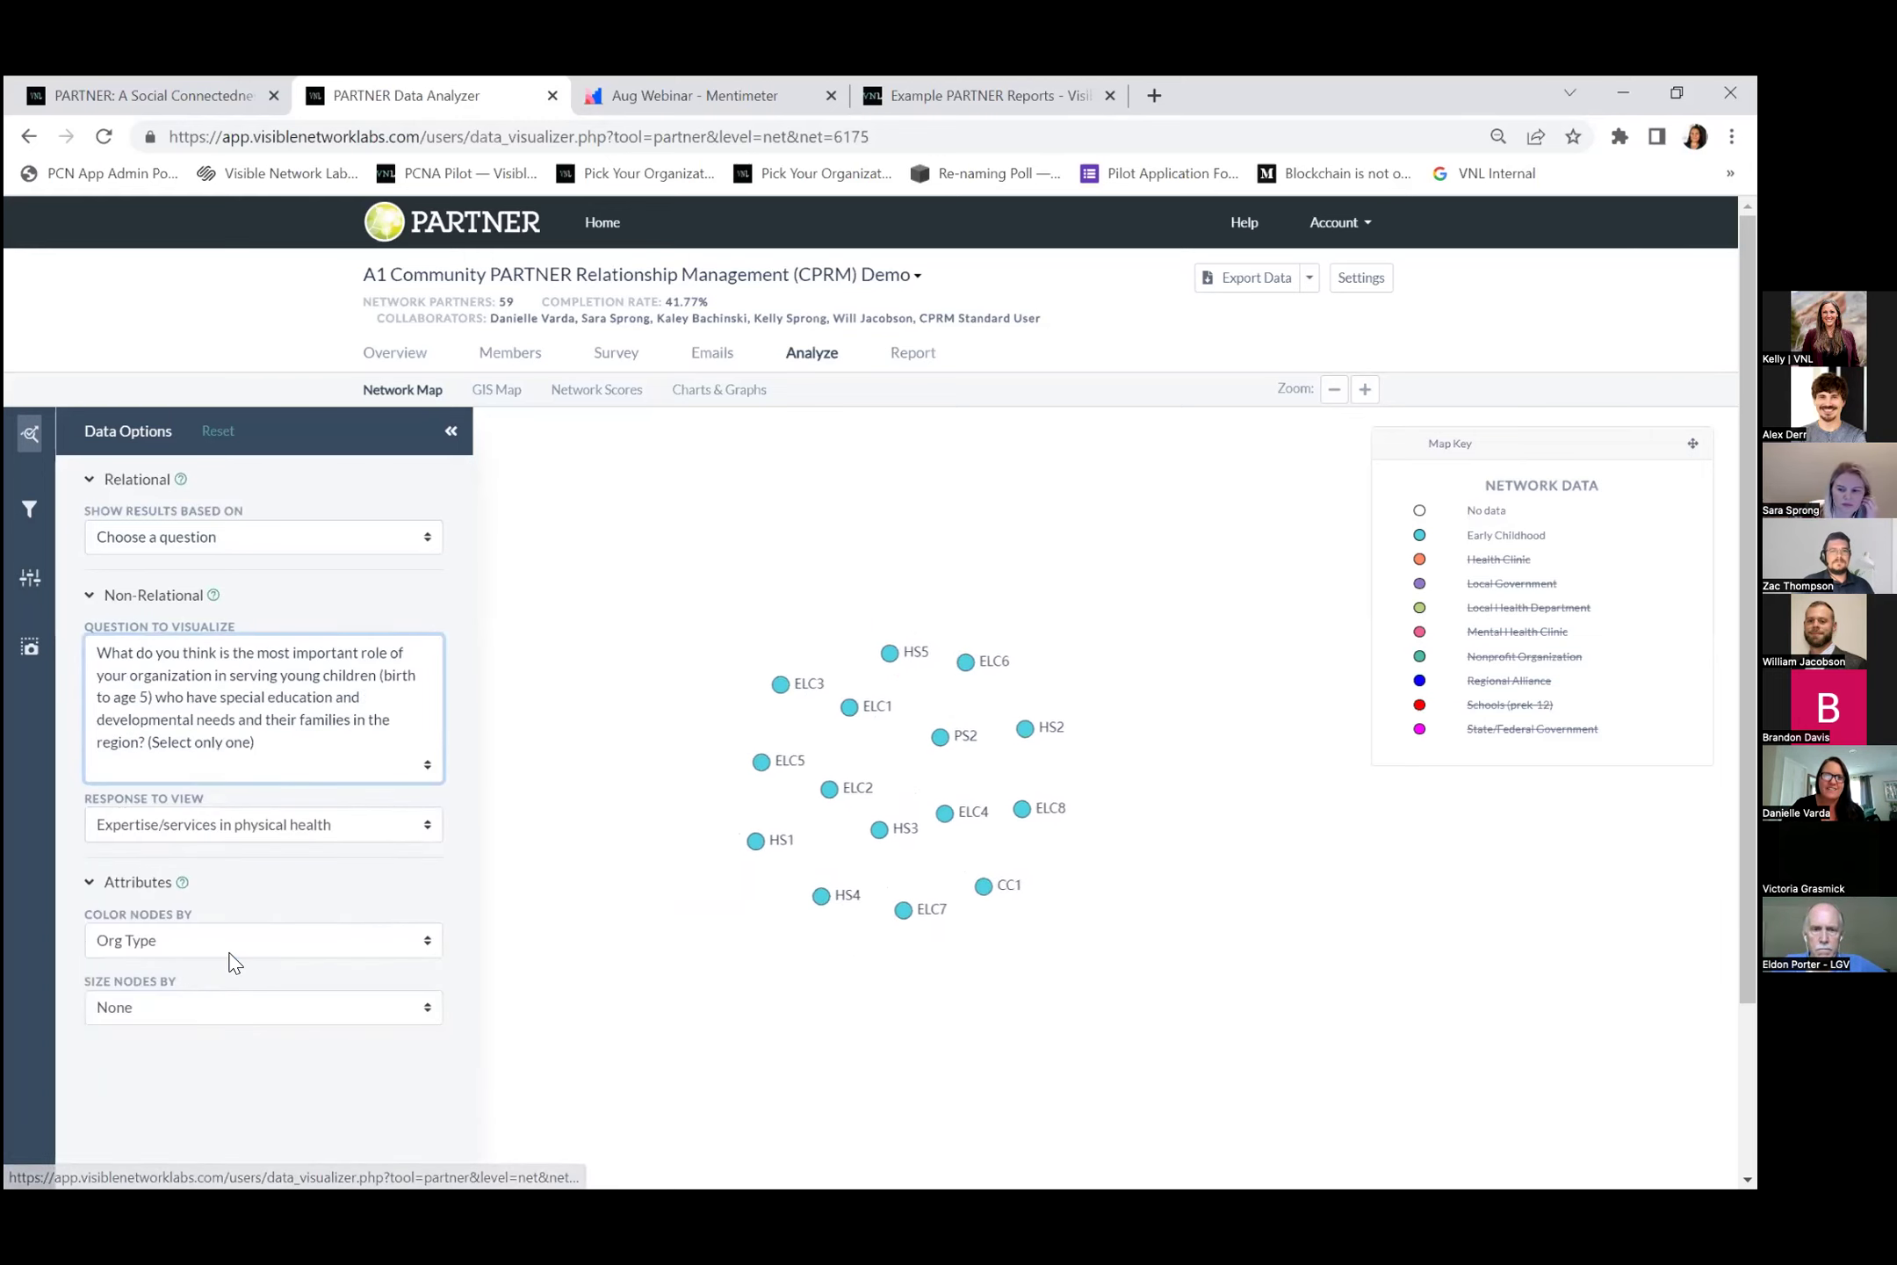
Base the map on Question 15 relationship activities and uncheck every interaction level.
left_click(211, 538)
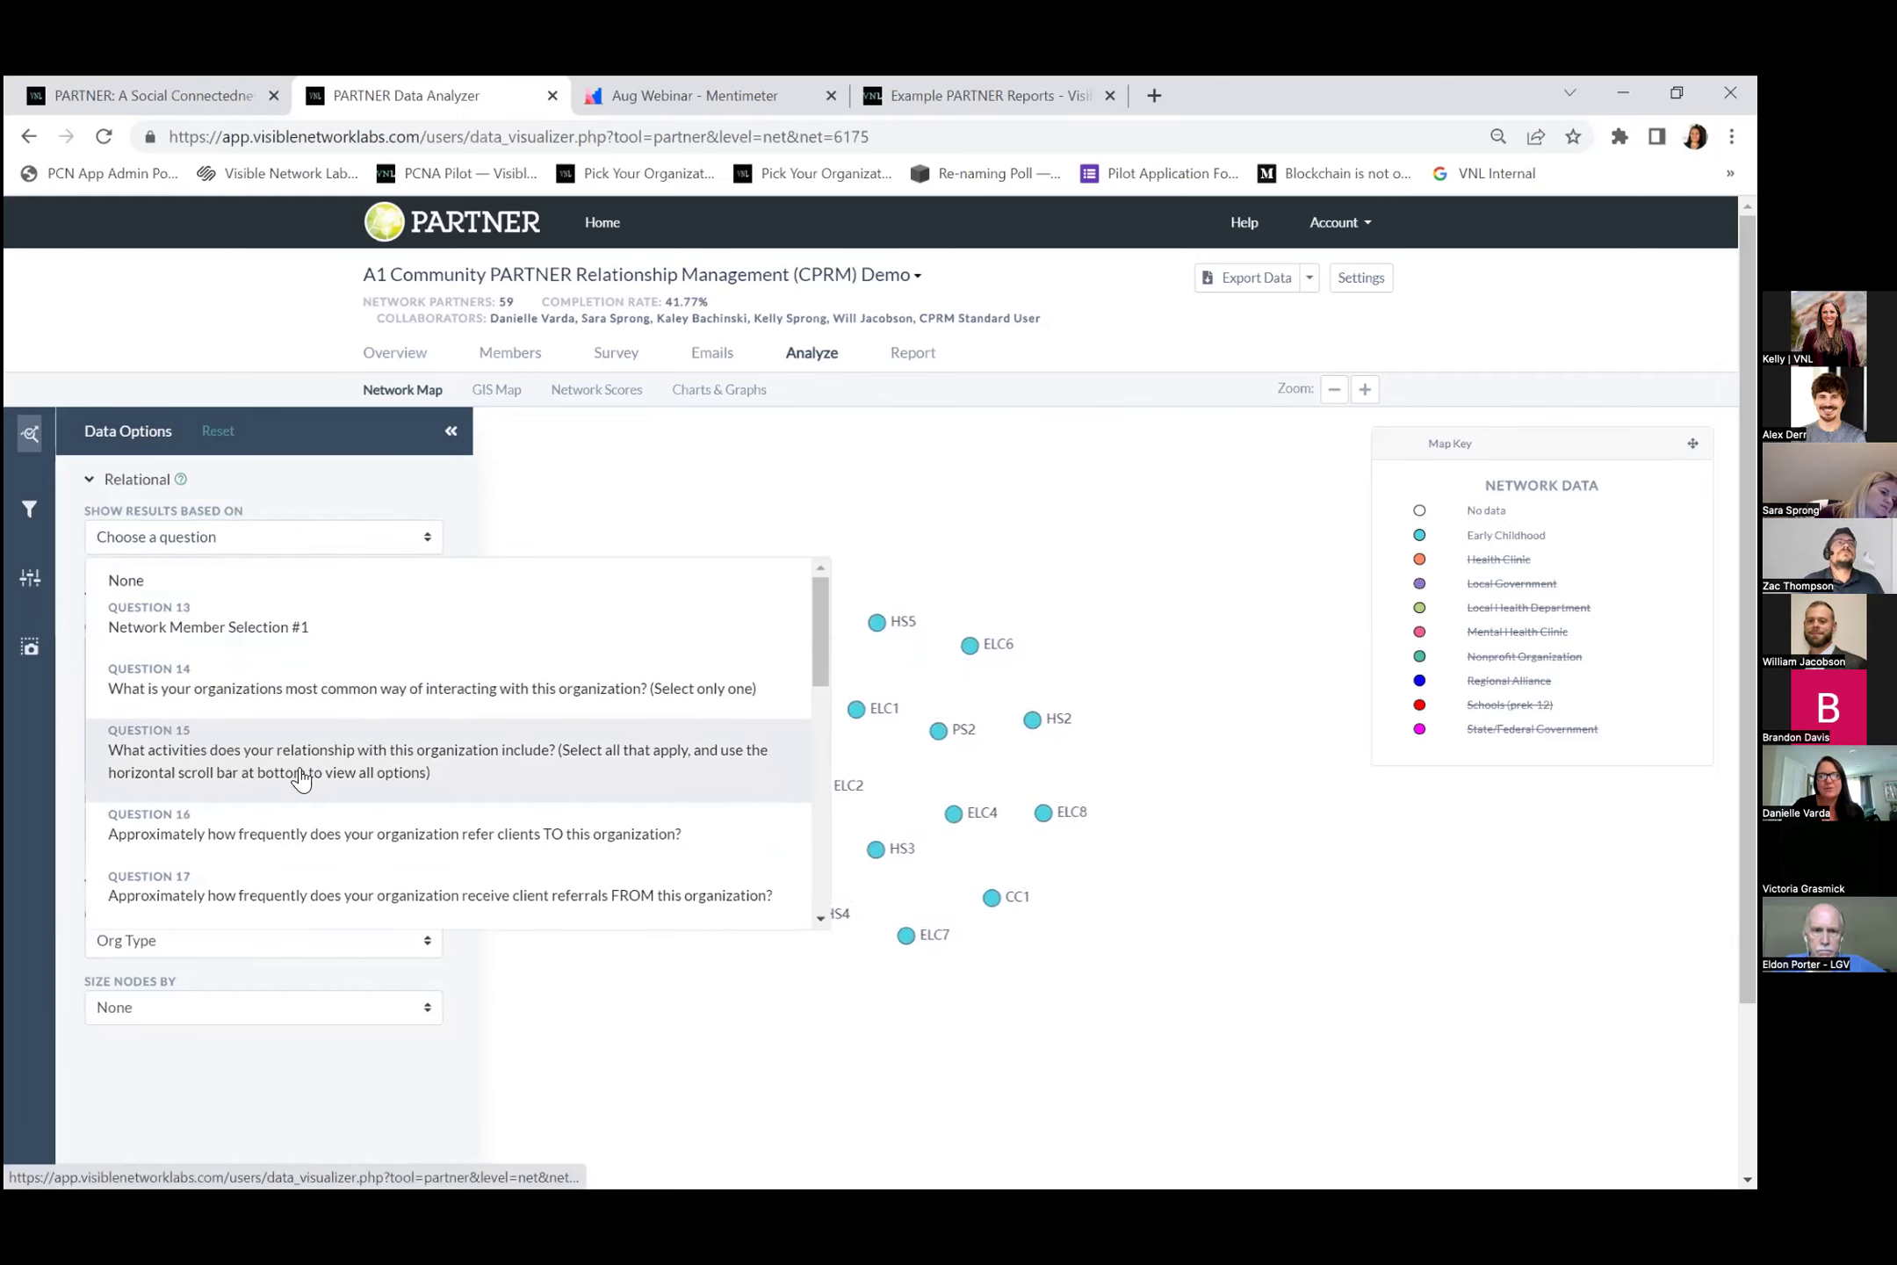
left_click(492, 778)
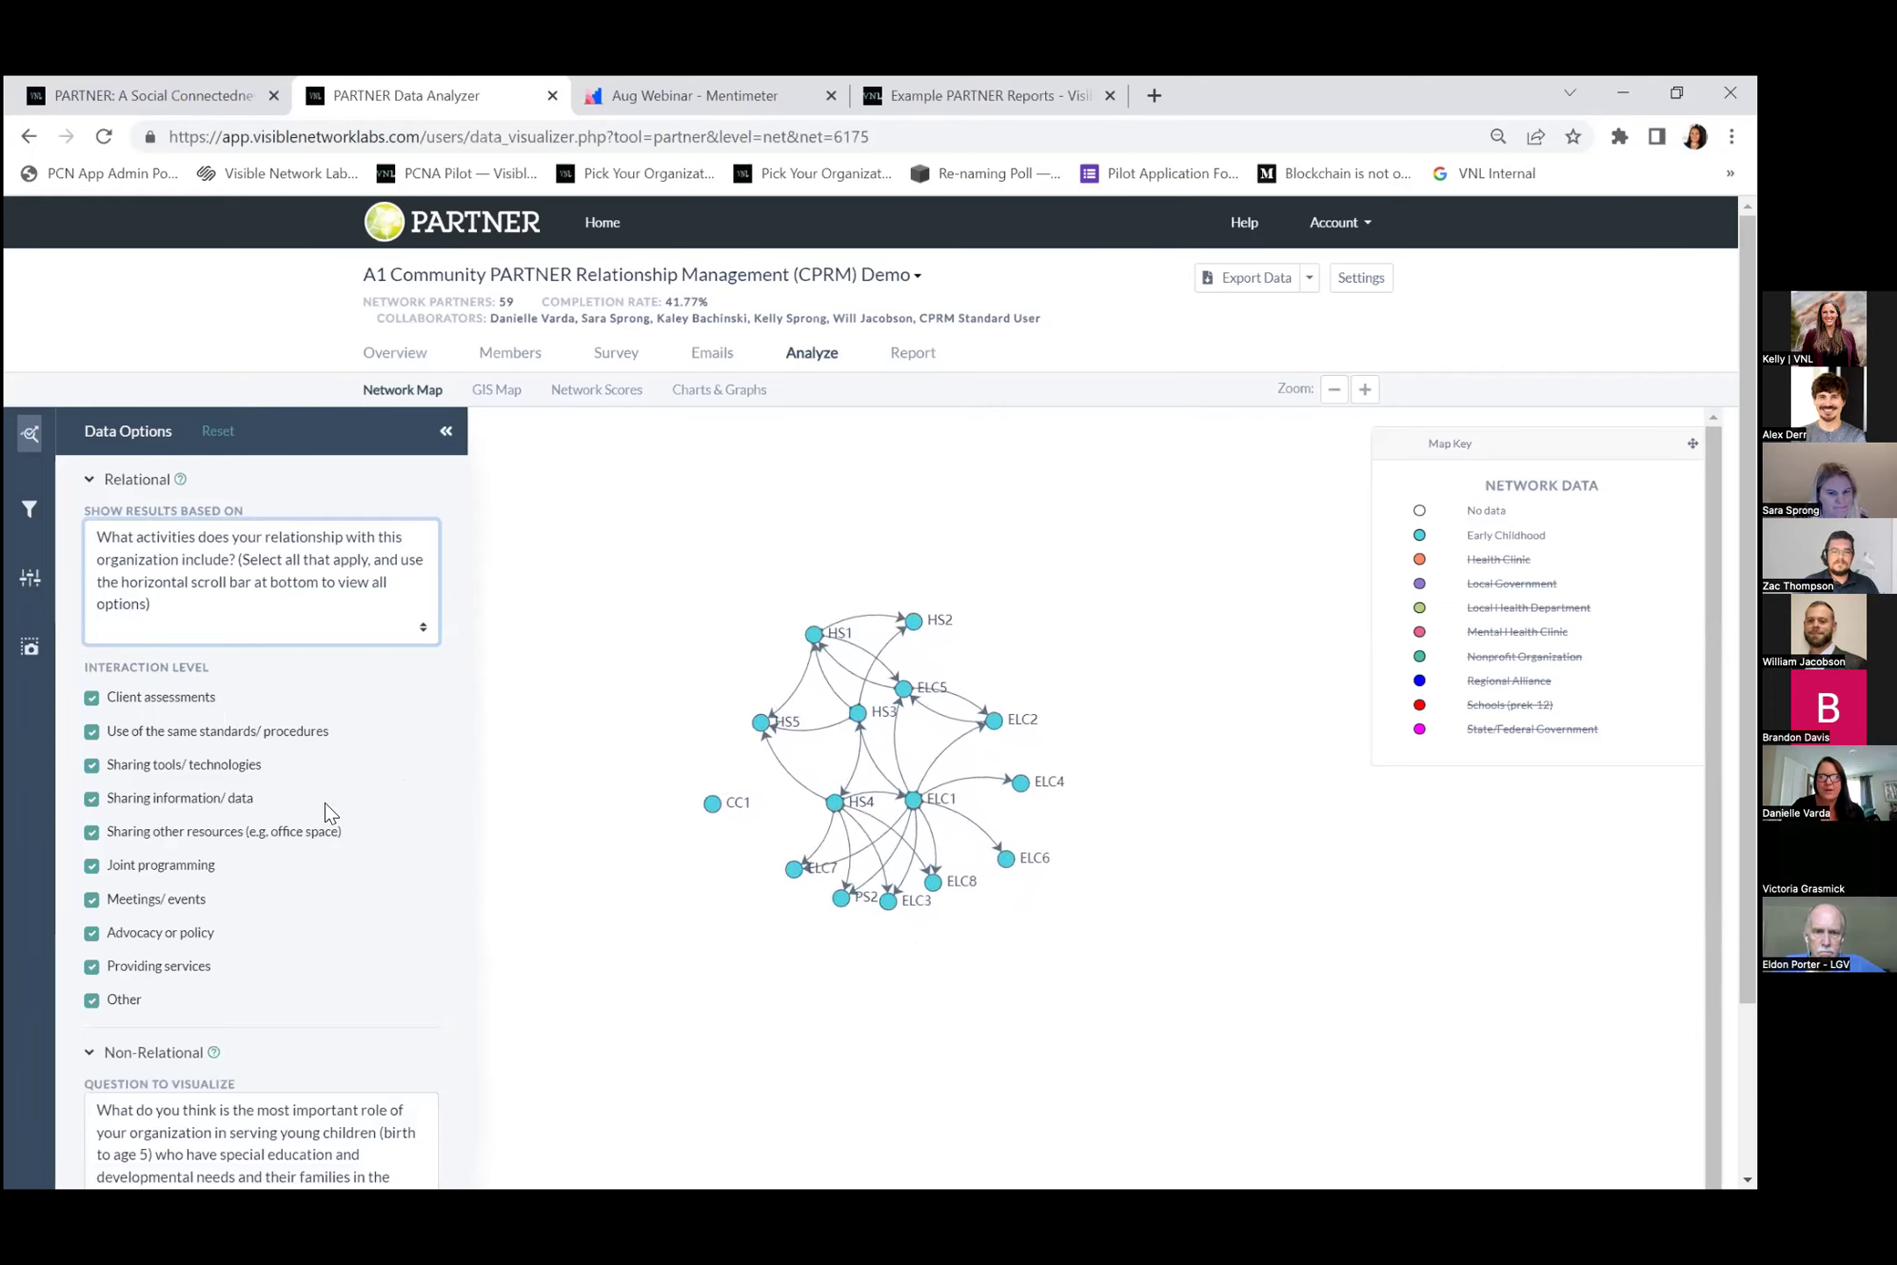
left_click(92, 1001)
left_click(92, 965)
left_click(92, 932)
left_click(93, 899)
left_click(92, 865)
left_click(92, 831)
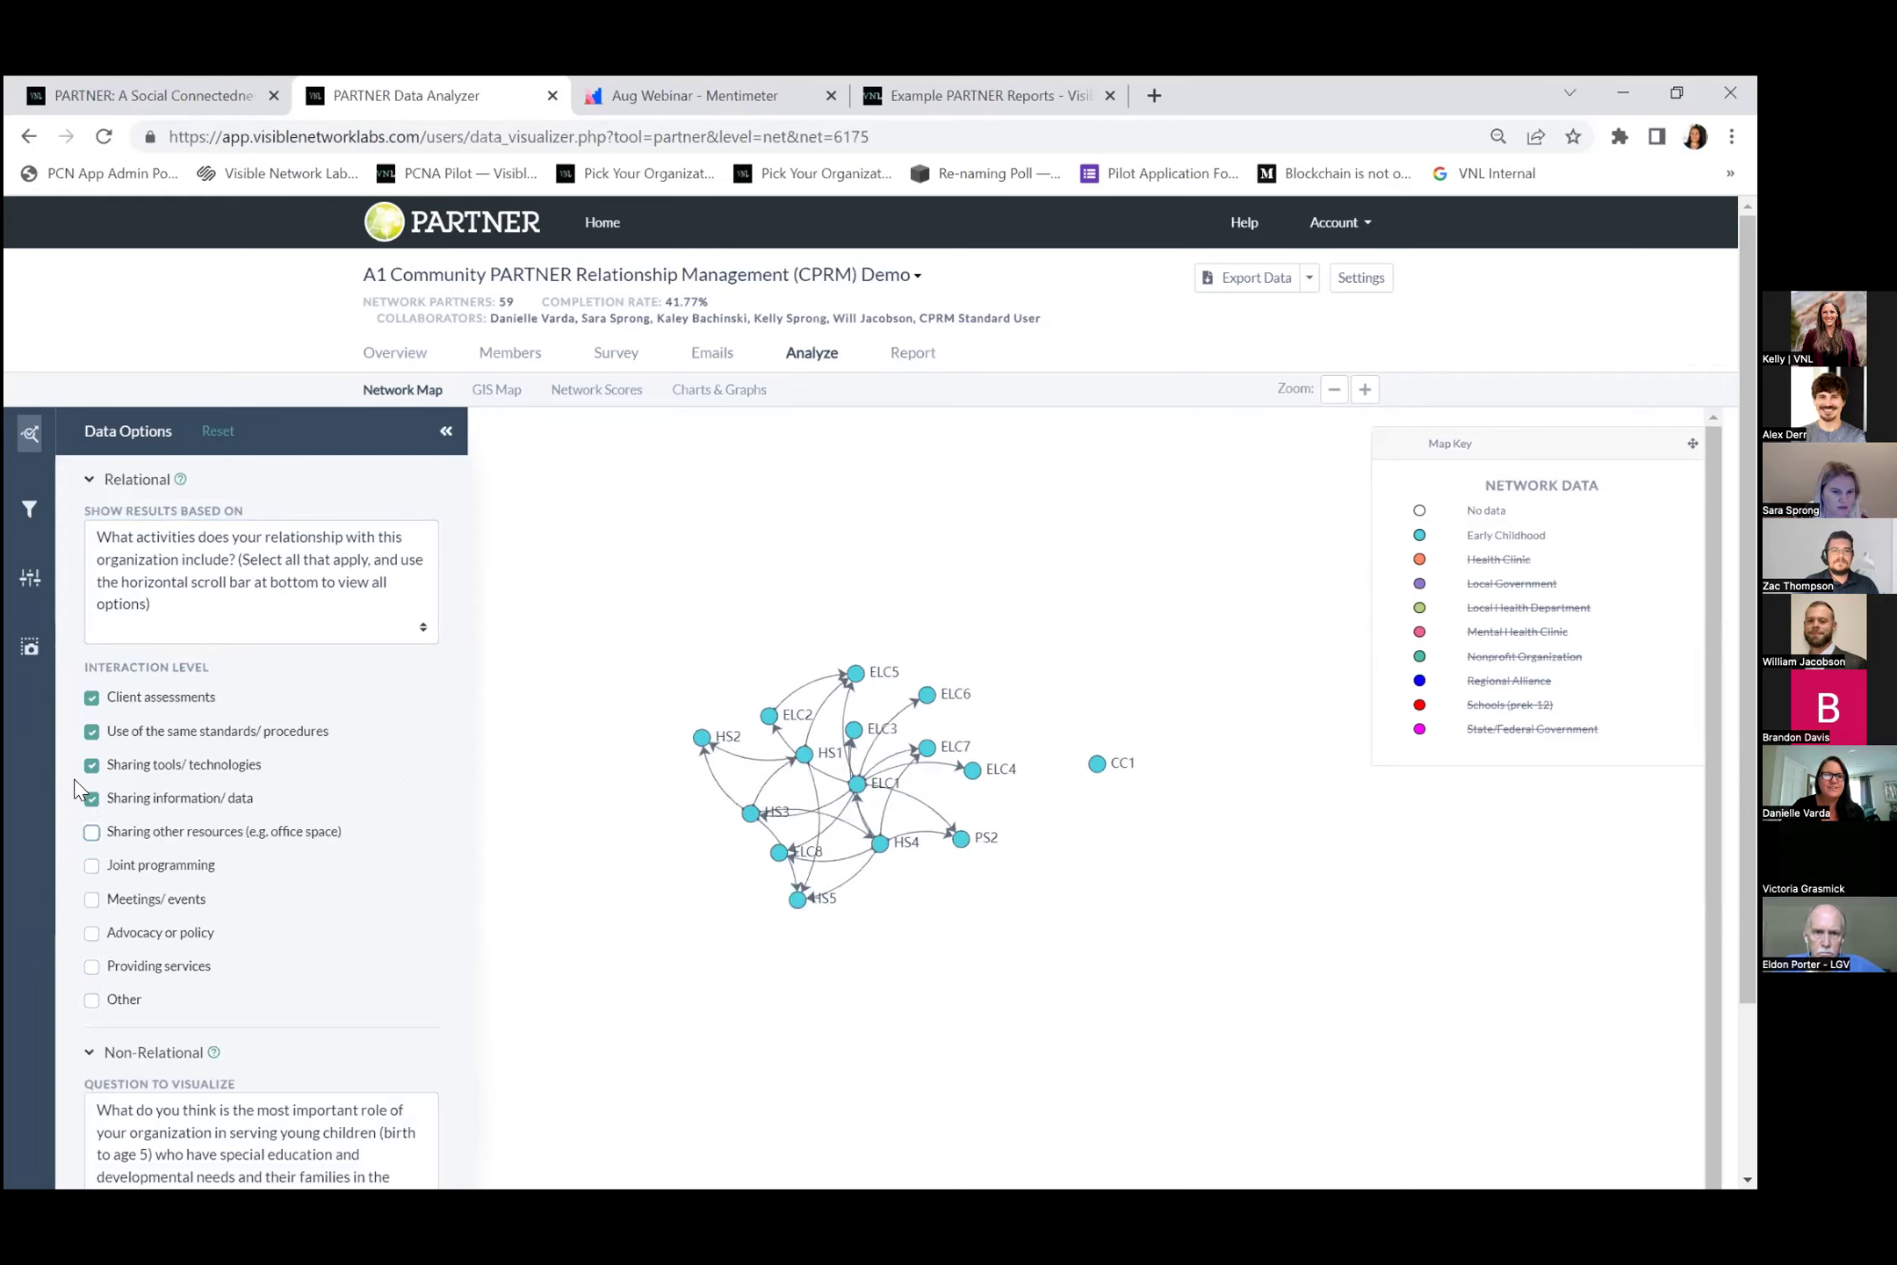
left_click(92, 798)
left_click(92, 765)
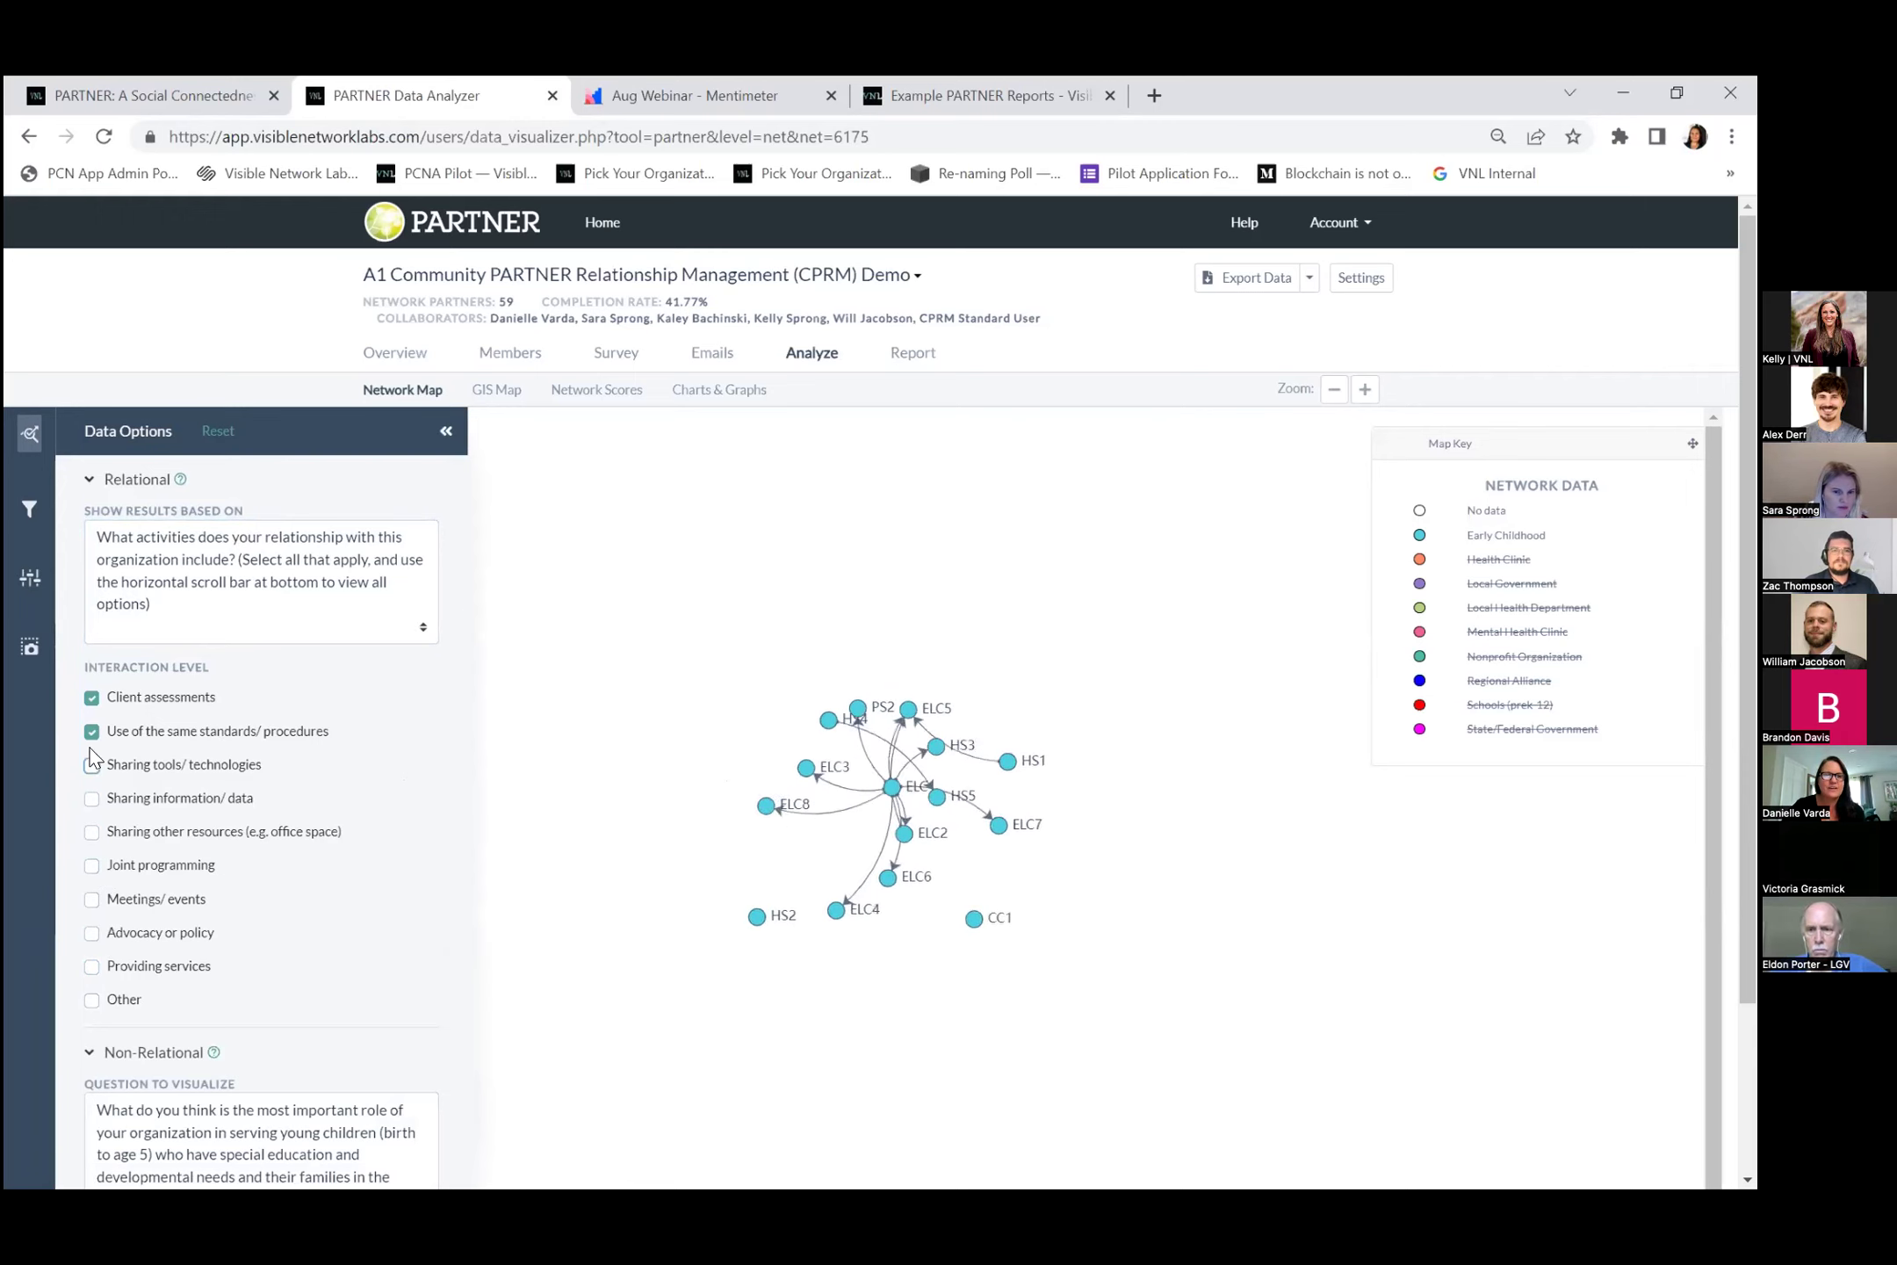
left_click(93, 731)
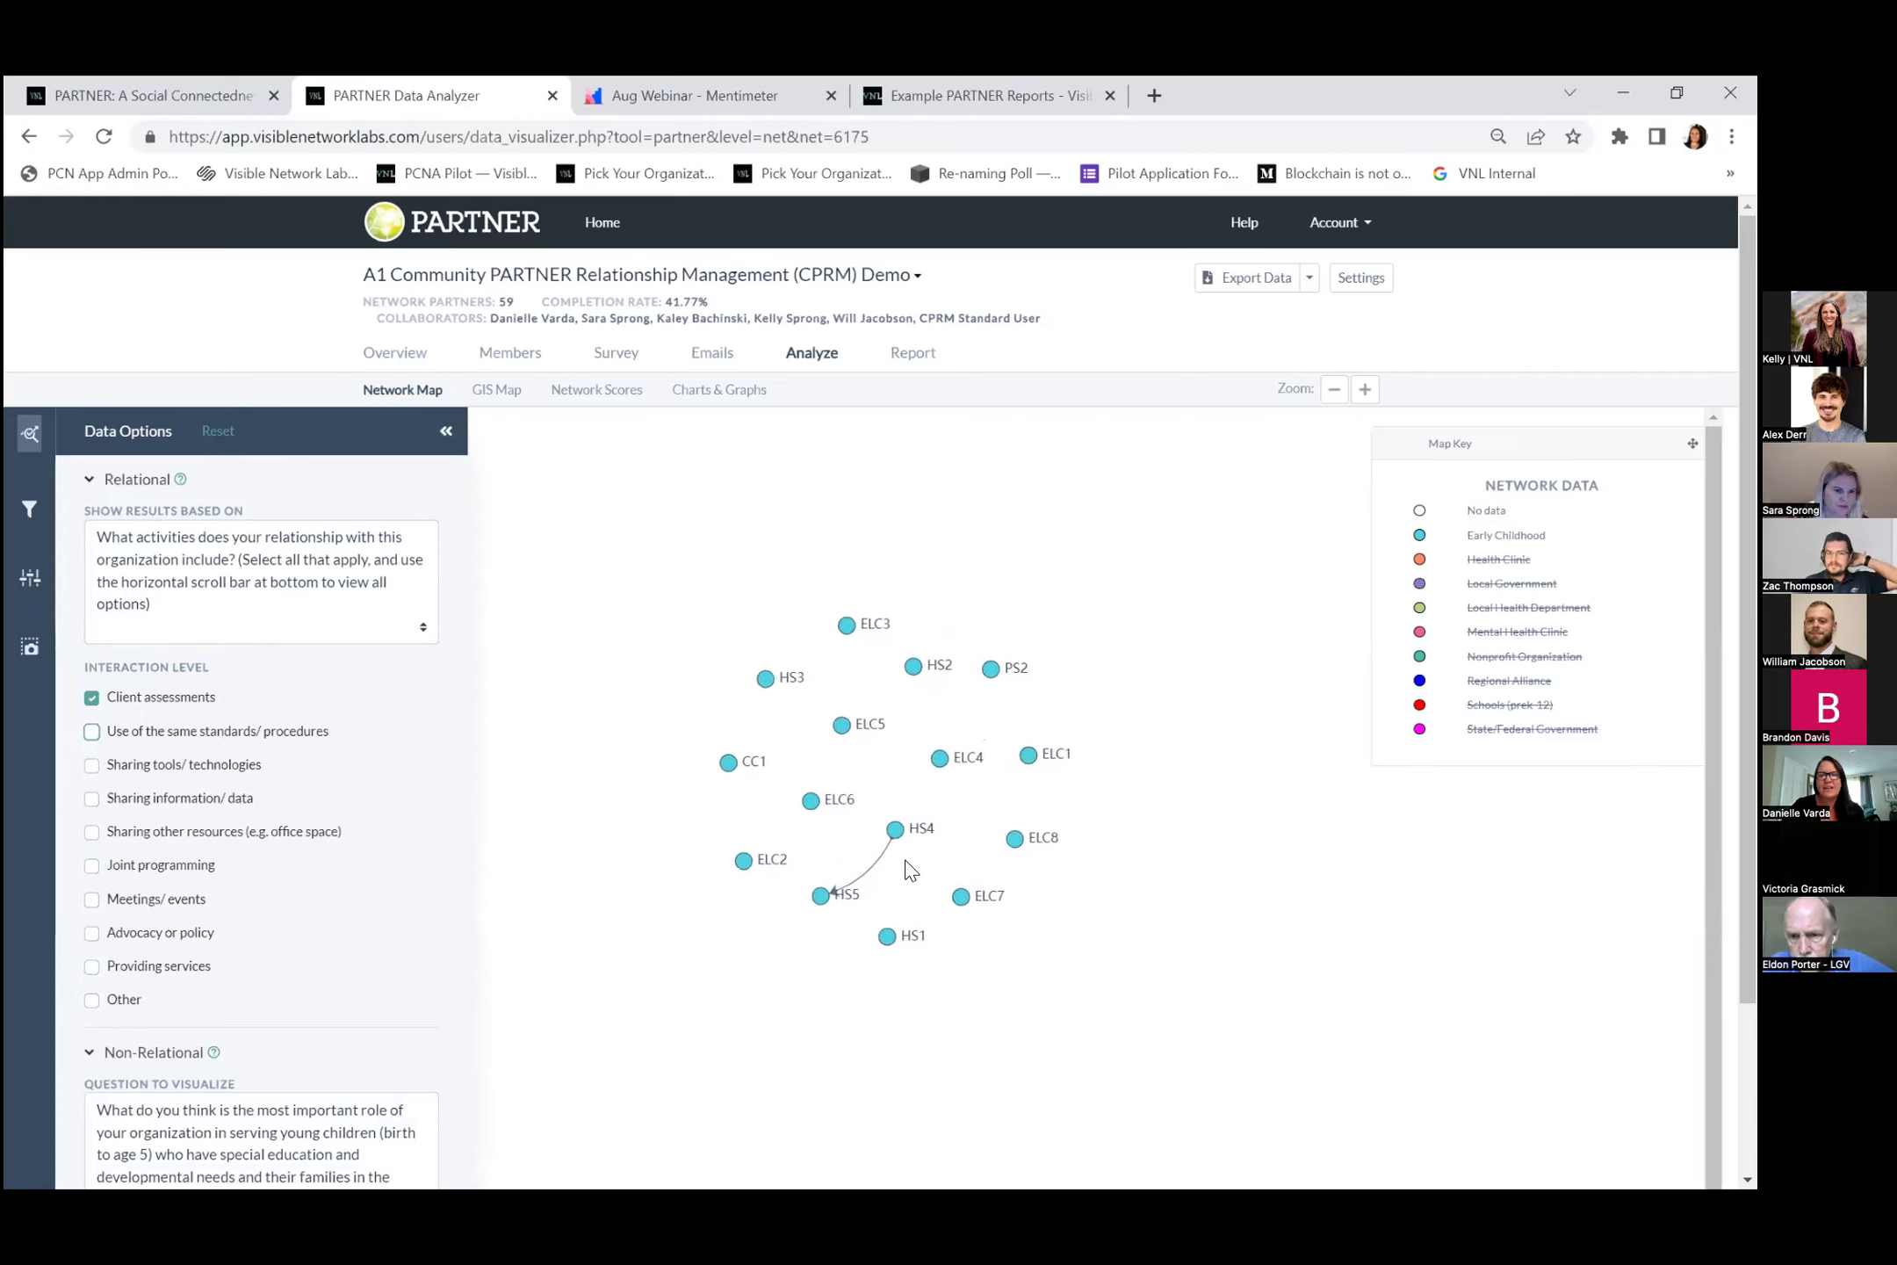
left_click(92, 697)
Try several interaction levels, keep only Client assessments, and add Health Clinic partners.
left_click(92, 731)
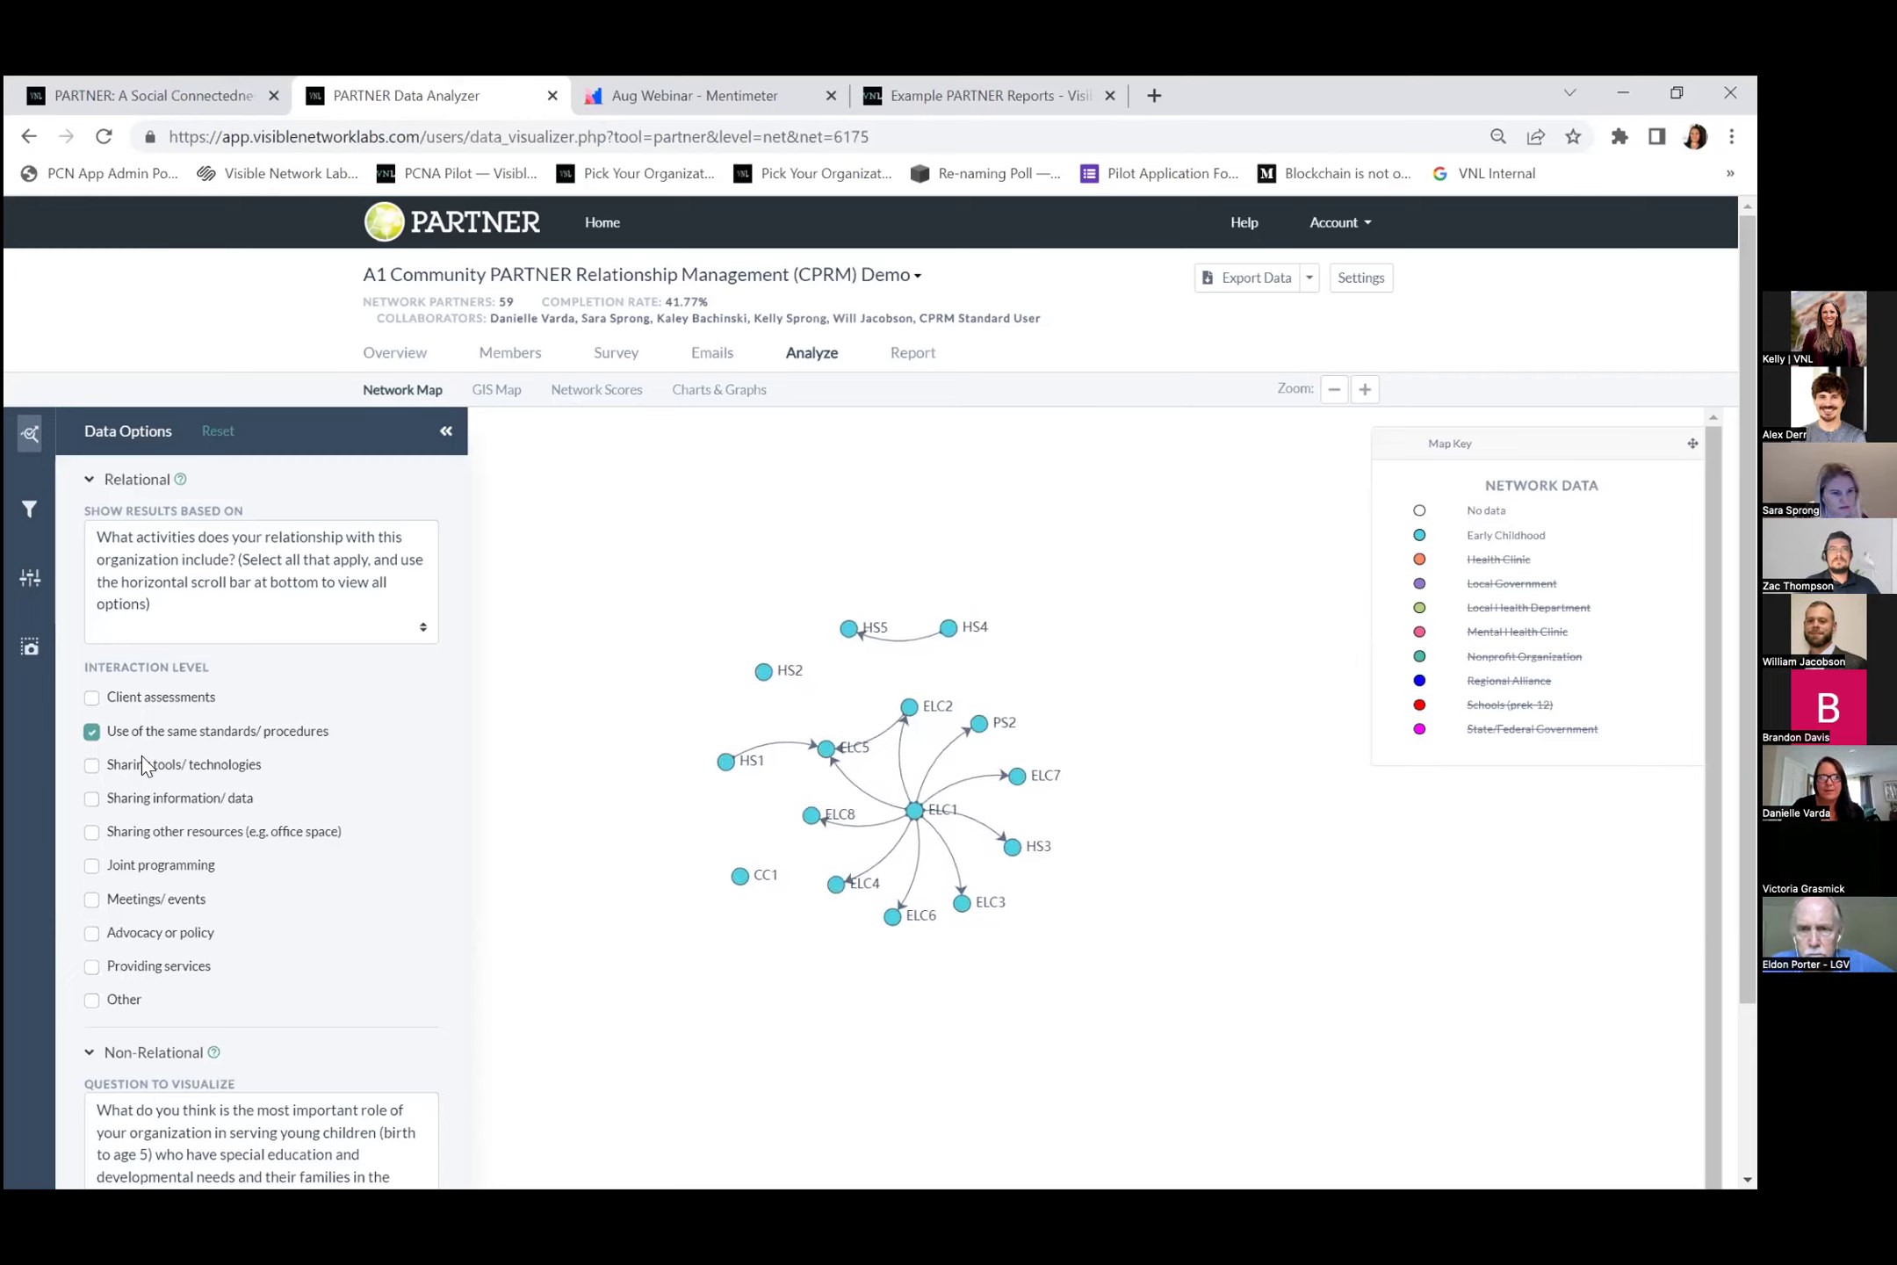
left_click(91, 731)
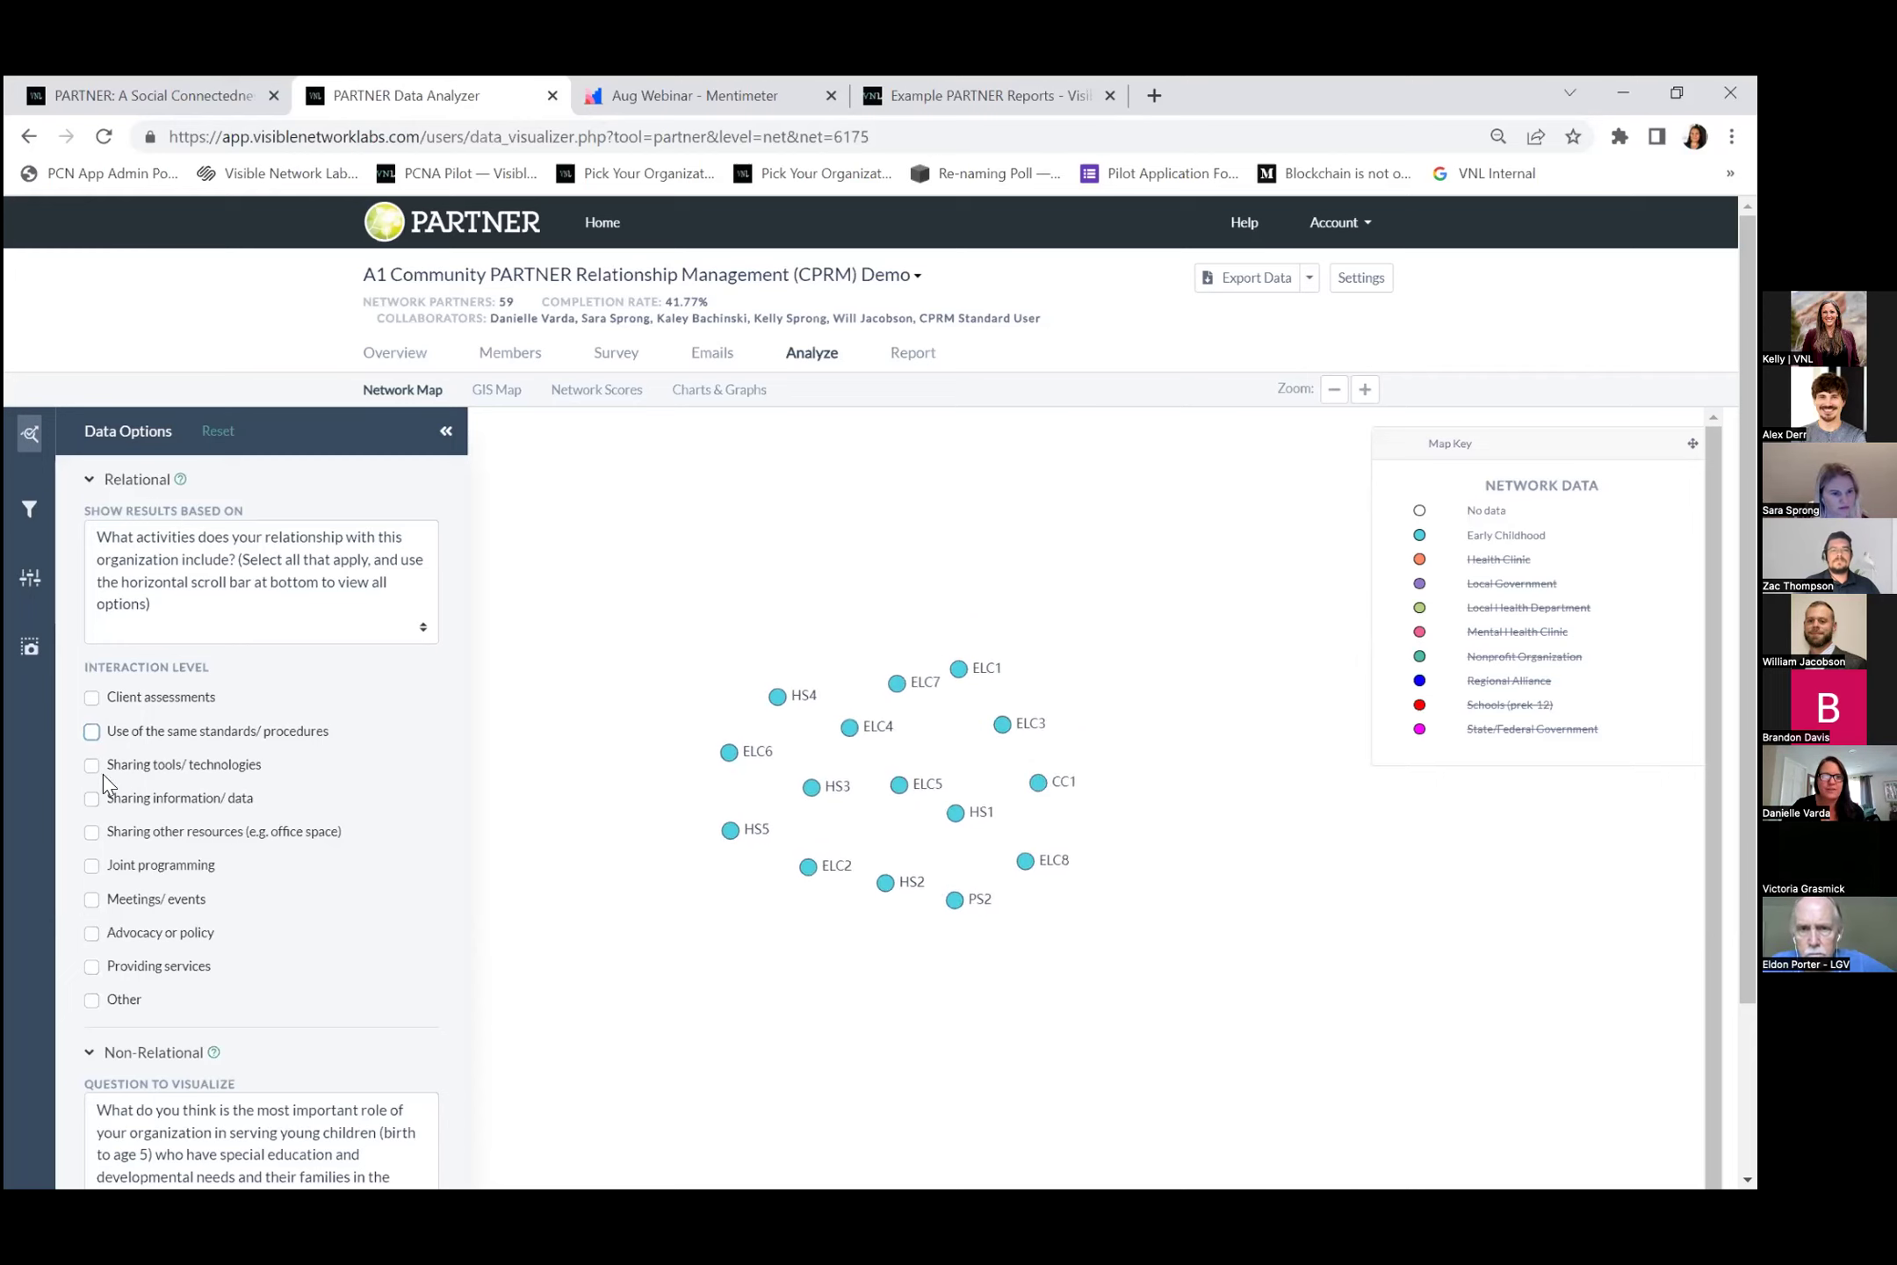
left_click(92, 865)
left_click(91, 865)
left_click(92, 832)
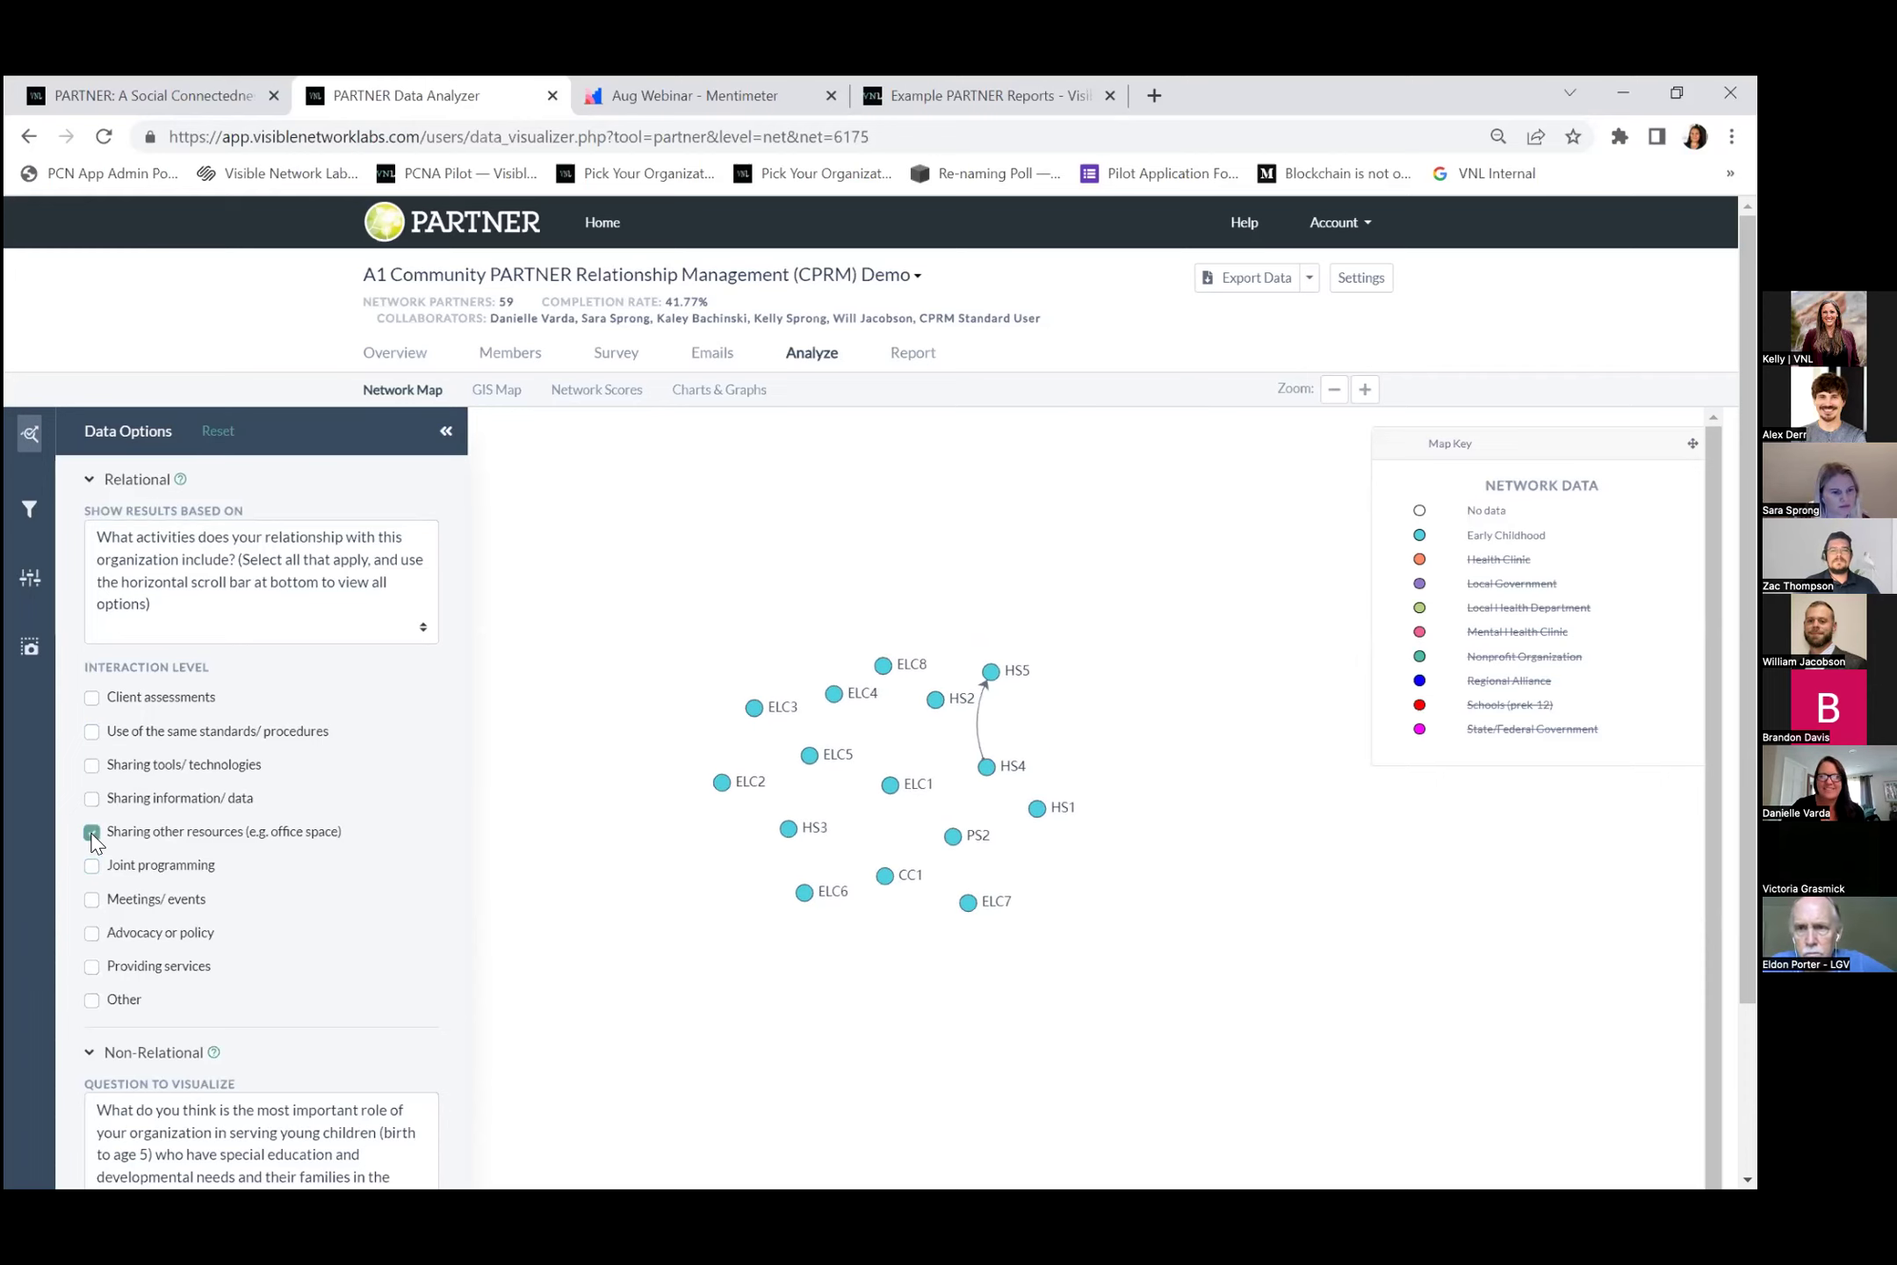
left_click(92, 833)
left_click(91, 798)
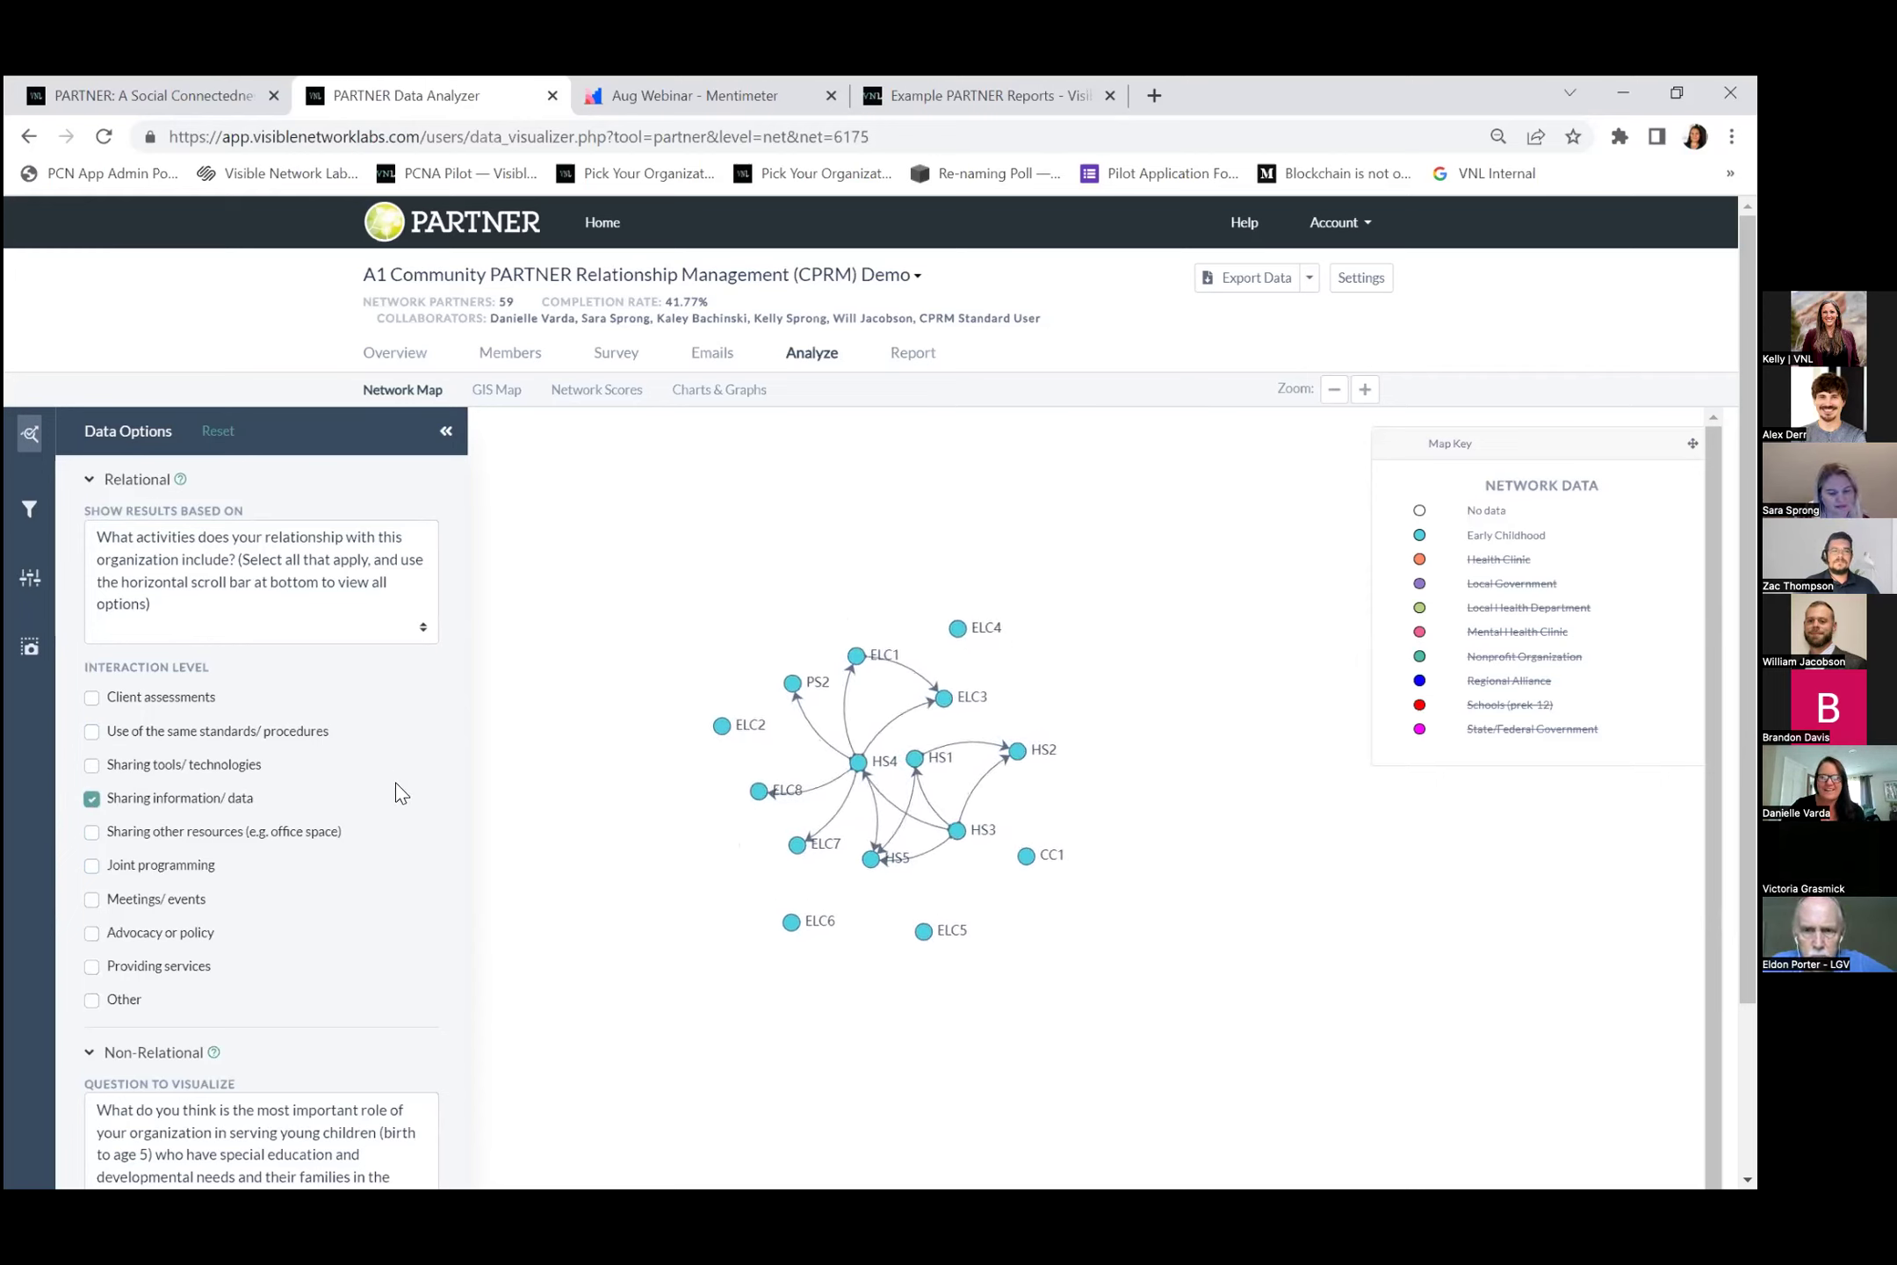
left_click(91, 799)
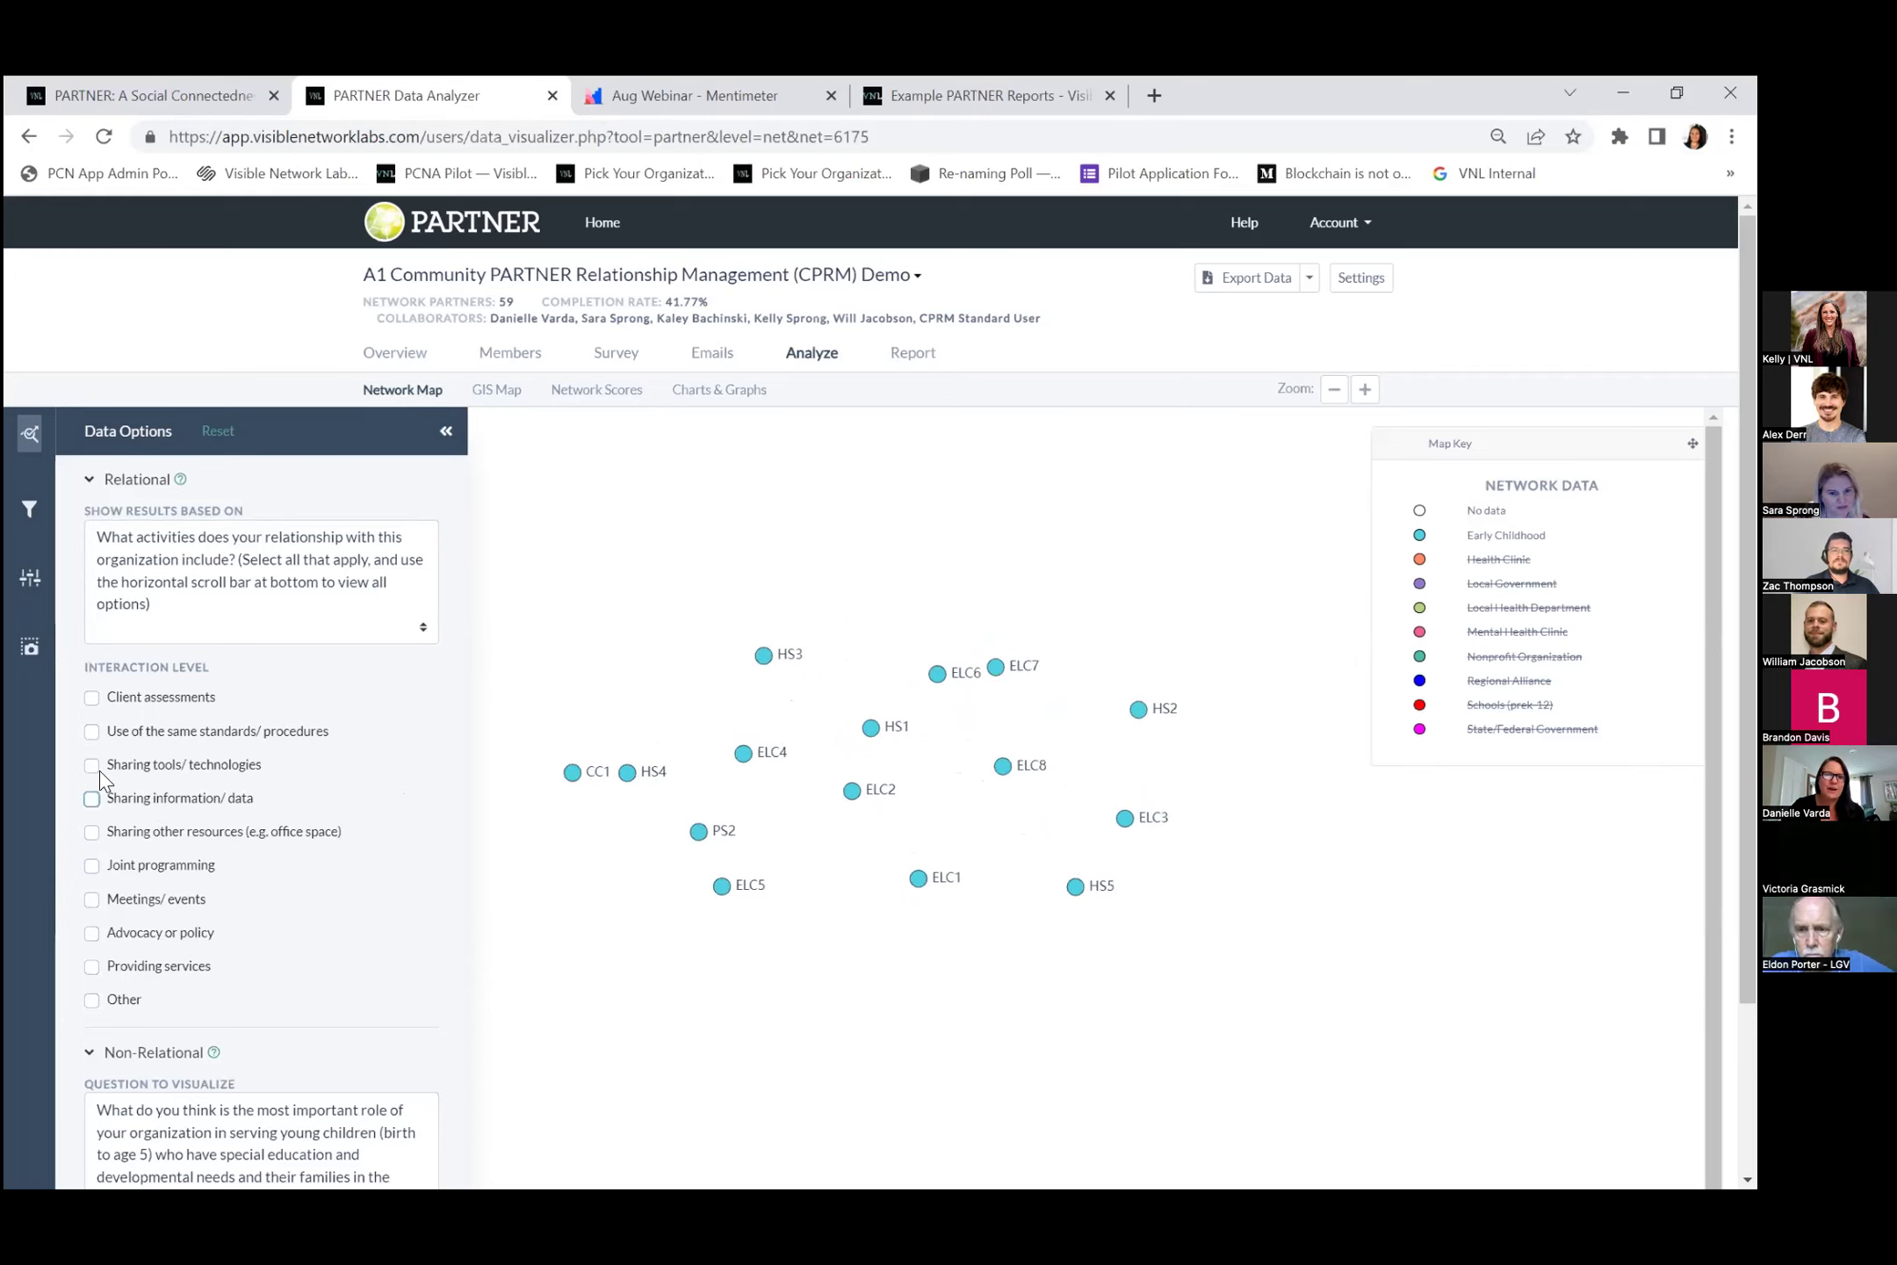
left_click(91, 697)
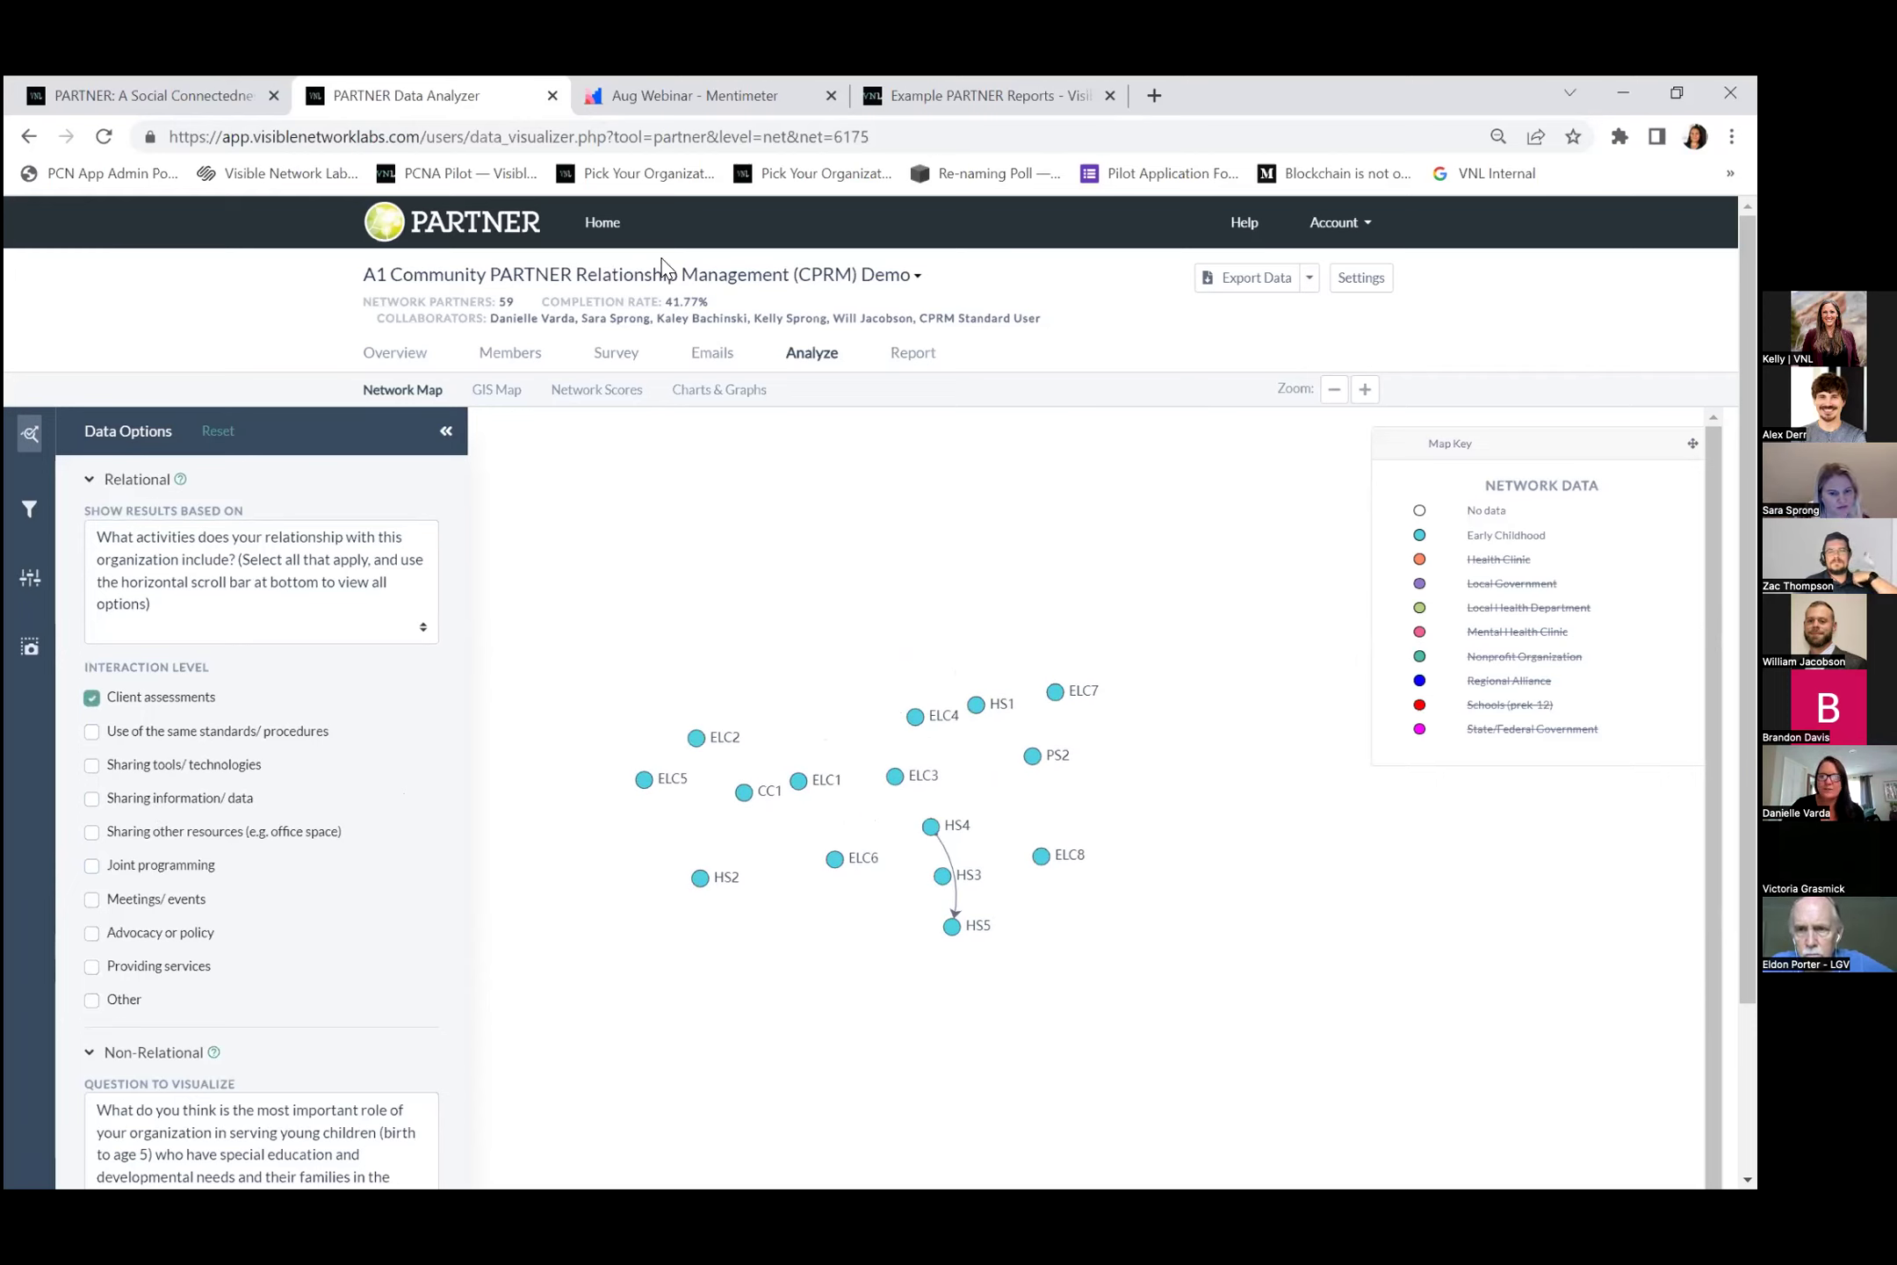
left_click(1500, 562)
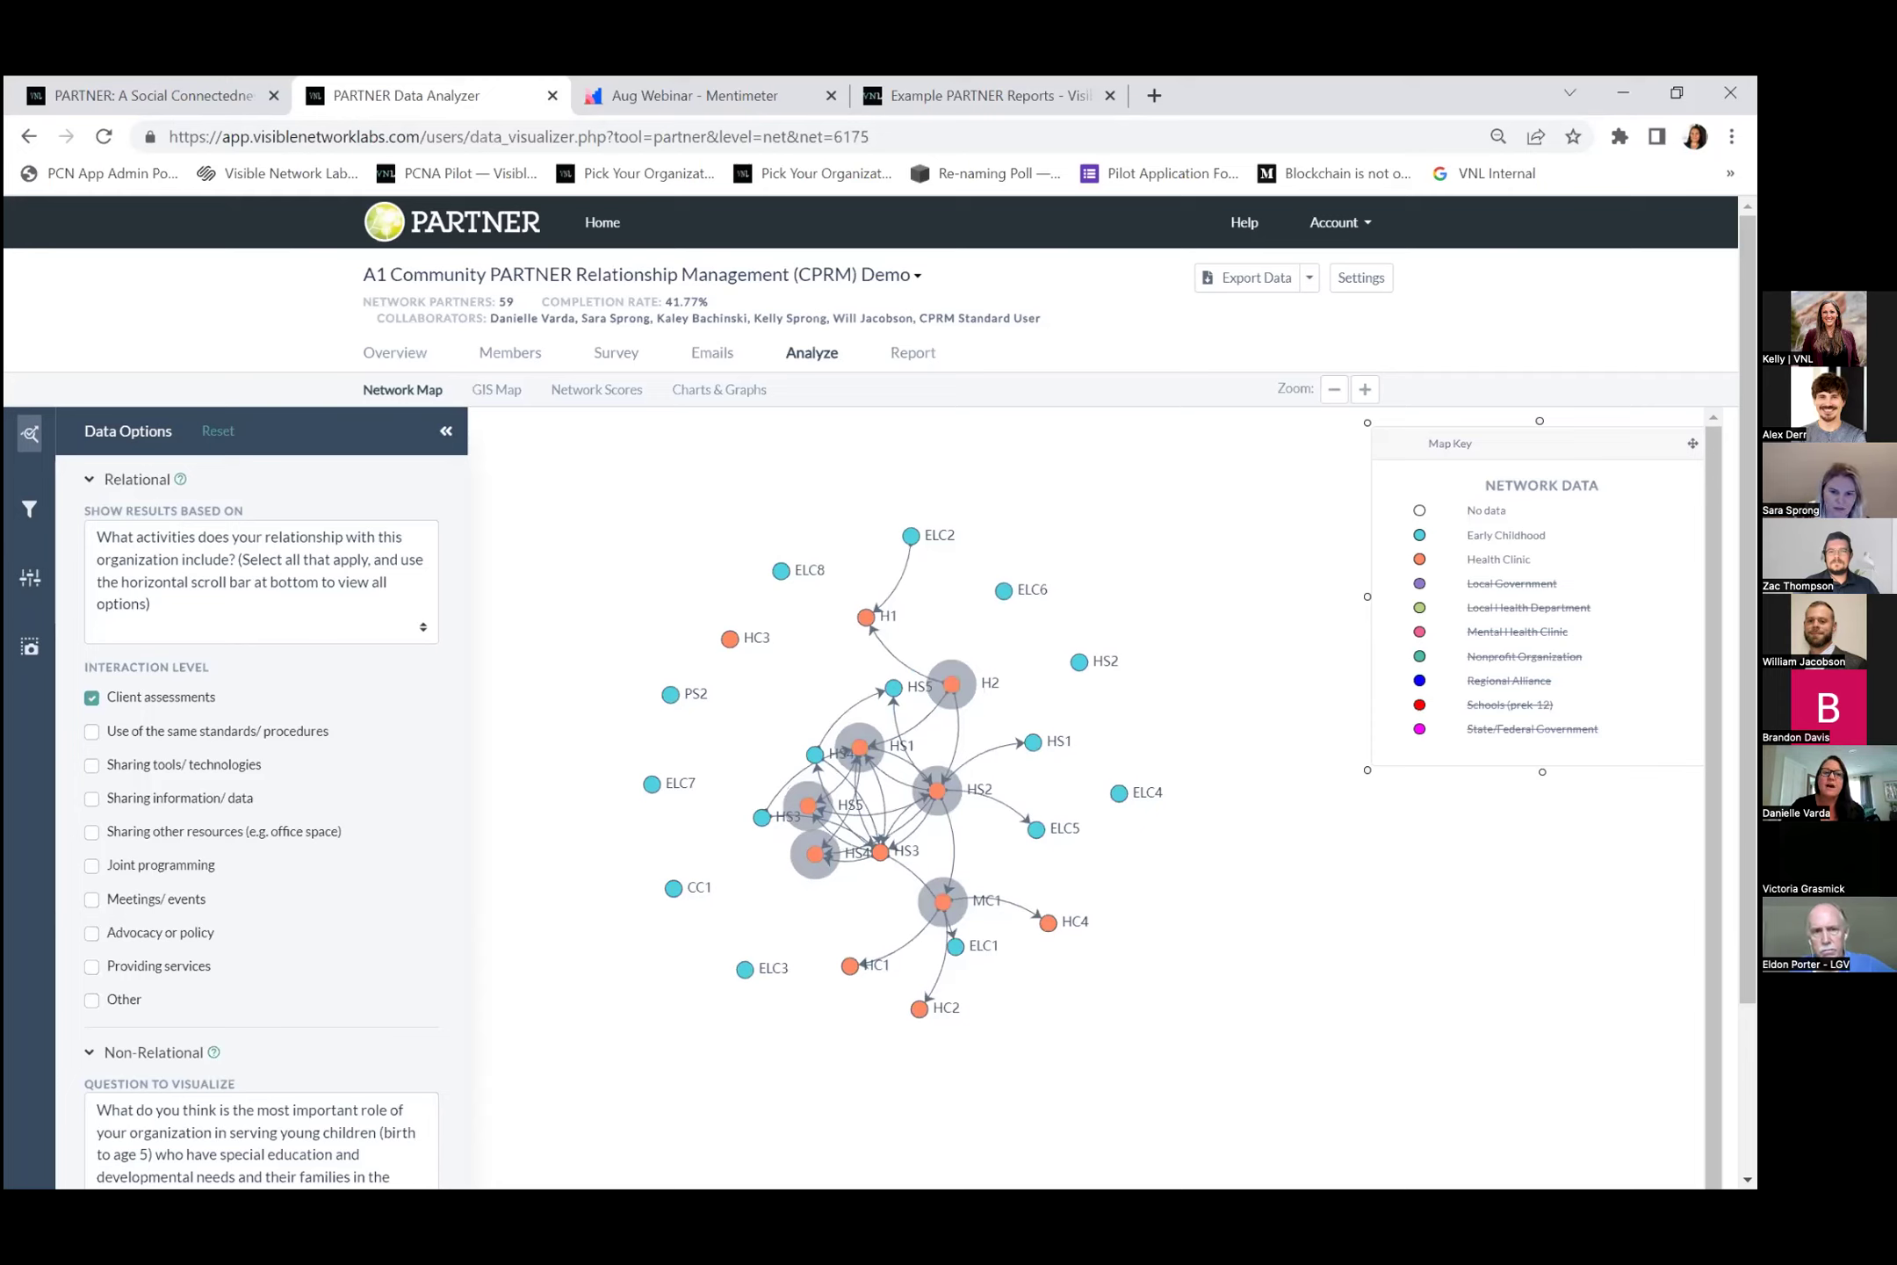
Replace Client assessments with Sharing information/ data as the only interaction level.
left_click(87, 697)
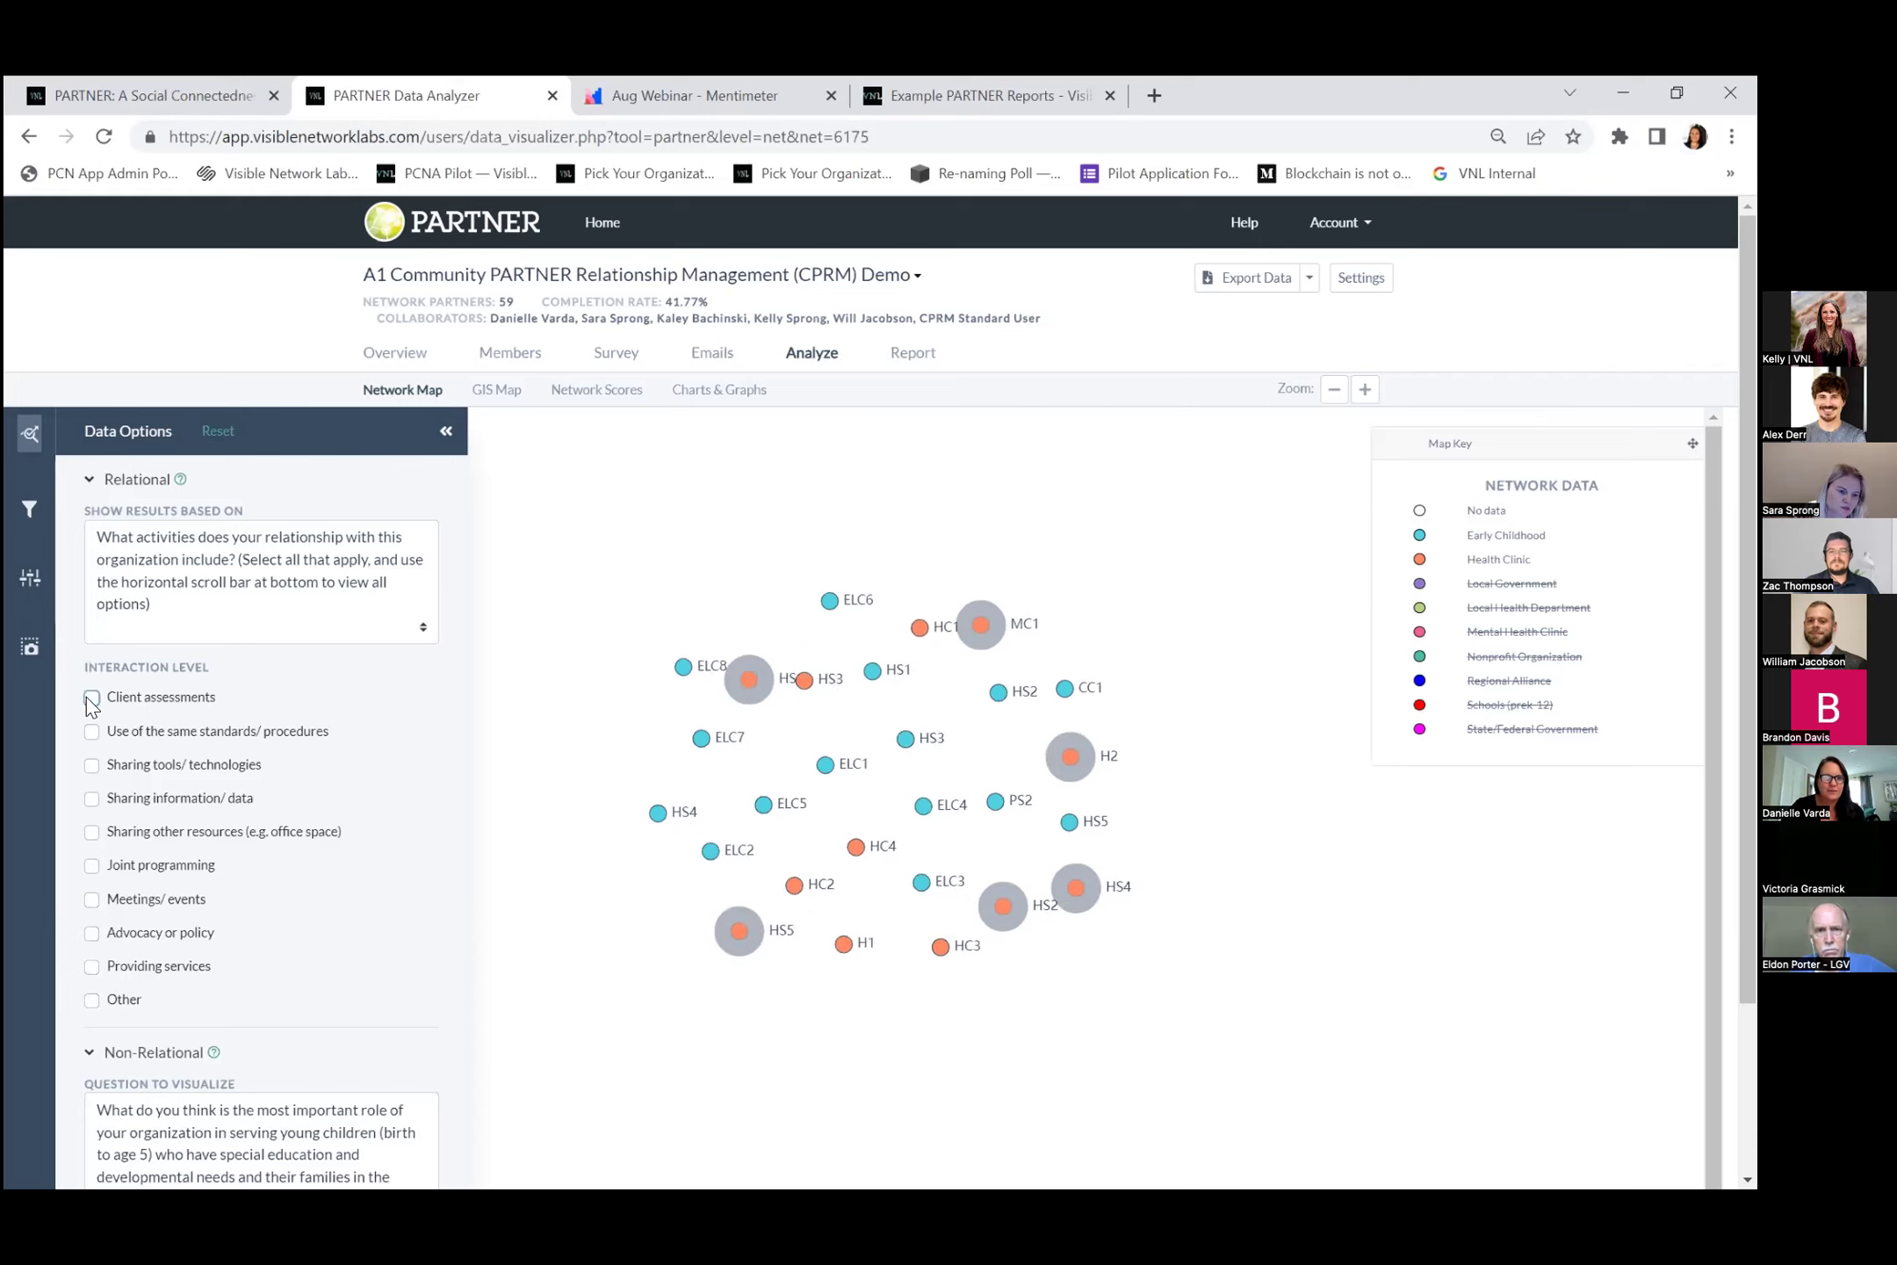
left_click(91, 865)
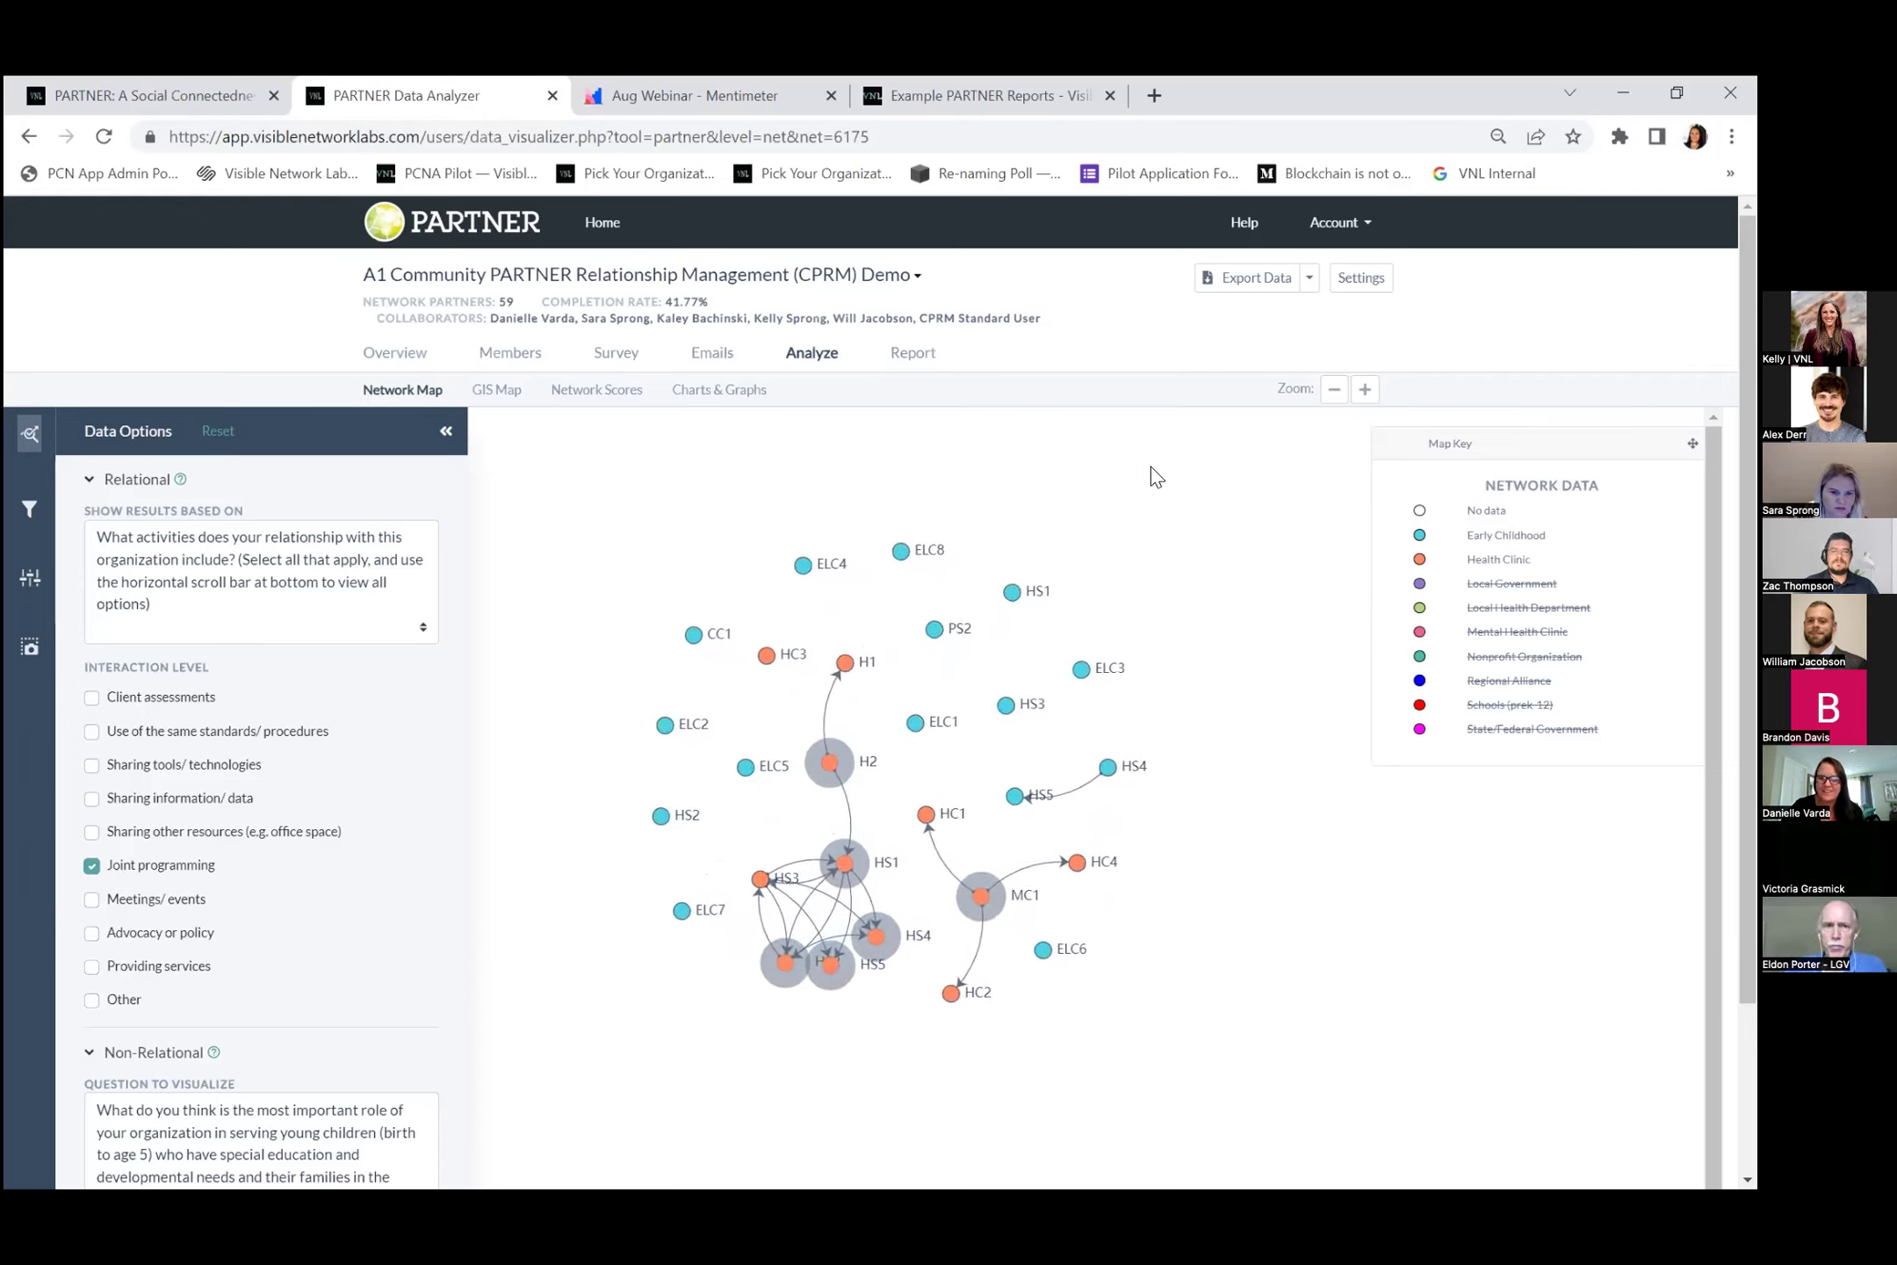
left_click(92, 865)
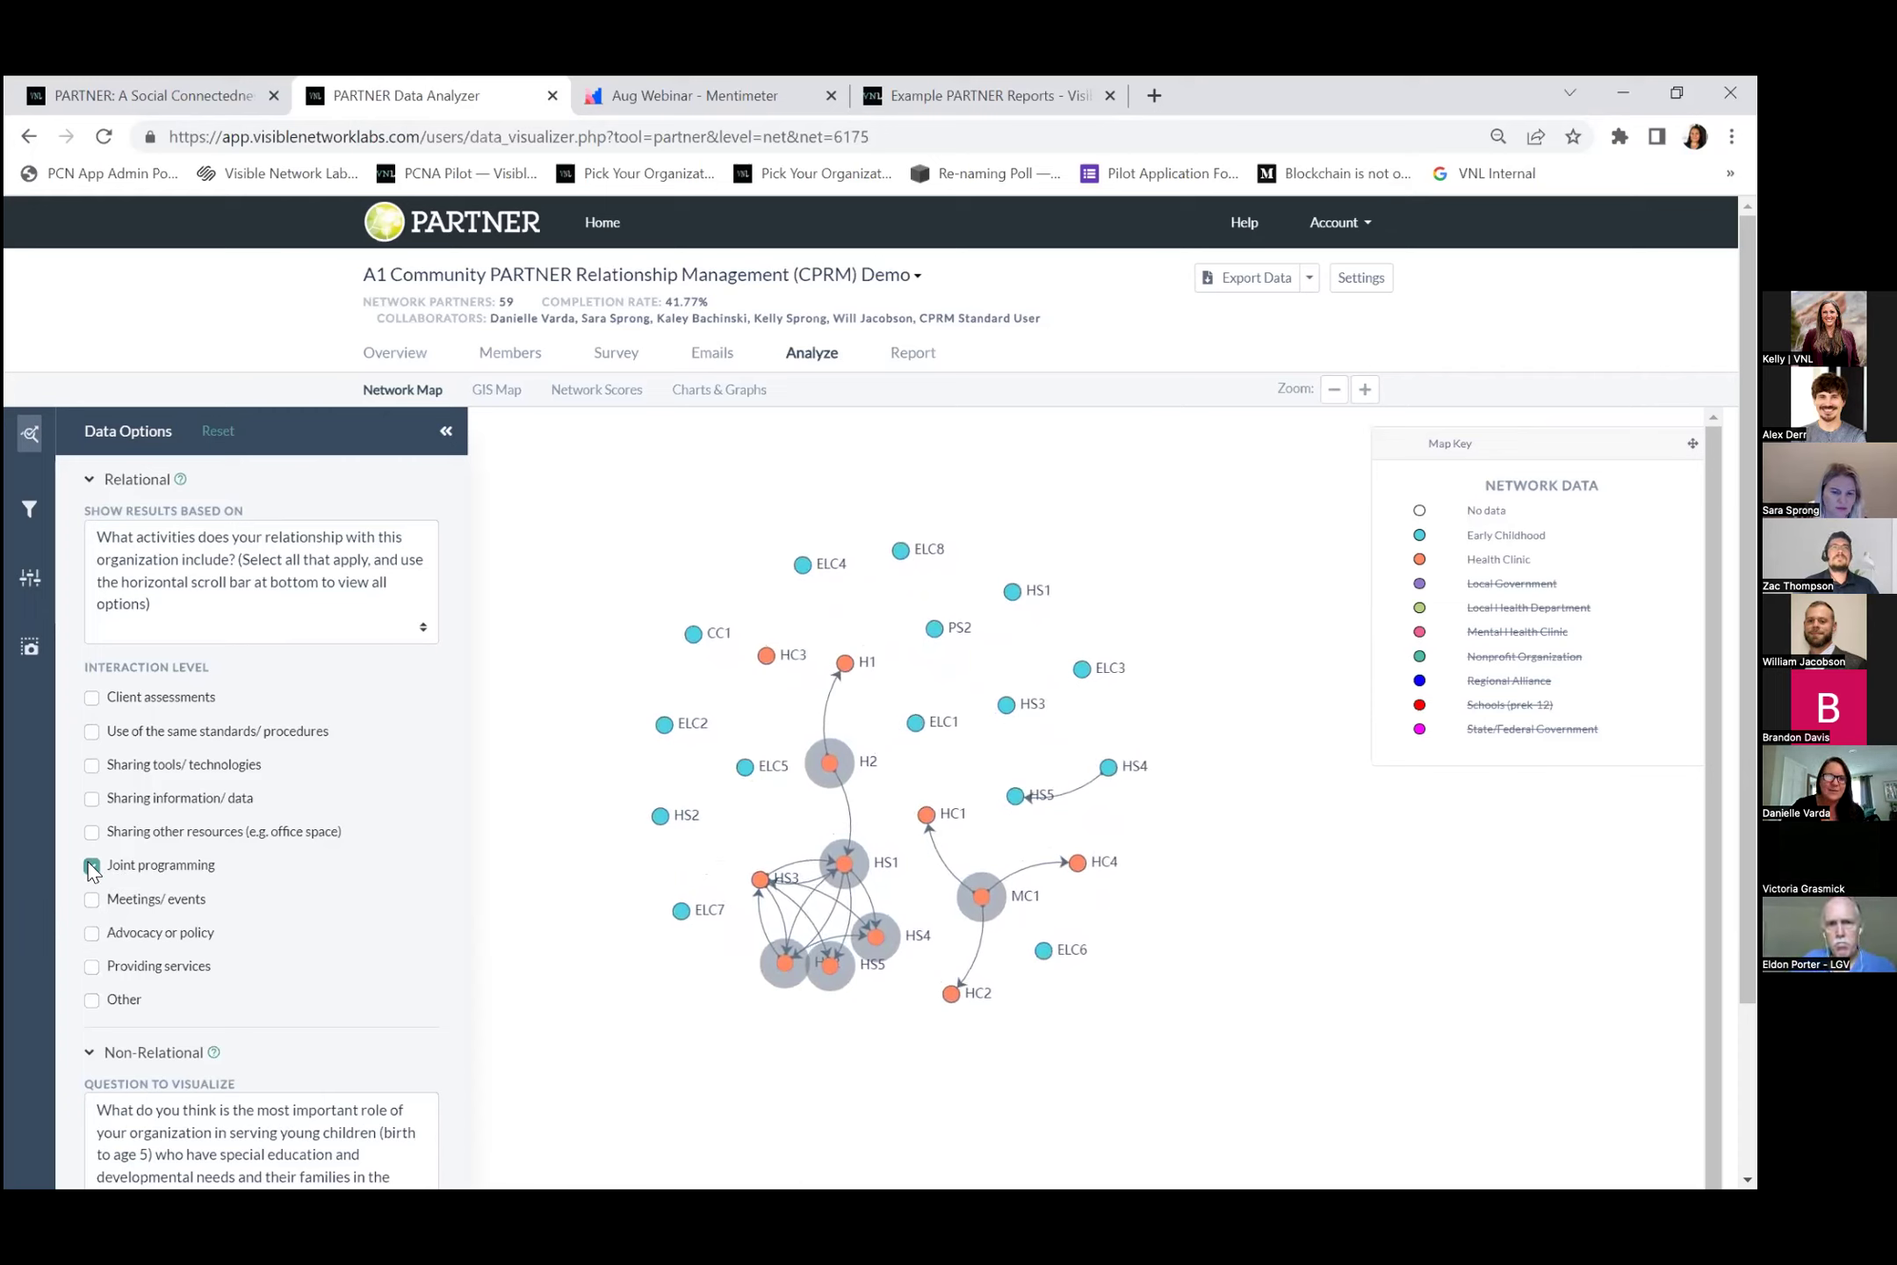
left_click(97, 793)
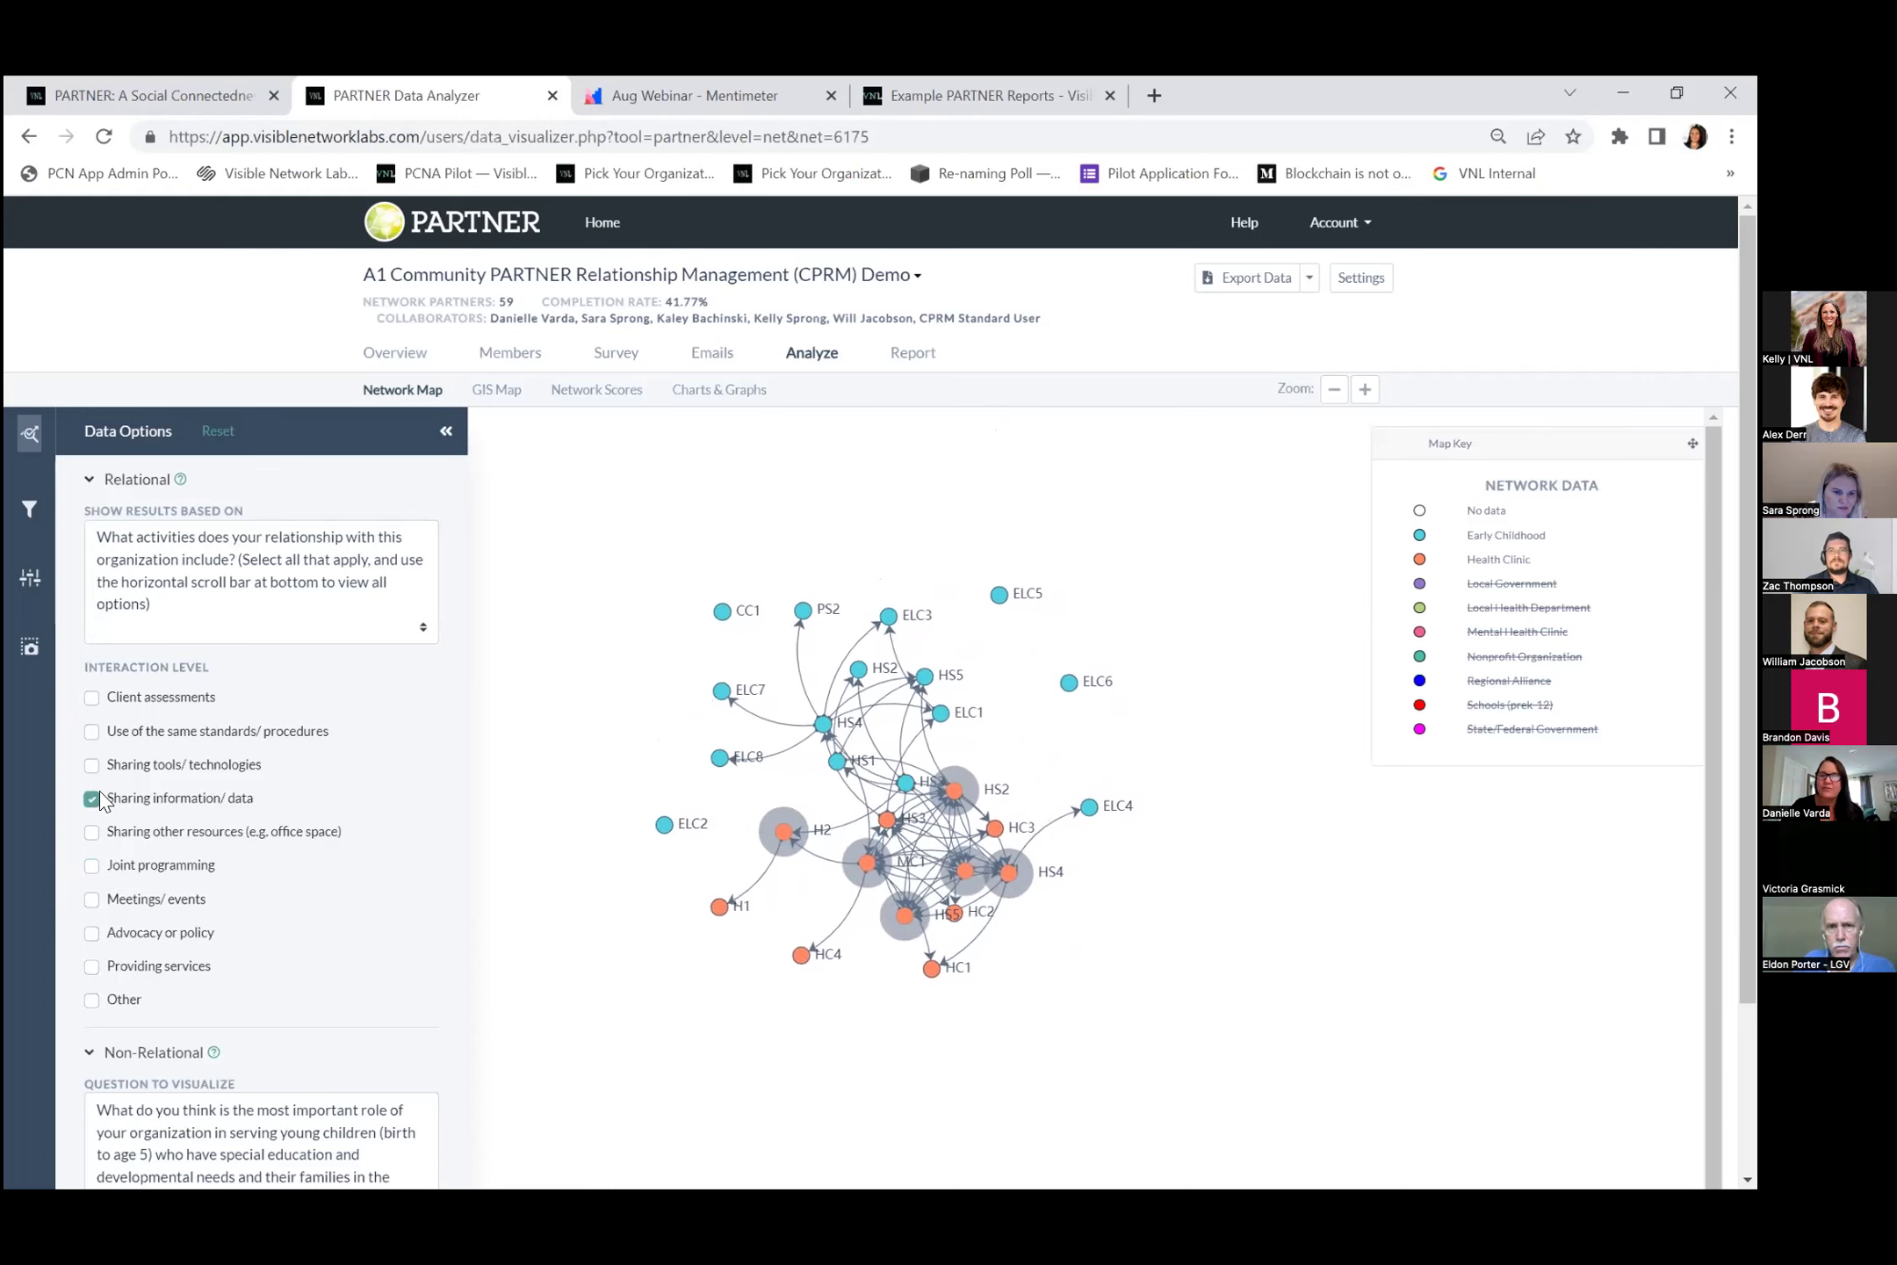
Set the response to Advocacy and policy change, then visualize Question 1 on cities served.
left_click(89, 478)
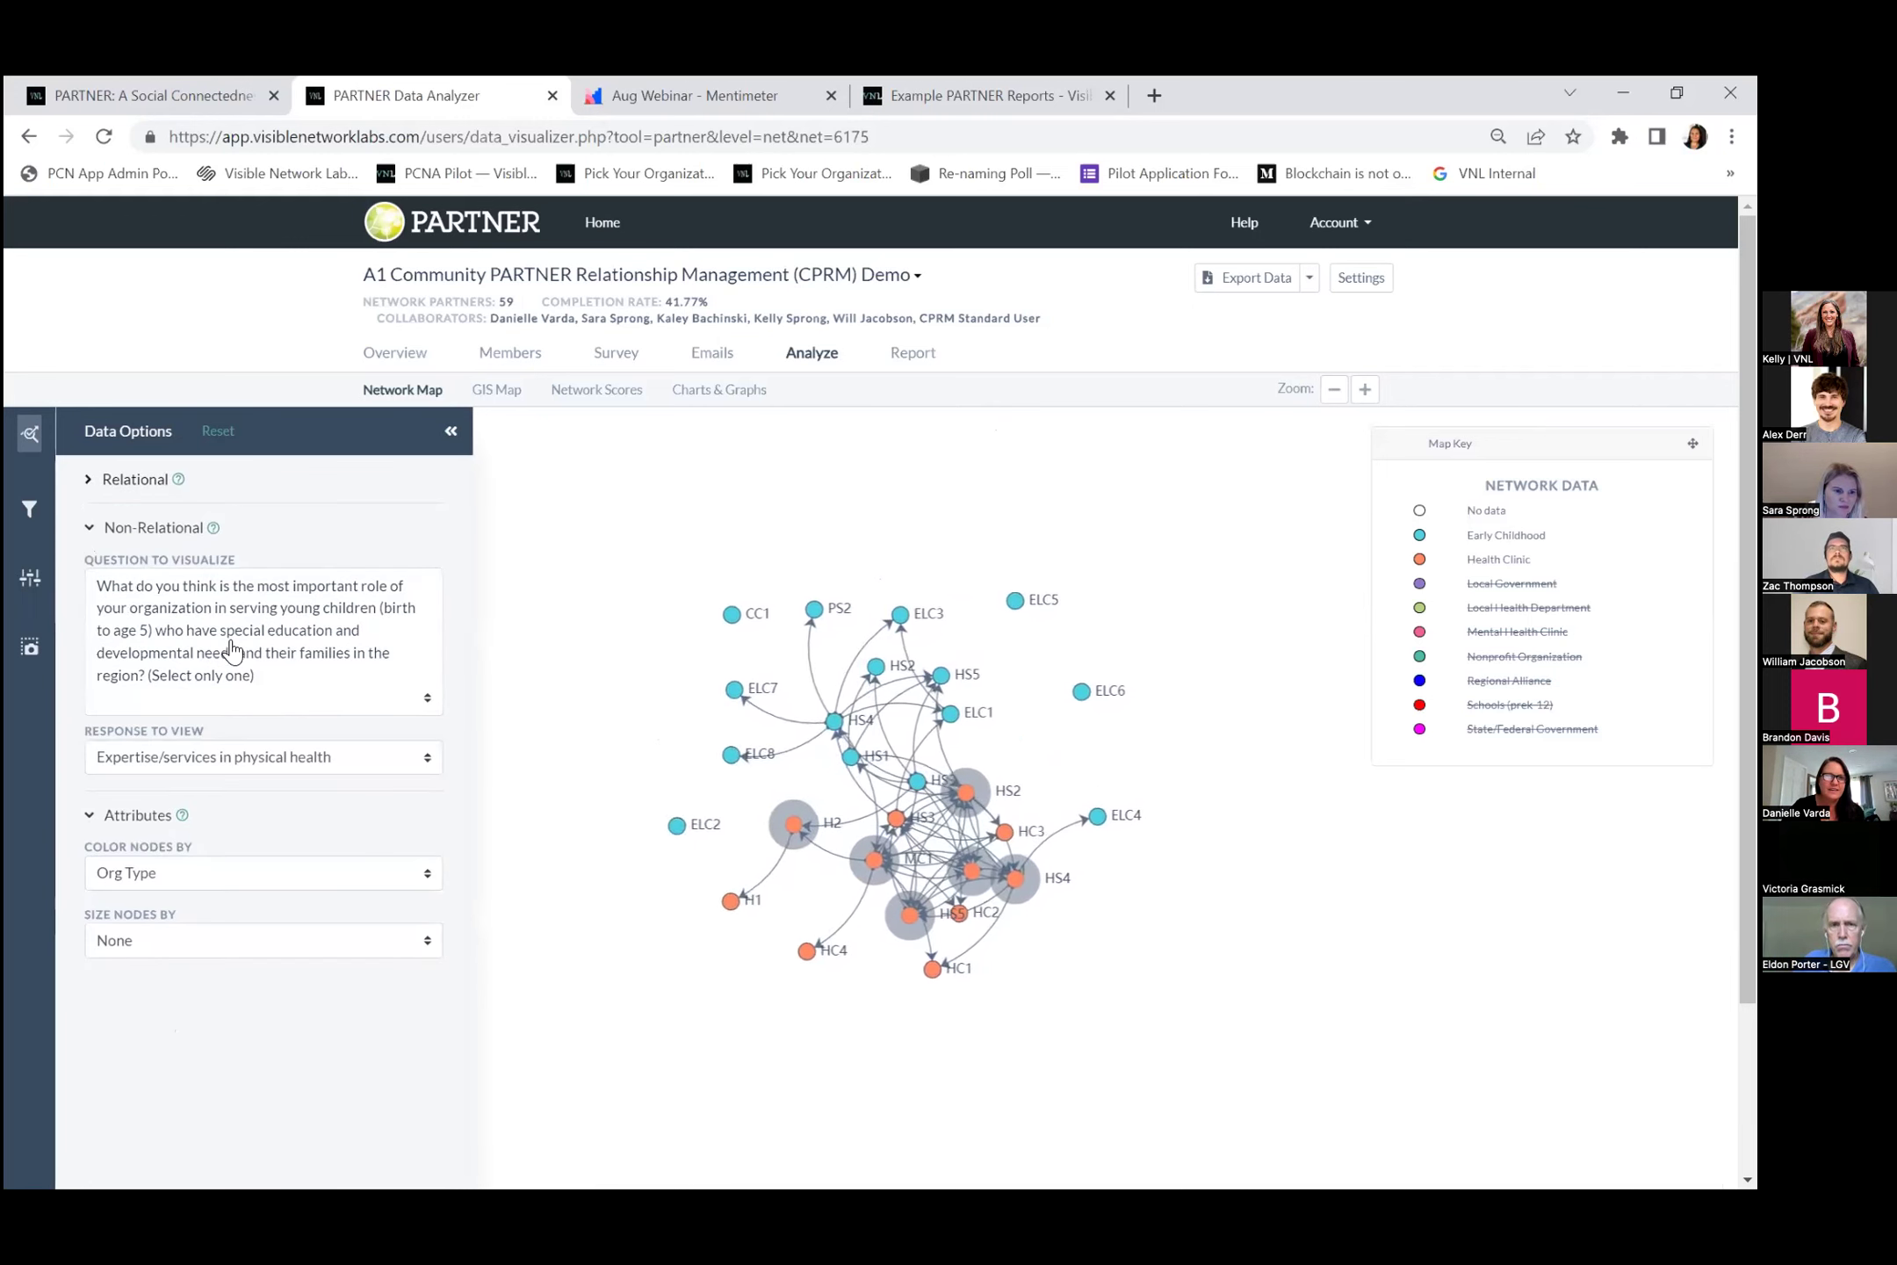
left_click(235, 644)
left_click(294, 905)
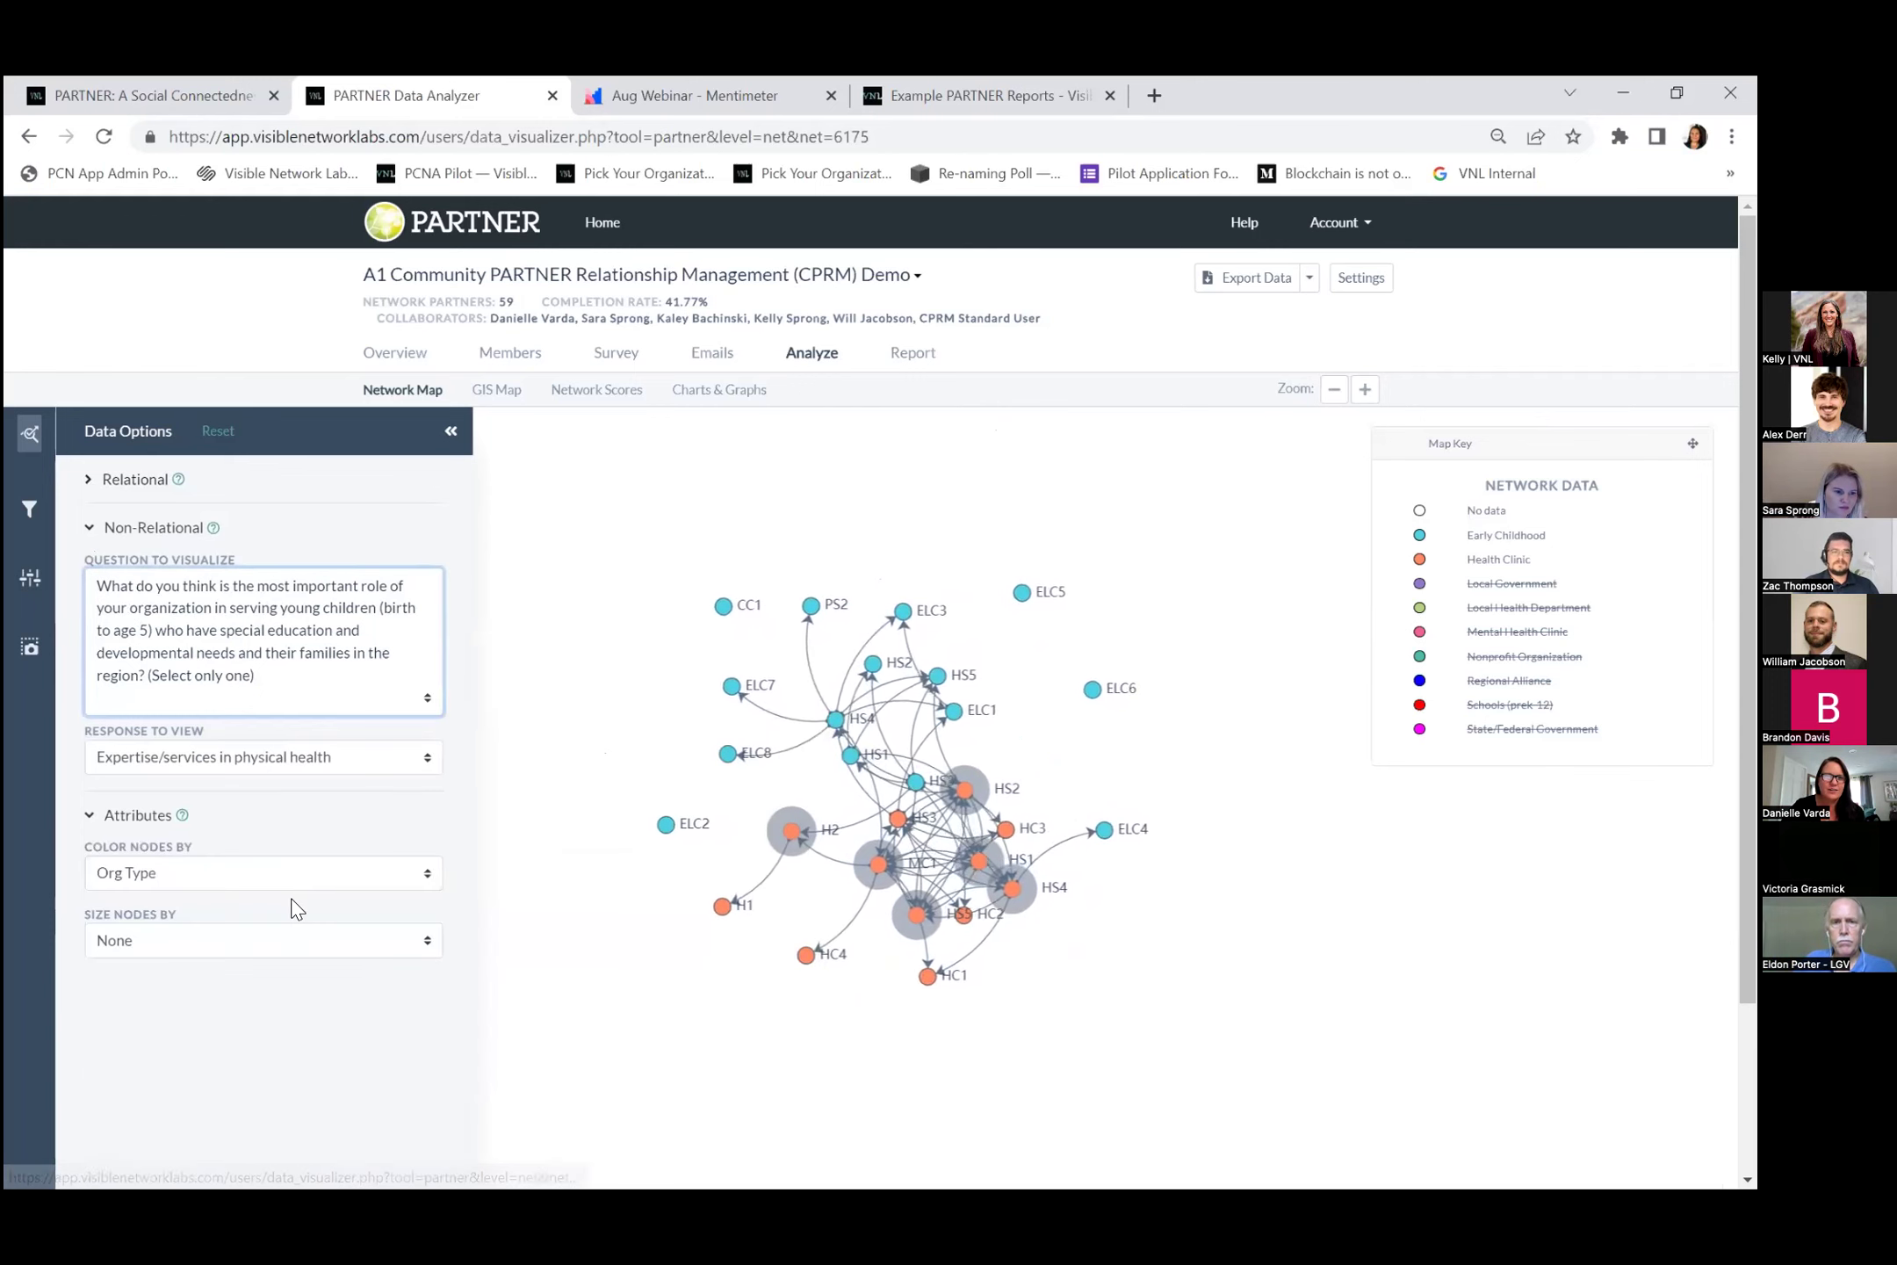
left_click(187, 757)
left_click(191, 789)
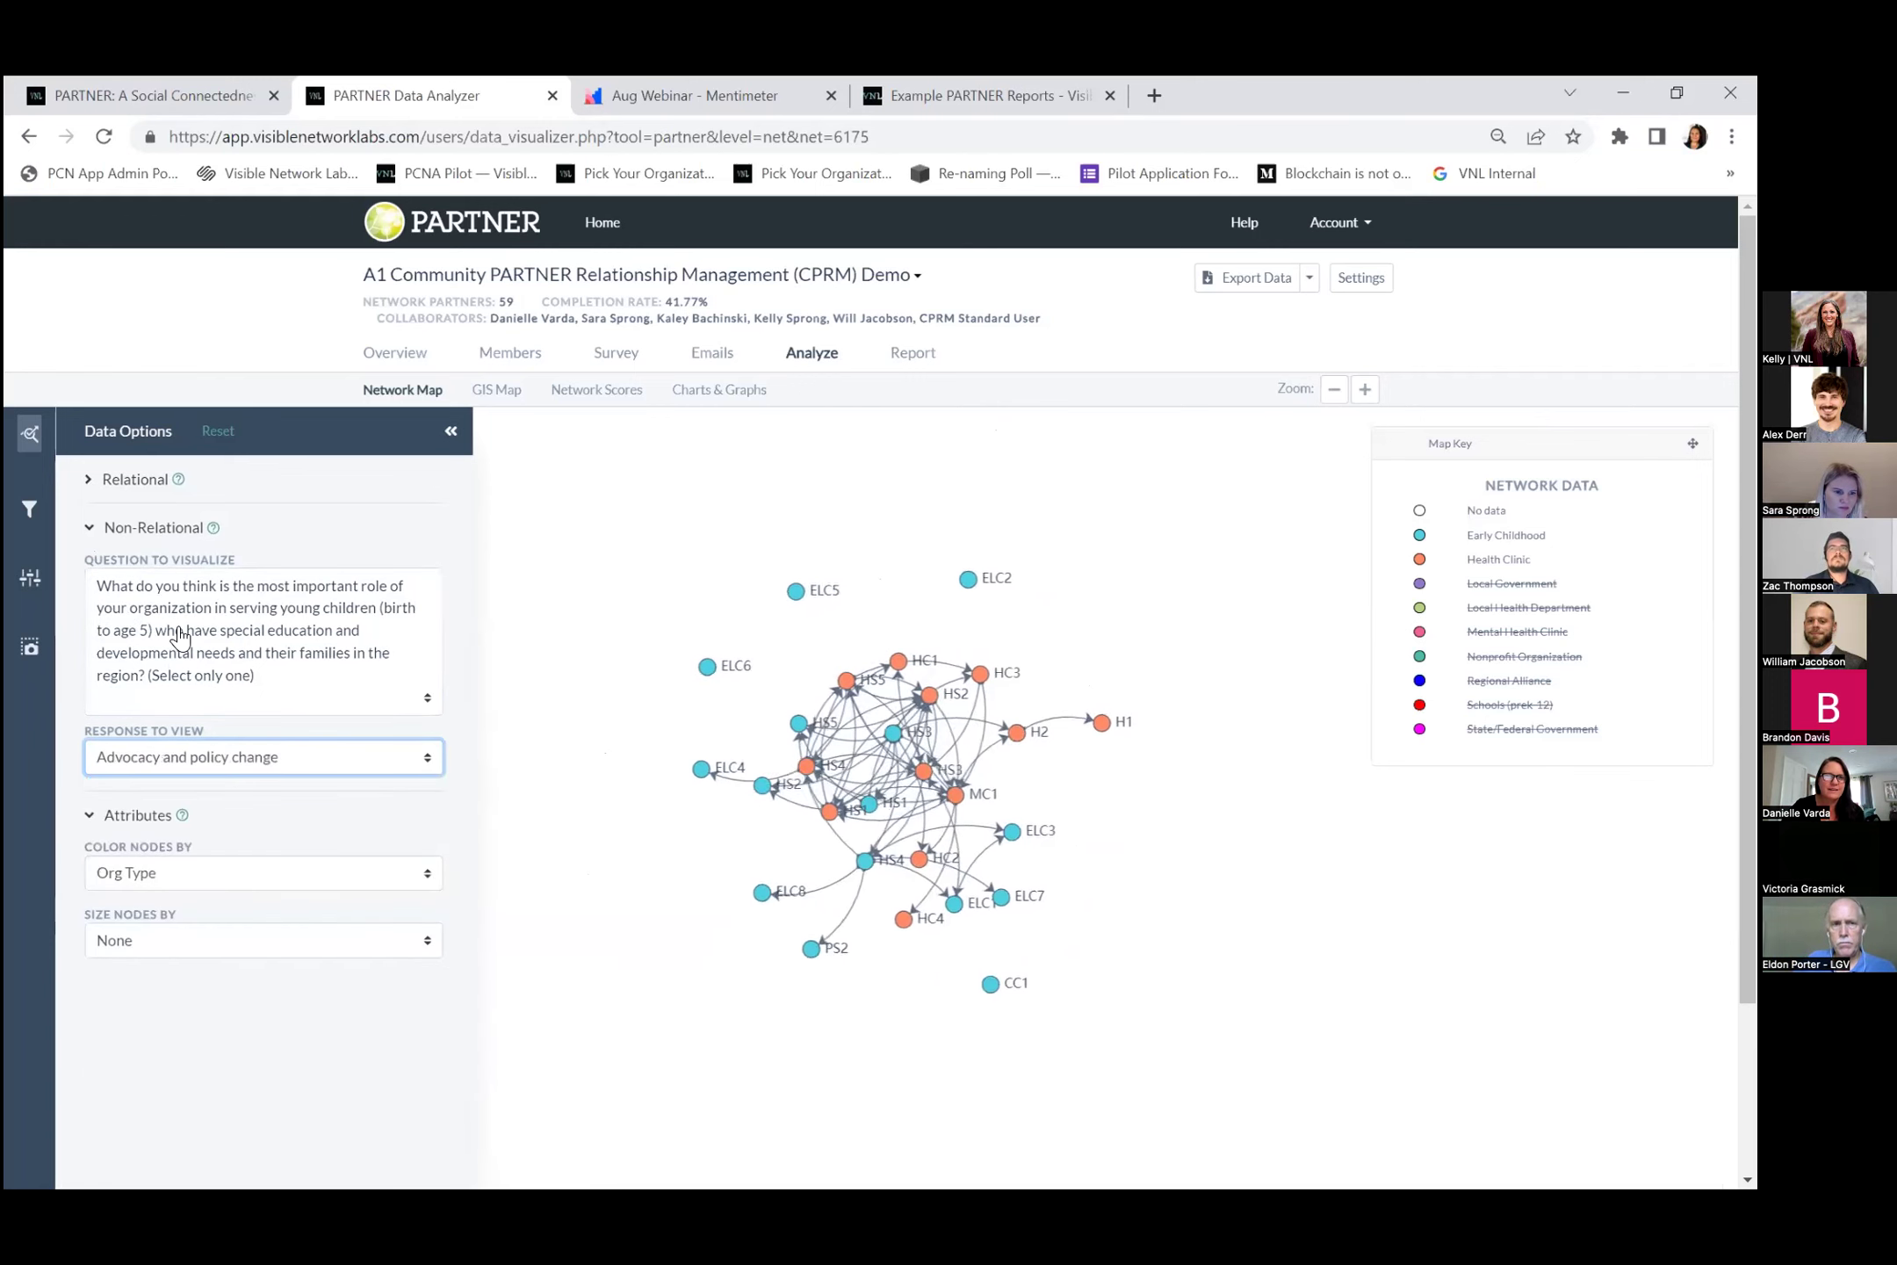
left_click(241, 646)
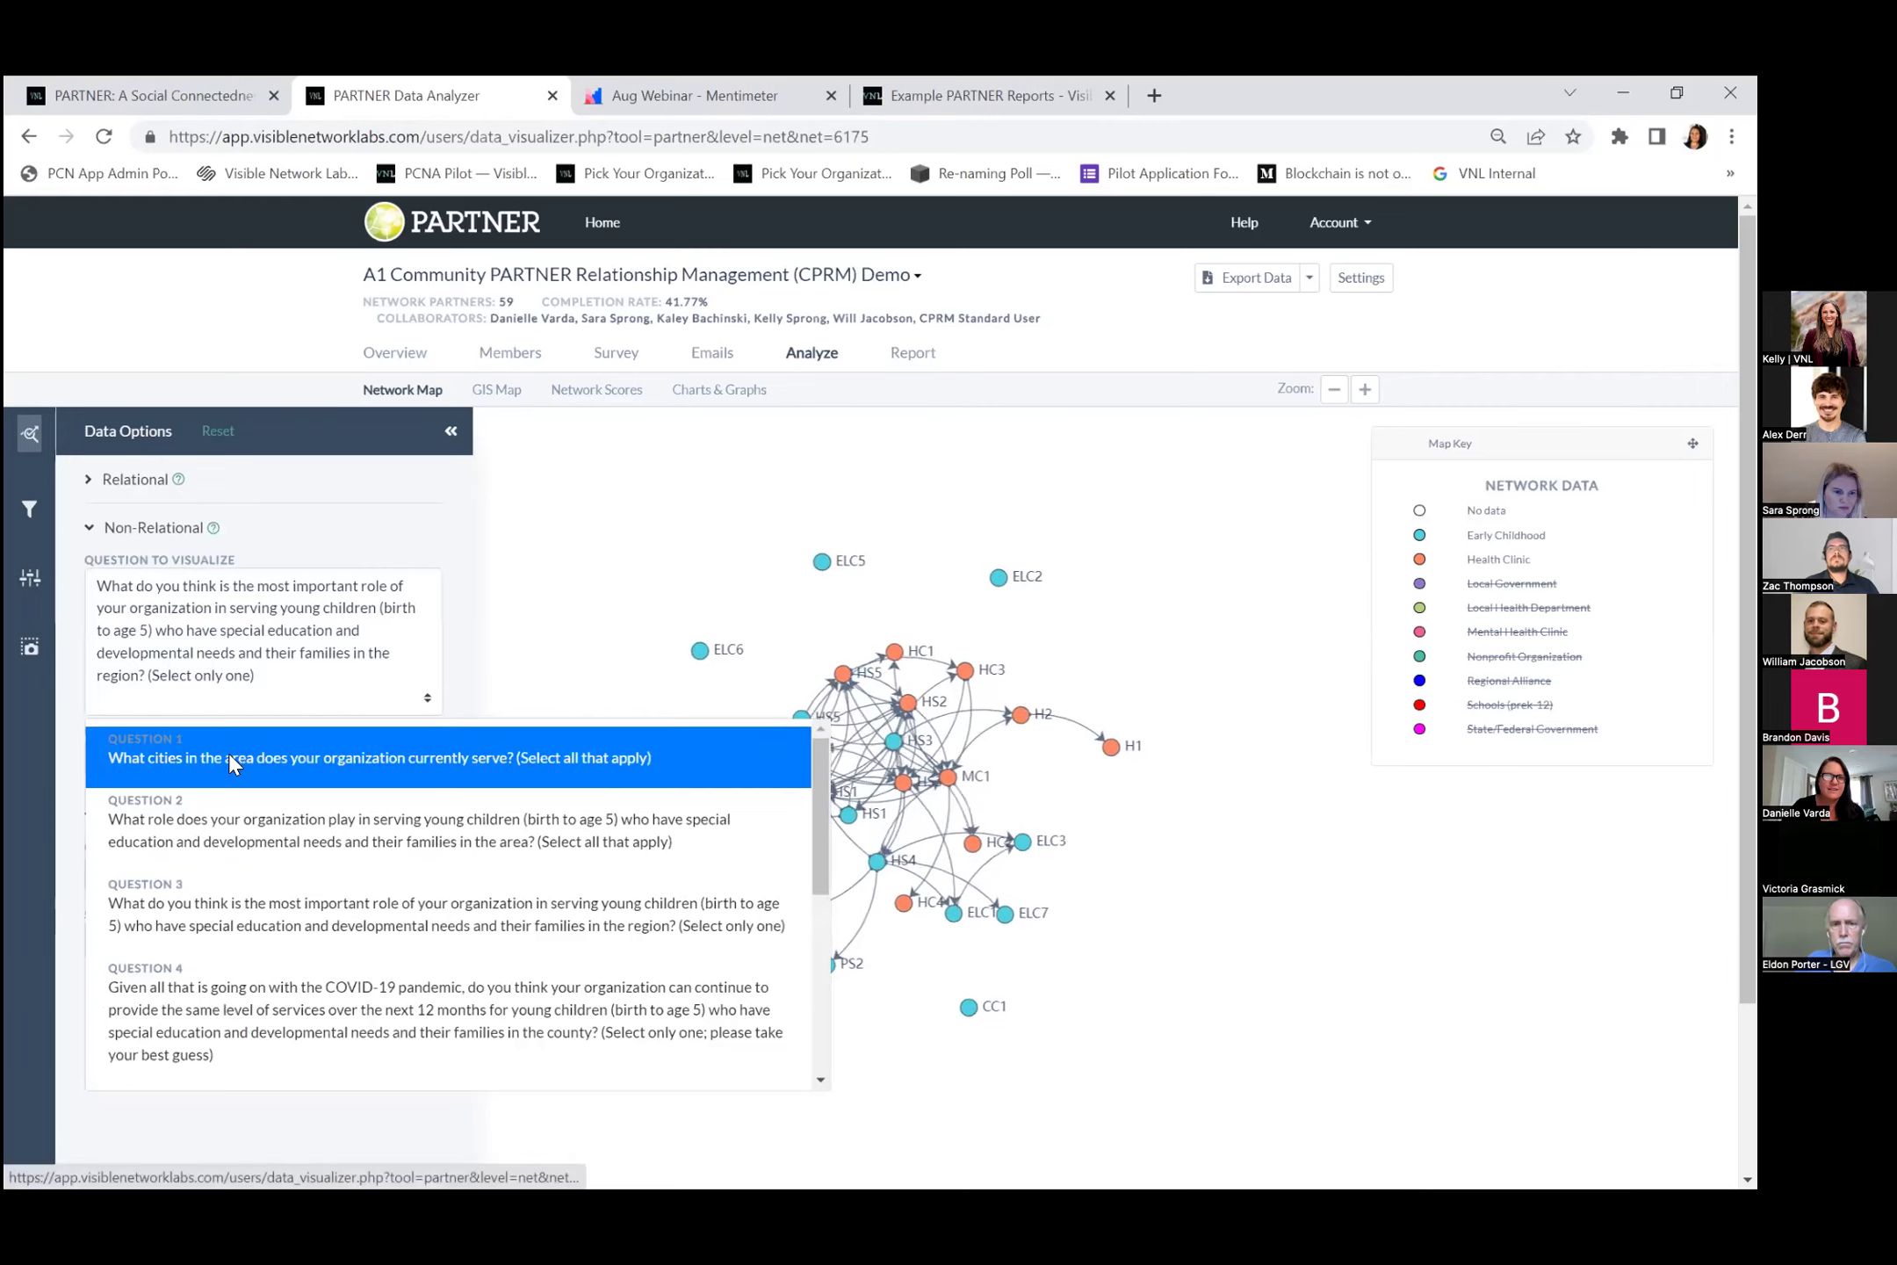
left_click(230, 760)
left_click(88, 480)
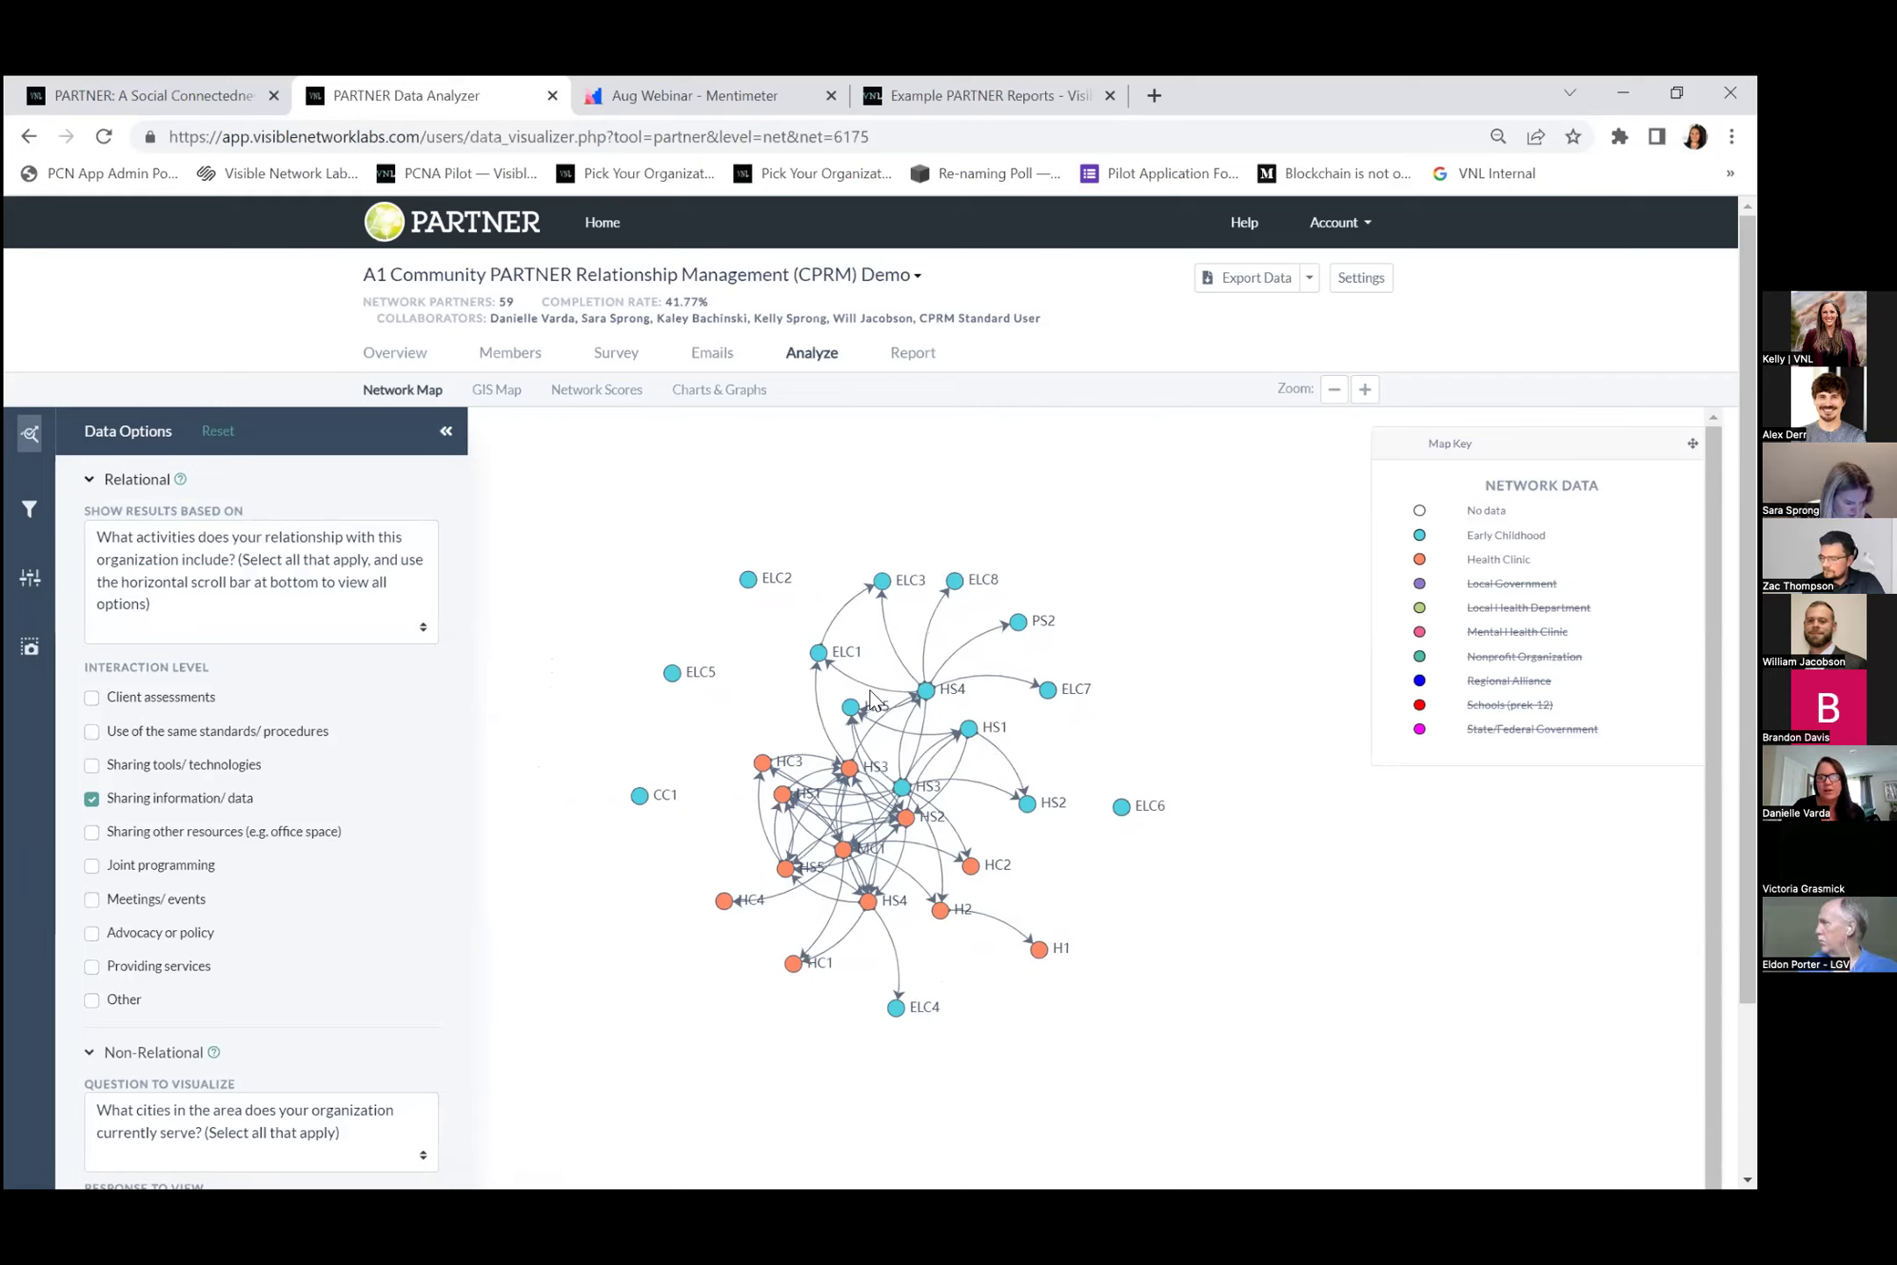
Add Local Health Department and Mental Health Clinic partners to the map.
left_click(929, 748)
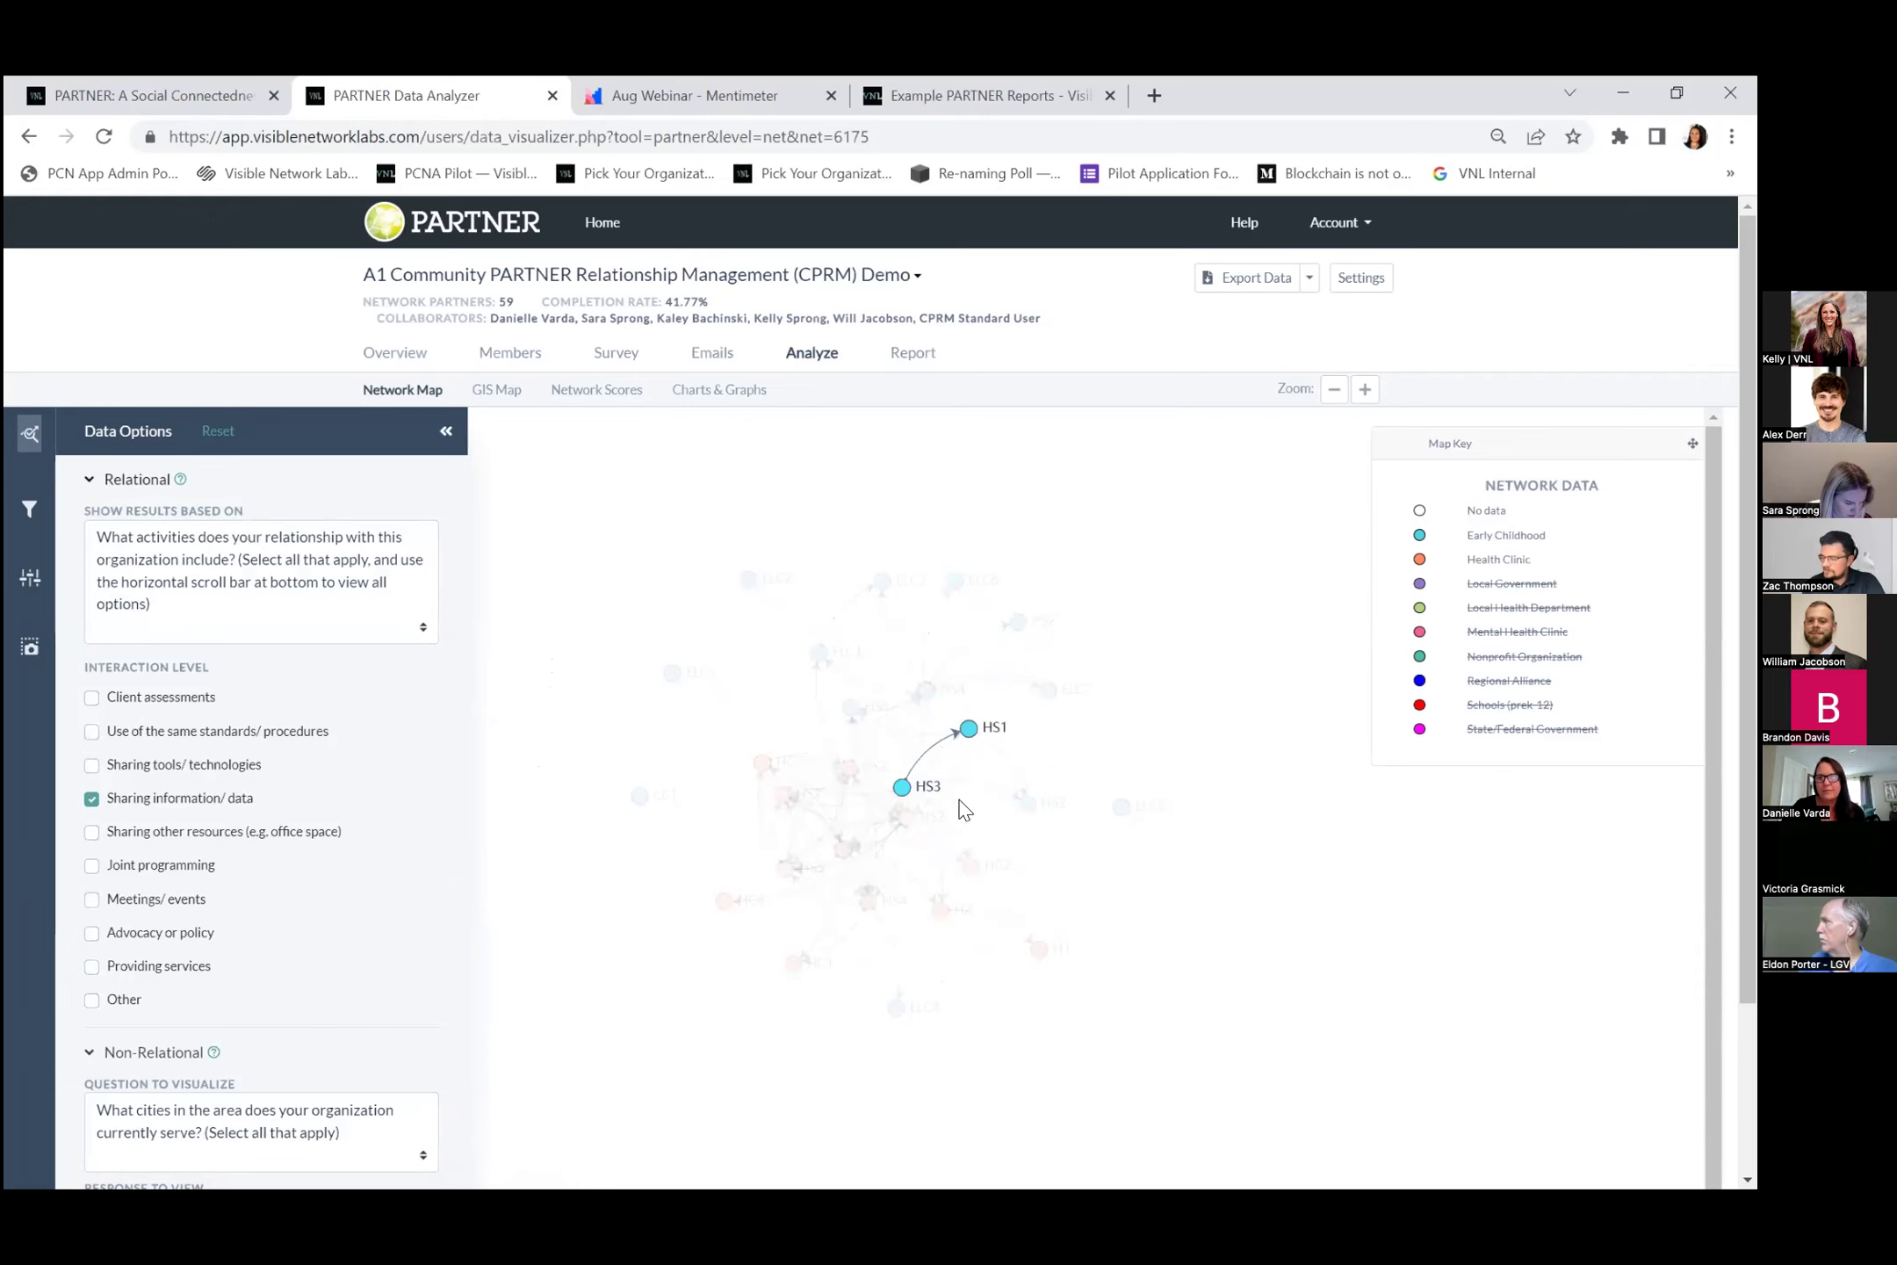
left_click(1479, 608)
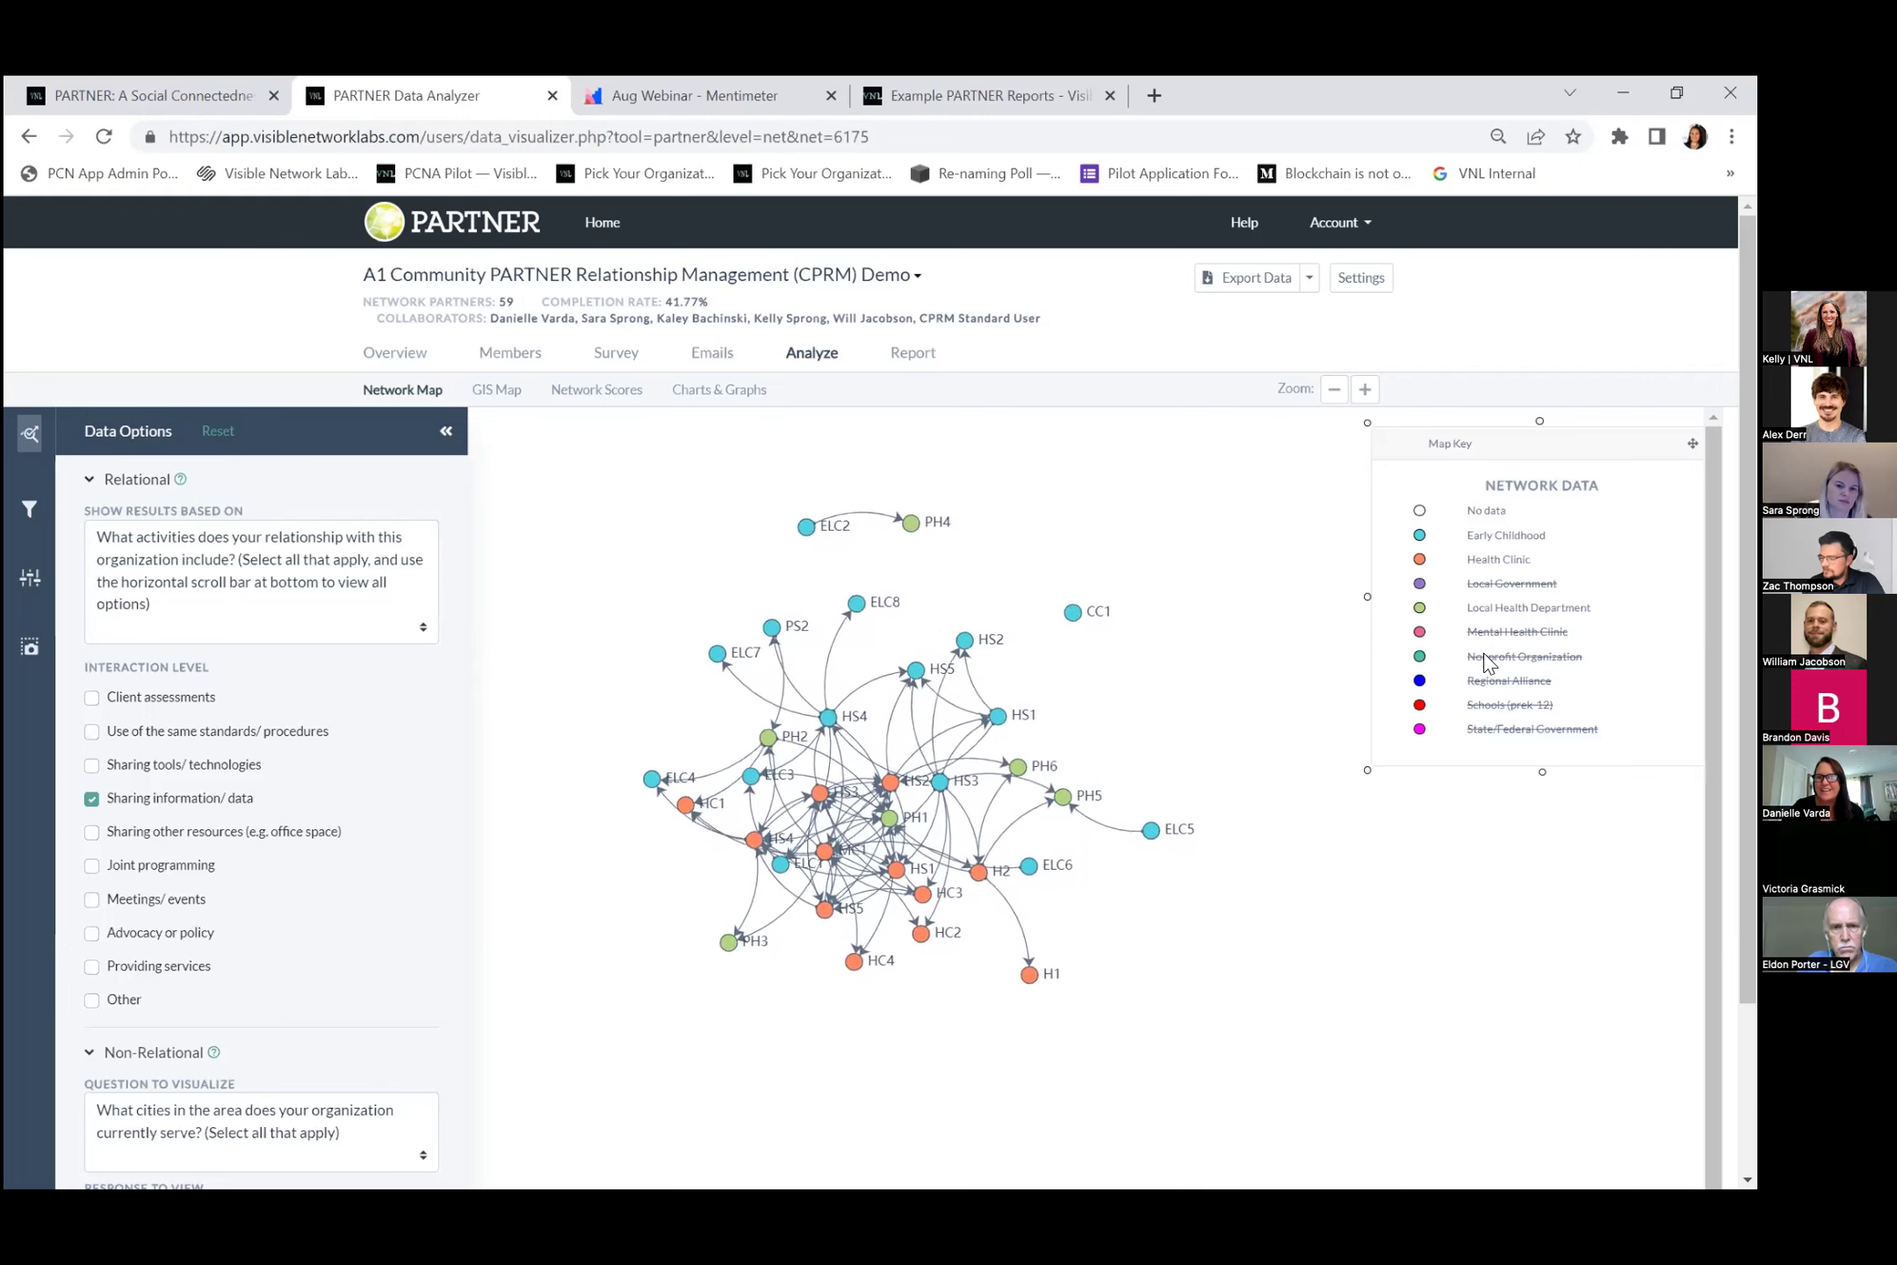
left_click(1488, 632)
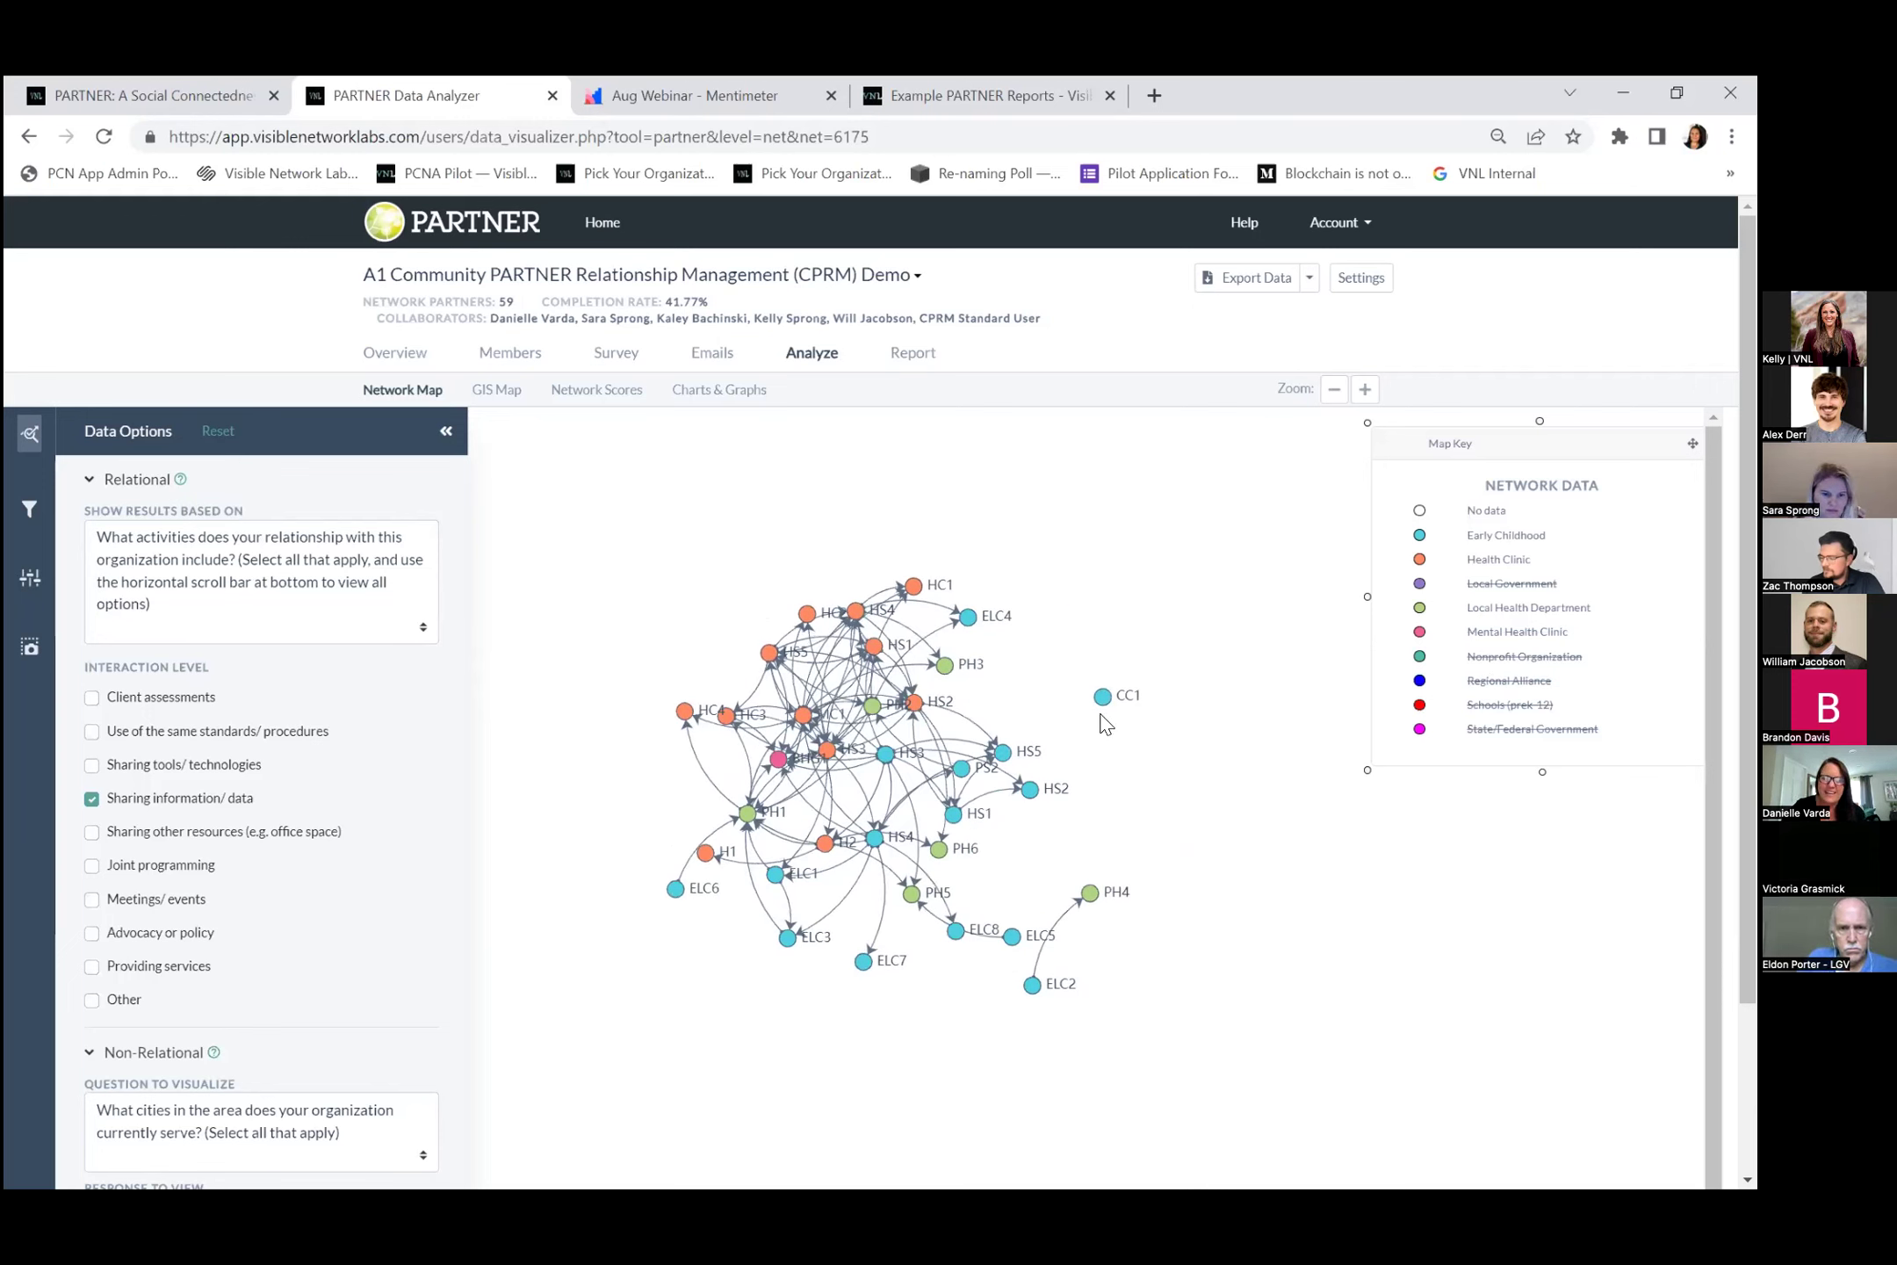
left_click(777, 756)
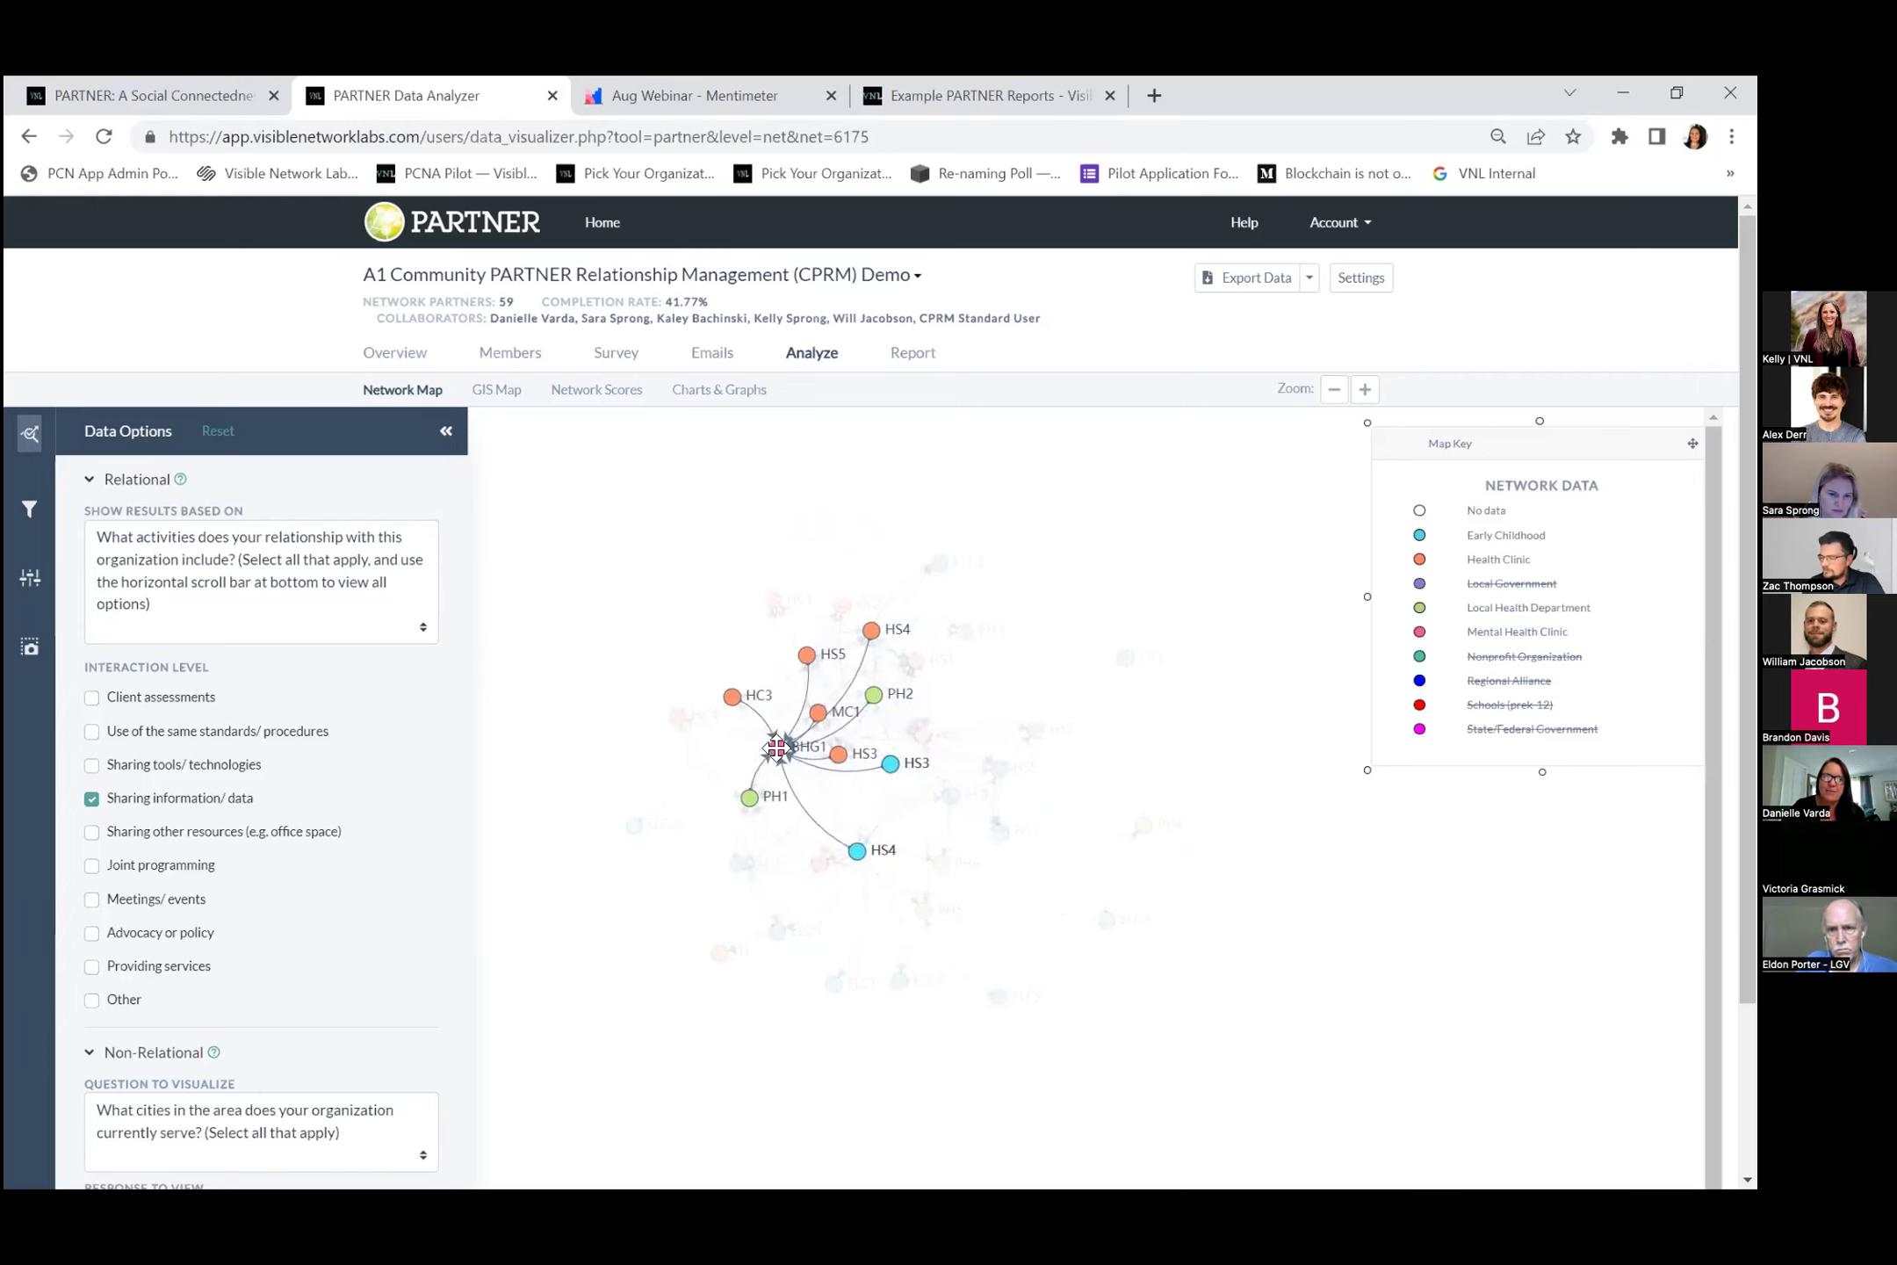
Add Nonprofit partners and show only Use of the same standards/ procedures ties.
double_click(97, 801)
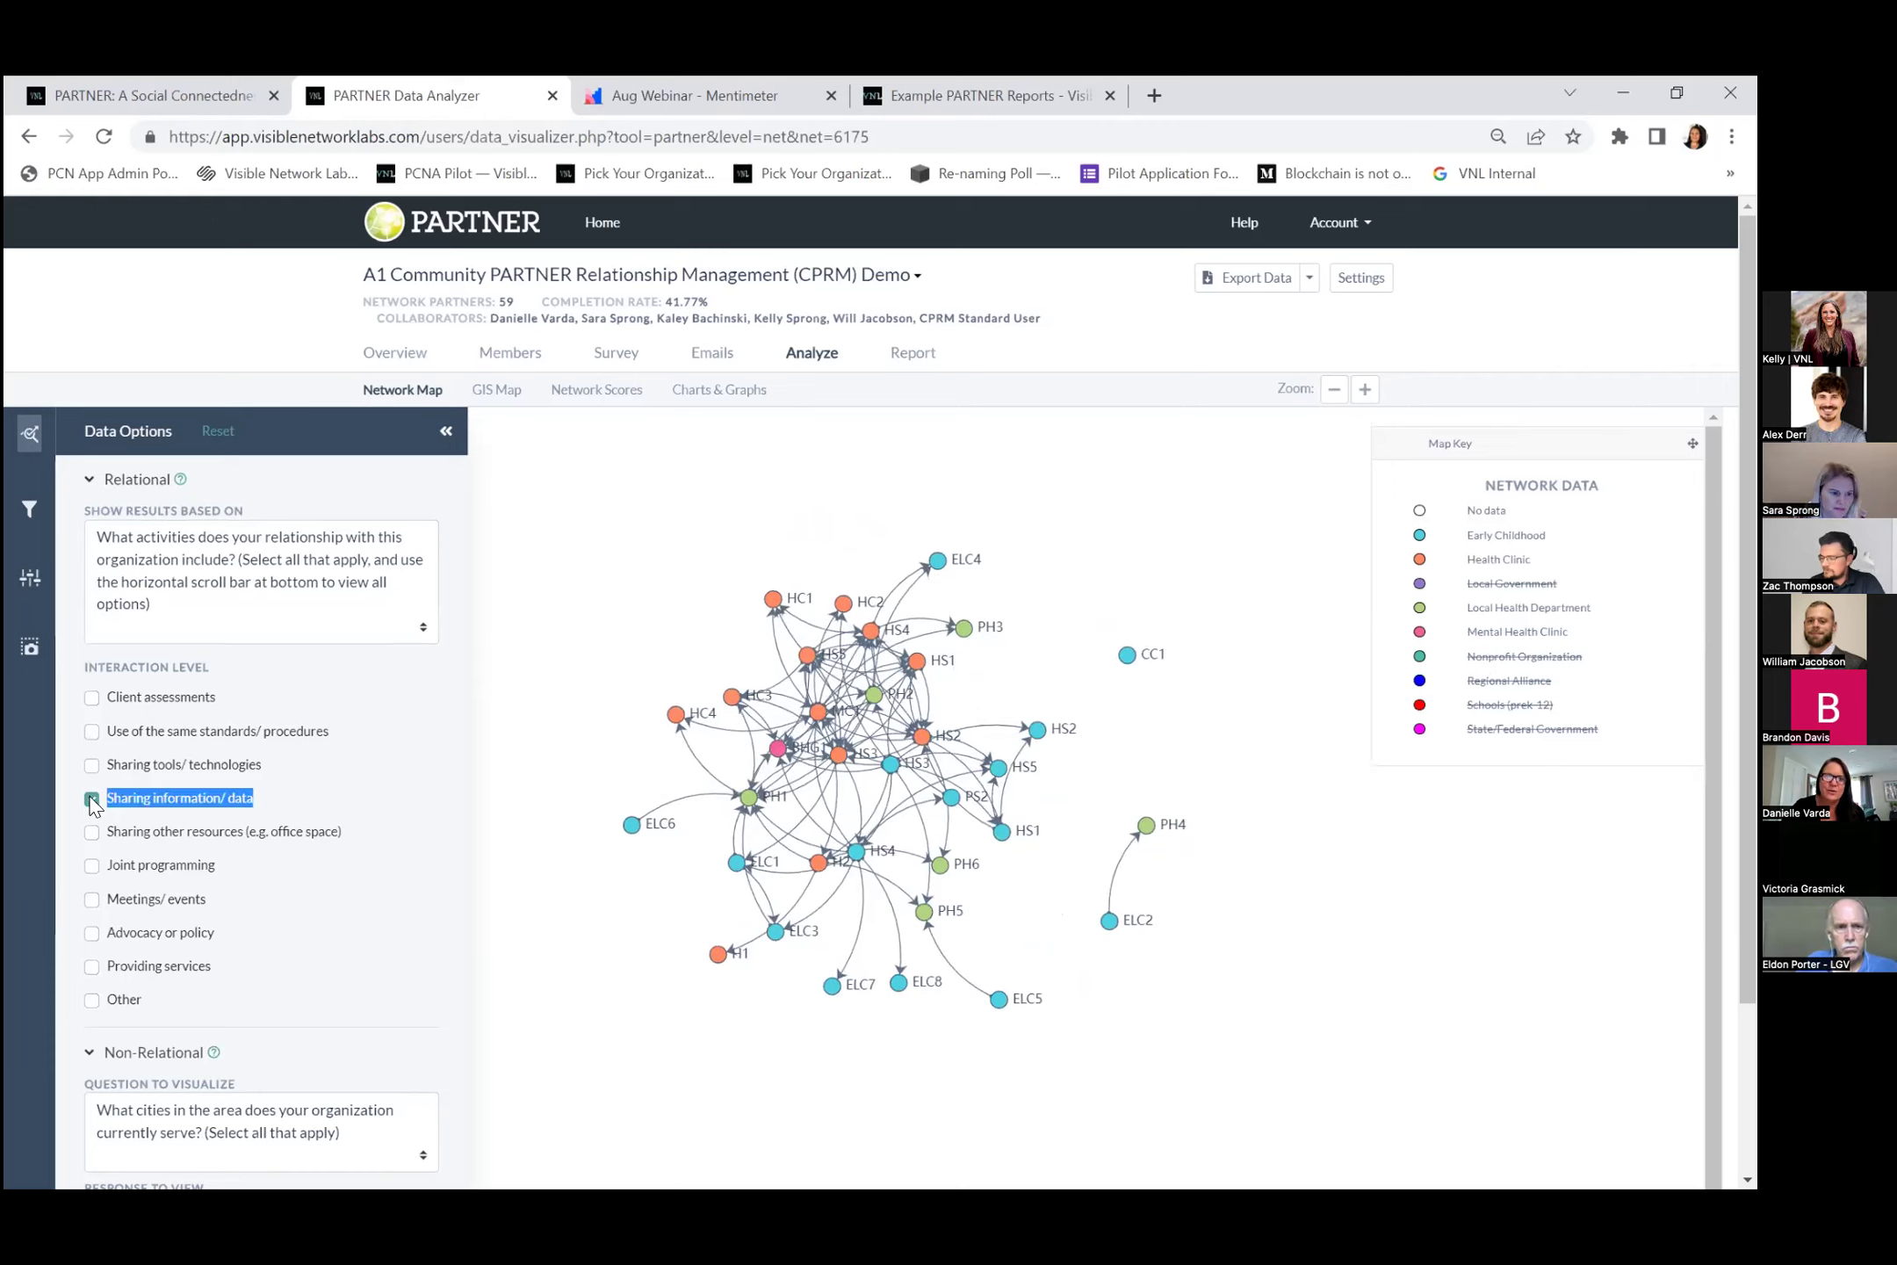
left_click(90, 698)
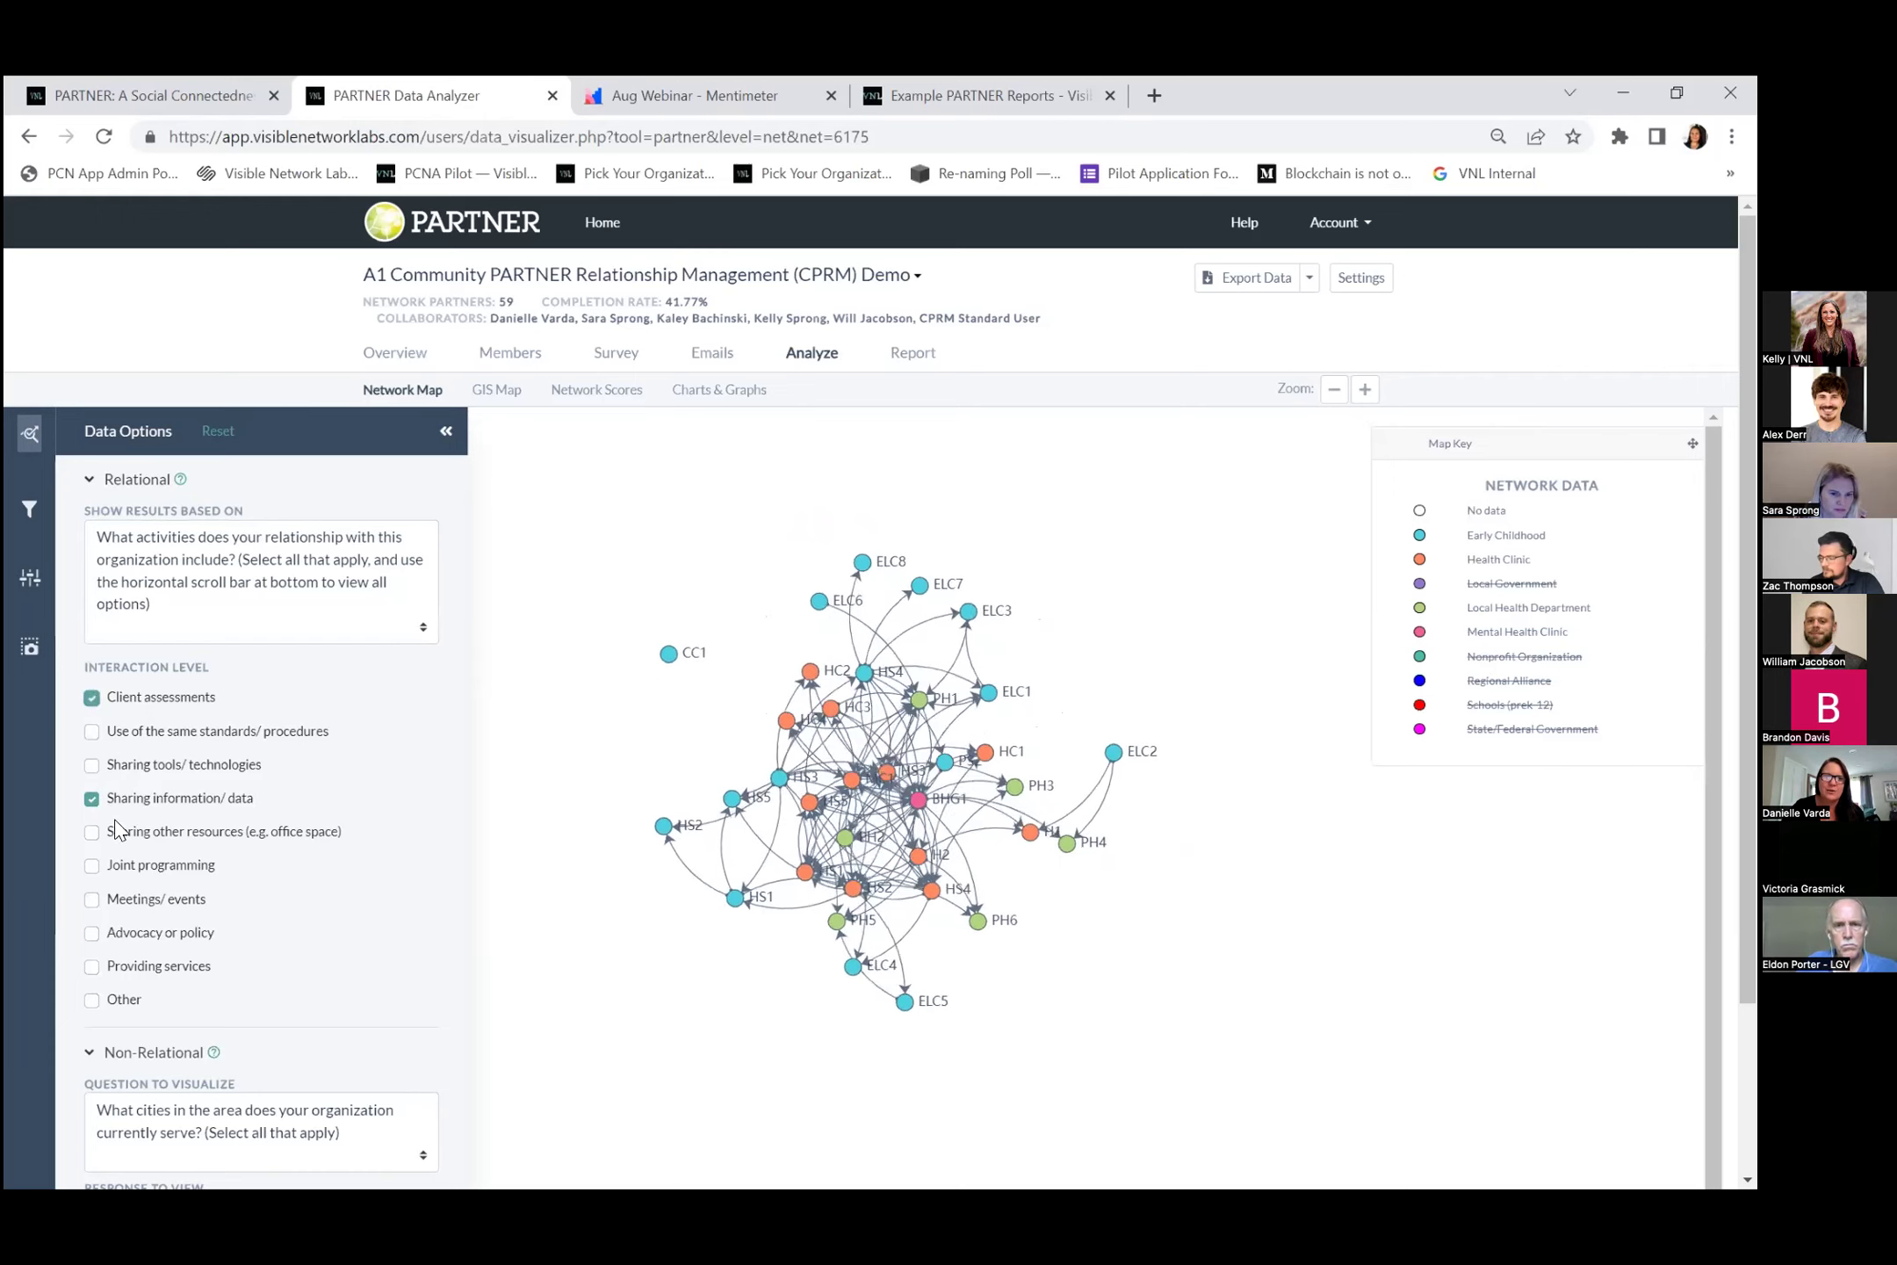
left_click(91, 799)
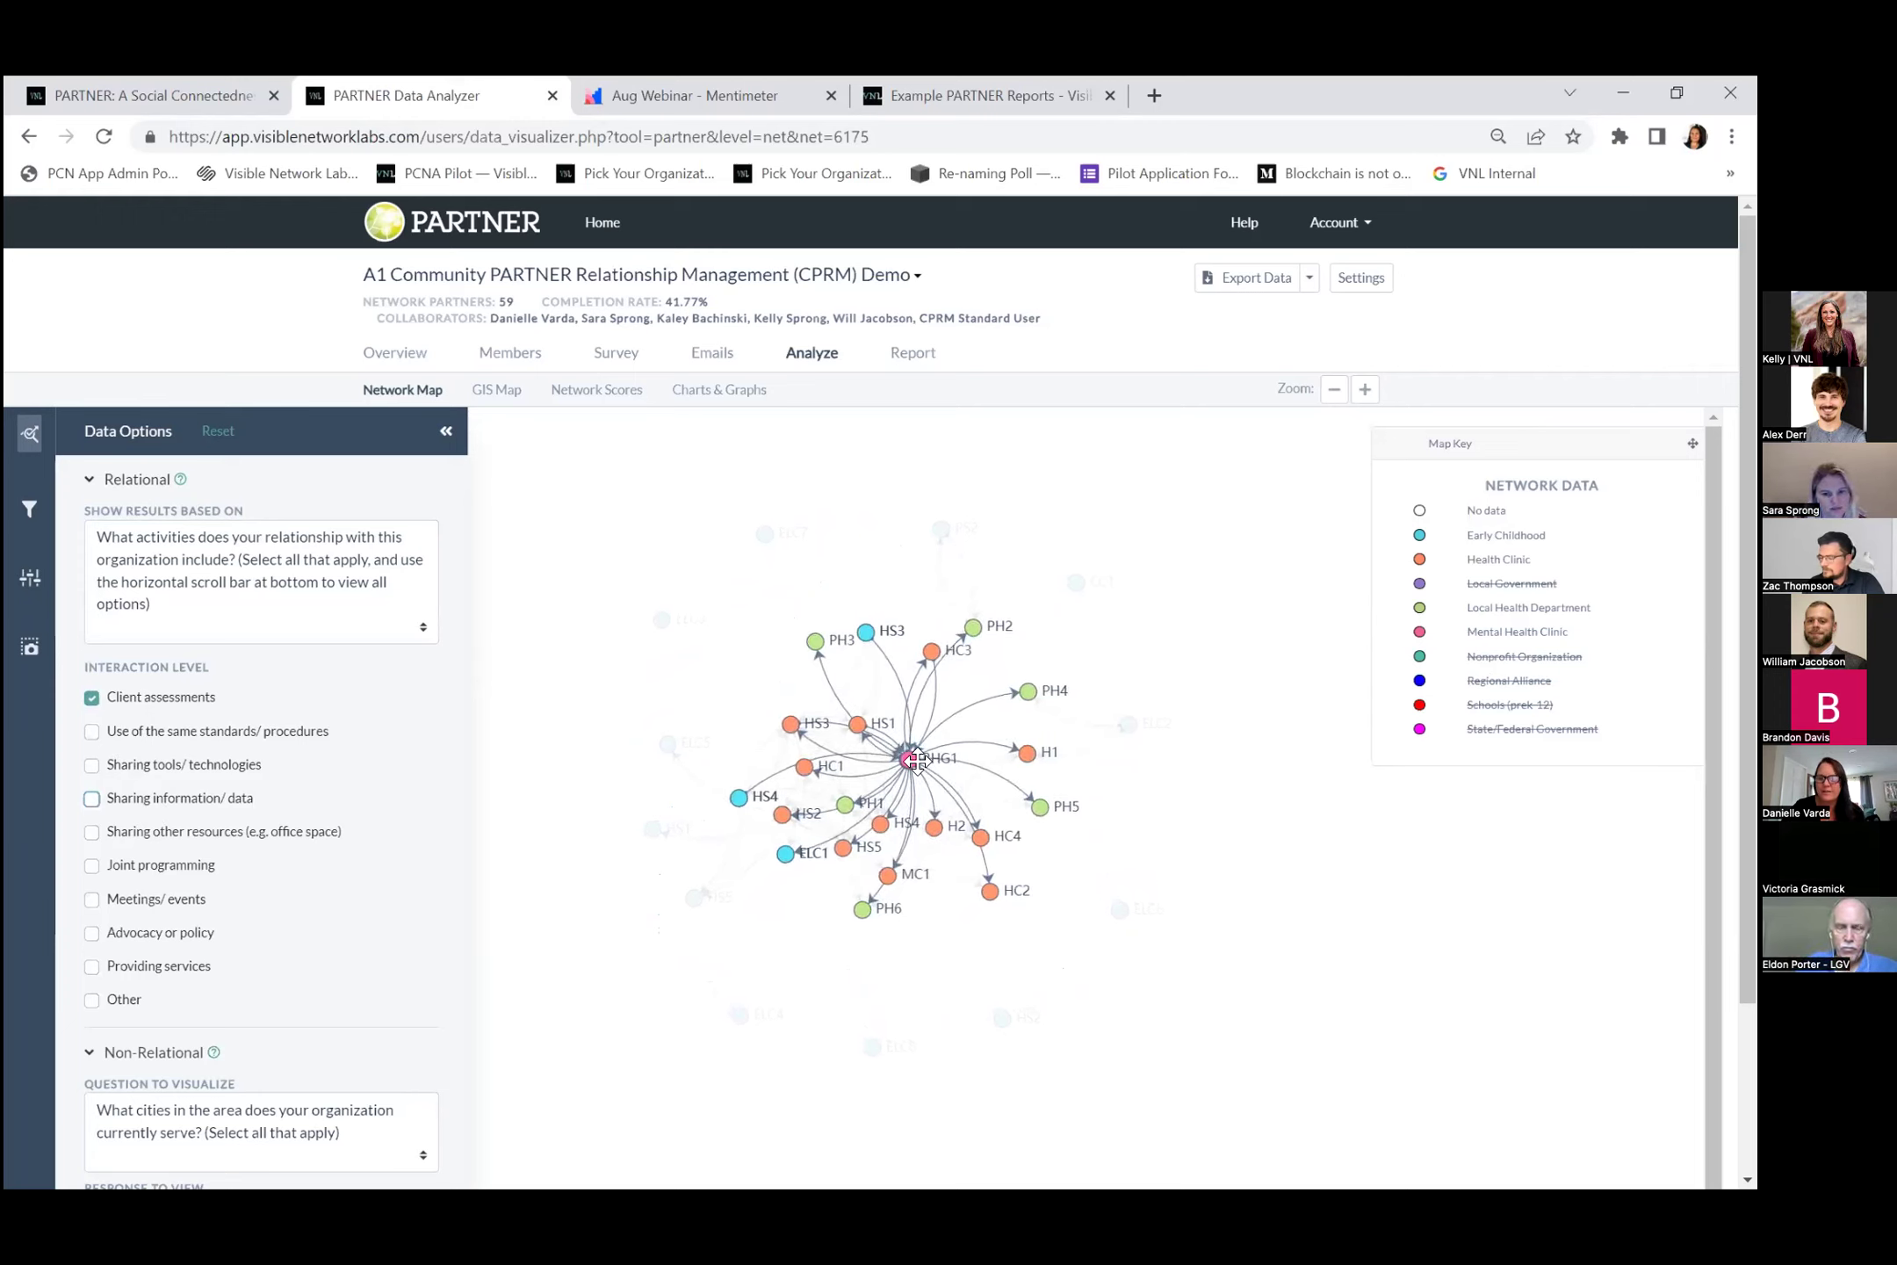
left_click(1523, 654)
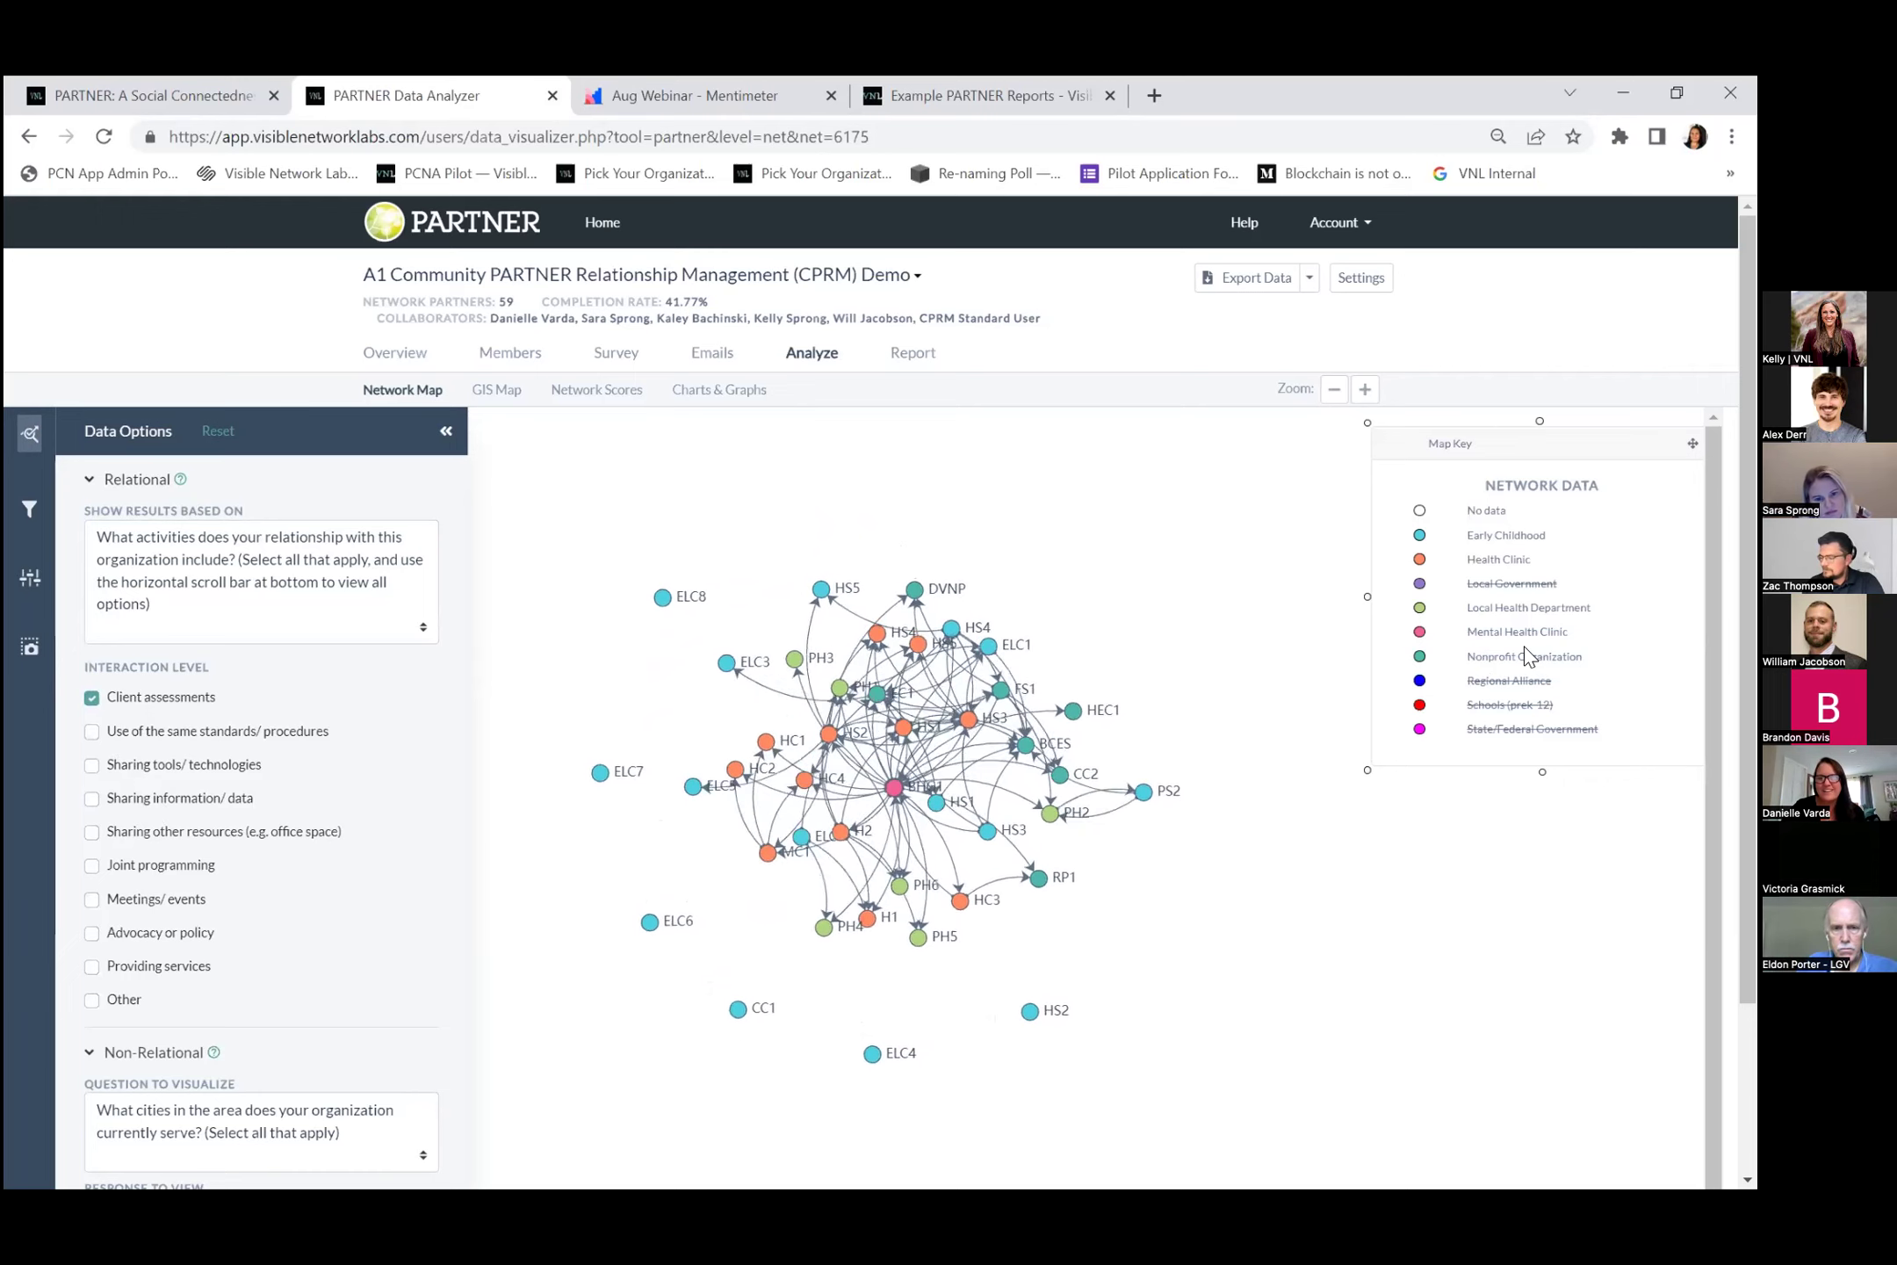
left_click(92, 698)
left_click(91, 732)
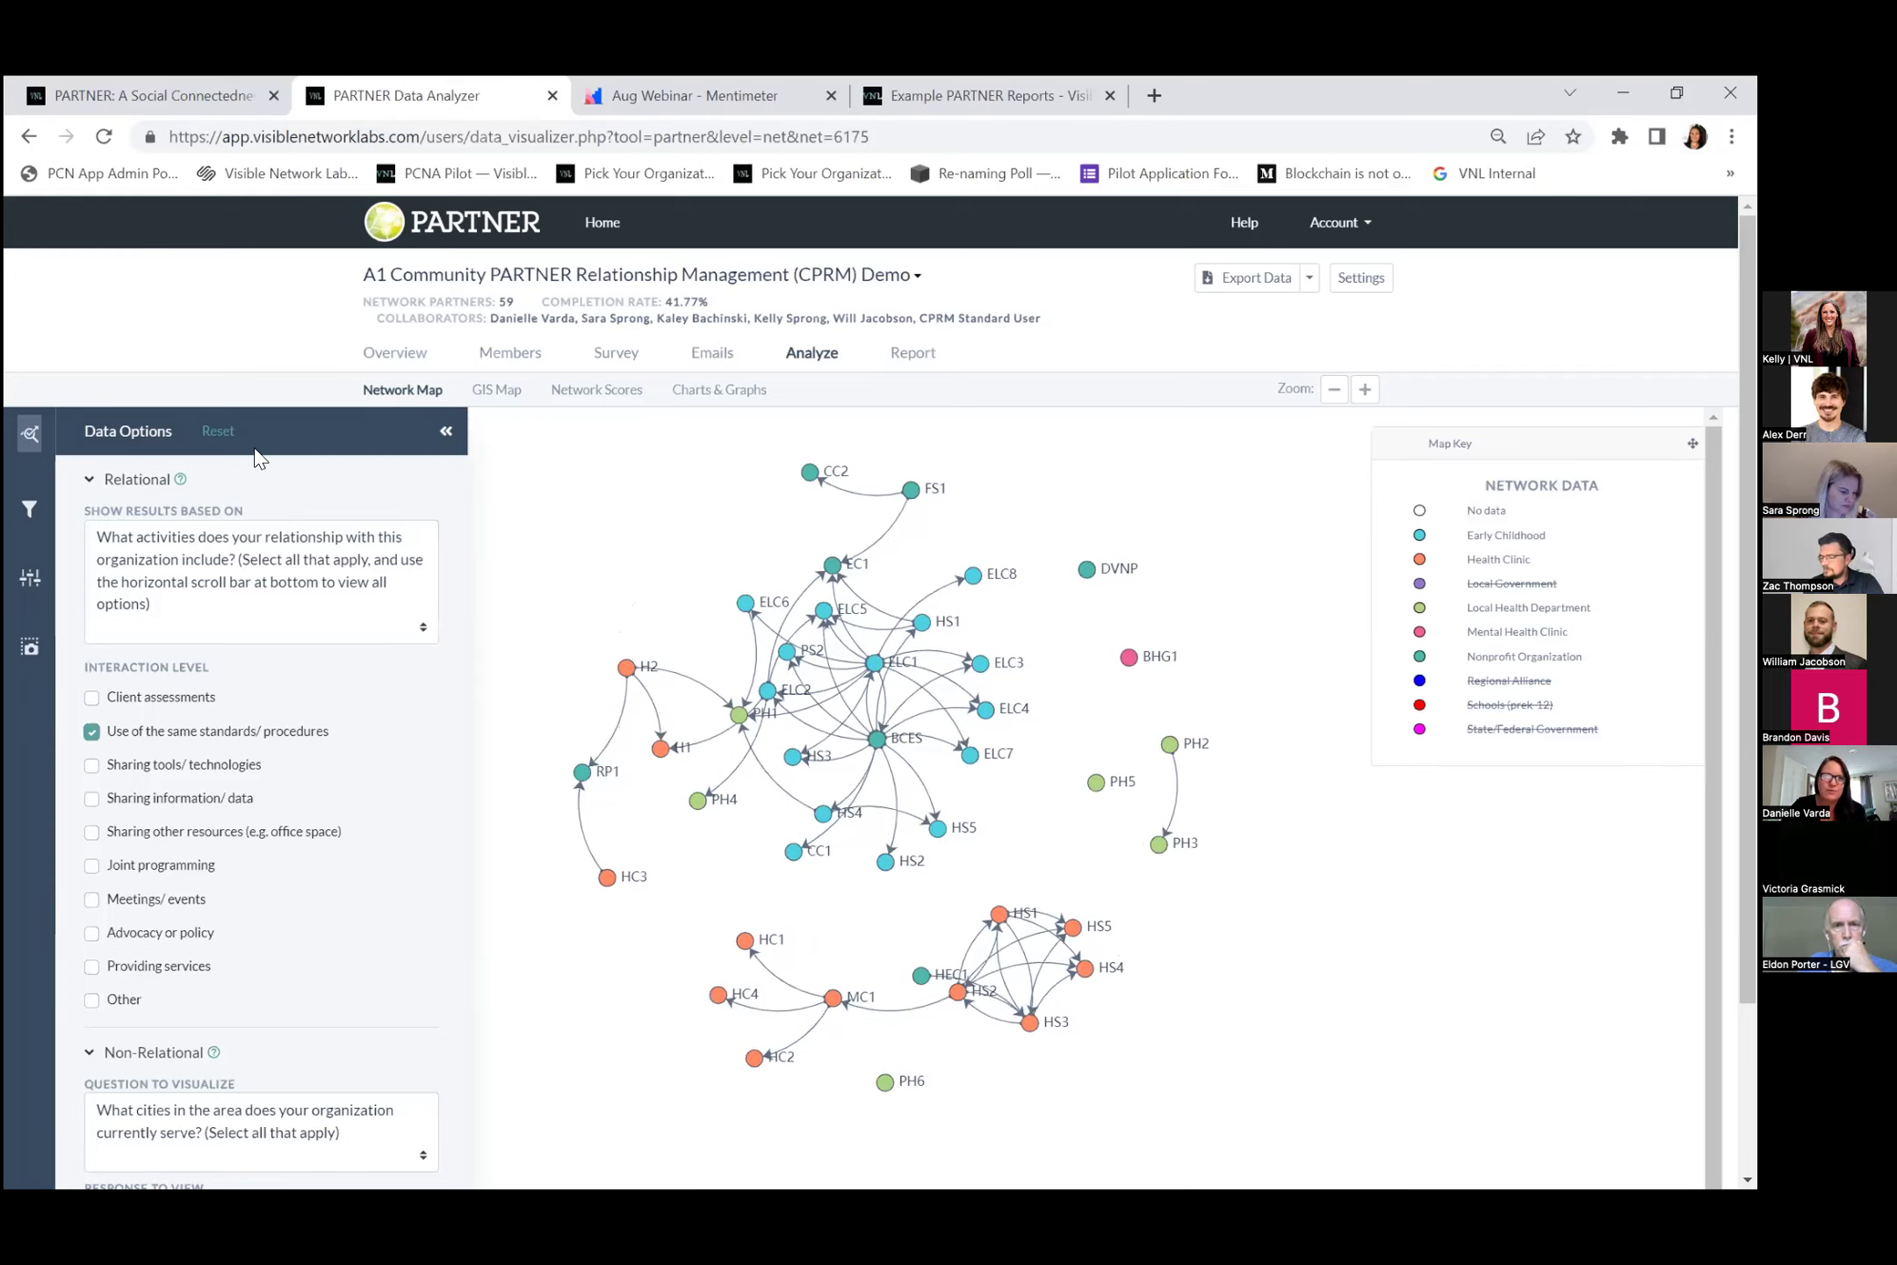
Show the partners on the GIS Map, zoomed and centred on Bozeman.
left_click(494, 390)
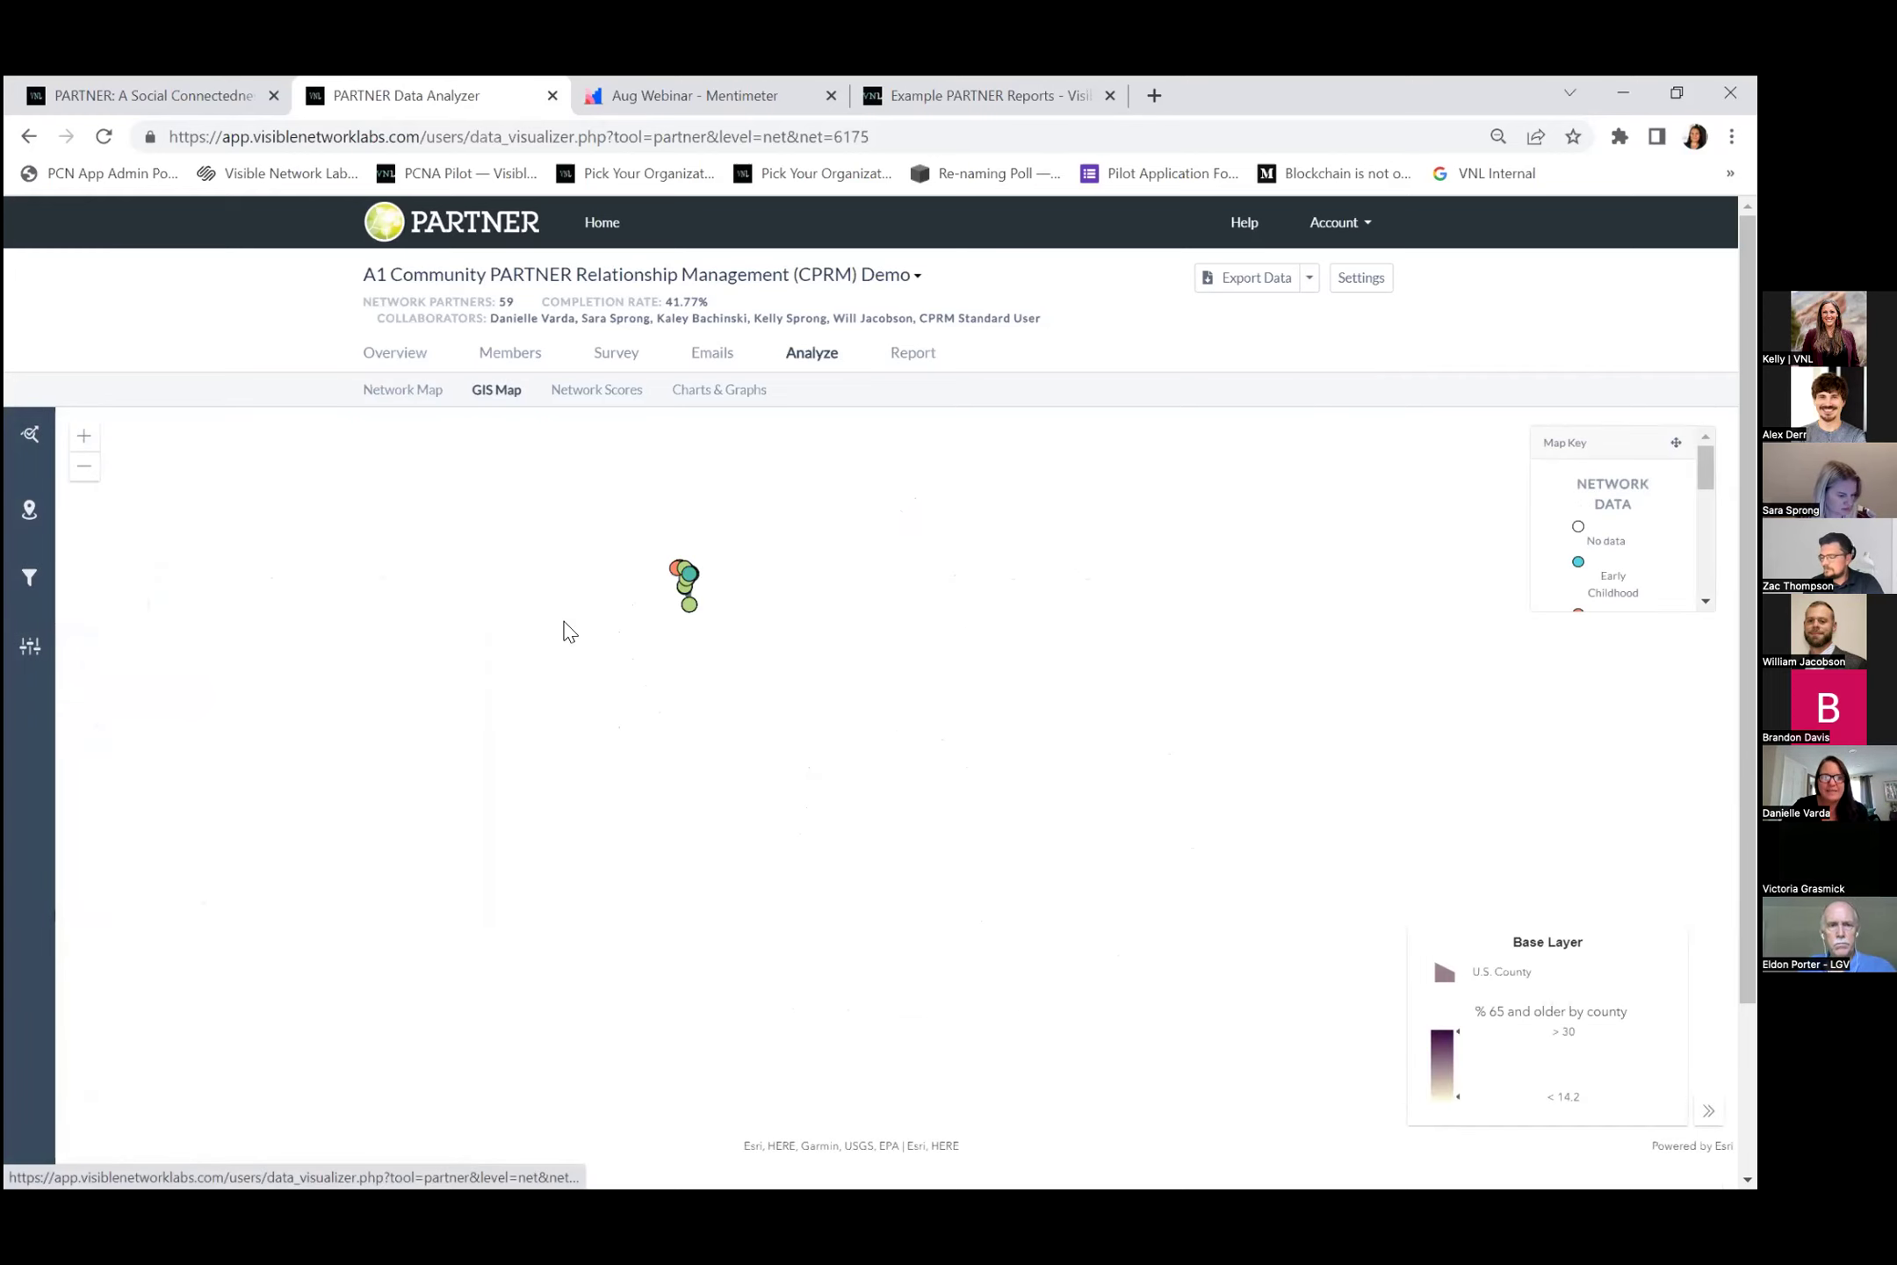
scroll(678, 624, "up", 2)
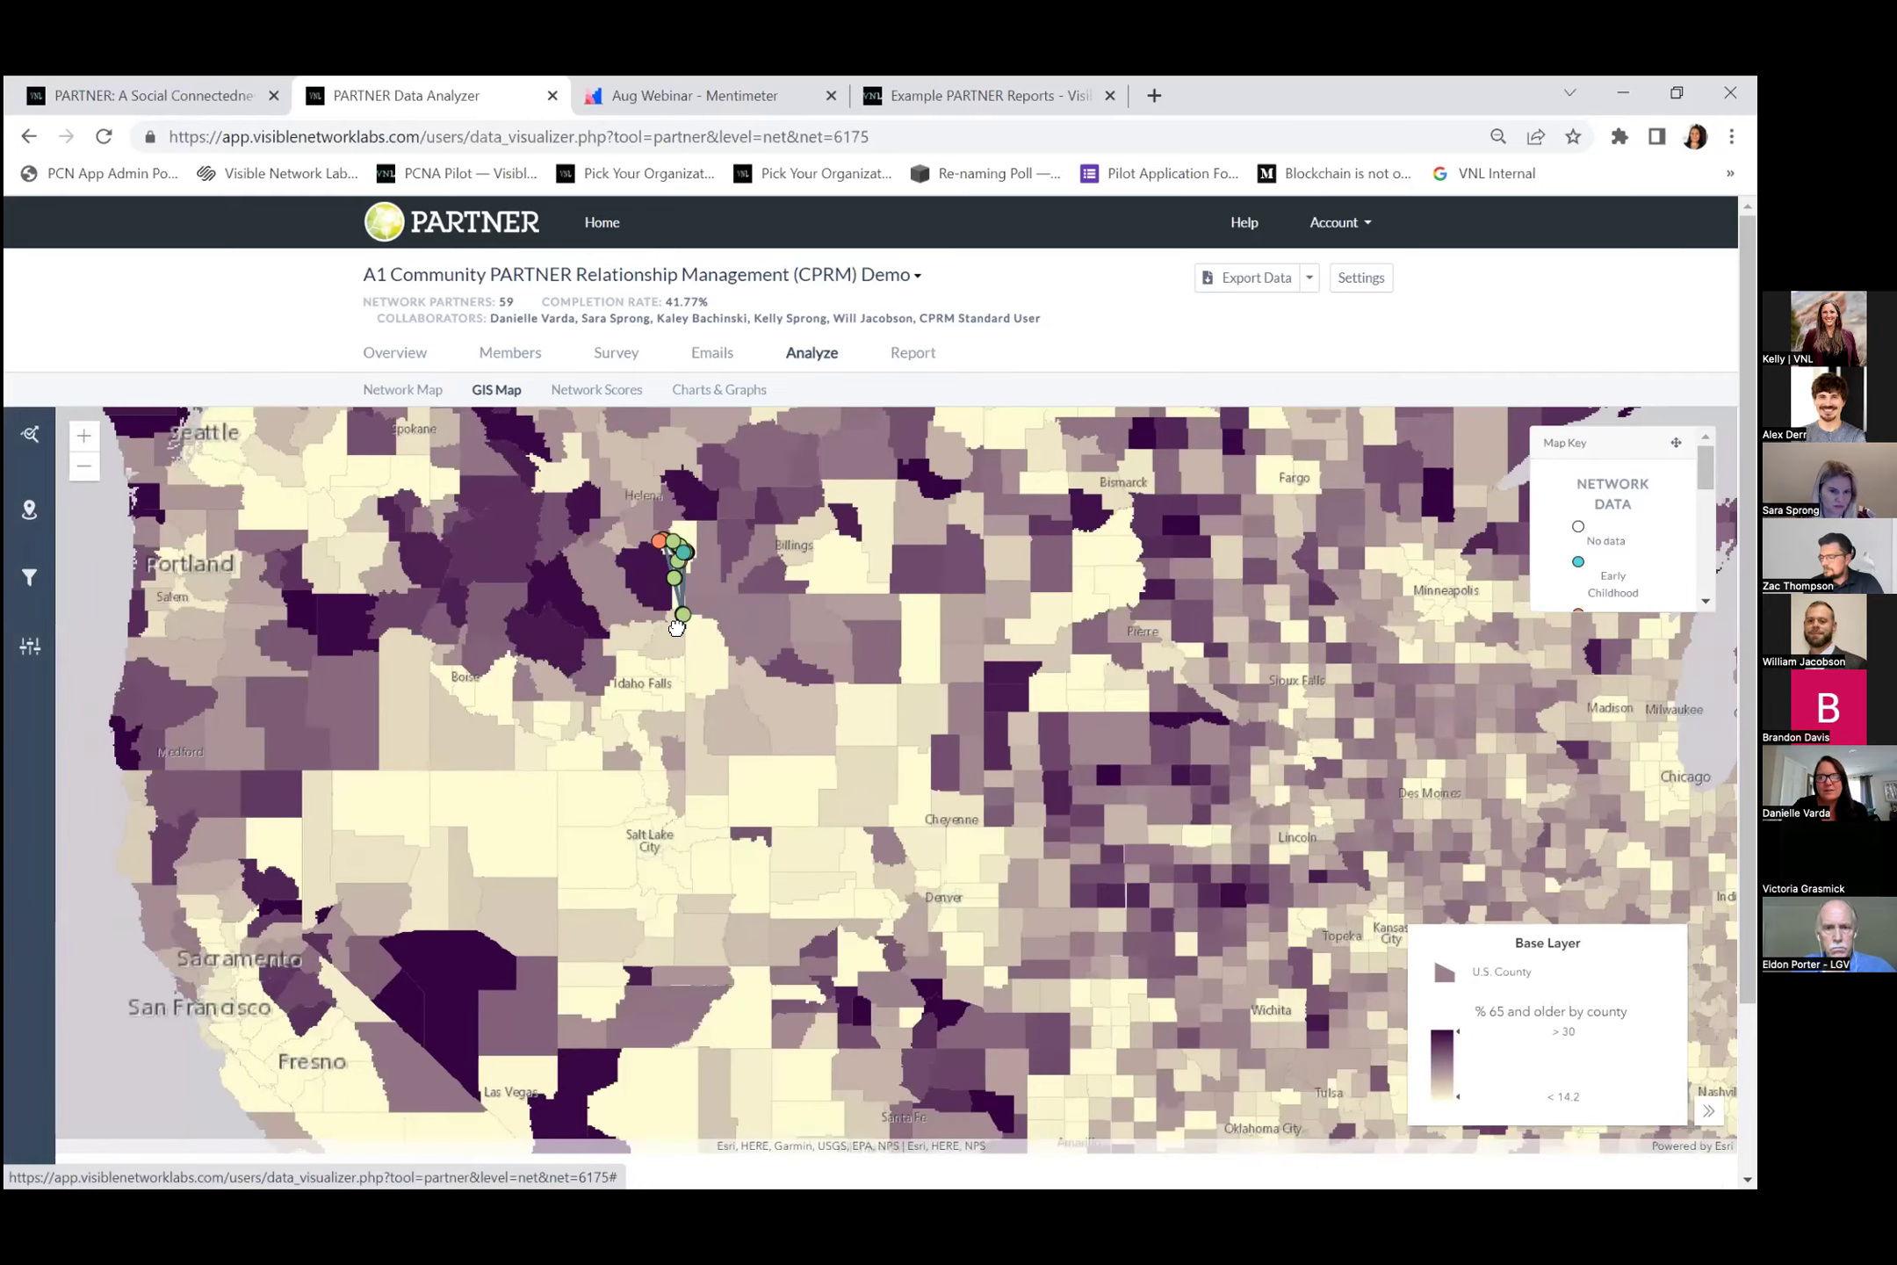
scroll(677, 627, "up", 3)
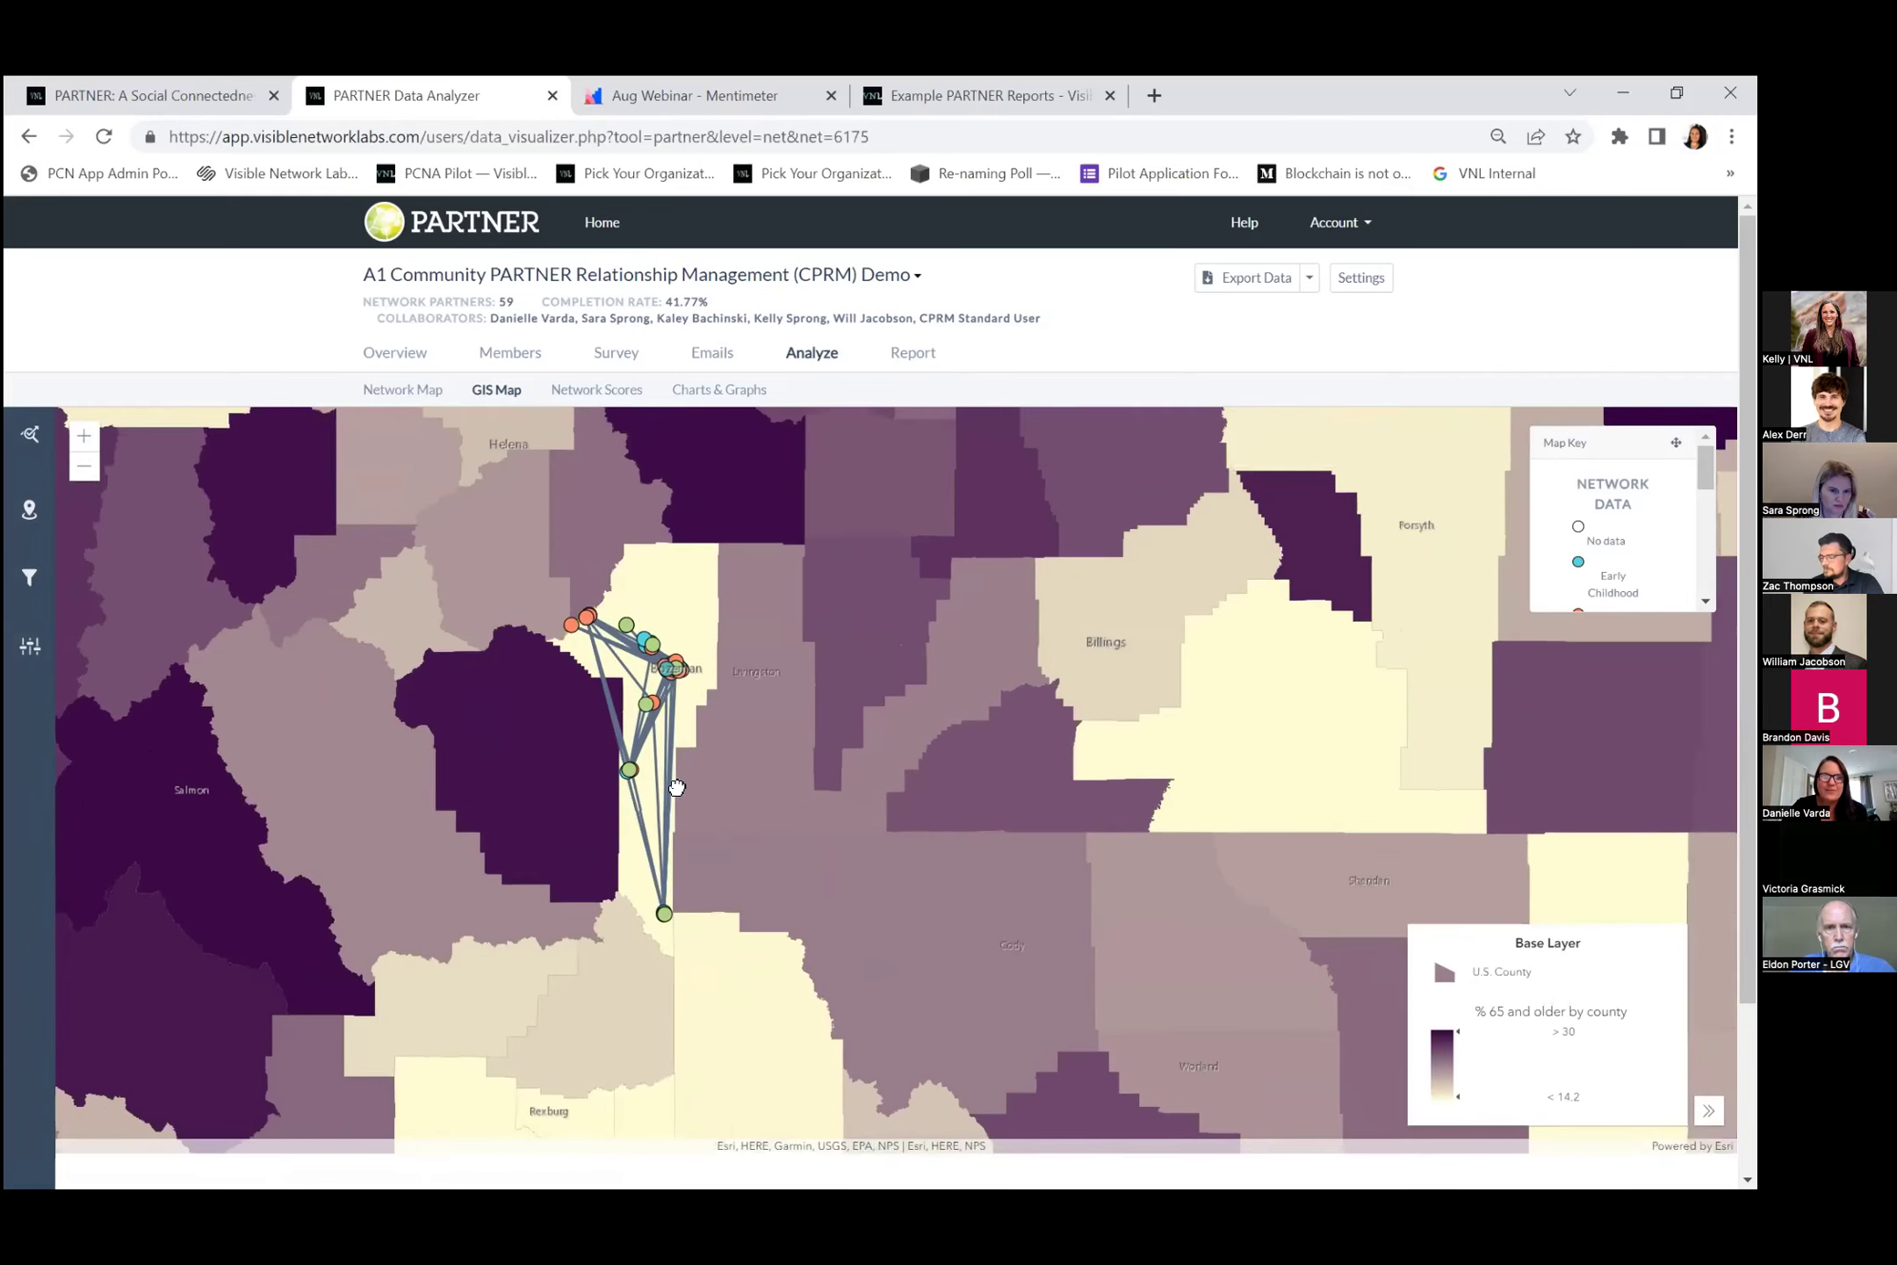
left_click_drag(677, 788, 734, 797)
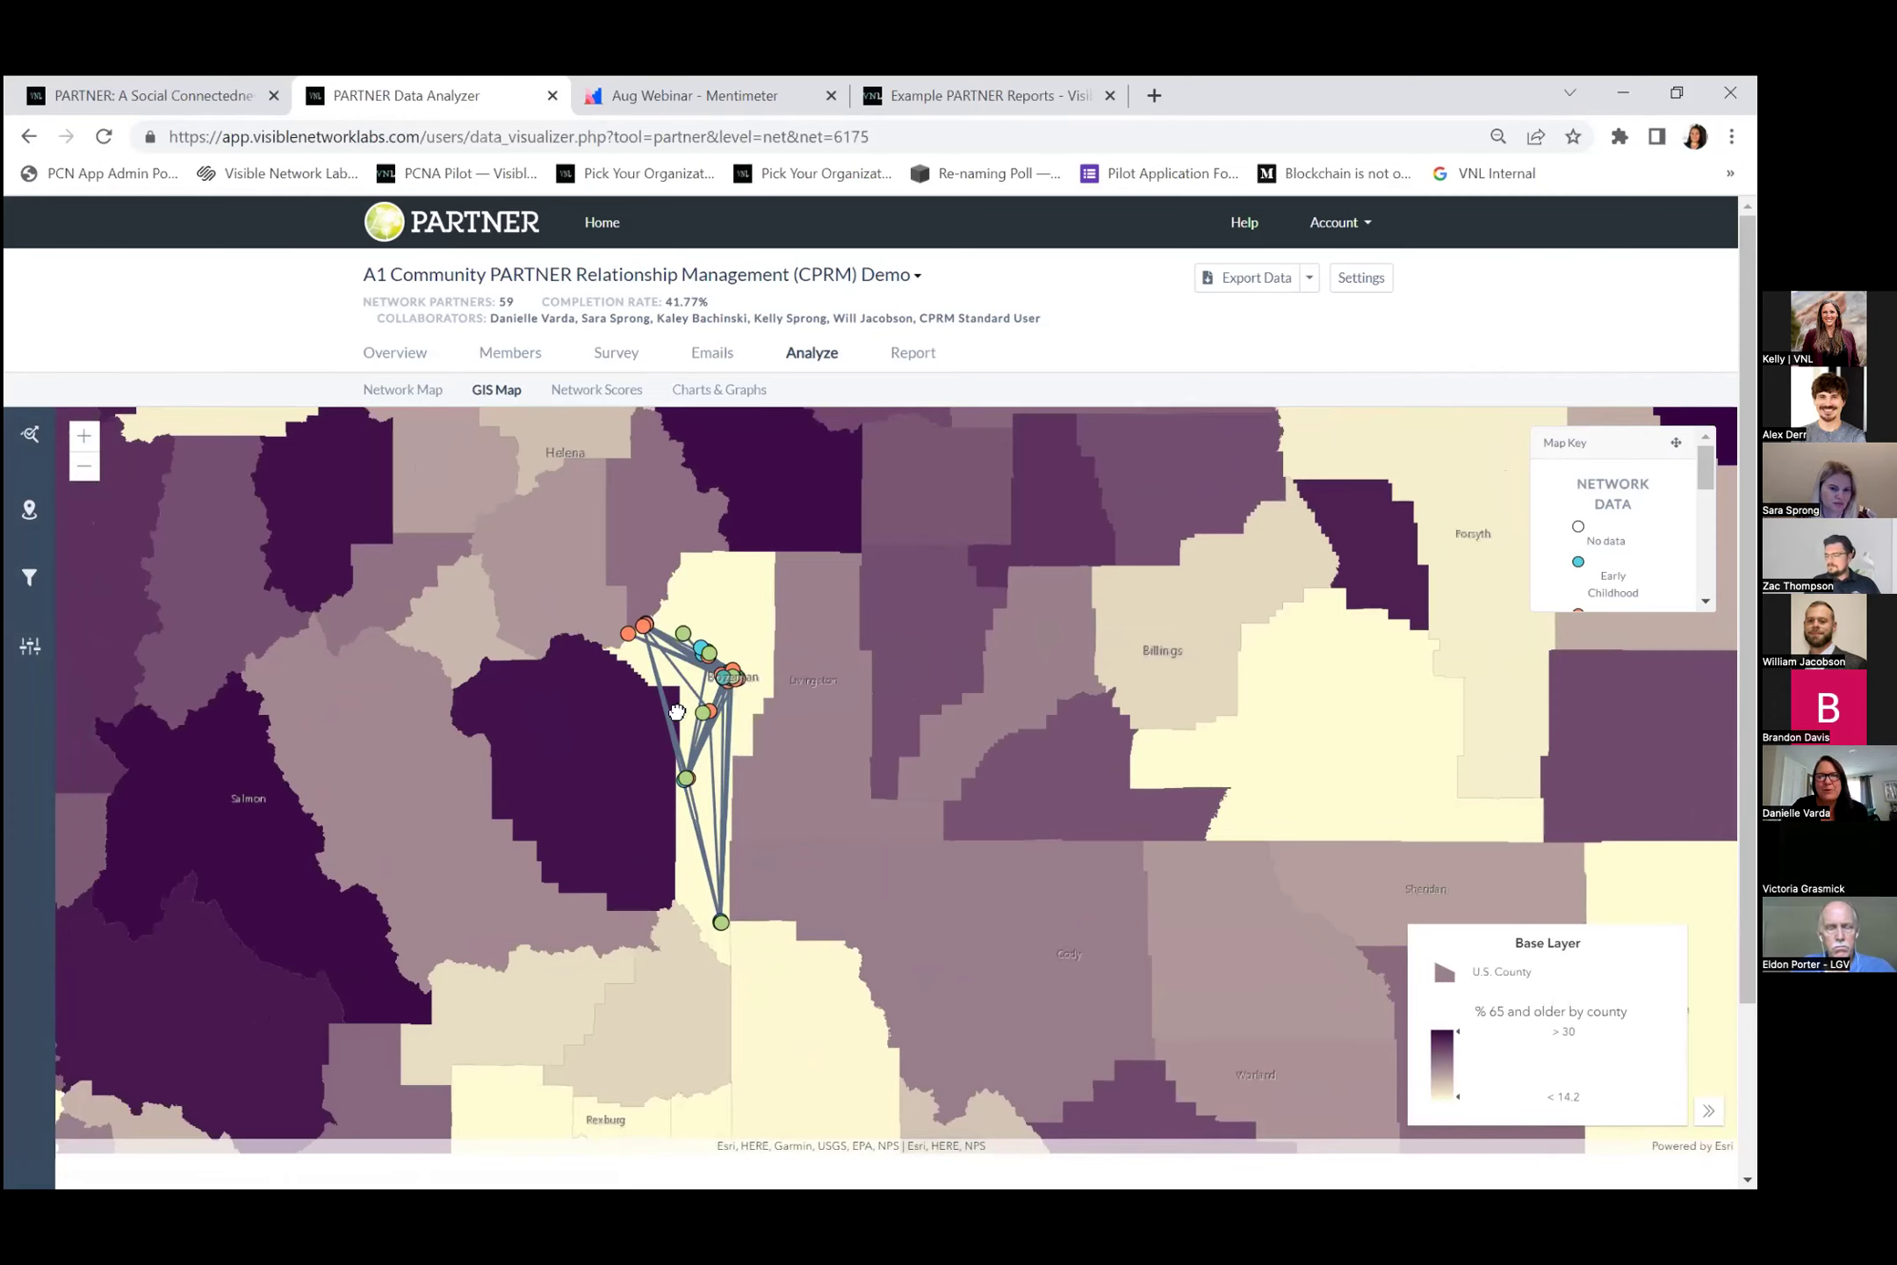
scroll(676, 711, "up", 1)
scroll(797, 672, "down", 1)
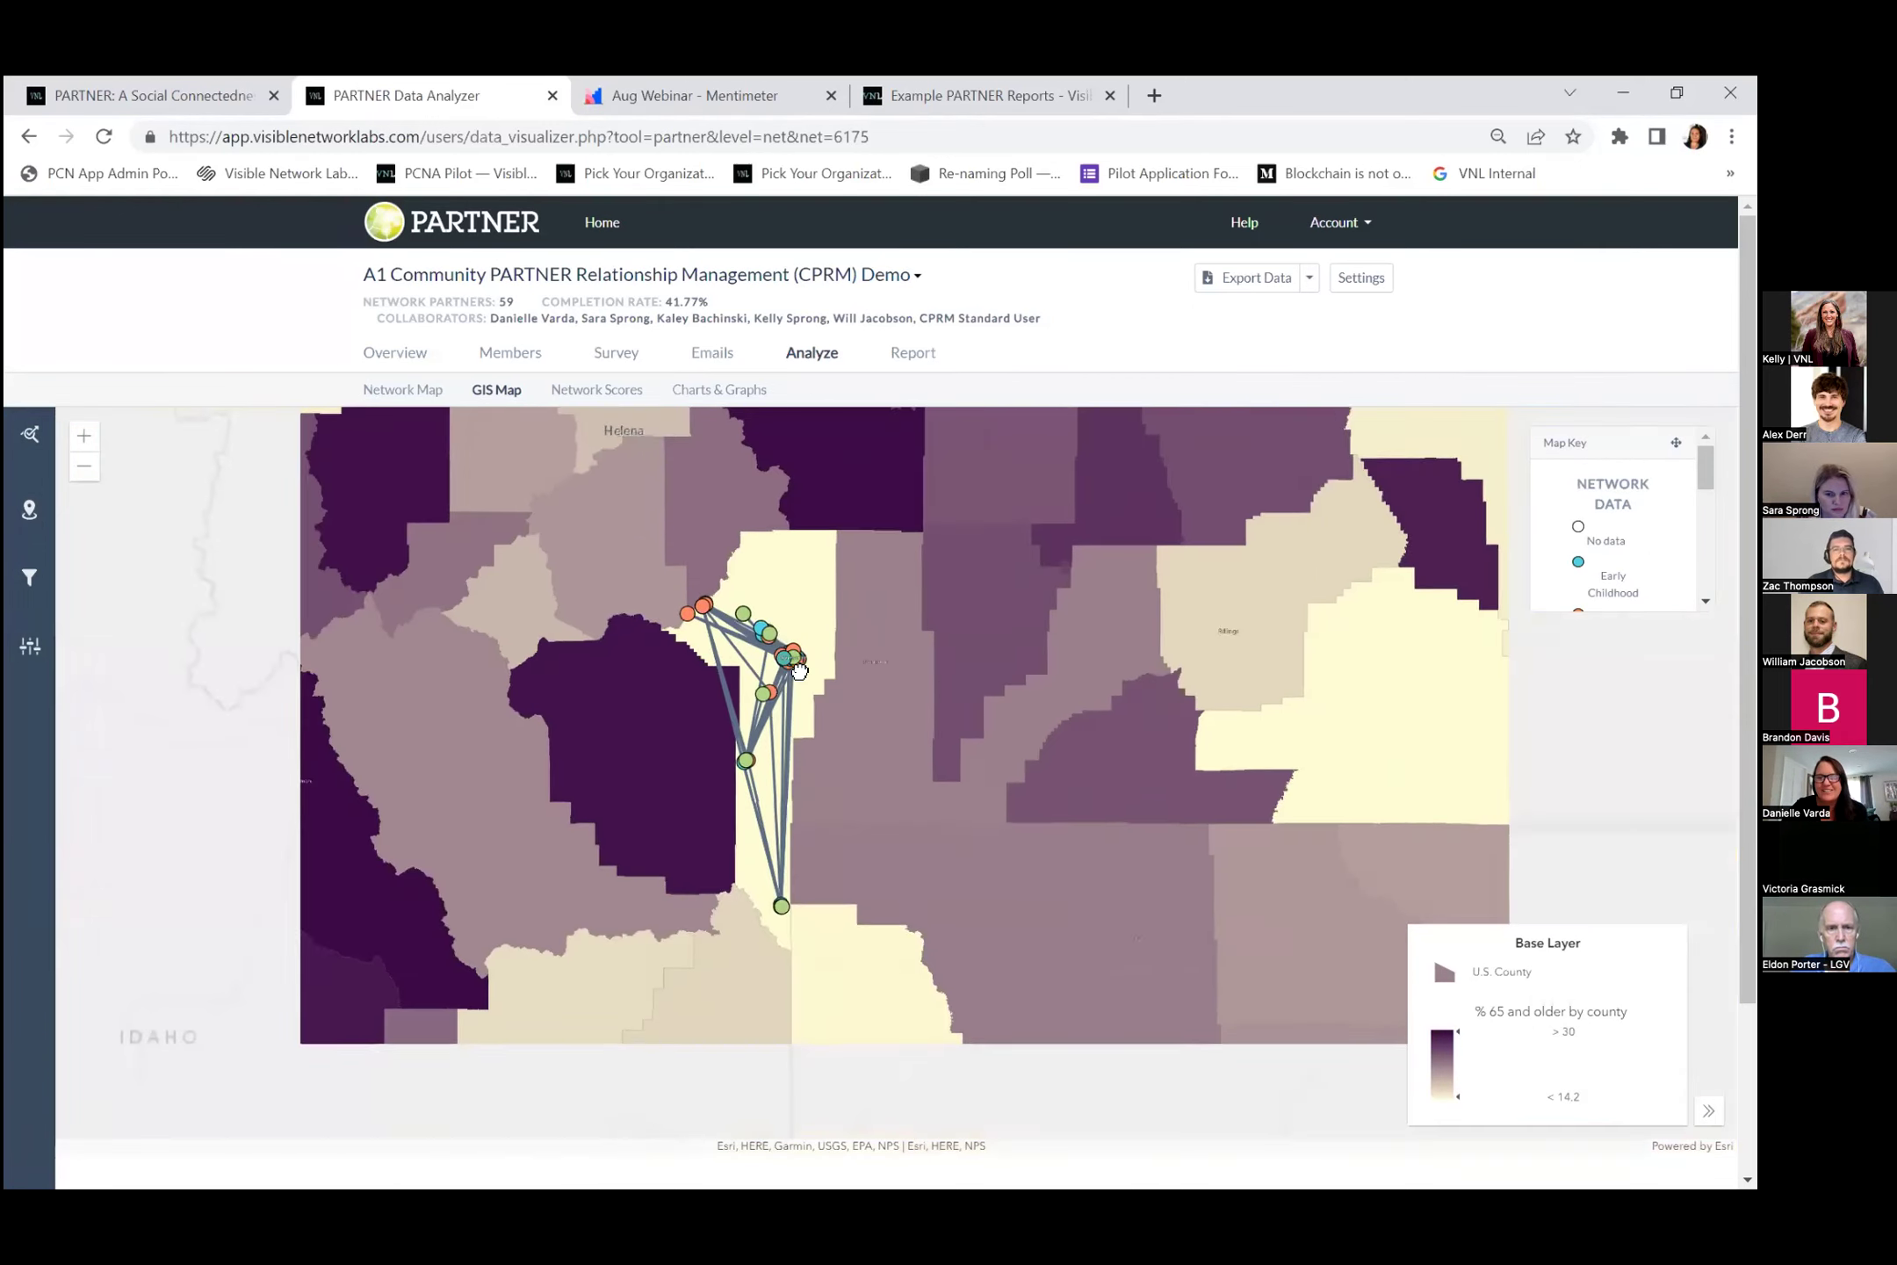
Hide the standards/procedures lines and briefly test client assessment lines, leaving no ties shown.
left_click(25, 441)
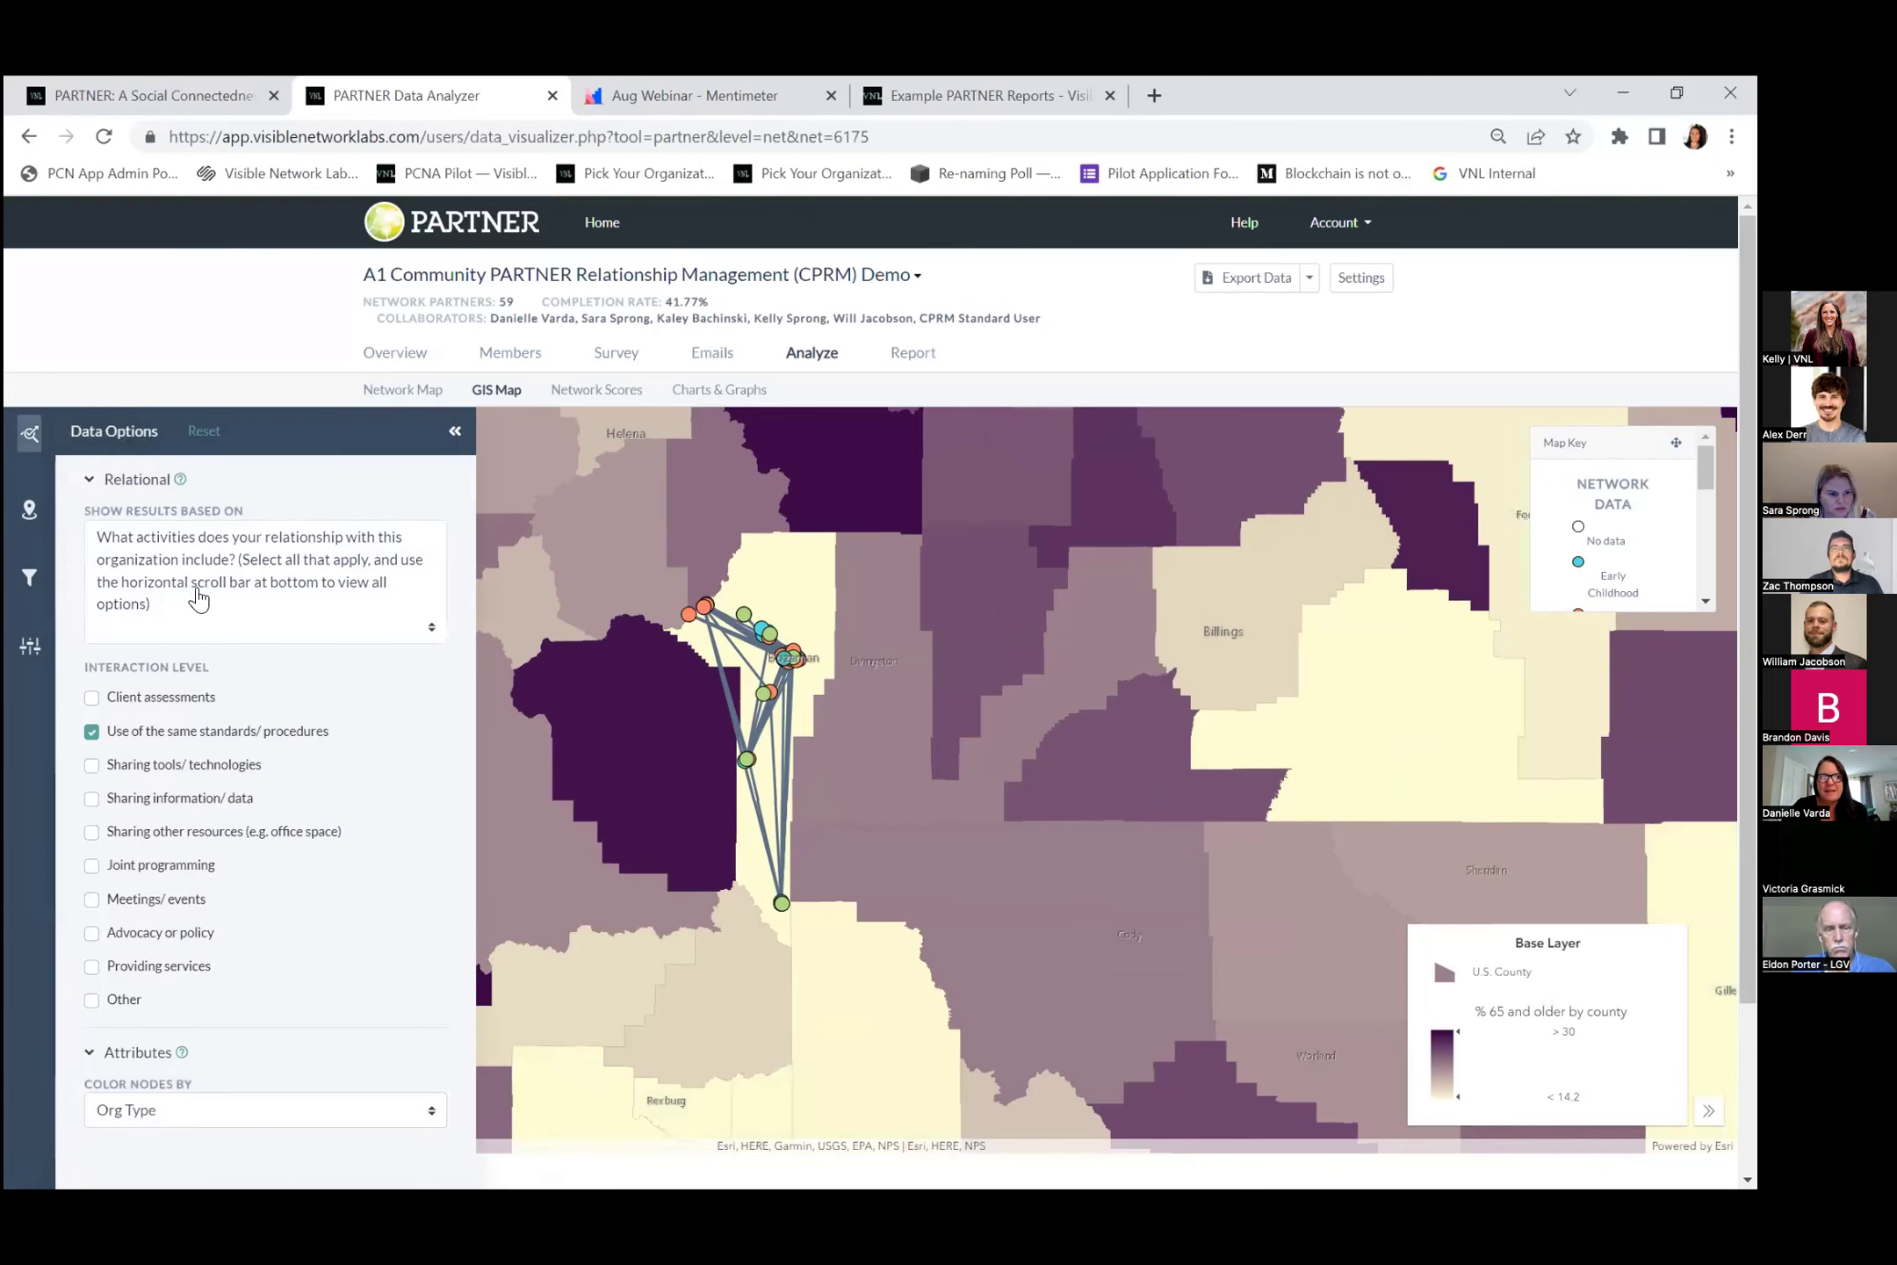
left_click(91, 731)
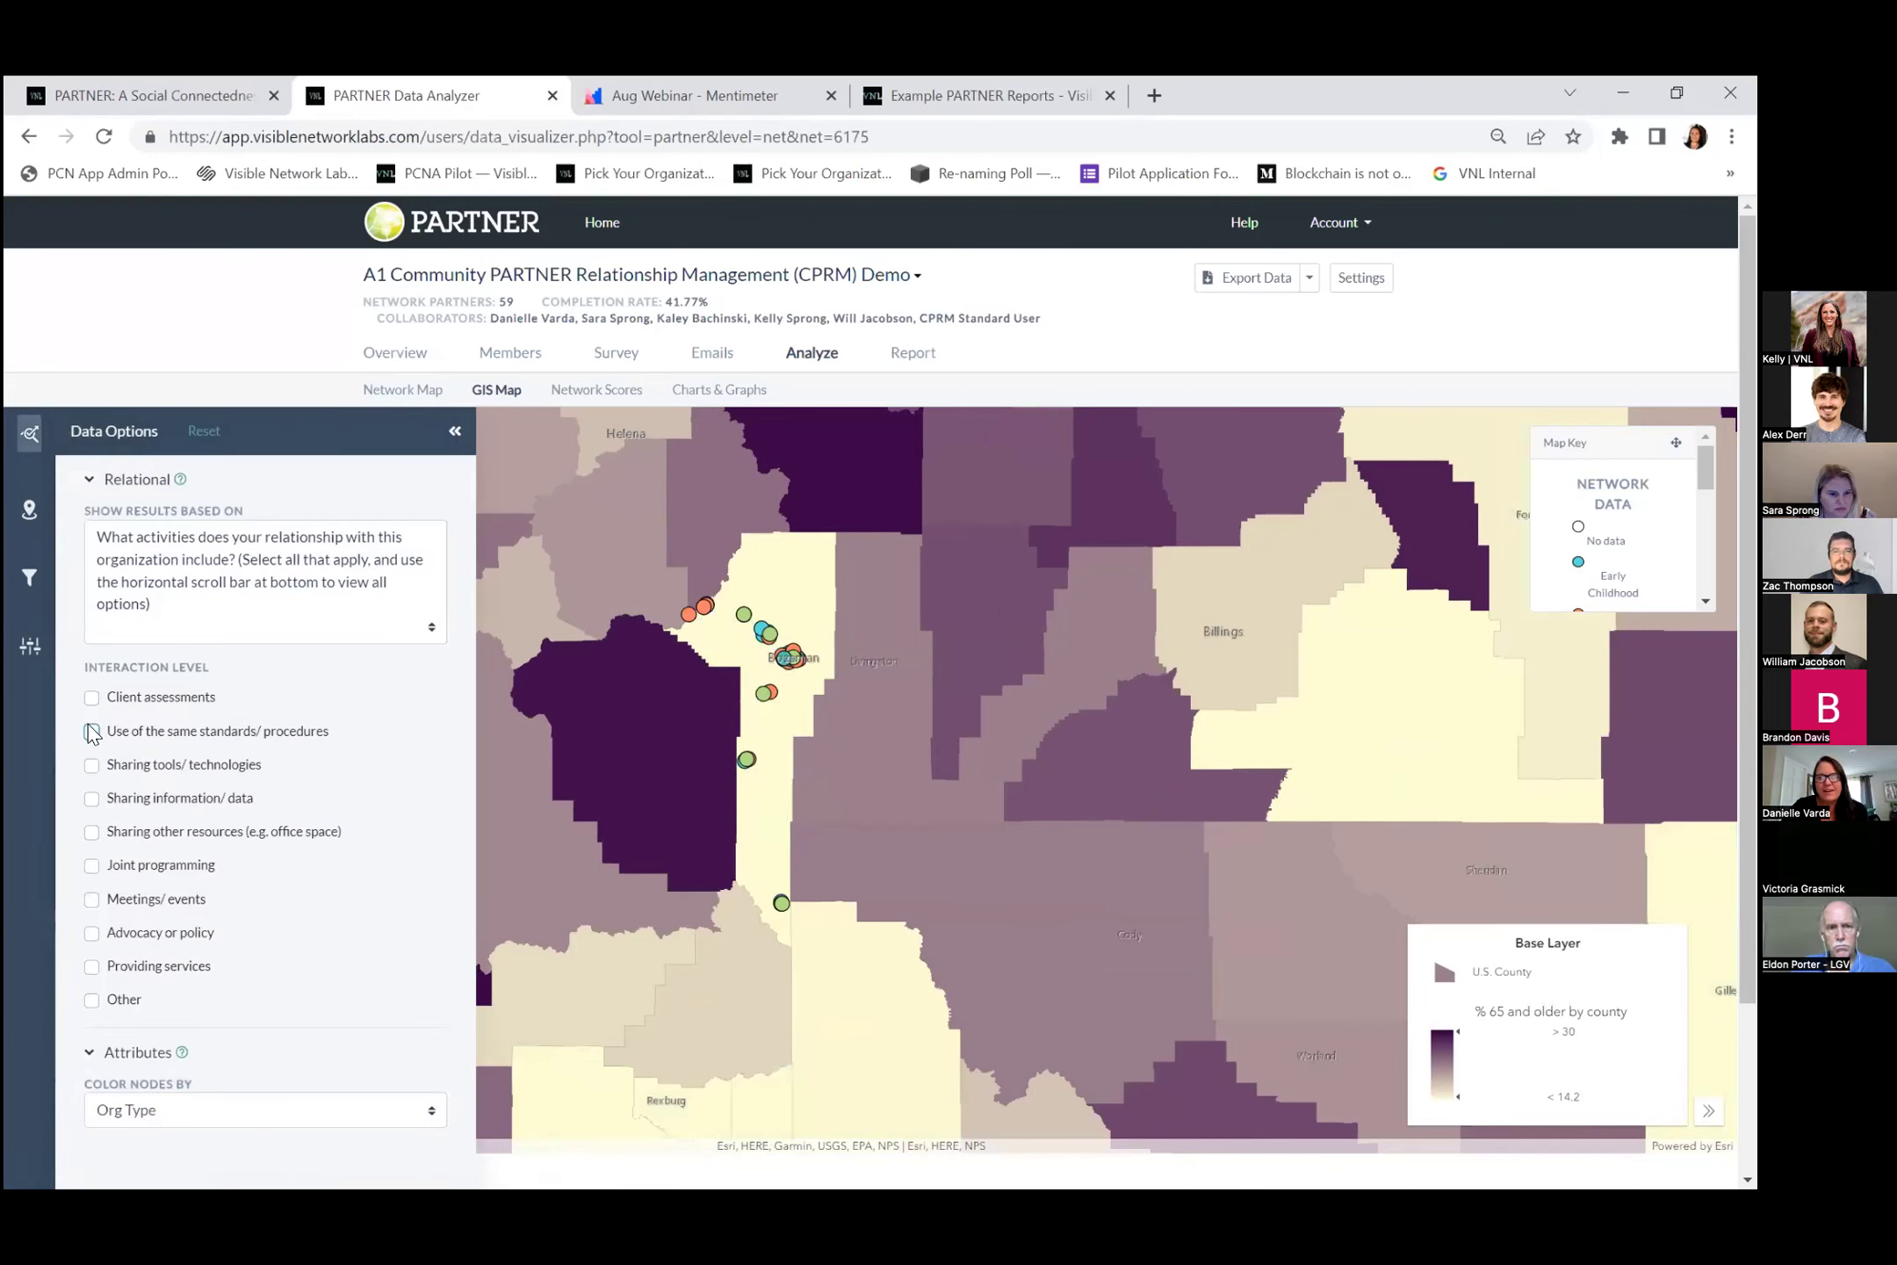
left_click(92, 700)
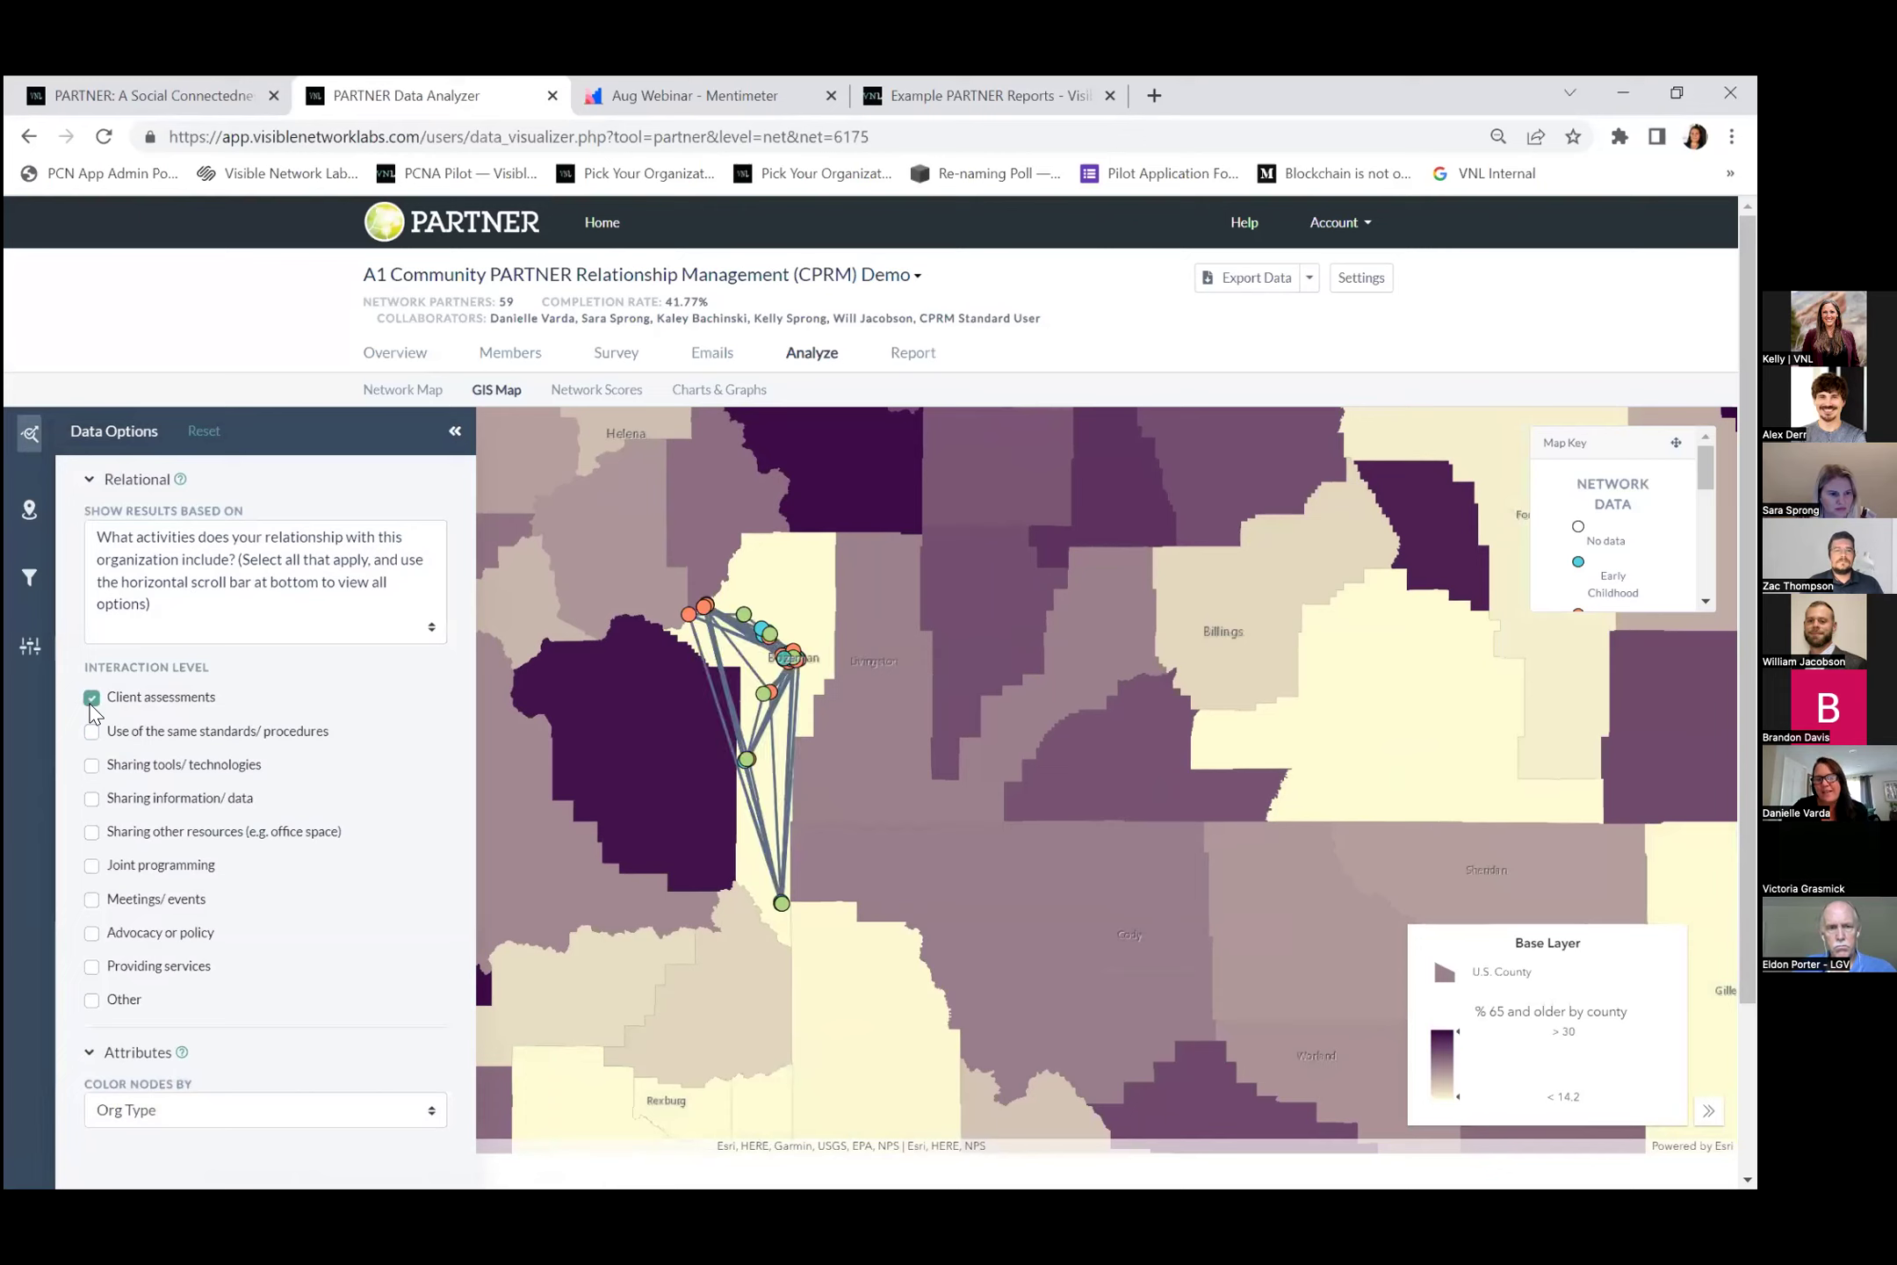
left_click(91, 700)
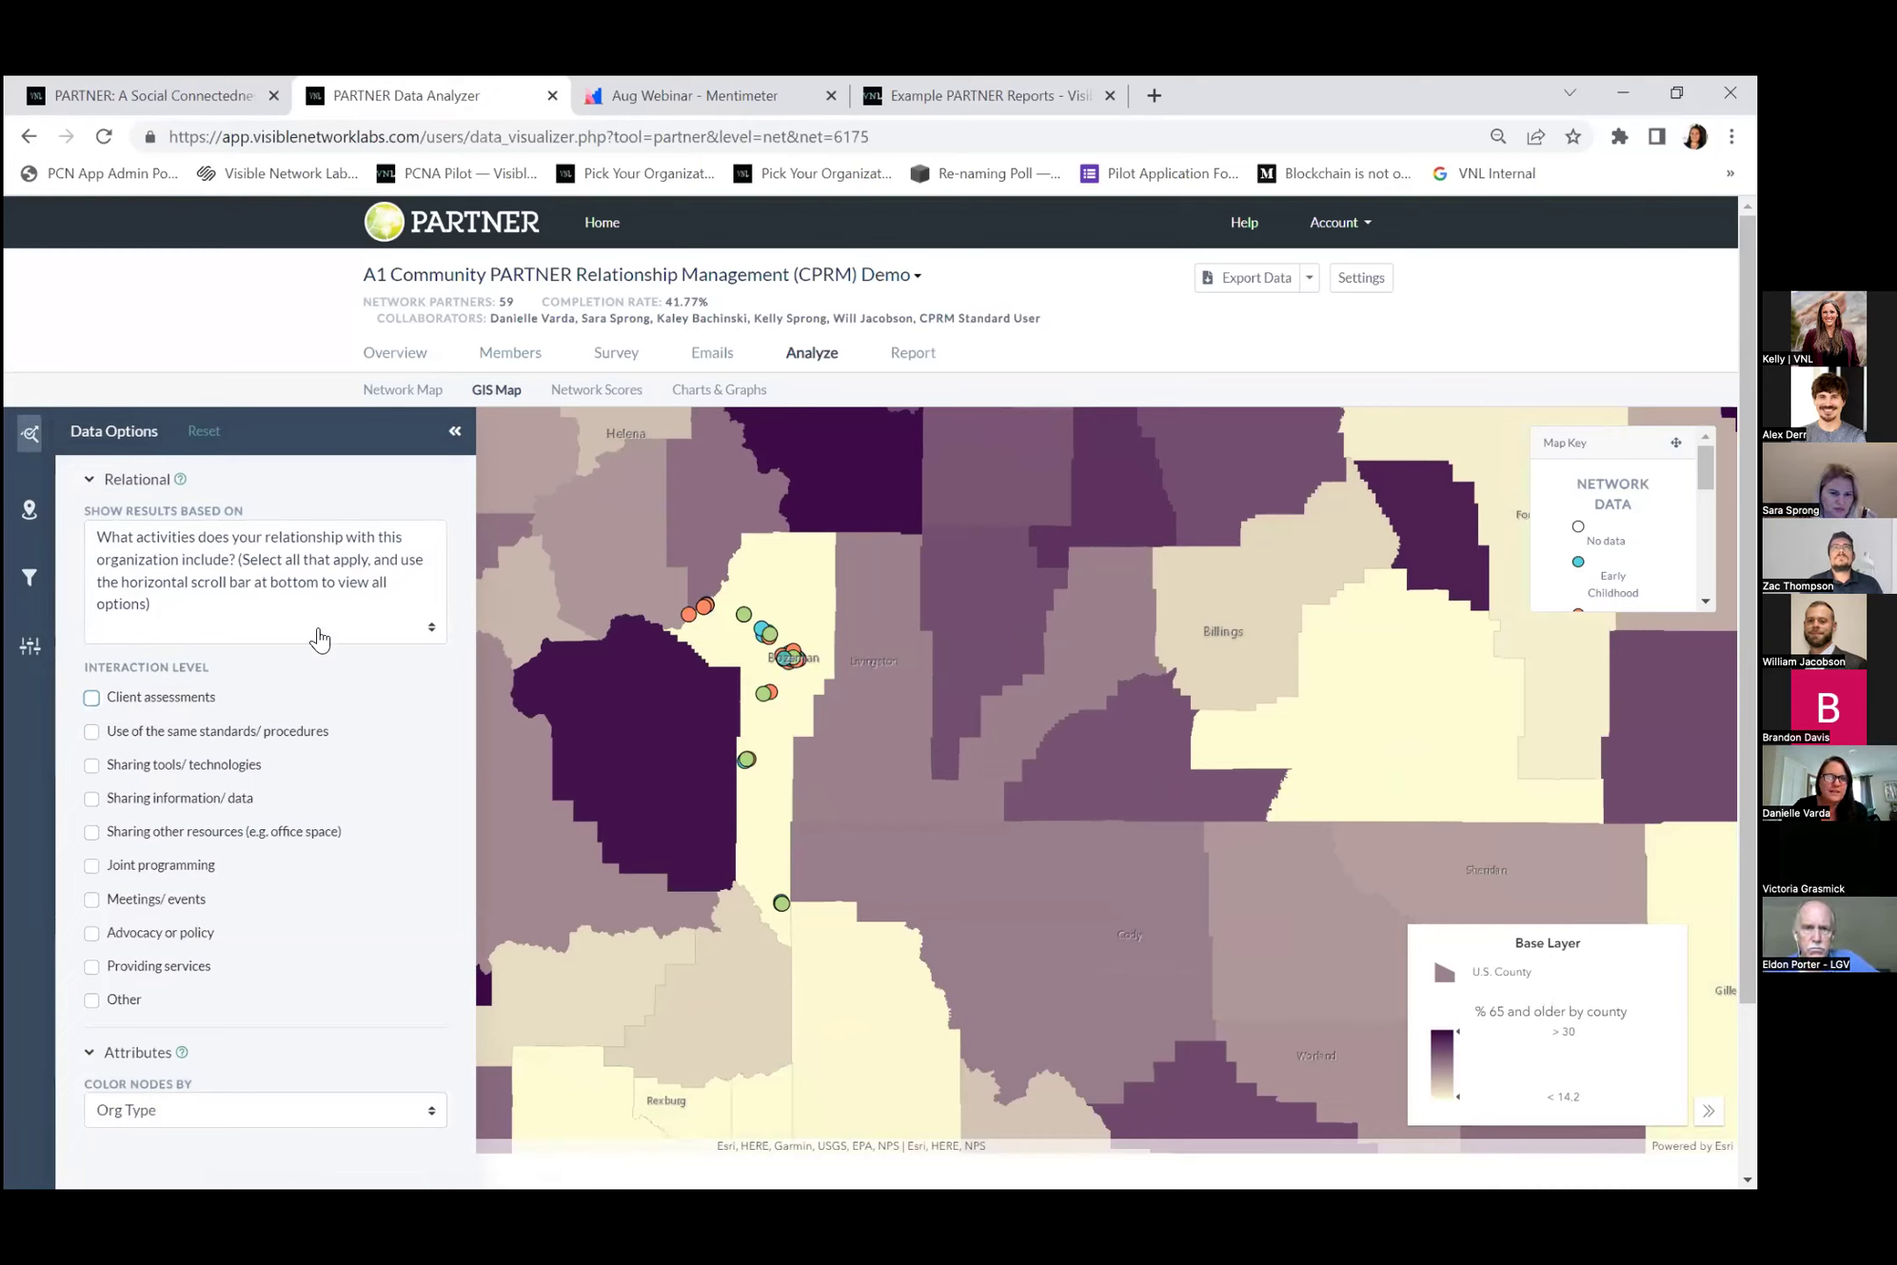
Set the map base layer to % Rural and collapse the Geographic Data panel.
left_click(28, 514)
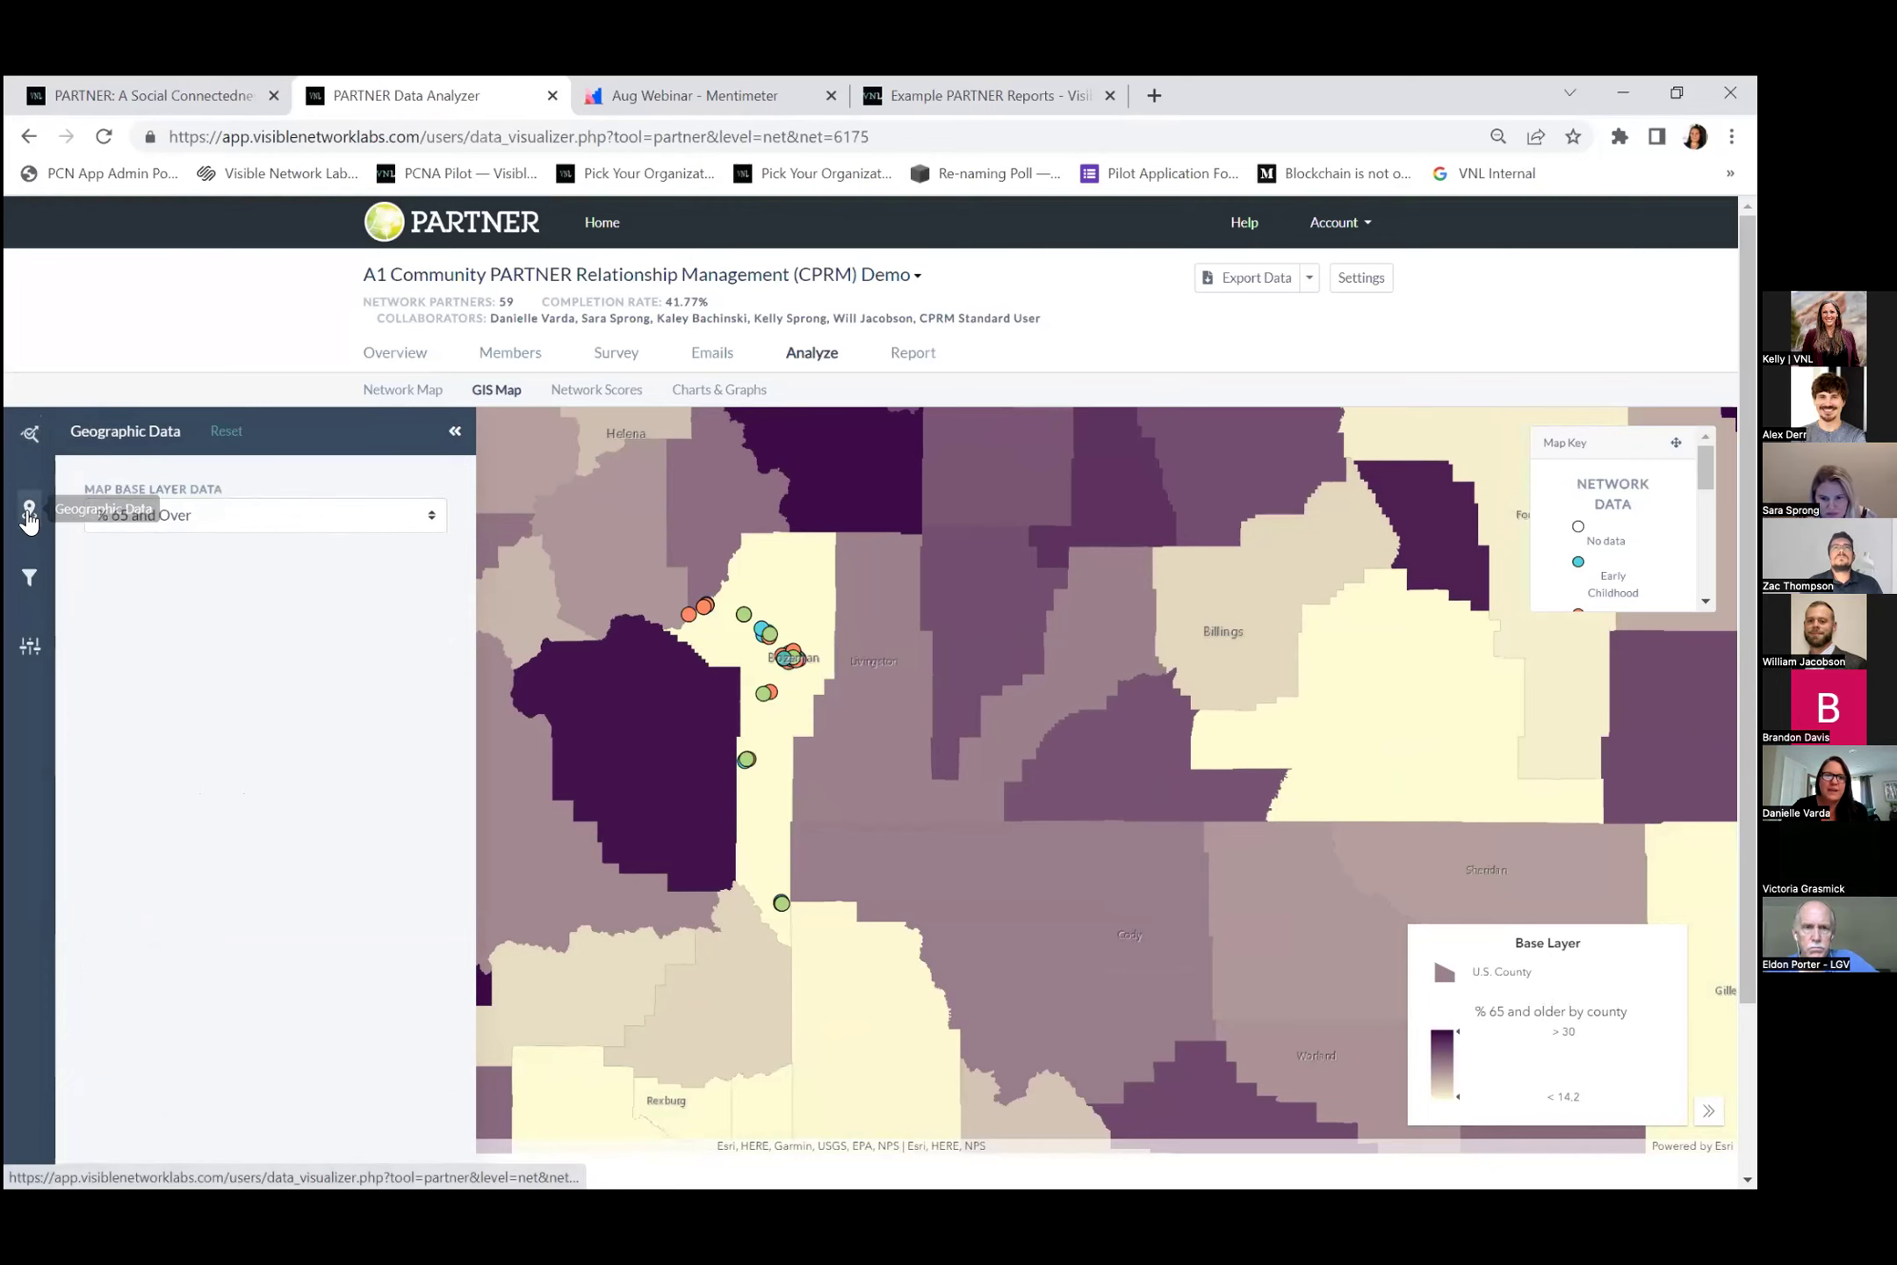
left_click(247, 525)
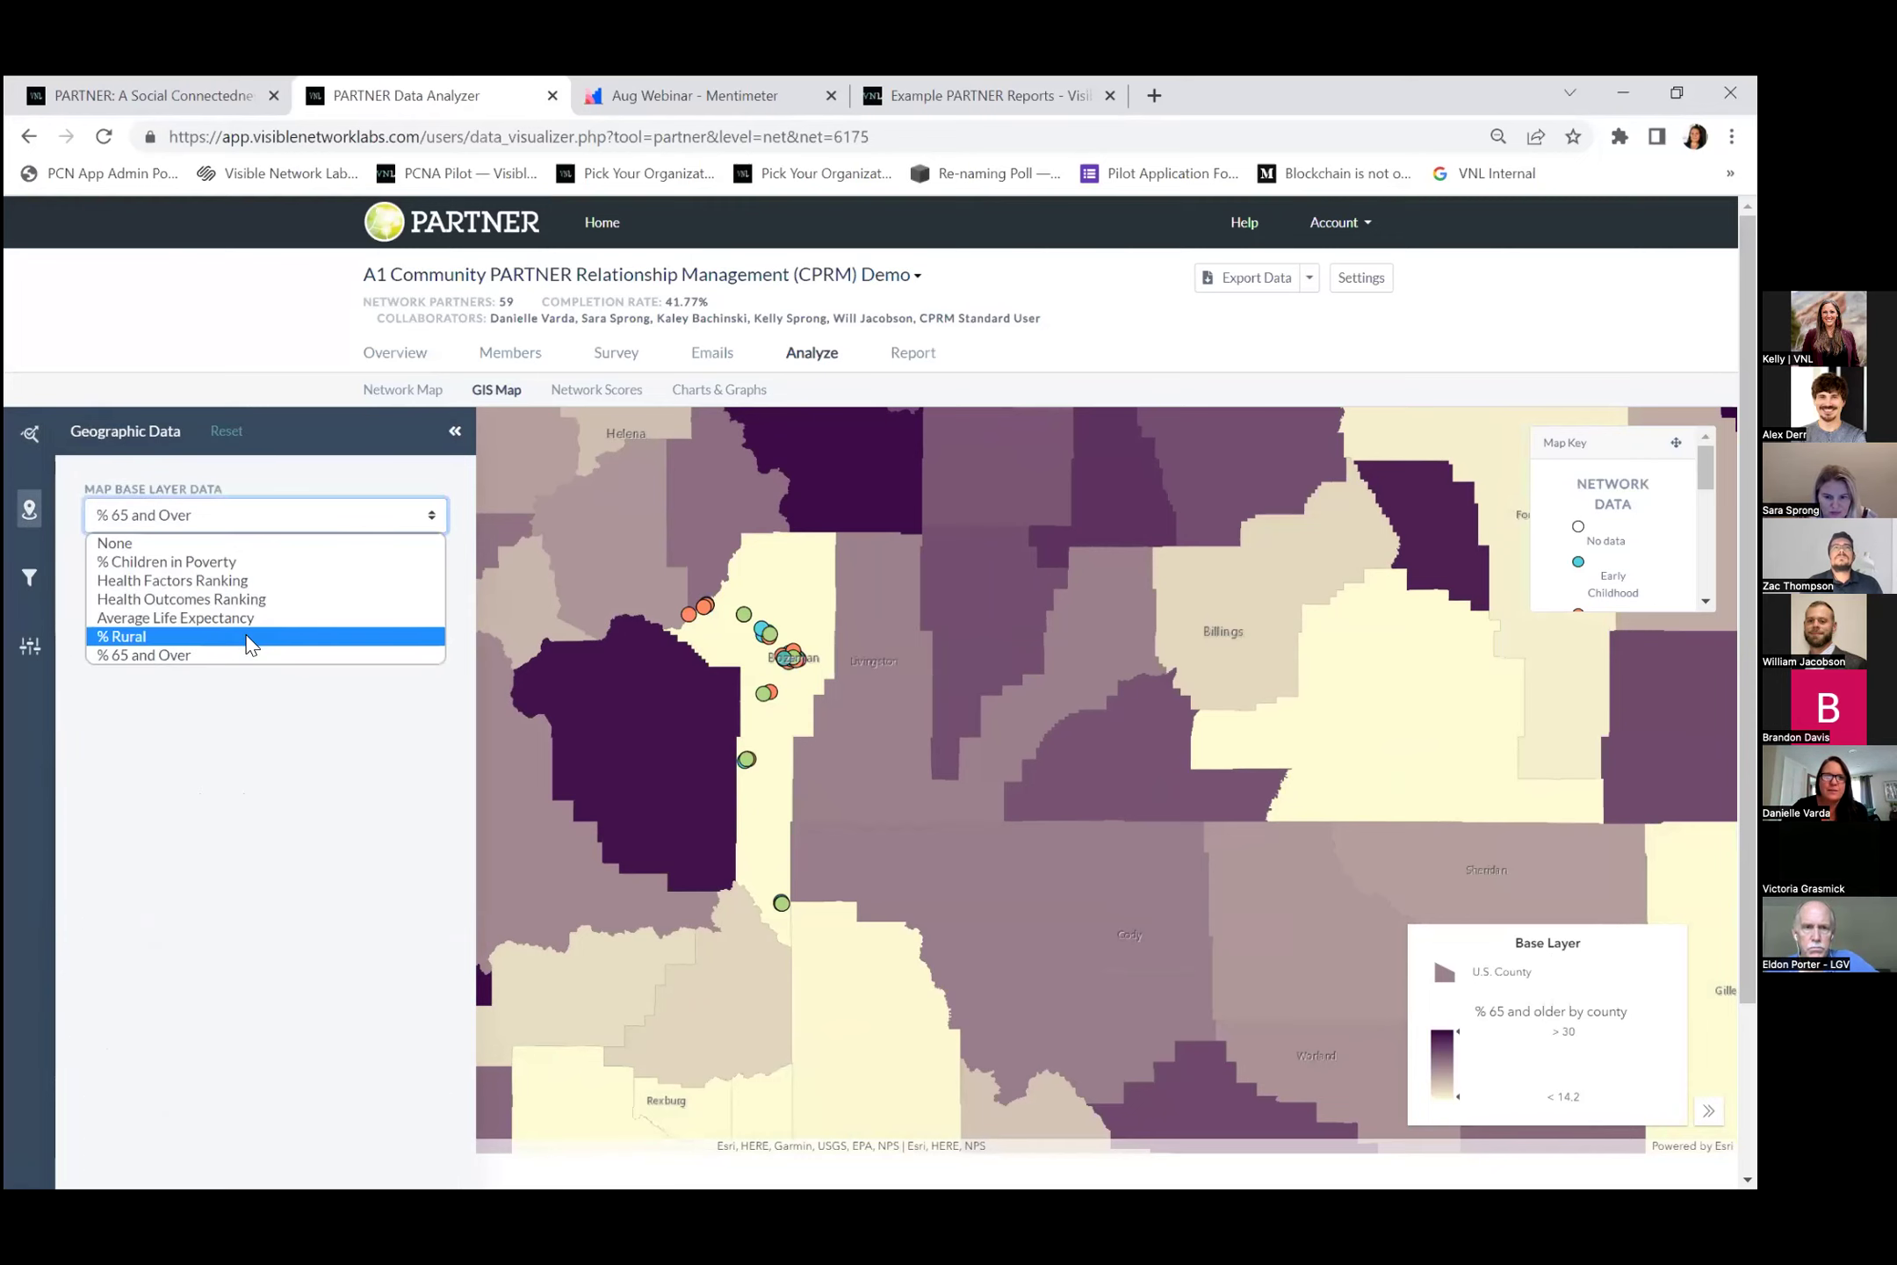
left_click(254, 636)
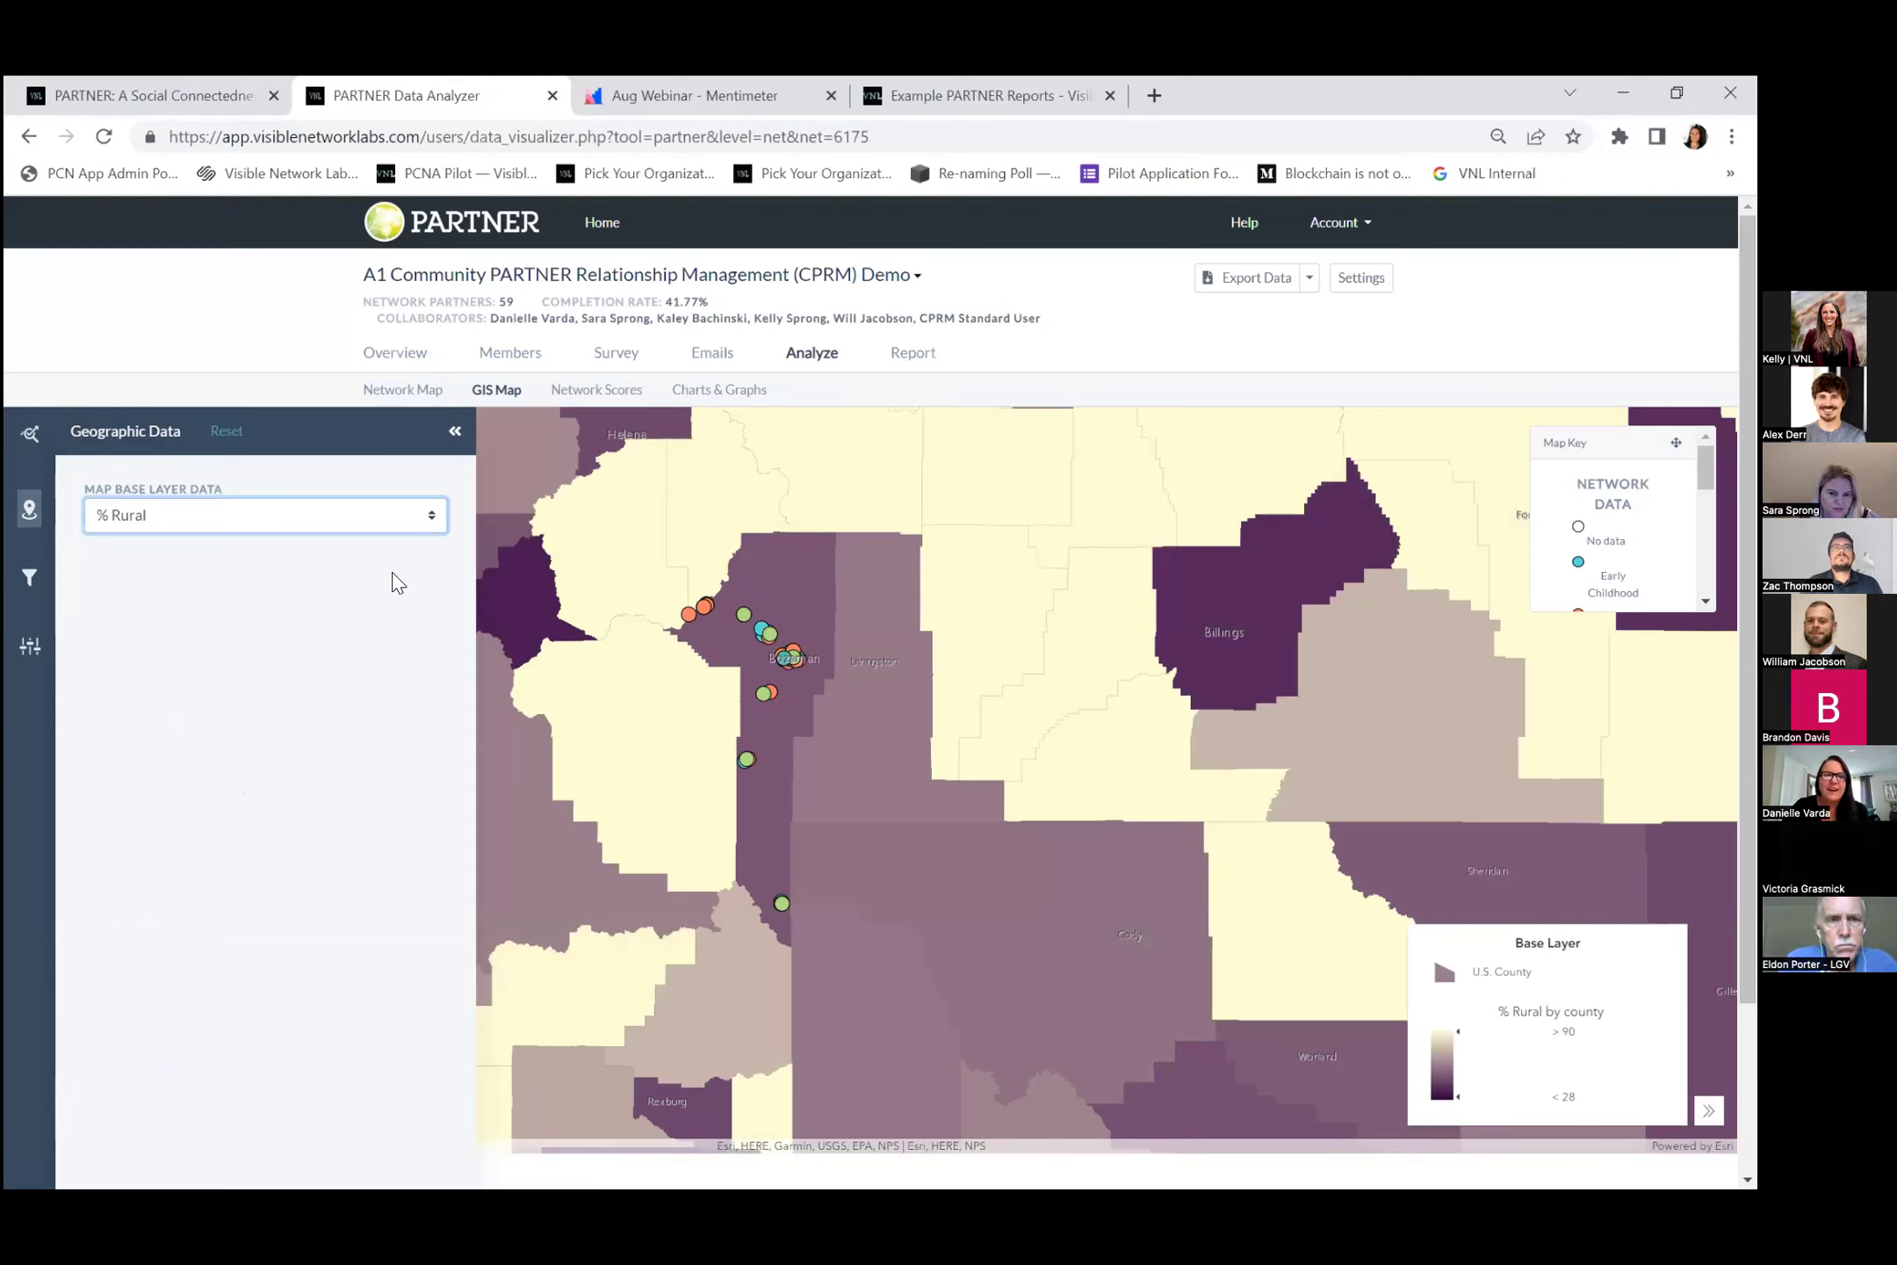
left_click(459, 432)
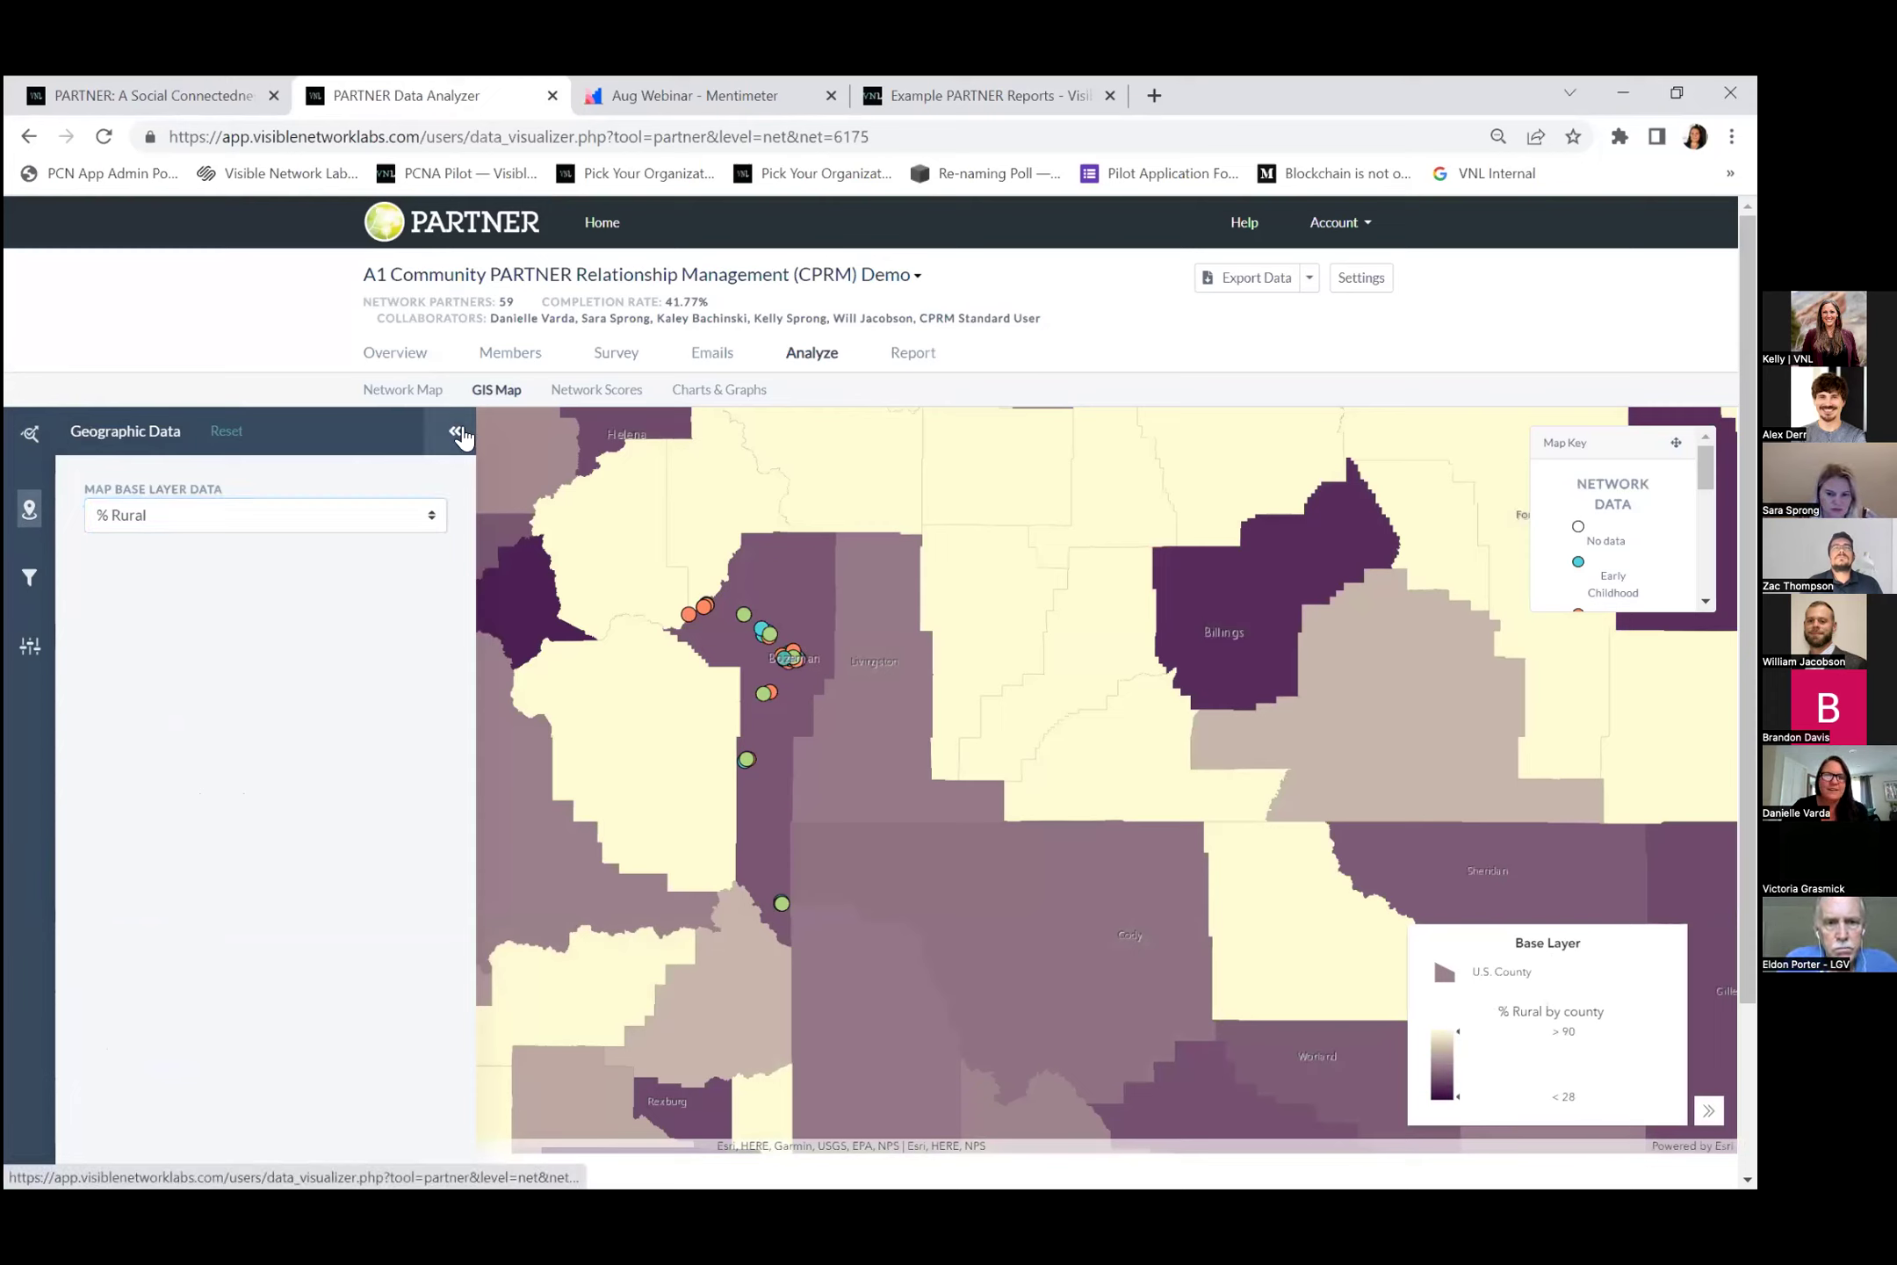
Sort the Network Scores table by Degree Centrality, Total Value and Power/Influence, then view Charts & Graphs.
left_click(588, 394)
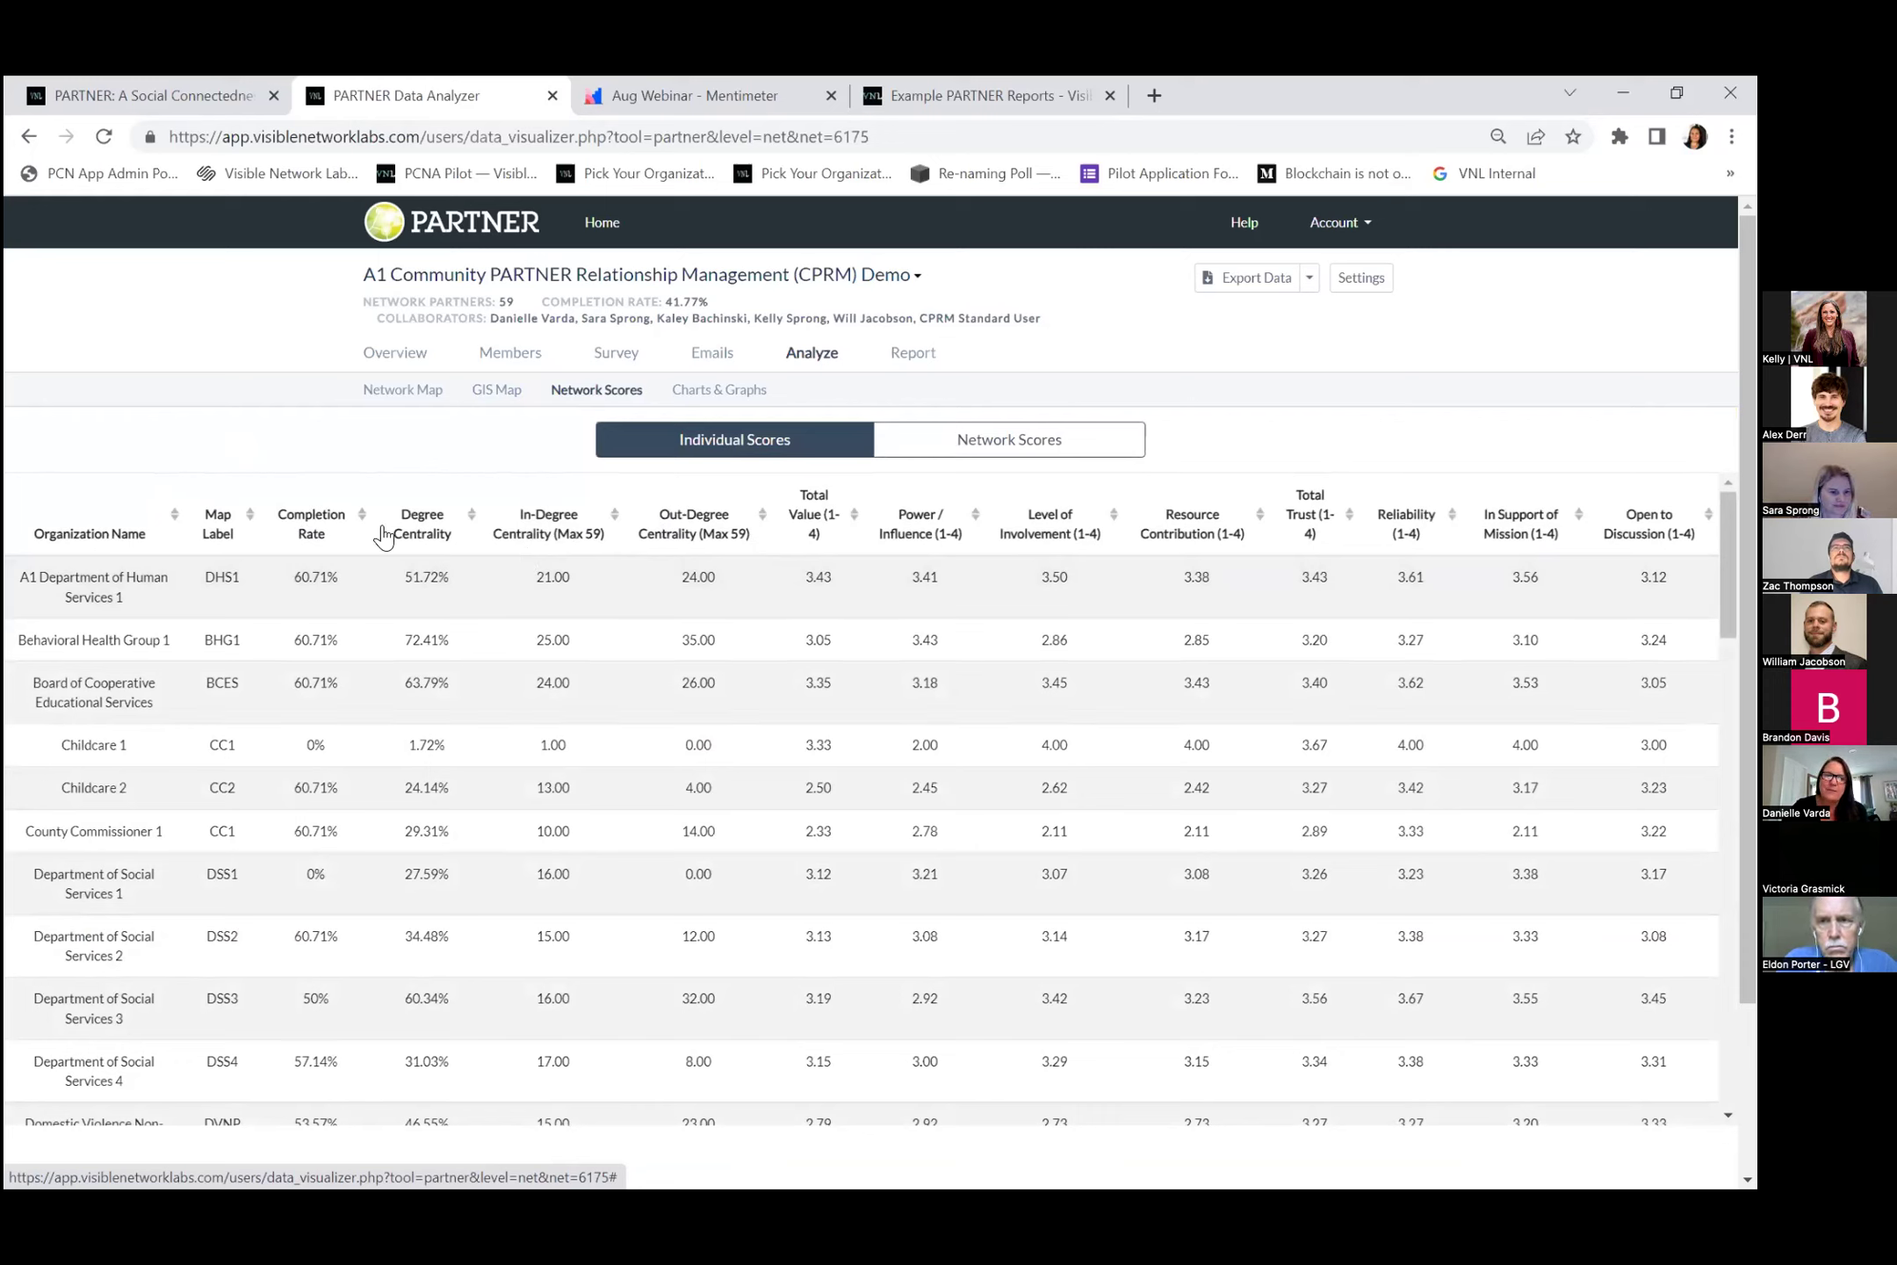
left_click(451, 533)
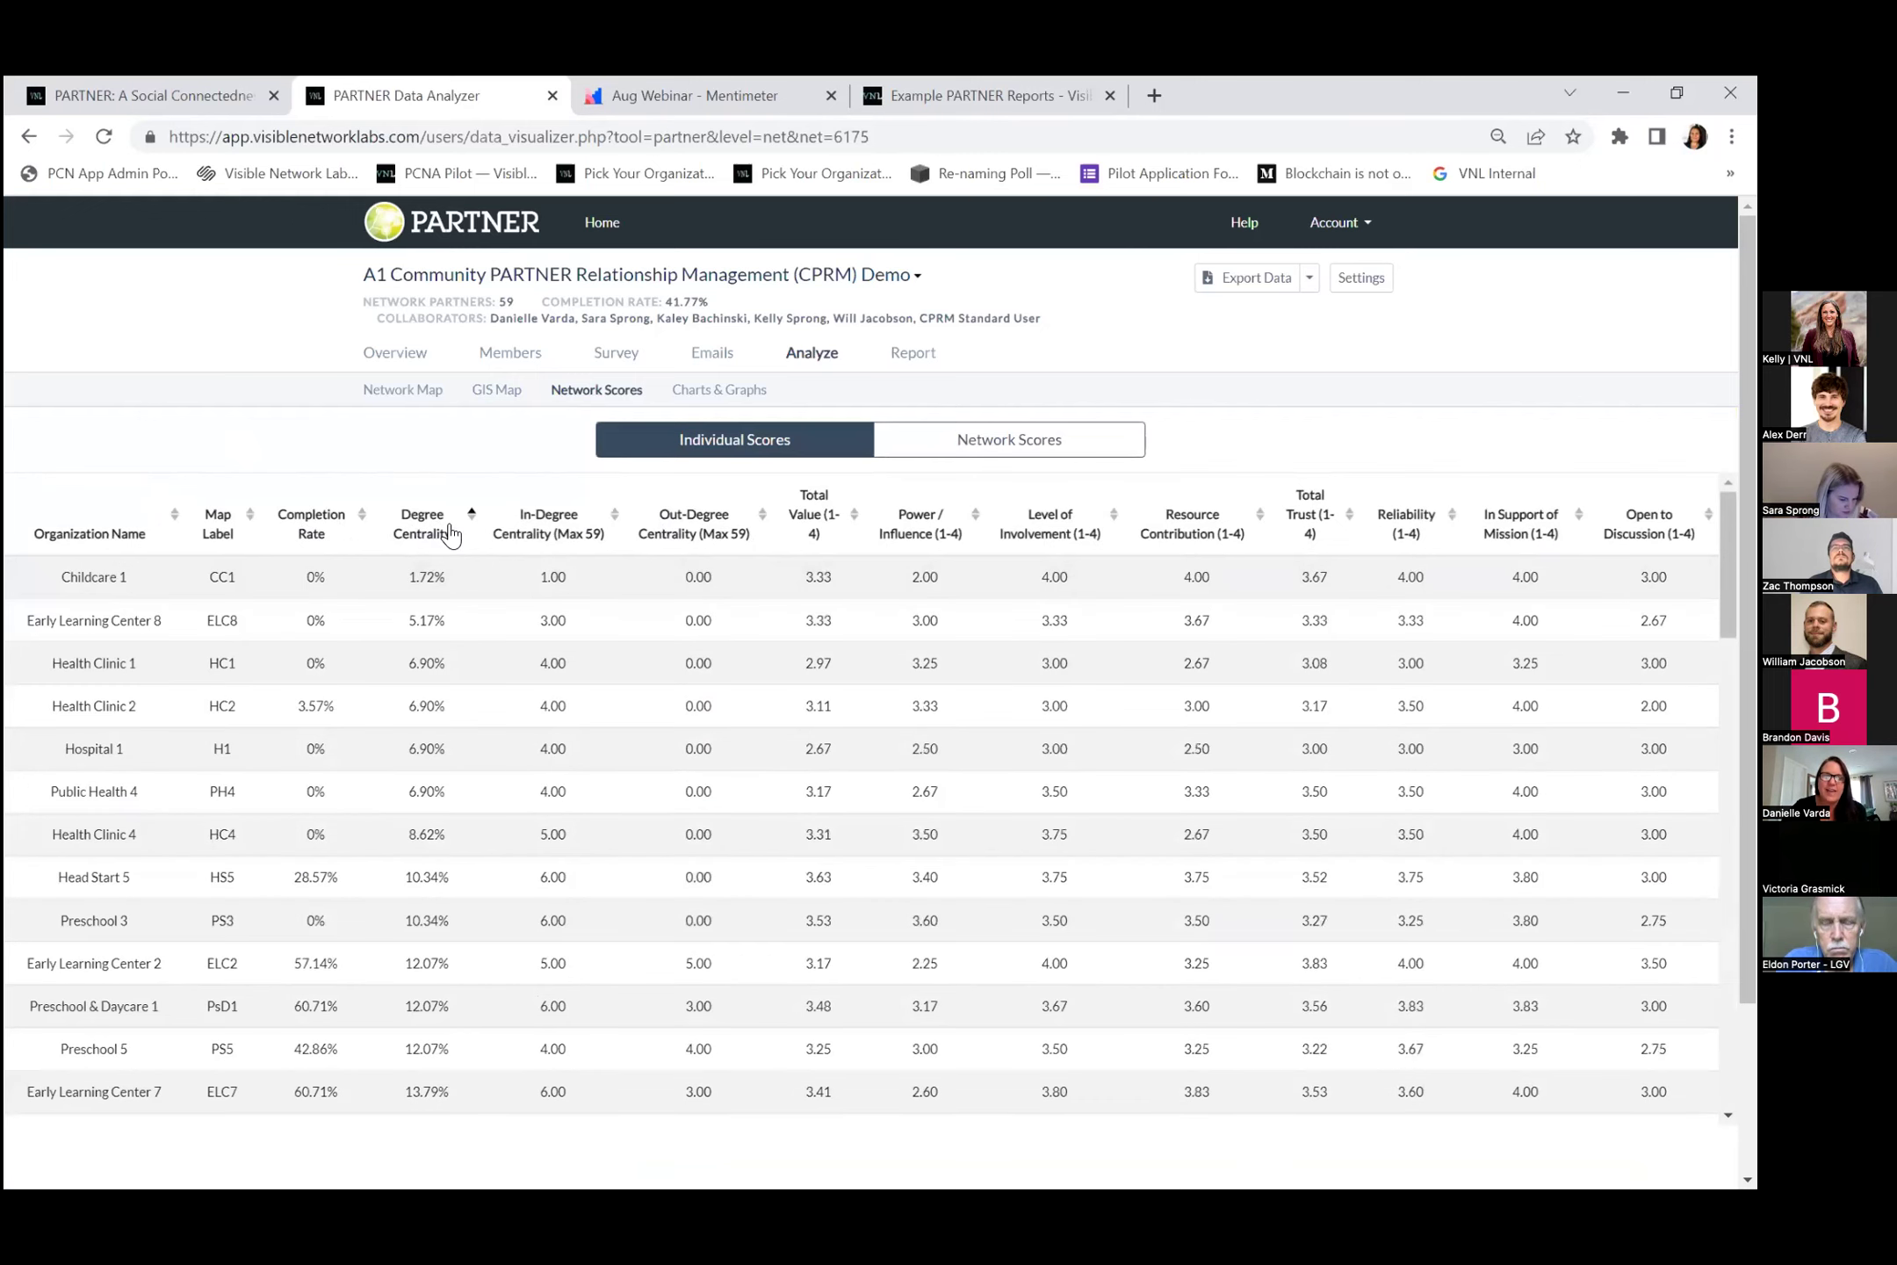
left_click(427, 525)
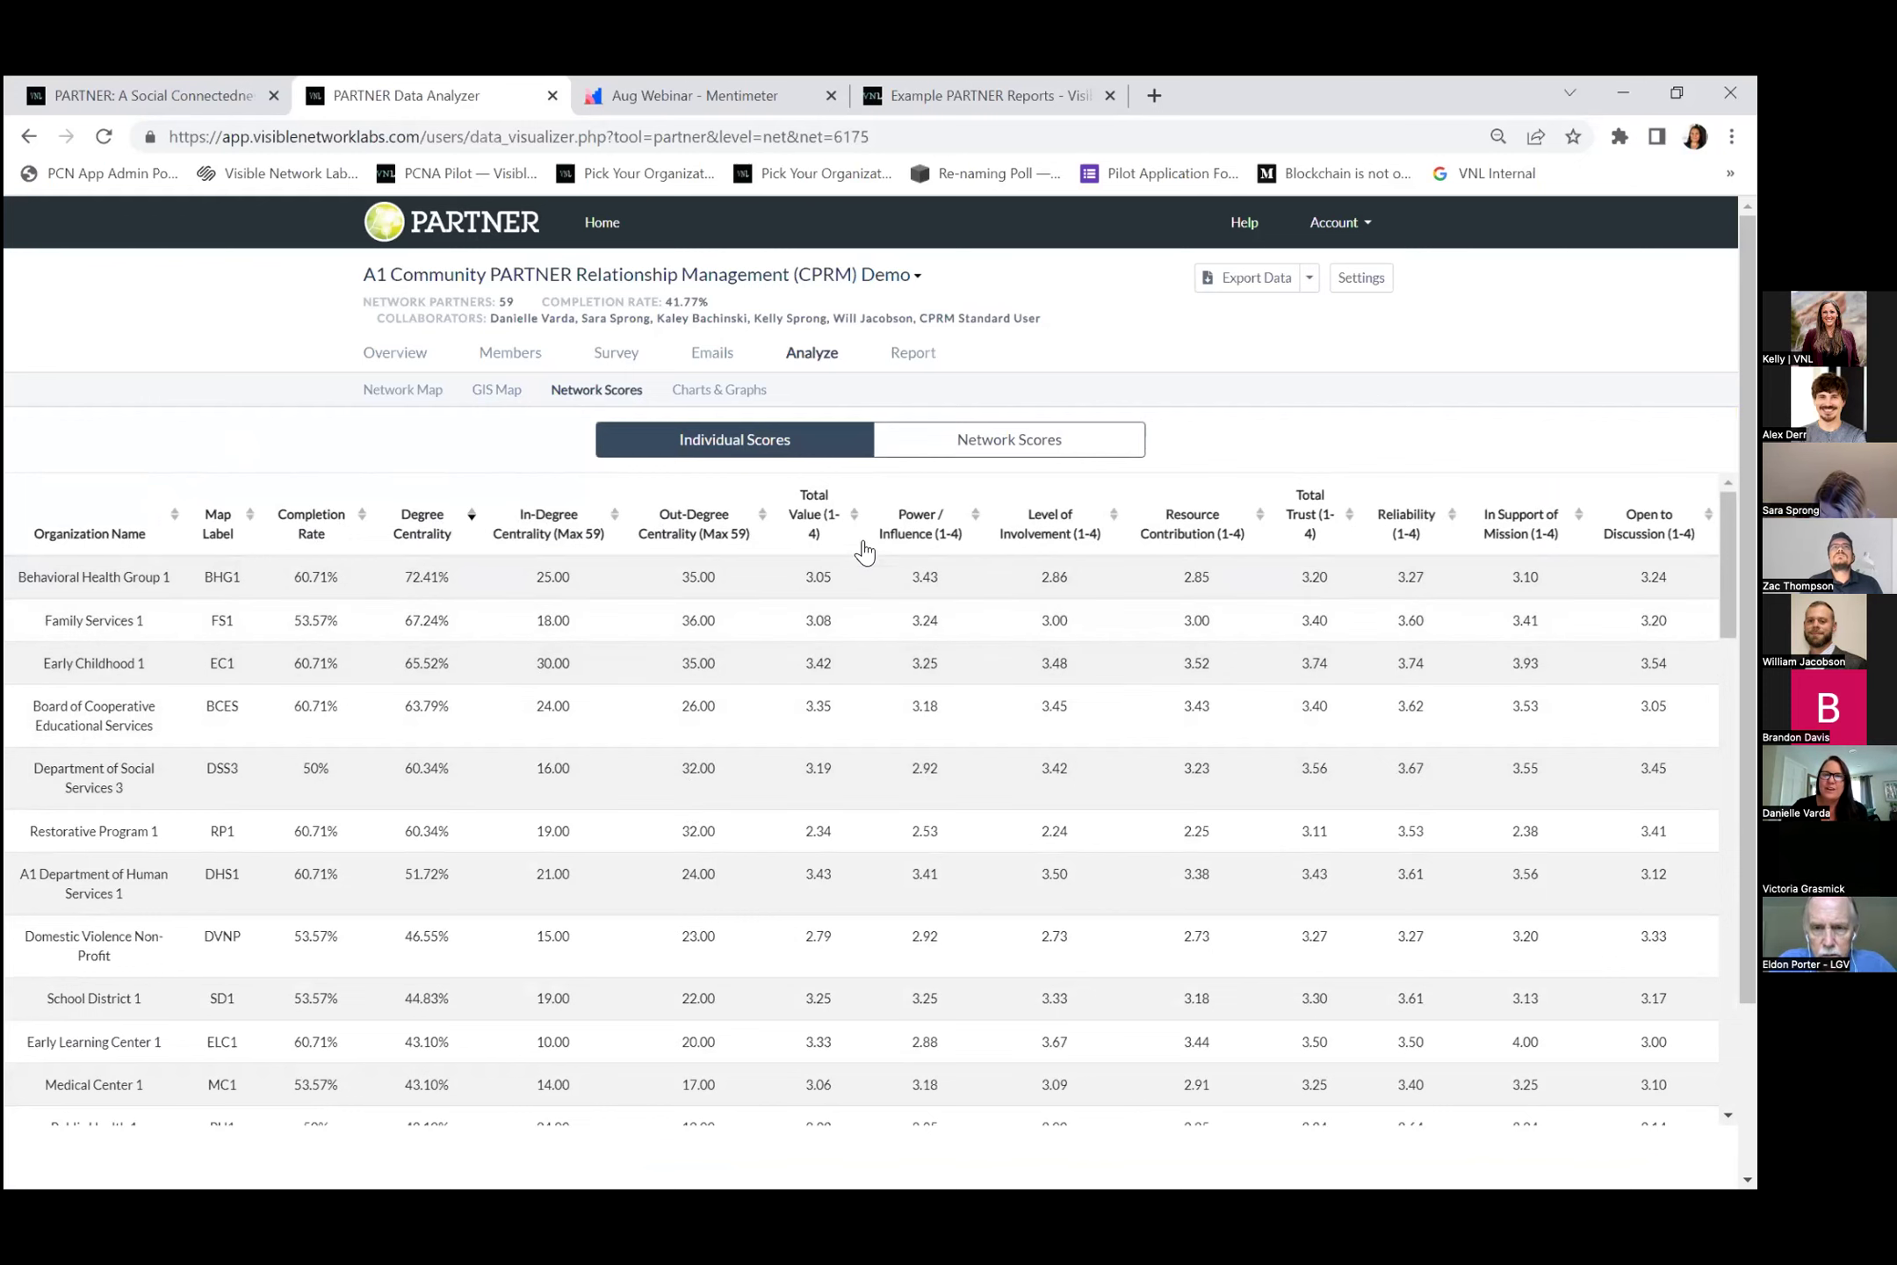
left_click(855, 518)
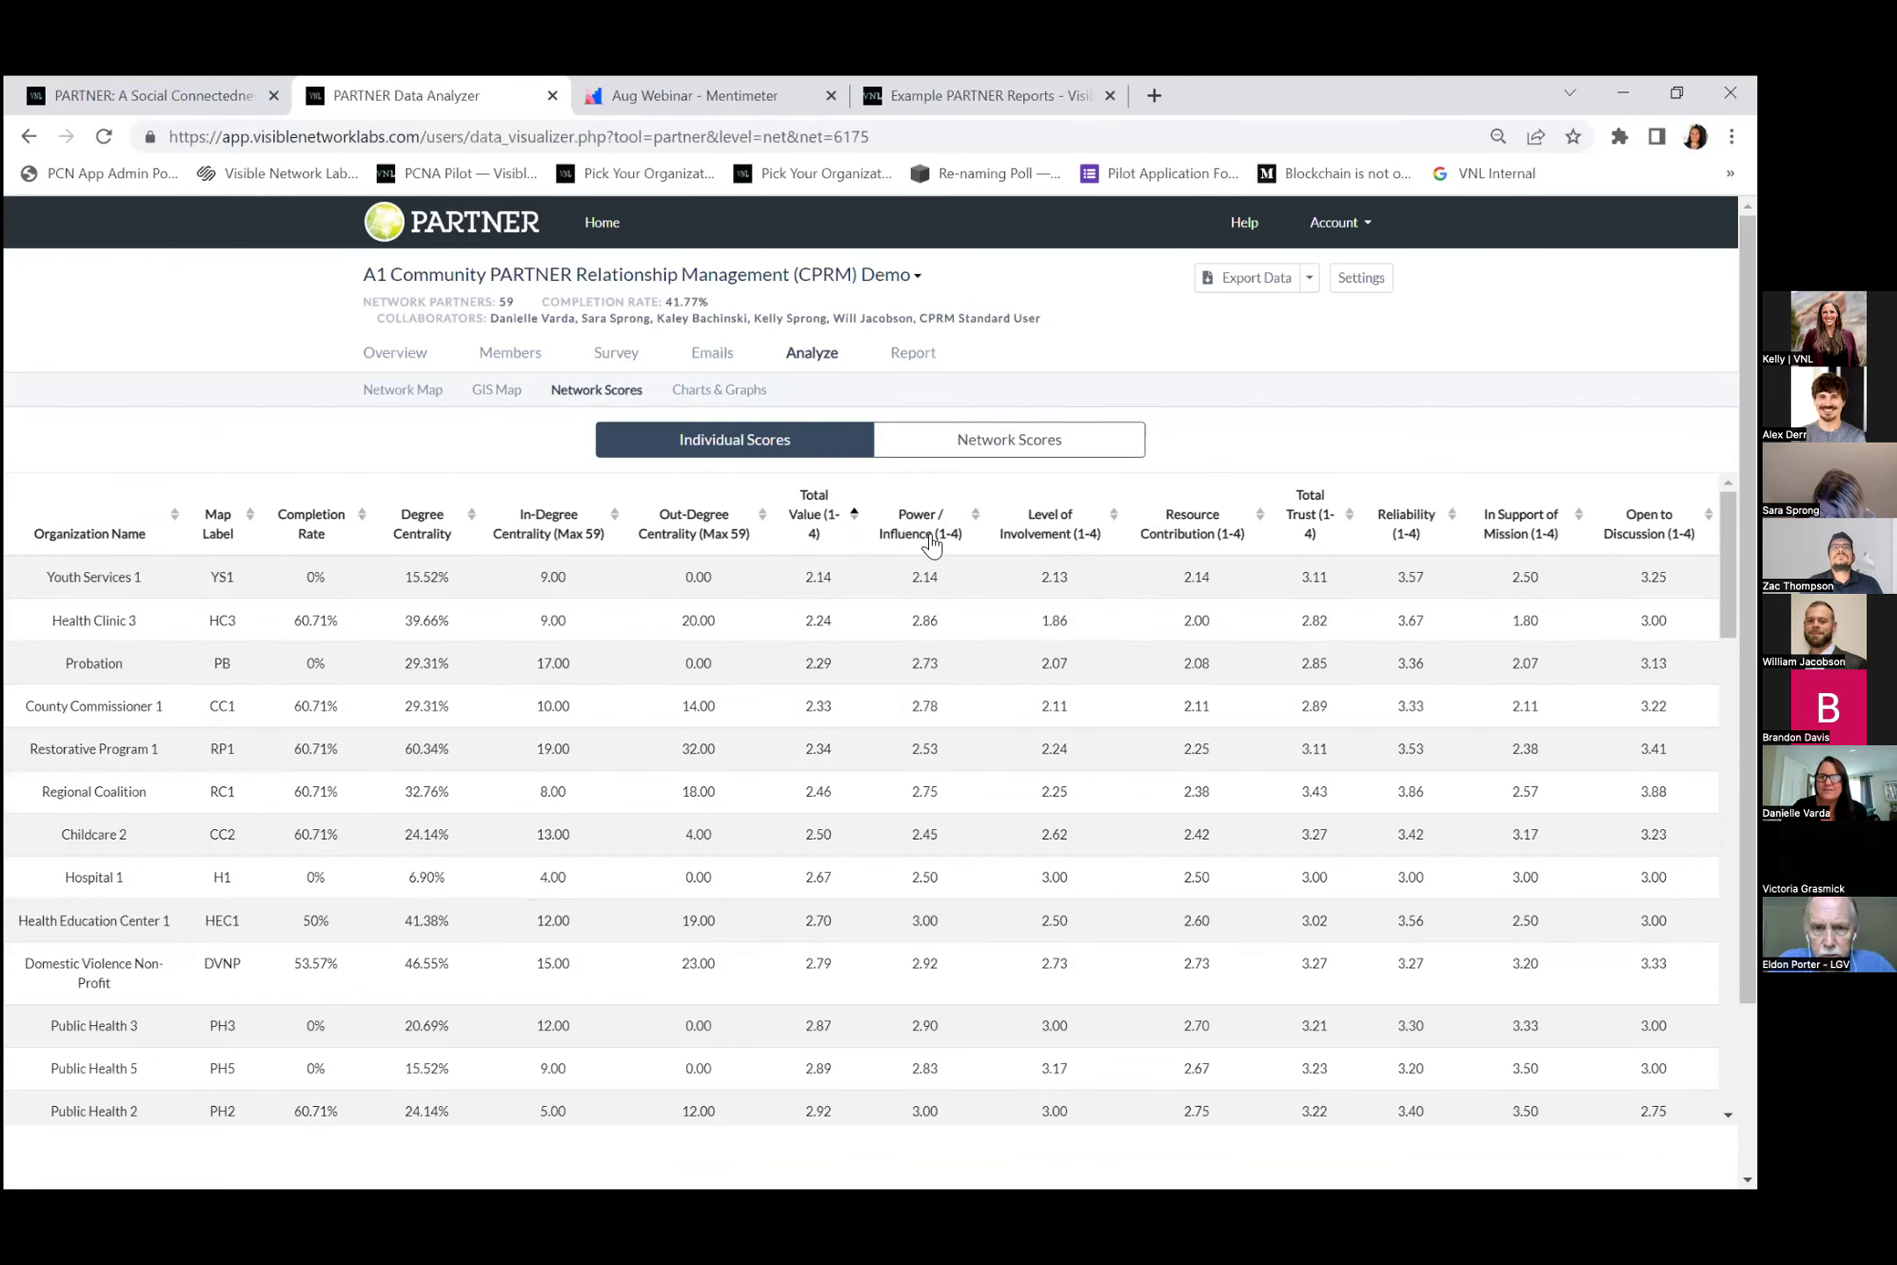
left_click(976, 516)
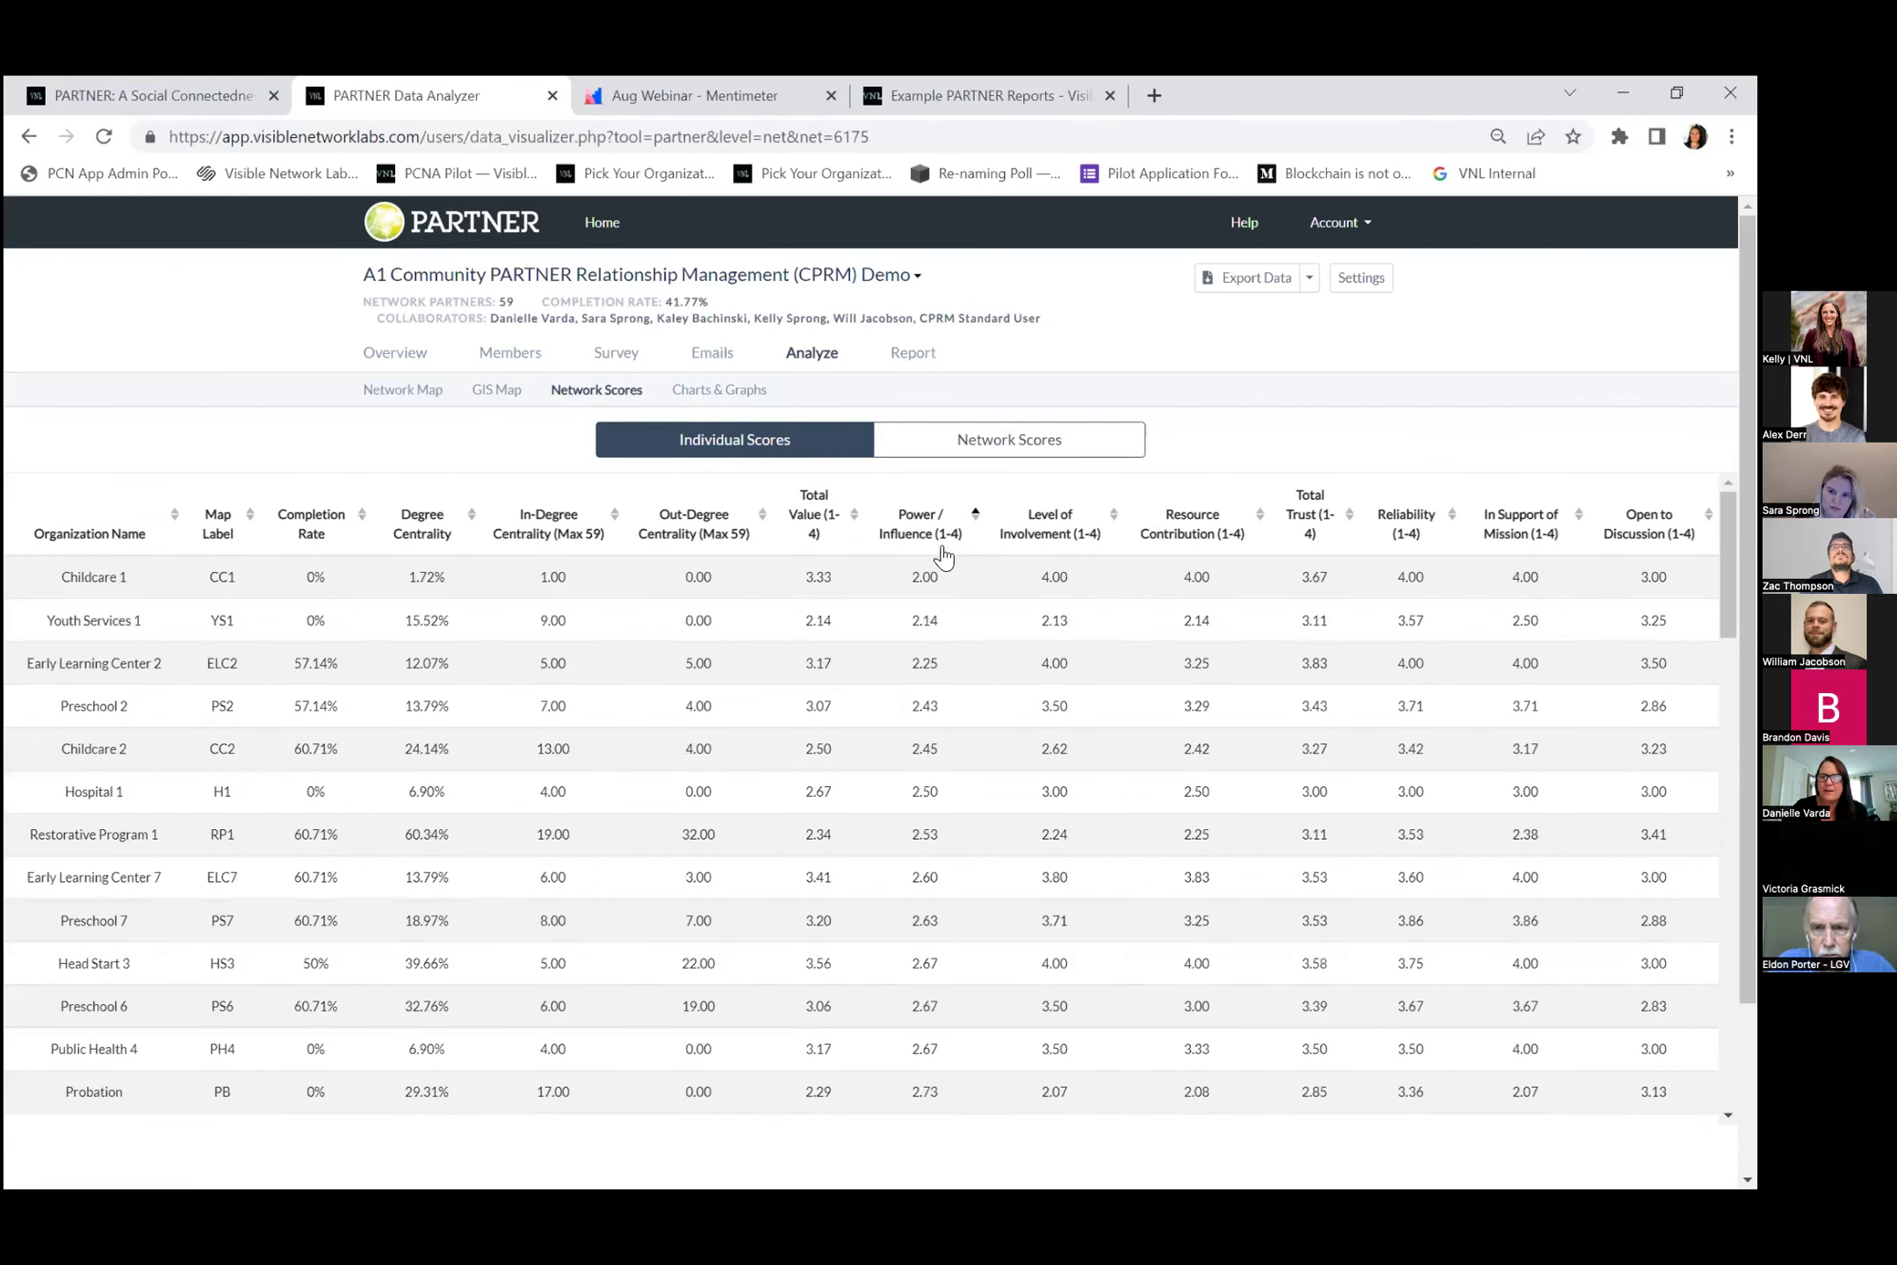
left_click(976, 518)
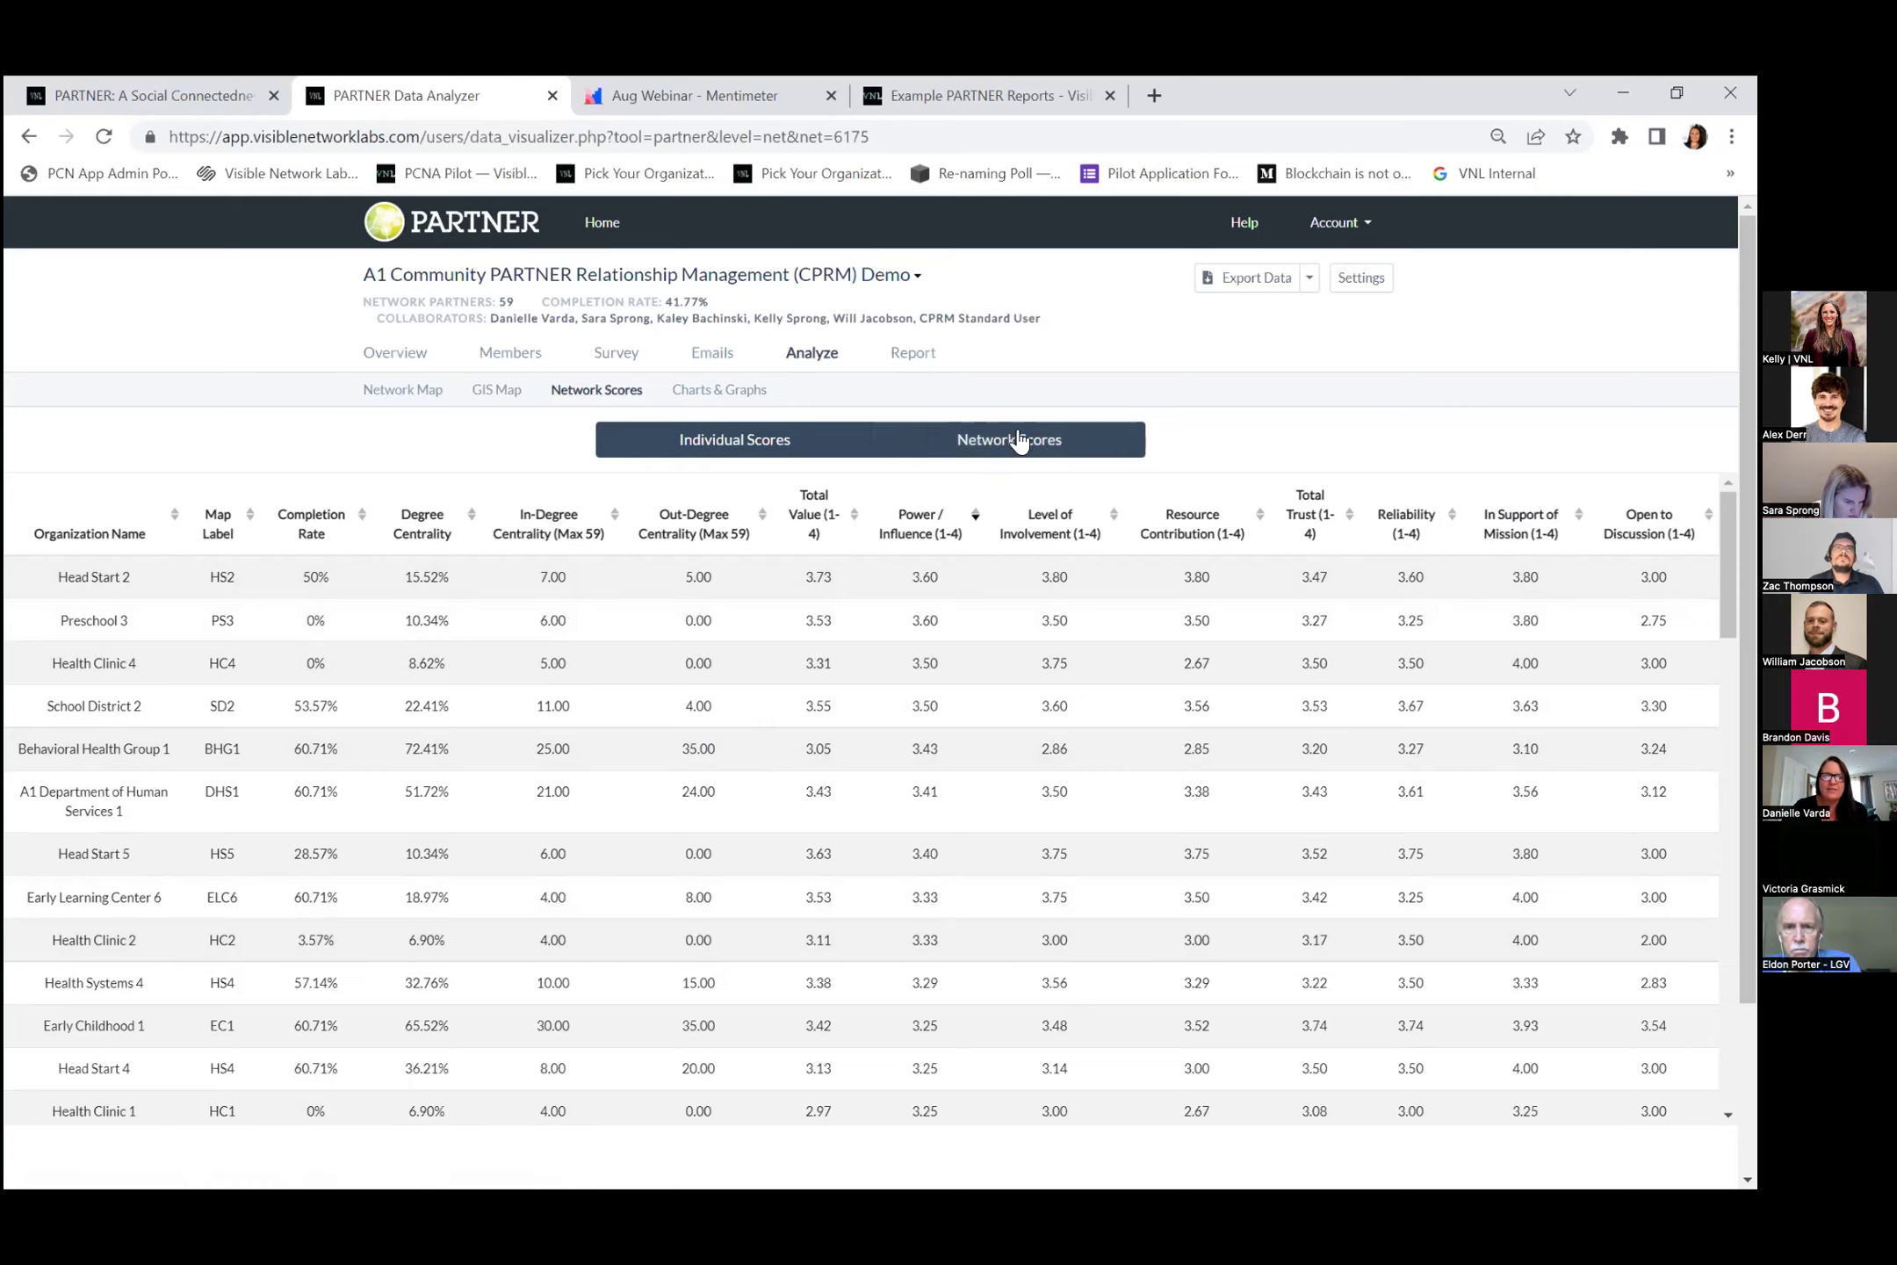
left_click(715, 397)
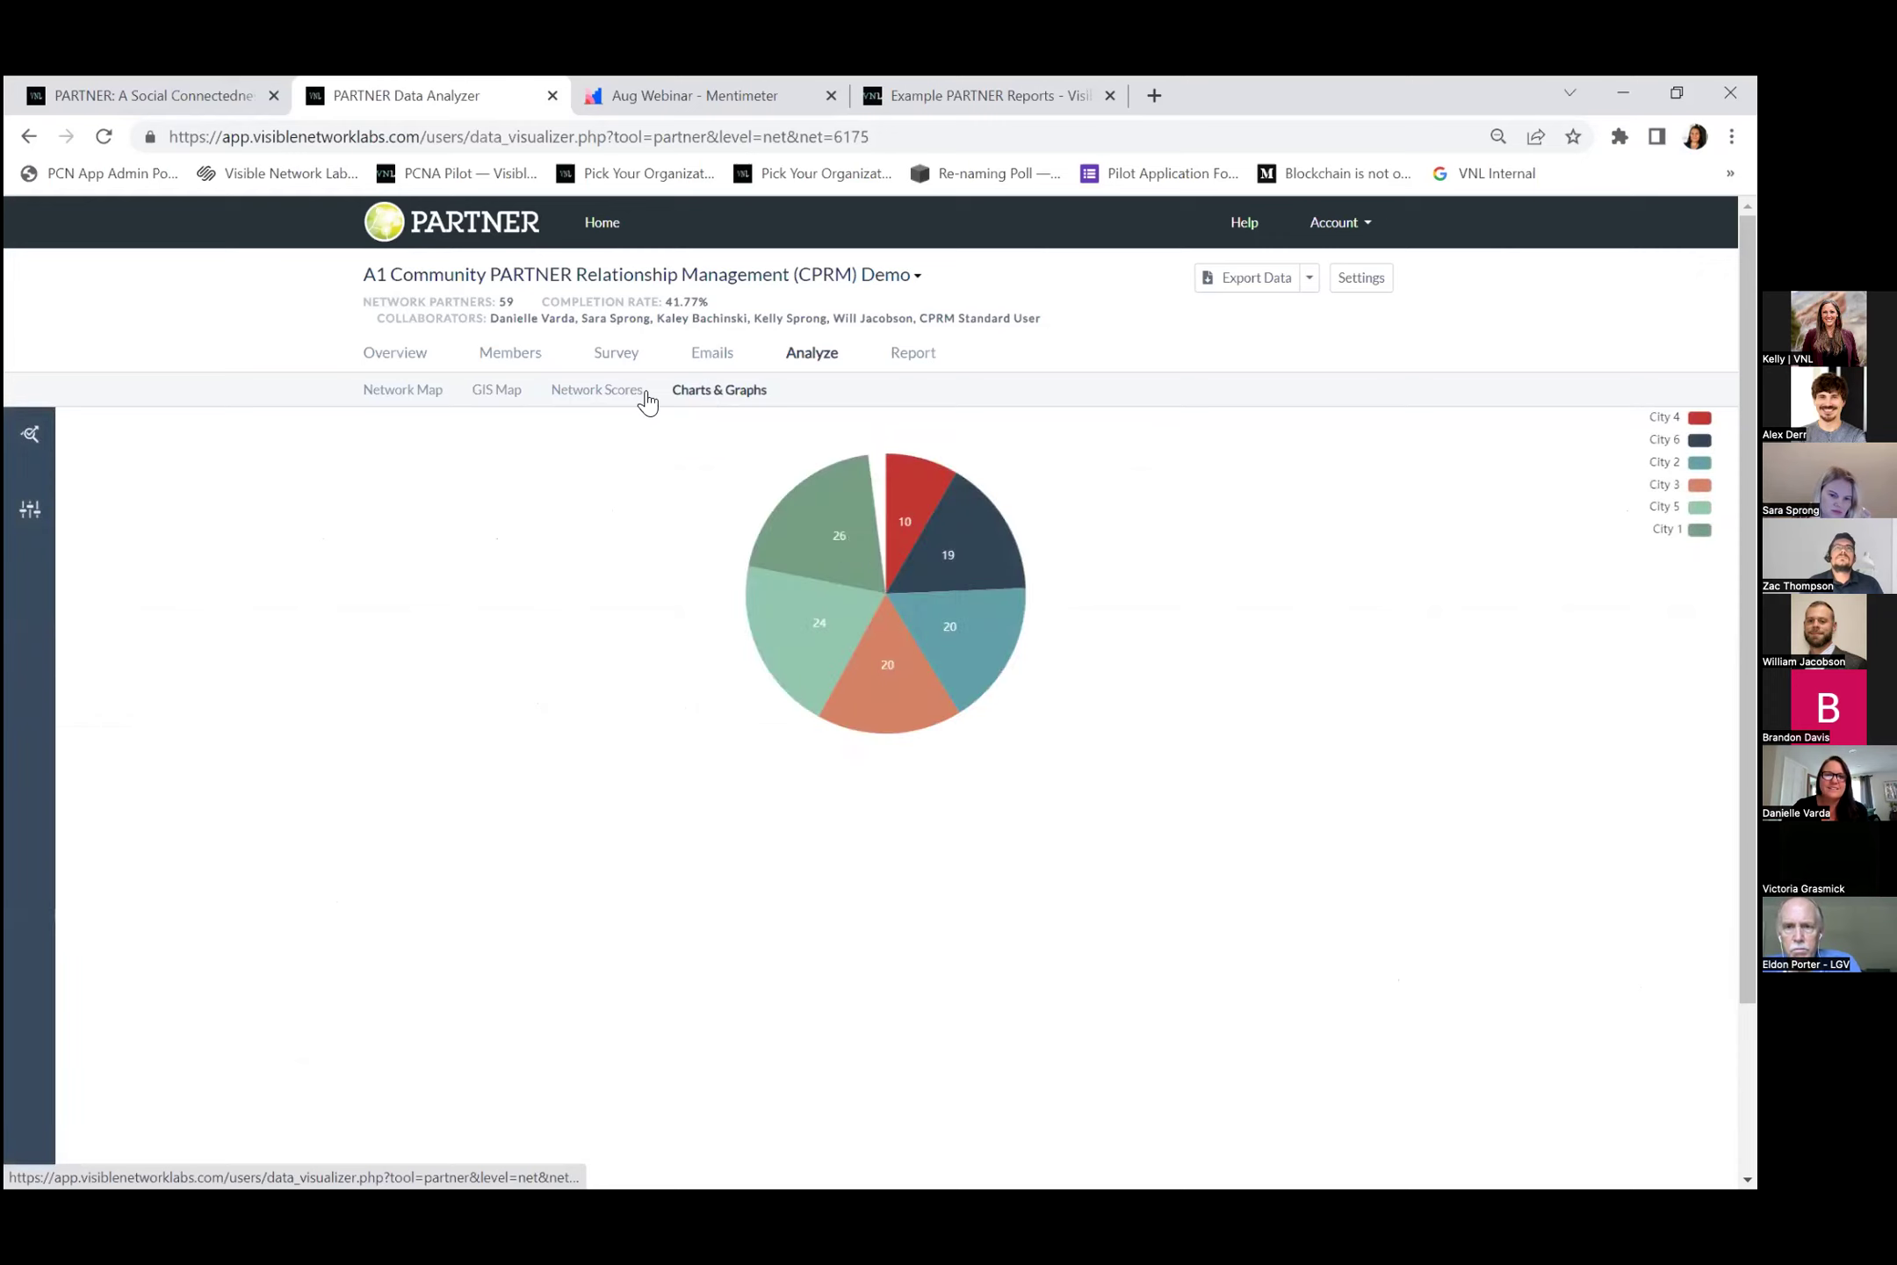
Chart Question 2's organization-role answers as a bar chart, then return to the Network Map.
left_click(32, 434)
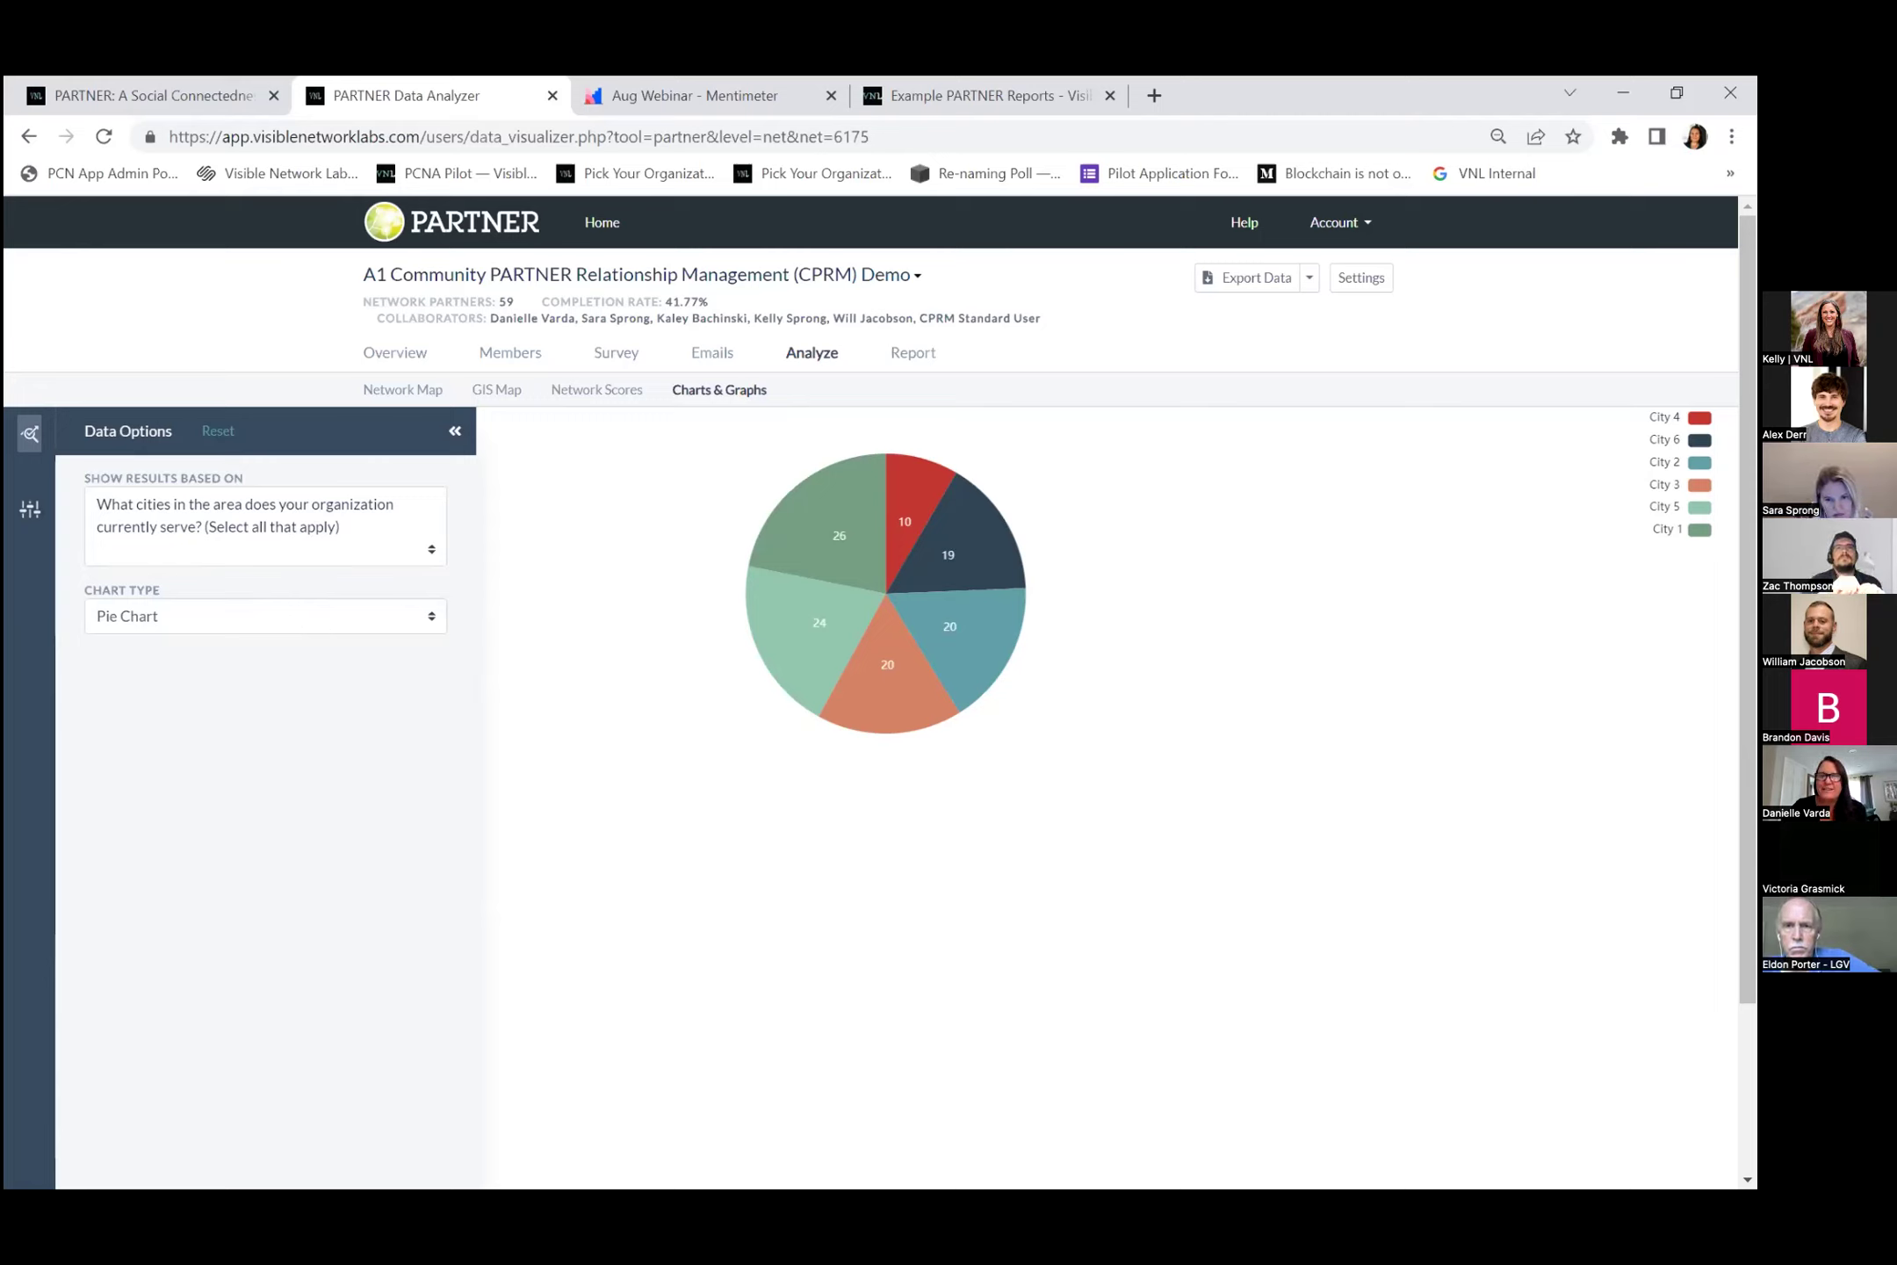
left_click(158, 521)
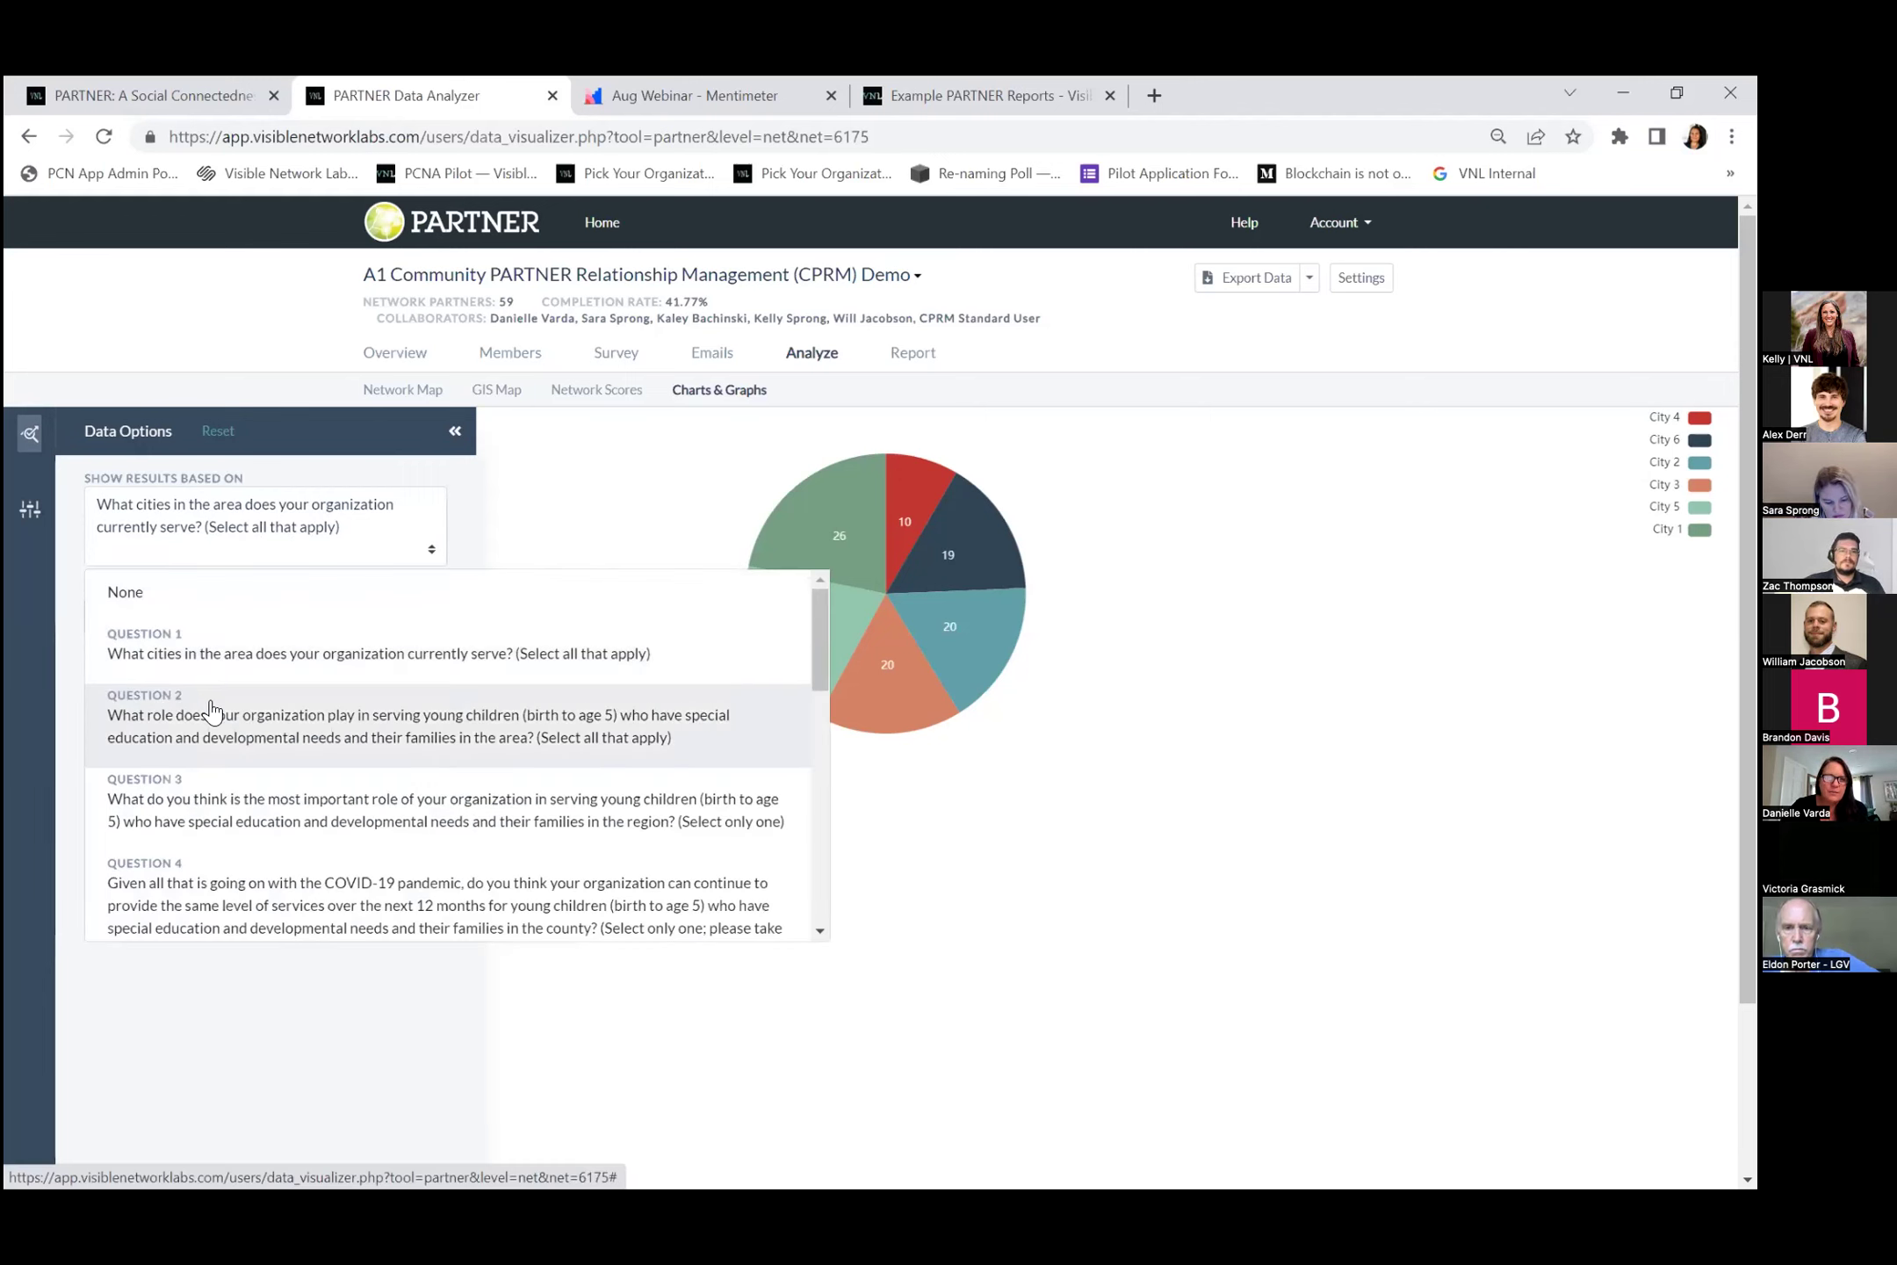
left_click(213, 735)
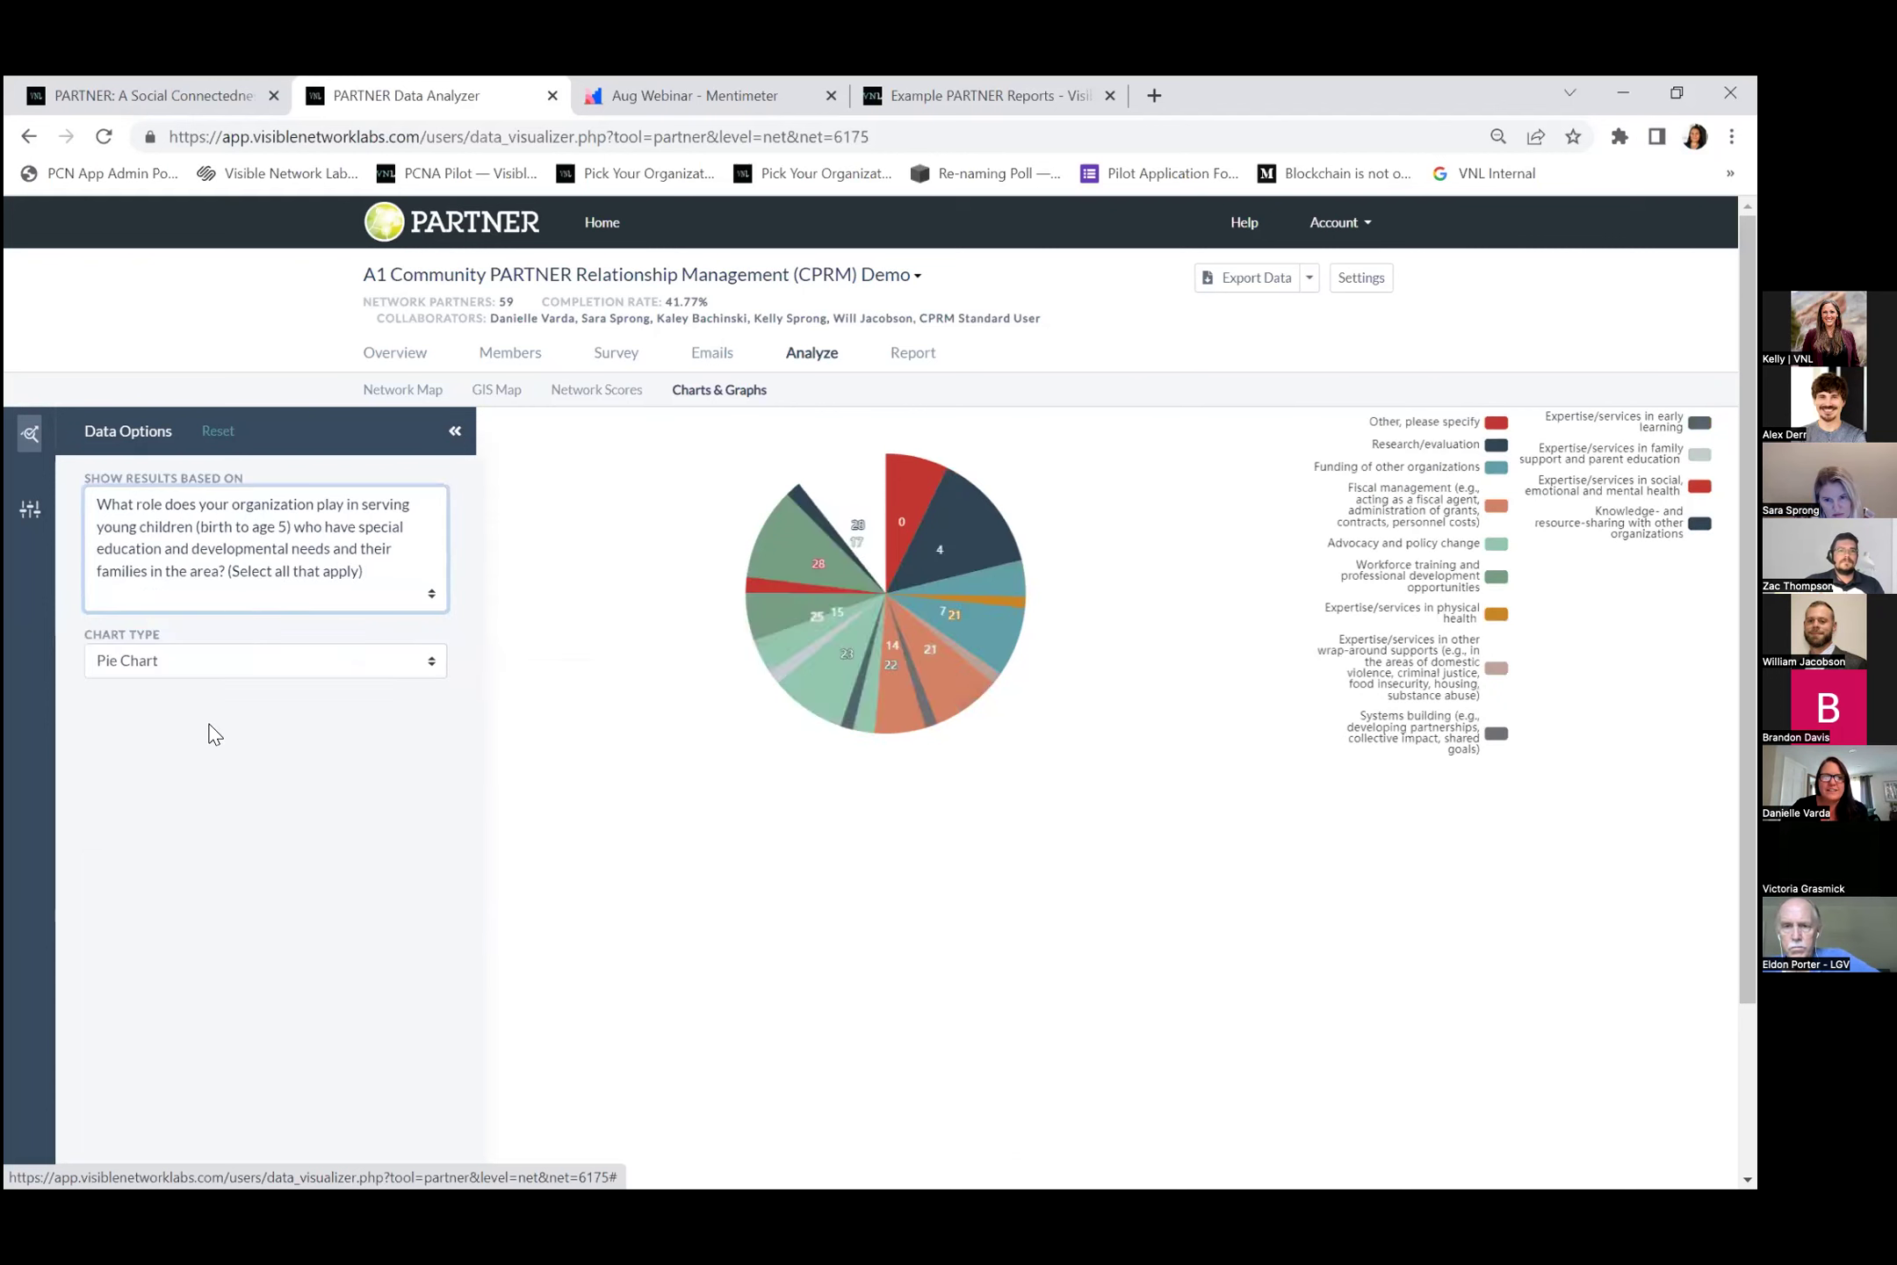
left_click(236, 669)
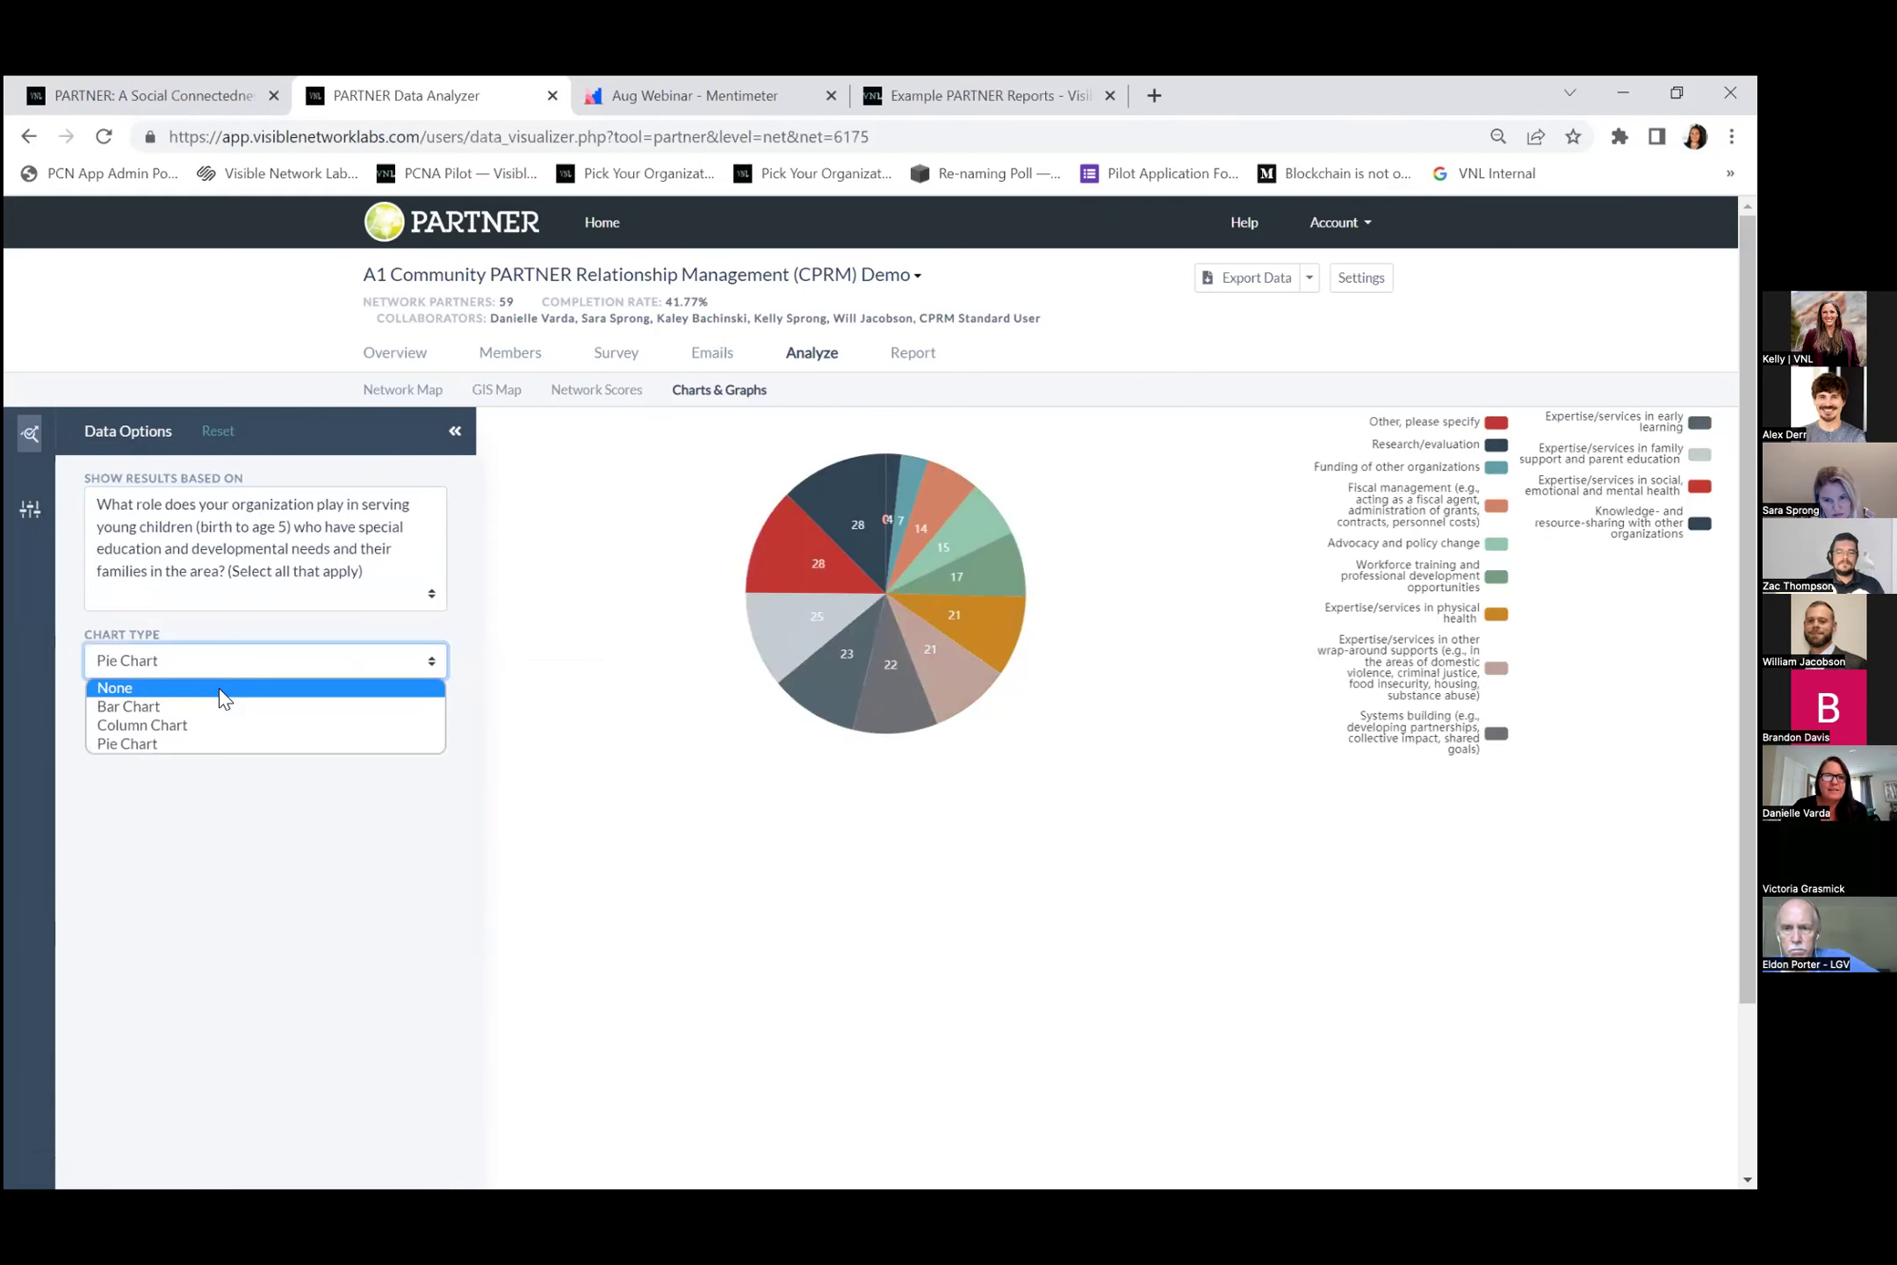
left_click(216, 707)
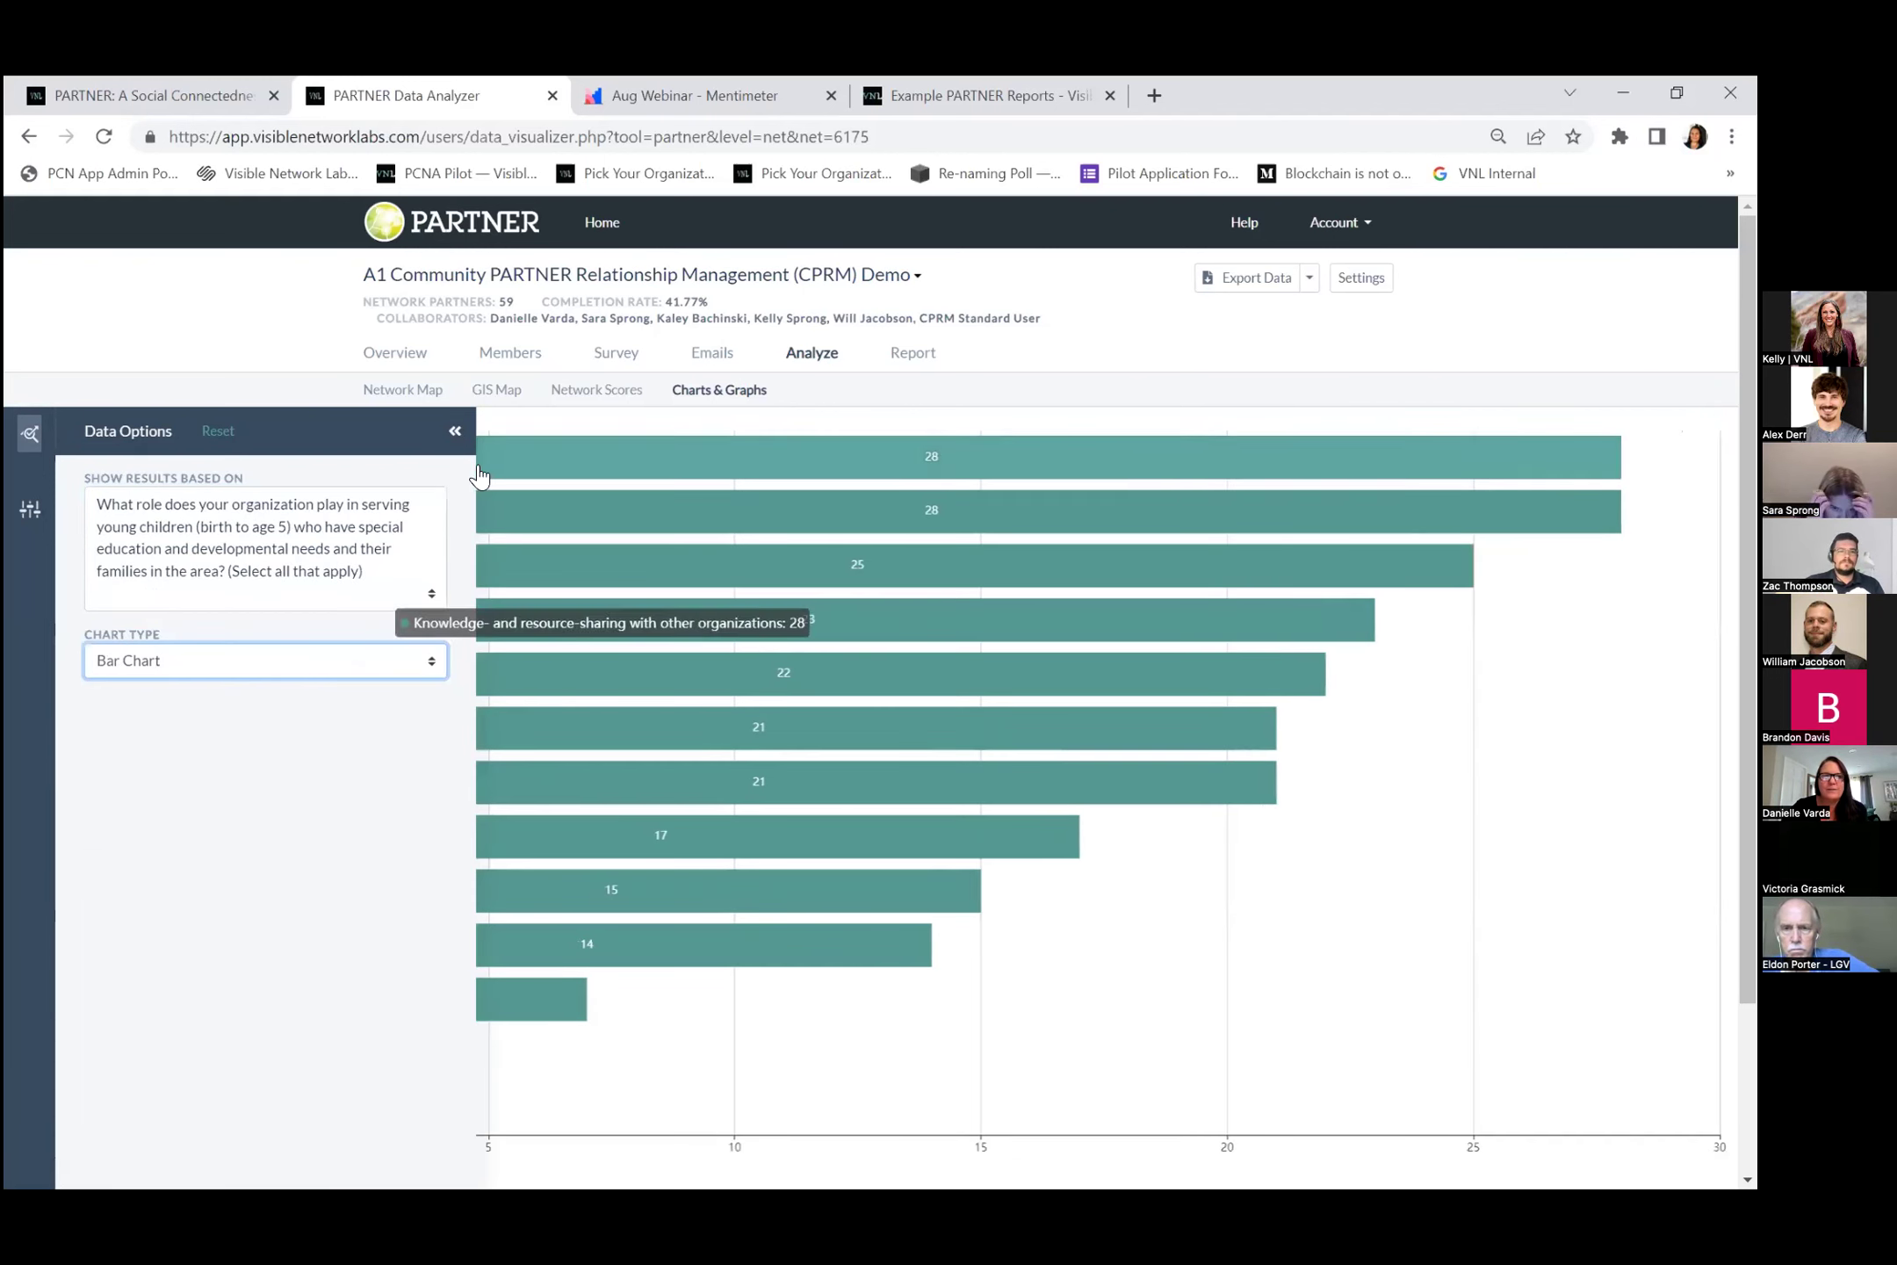
left_click(453, 430)
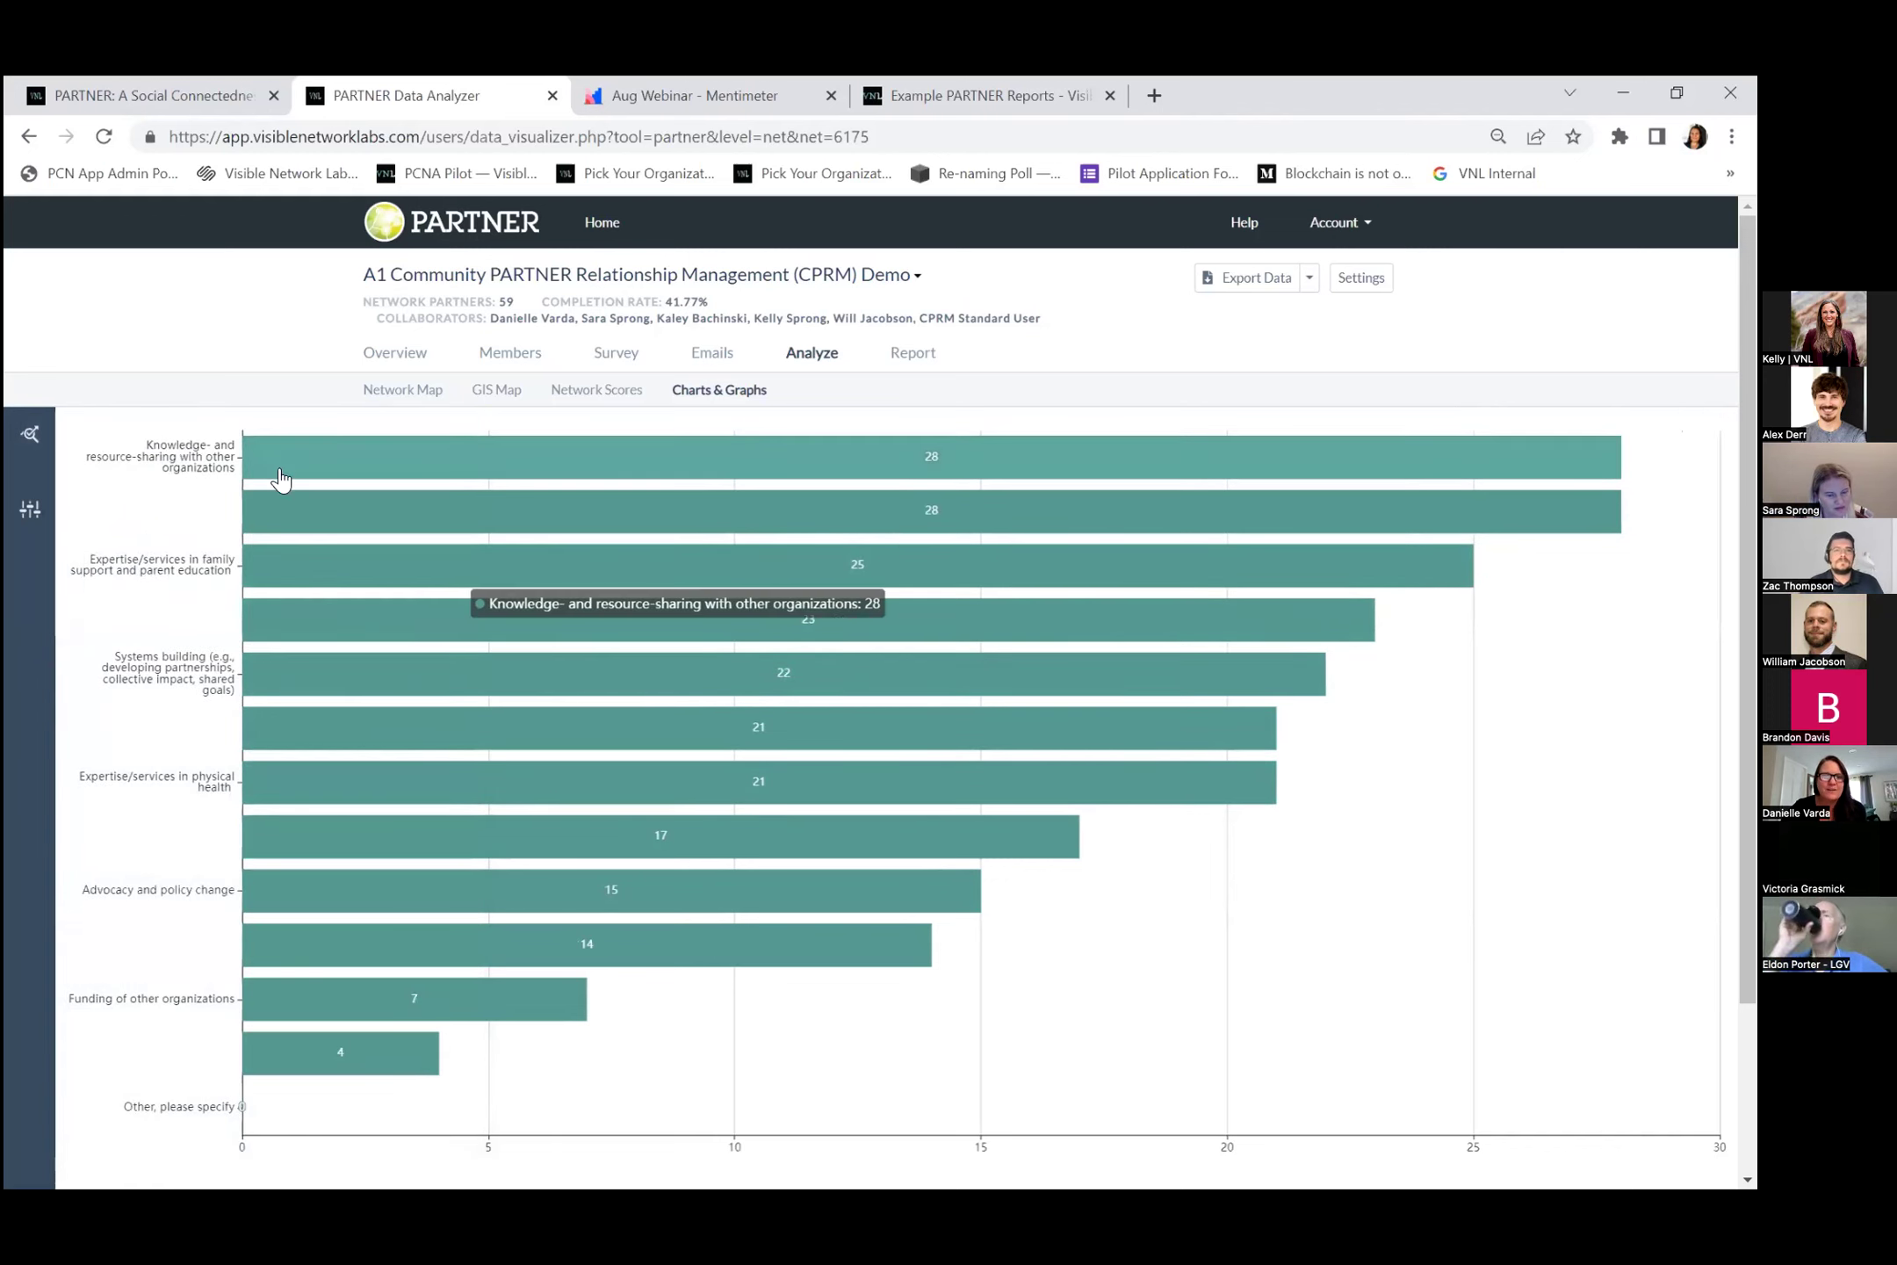
left_click(29, 439)
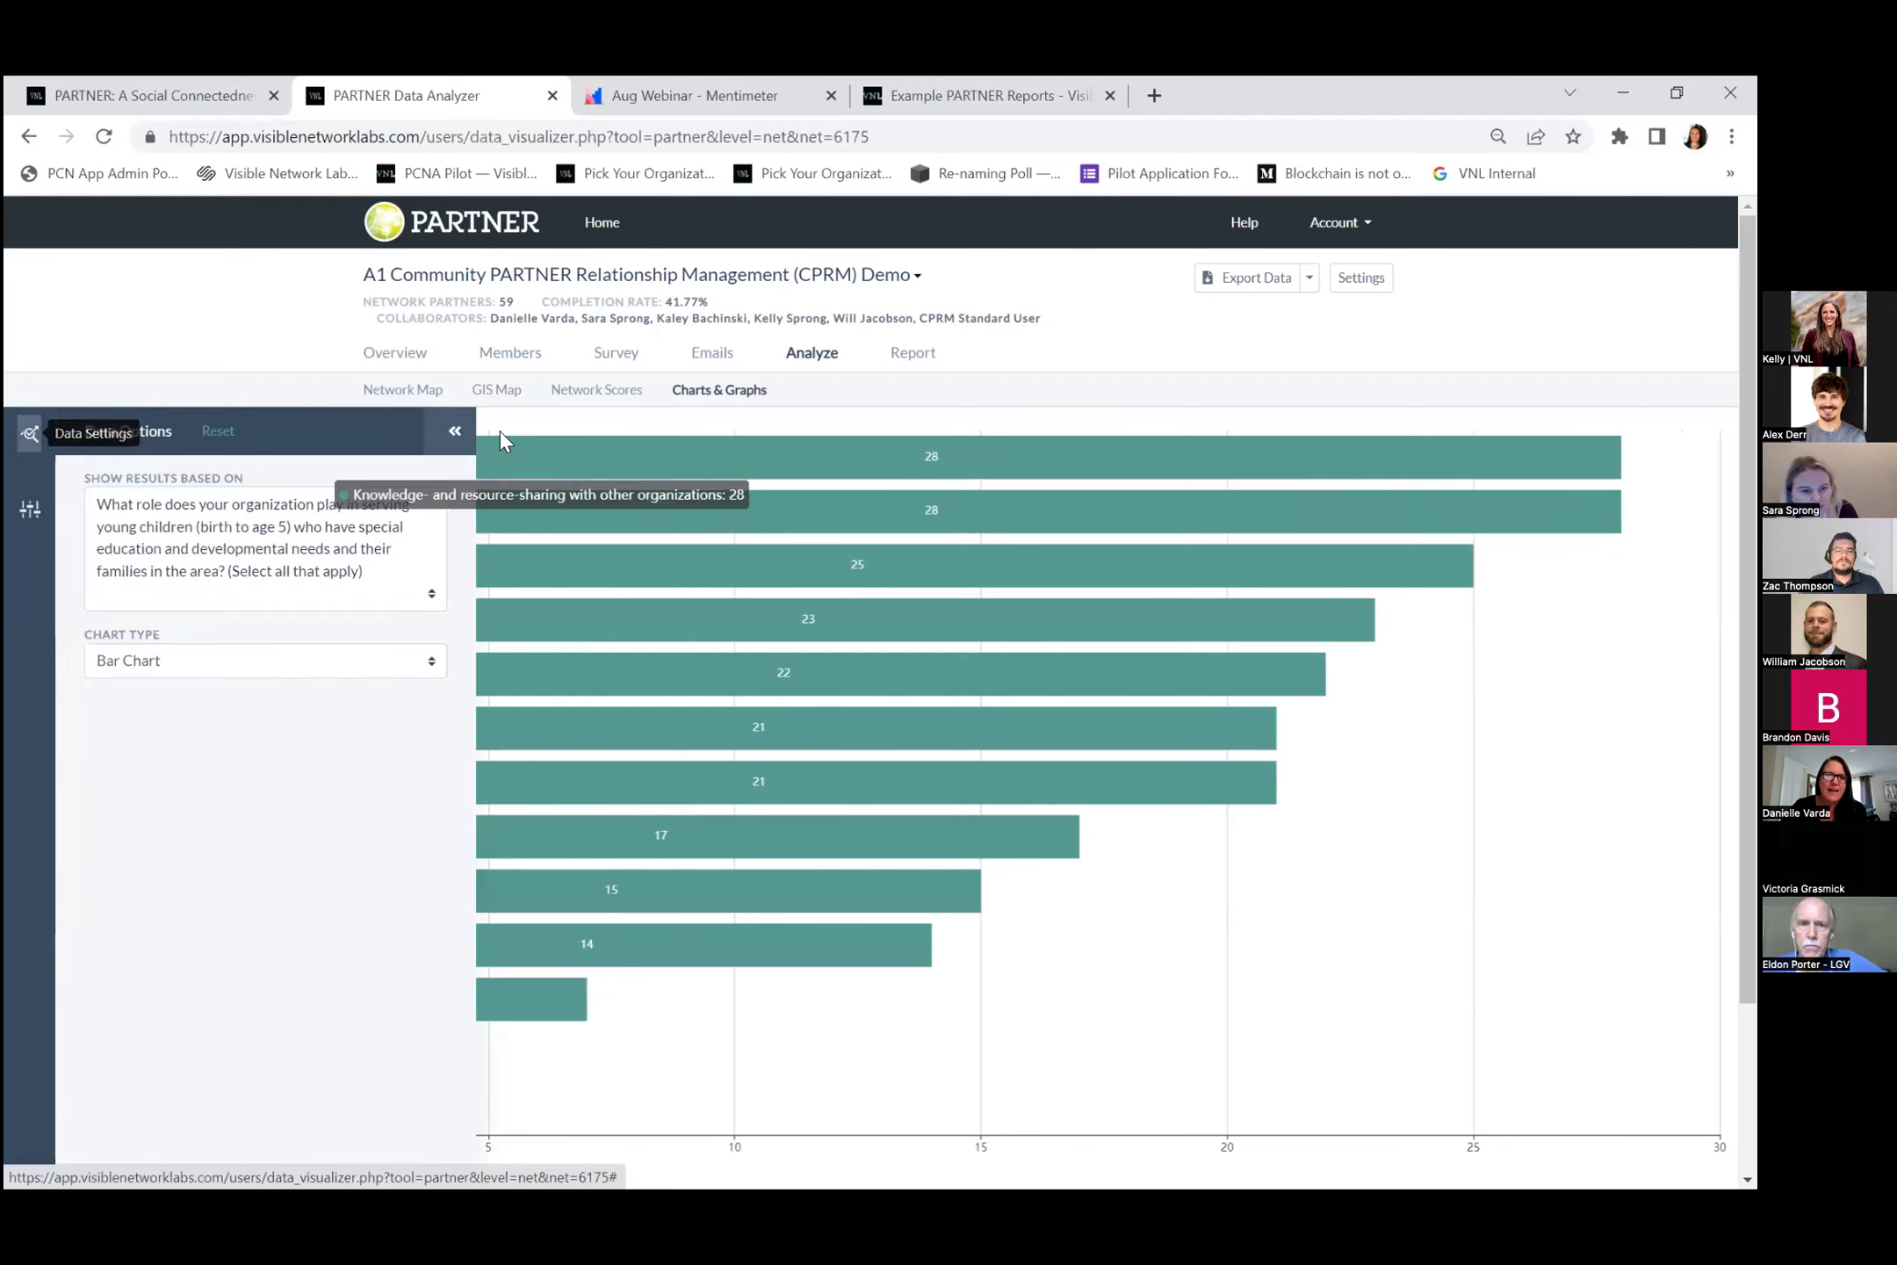
left_click(426, 402)
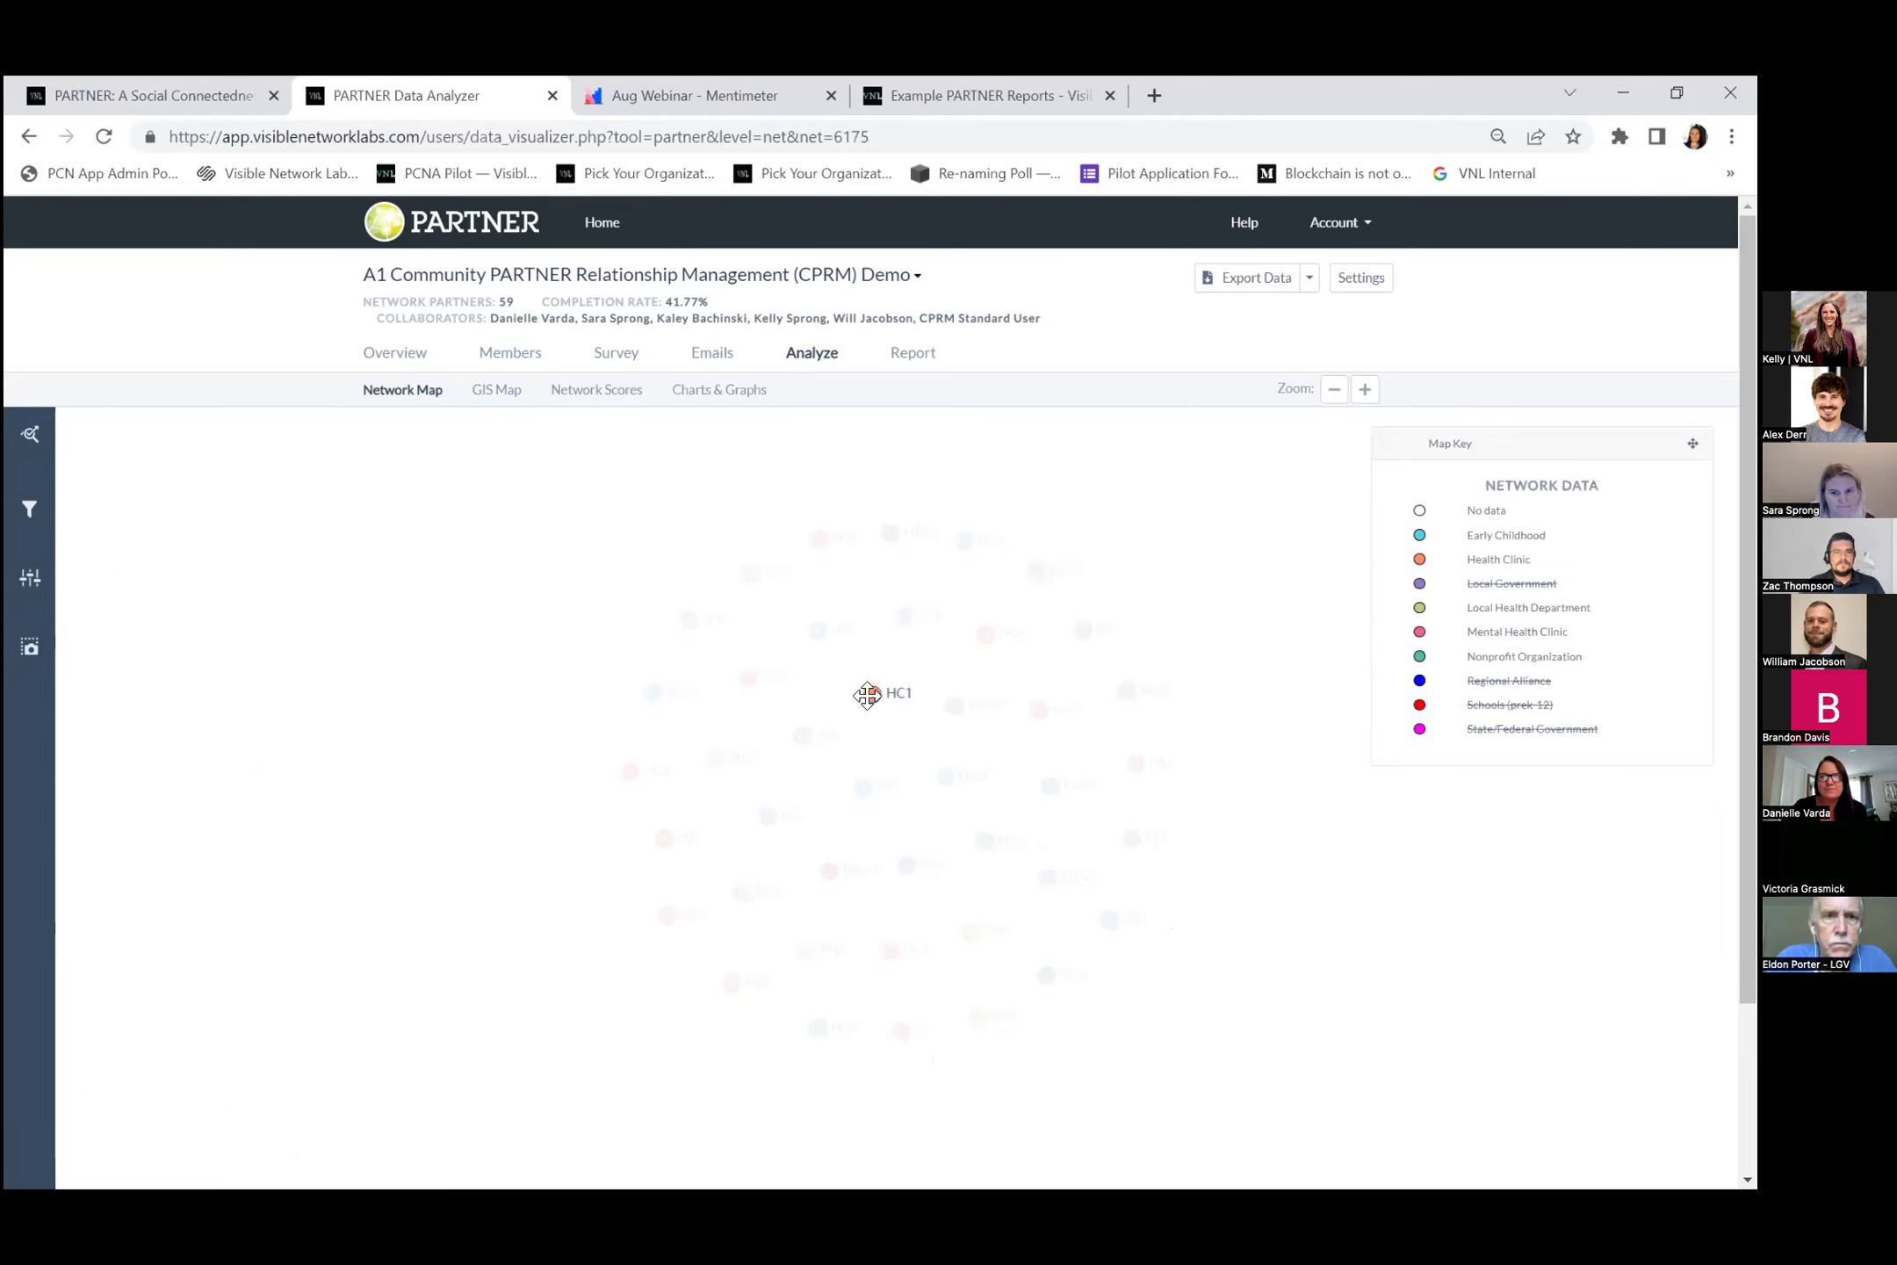
Open Health Clinic 1's member profile from the HC1 node.
left_click(873, 692)
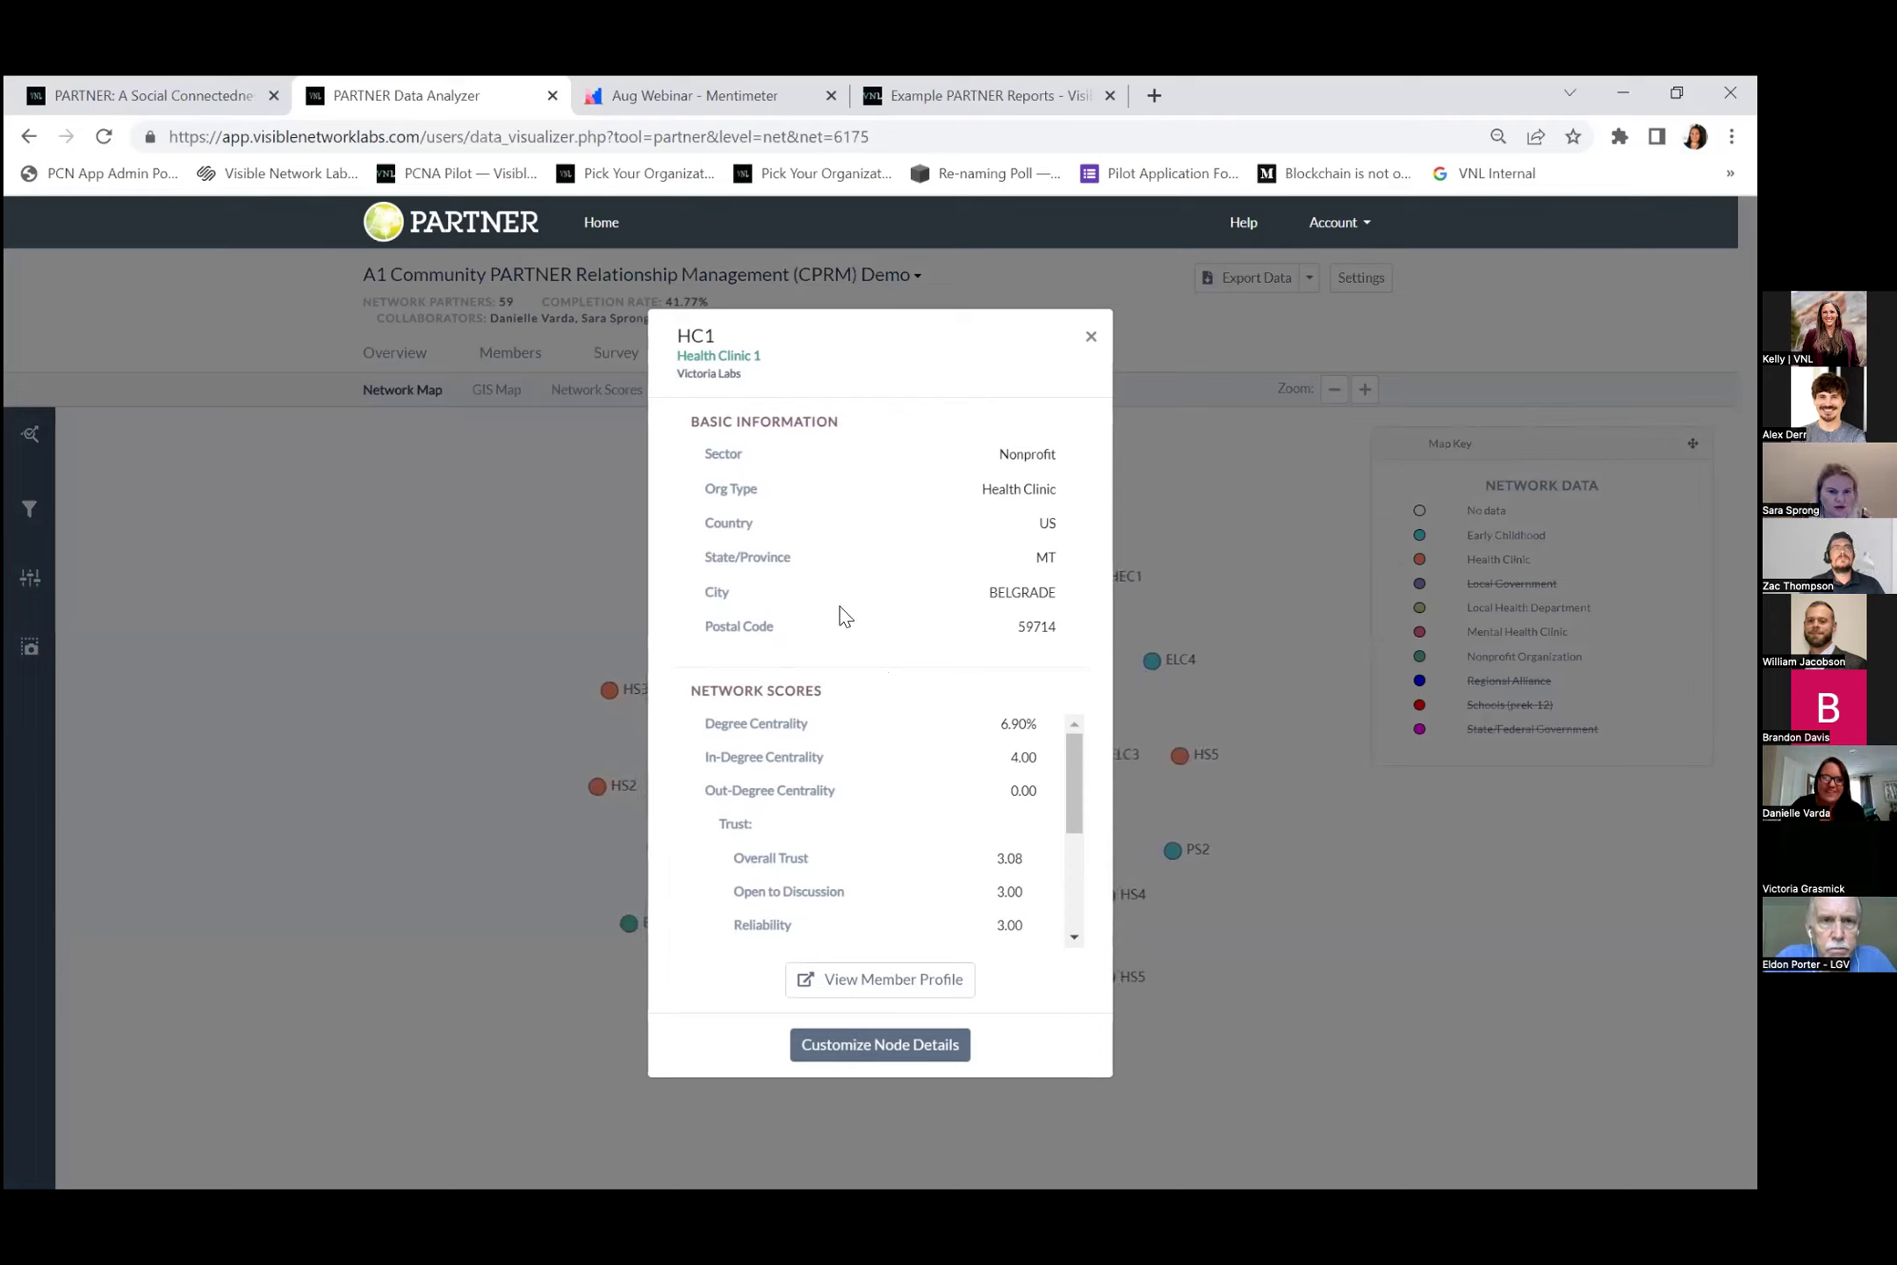
left_click(873, 989)
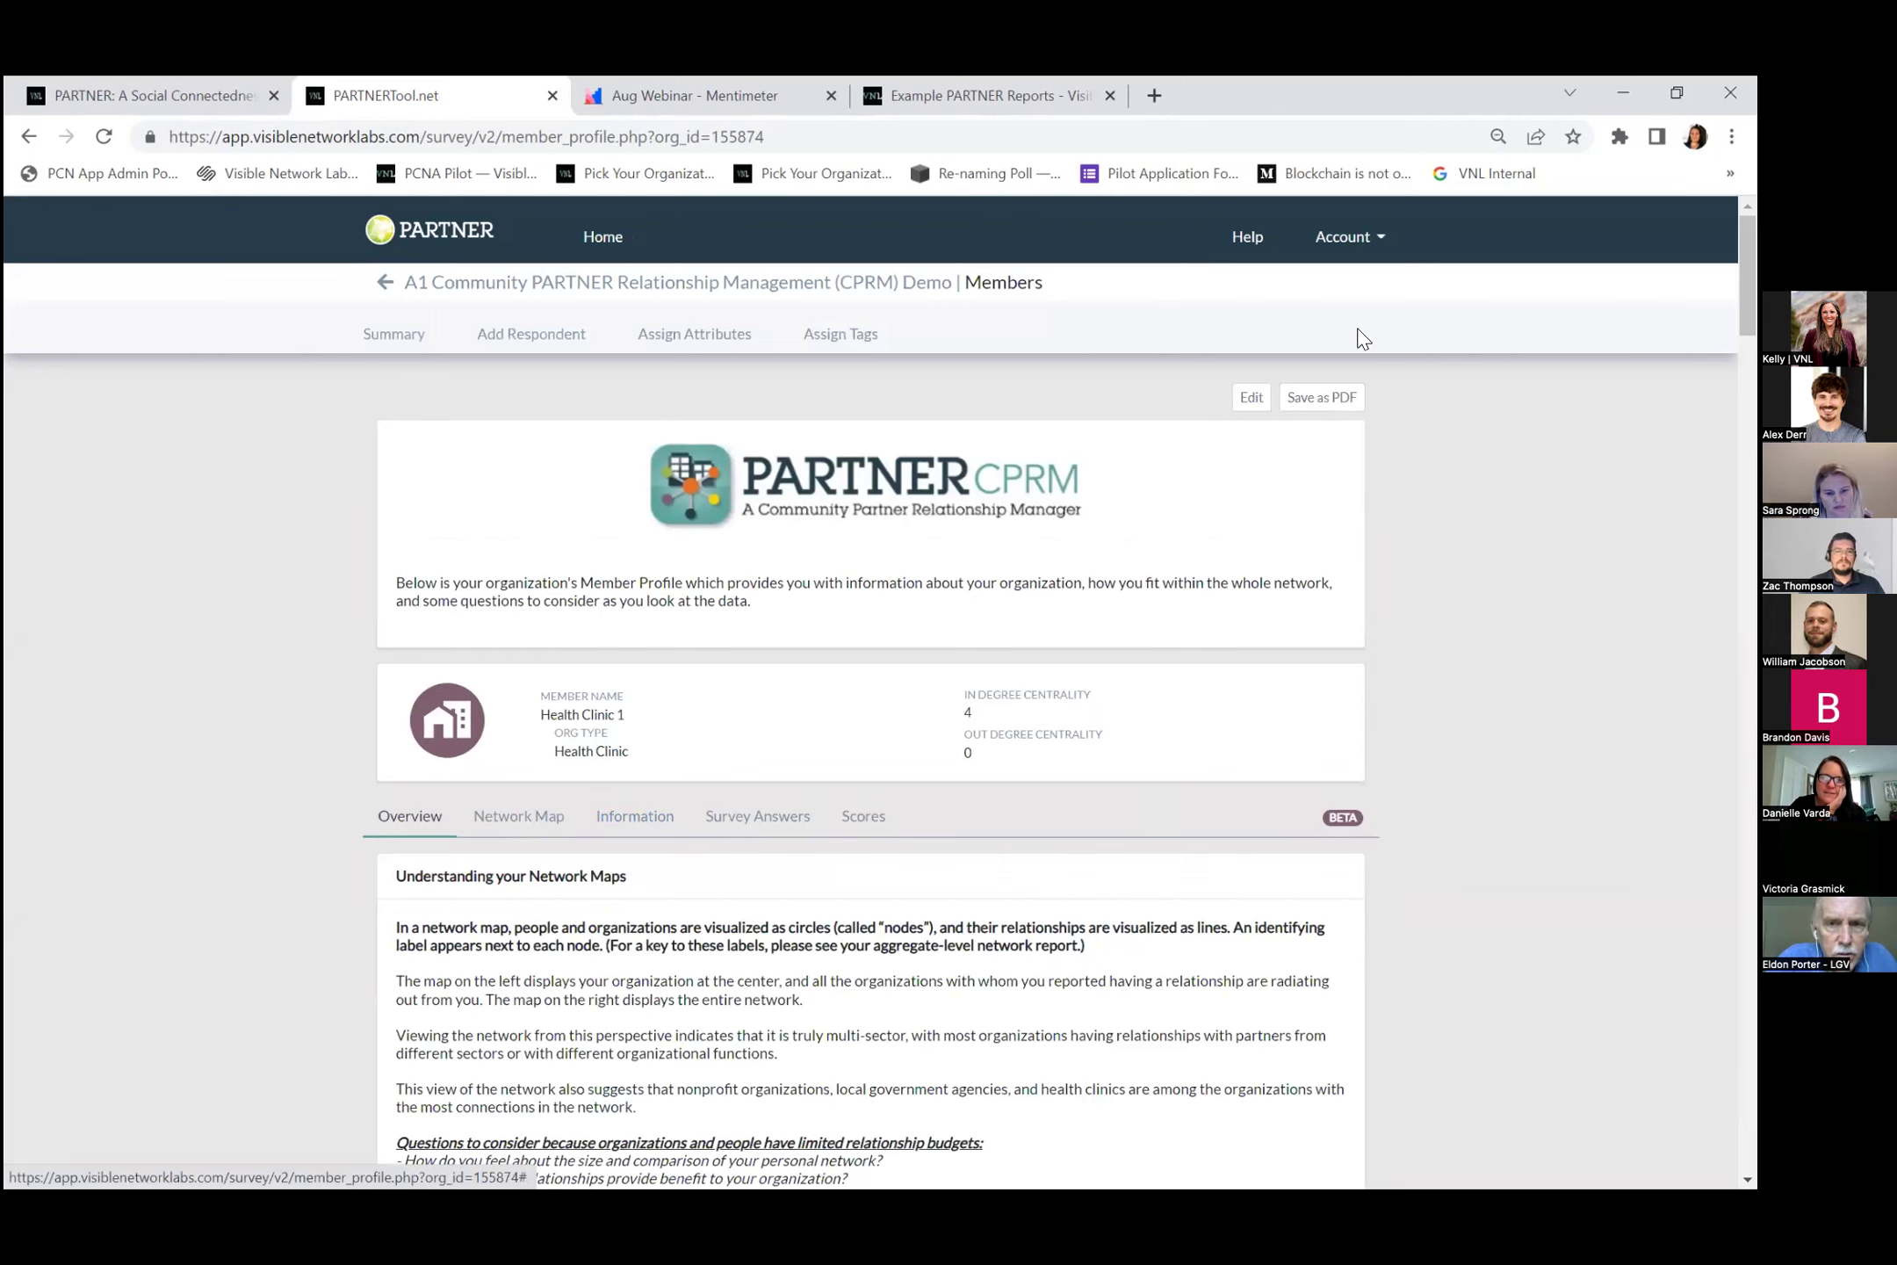
Scroll through Health Clinic 1's profile and connection maps, then go back to the network map.
scroll(436, 580, "down", 3)
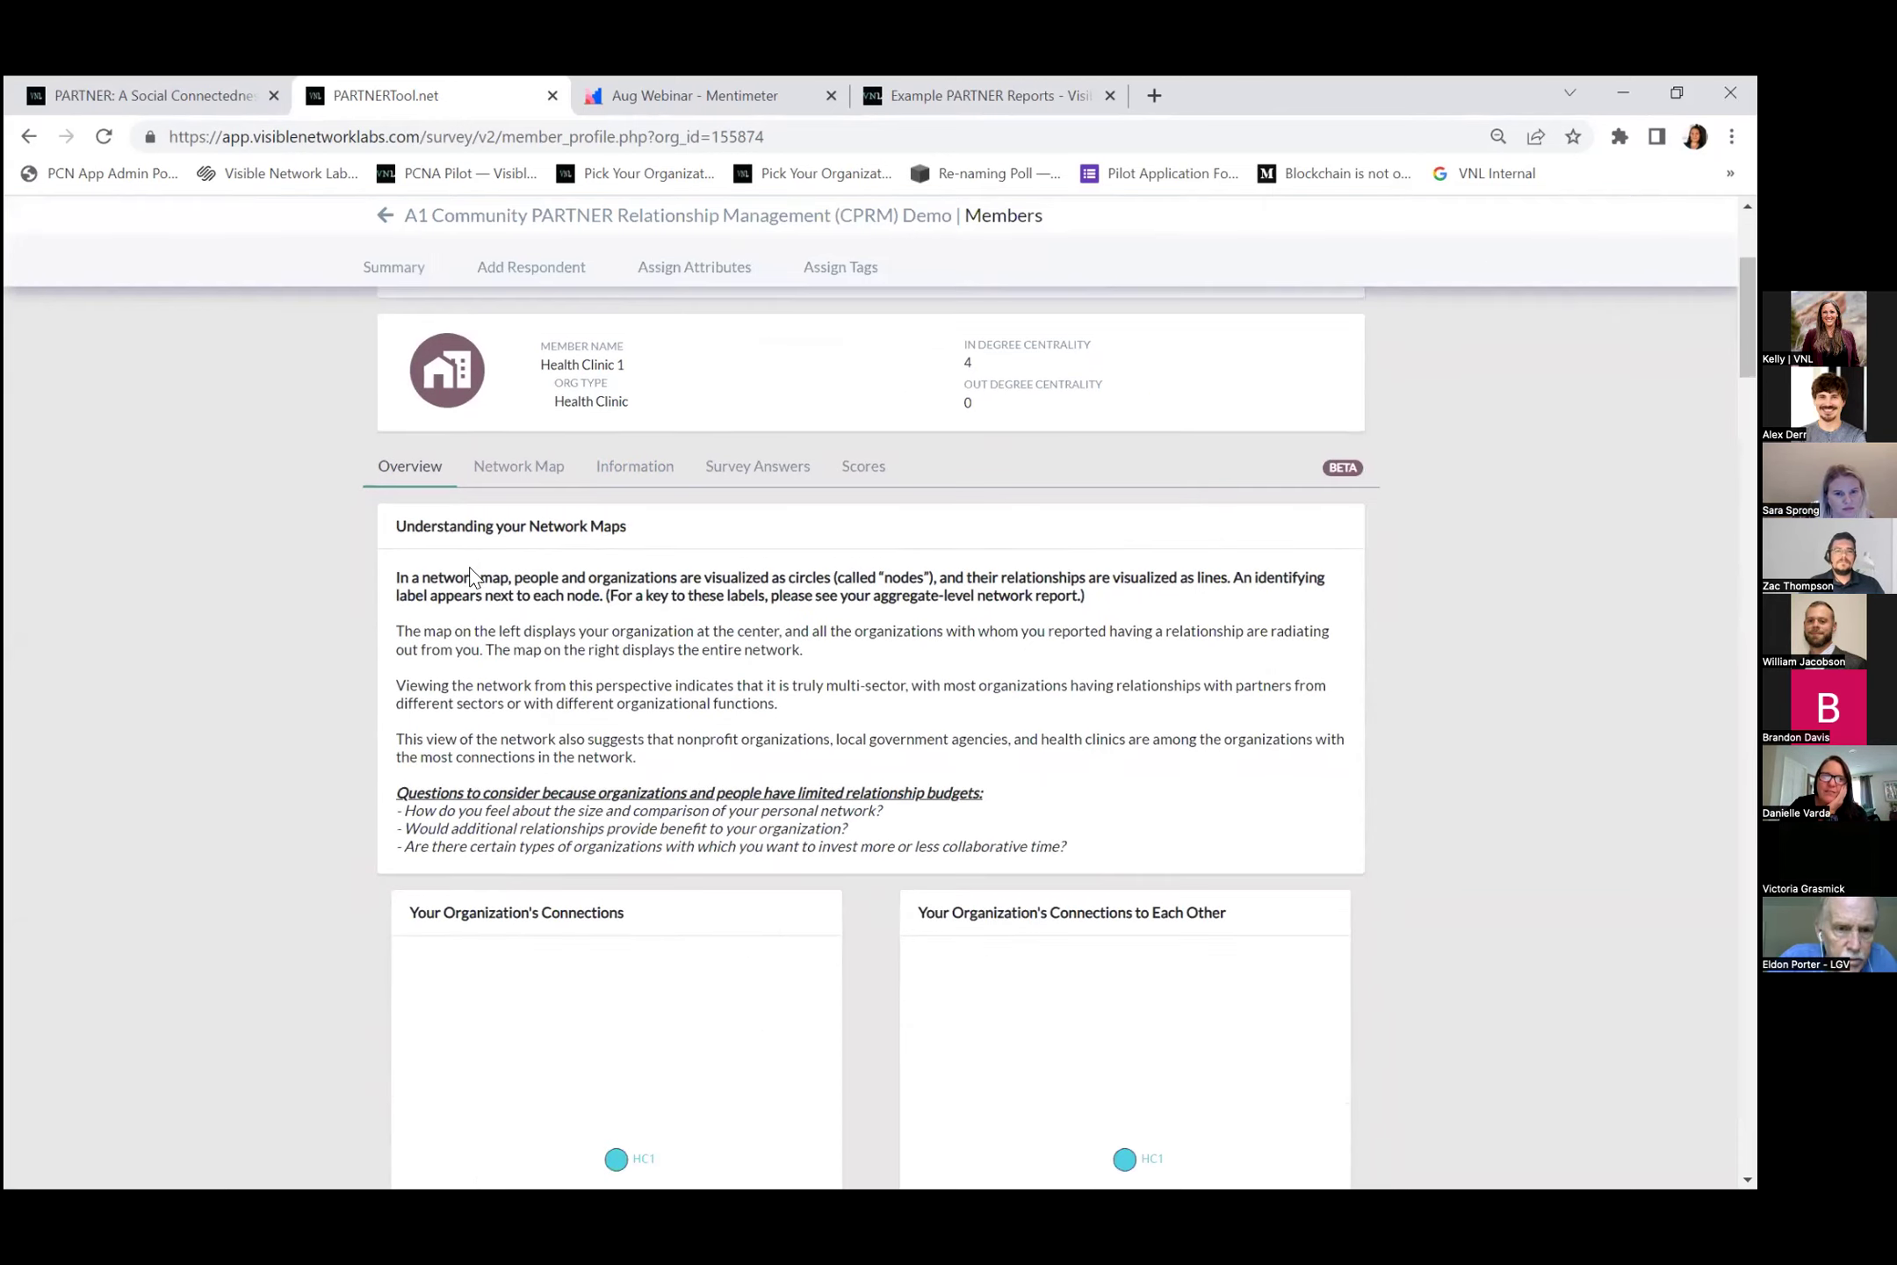
scroll(472, 578, "down", 4)
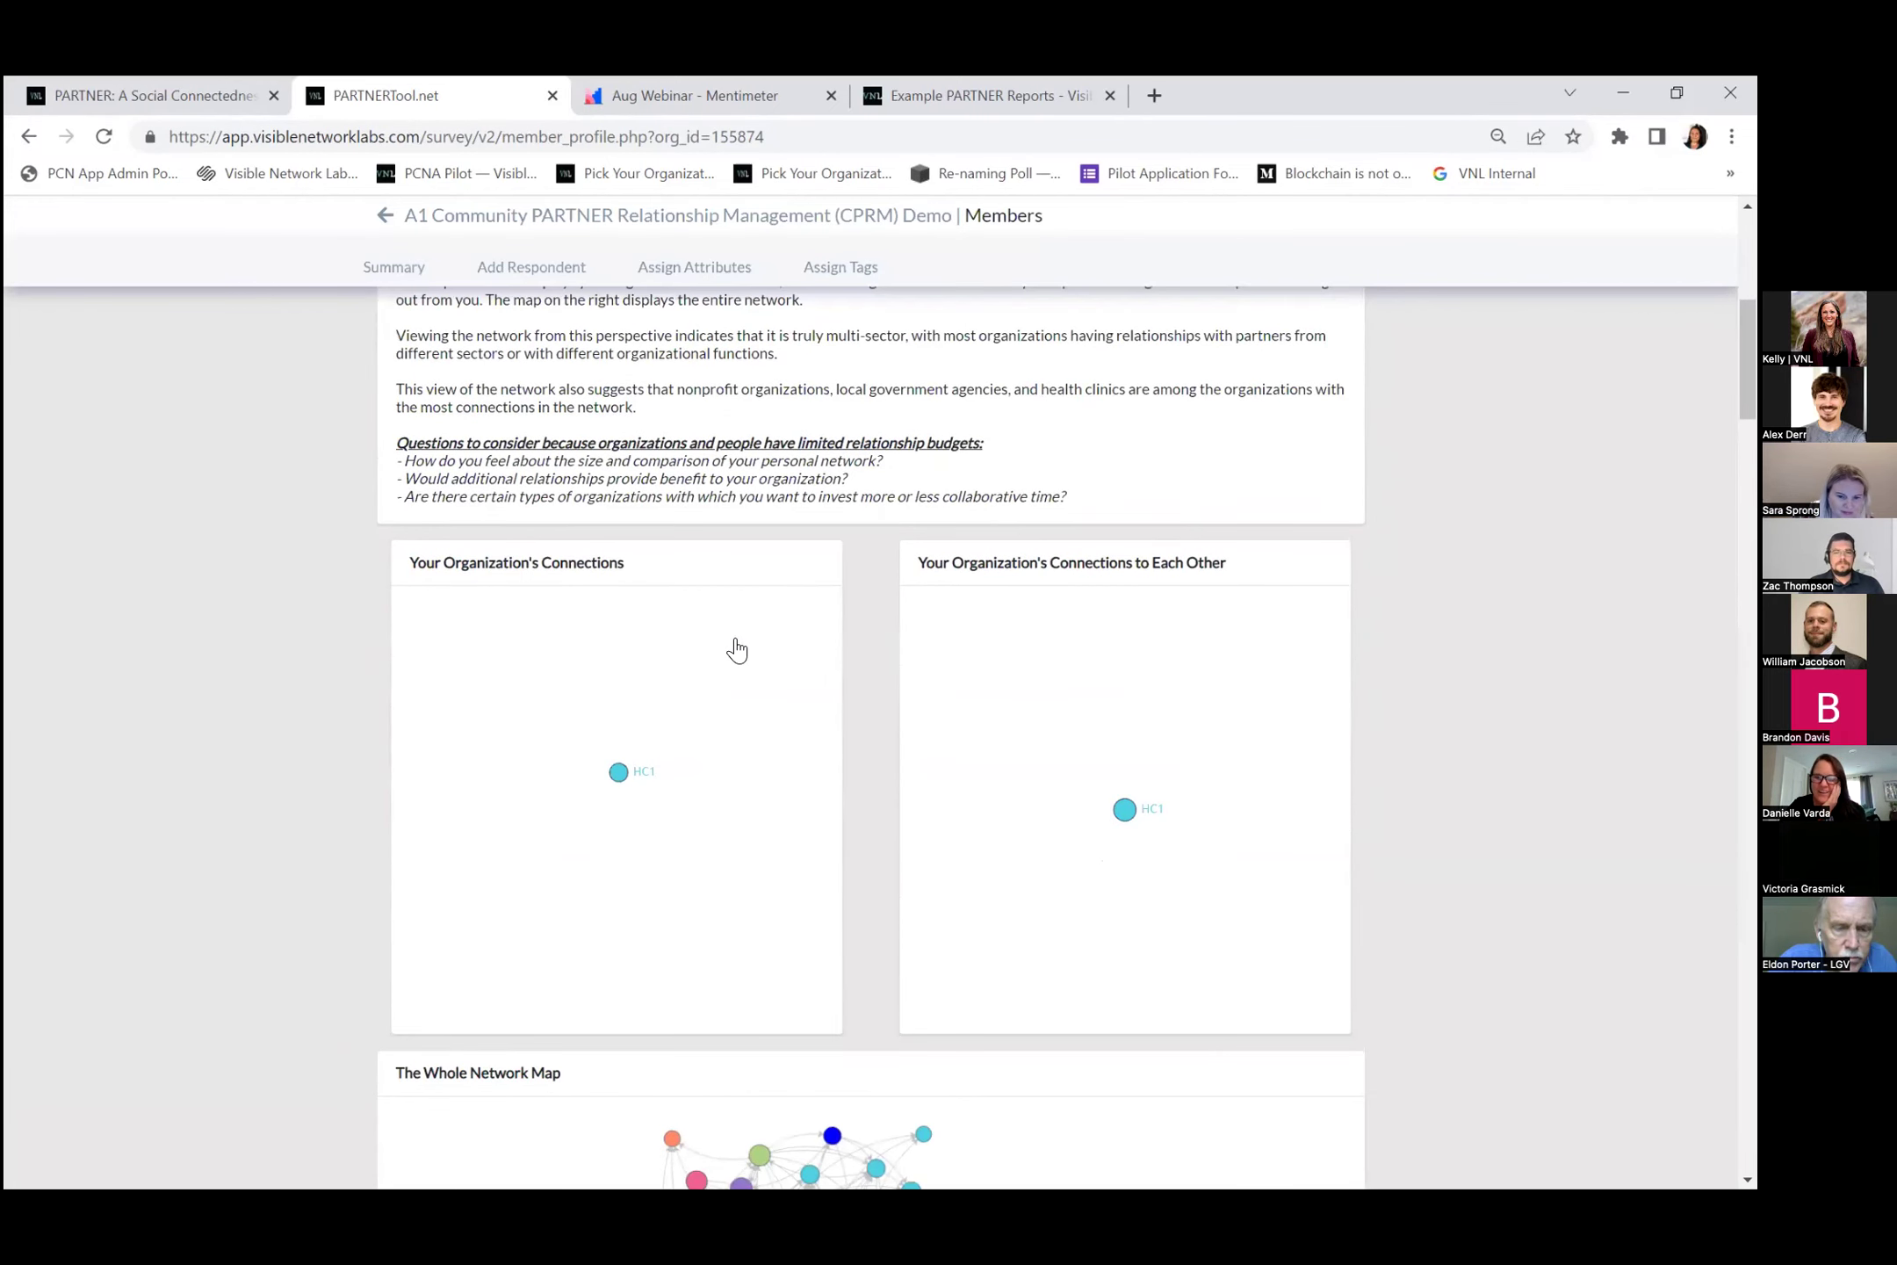
scroll(736, 650, "up", 4)
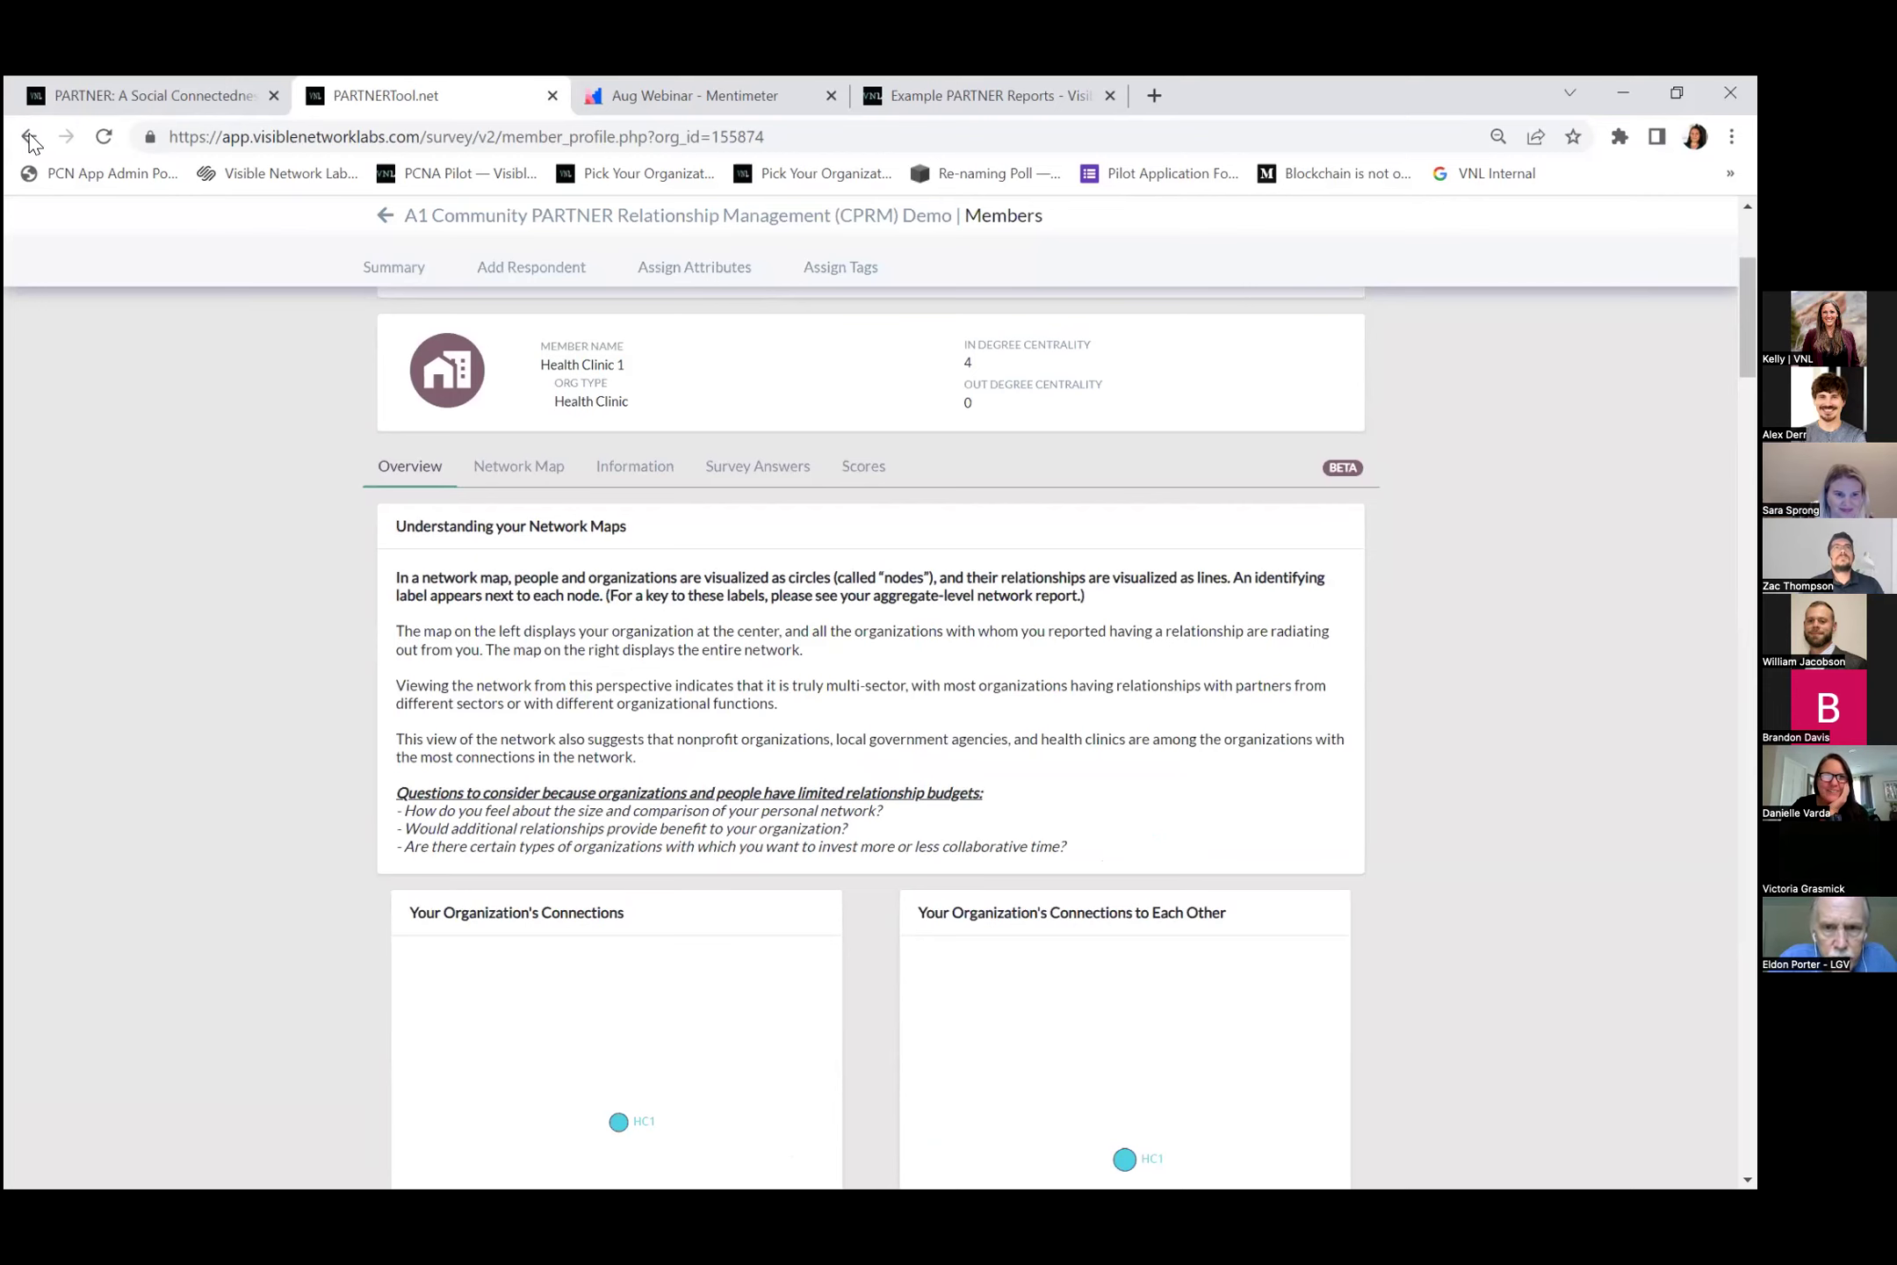
left_click(29, 137)
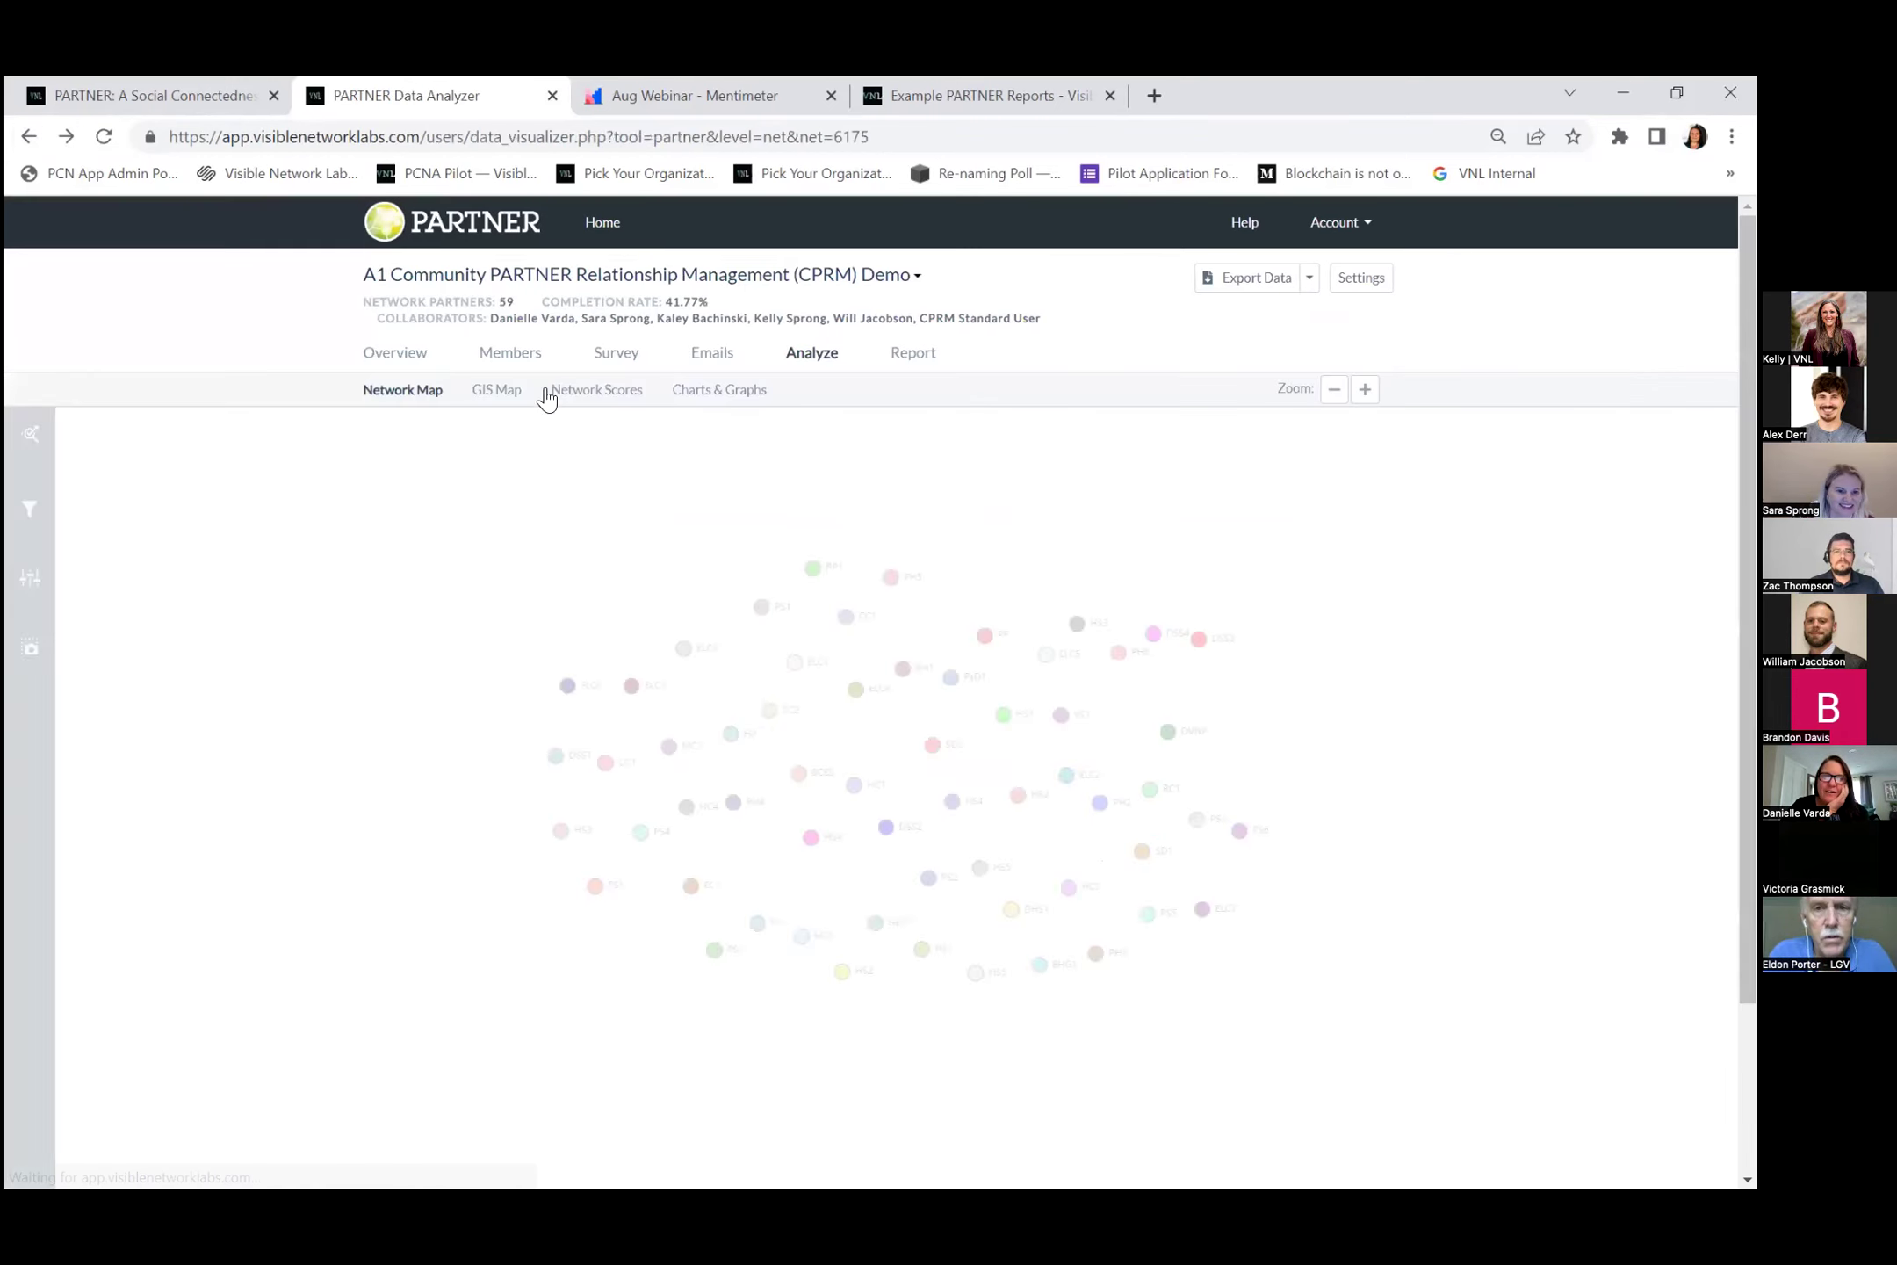
Show Client assessments ties on the network map and open Health Systems 1's member profile.
left_click(42, 437)
left_click(184, 694)
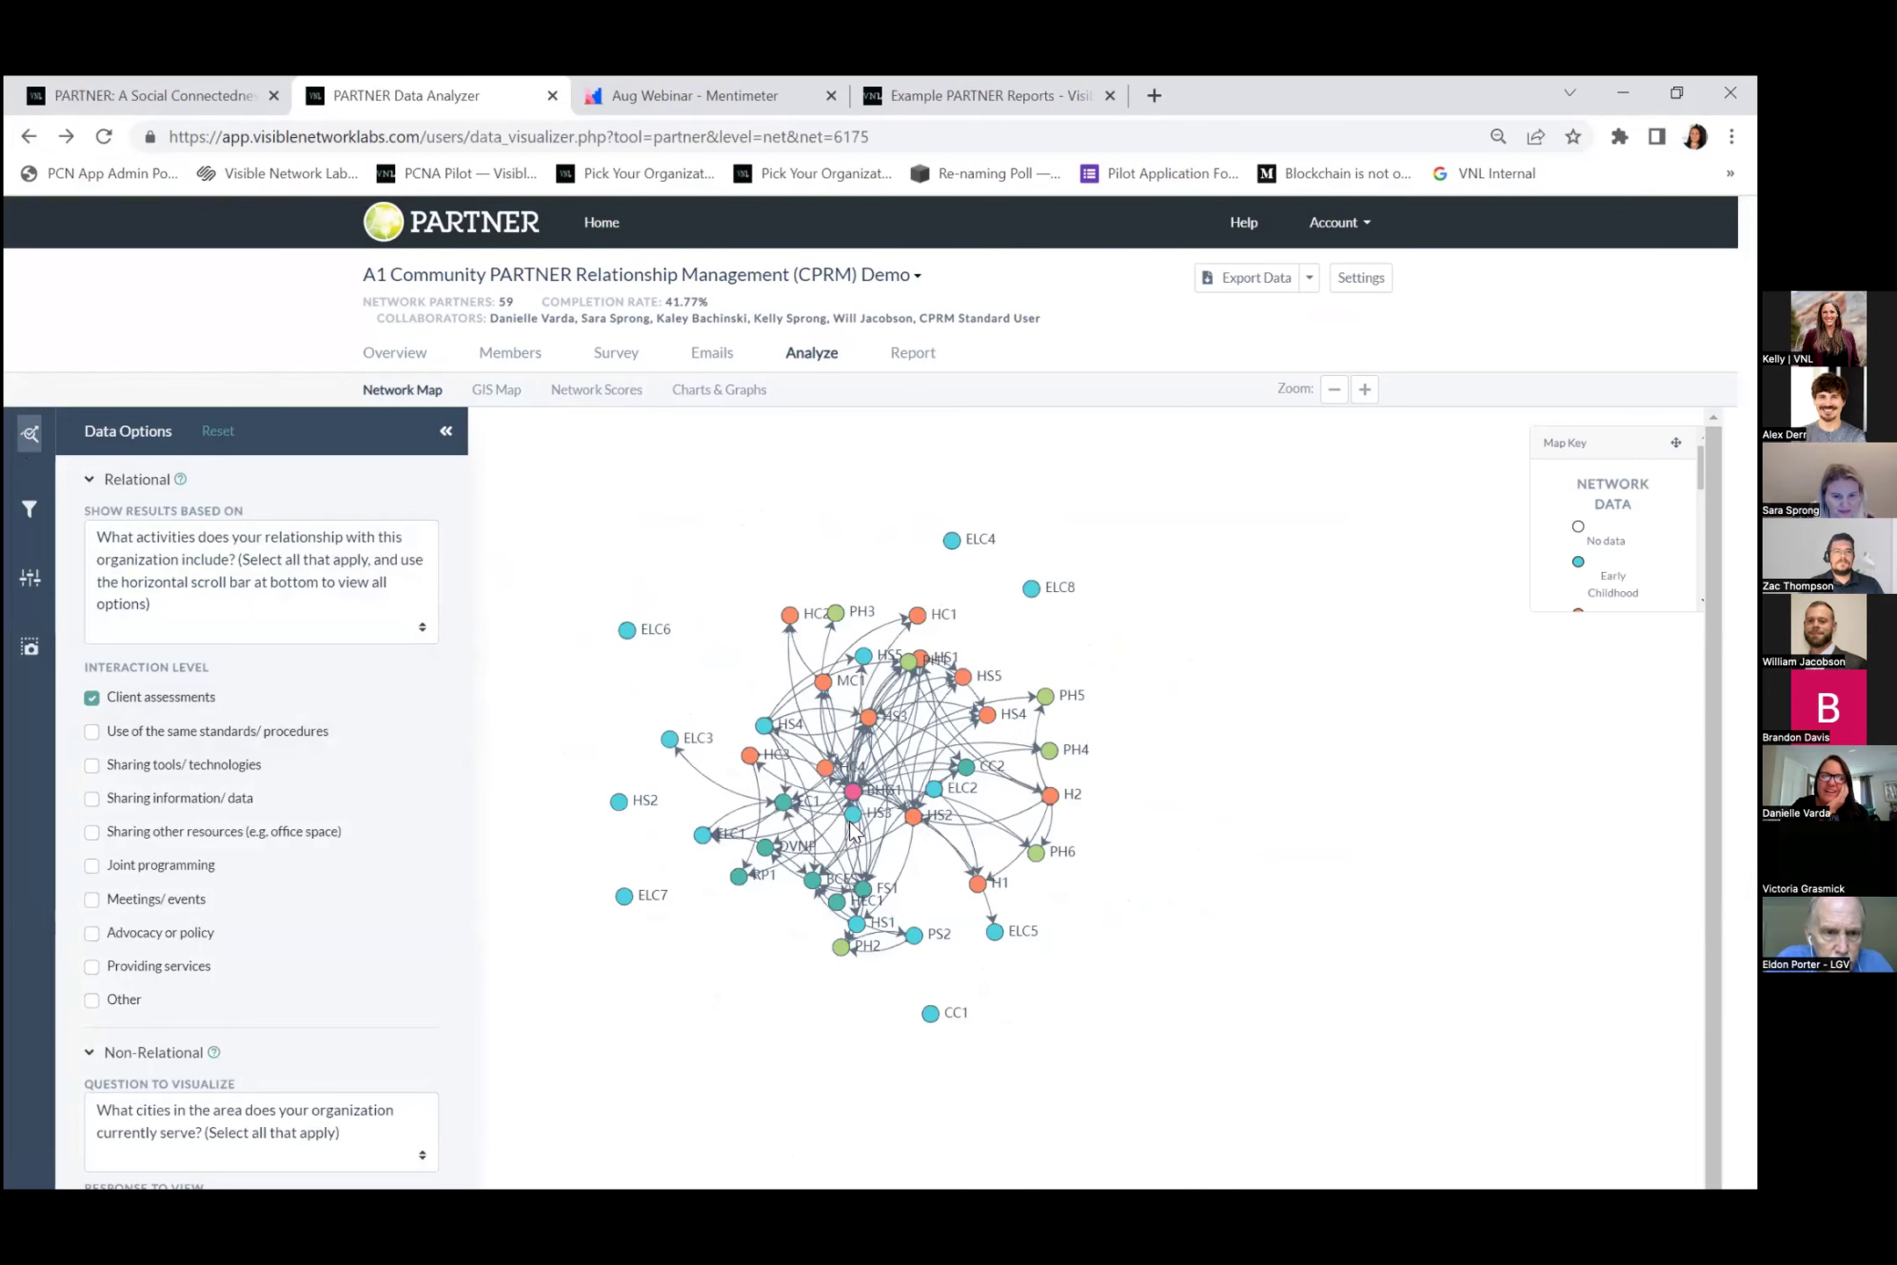
left_click(849, 821)
left_click(909, 979)
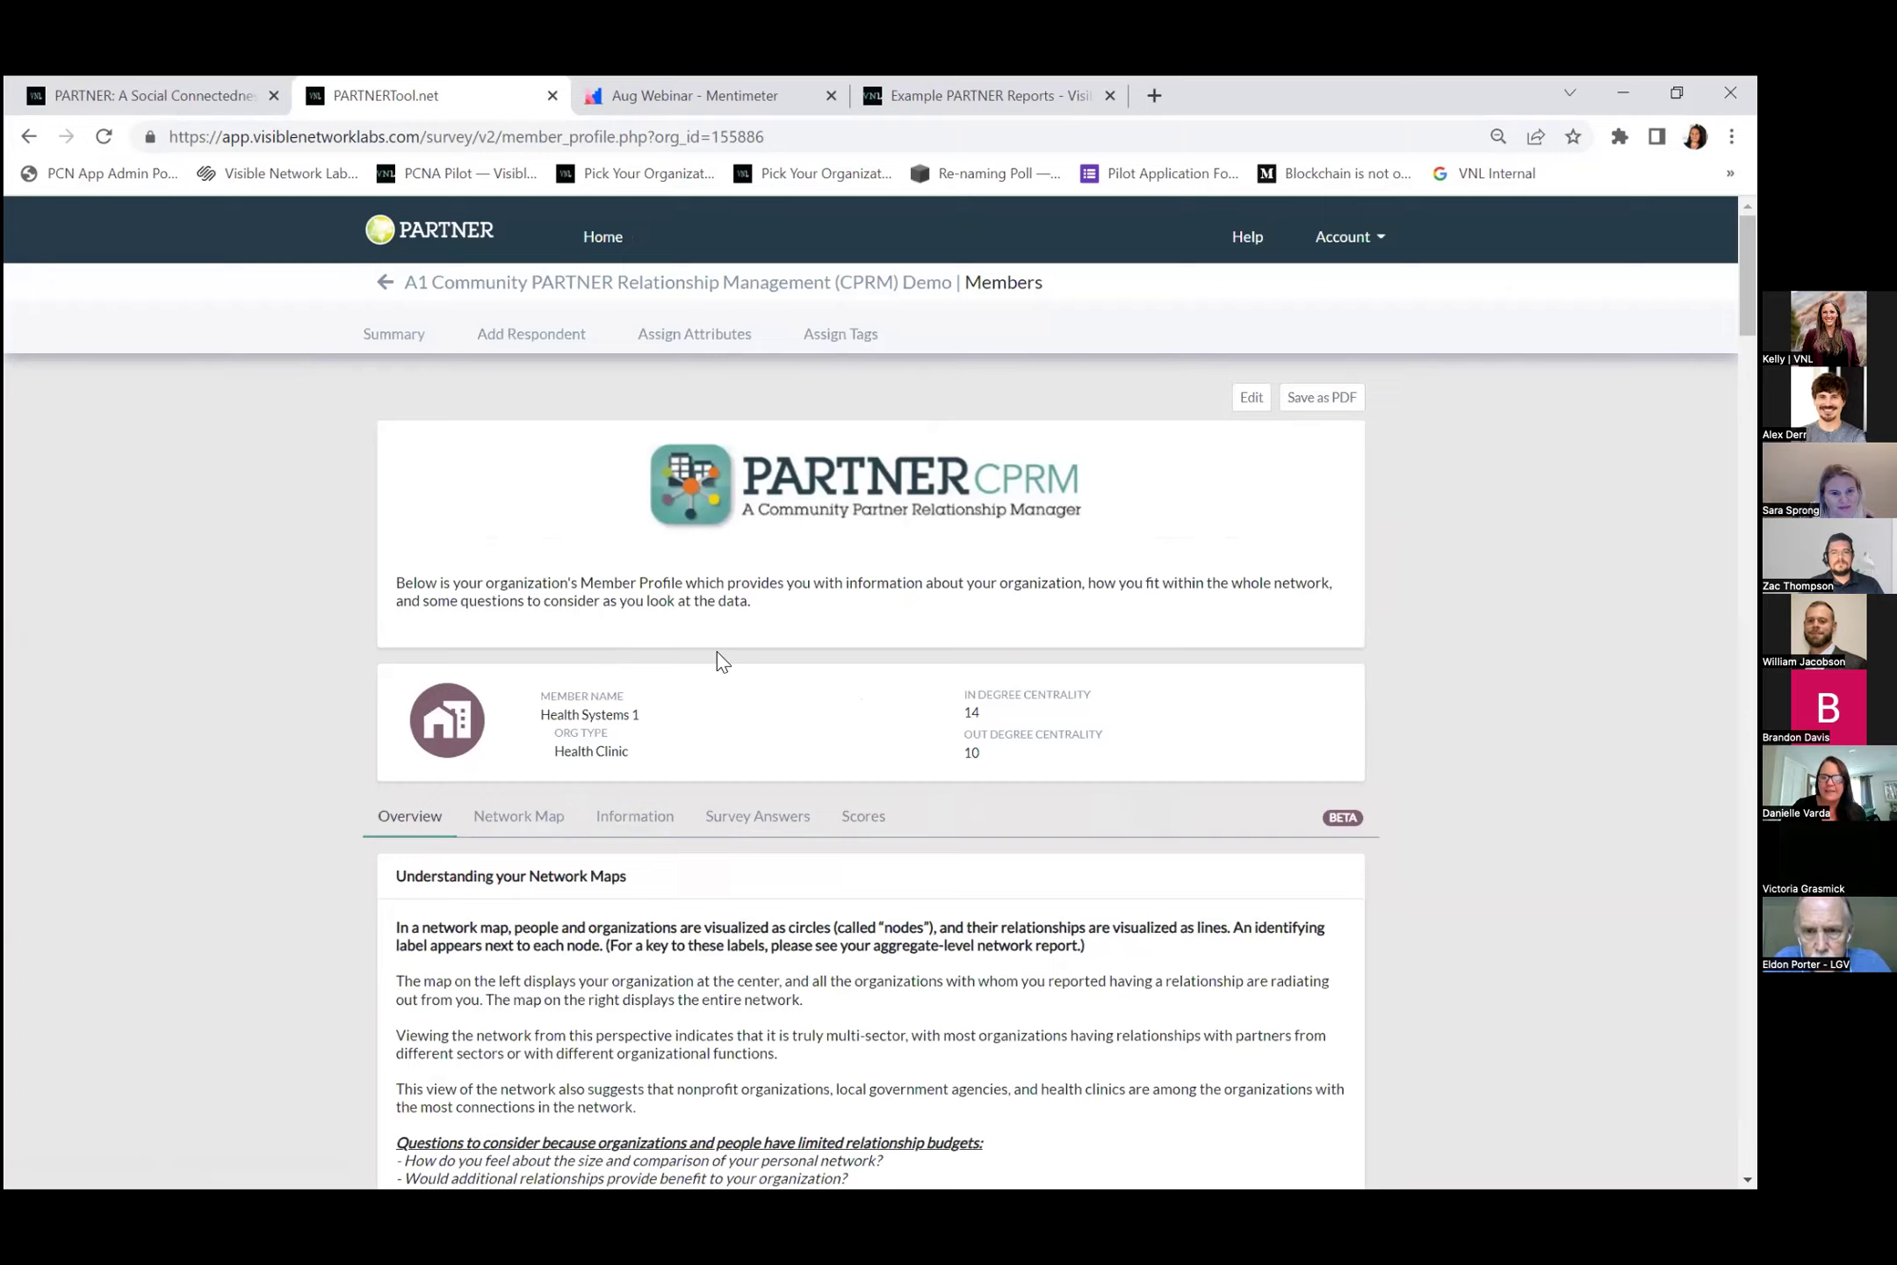
scroll(717, 650, "down", 5)
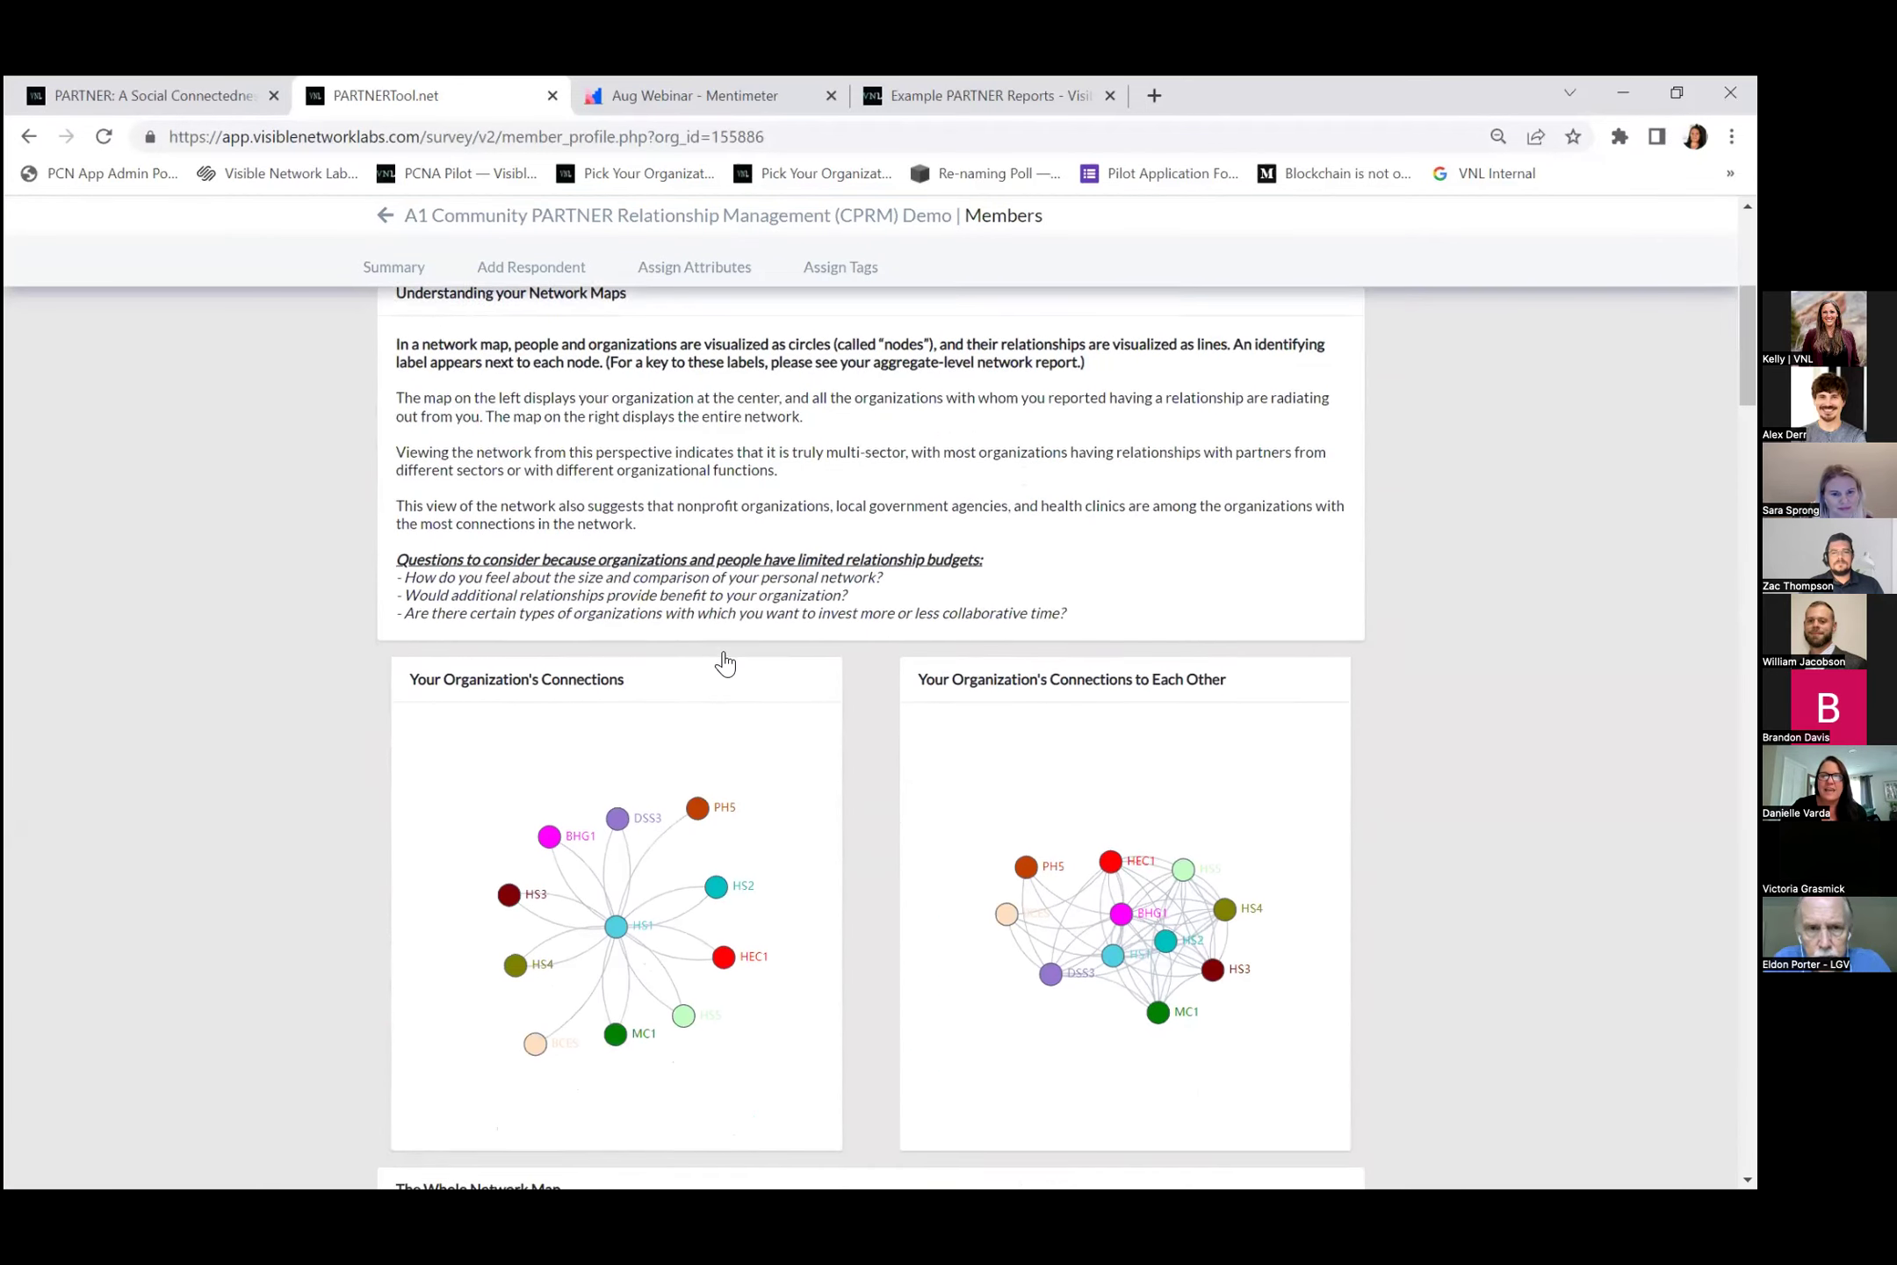
scroll(725, 663, "down", 1)
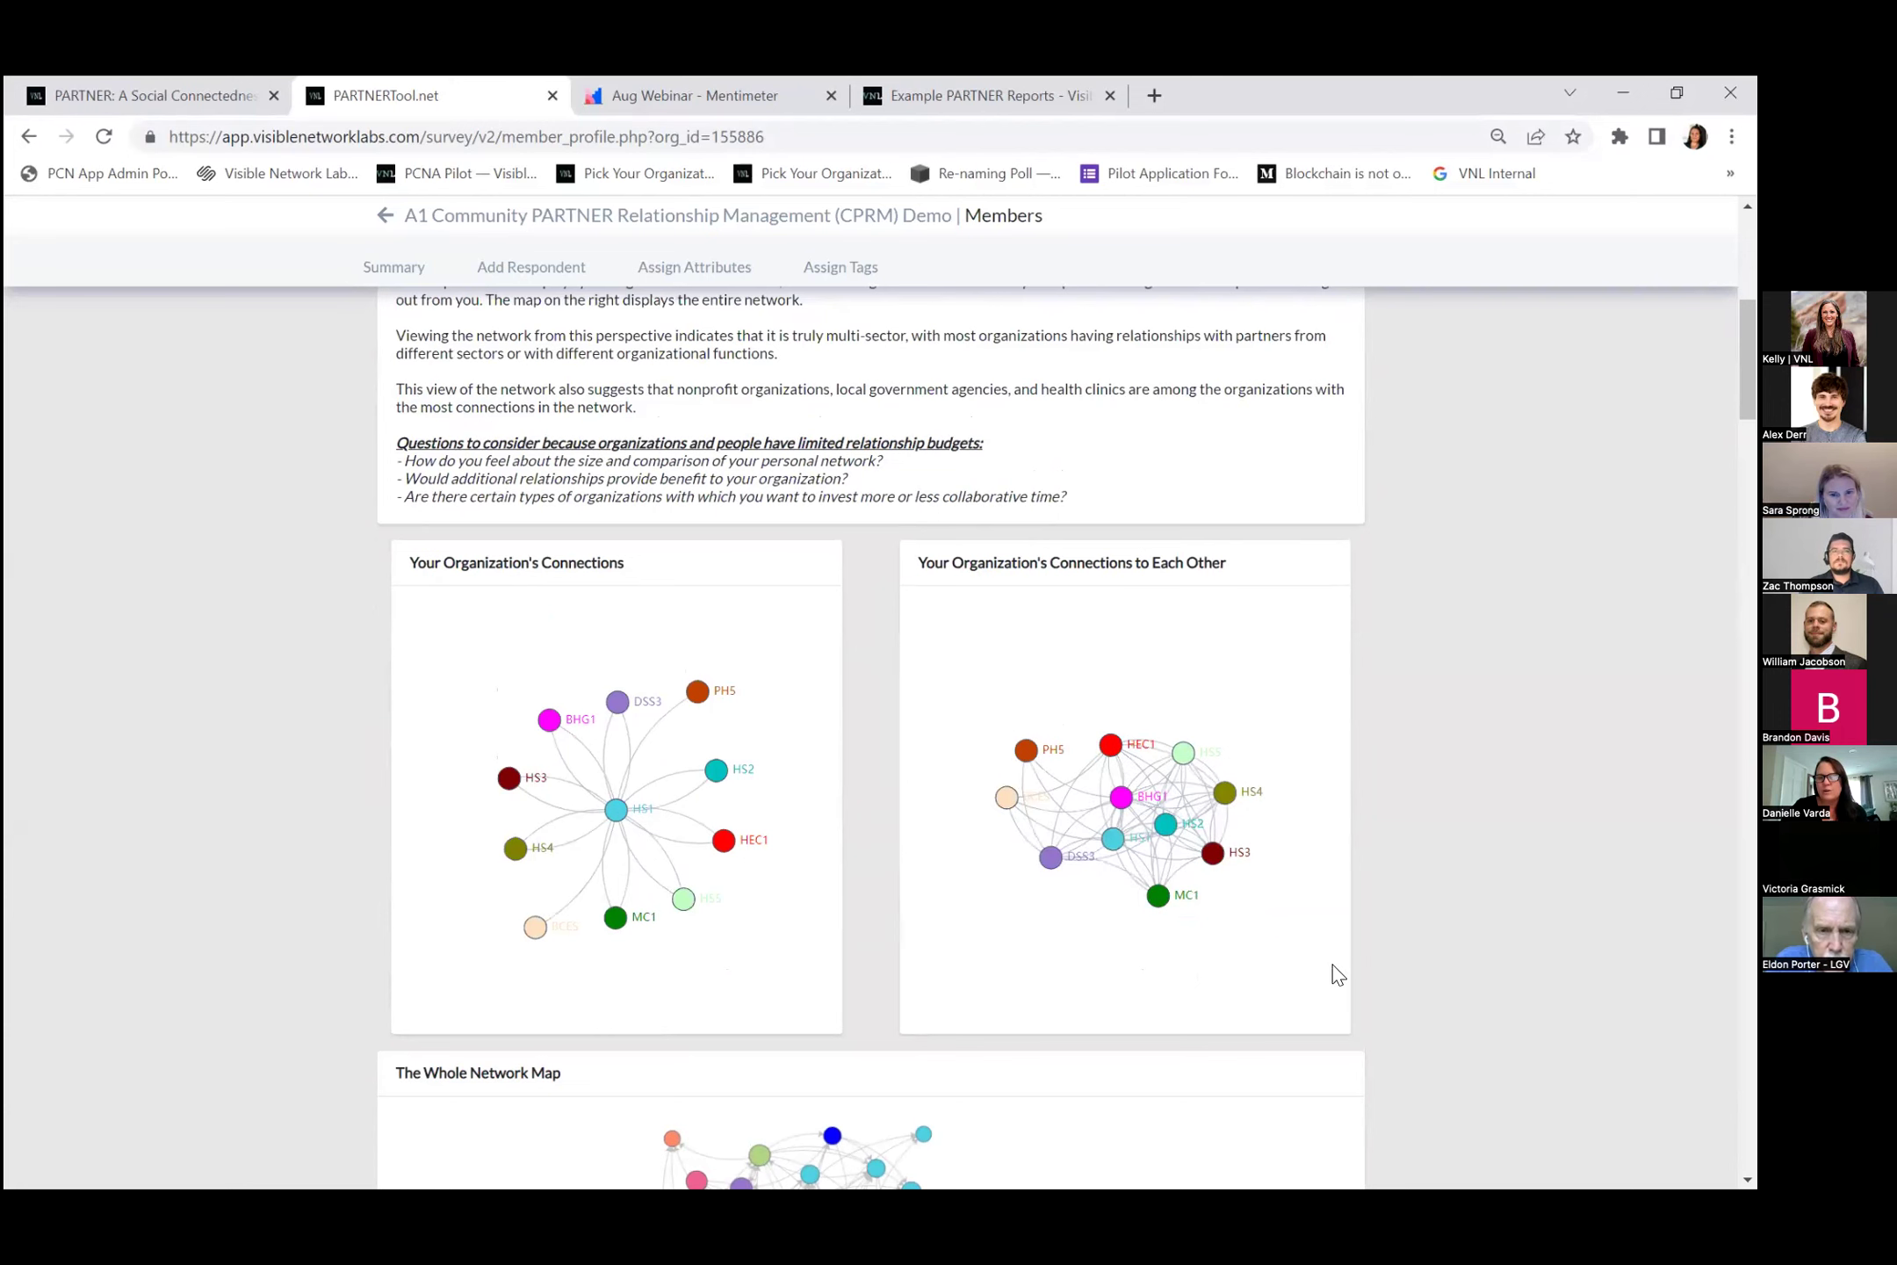
scroll(1117, 670, "down", 4)
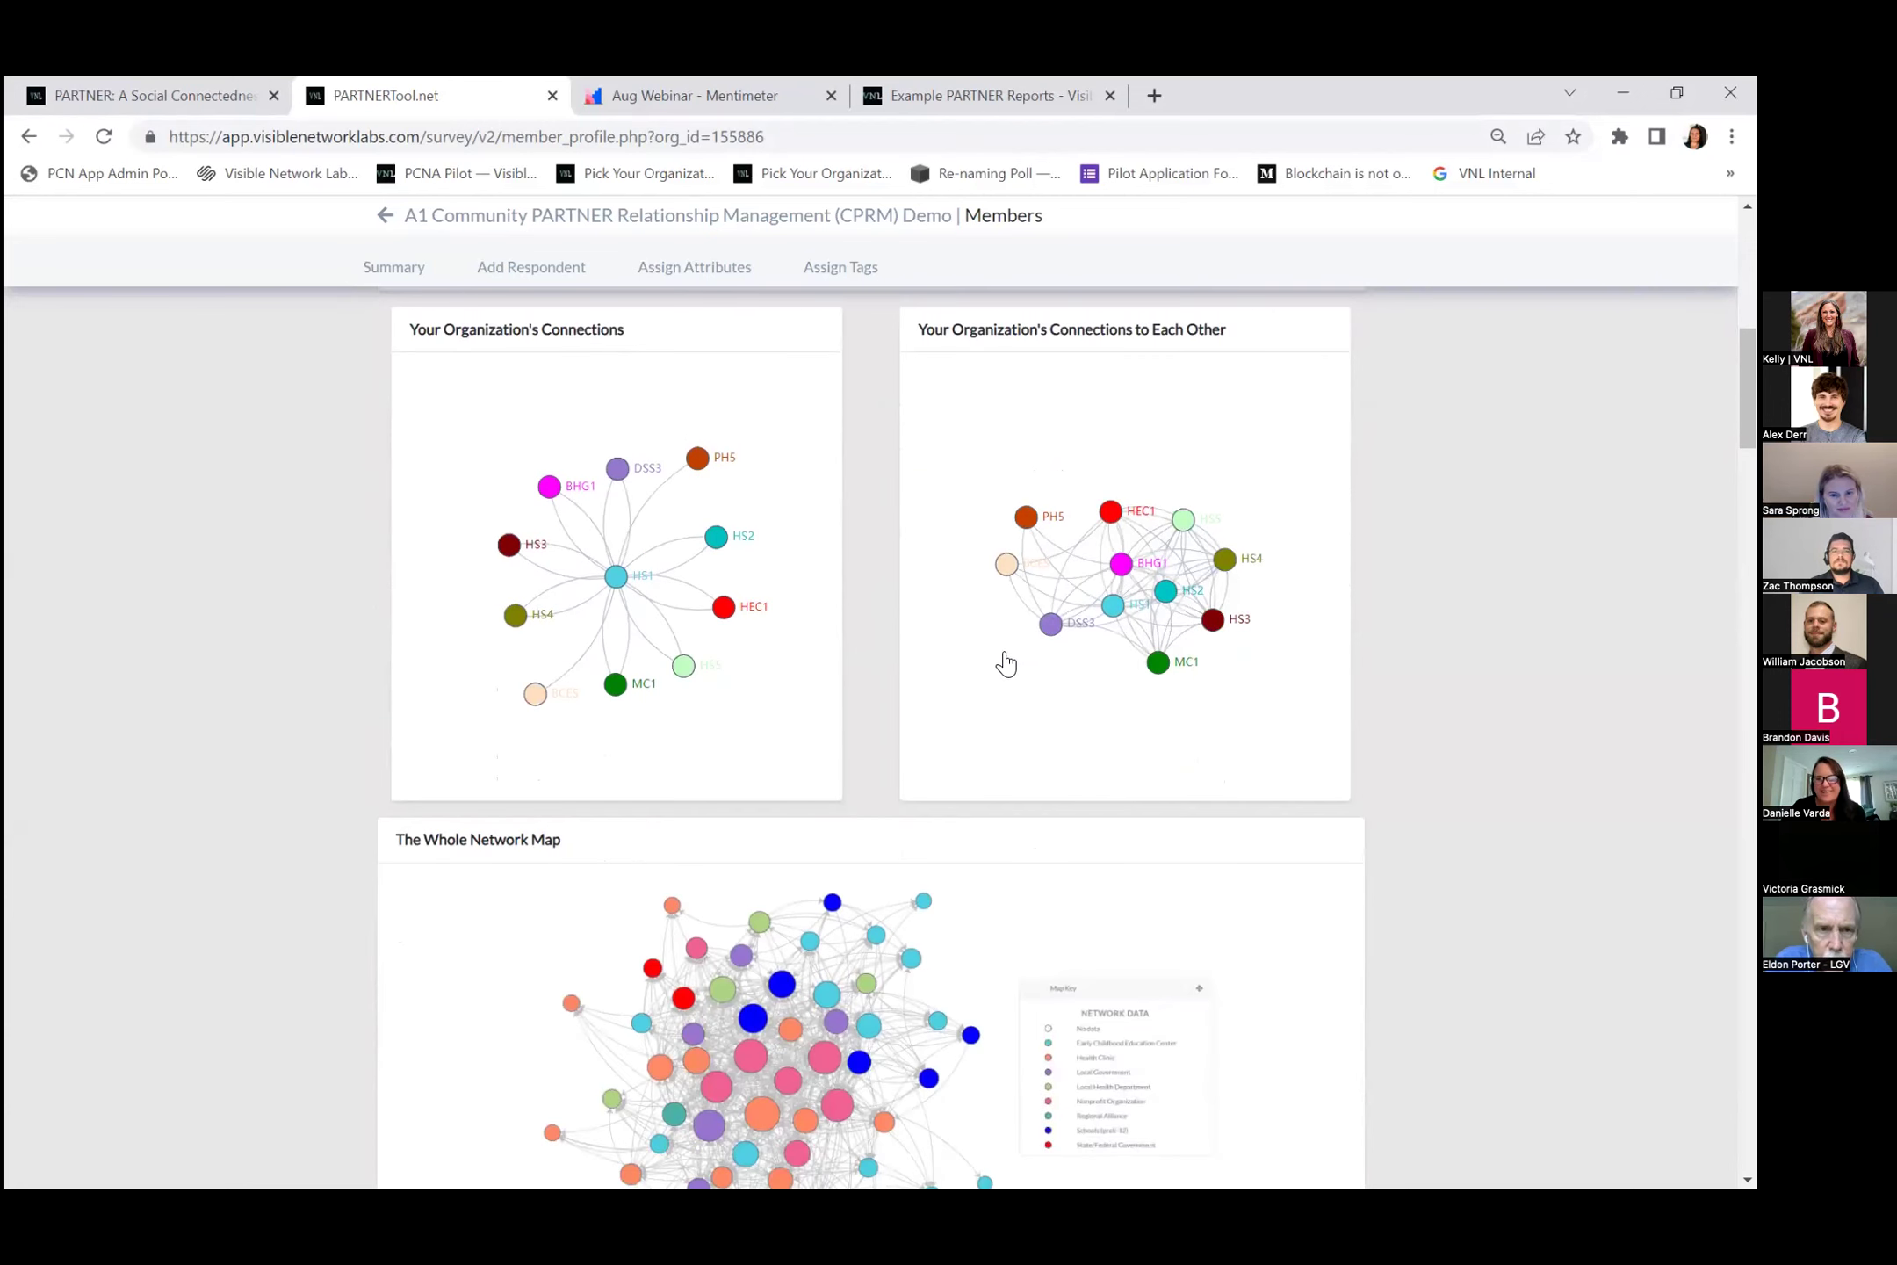
scroll(907, 701, "down", 6)
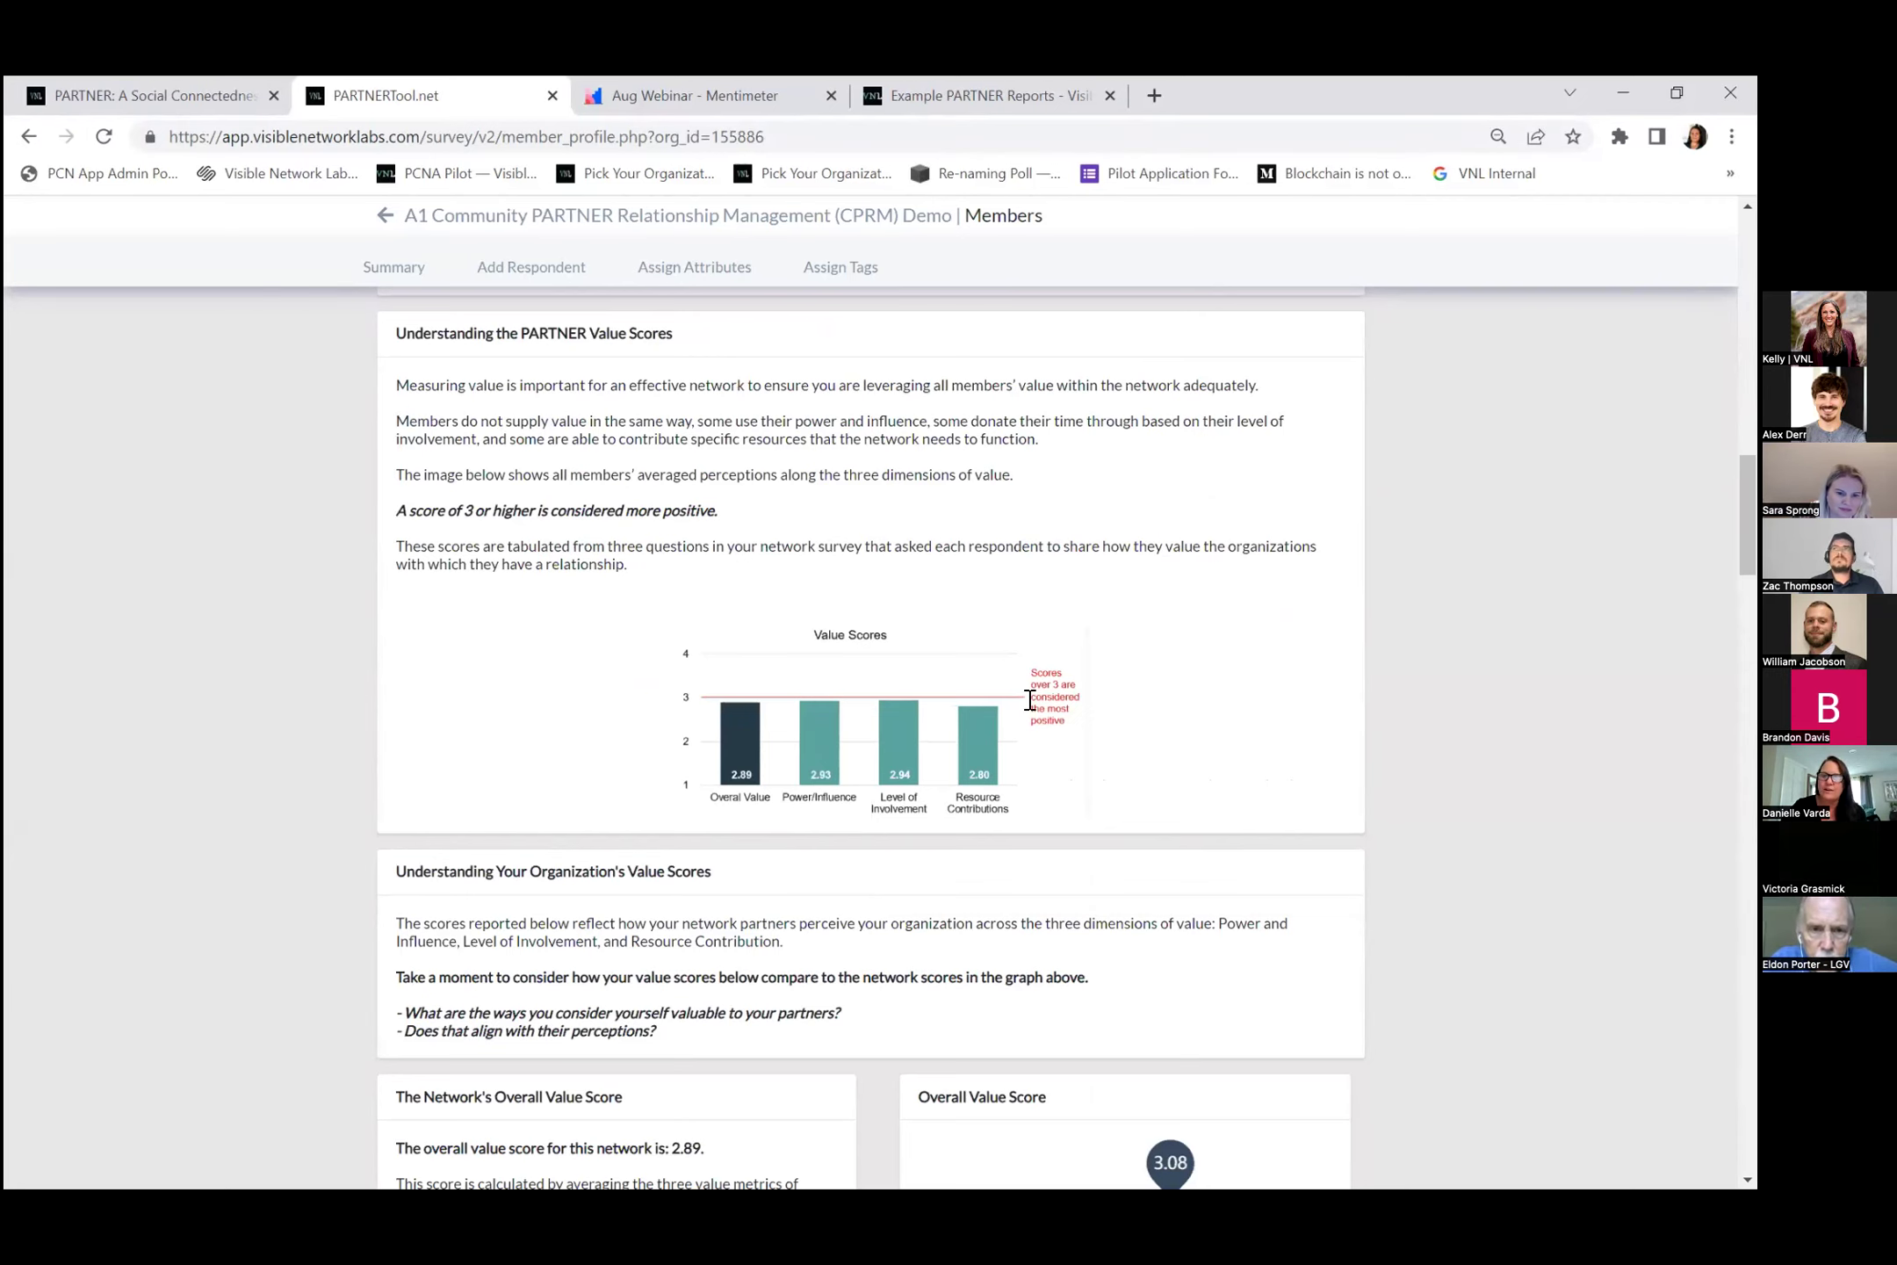
scroll(538, 706, "down", 5)
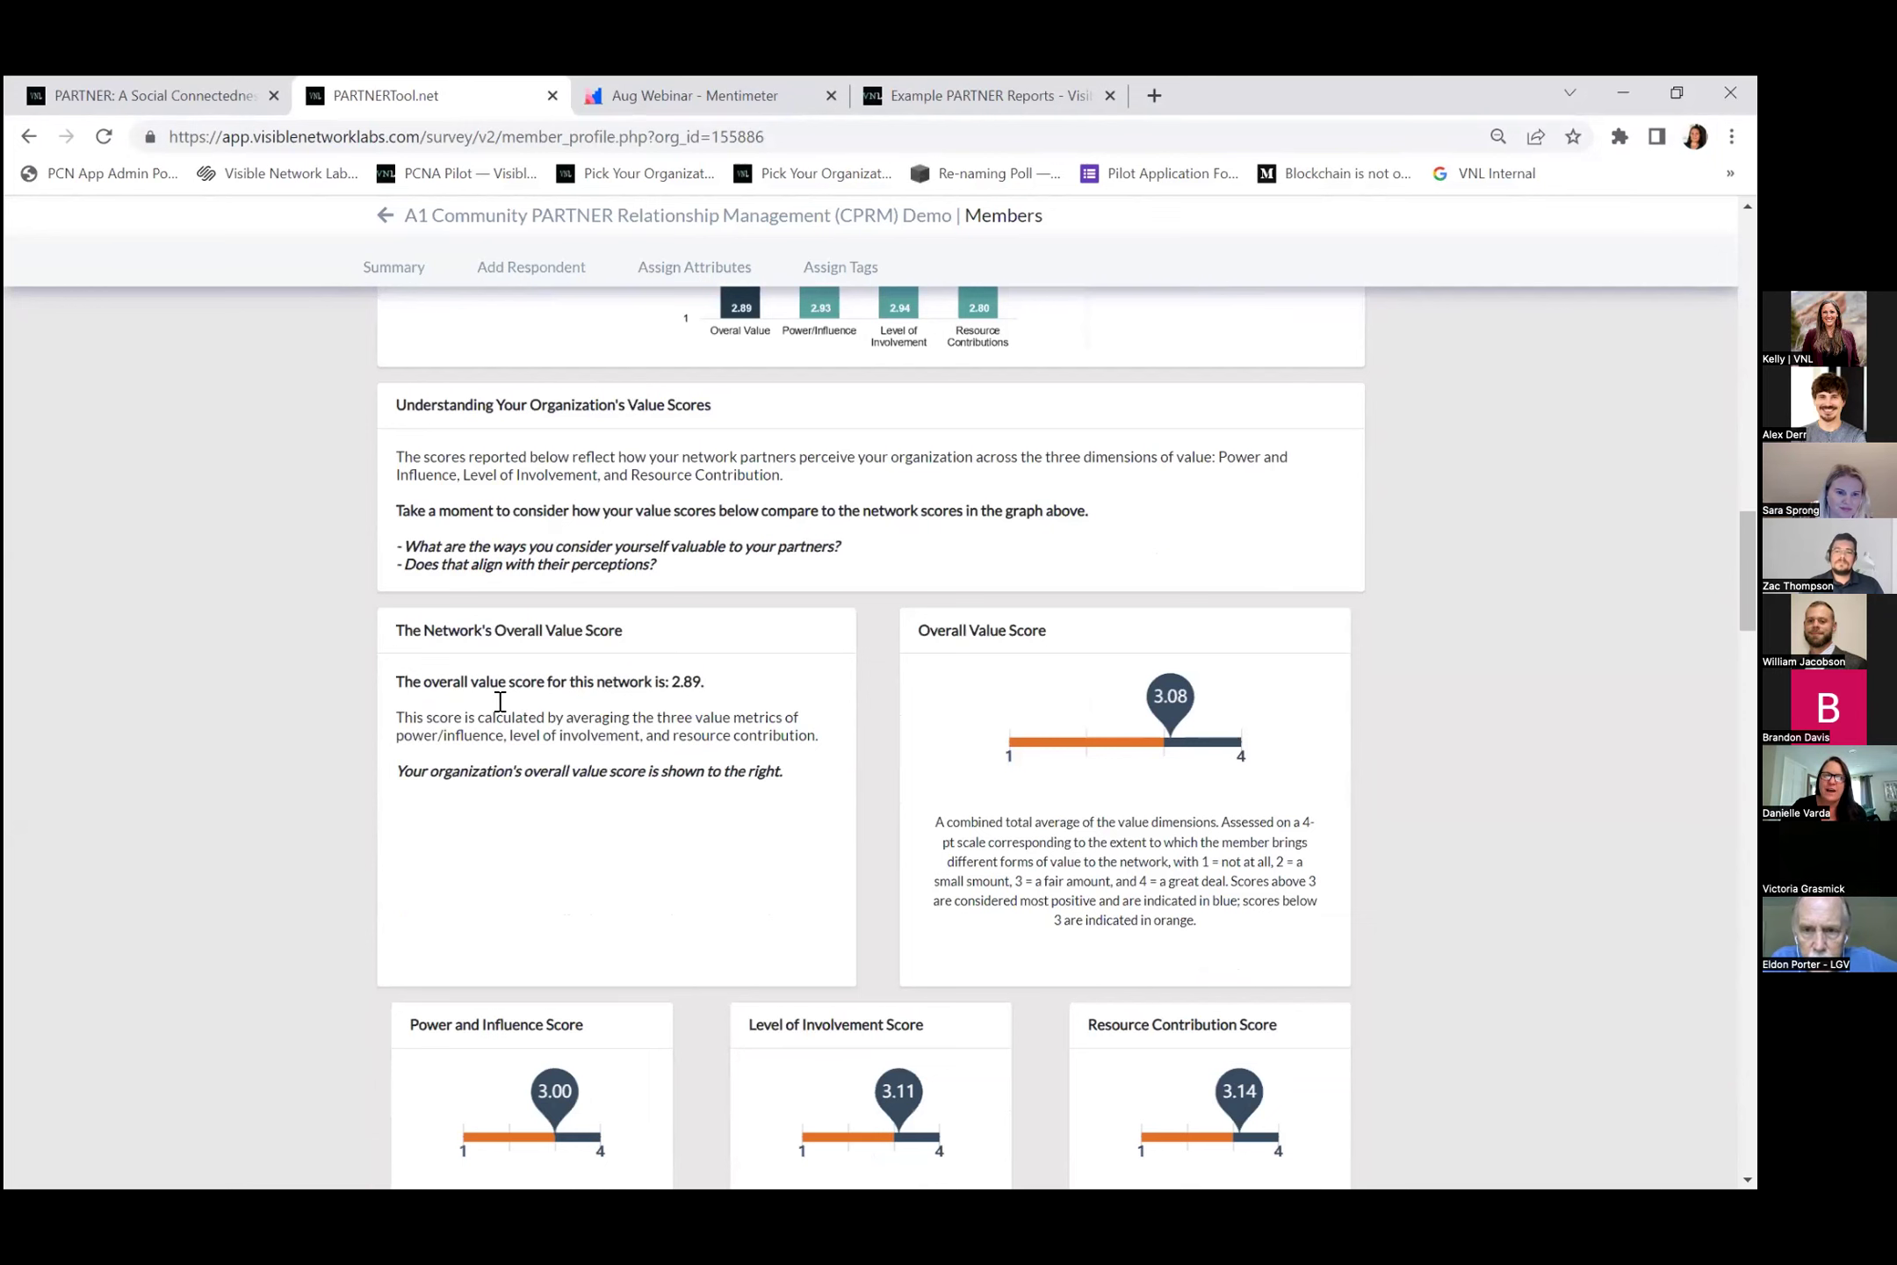
scroll(1063, 615, "down", 3)
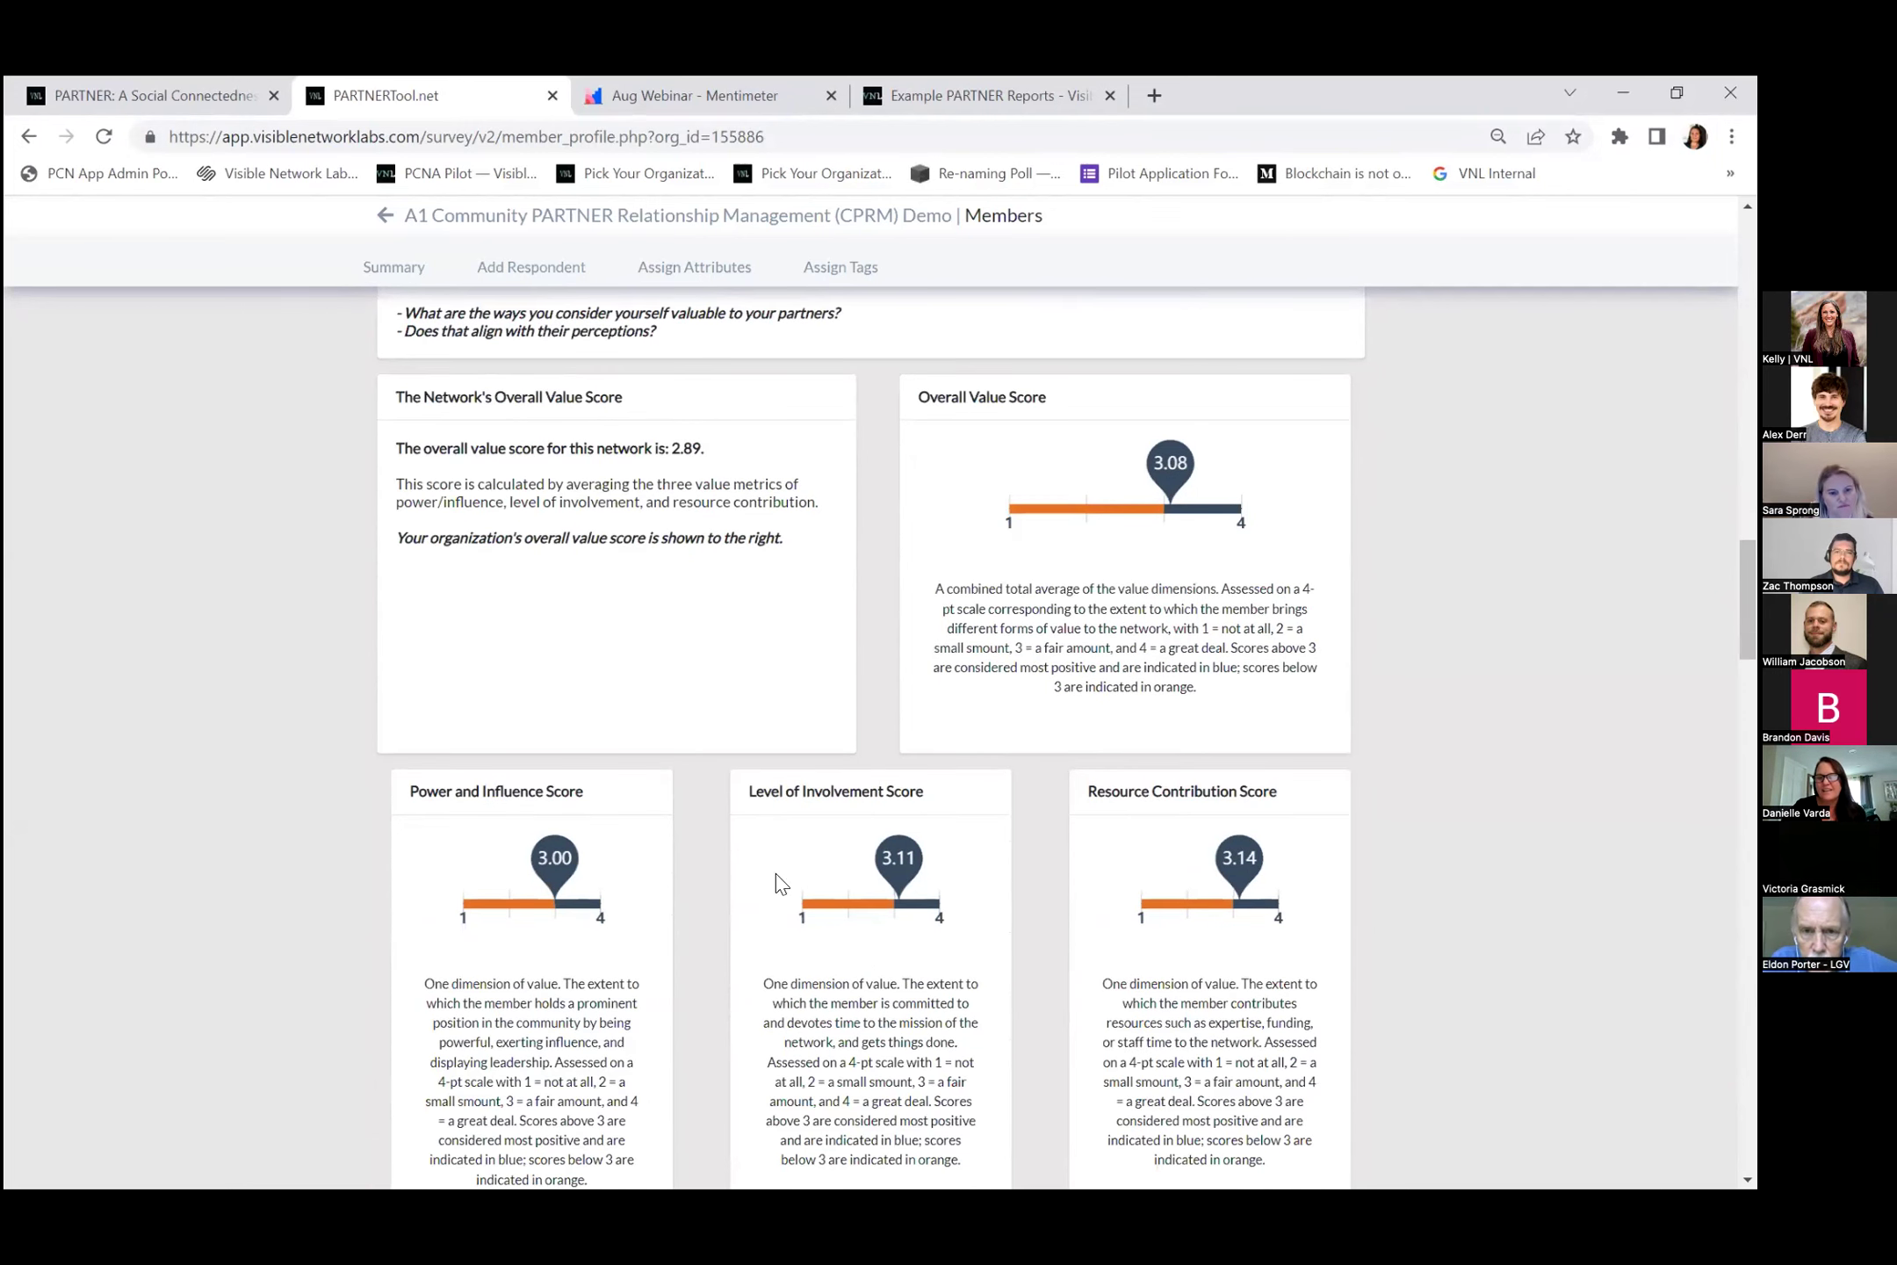
scroll(1082, 894, "down", 11)
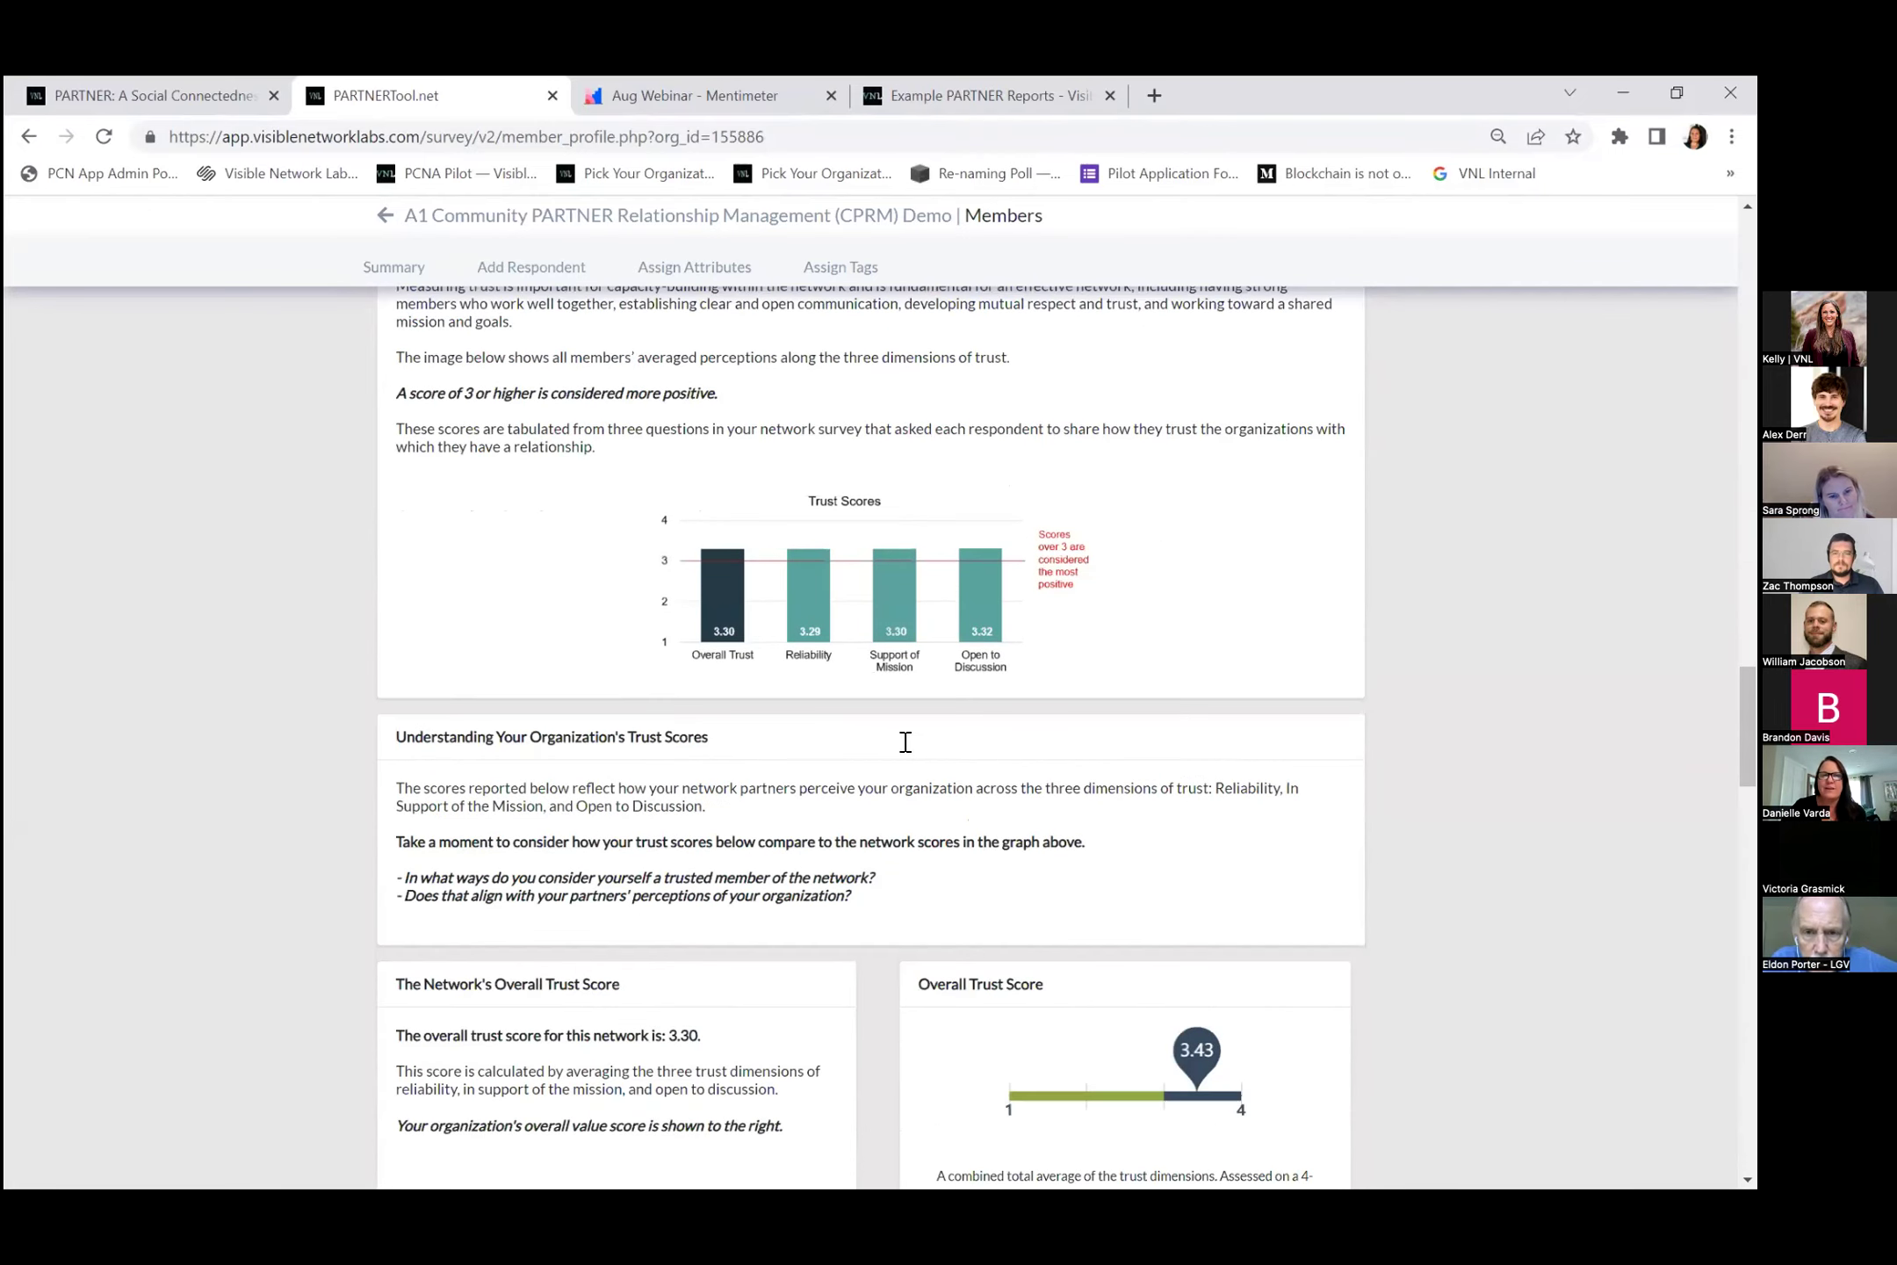
scroll(878, 667, "up", 1)
scroll(924, 641, "down", 8)
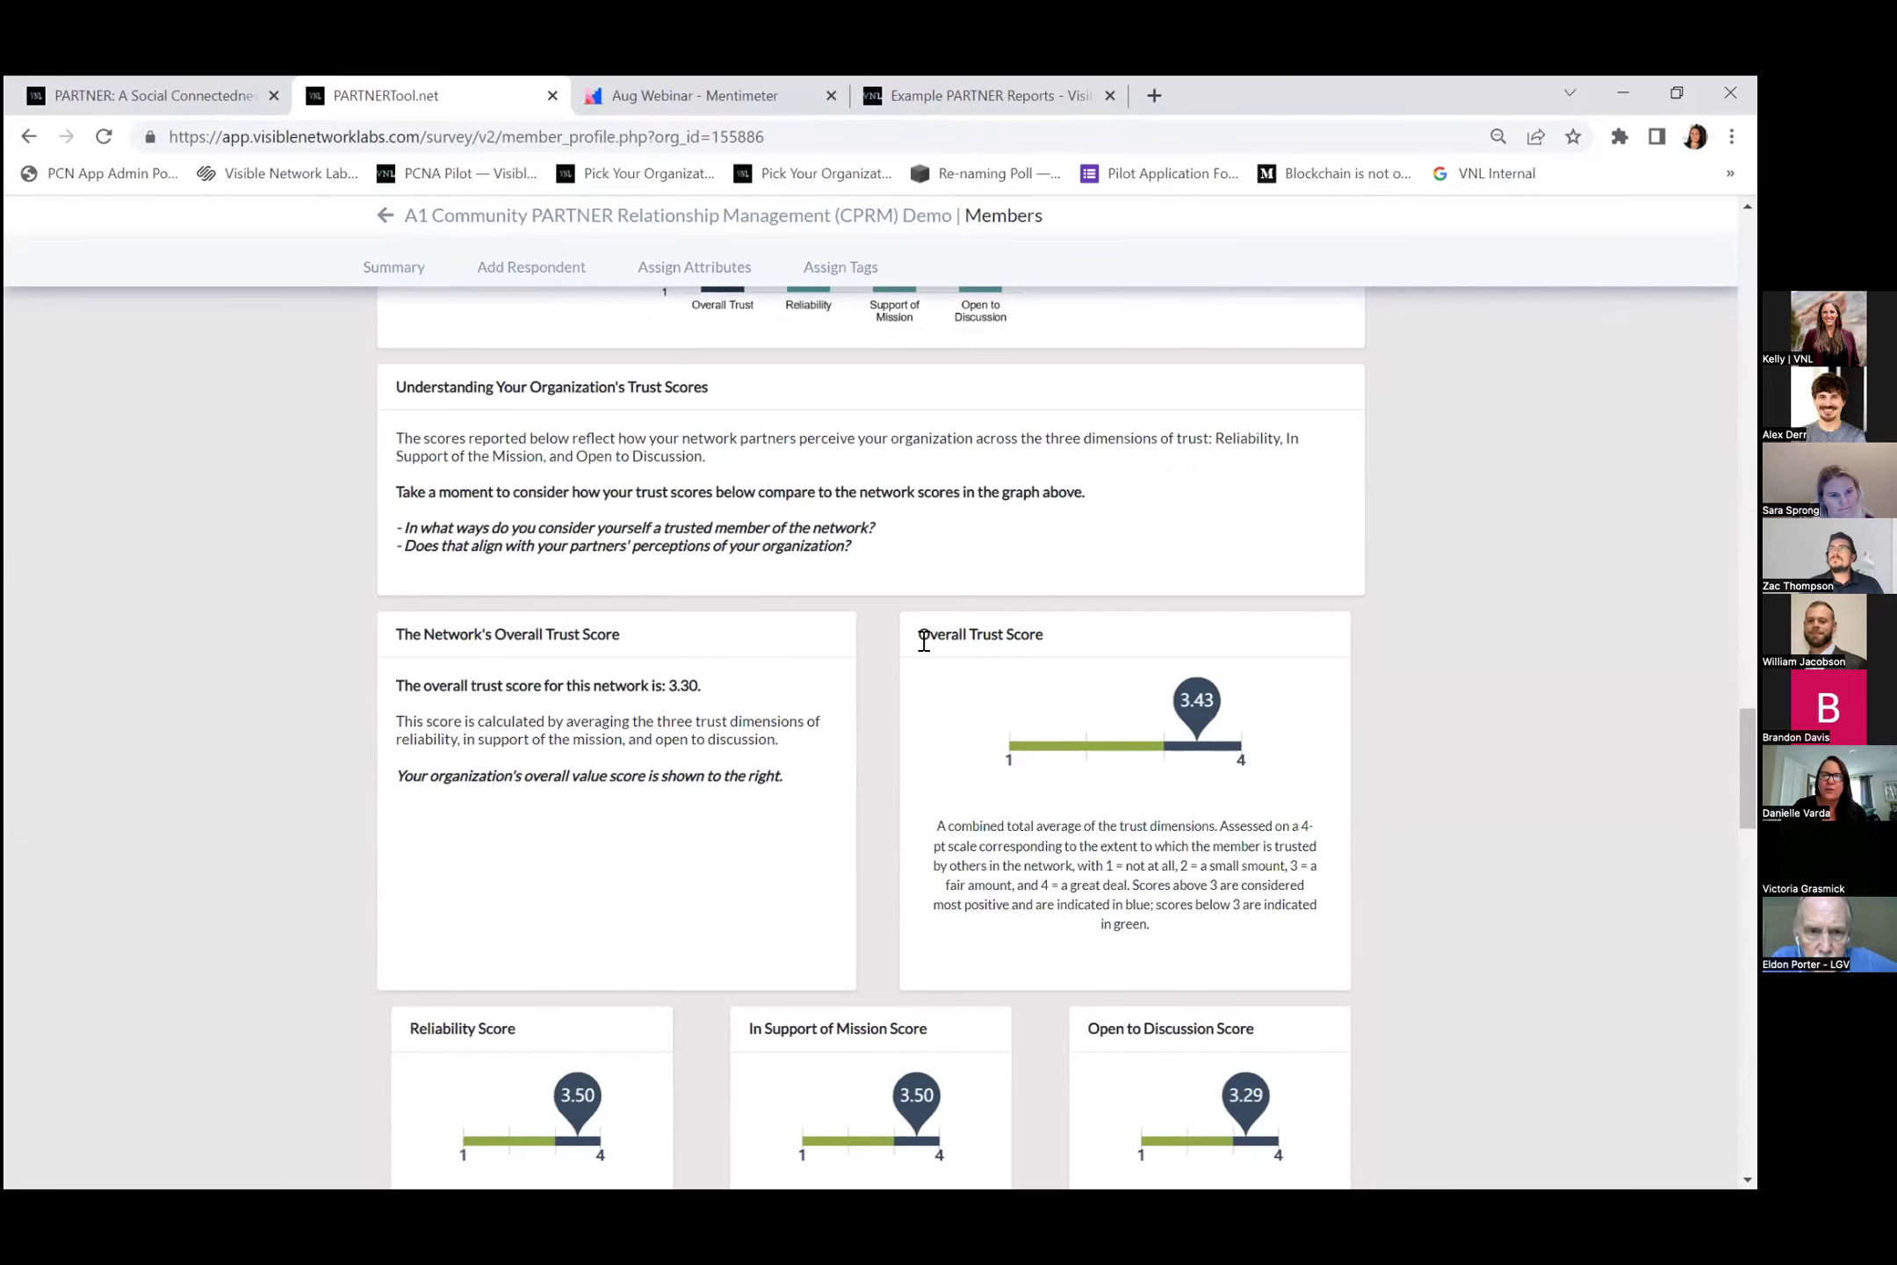
scroll(924, 650, "down", 8)
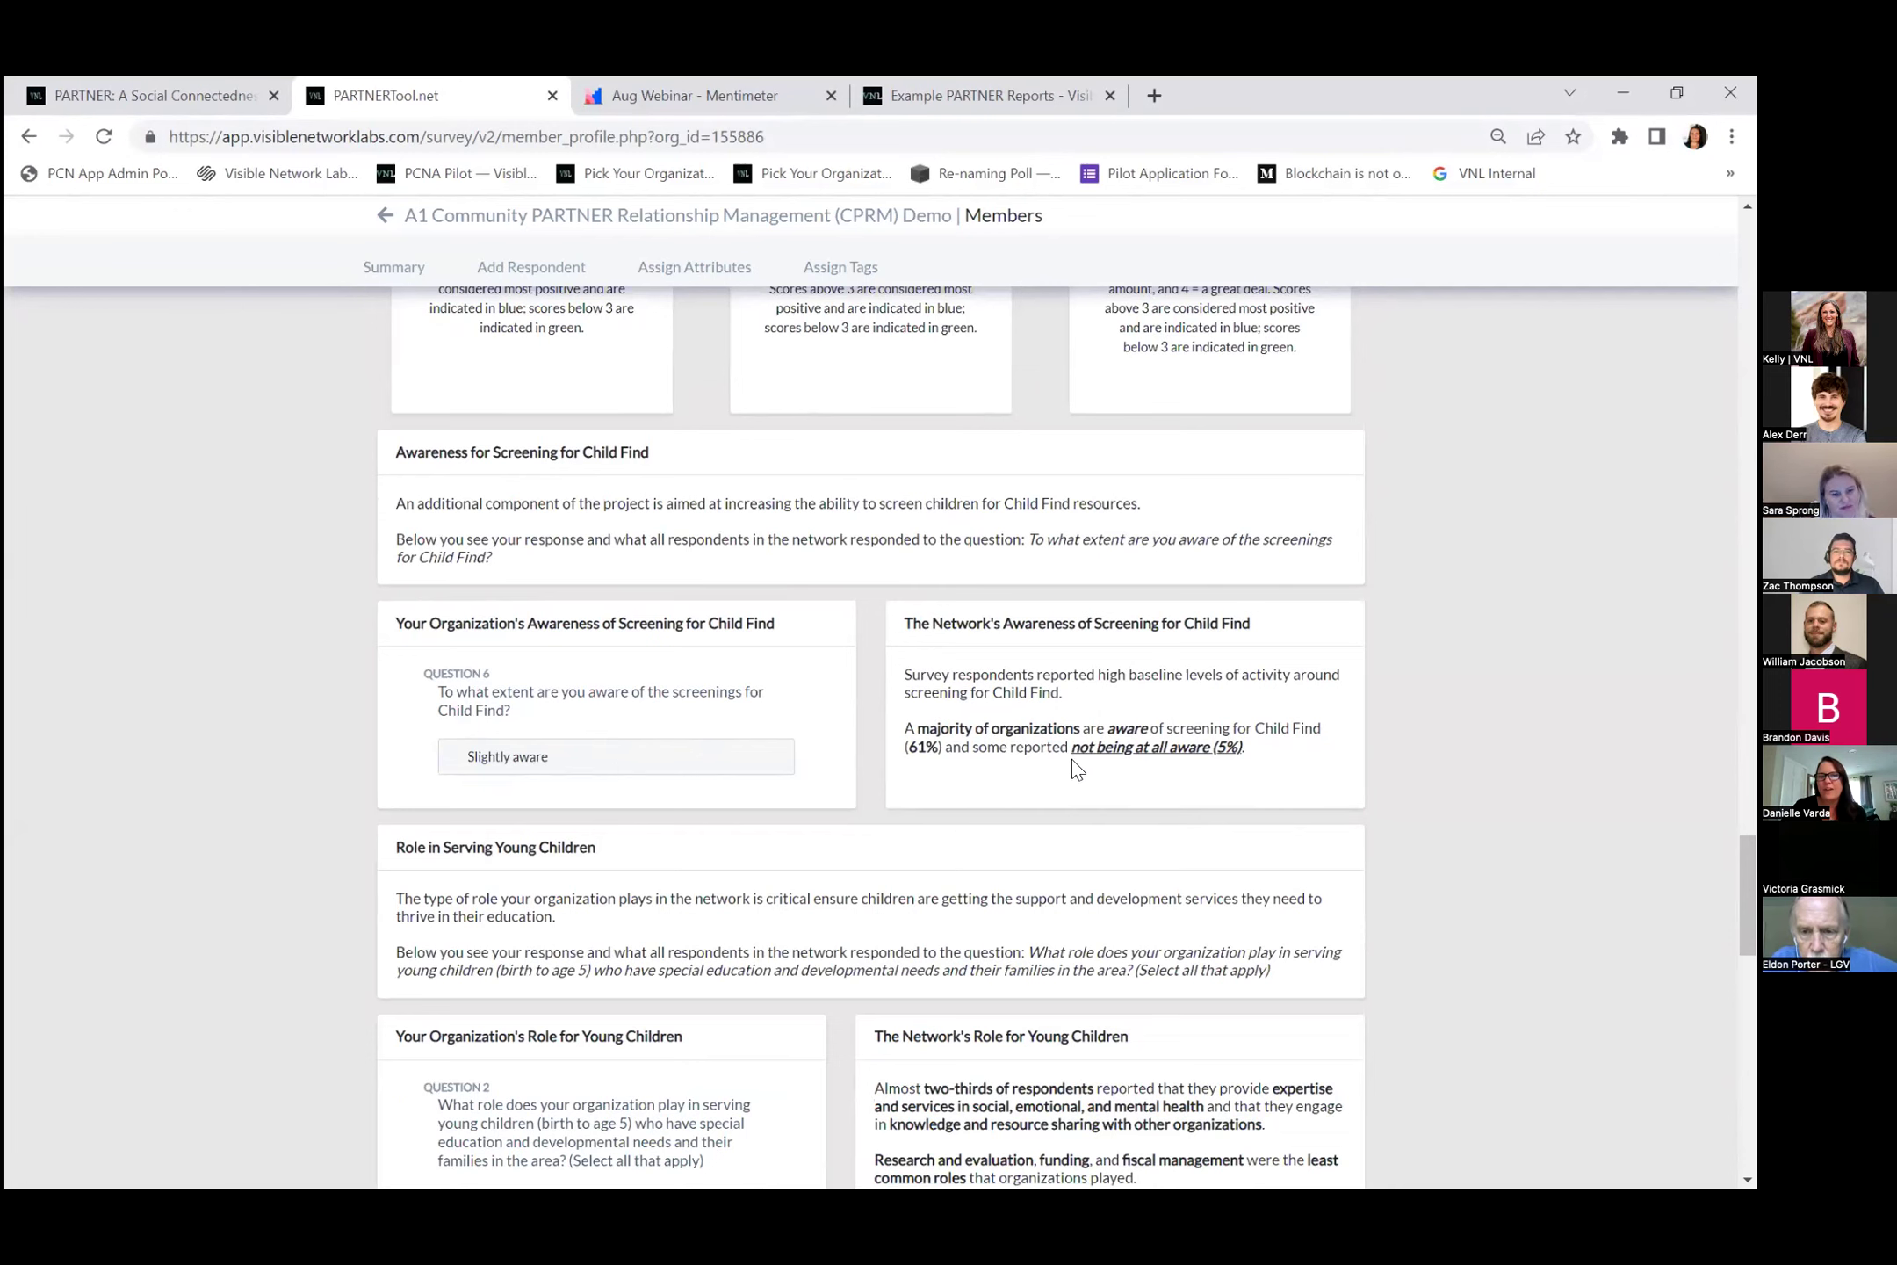
scroll(1073, 766, "down", 15)
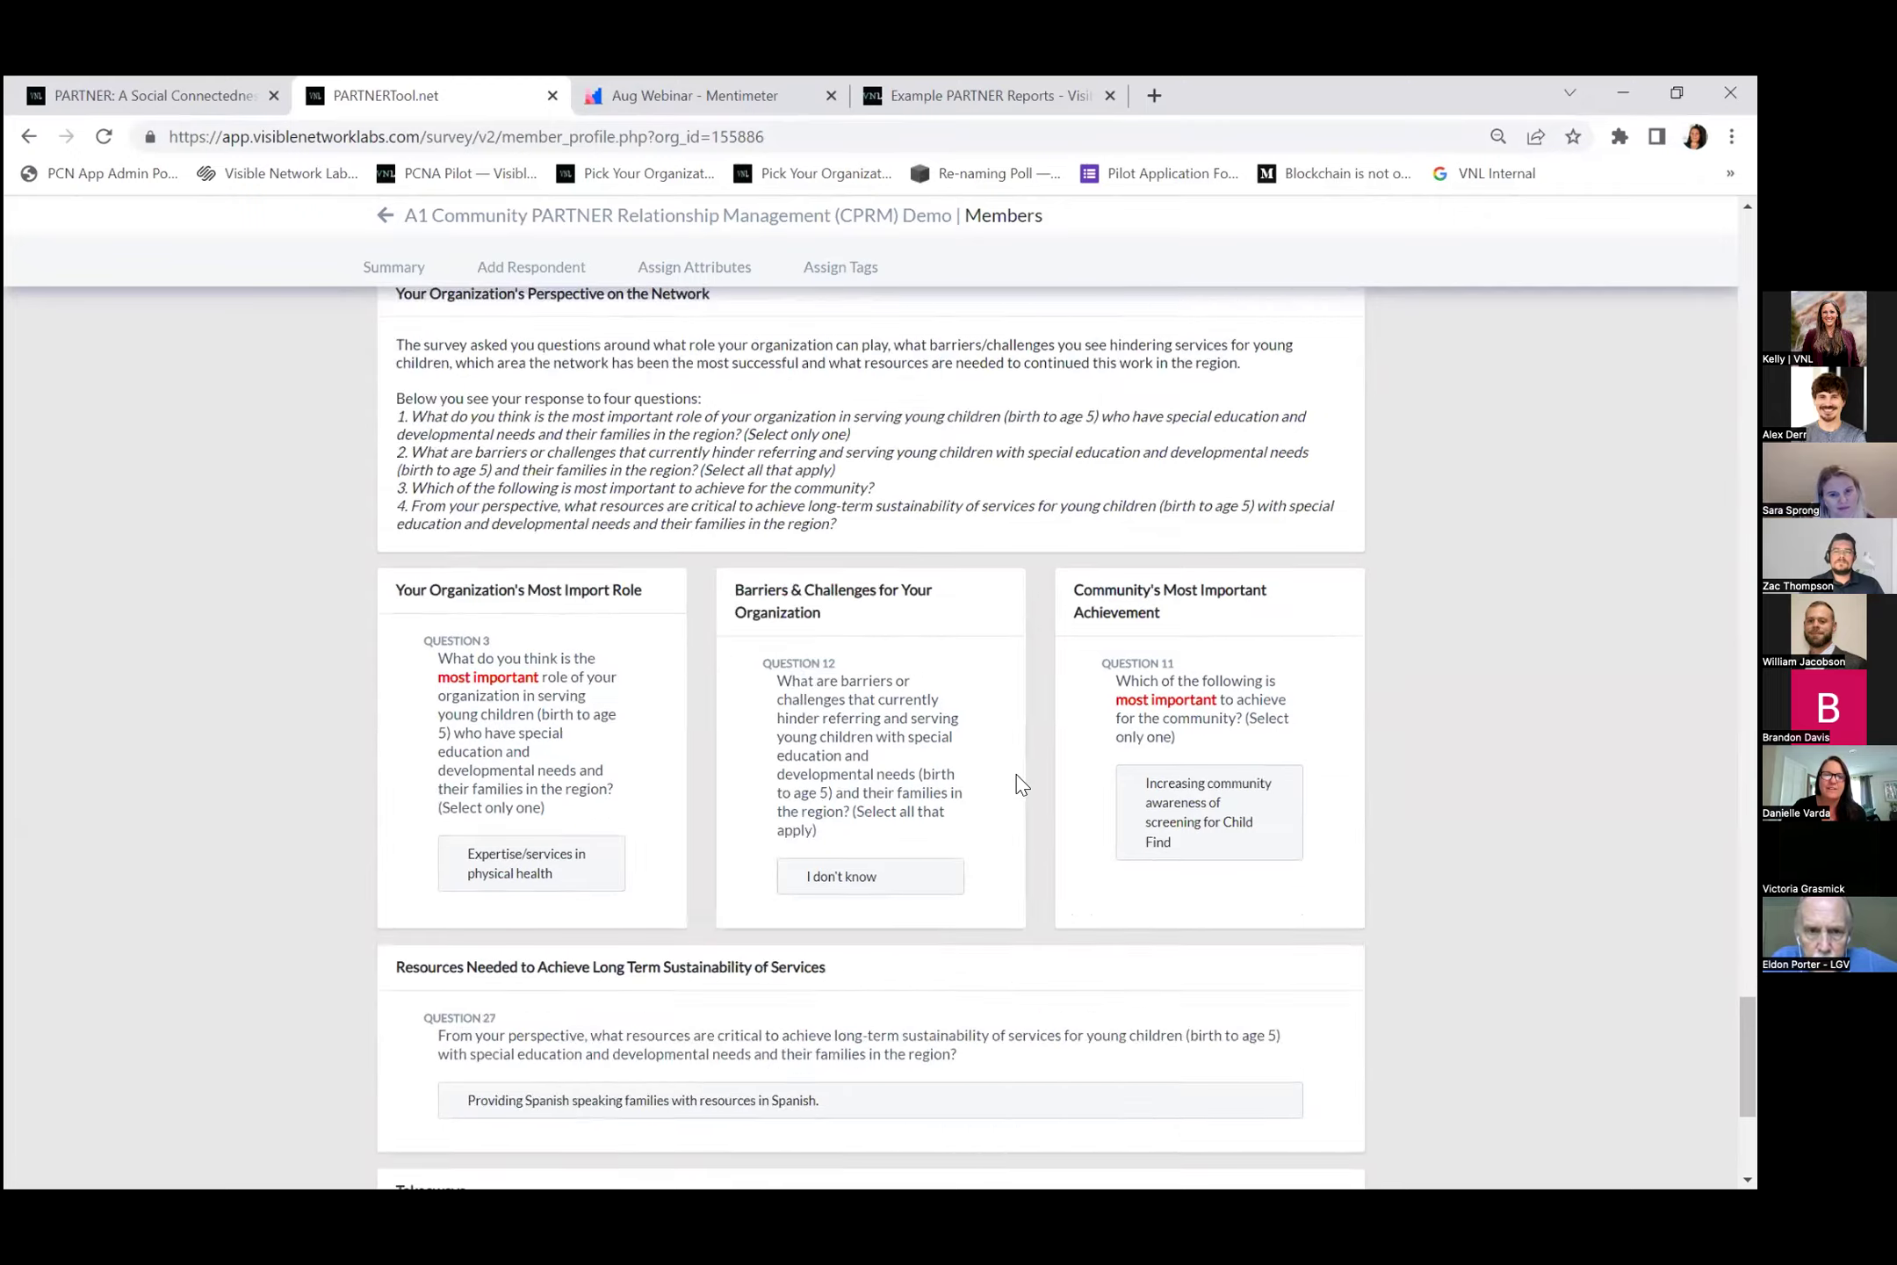
scroll(1019, 781, "down", 5)
scroll(999, 791, "up", 2)
scroll(922, 835, "down", 2)
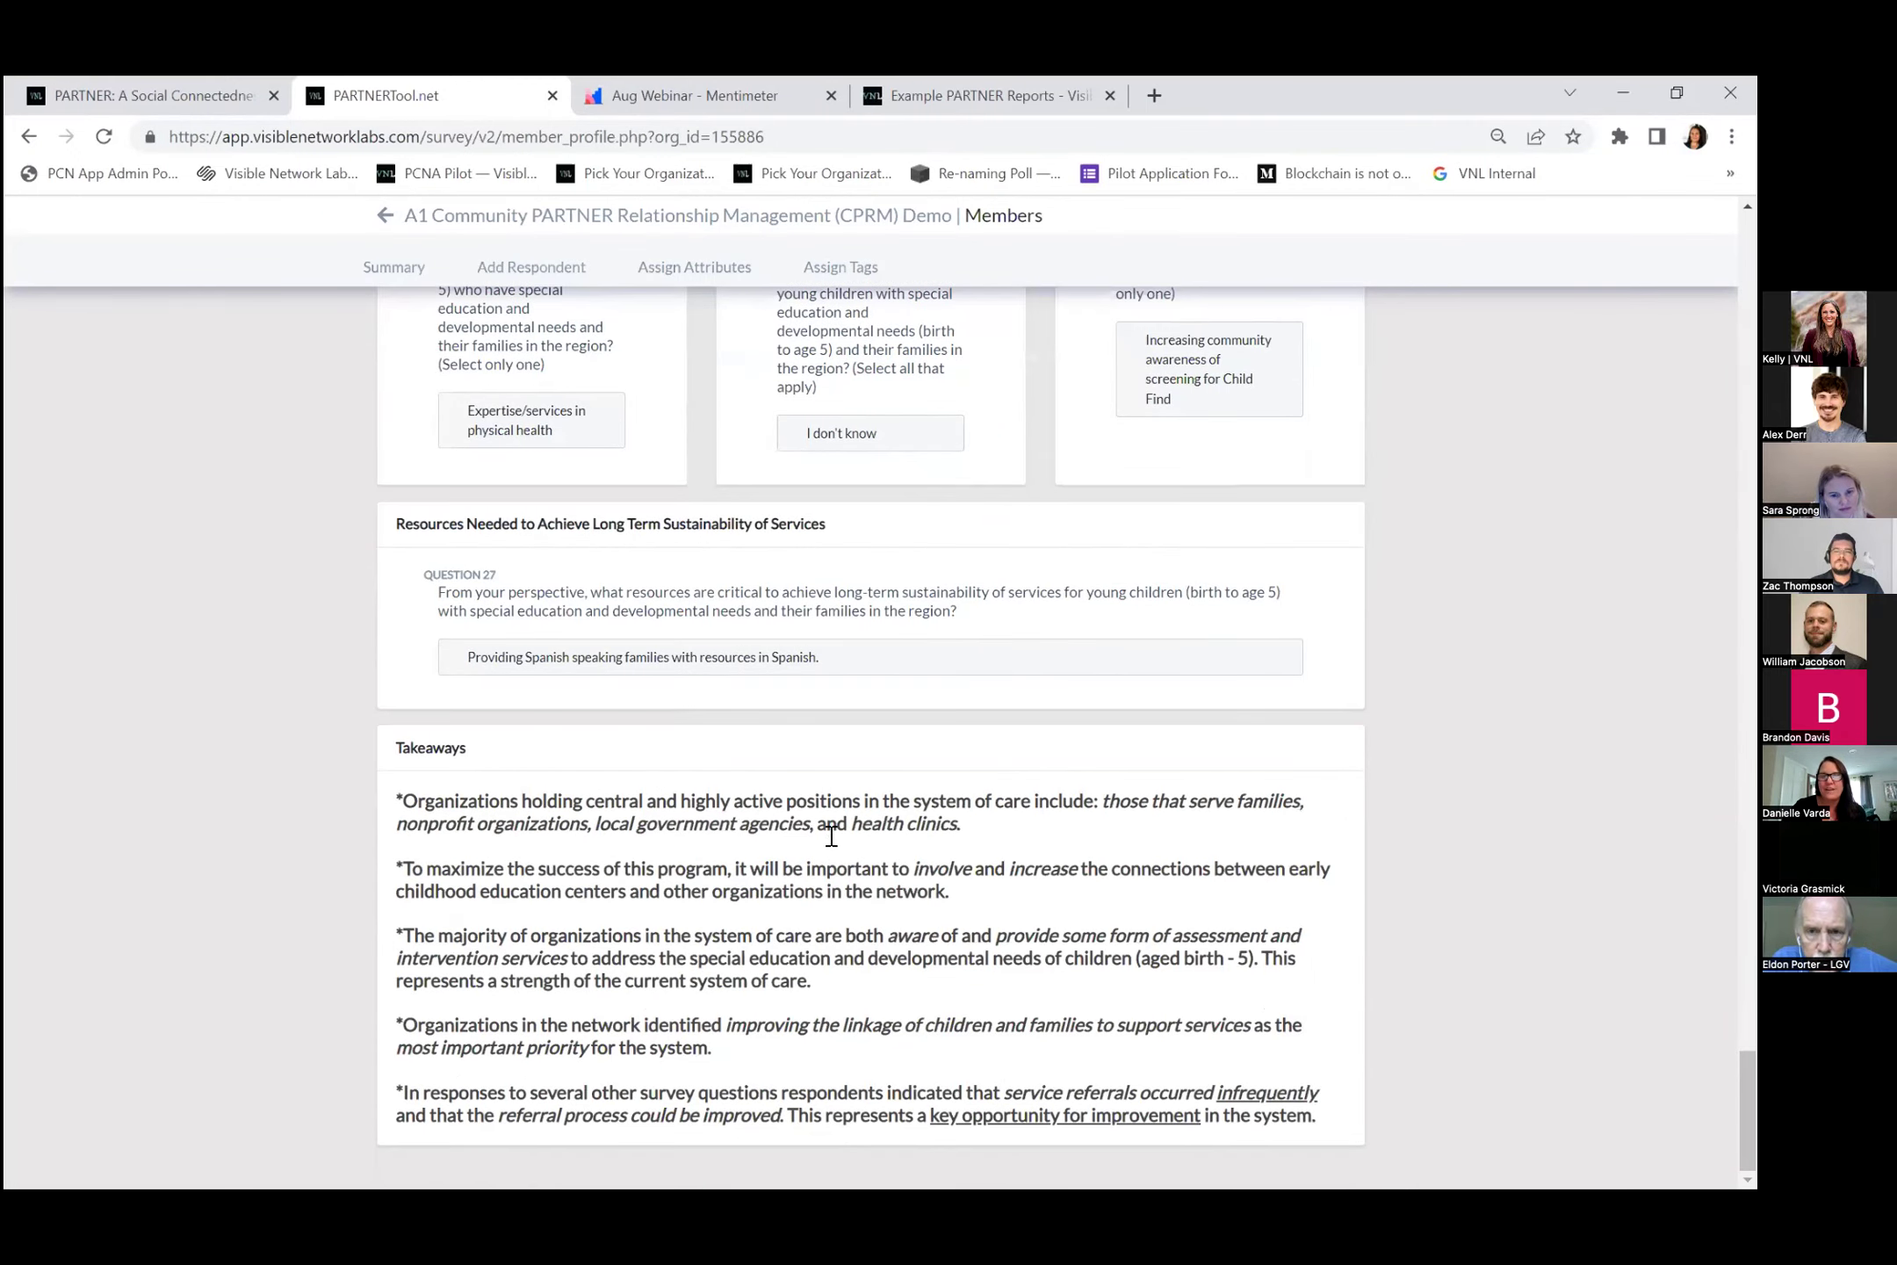
scroll(834, 819, "up", 20)
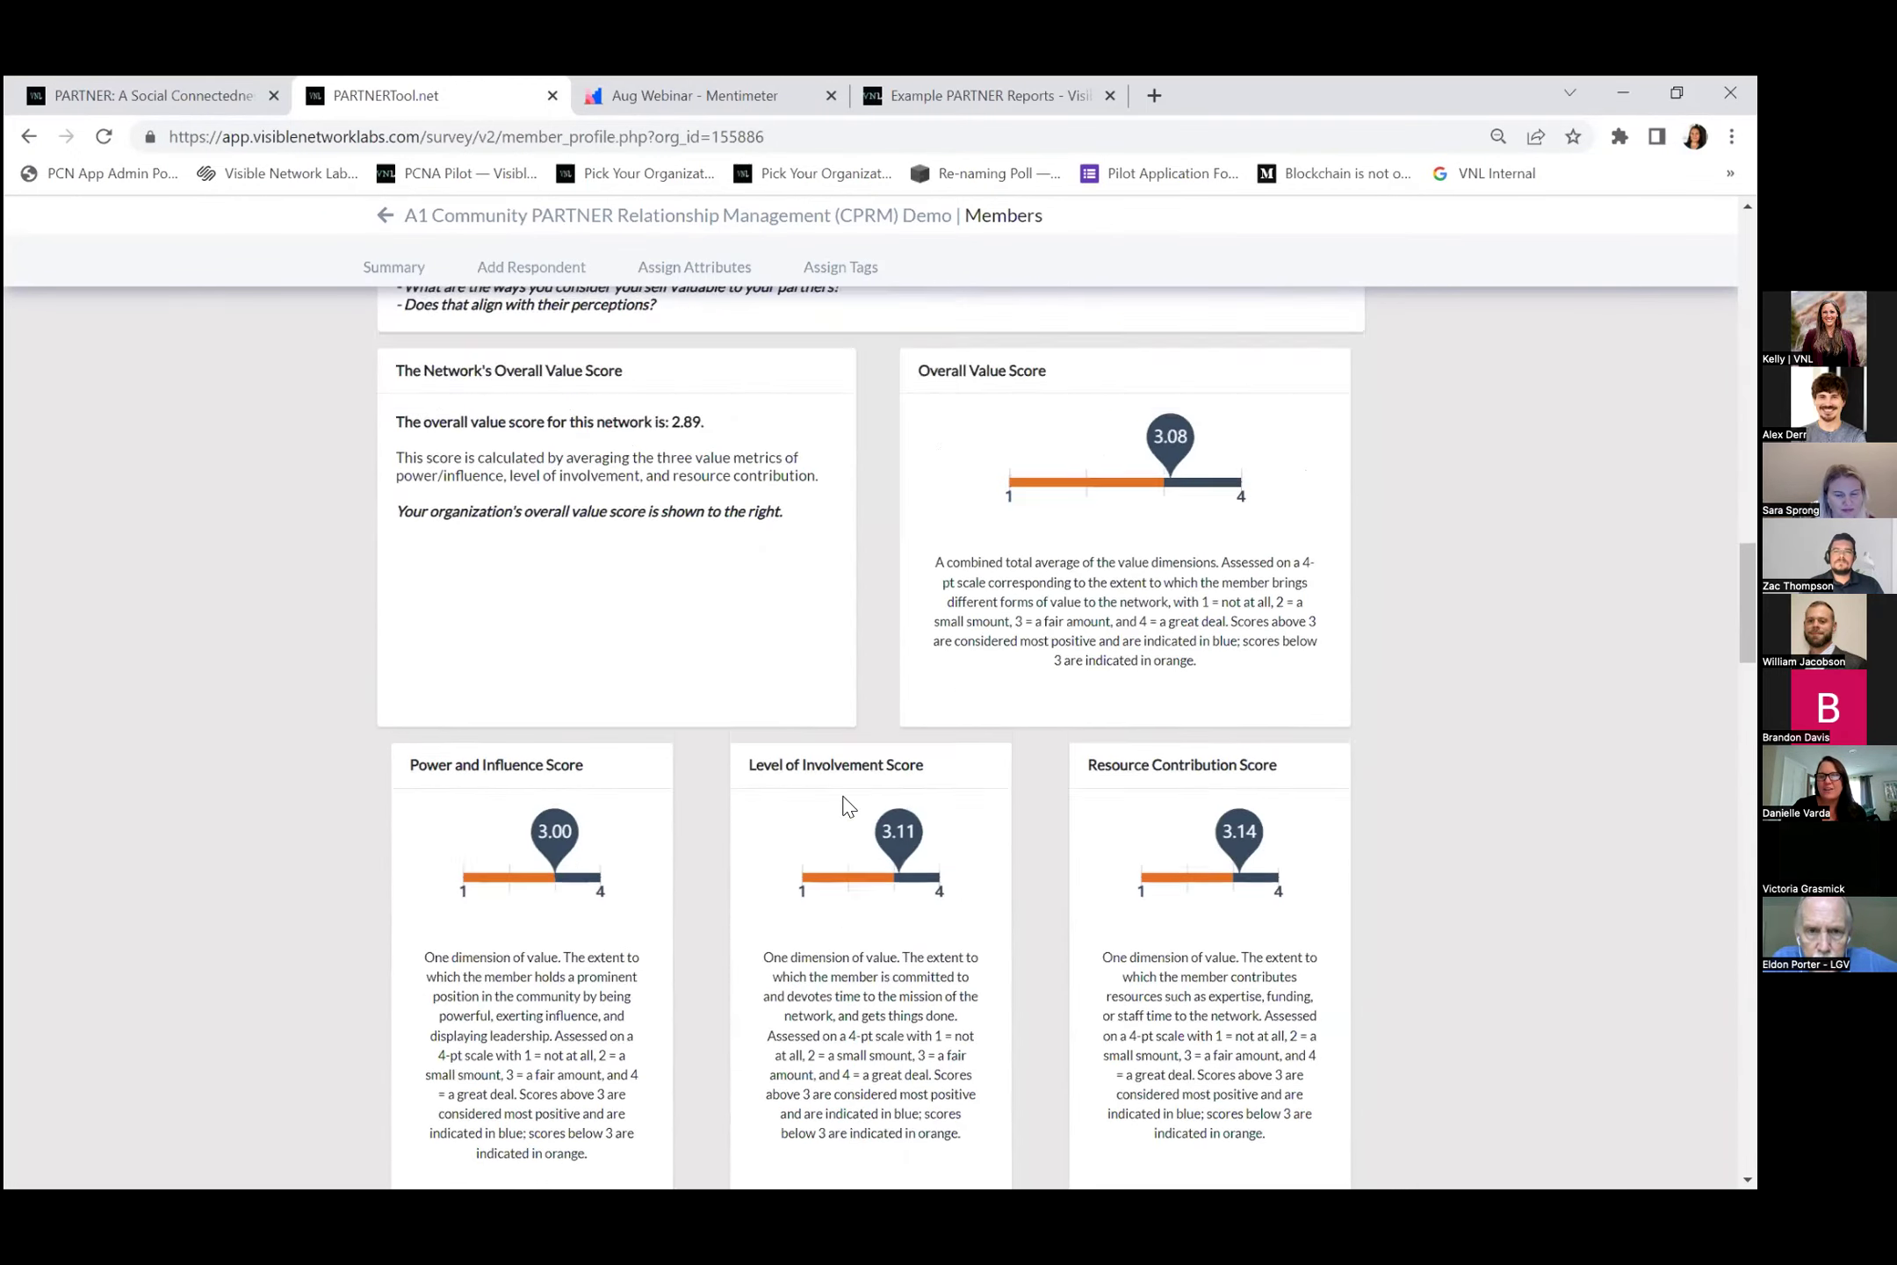
scroll(845, 803, "up", 20)
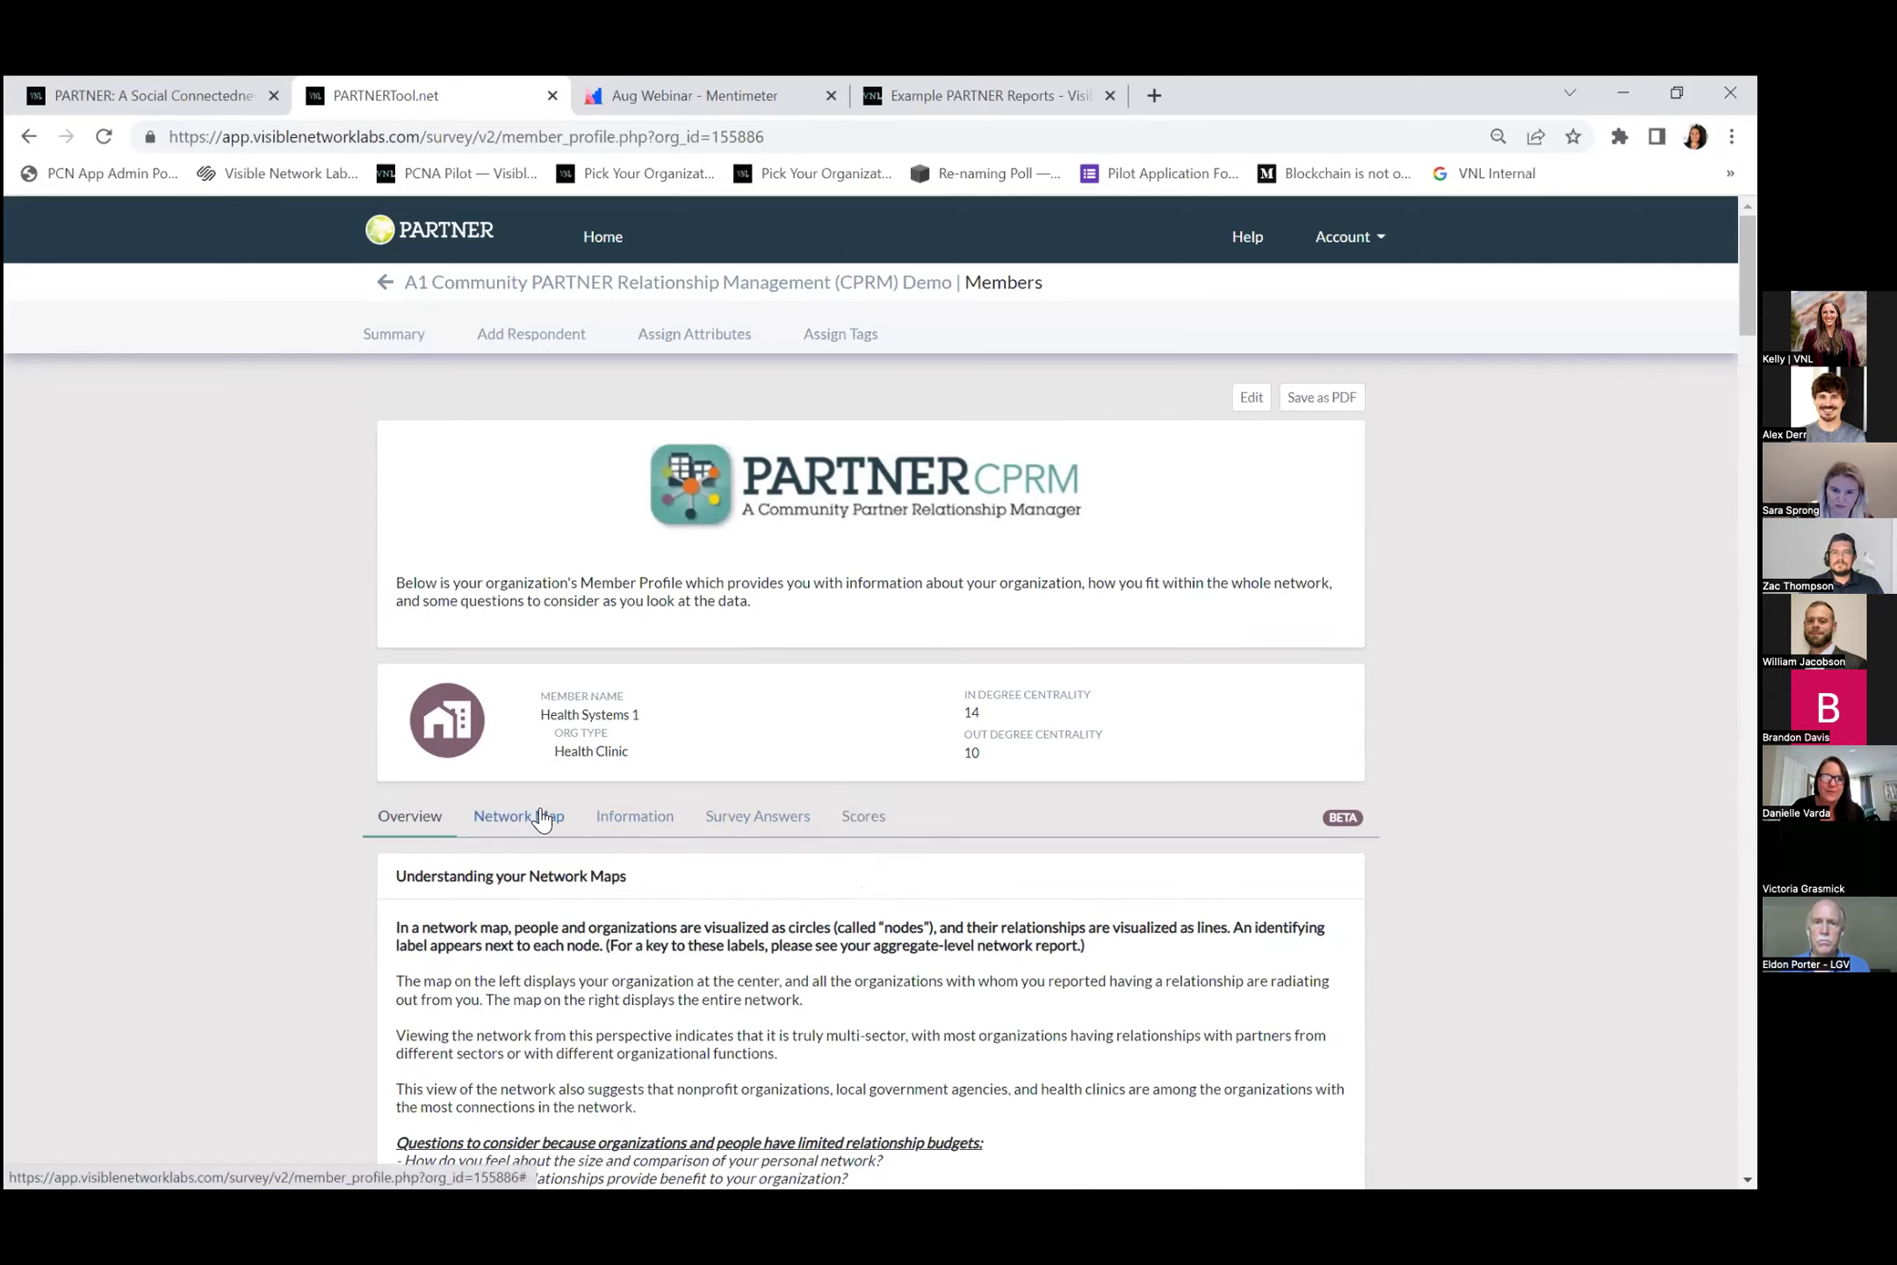
Review Health Systems 1's network map, information and survey answers.
left_click(542, 817)
scroll(698, 773, "down", 3)
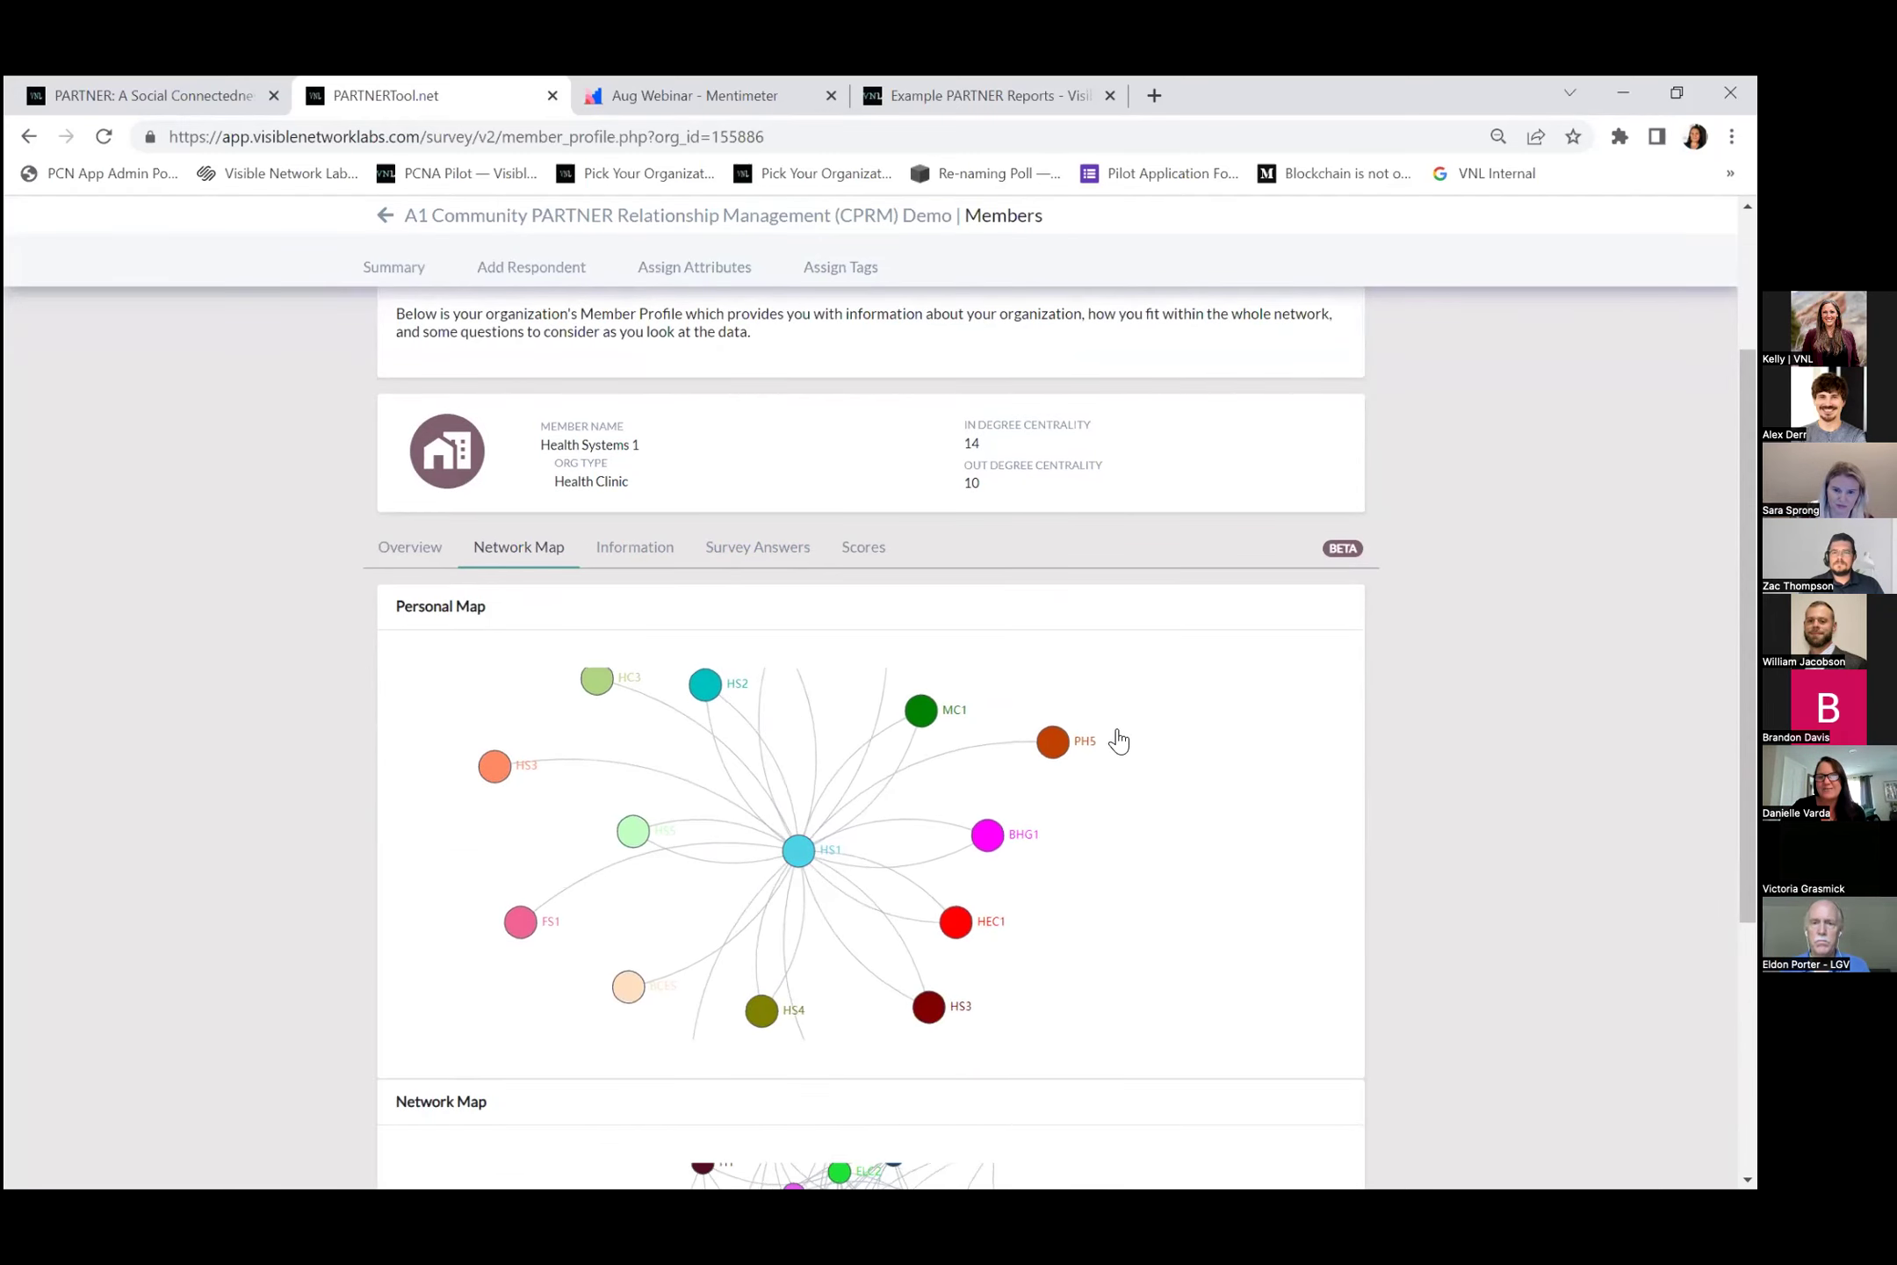
left_click(634, 548)
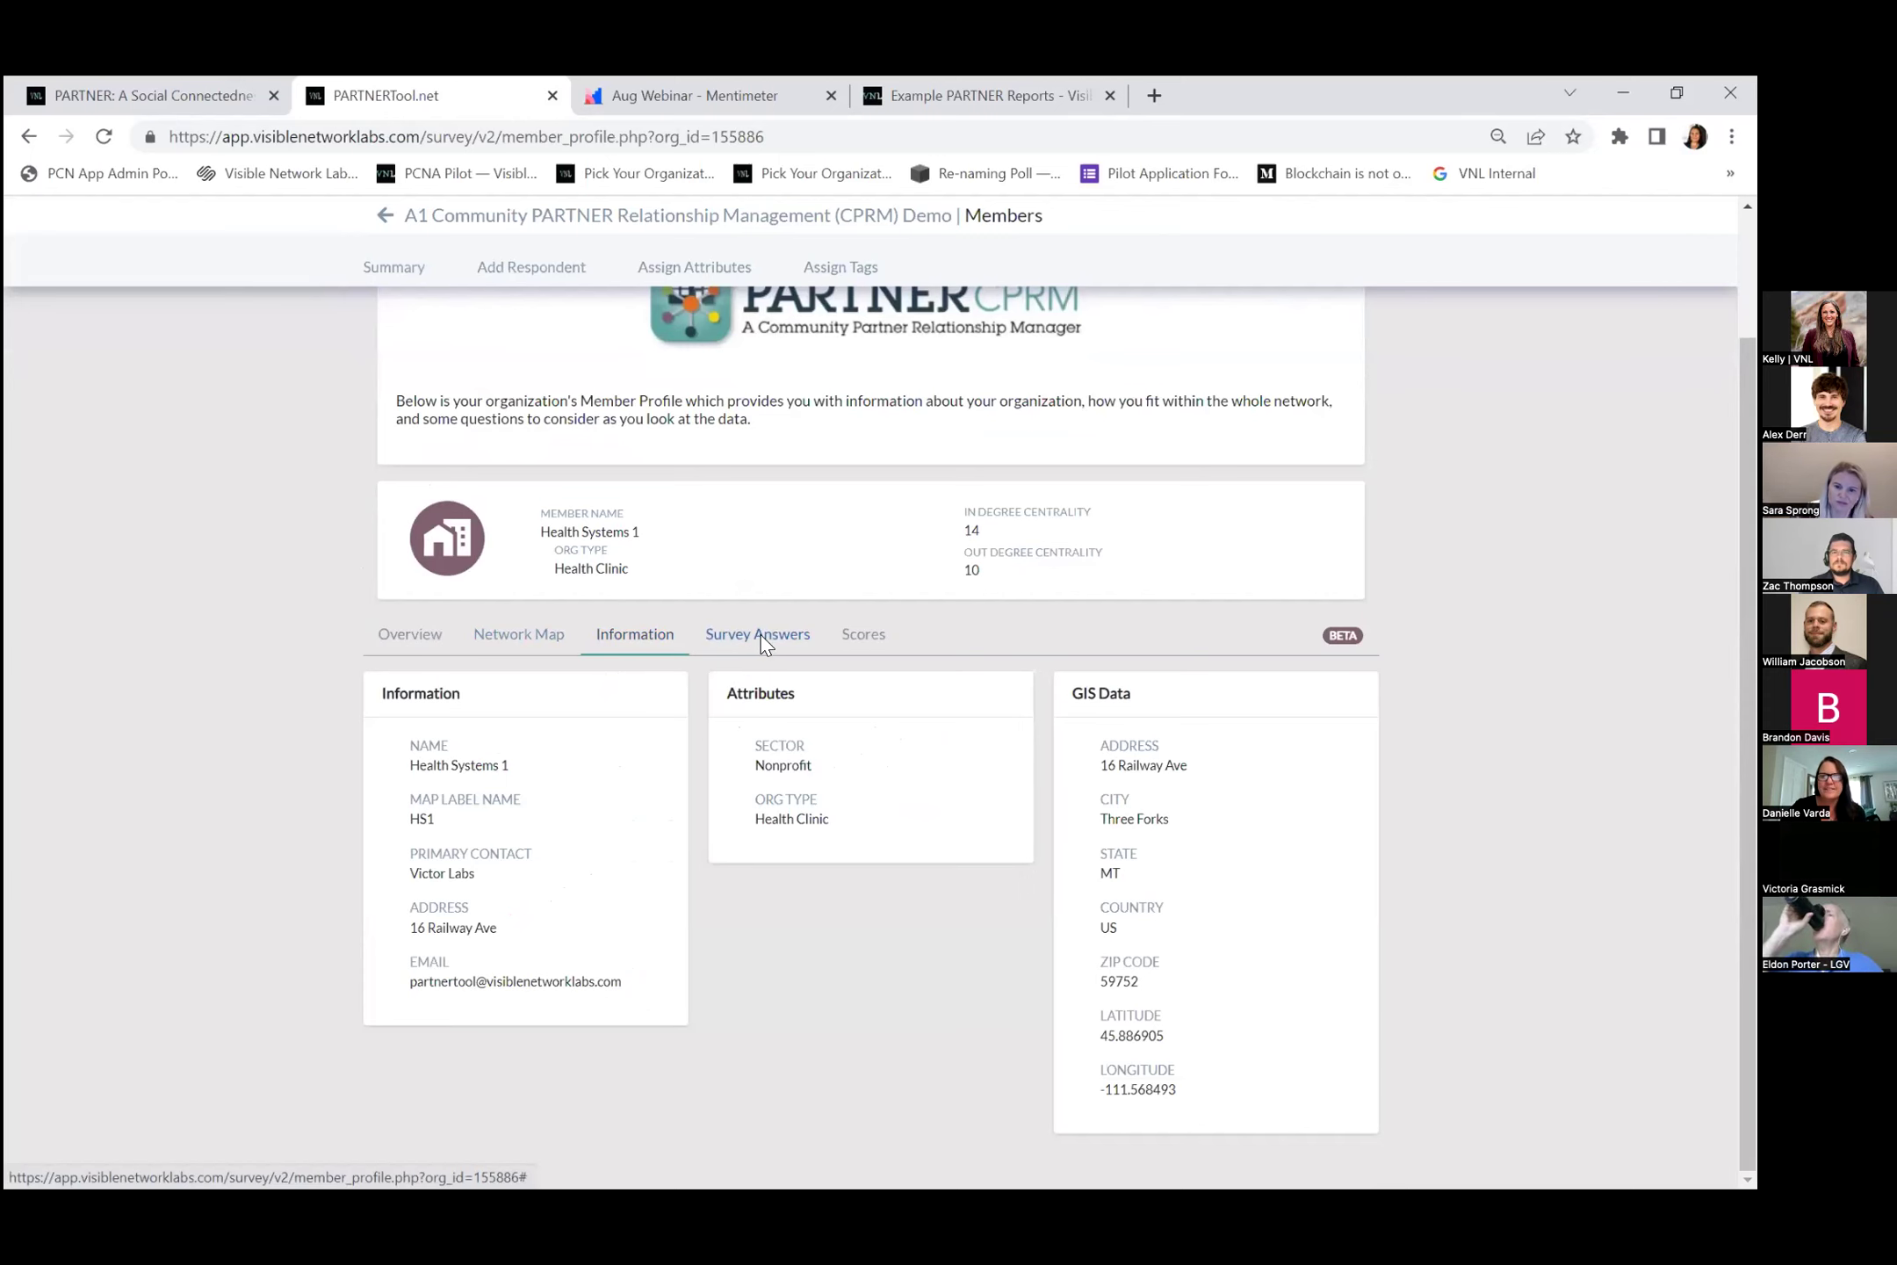
left_click(759, 640)
scroll(983, 810, "down", 10)
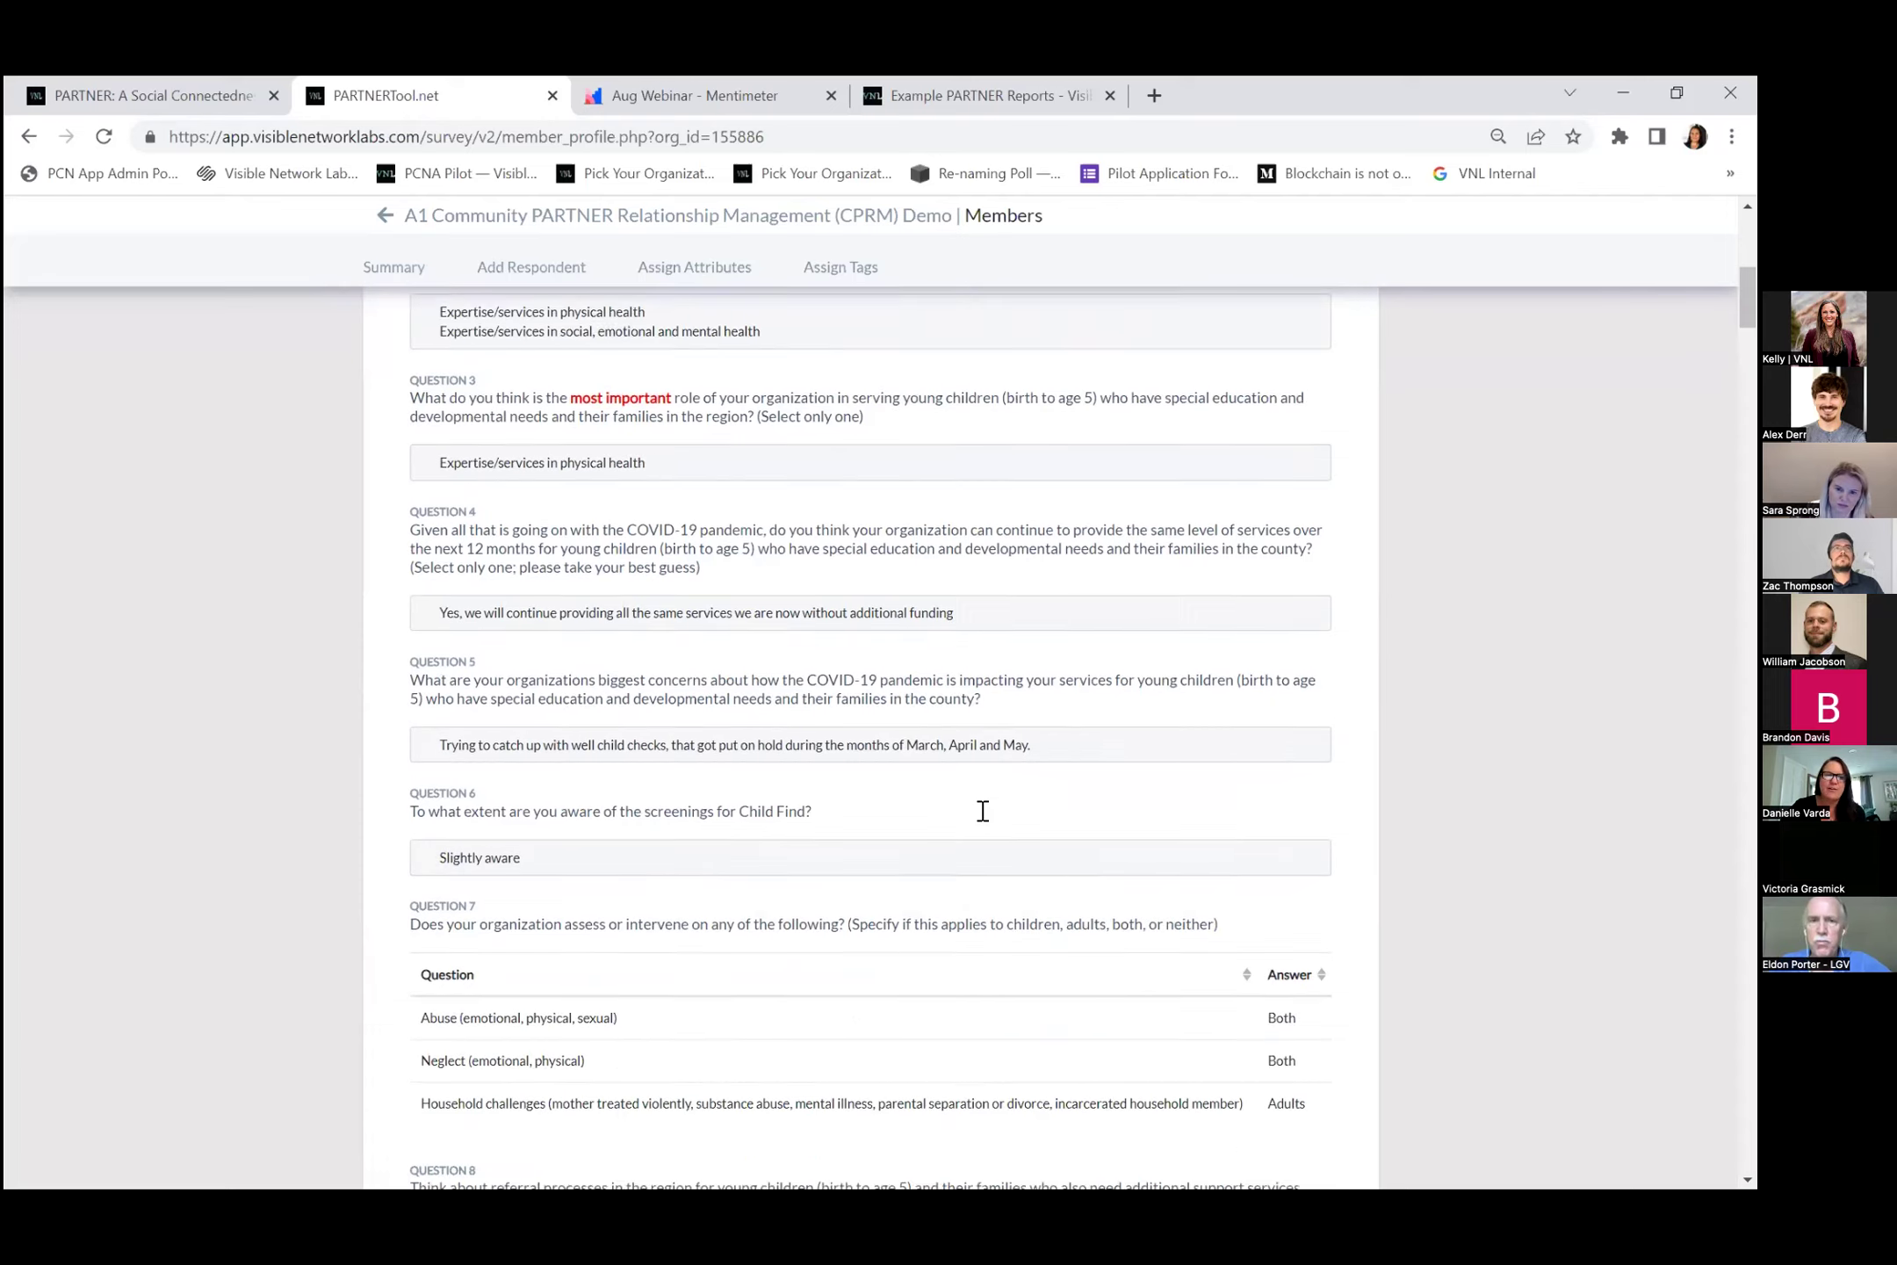
scroll(919, 798, "up", 15)
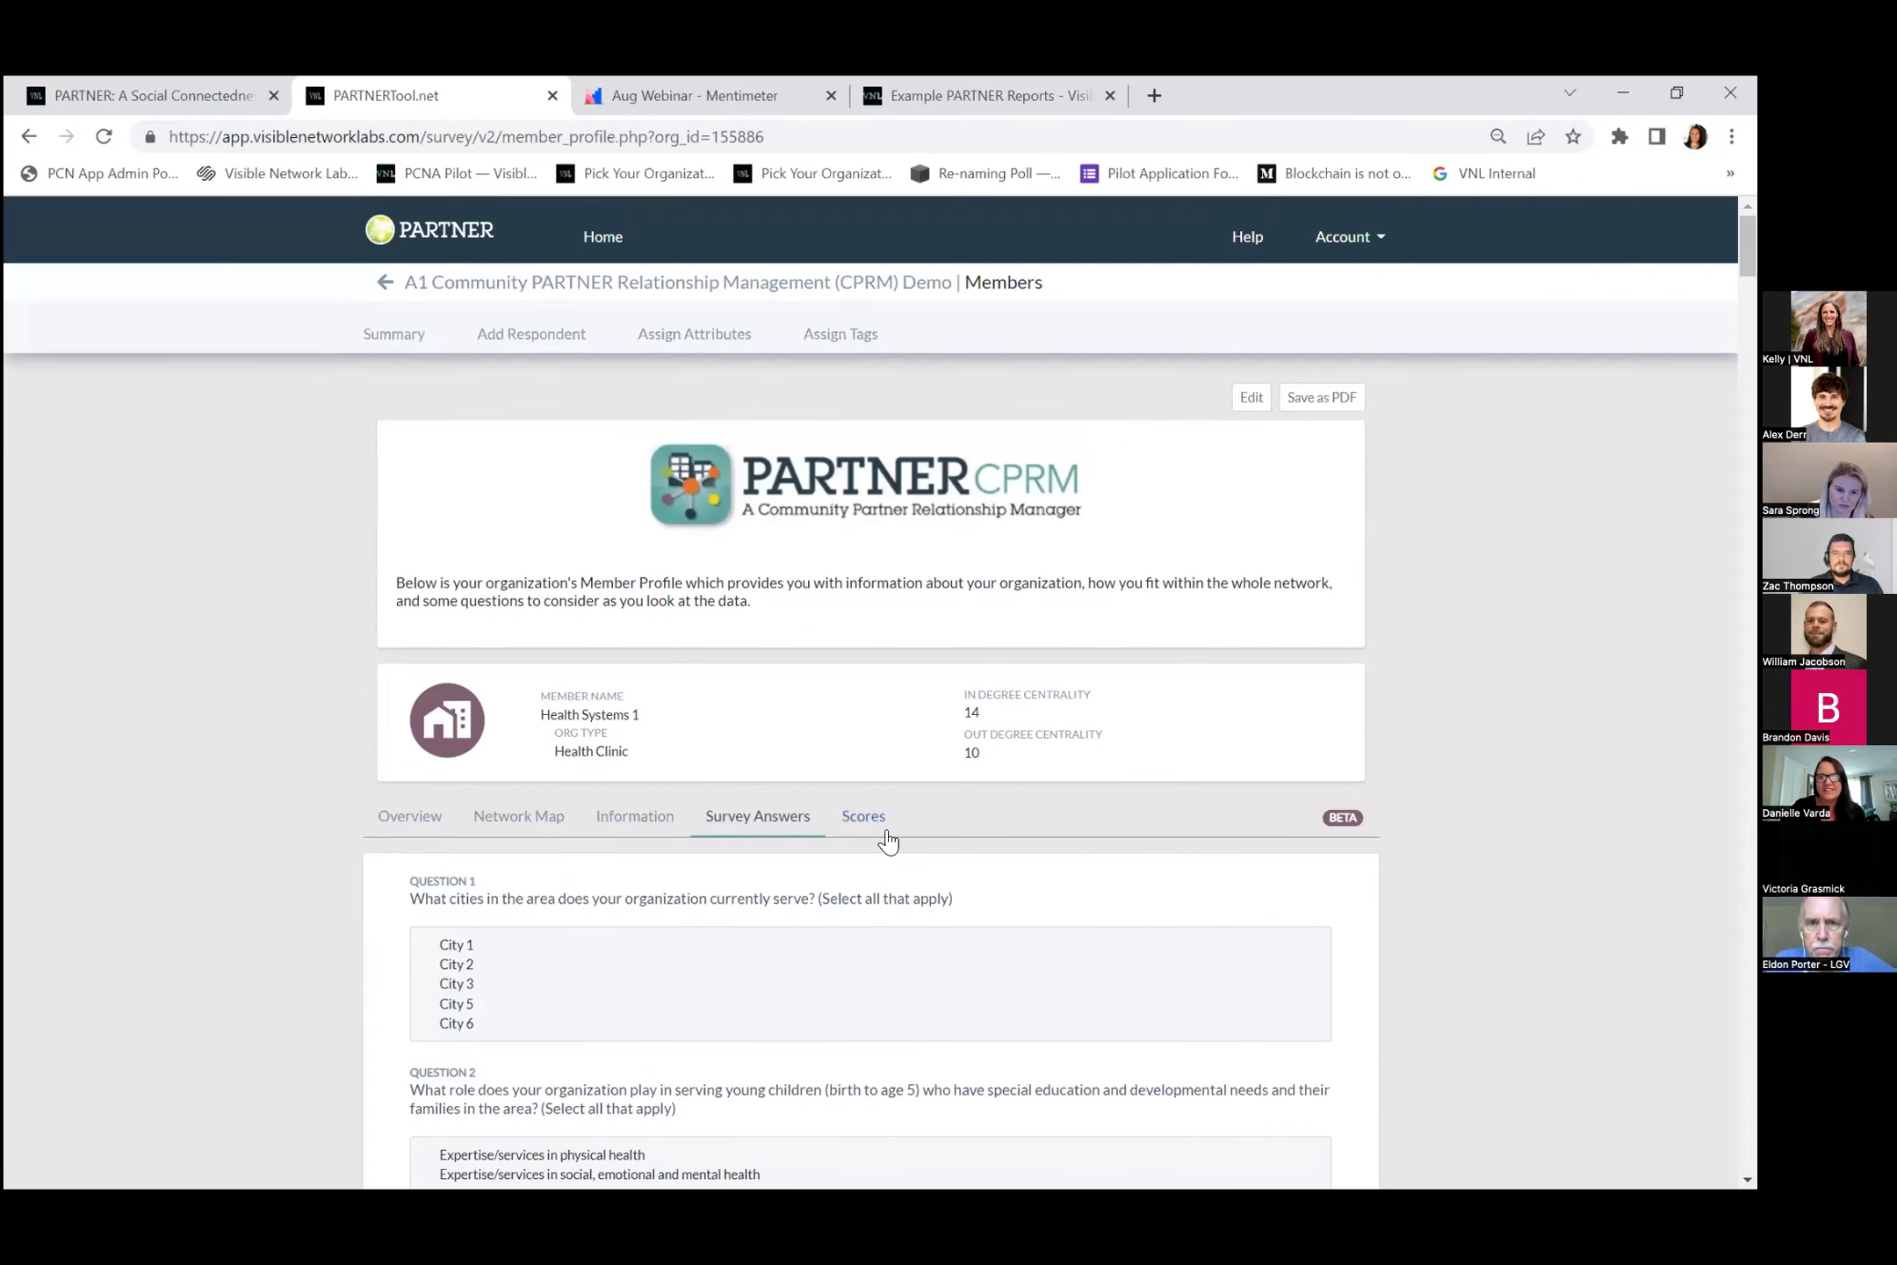
Look over Health Systems 1's value and trust scores, then go to the Example PARTNER Reports page.
left_click(856, 816)
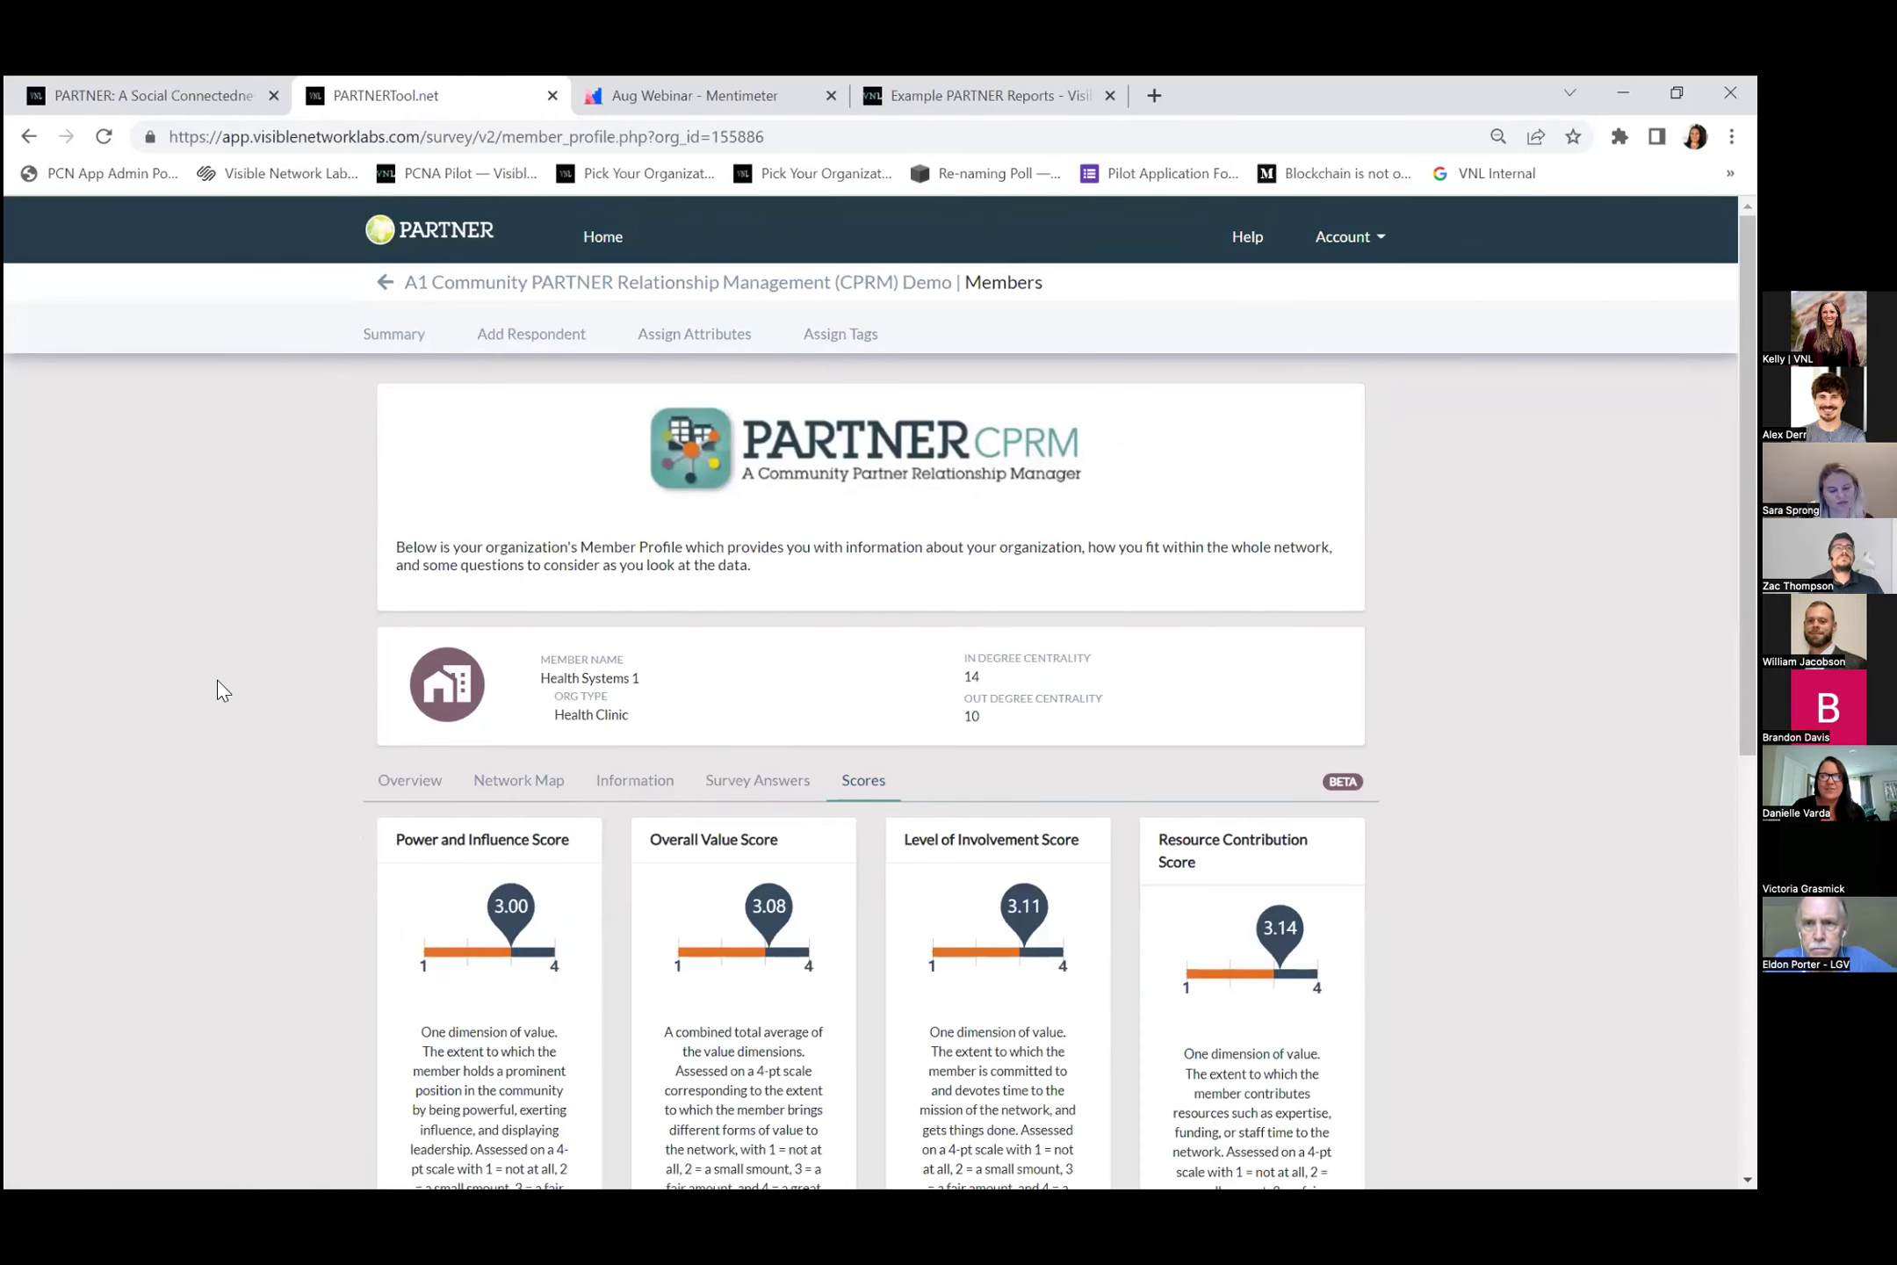
scroll(216, 681, "down", 4)
scroll(219, 679, "down", 5)
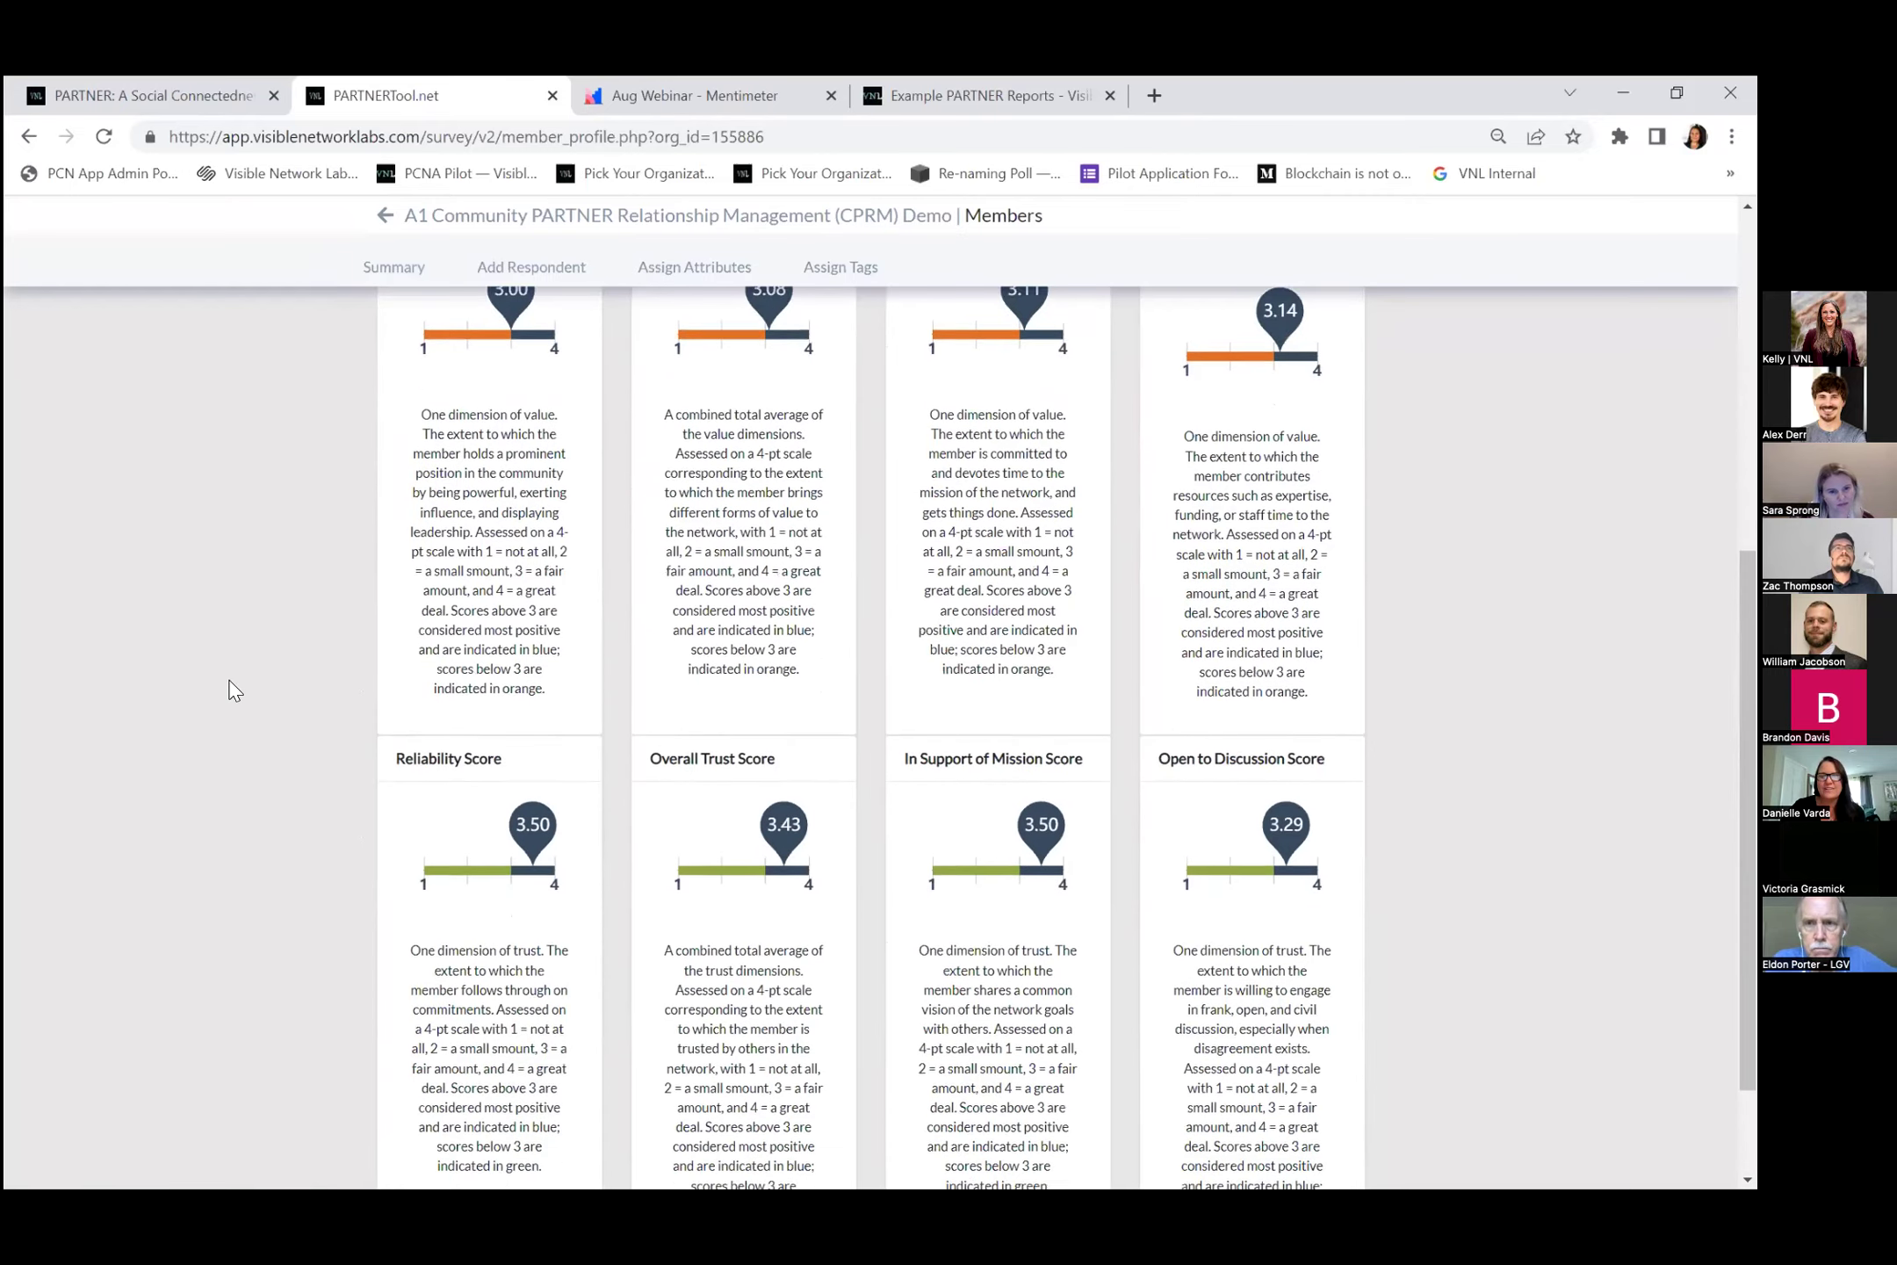
scroll(235, 689, "up", 9)
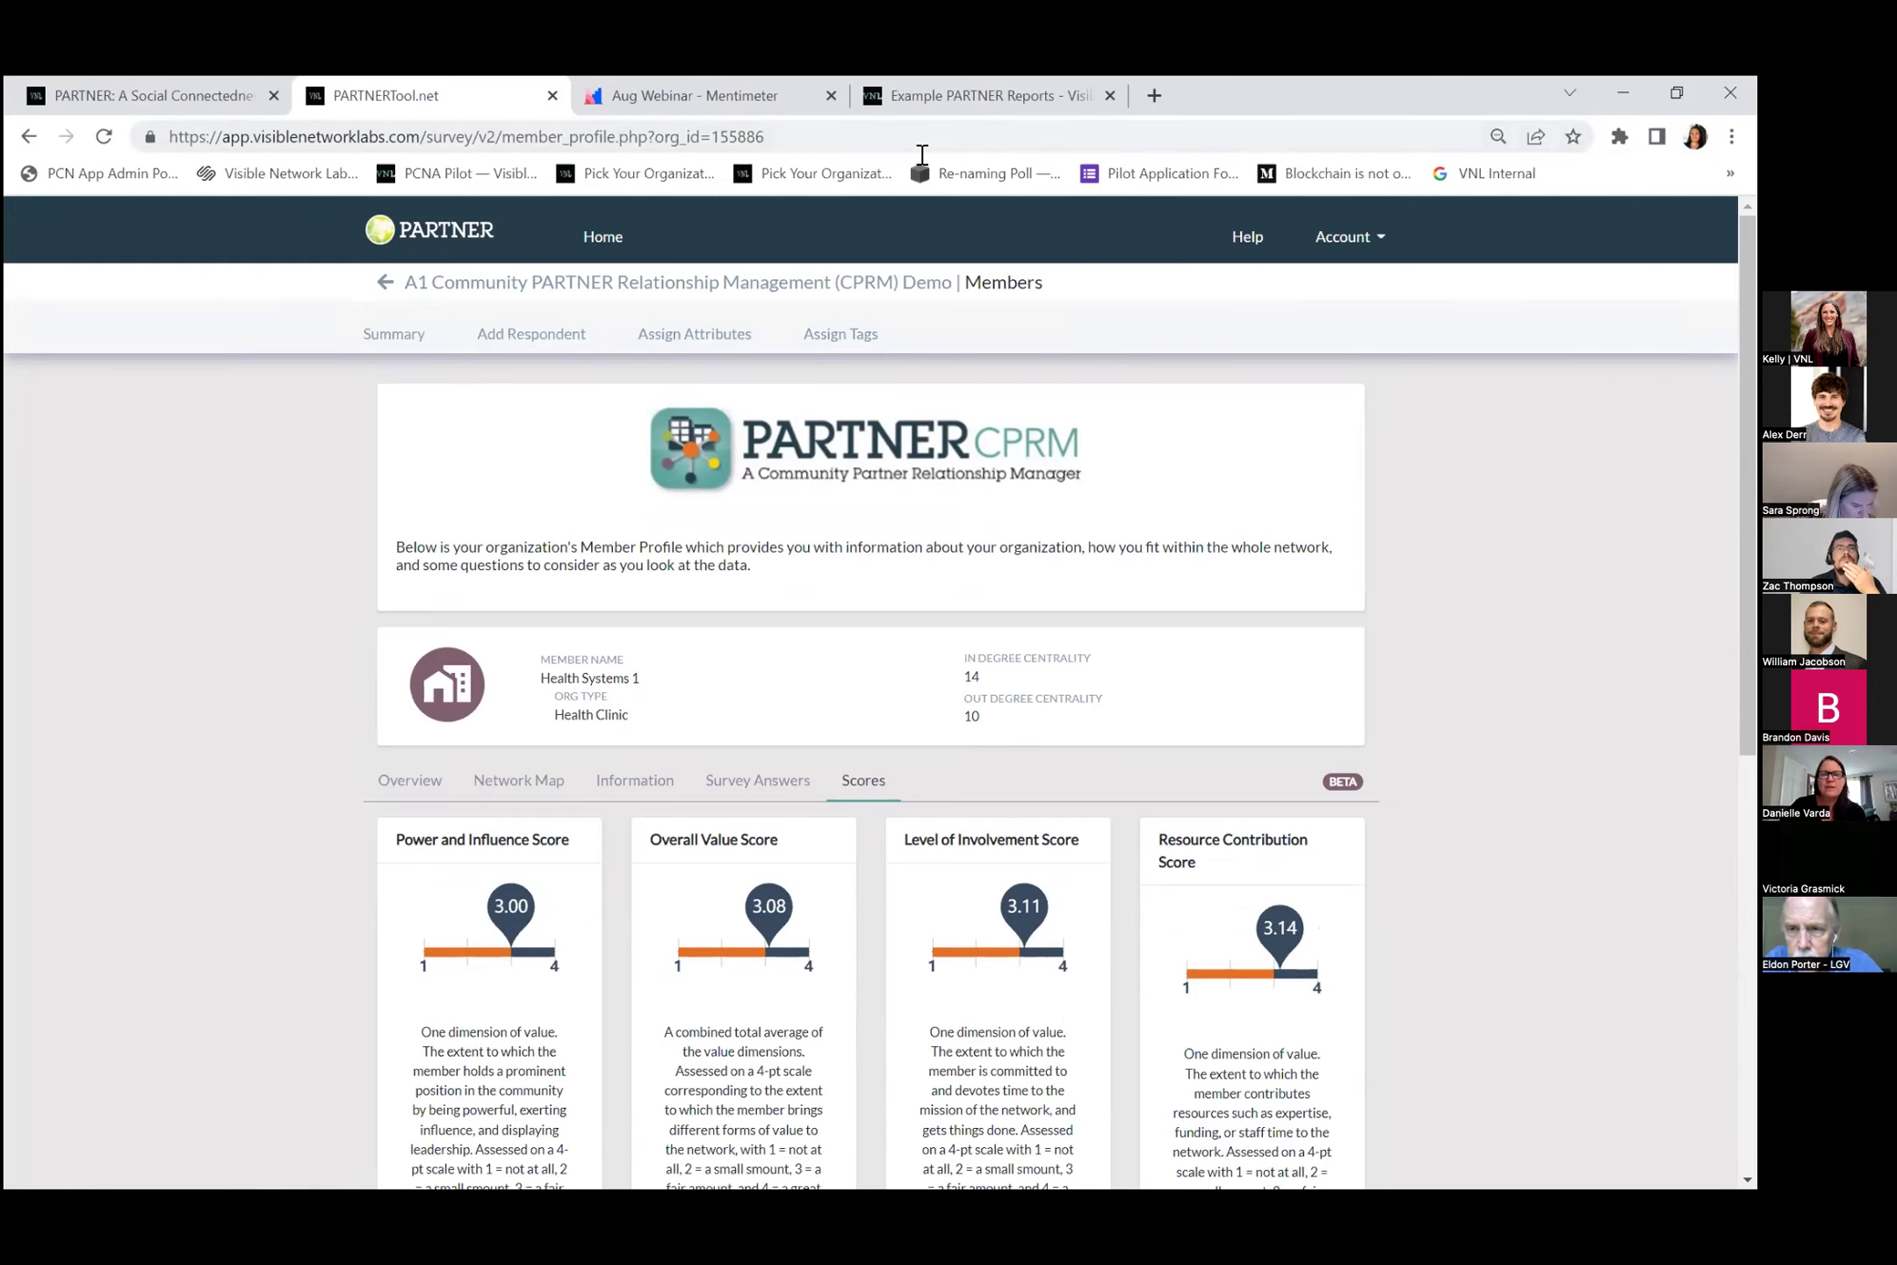
left_click(948, 93)
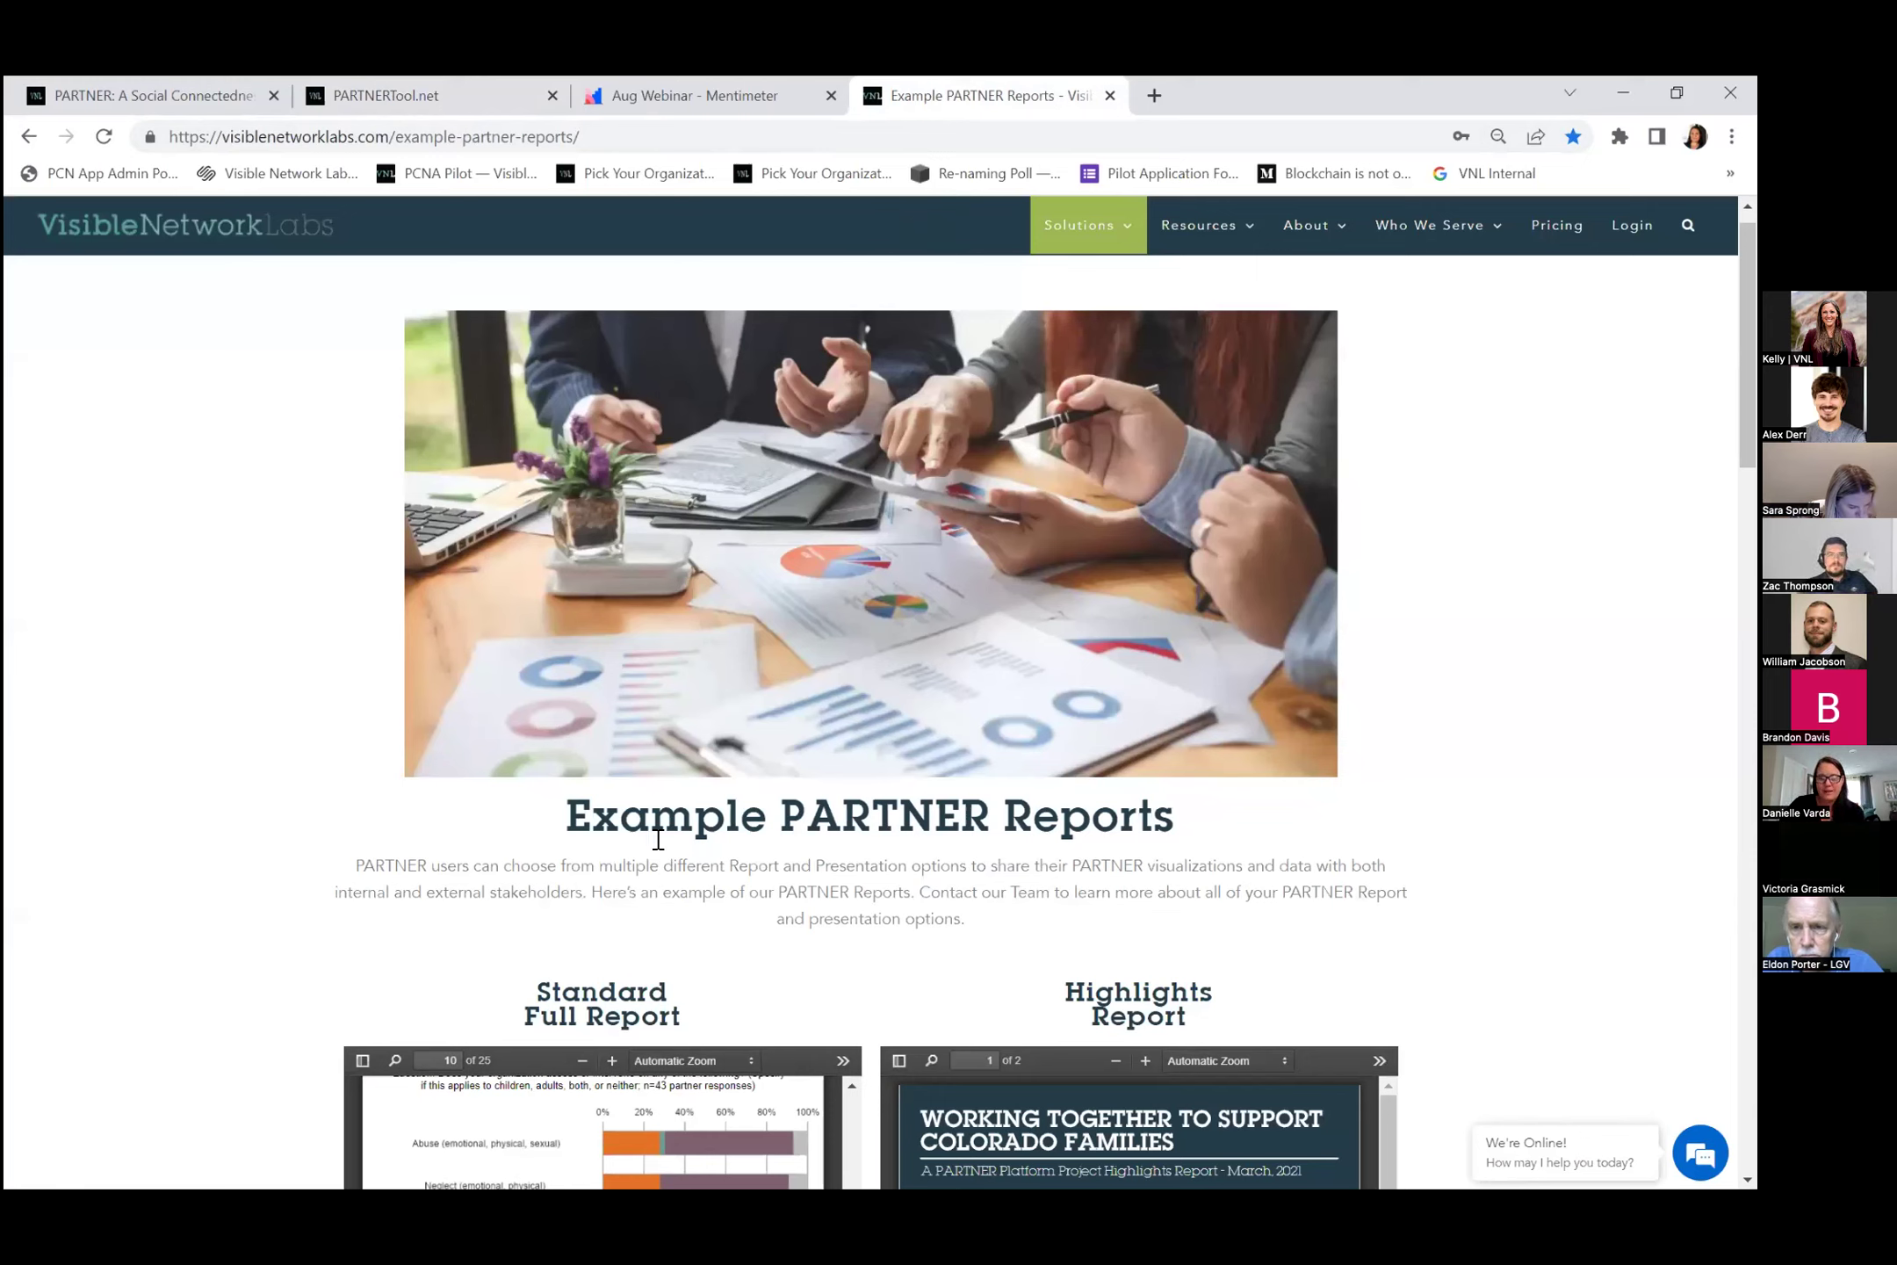
Scroll down past the Standard Full Report and Highlights Report previews.
scroll(553, 707, "down", 3)
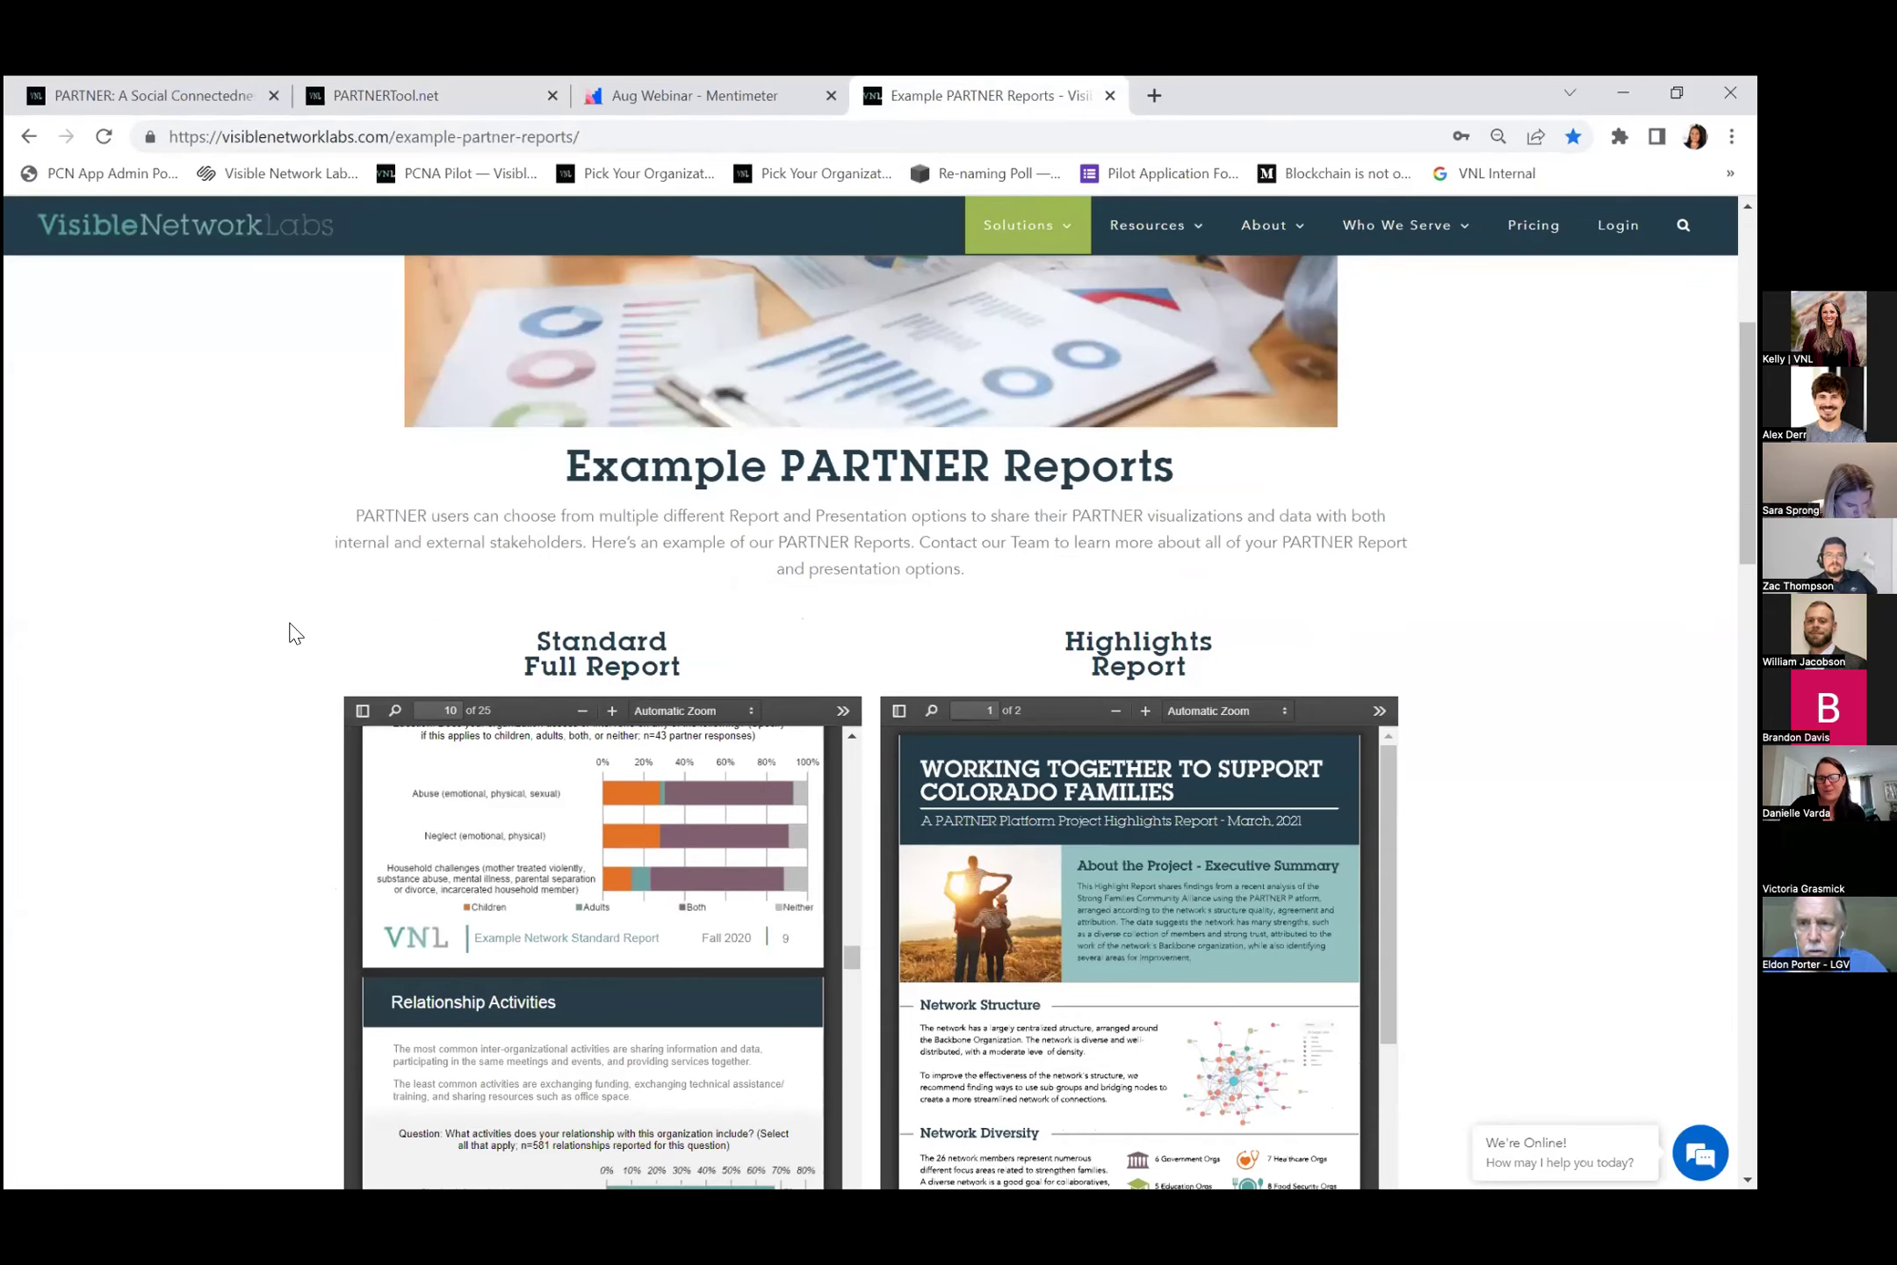
scroll(367, 706, "down", 3)
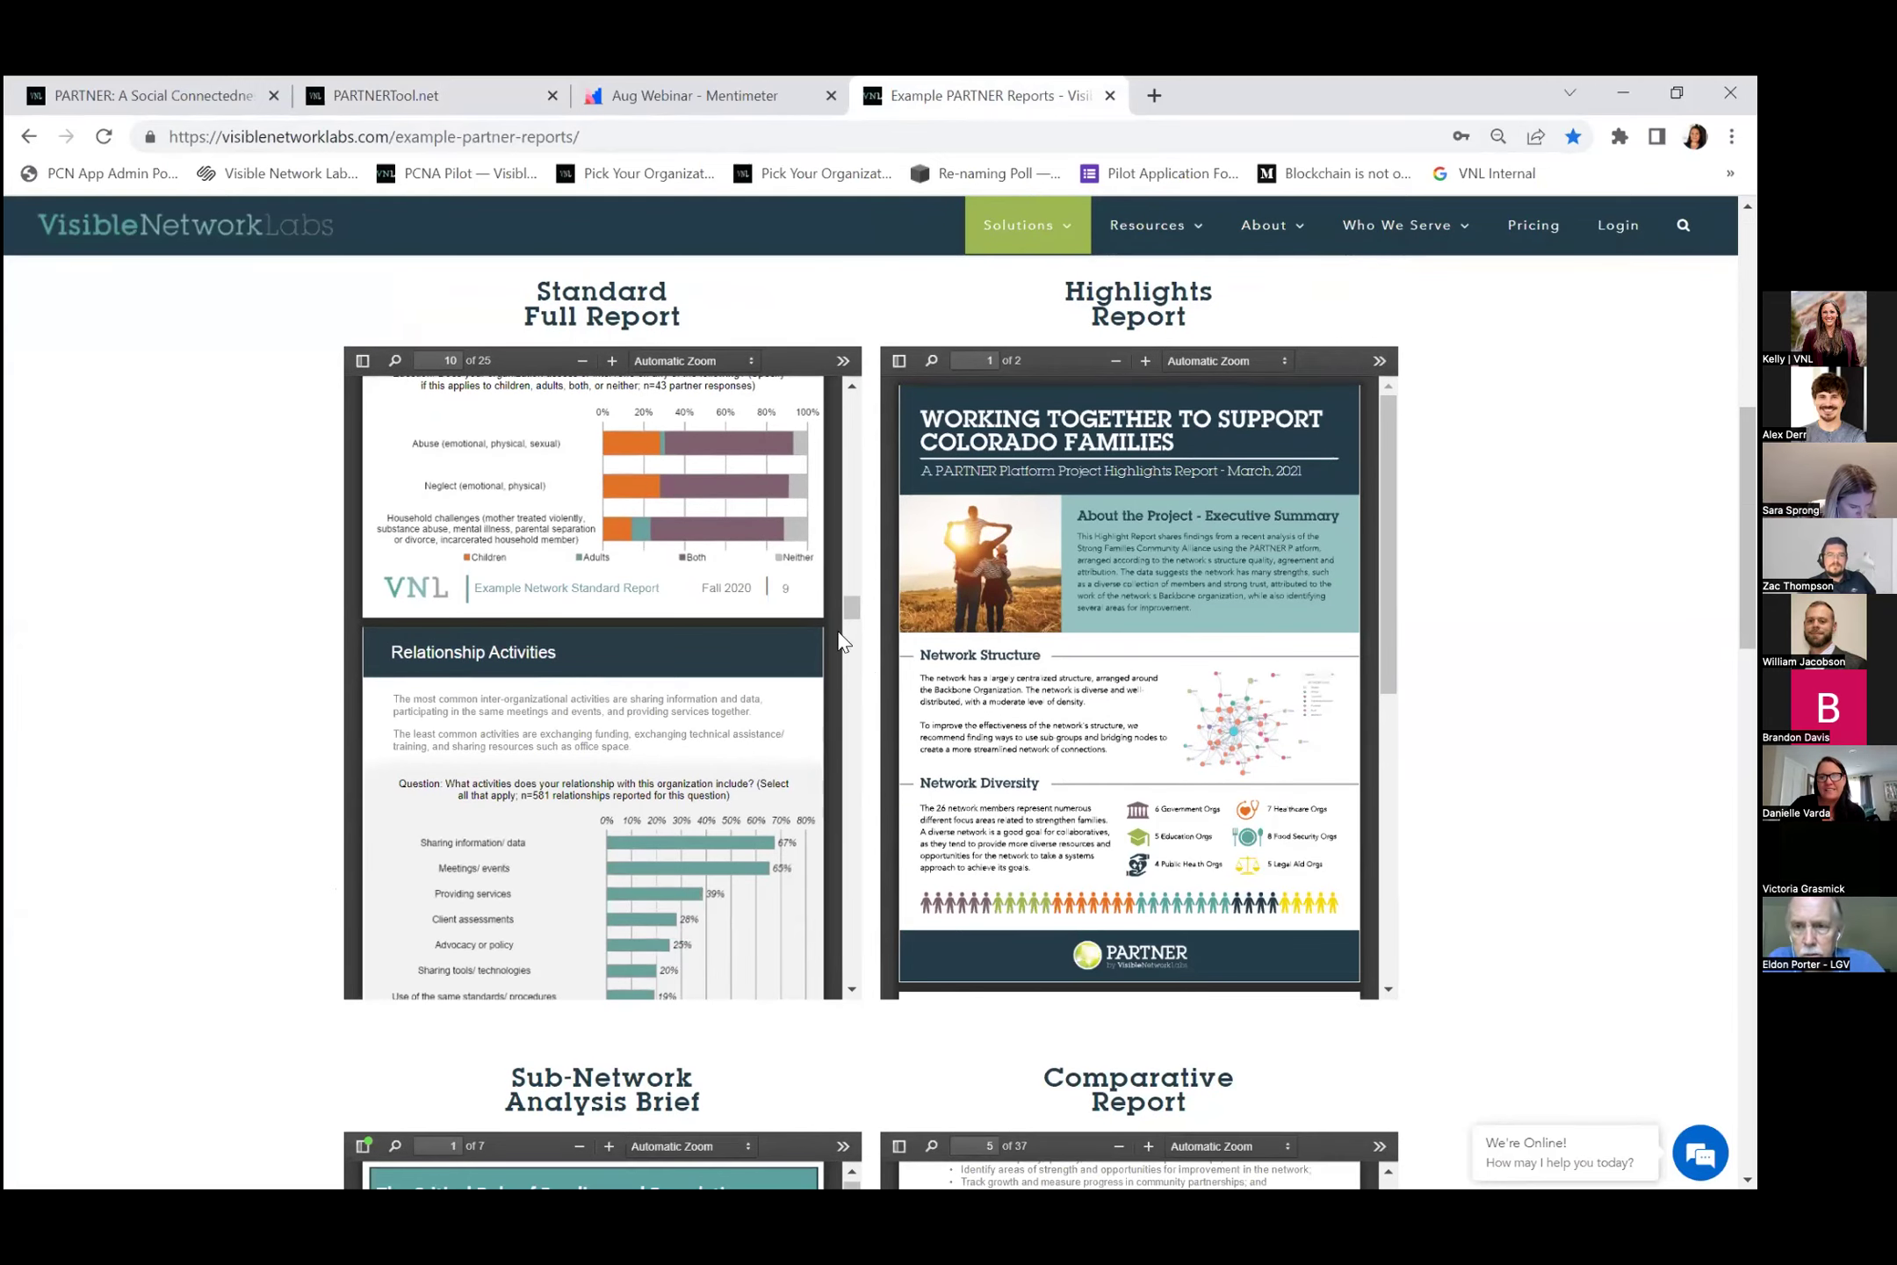
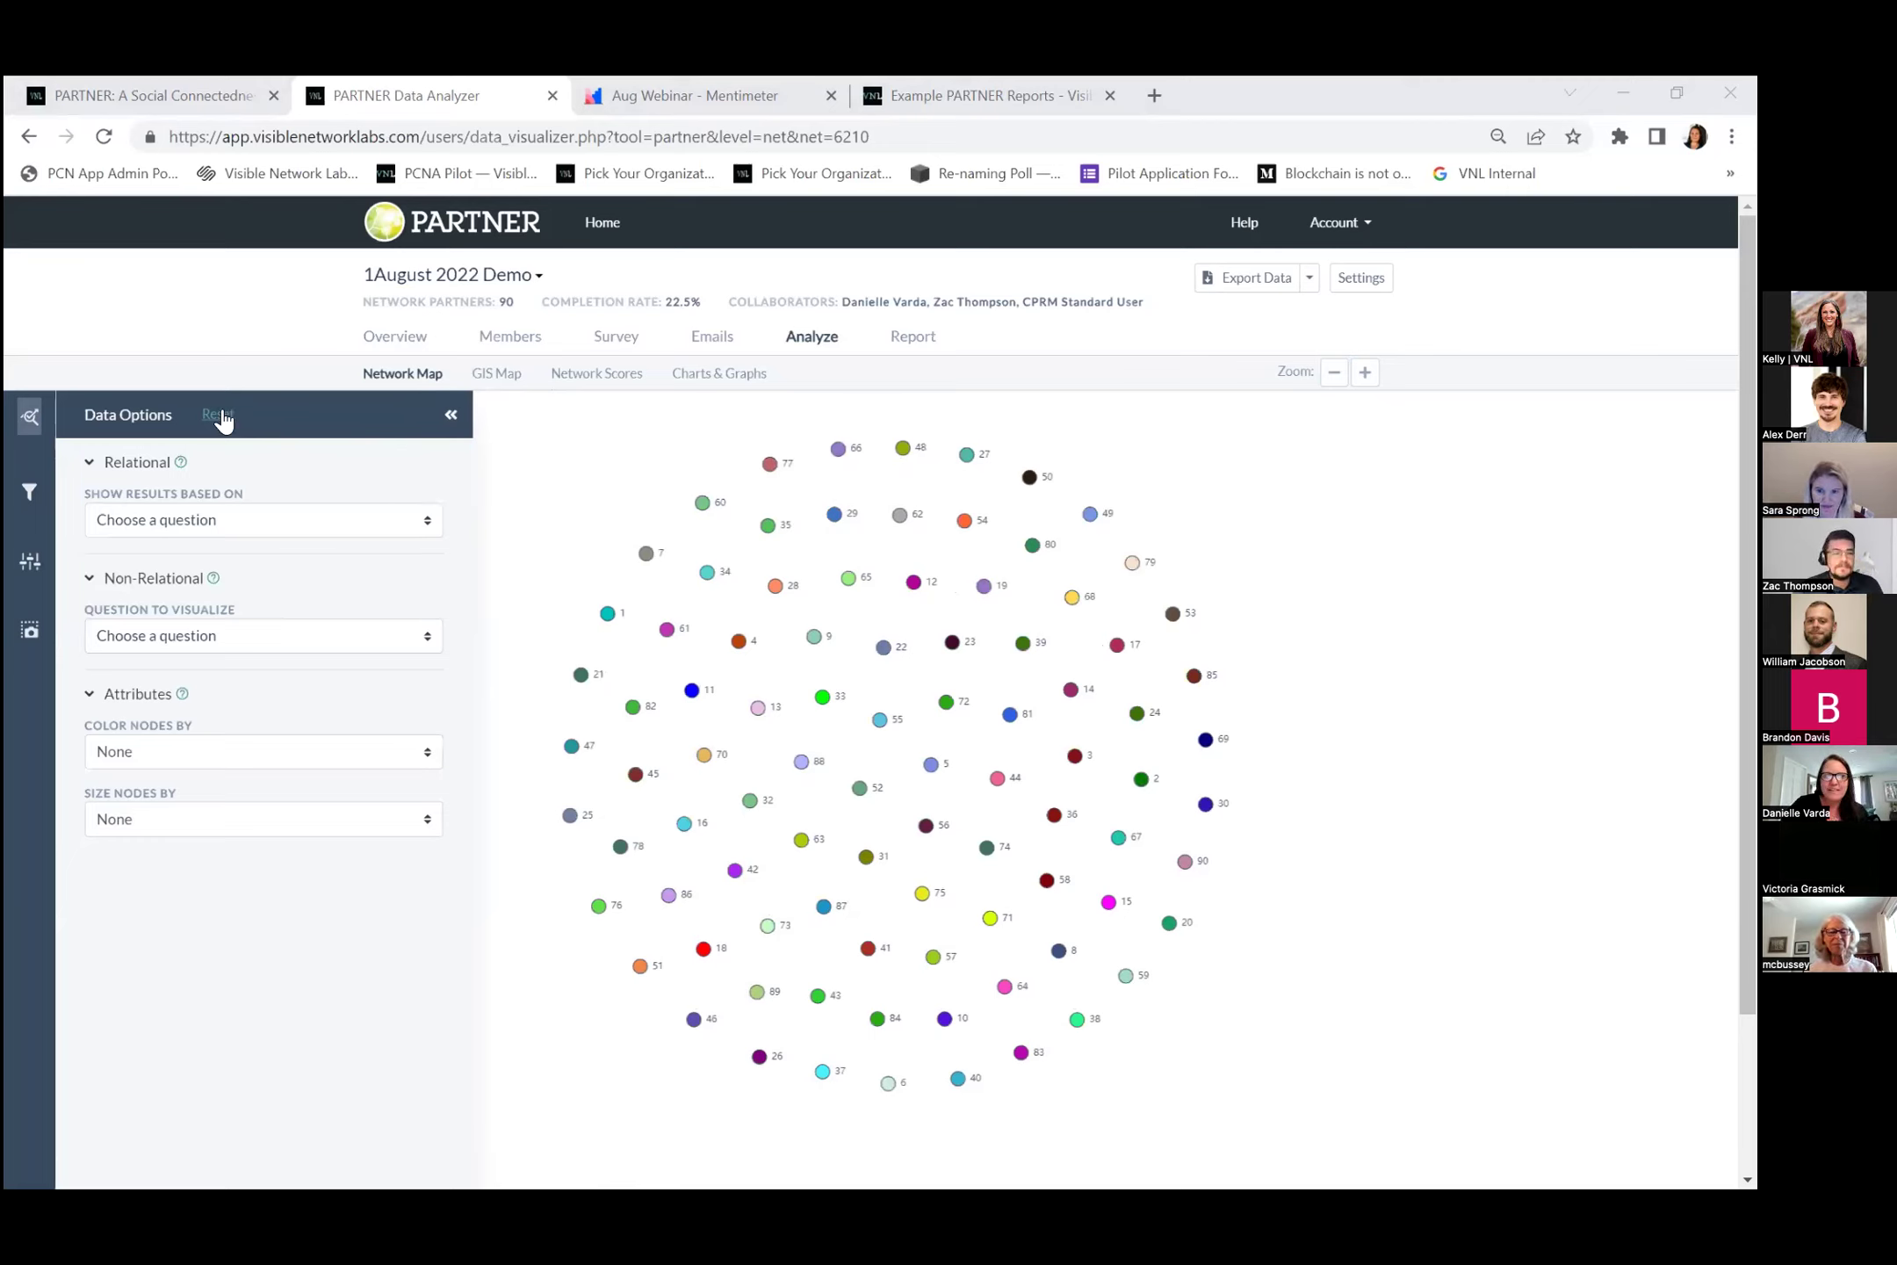
In Data Options, base the map's relational ties on Network Member Selection #1.
left_click(424, 531)
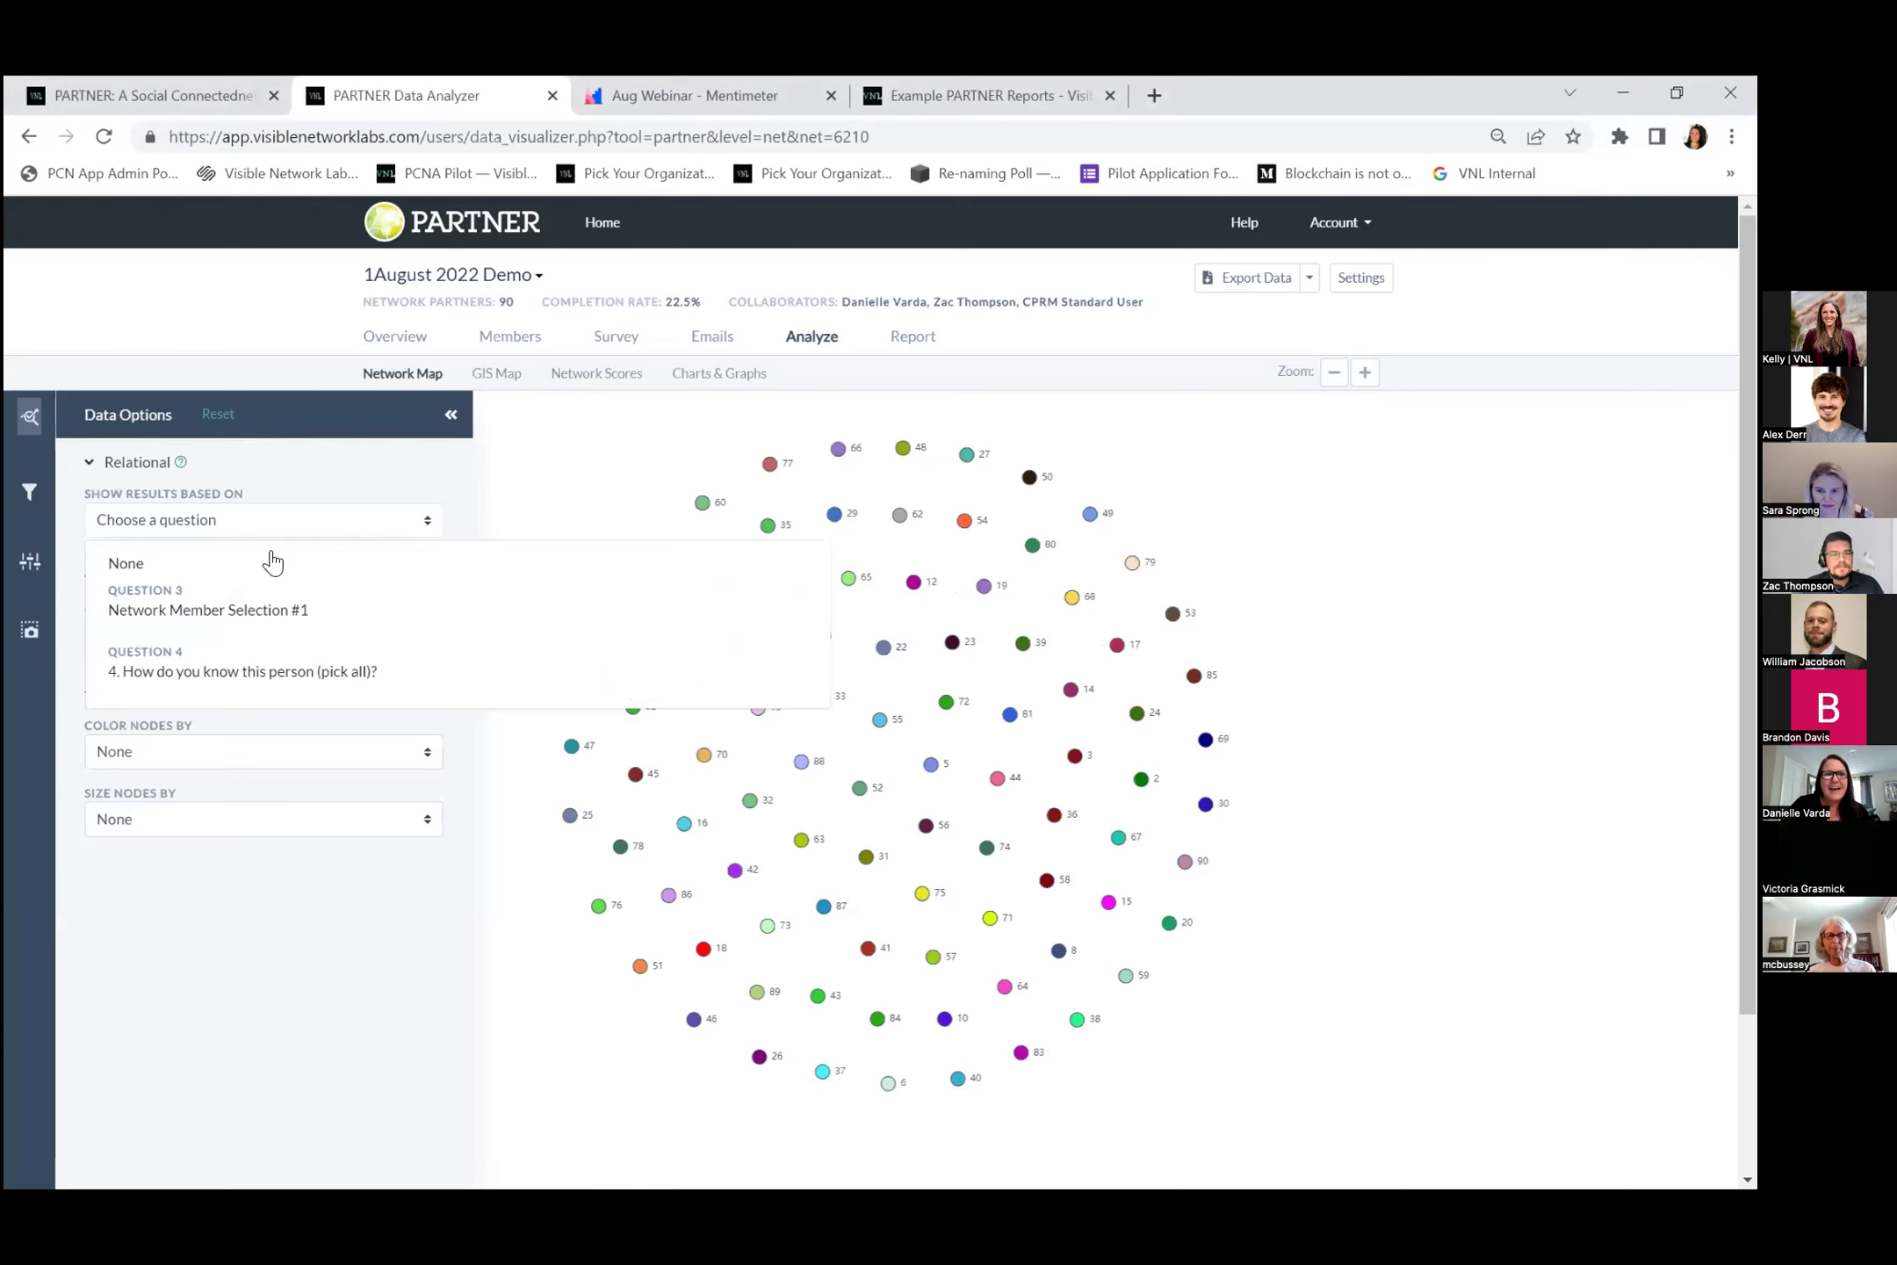
left_click(289, 617)
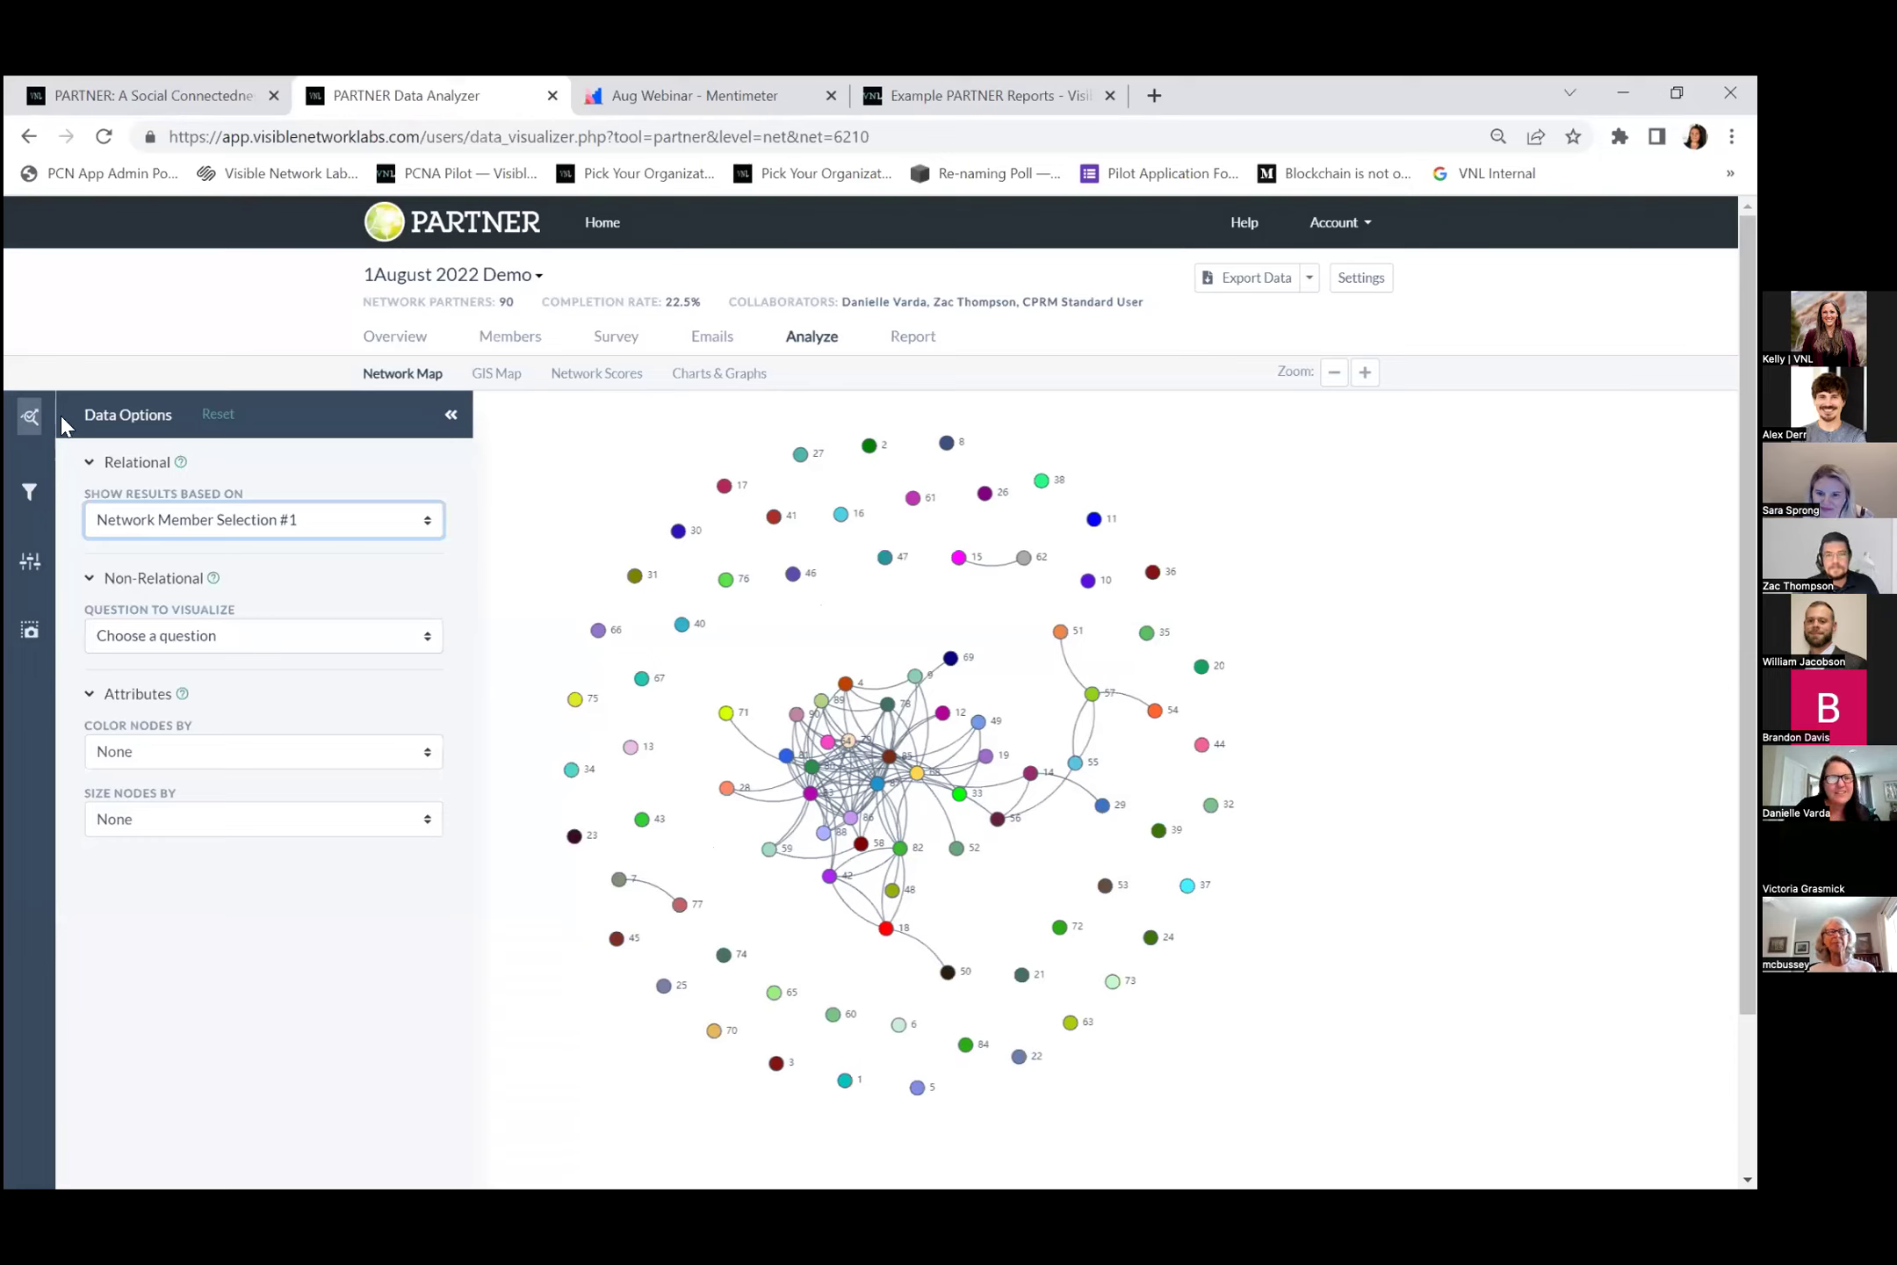
left_click(34, 412)
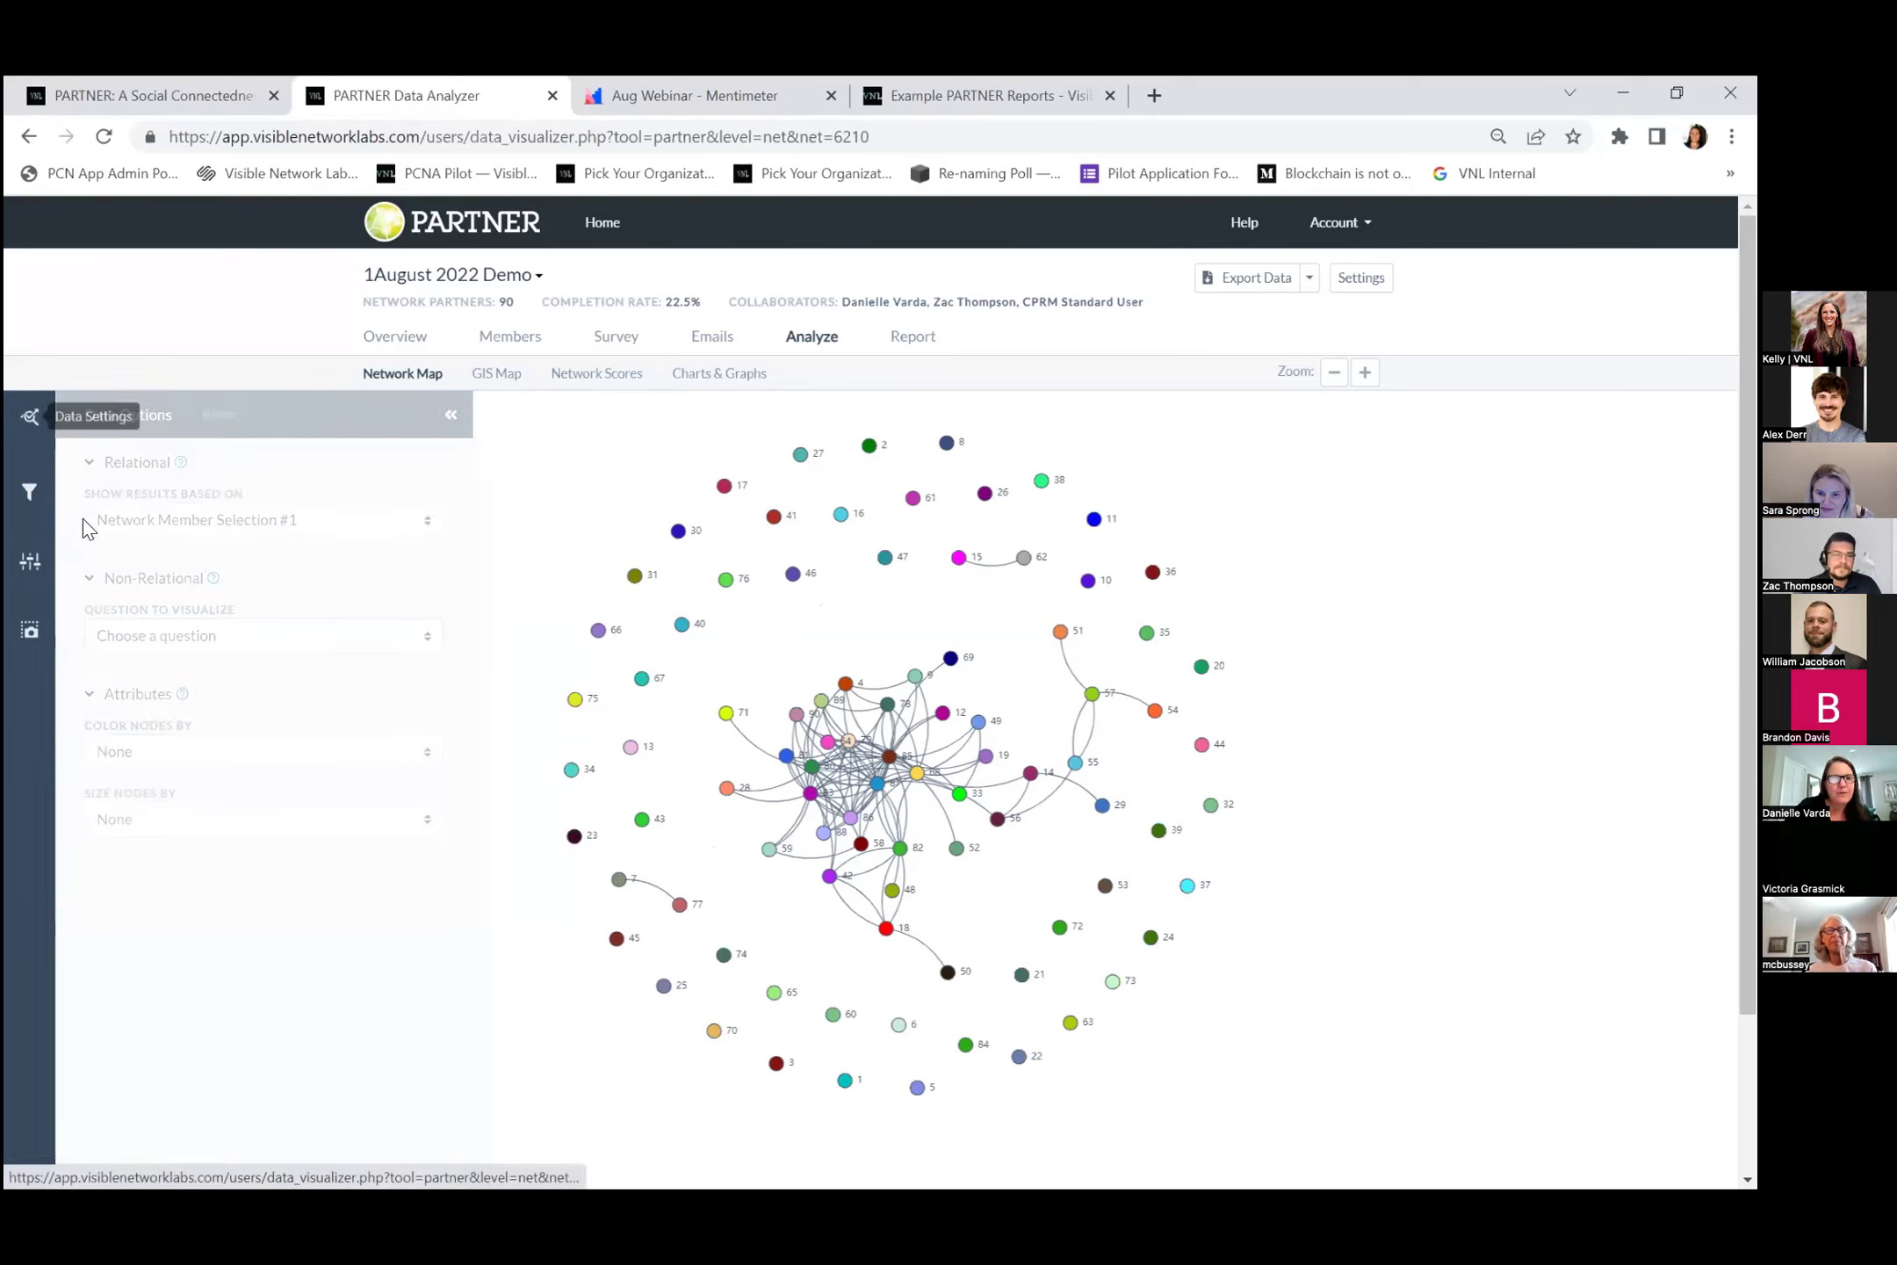
left_click(35, 431)
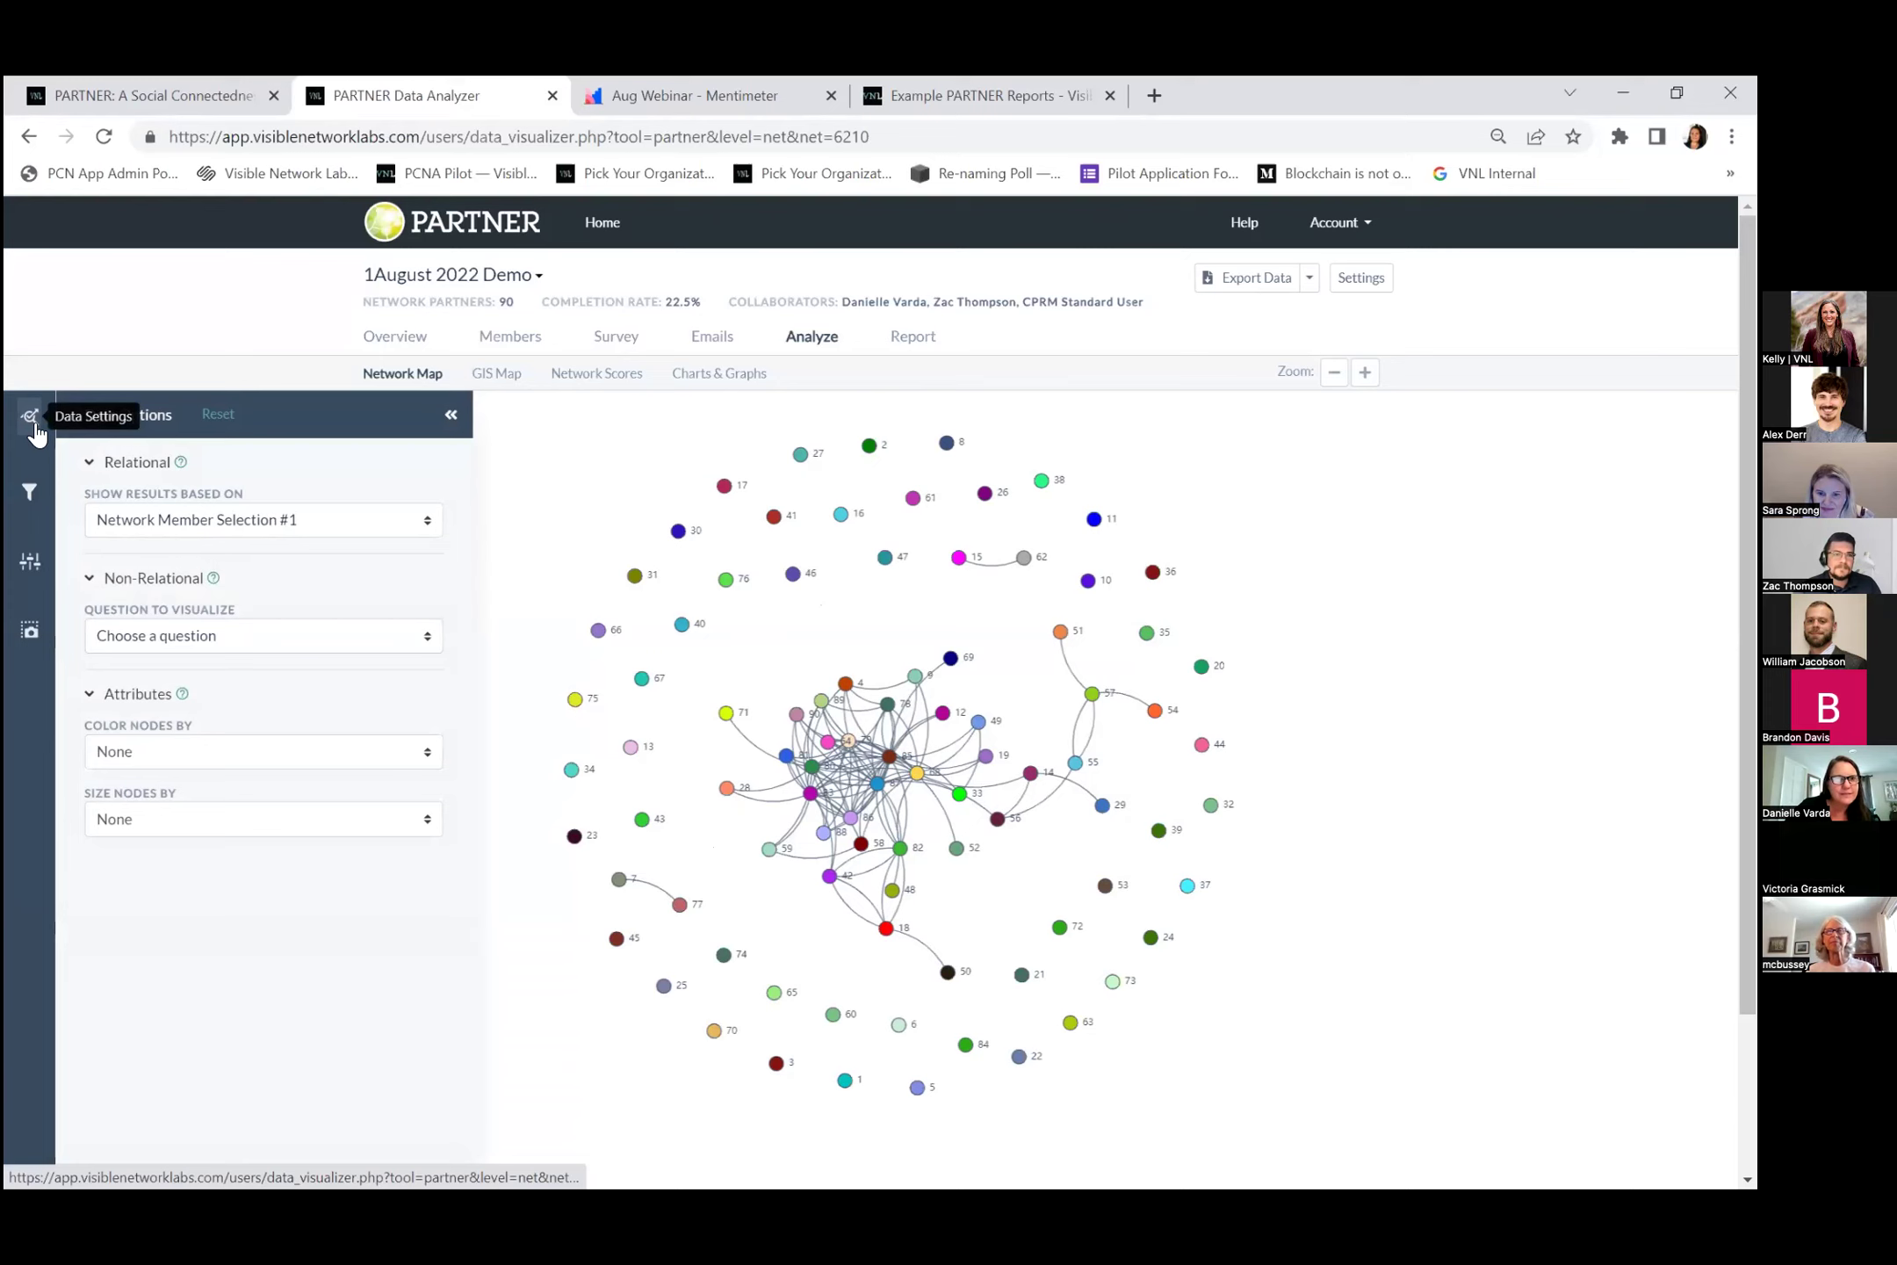
Turn off Show isolated nodes in Settings and zoom in on the connected partners.
left_click(20, 564)
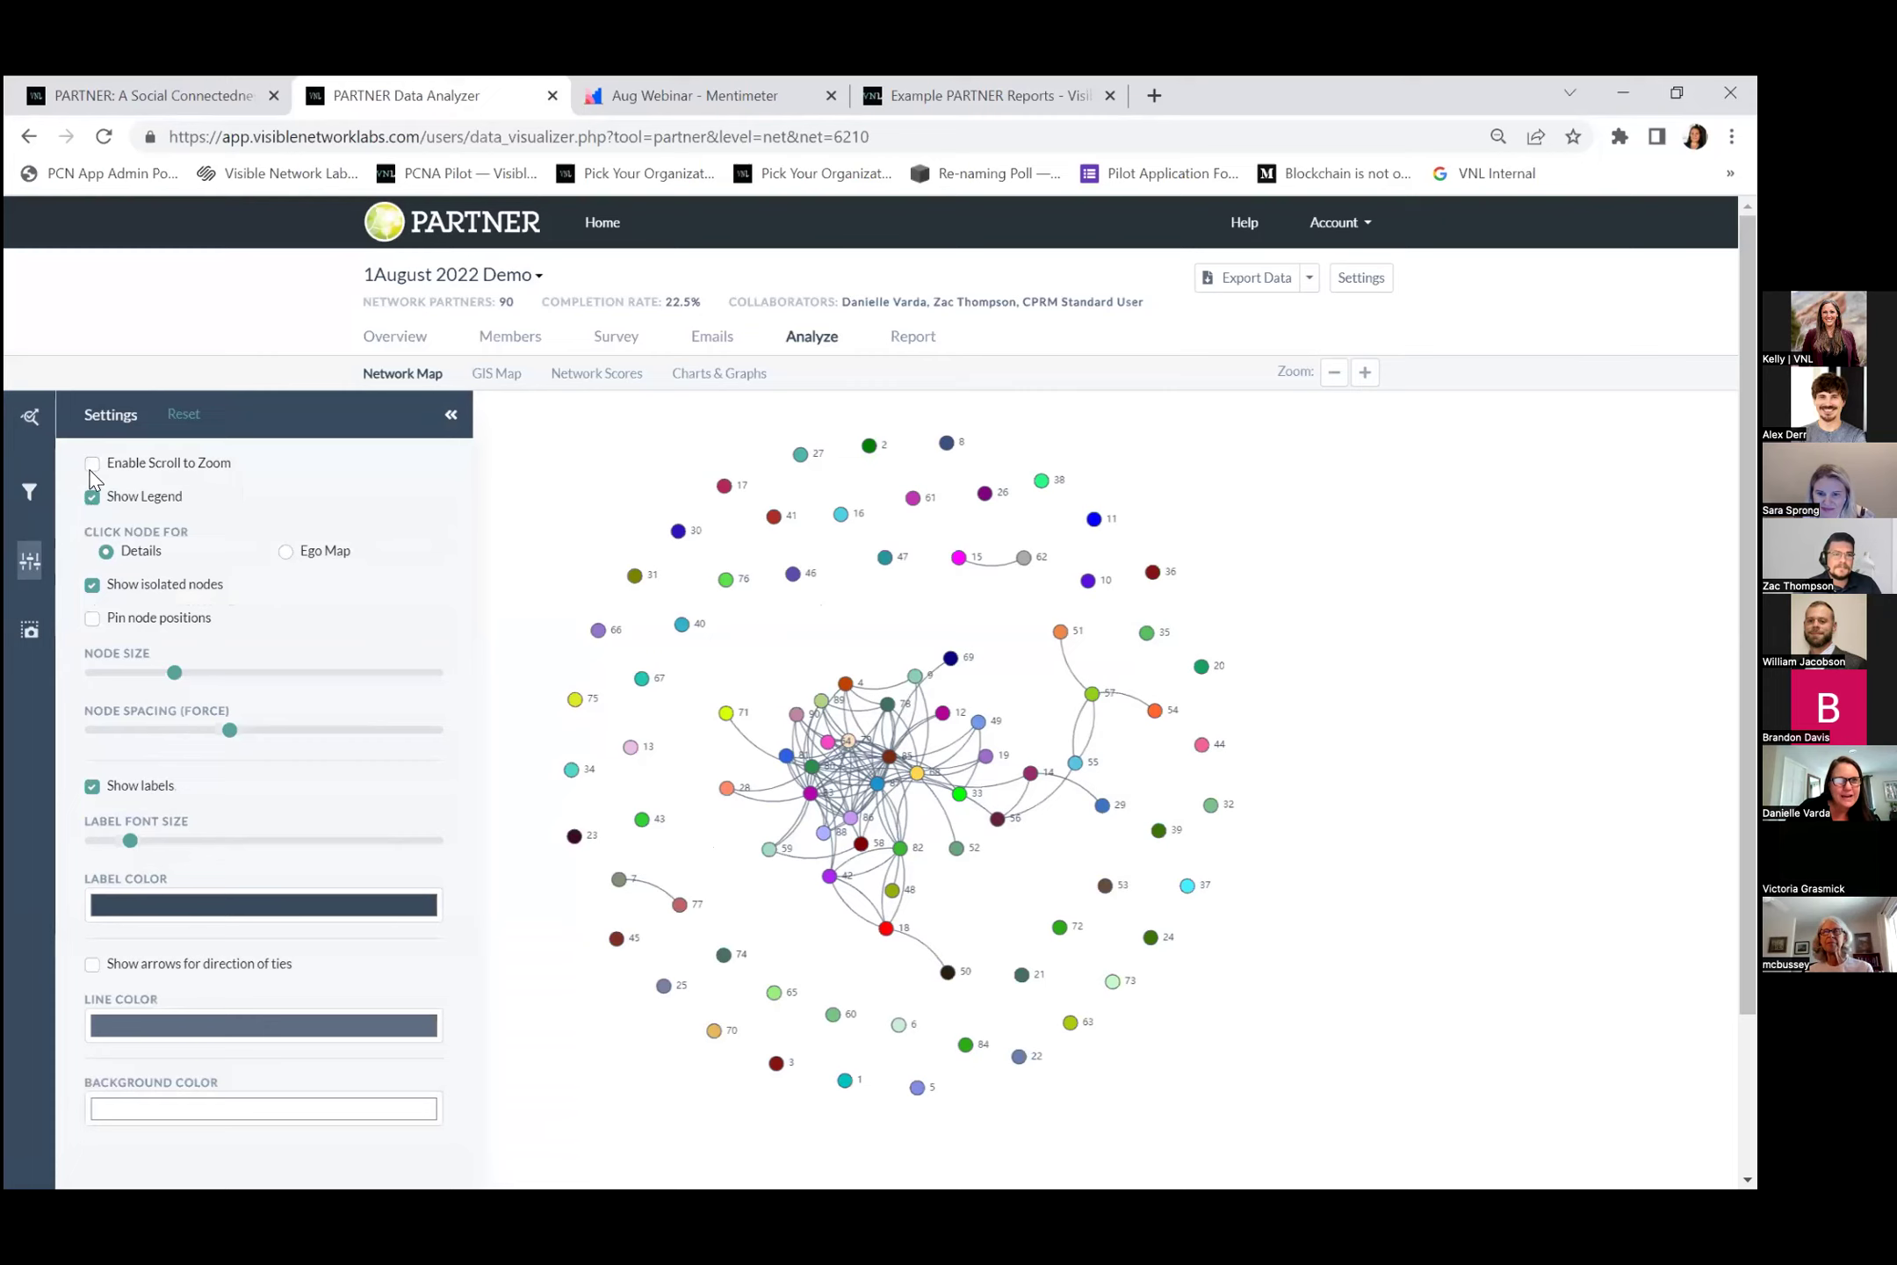
left_click(91, 588)
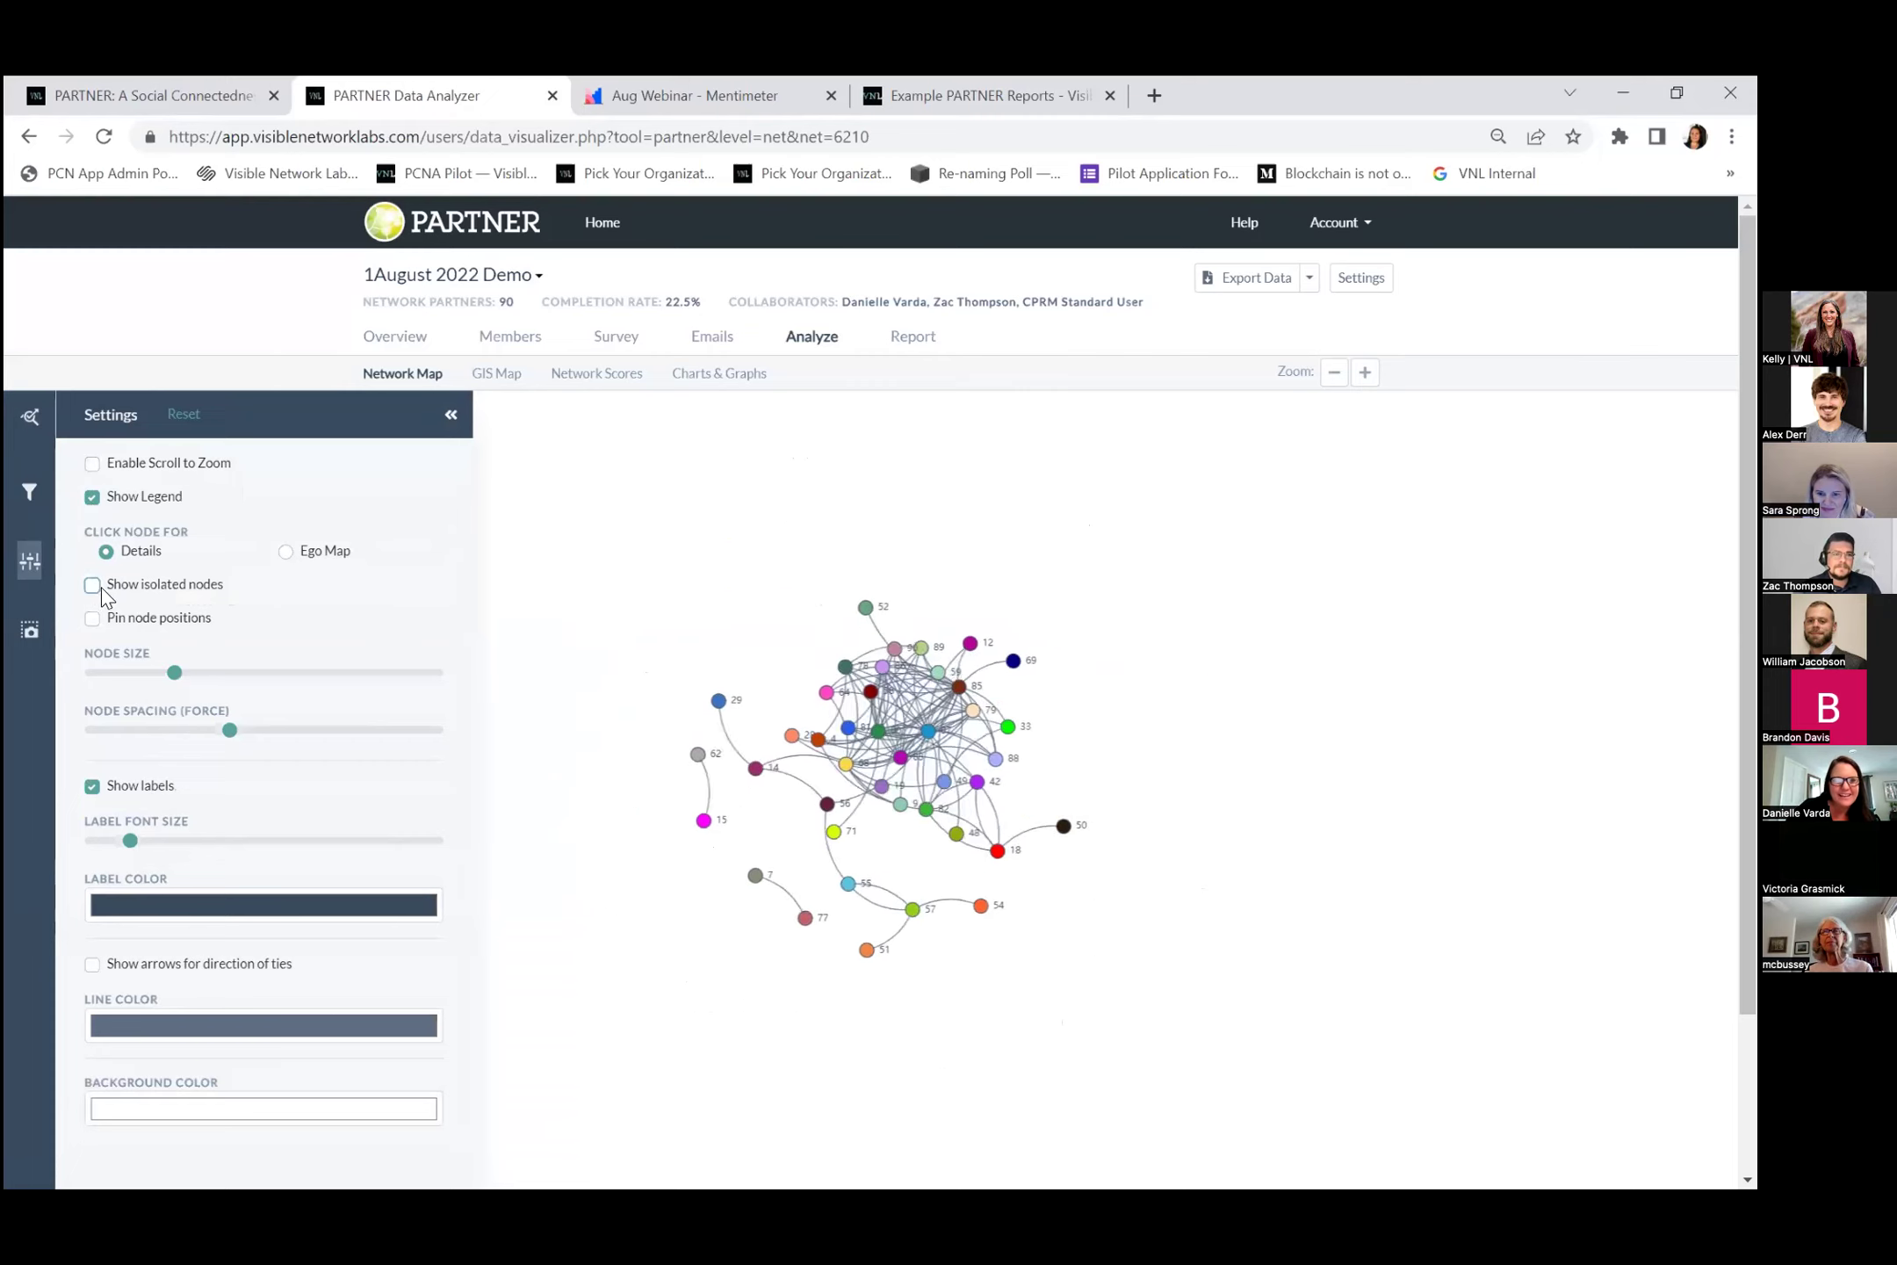
left_click(1365, 373)
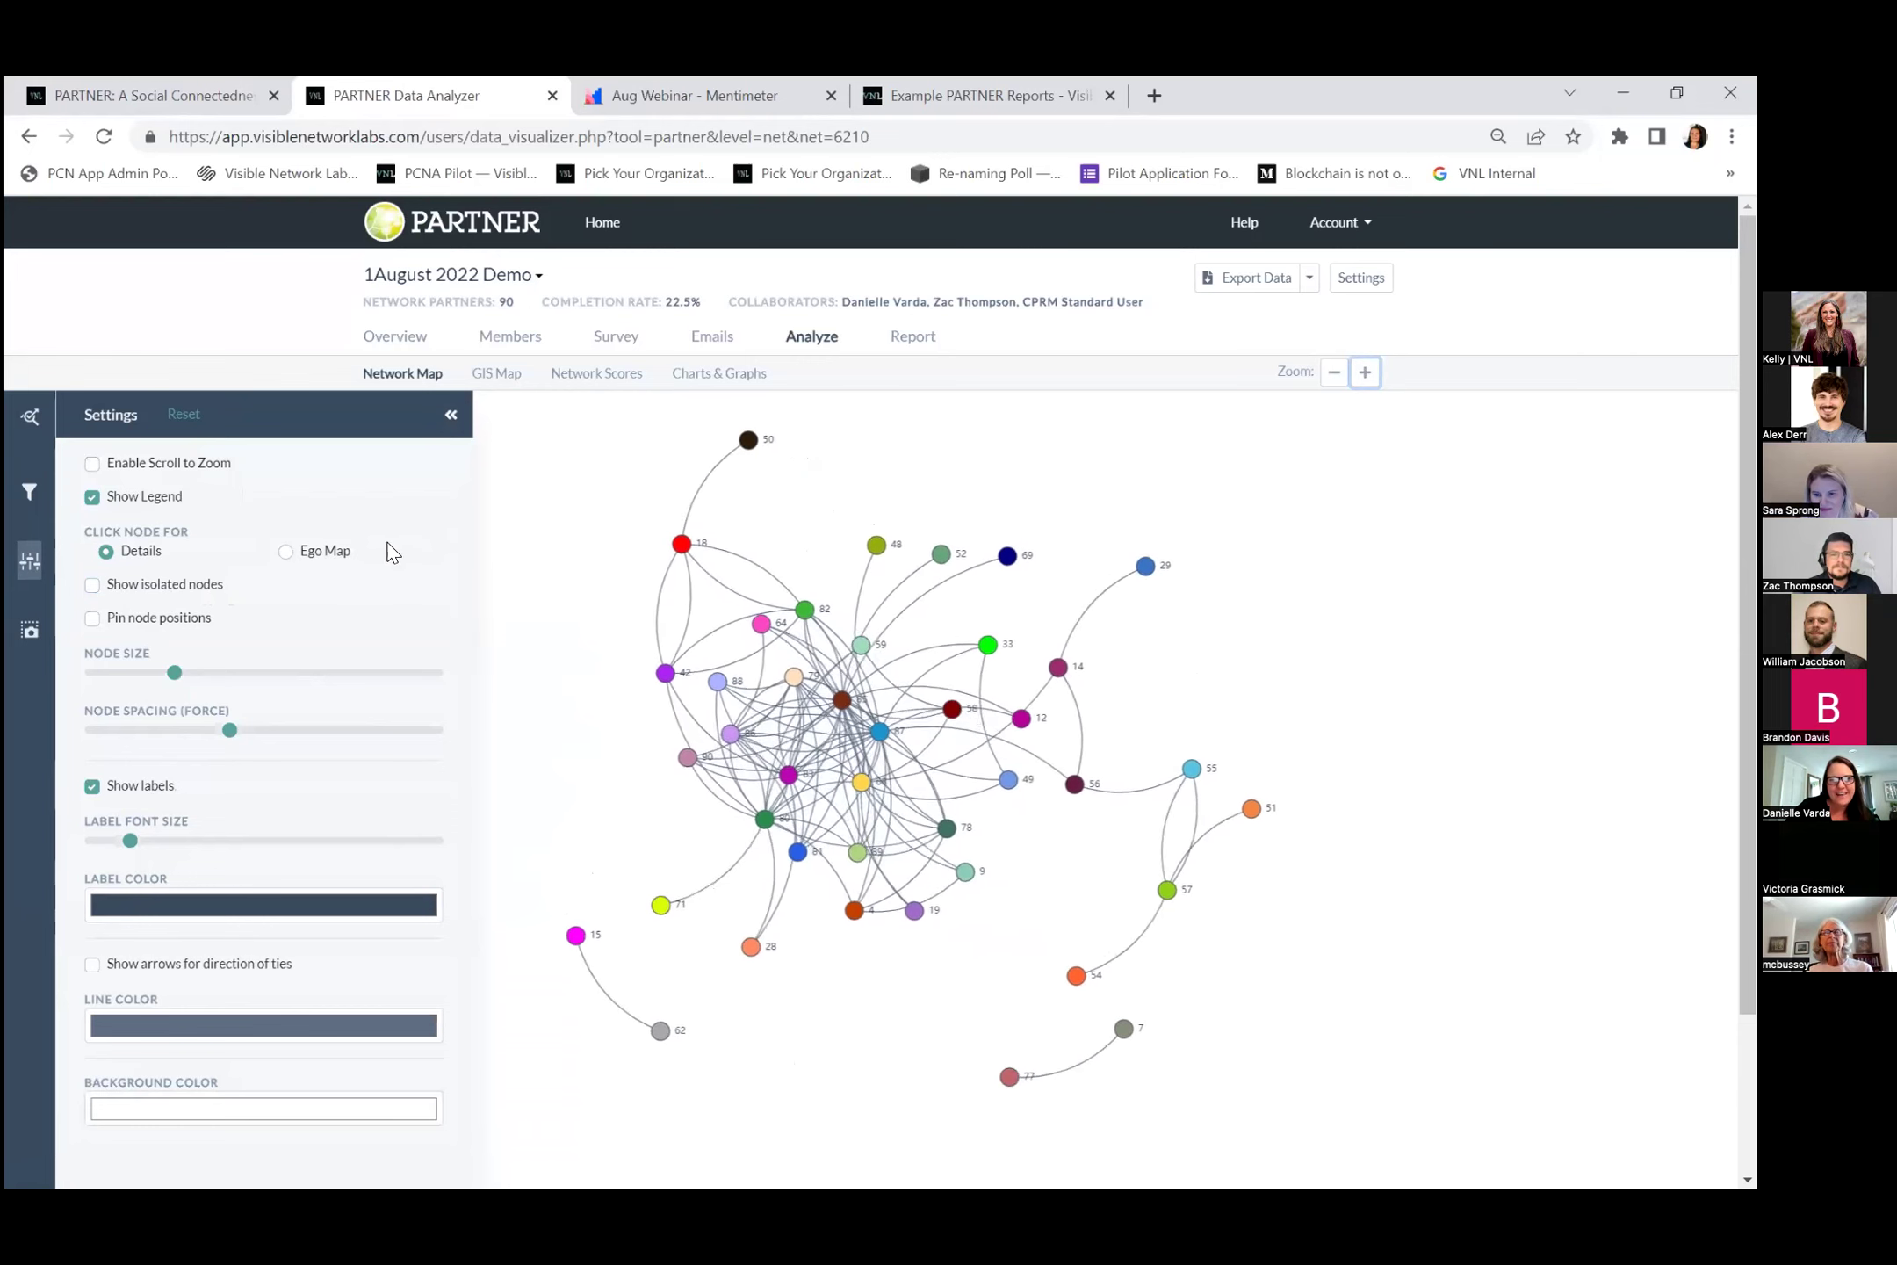
Visualize question 1, highlighting Consulting & Evaluation then Human/Social Services, then switch to question 2.
left_click(32, 426)
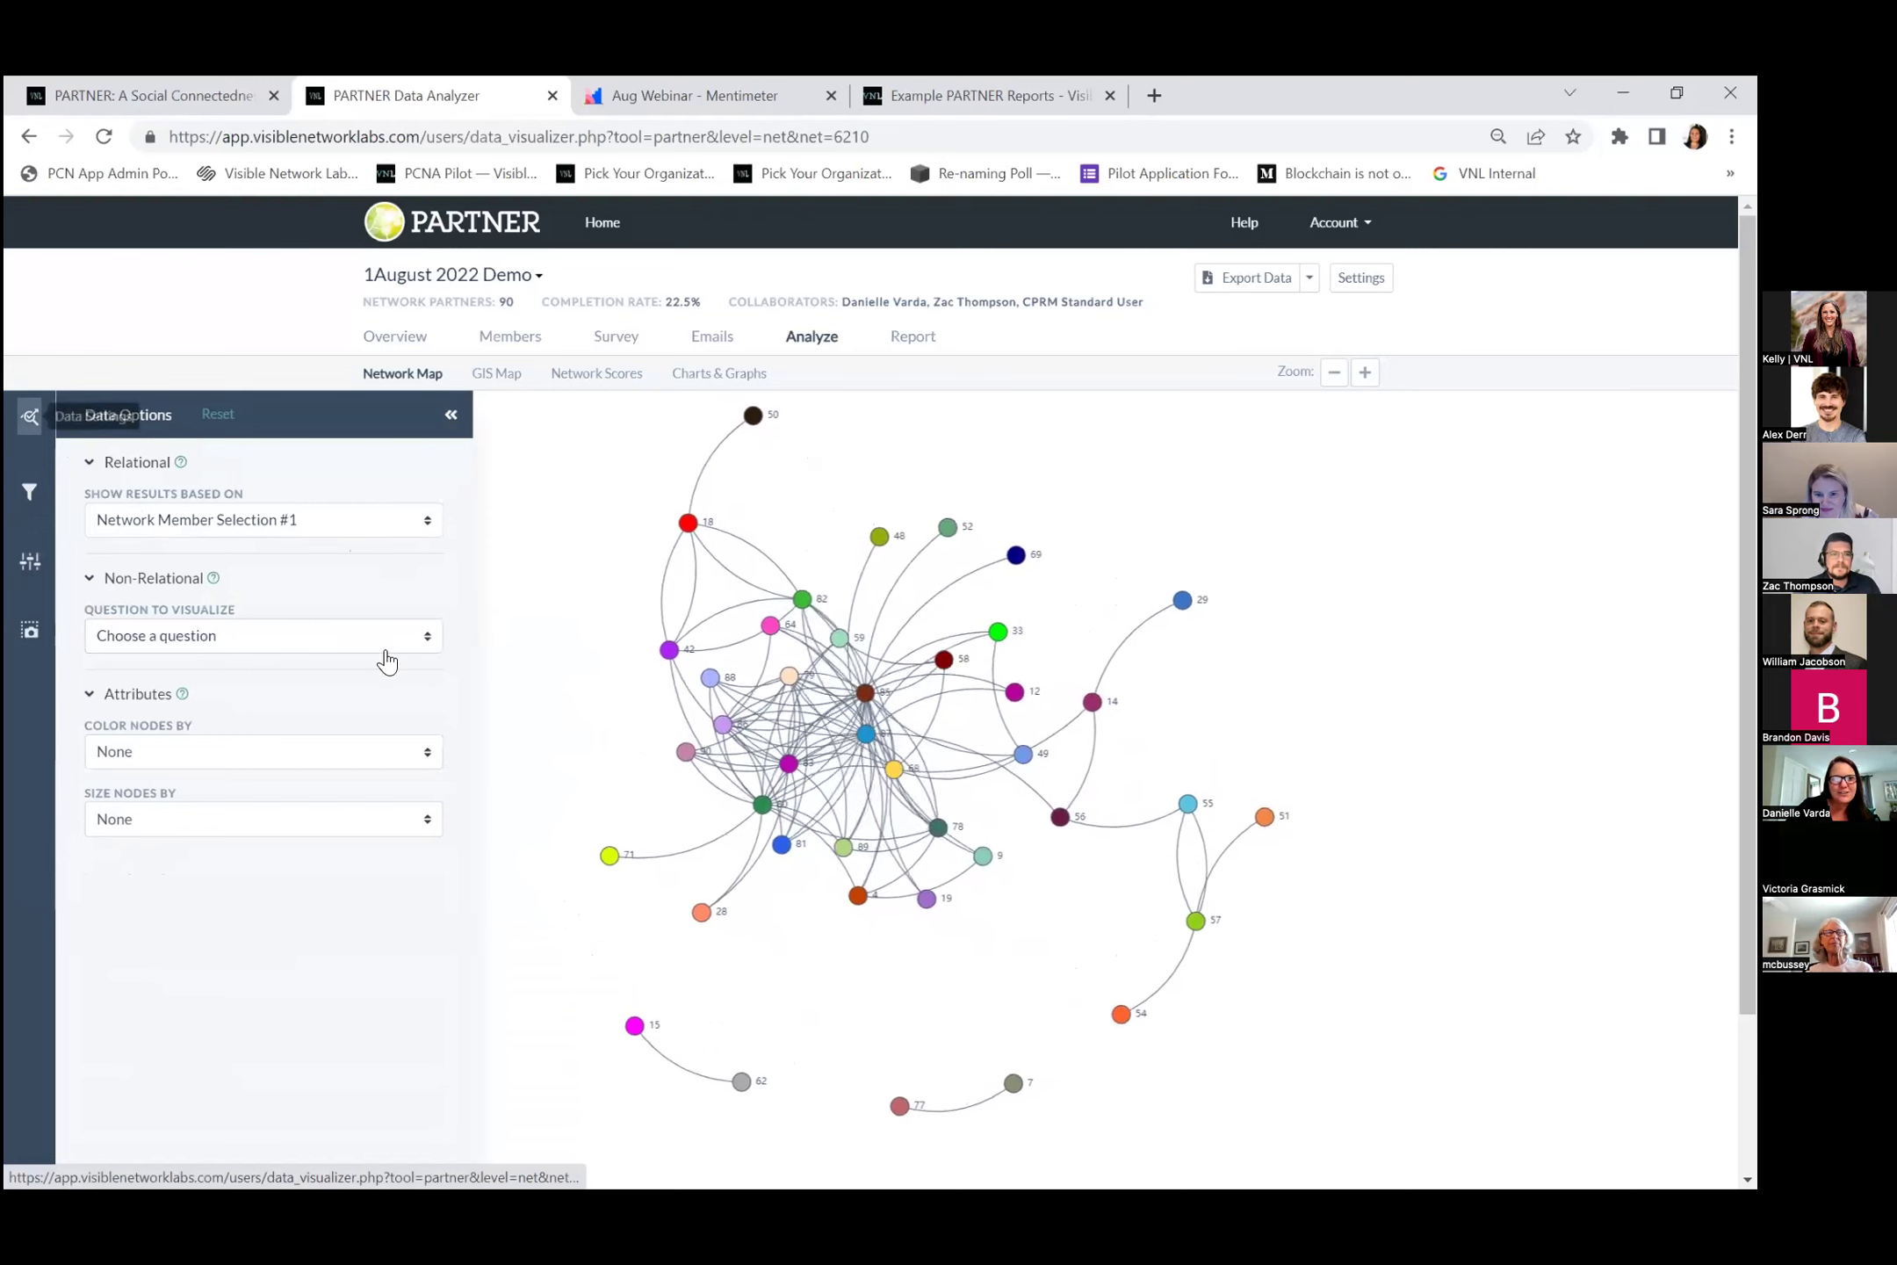
left_click(382, 639)
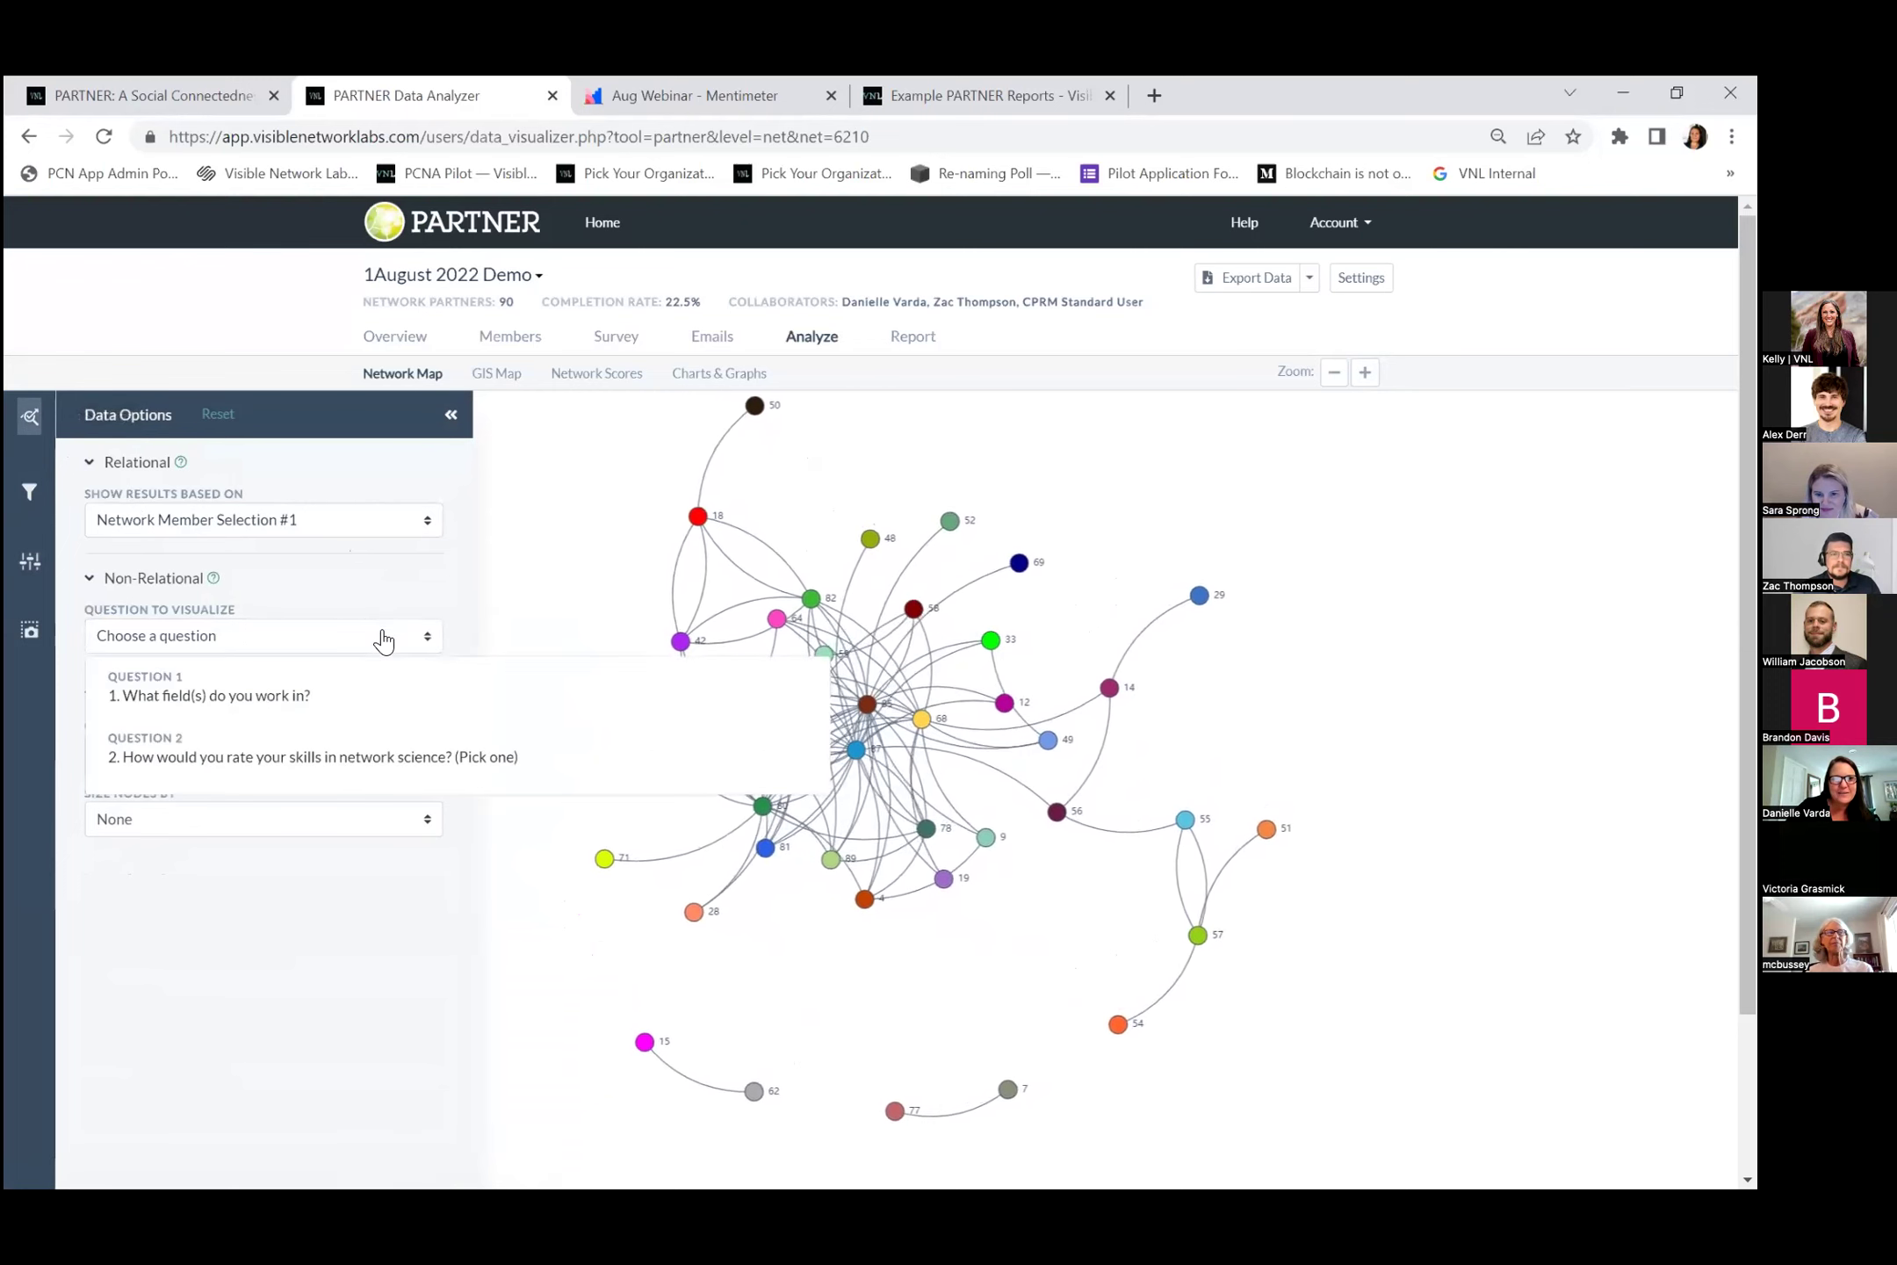
left_click(307, 696)
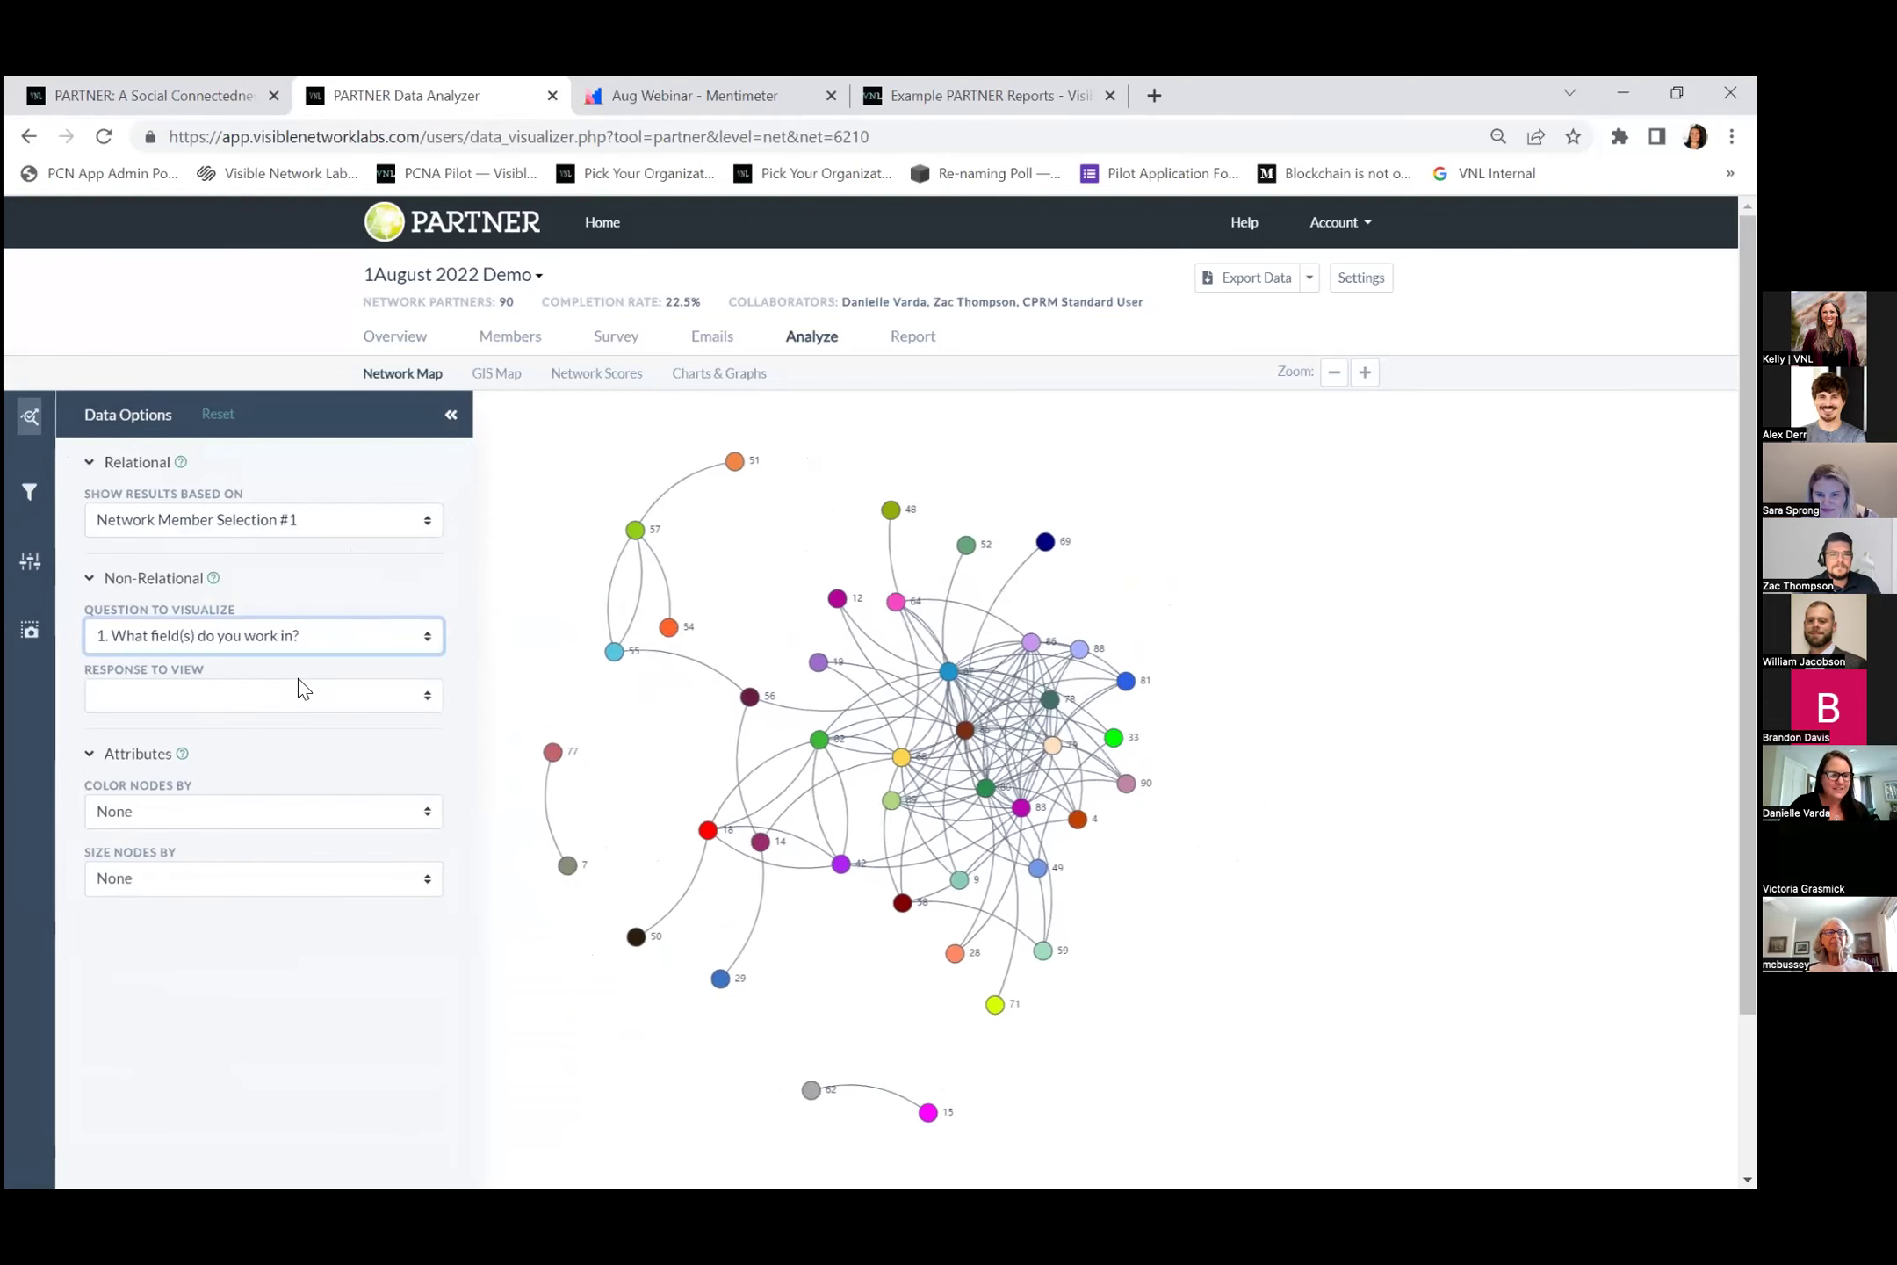
left_click(200, 711)
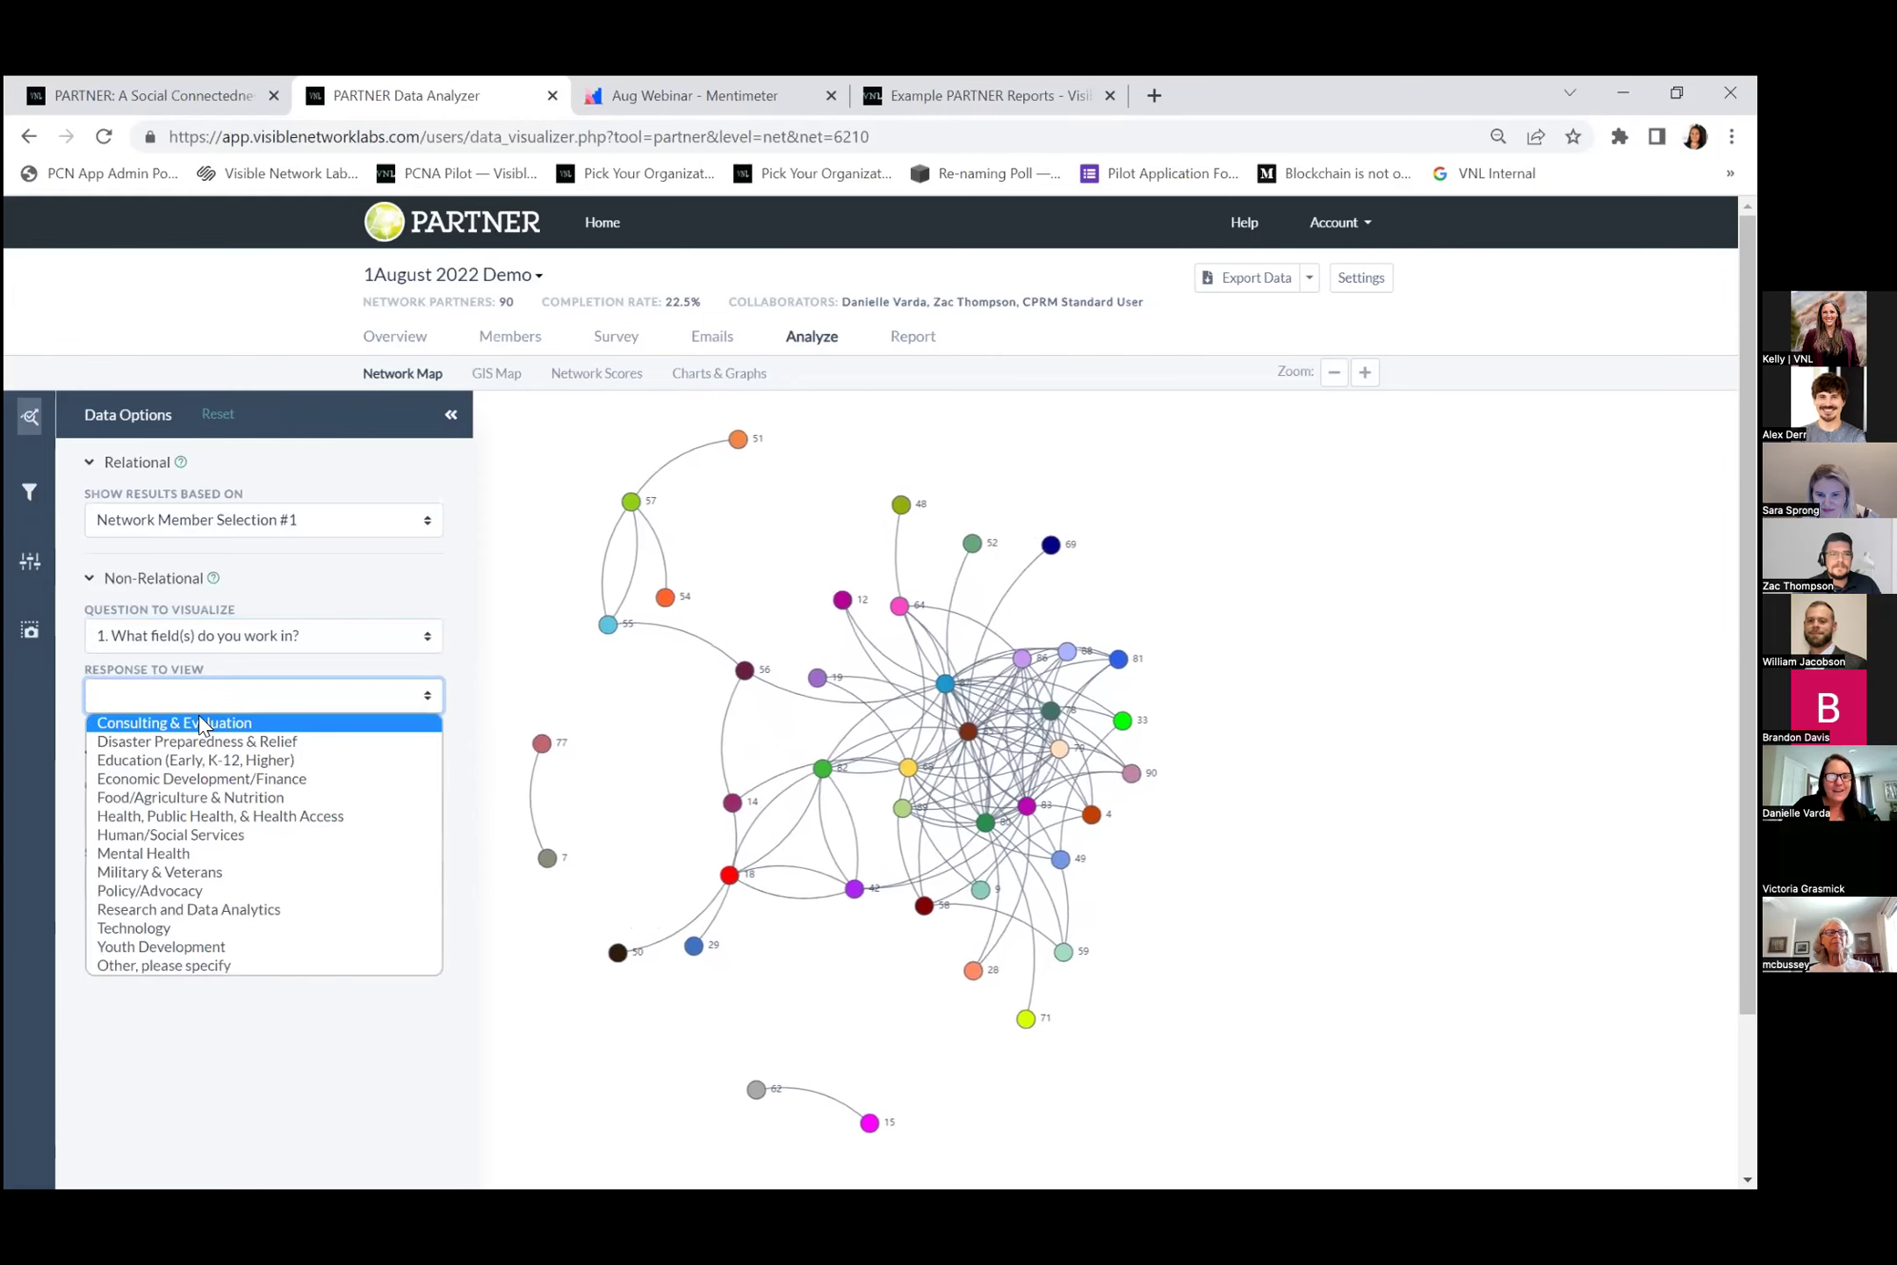
left_click(198, 722)
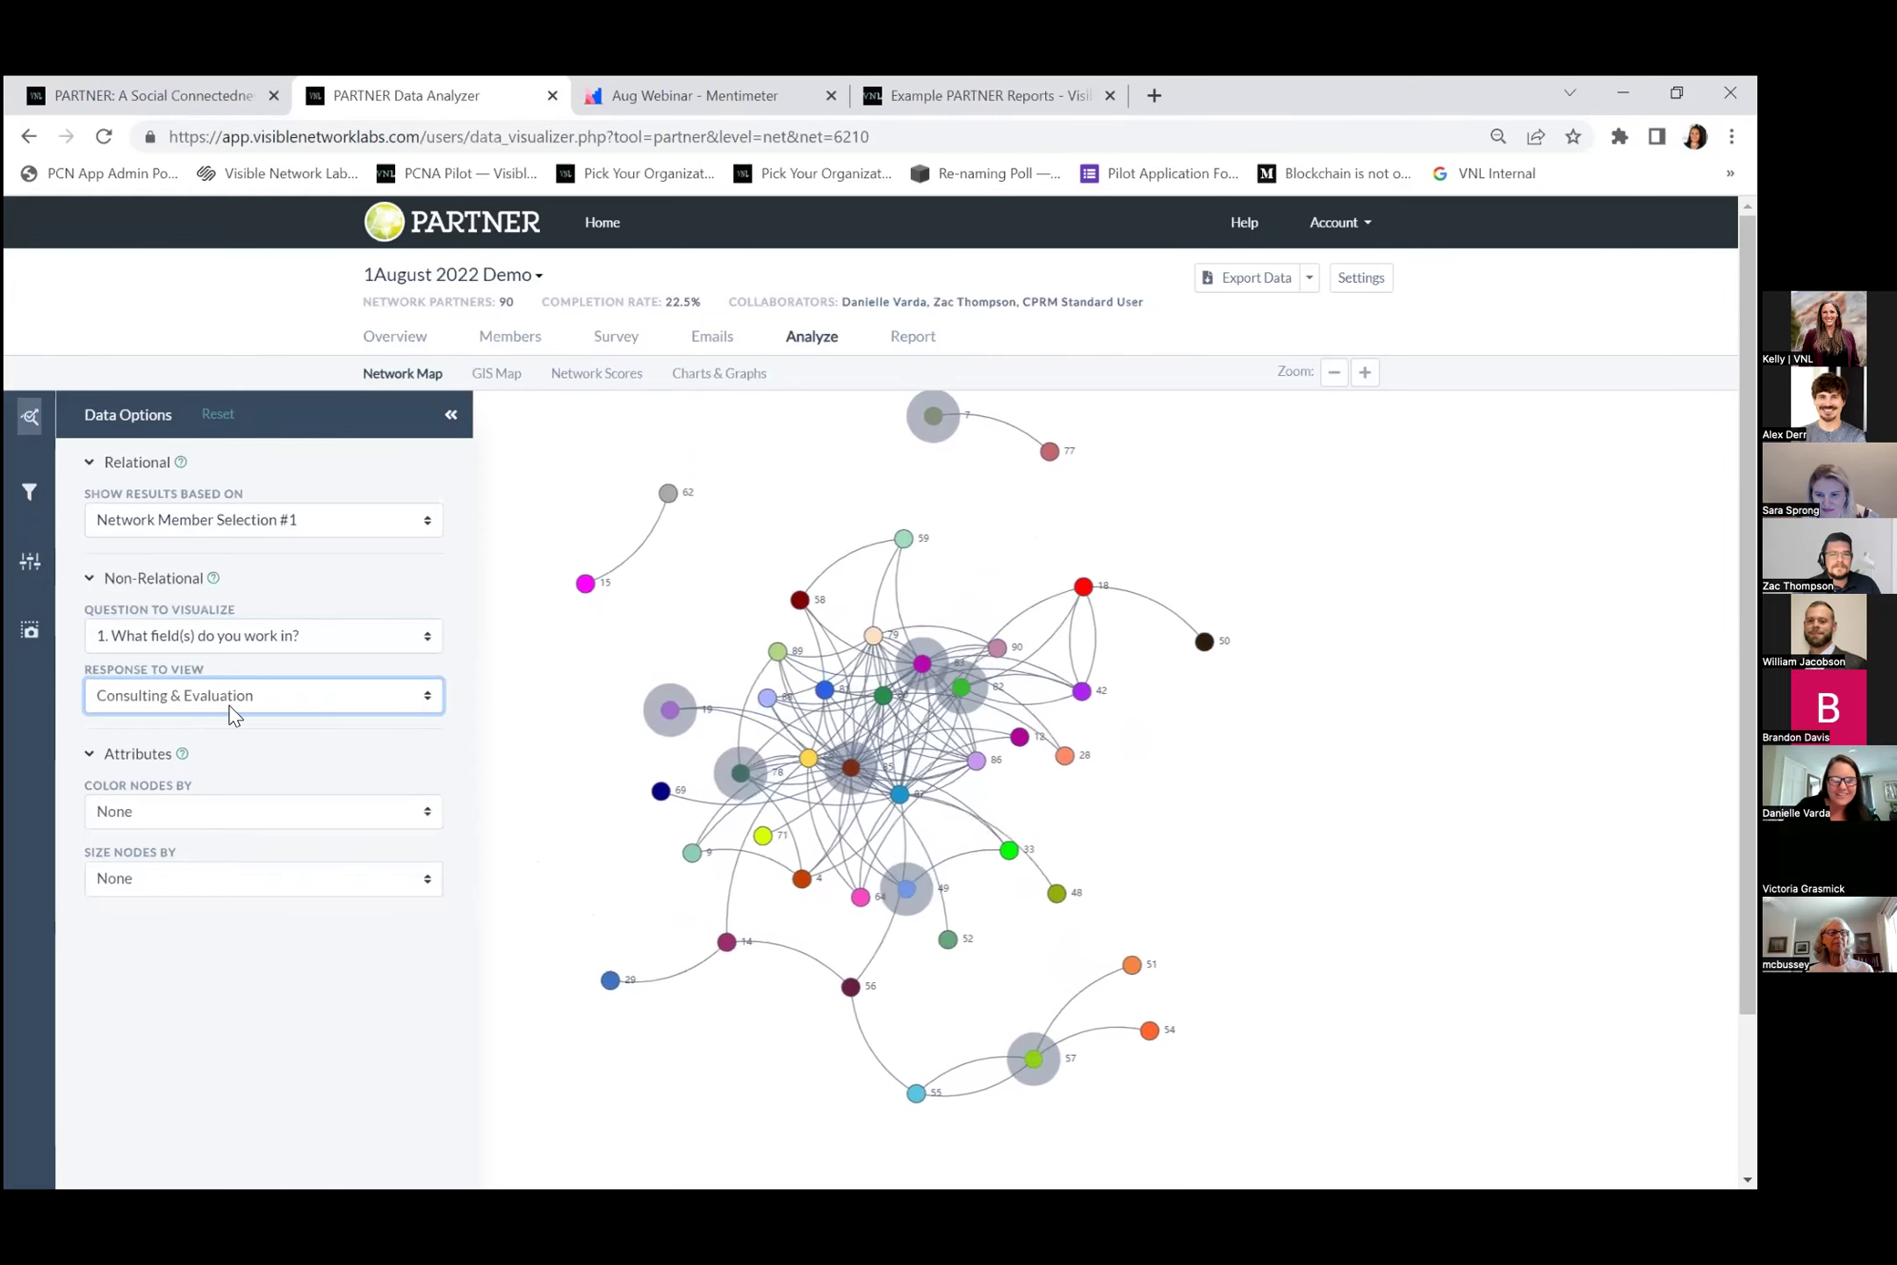
left_click(239, 698)
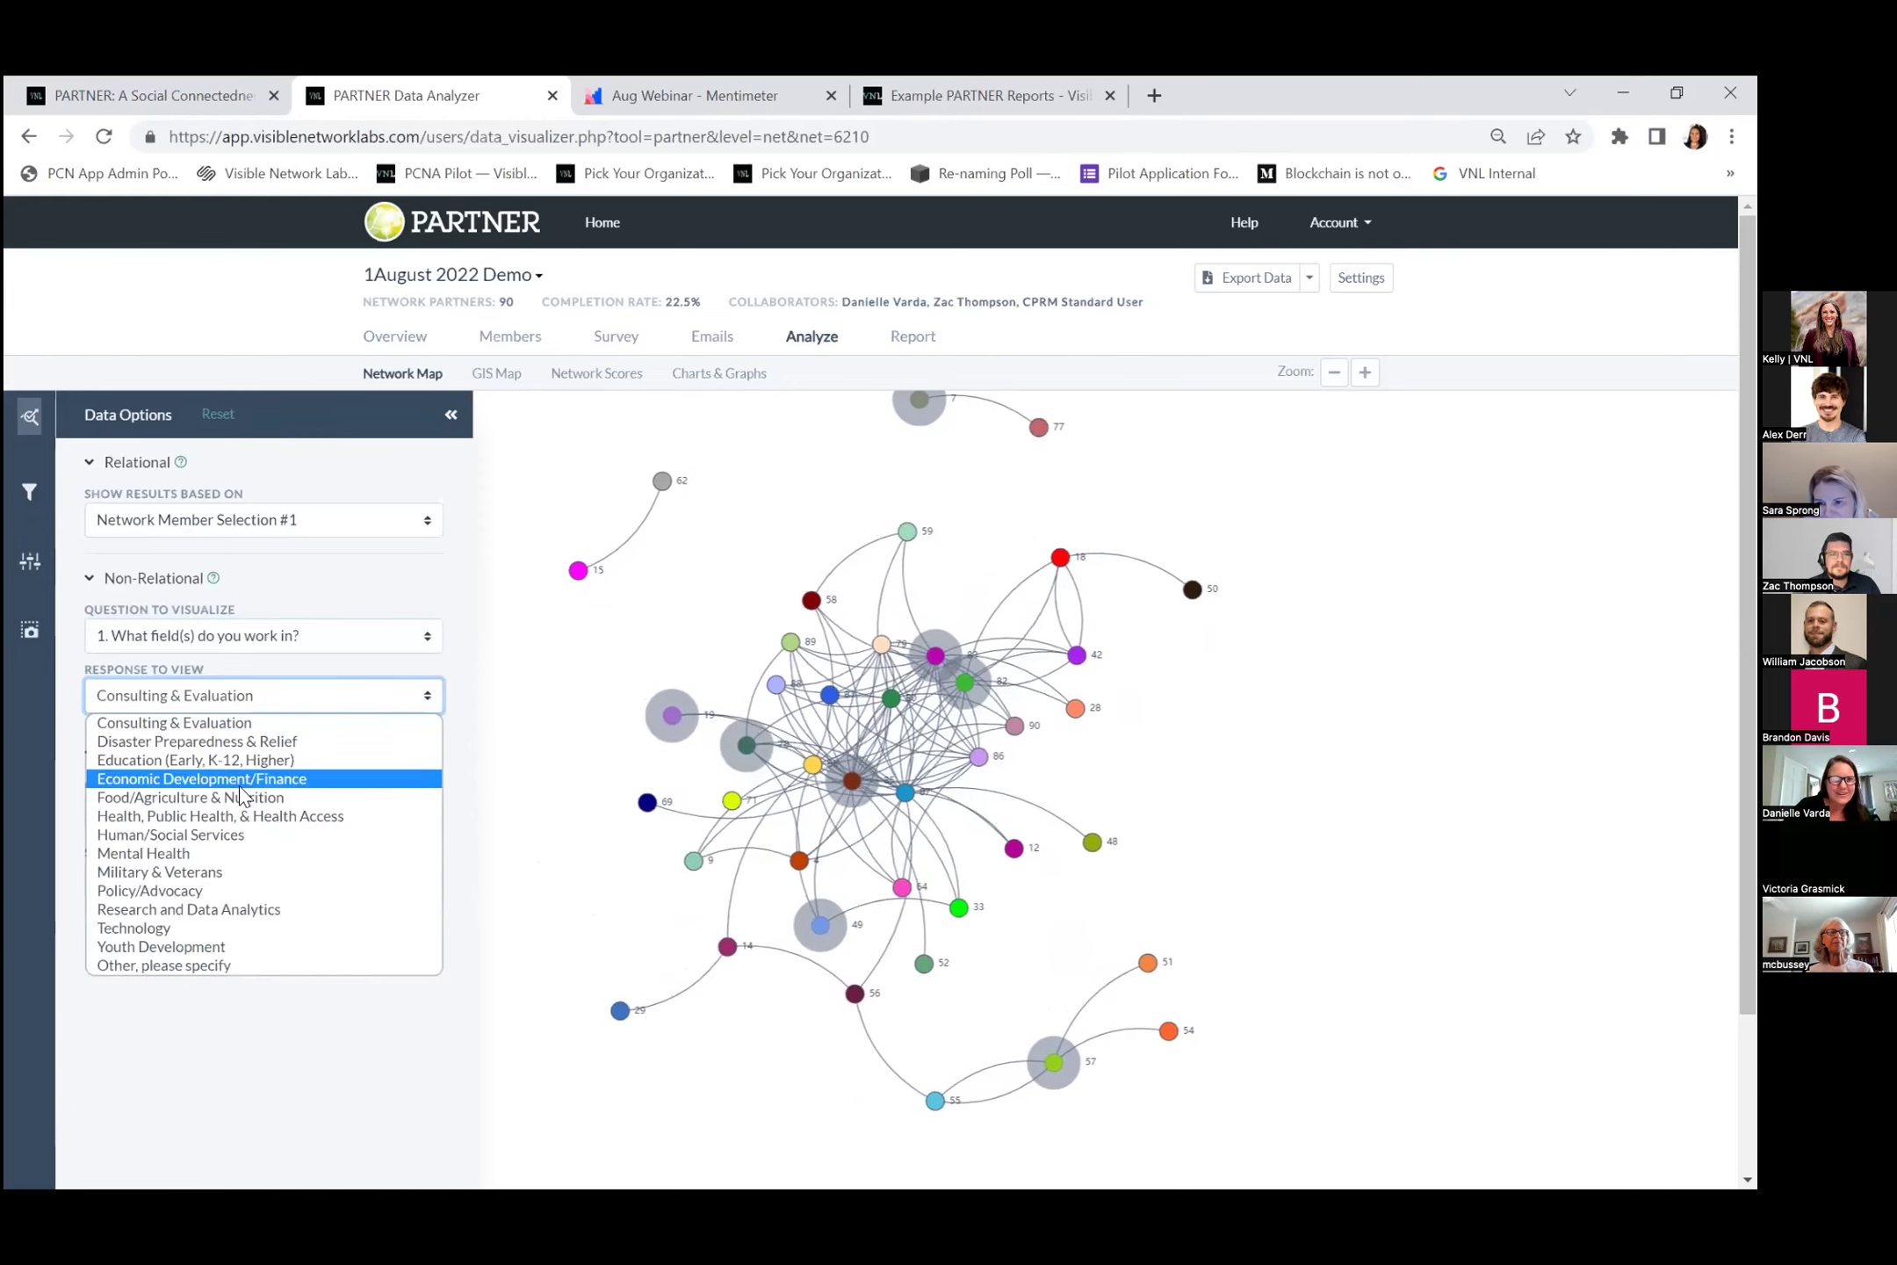
left_click(235, 832)
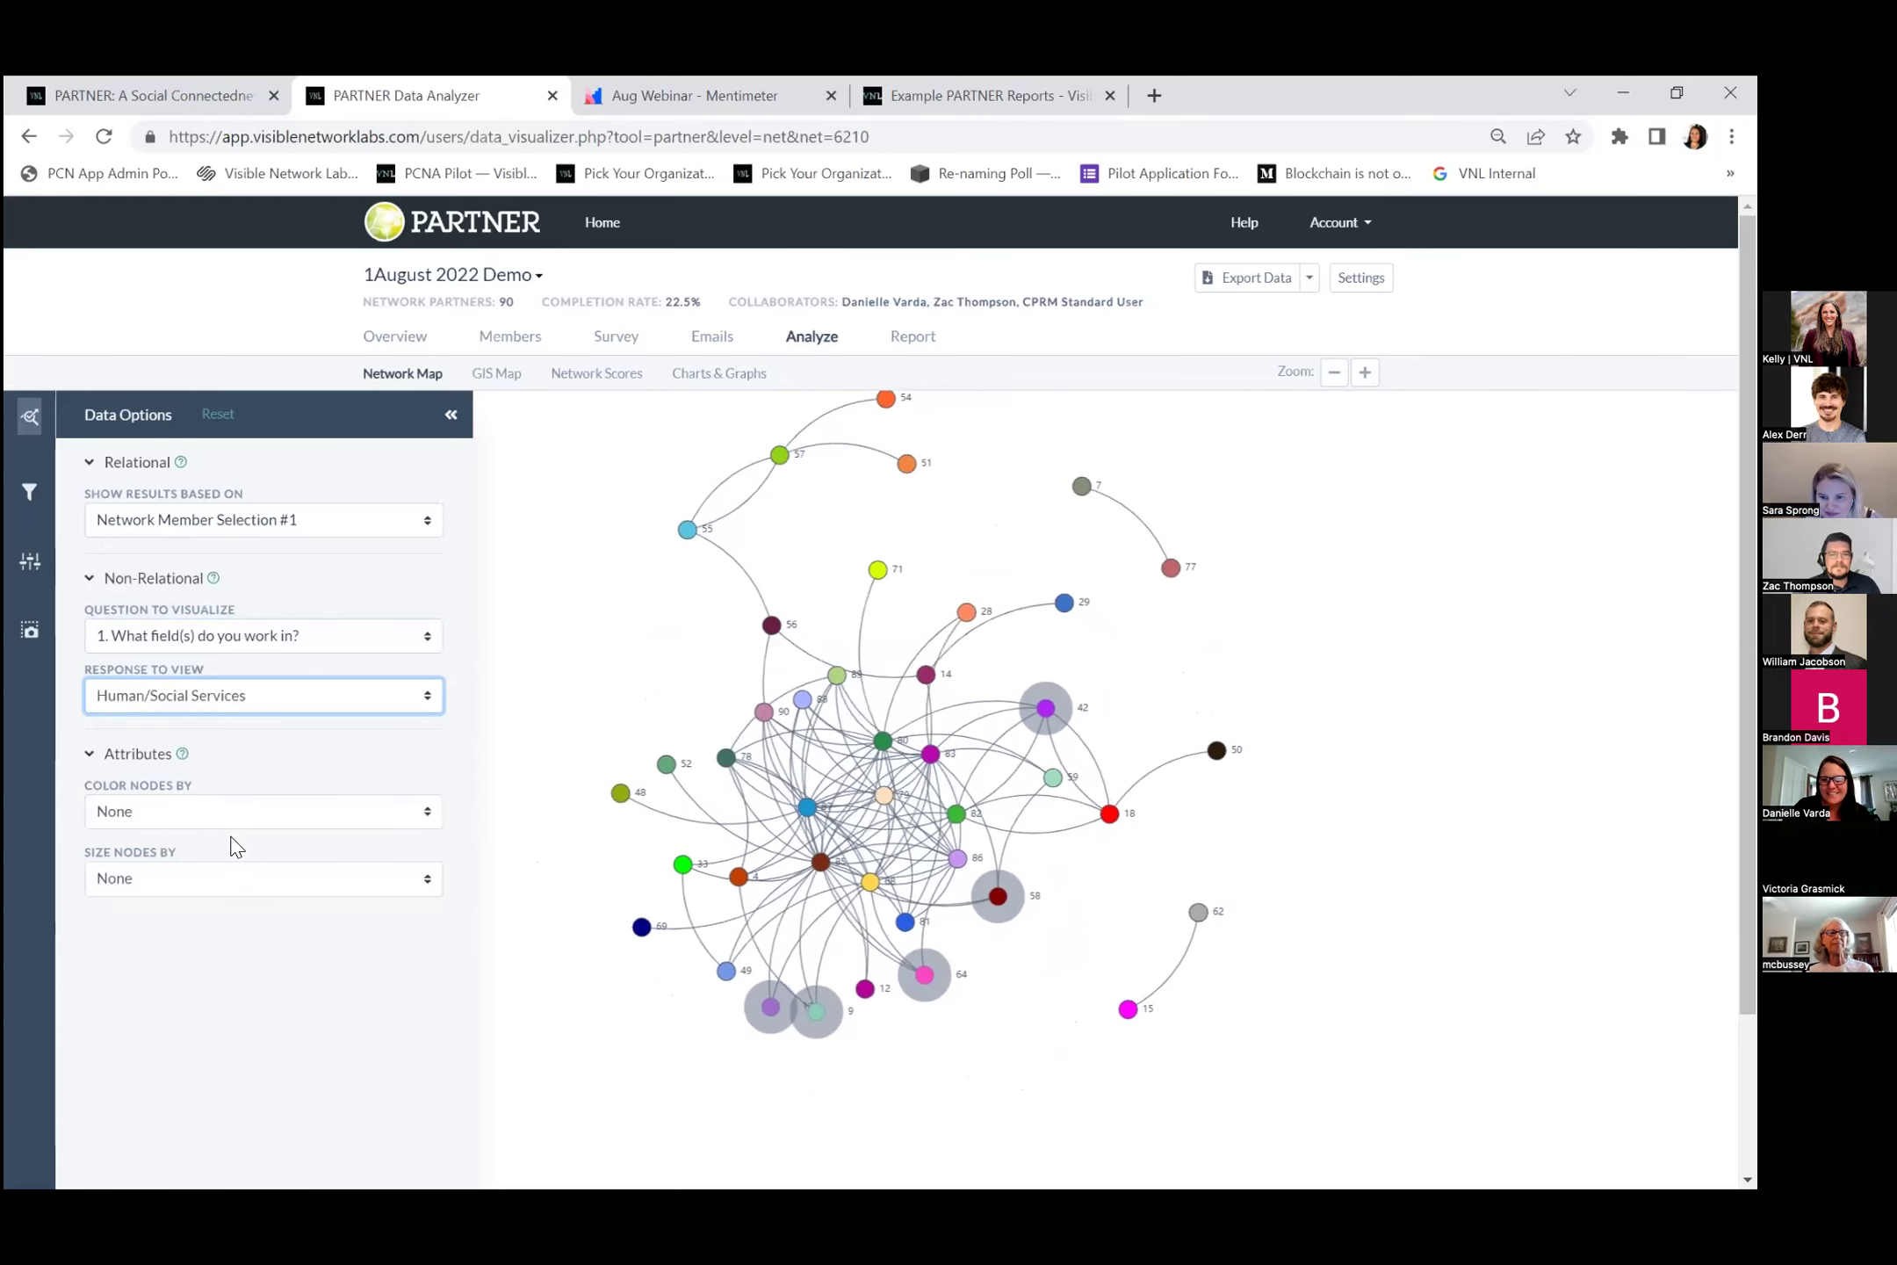
left_click(185, 639)
left_click(187, 763)
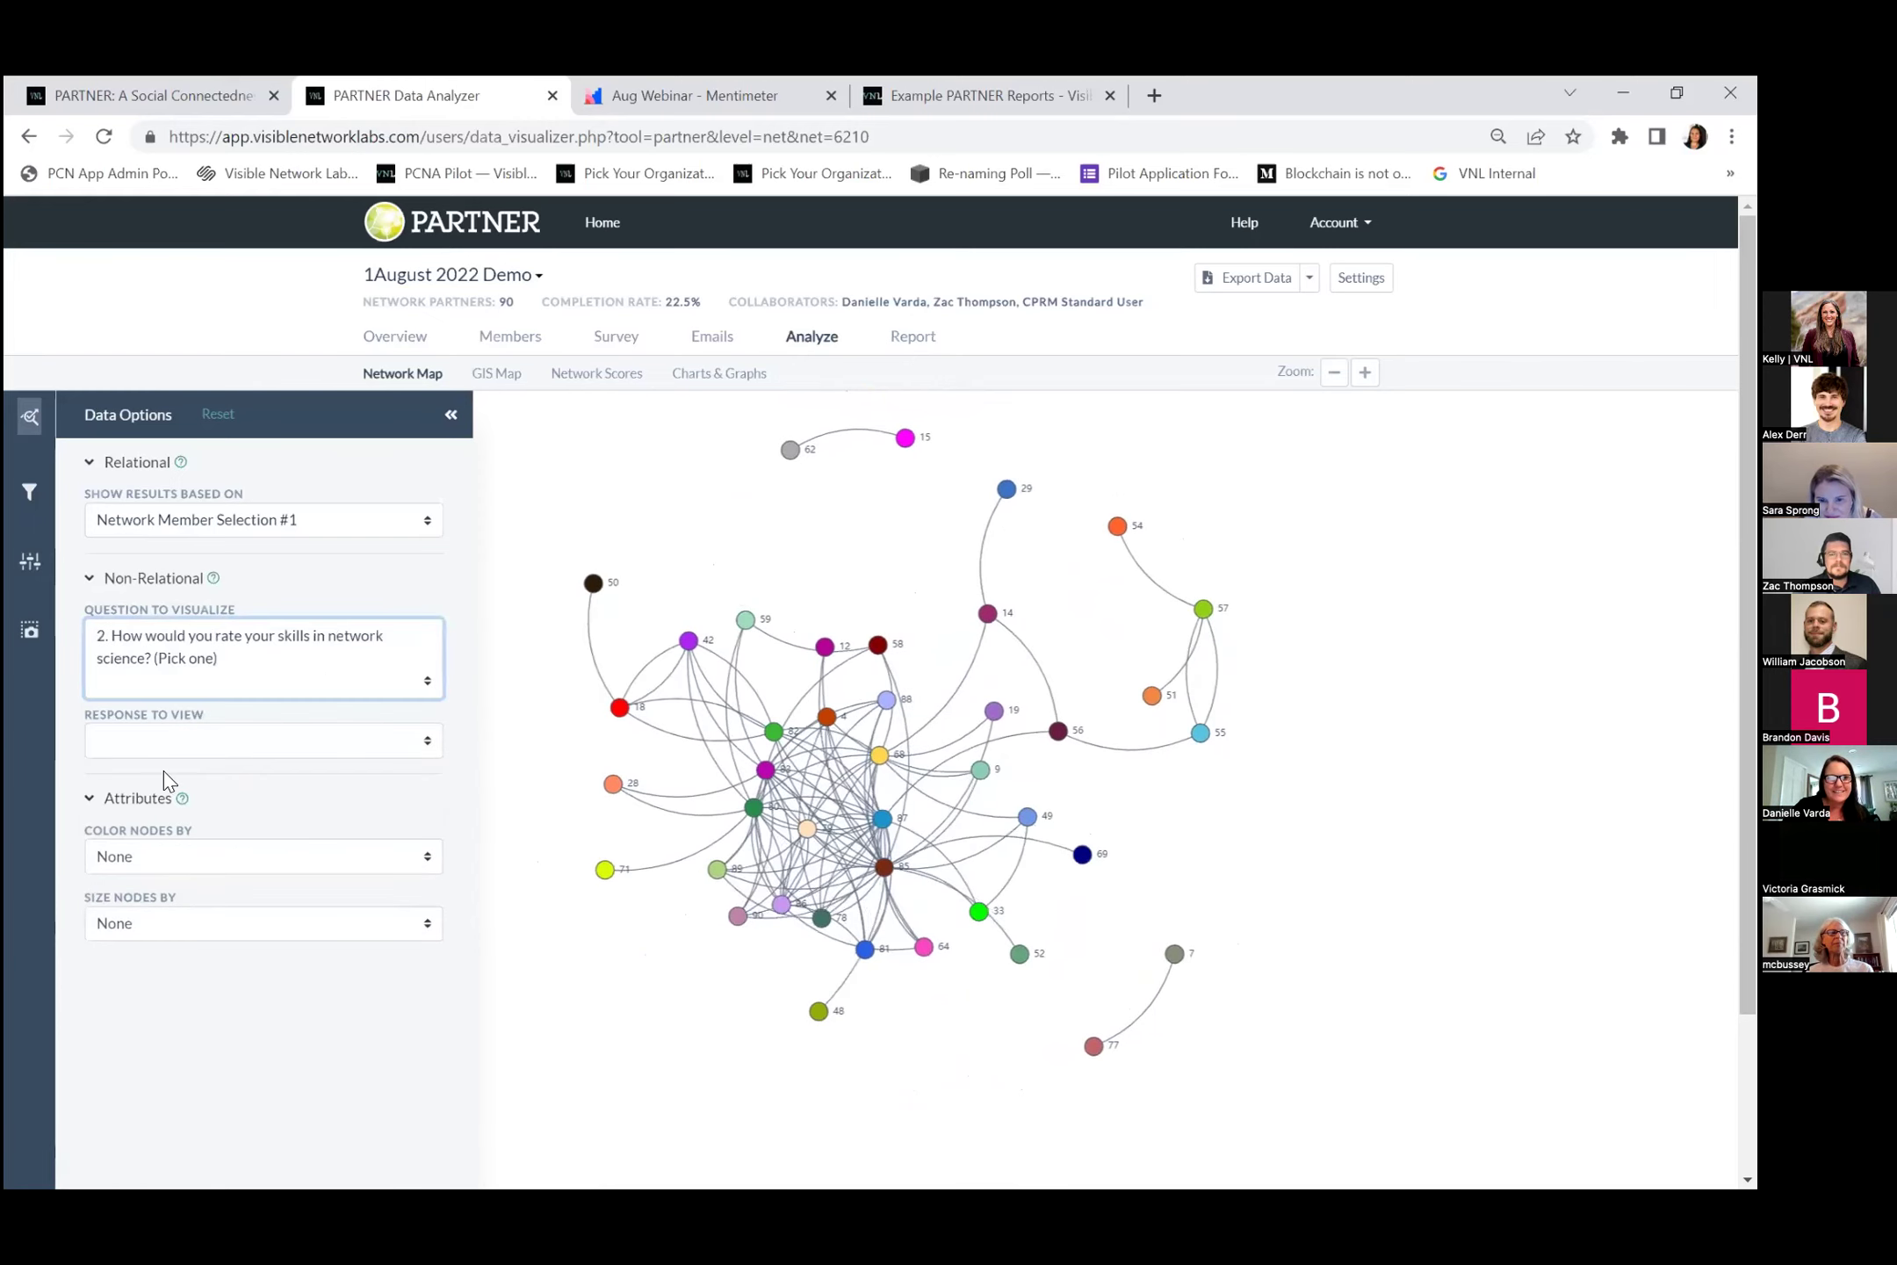
Highlight each skill response in turn (just learning, Novice, Expert), ending on Practitioner.
left_click(164, 742)
left_click(159, 771)
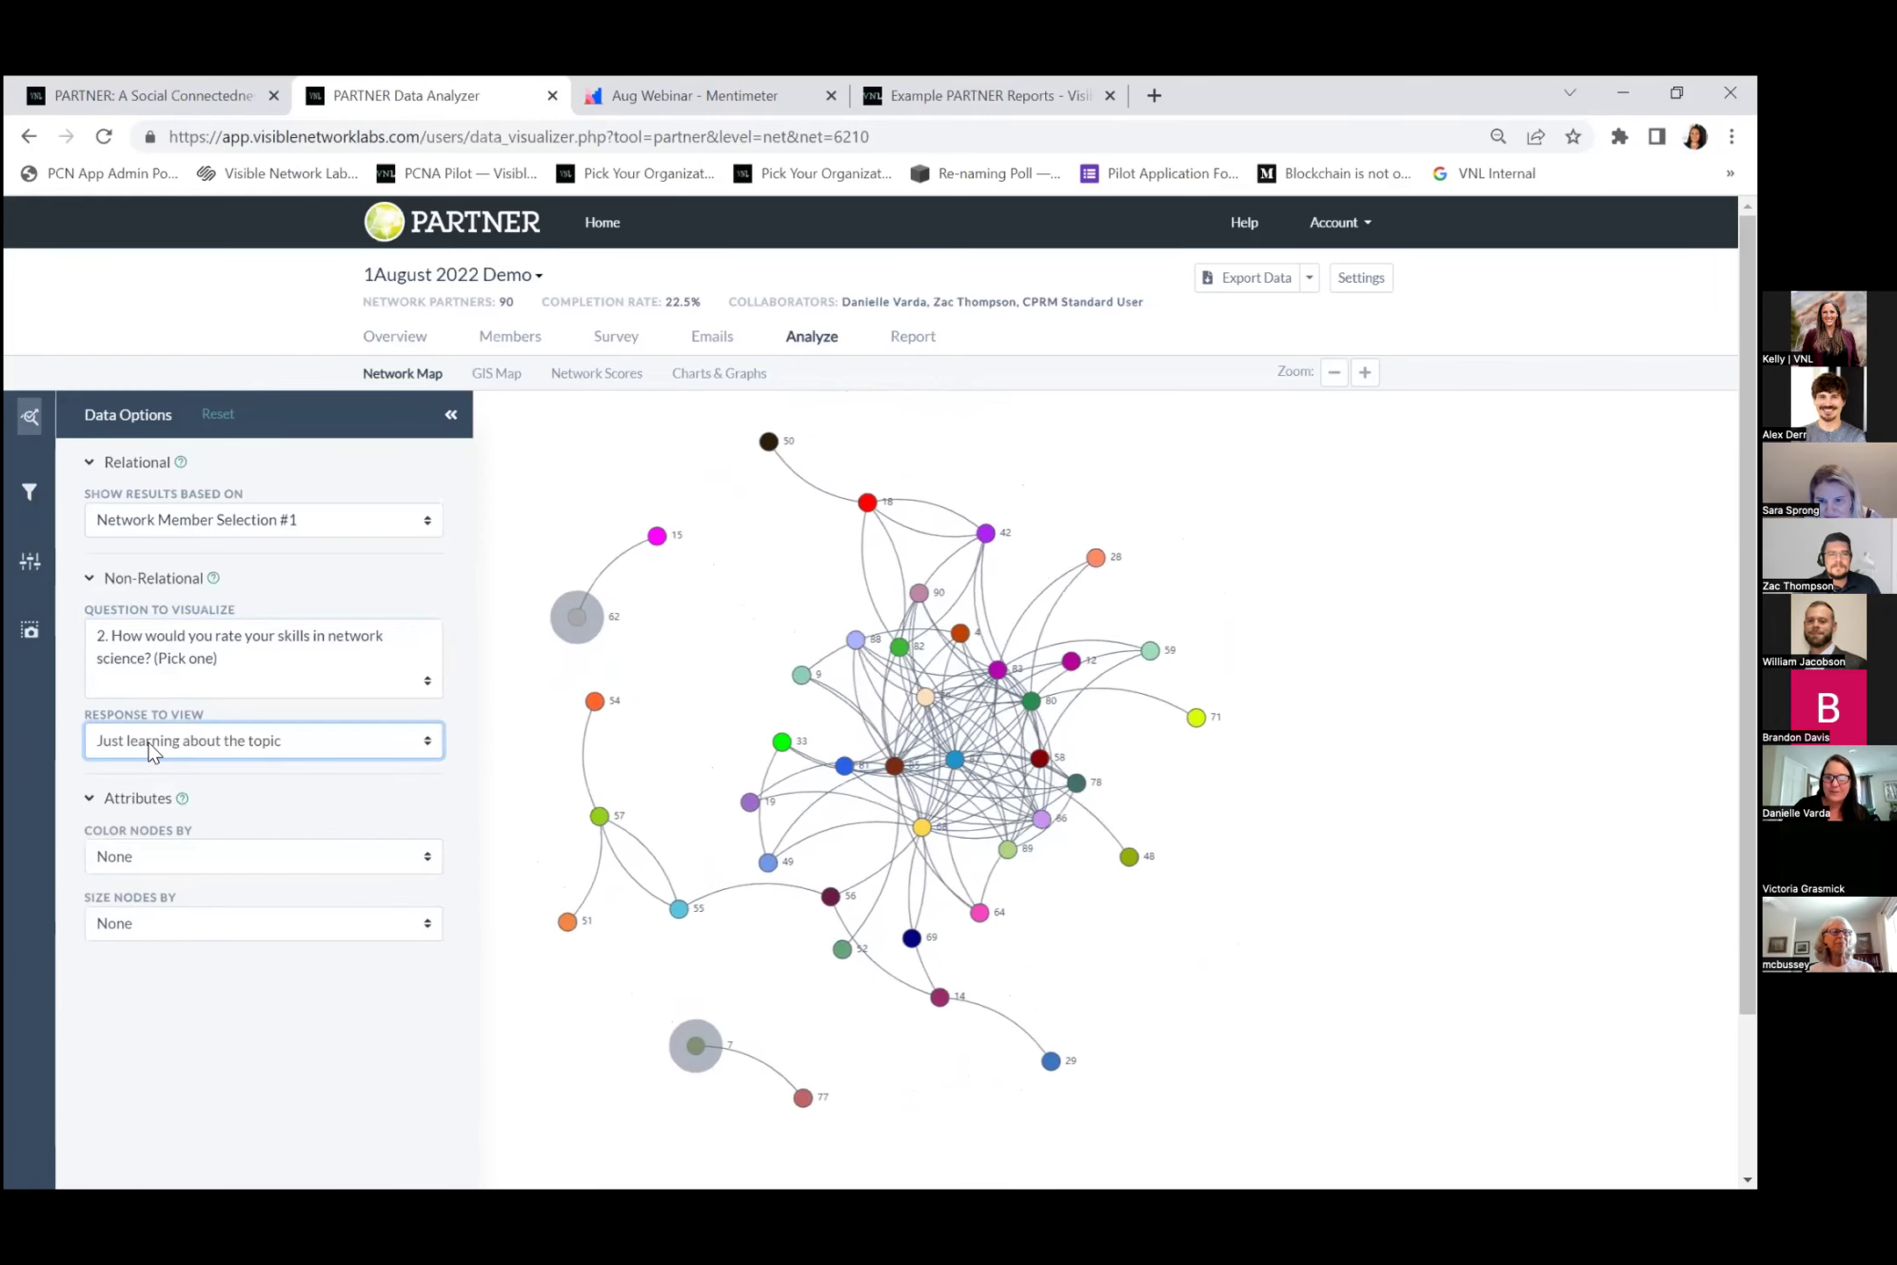
left_click(153, 742)
left_click(161, 786)
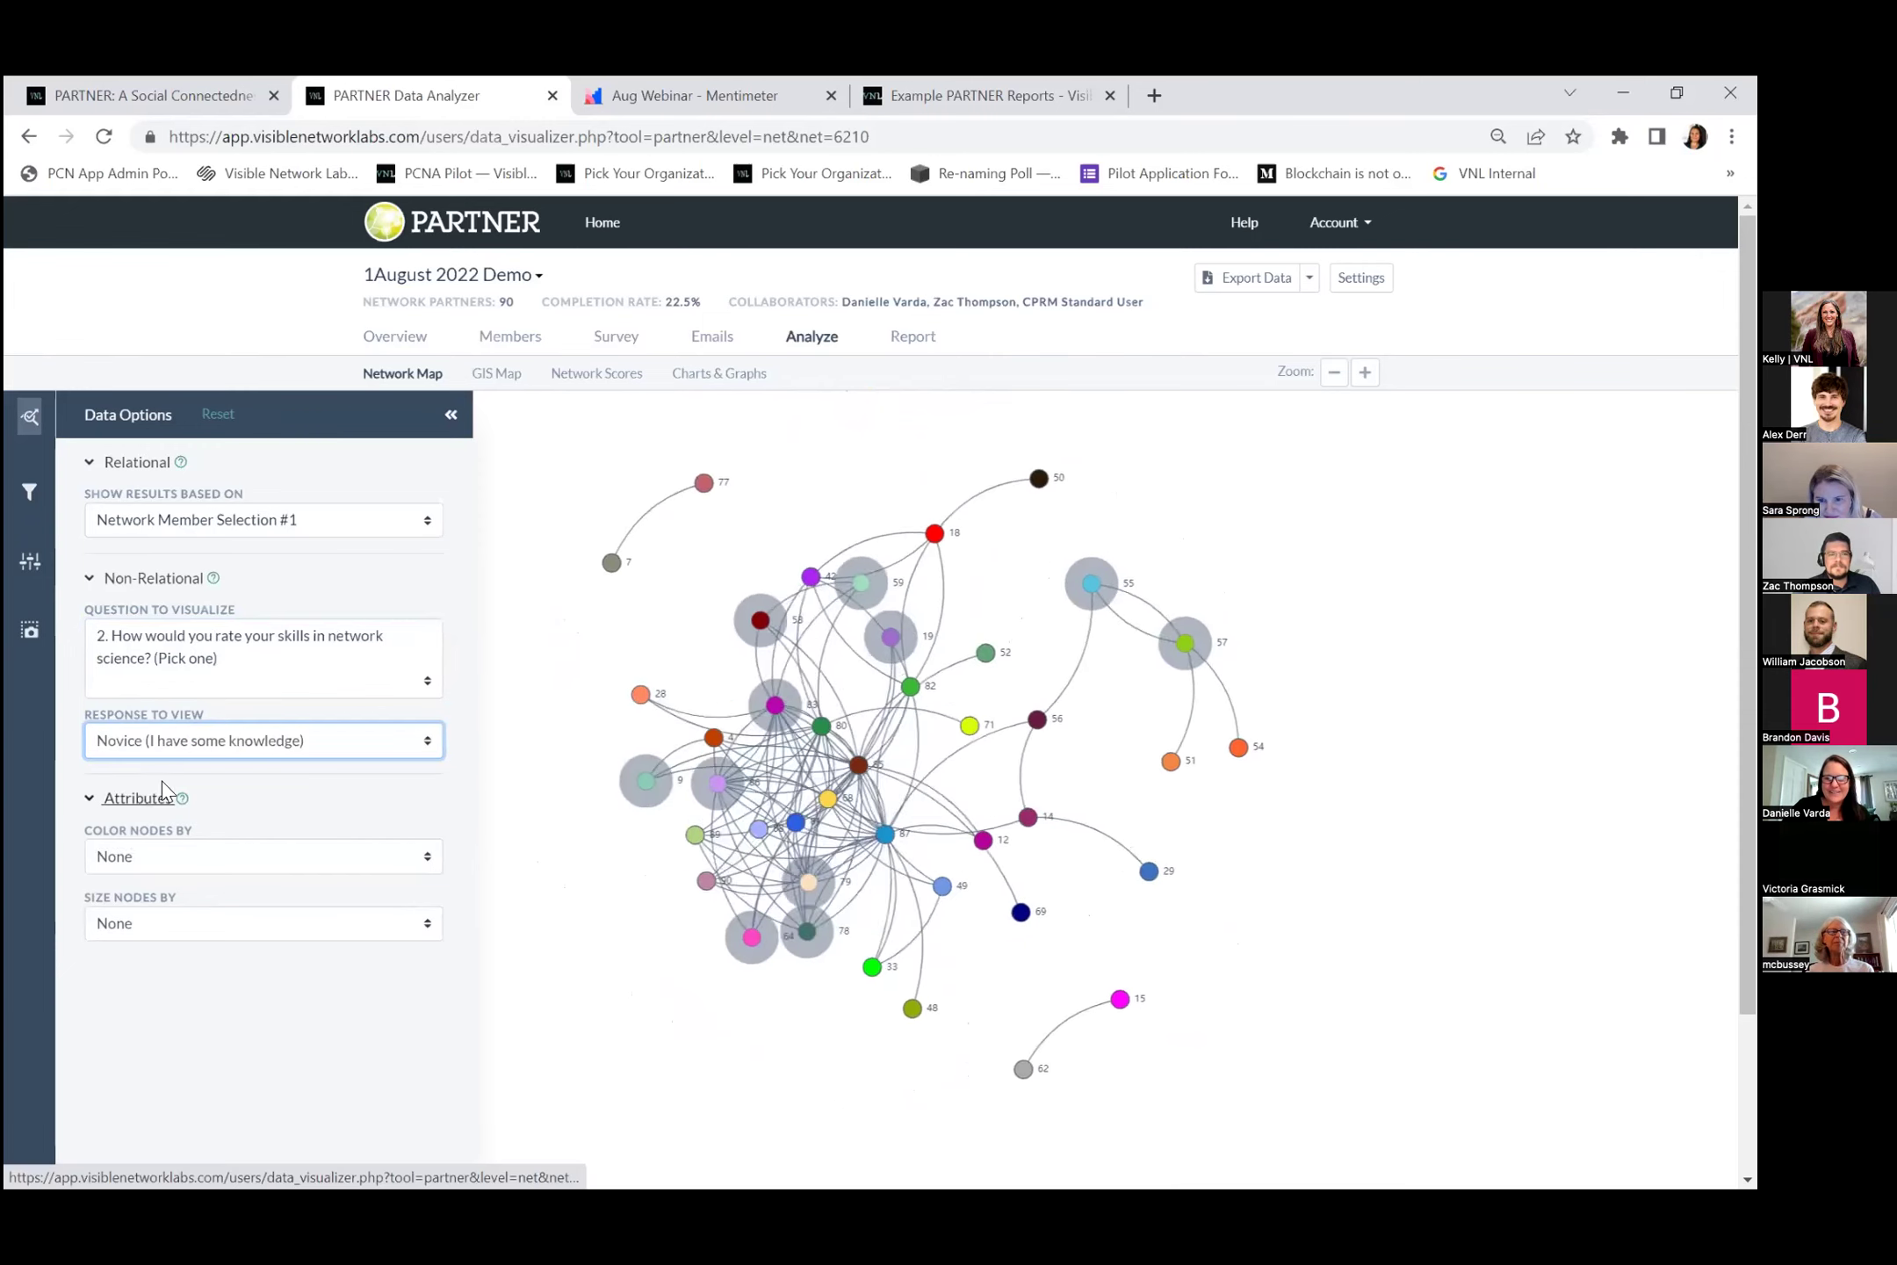
left_click(180, 742)
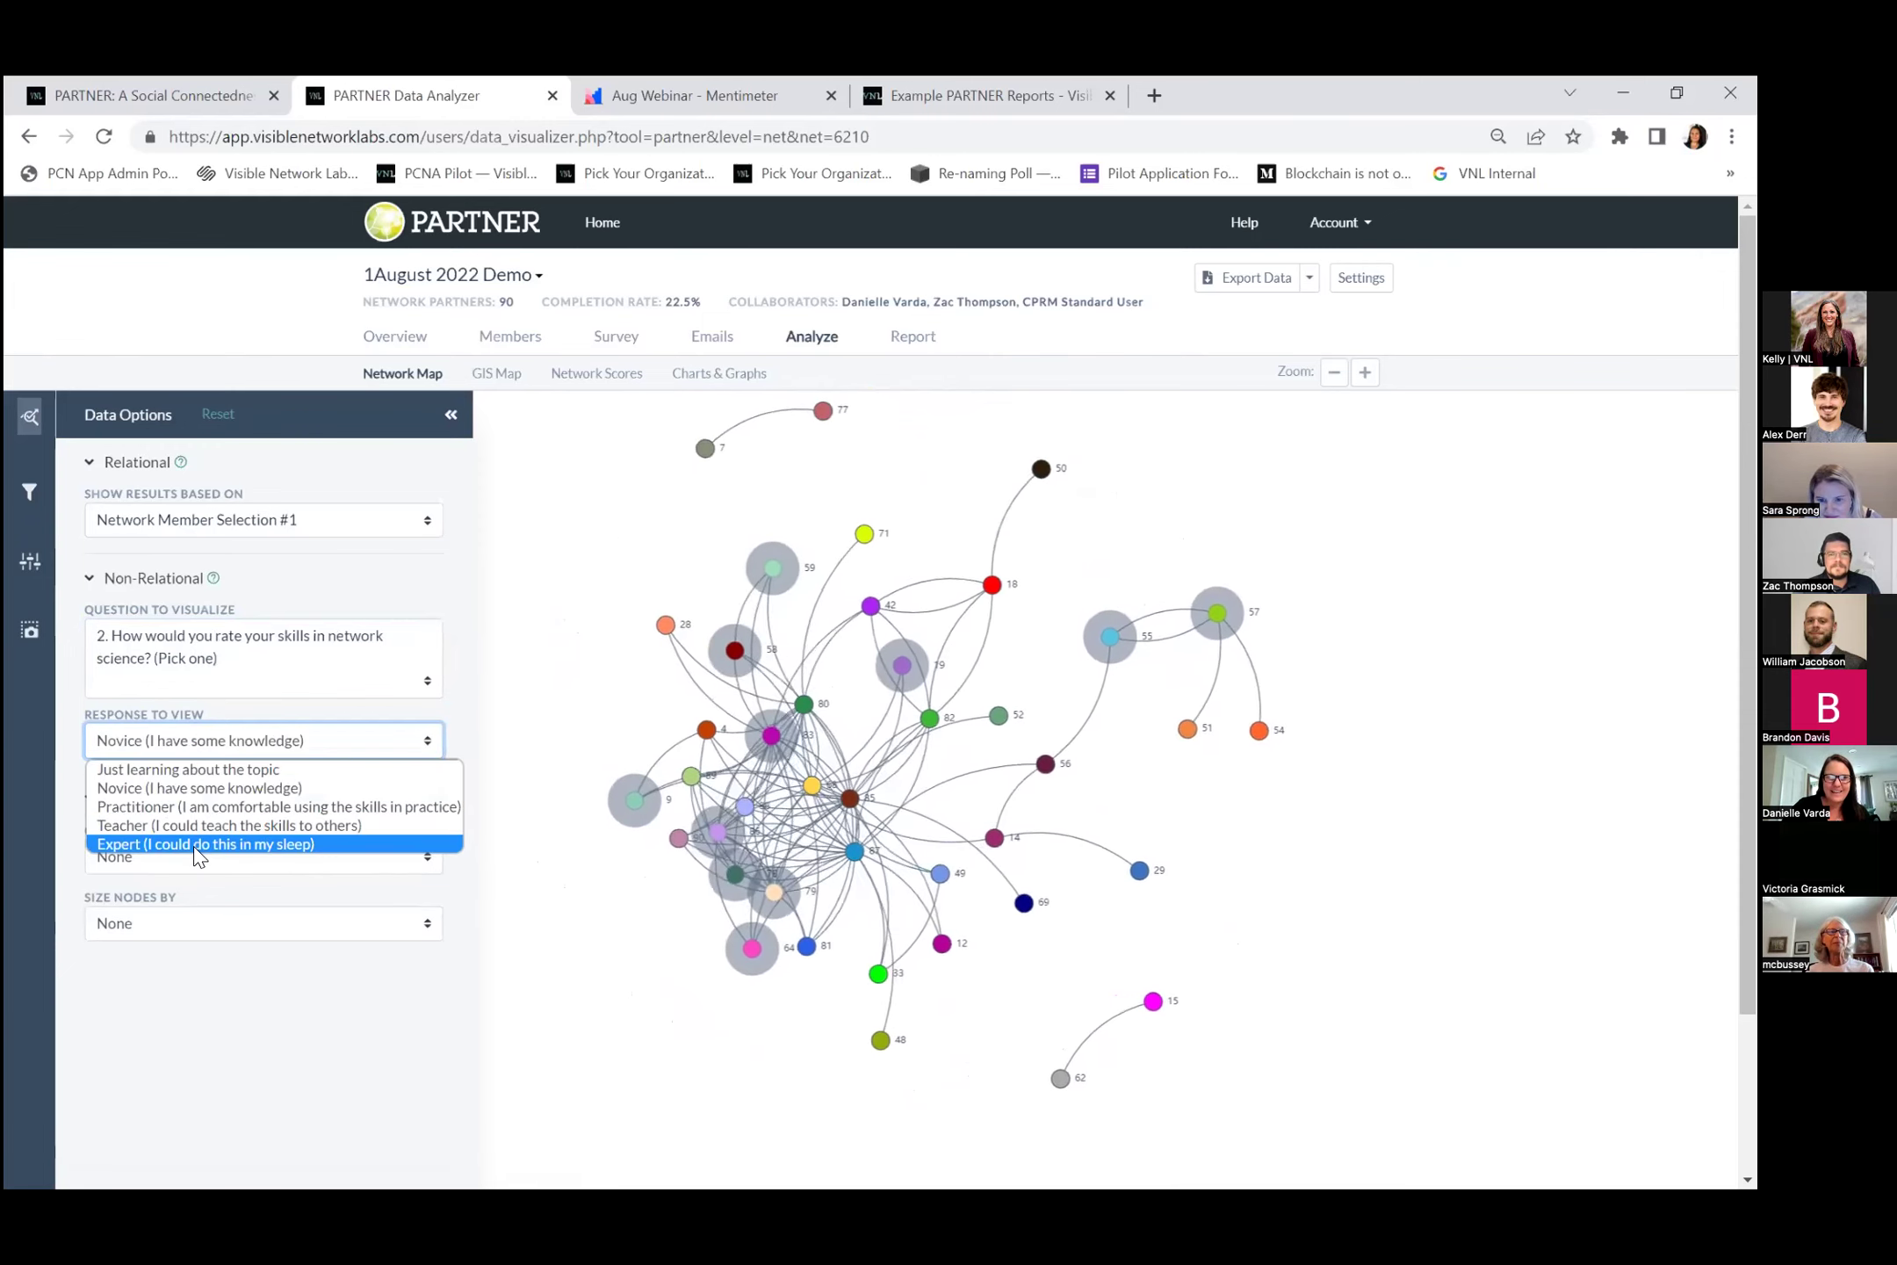
left_click(192, 846)
left_click(197, 746)
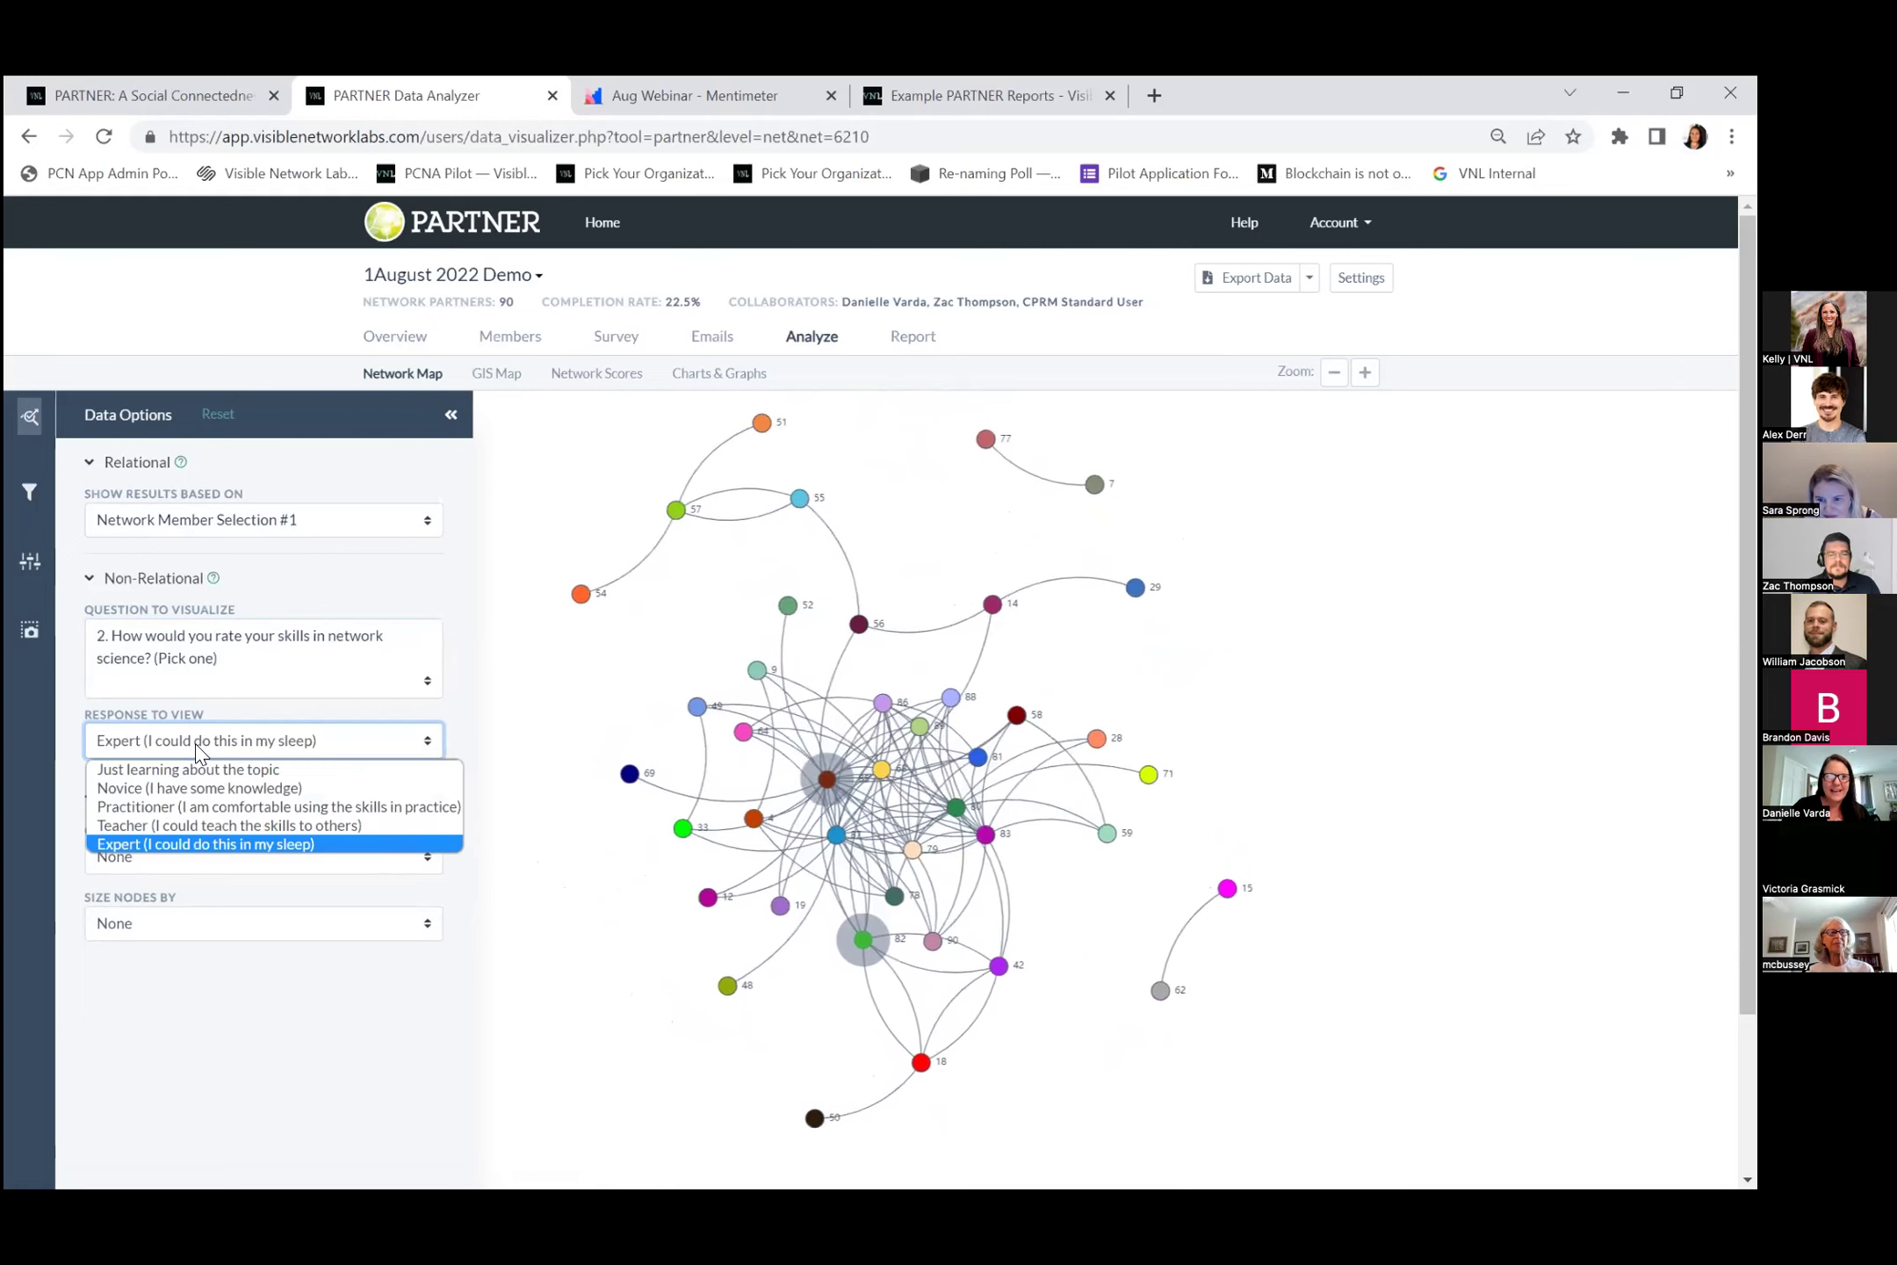
left_click(207, 812)
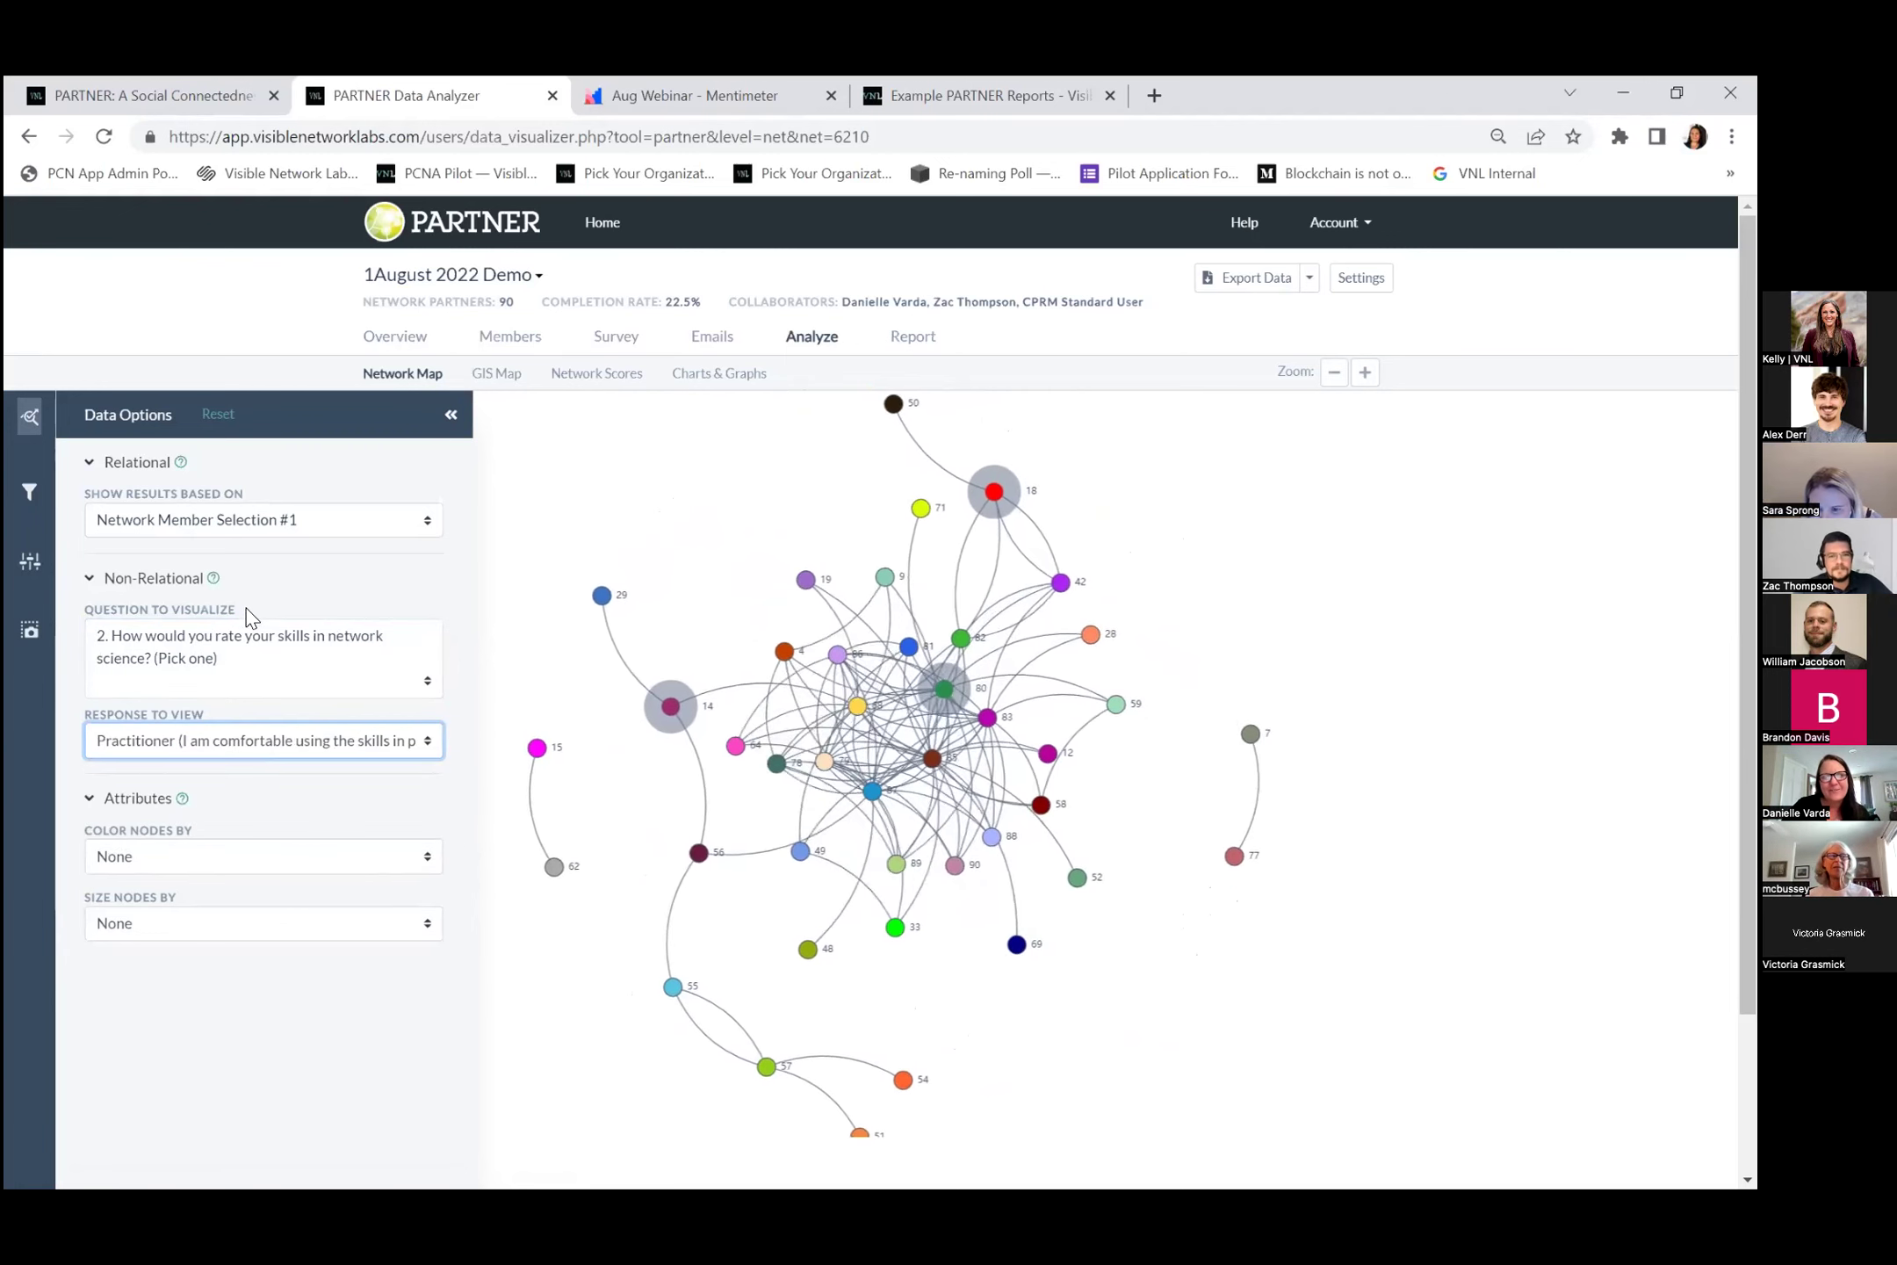
Size nodes by Centrality and colour them by VNL Staff.
left_click(291, 927)
left_click(243, 967)
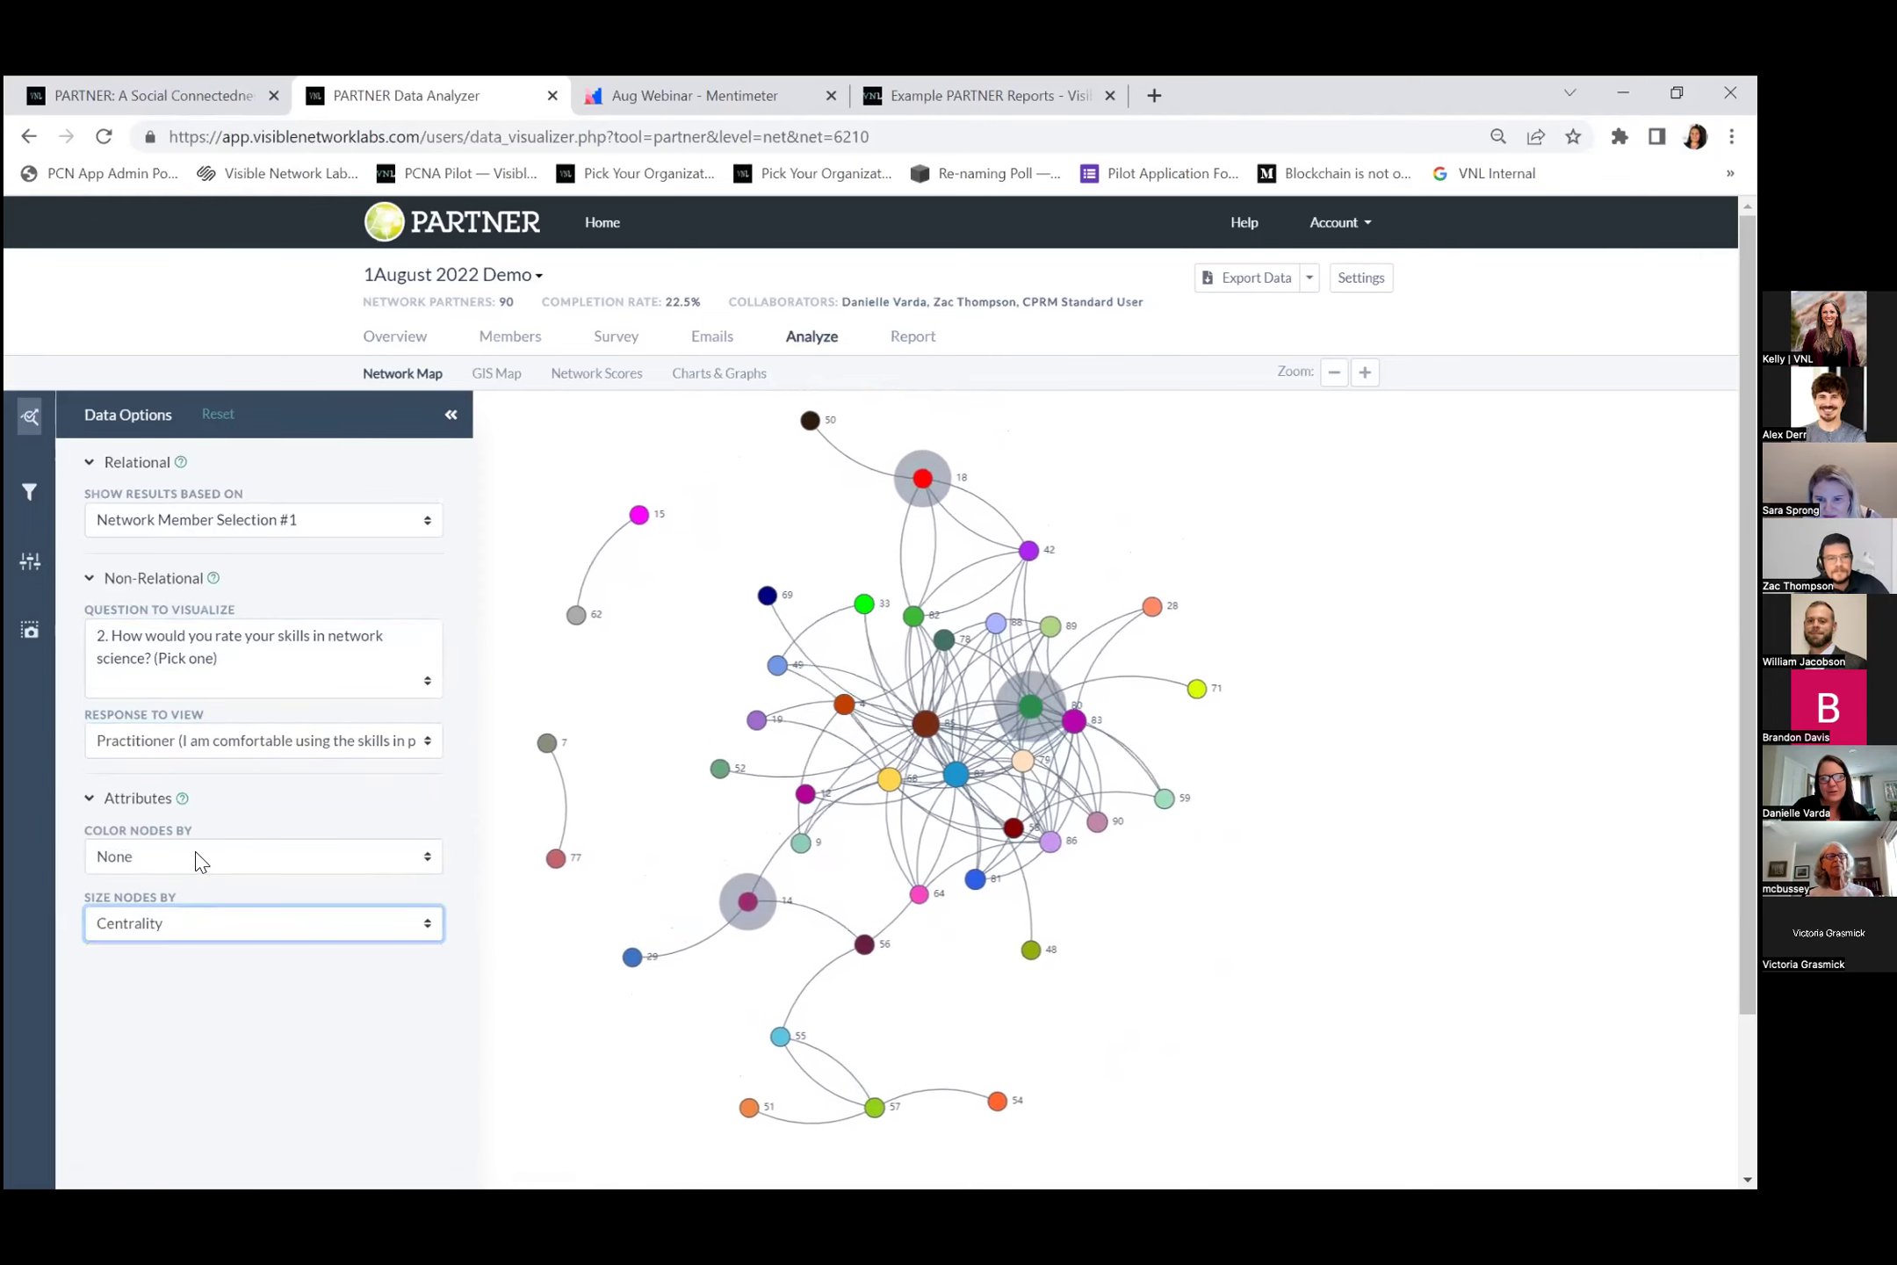
left_click(255, 856)
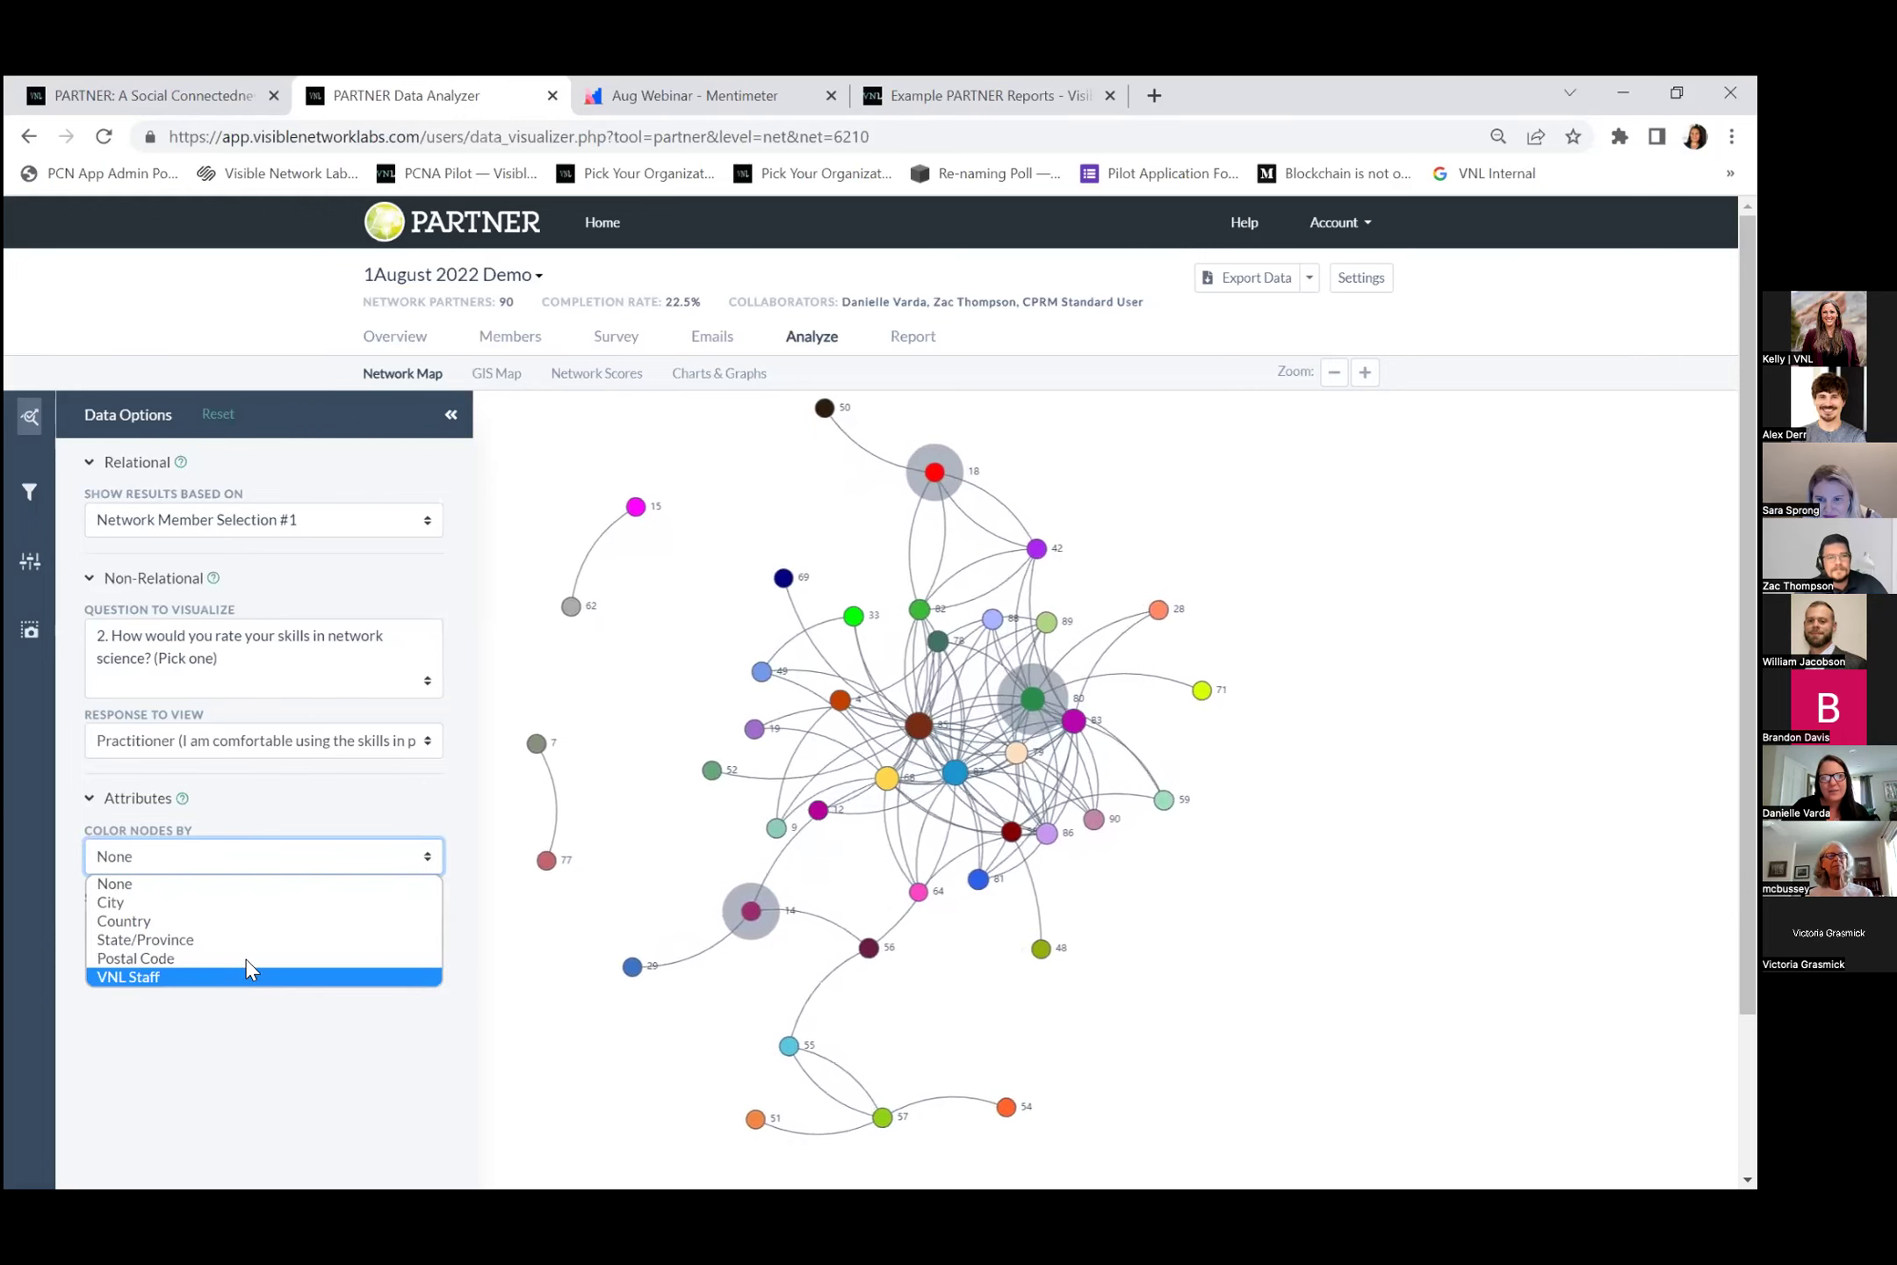
left_click(239, 972)
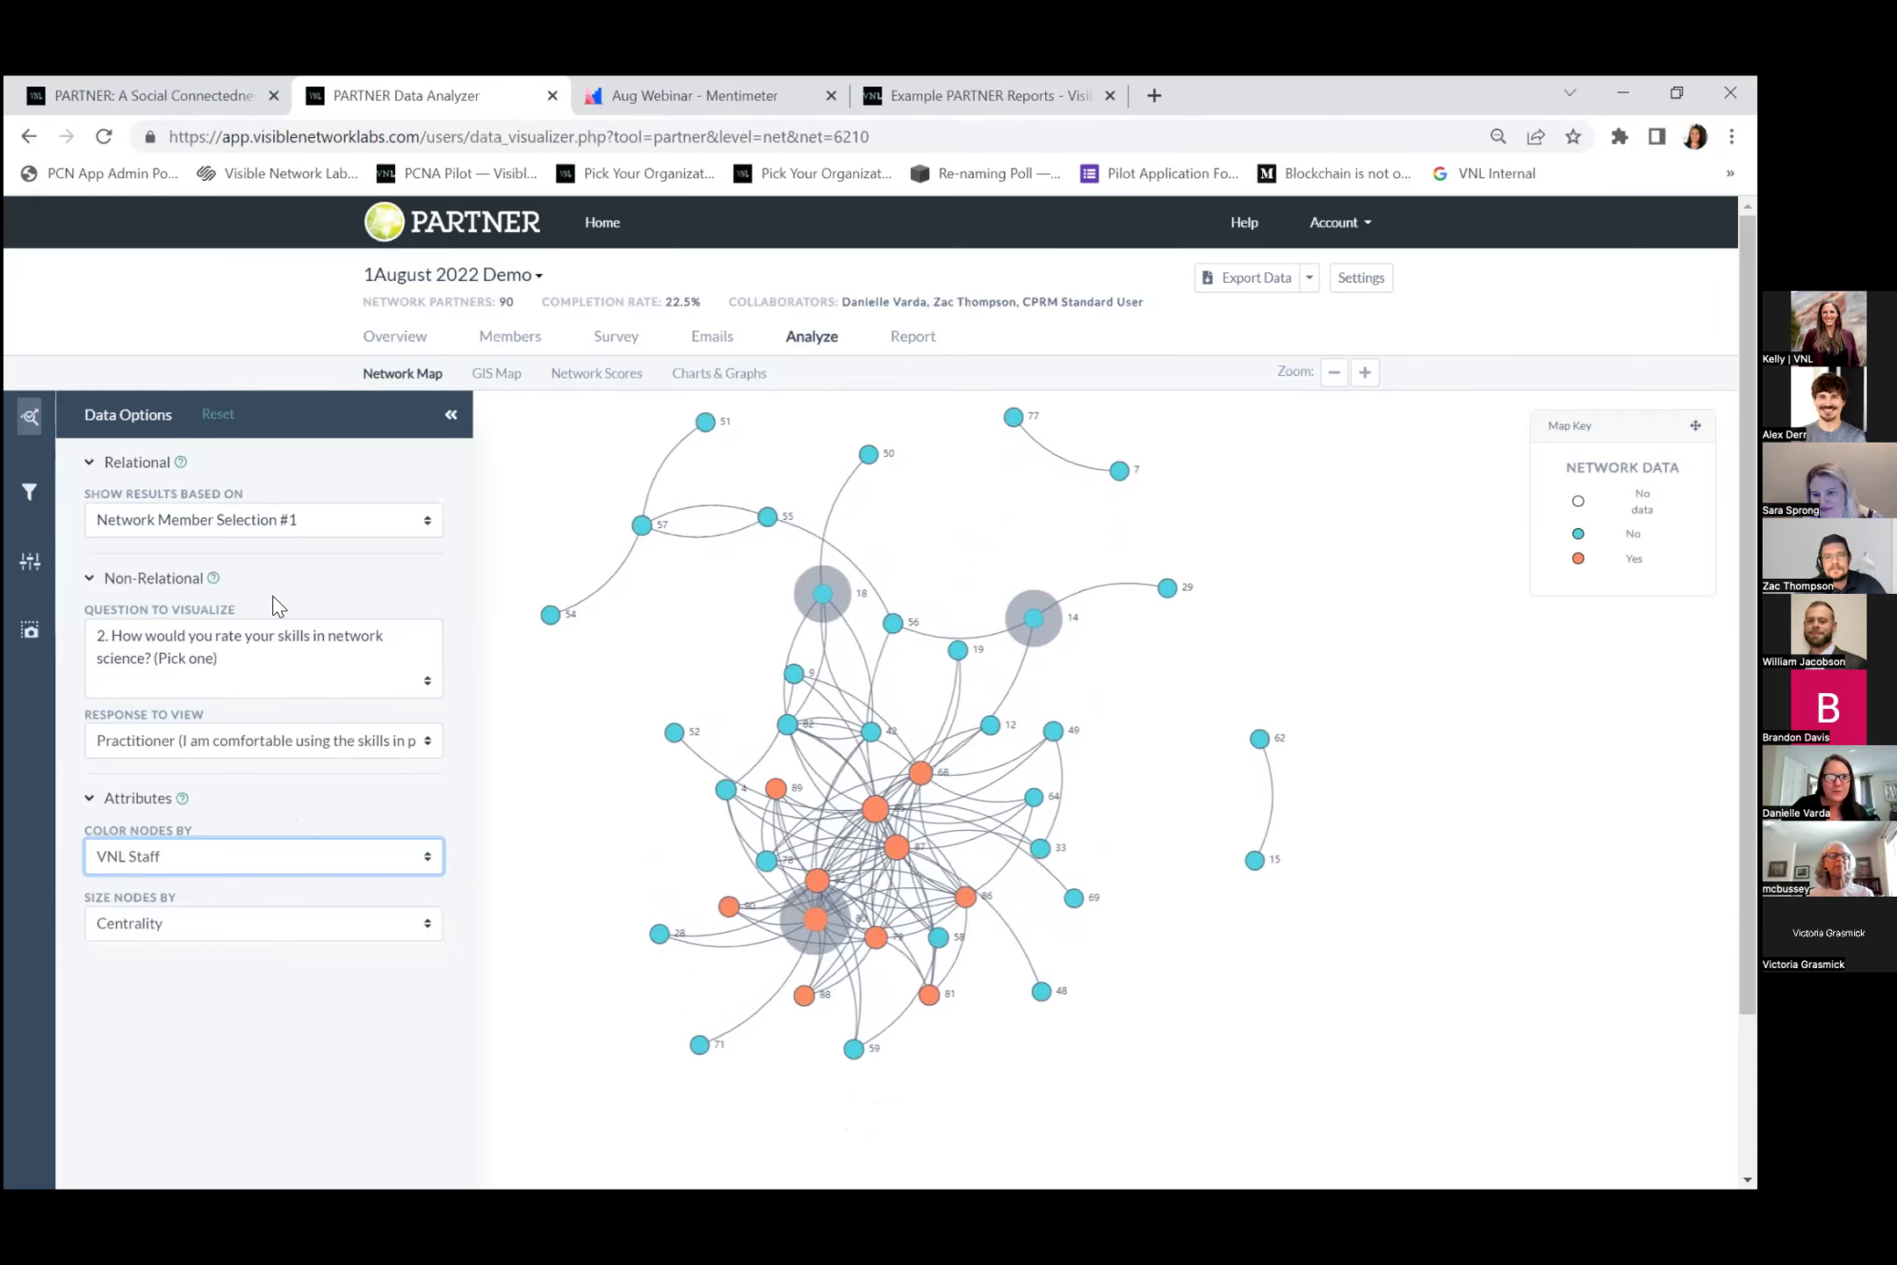
left_click(268, 533)
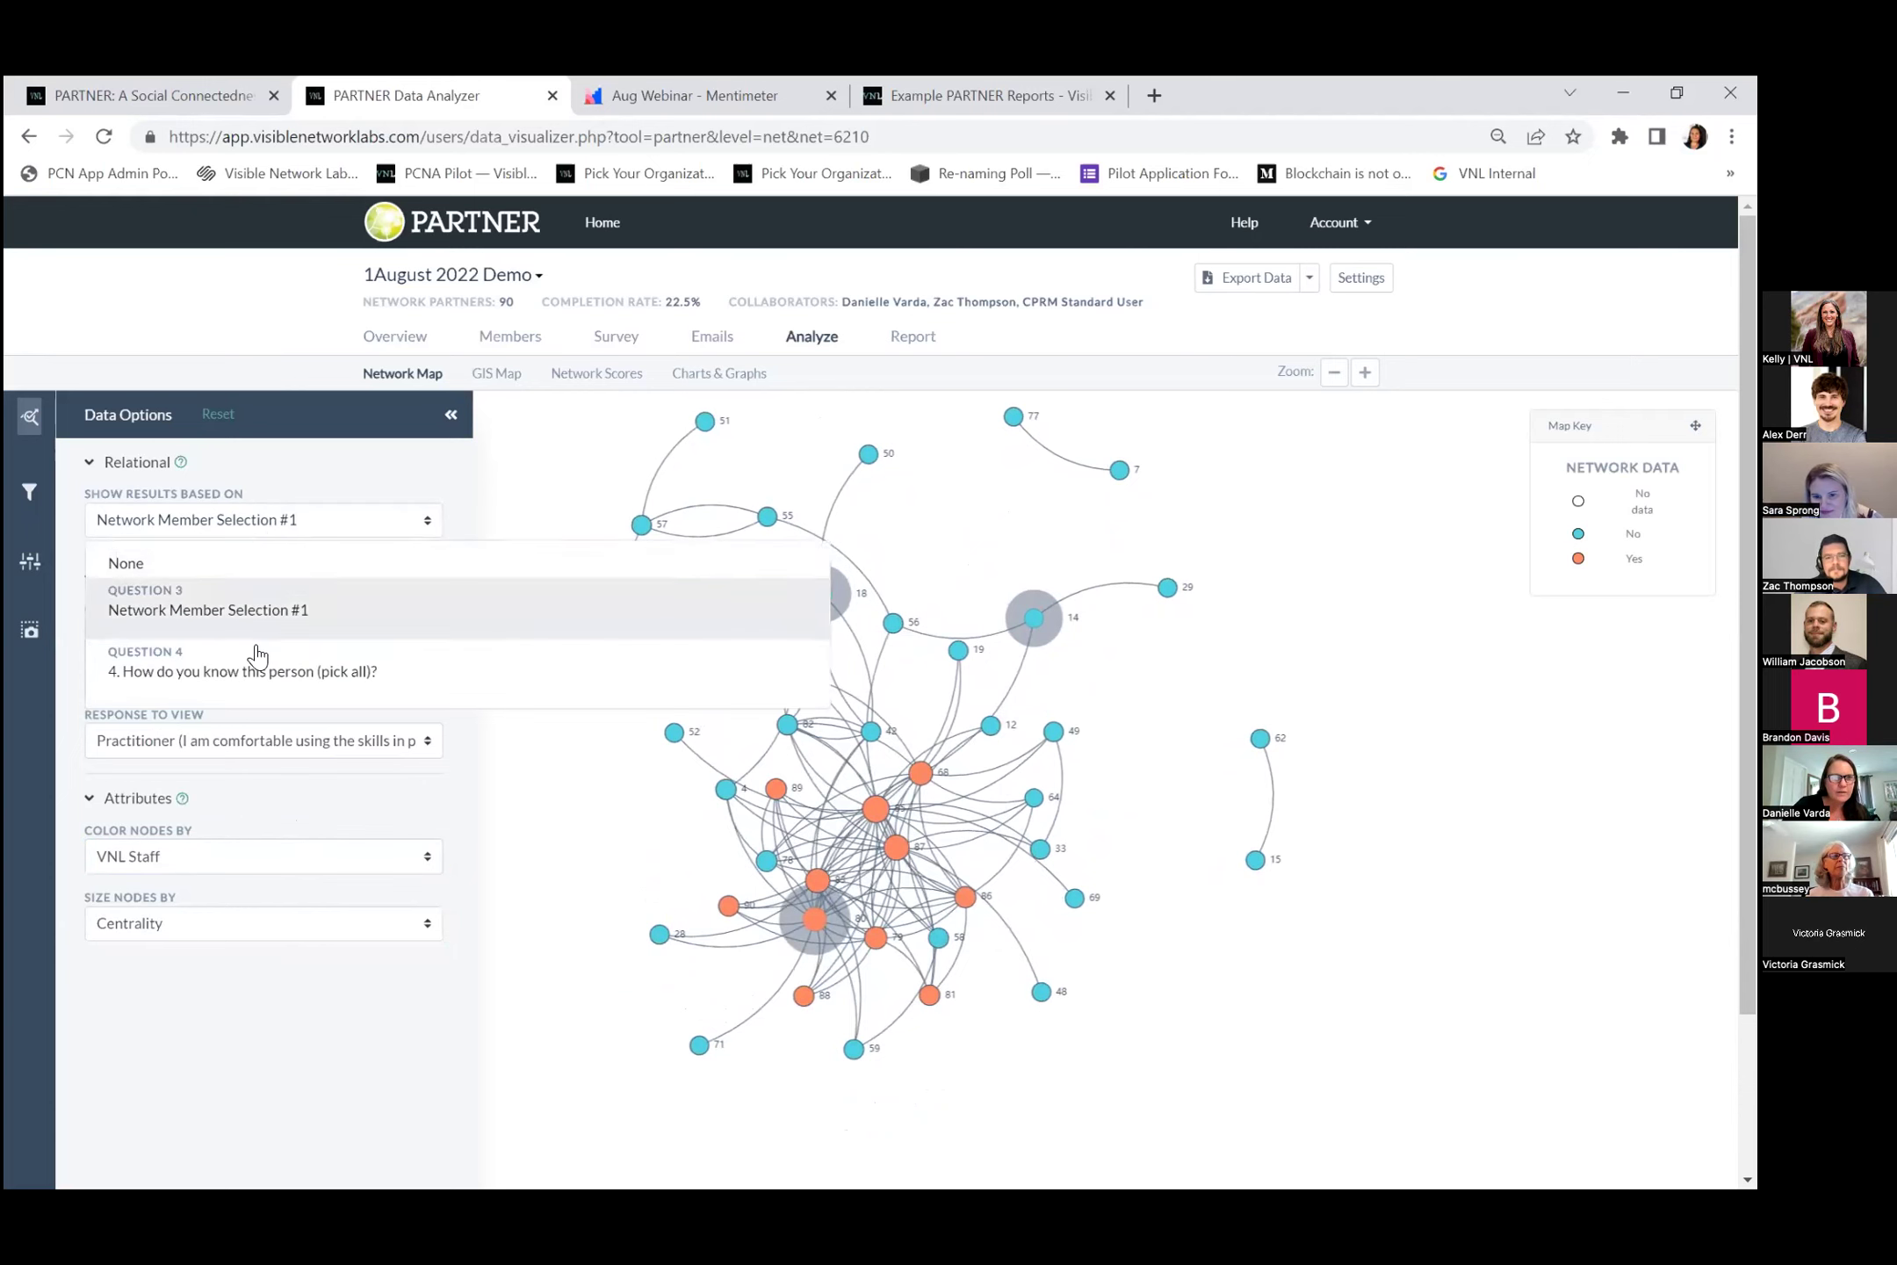
Base the map on question 4, How do you know this person, and uncheck every interaction type.
left_click(274, 669)
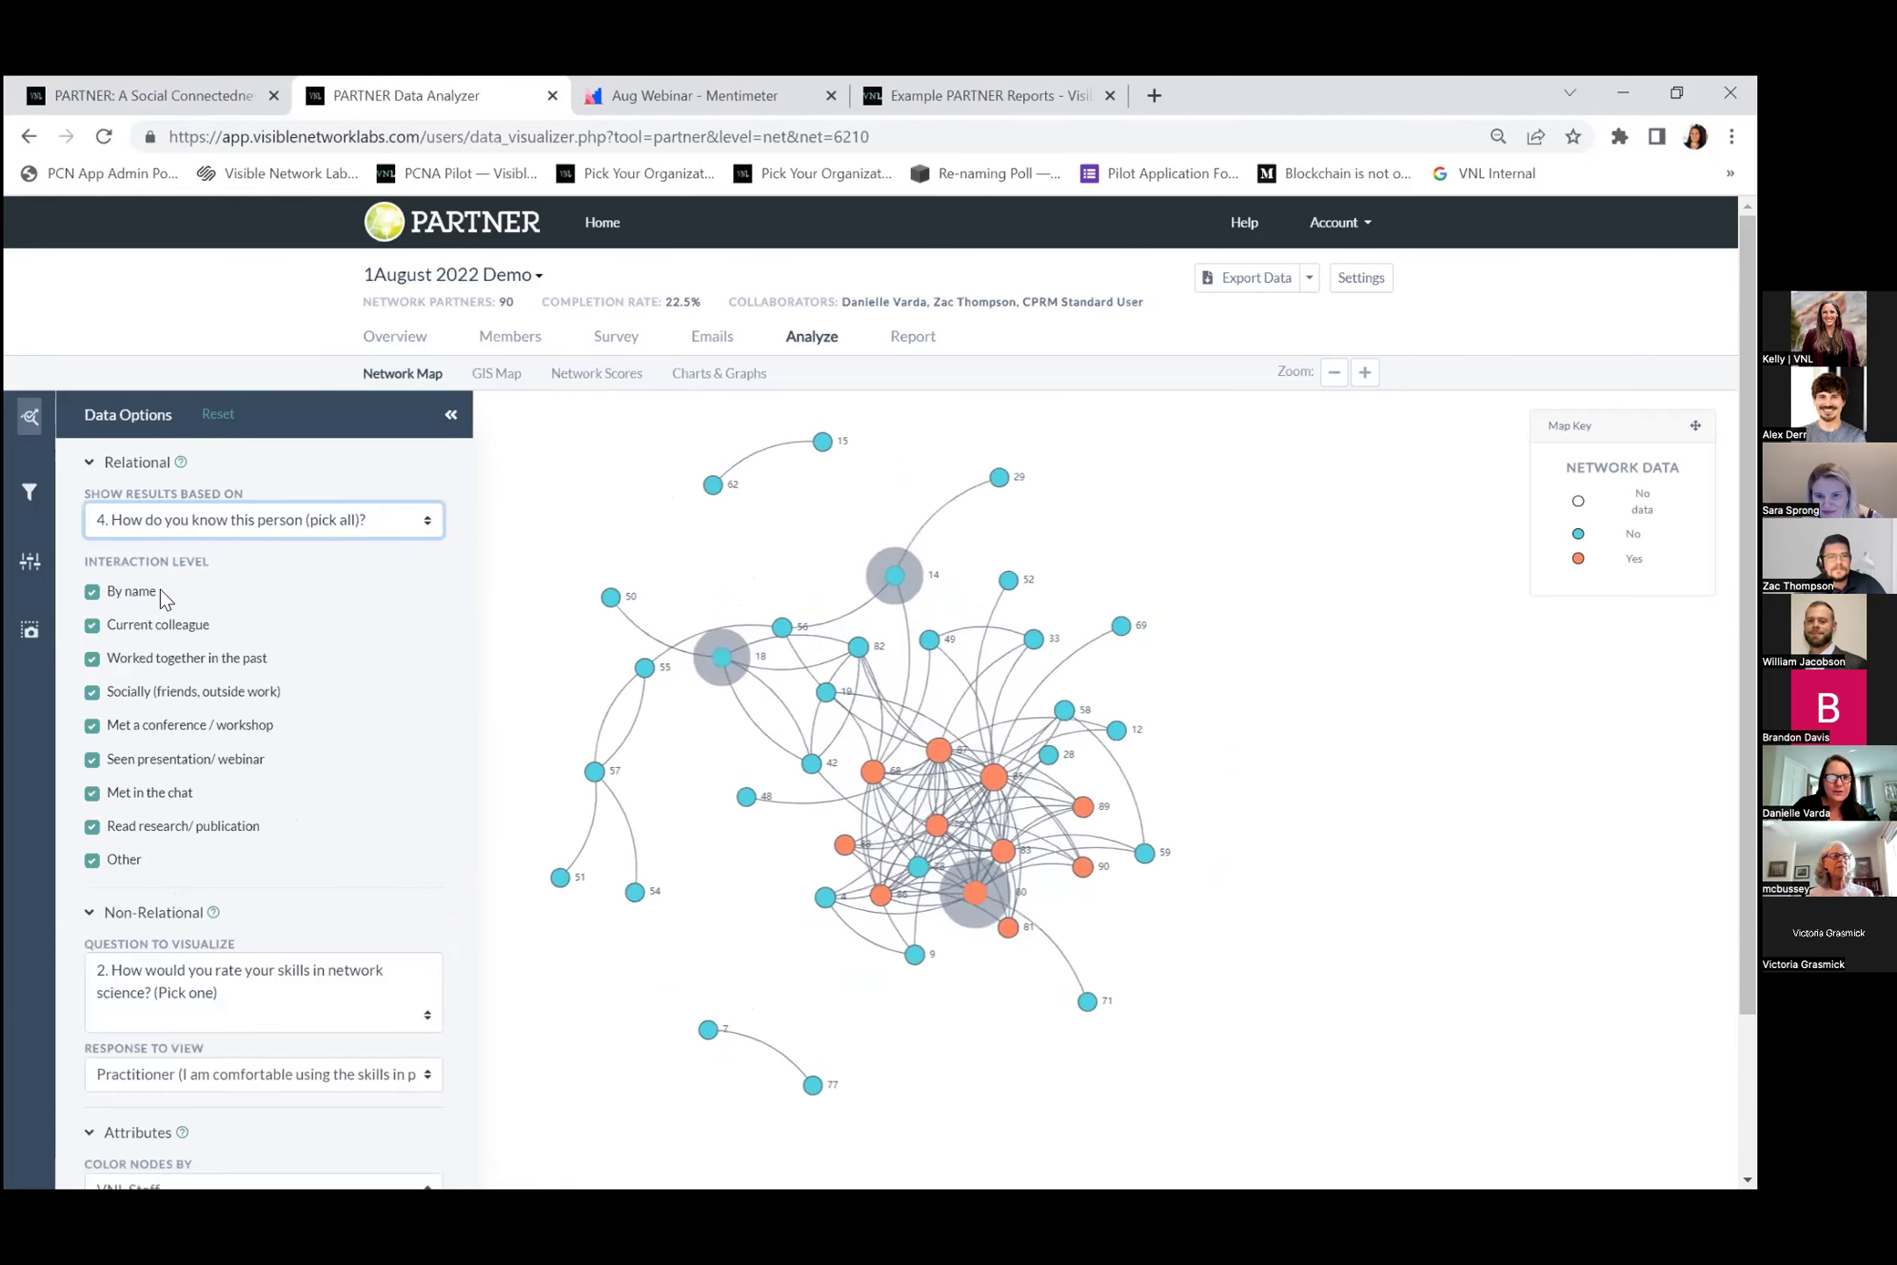
left_click(92, 860)
left_click(92, 826)
left_click(92, 793)
left_click(92, 725)
left_click(93, 692)
left_click(92, 659)
left_click(92, 625)
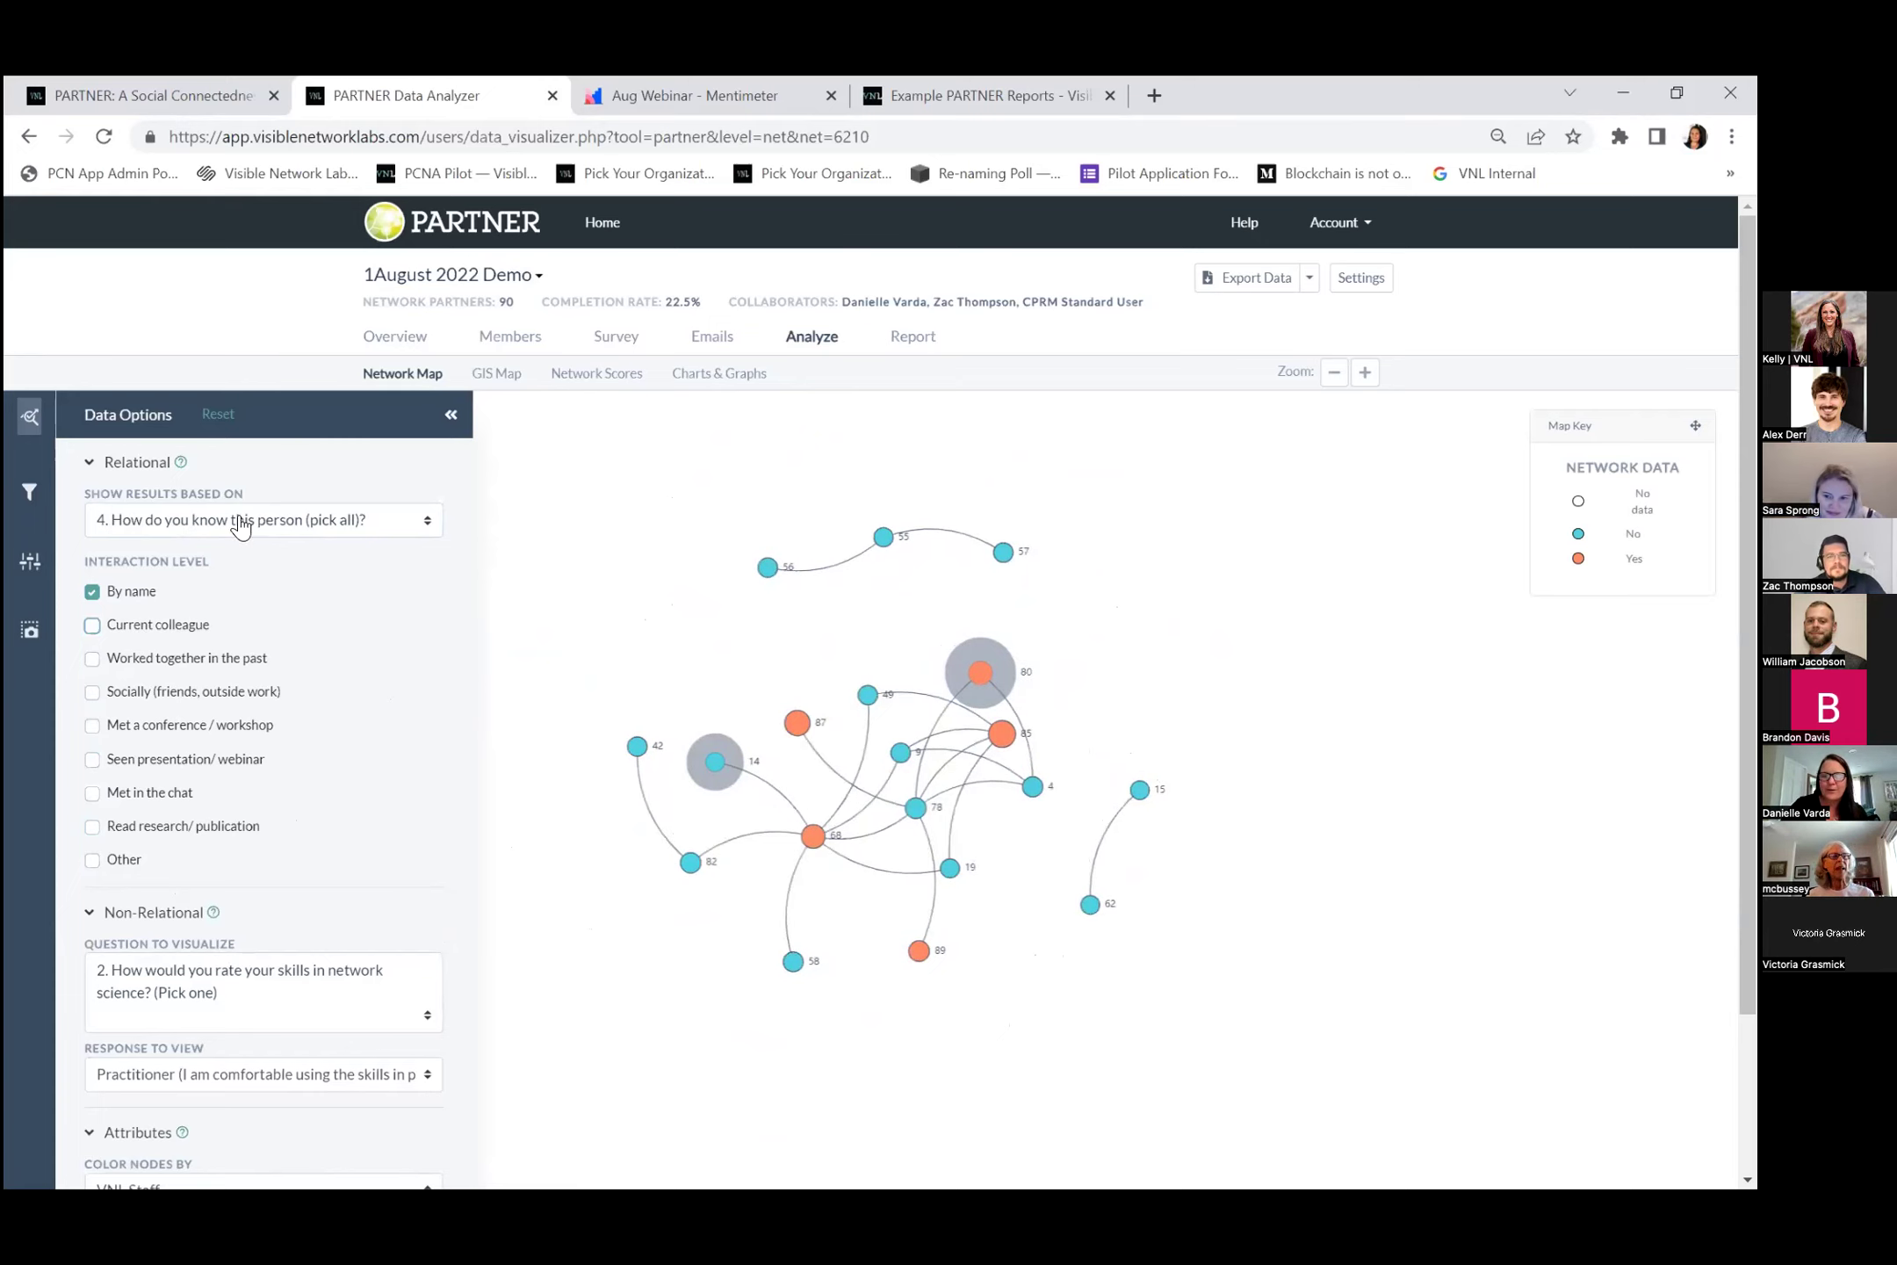
left_click(93, 591)
Try Current colleague and past-collaborator ties, ending with only Seen presentation/ webinar ties shown.
left_click(92, 625)
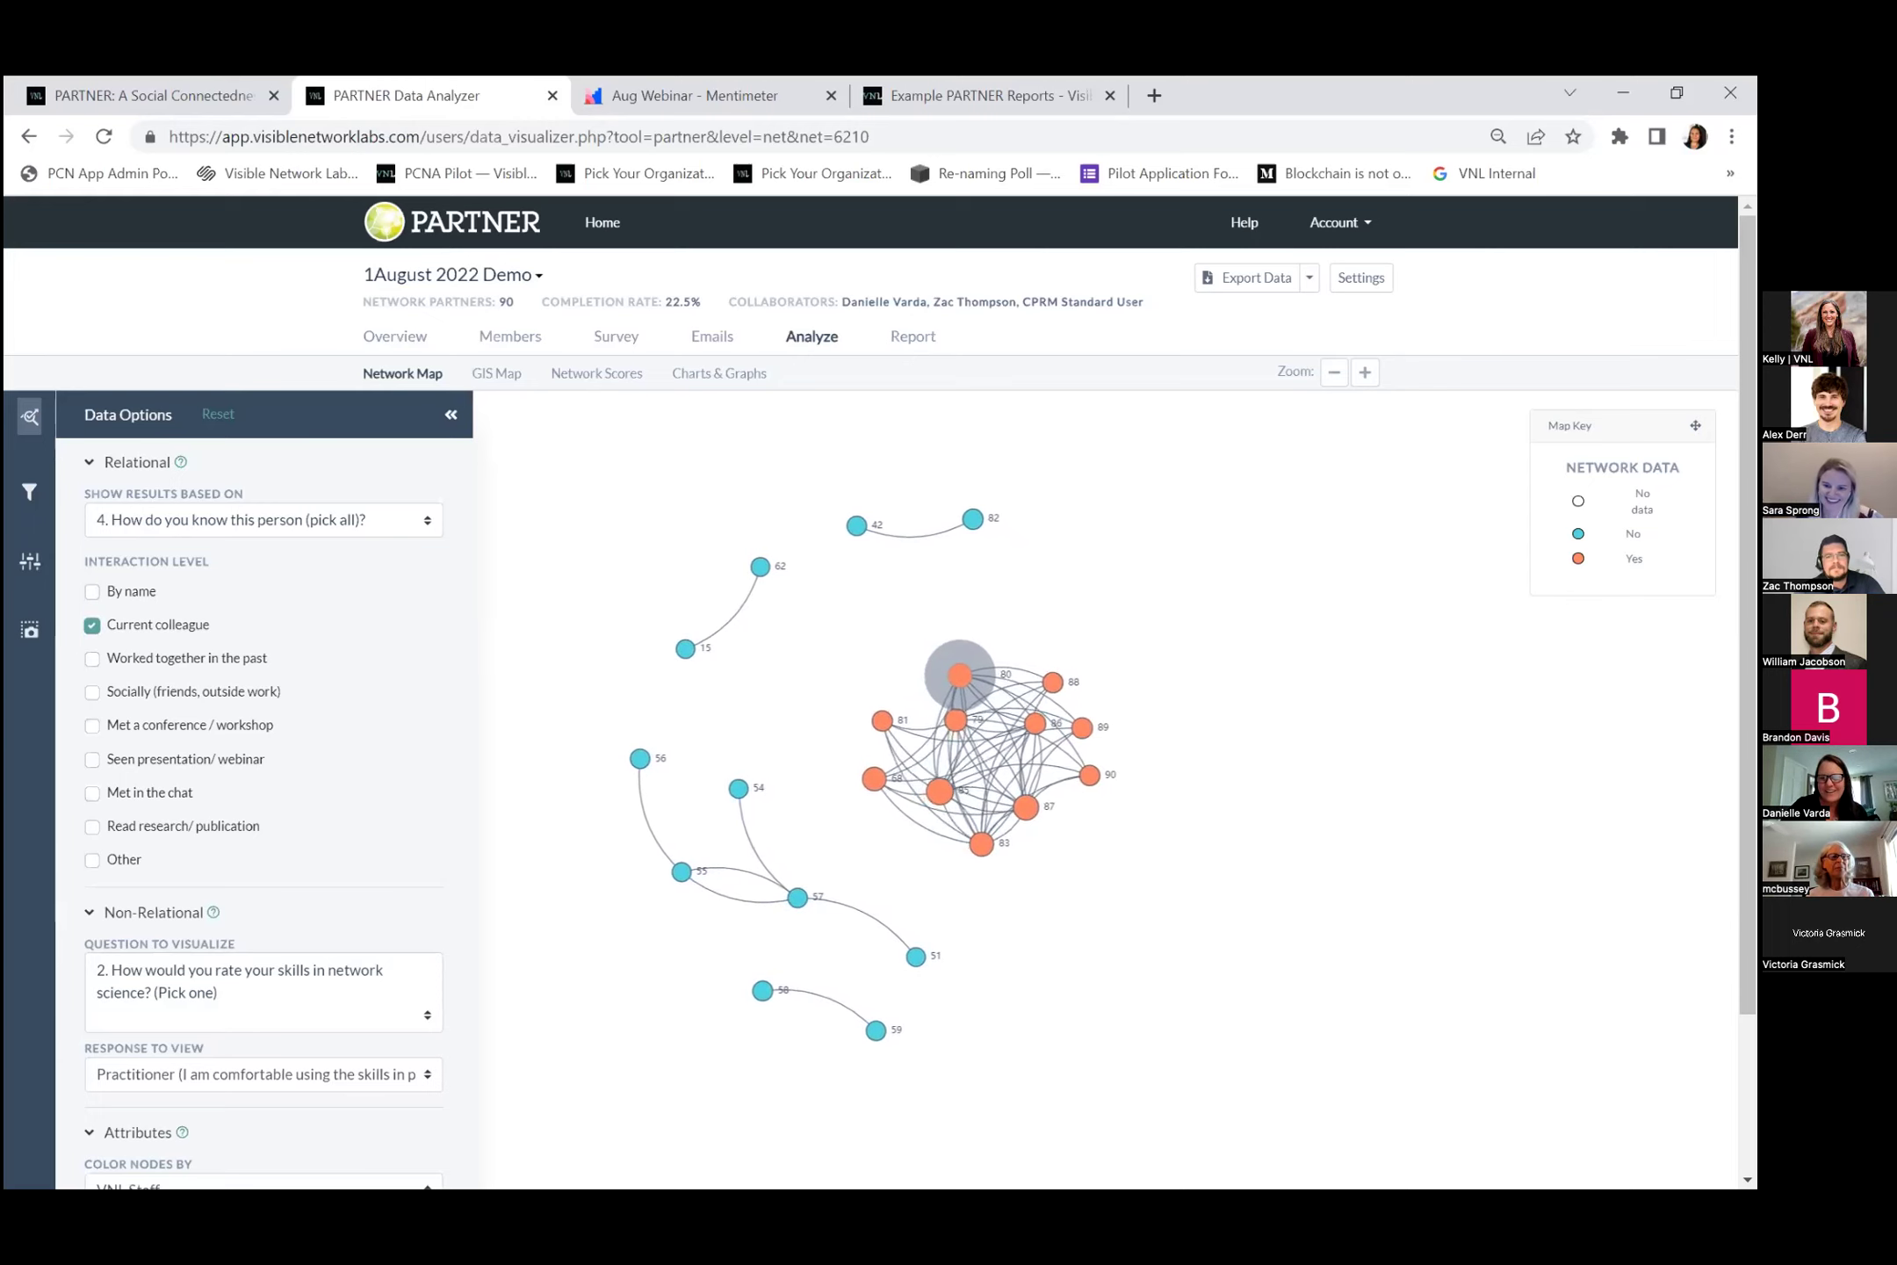
left_click(92, 658)
left_click(92, 626)
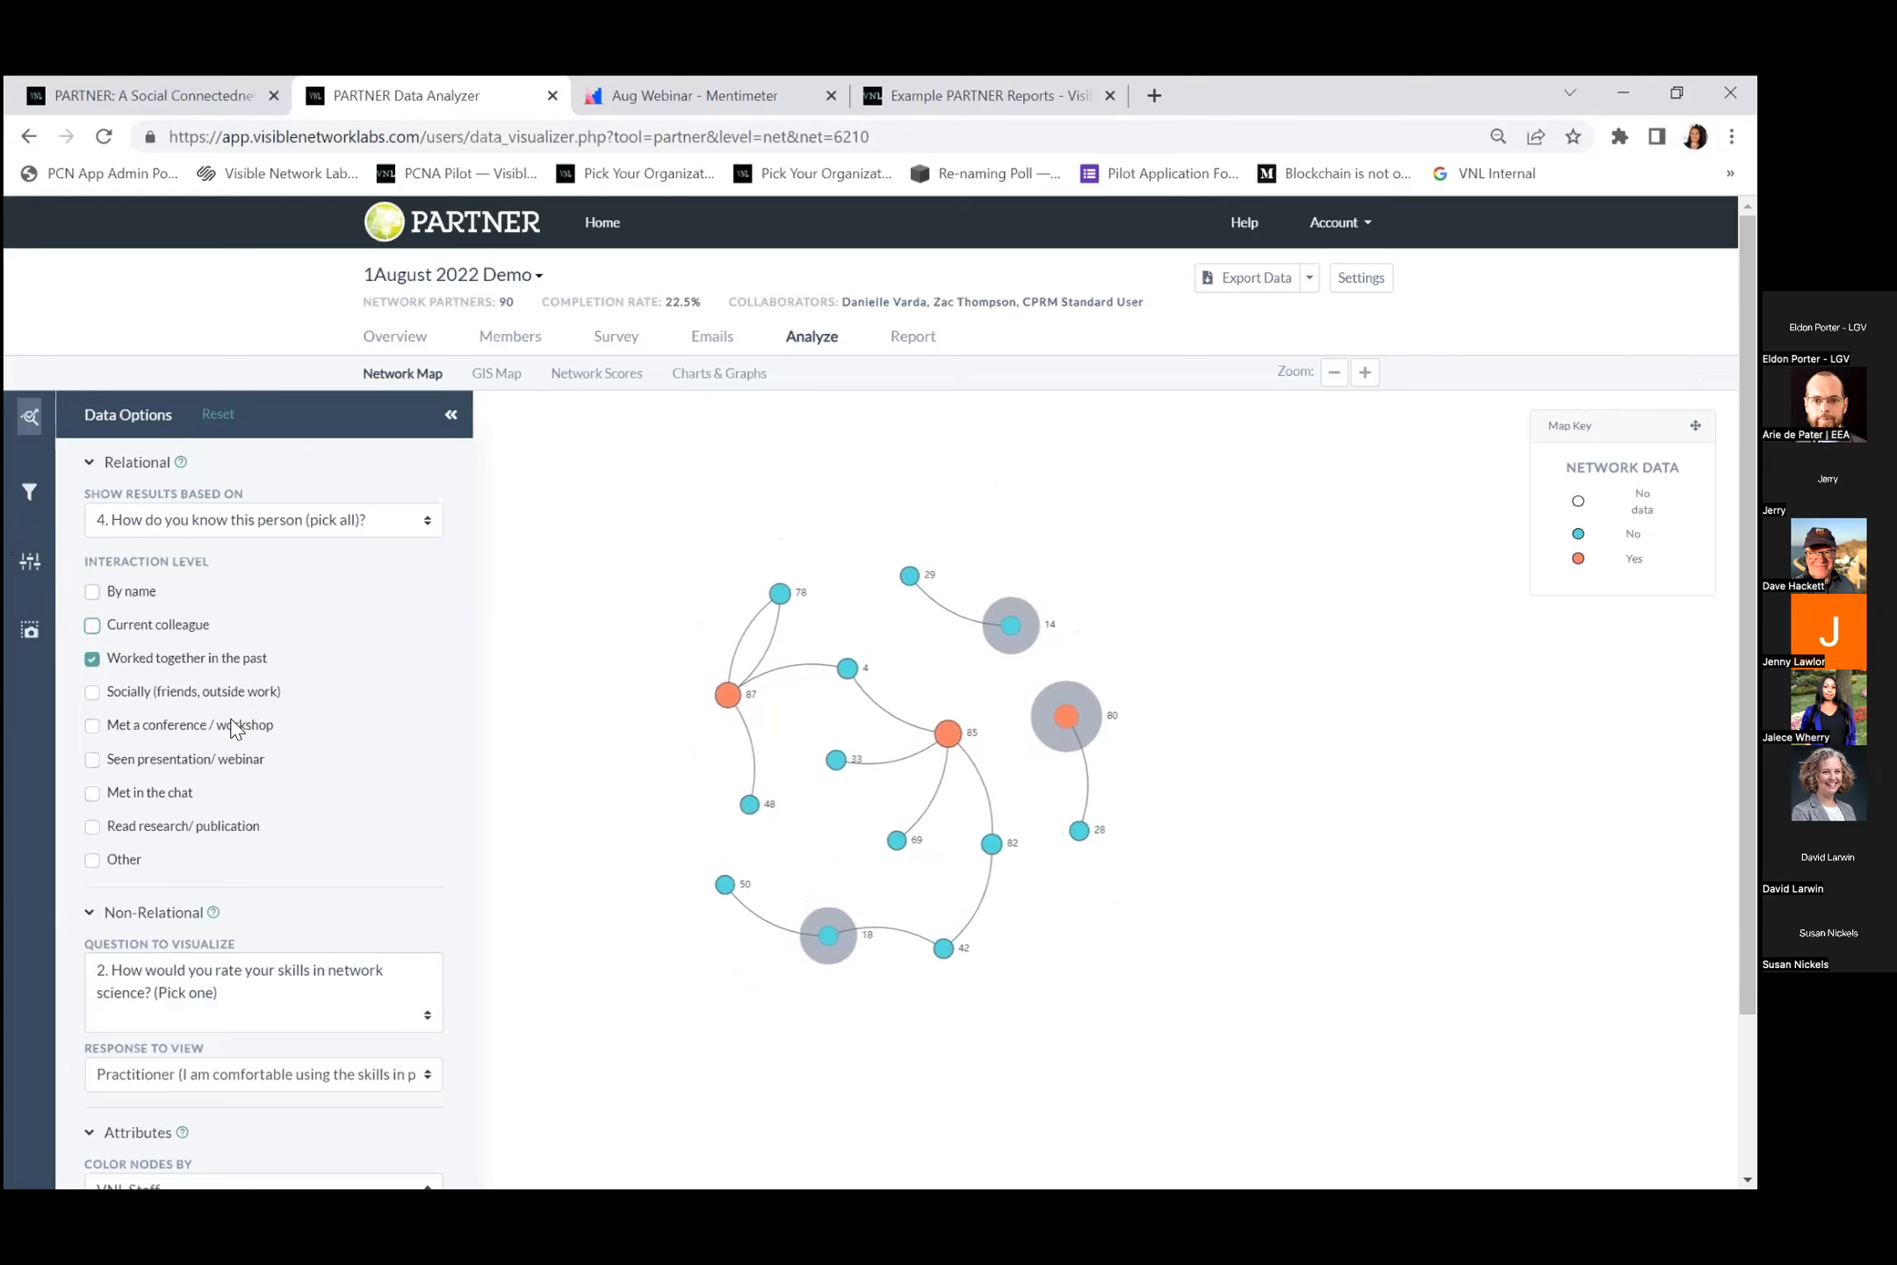
left_click(92, 659)
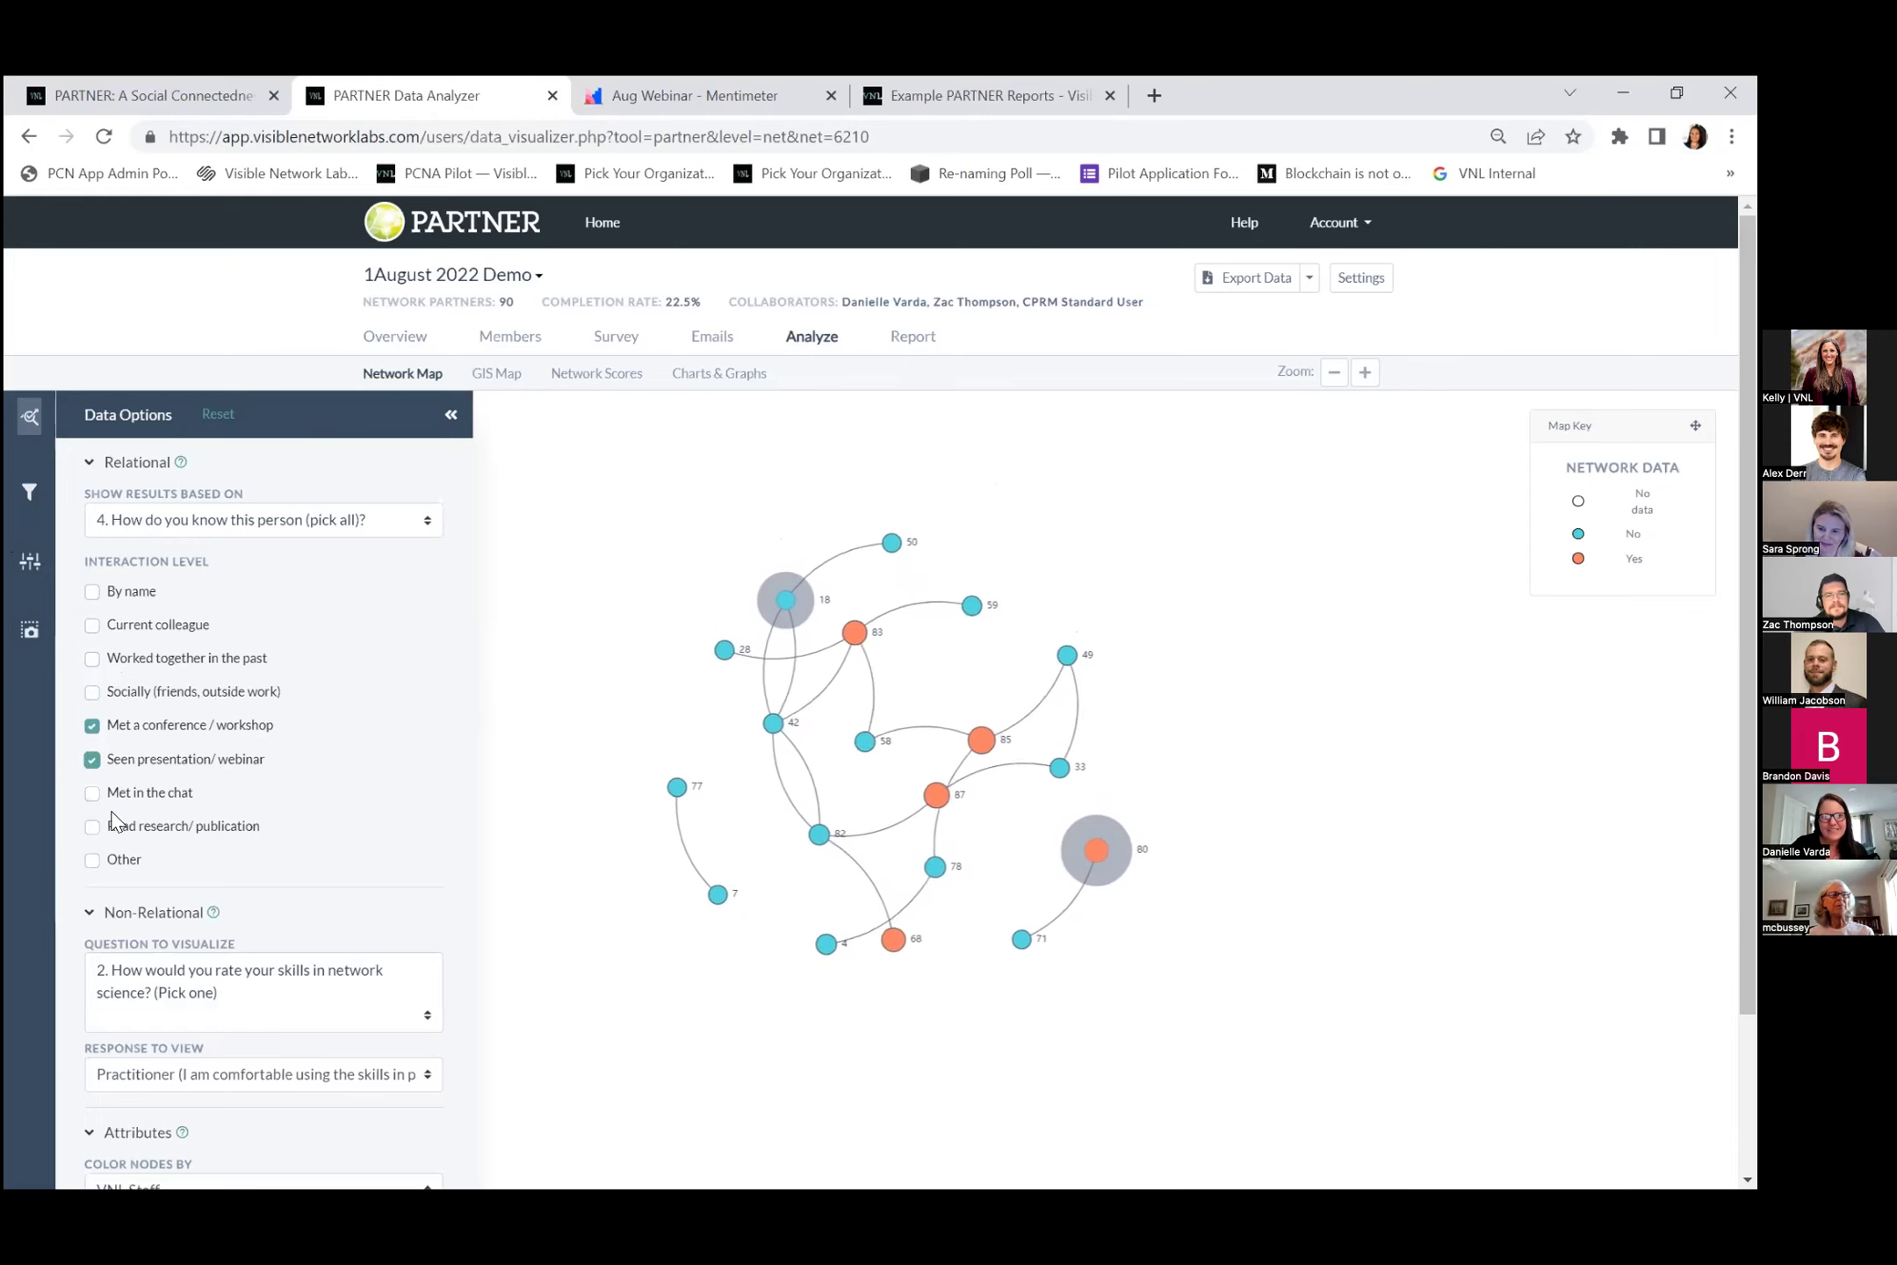
left_click(93, 727)
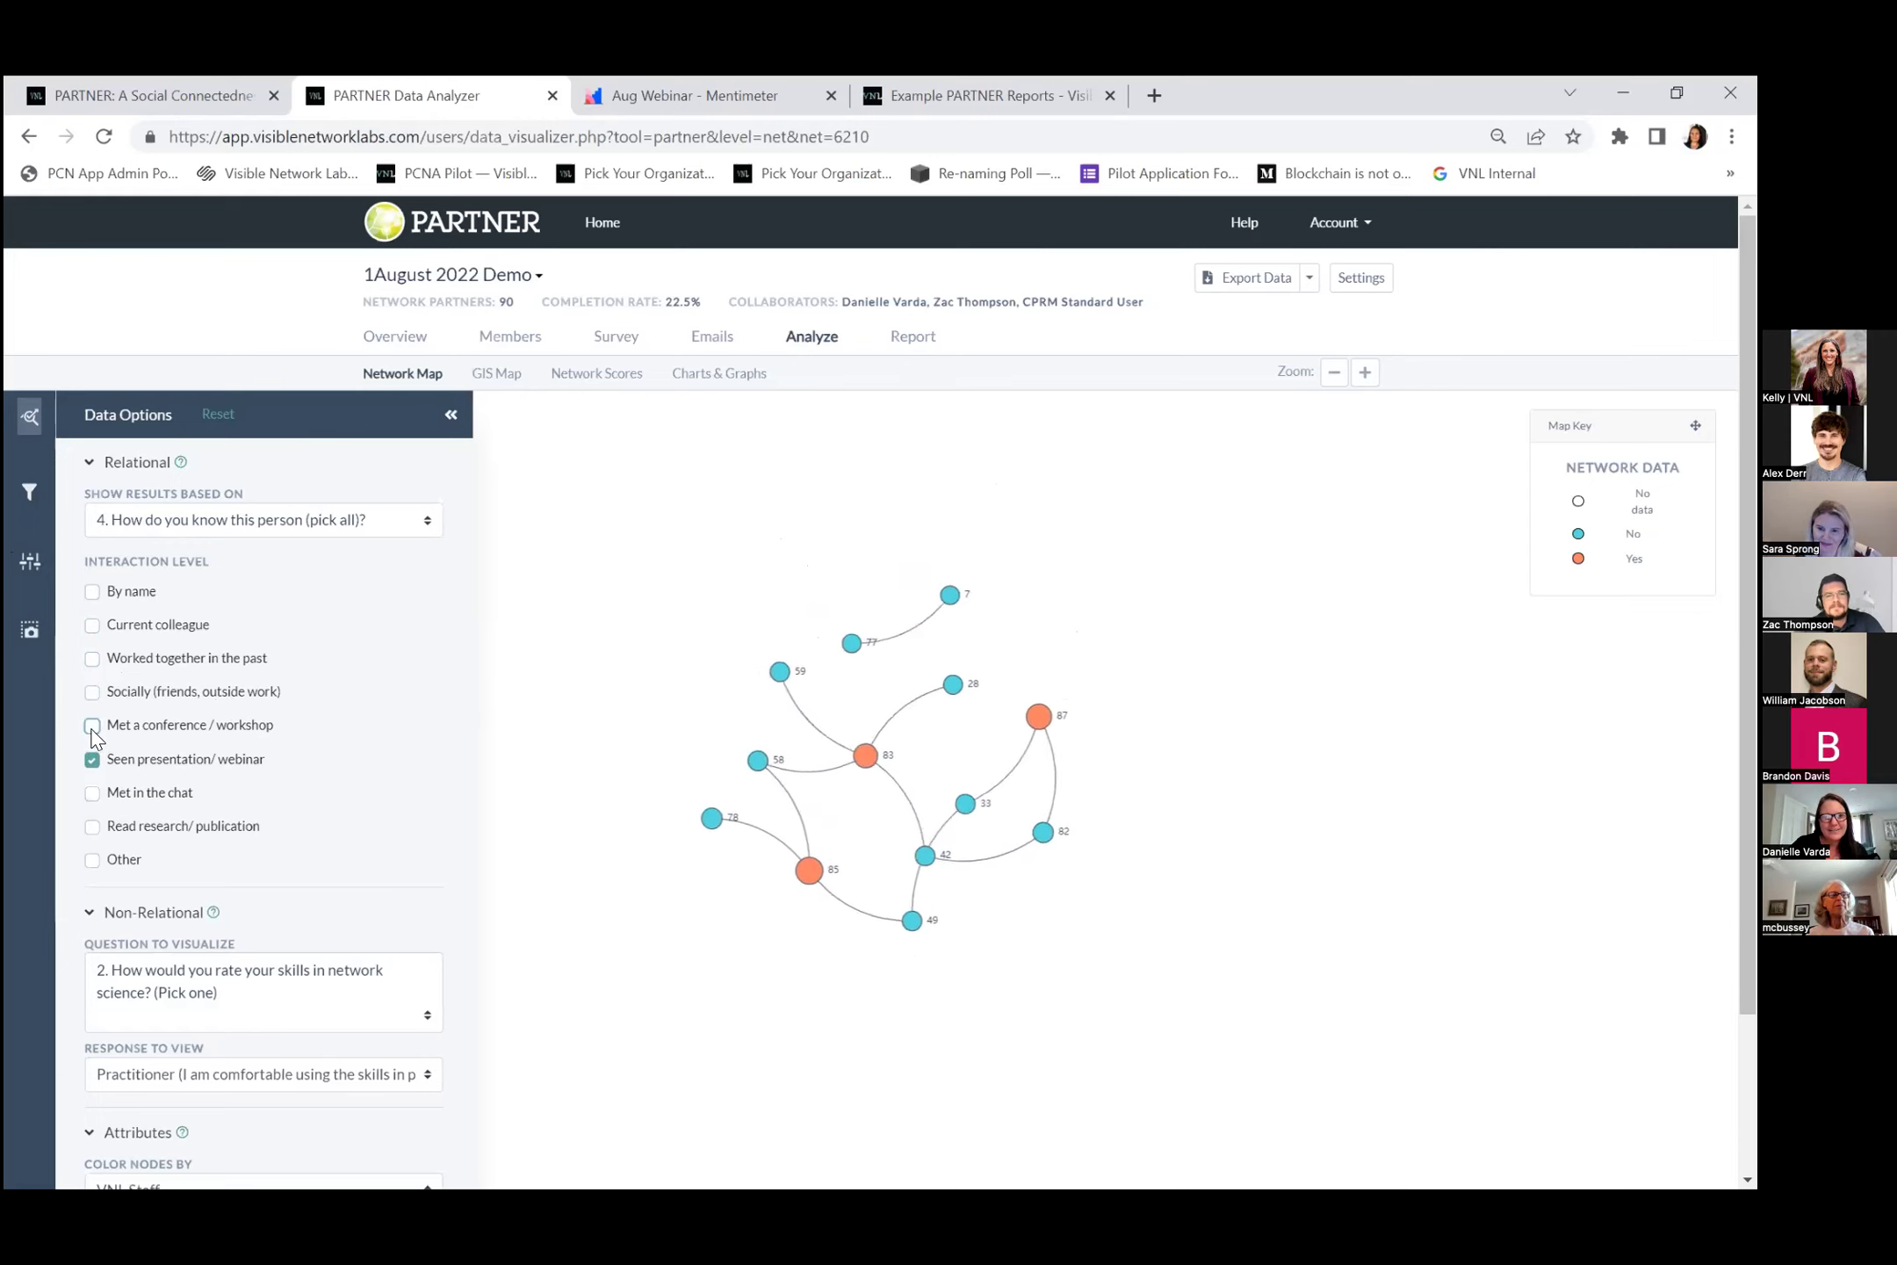
Show isolated nodes, zoom out, and open the Charts & Graphs pie of network-science skill ratings.
left_click(28, 567)
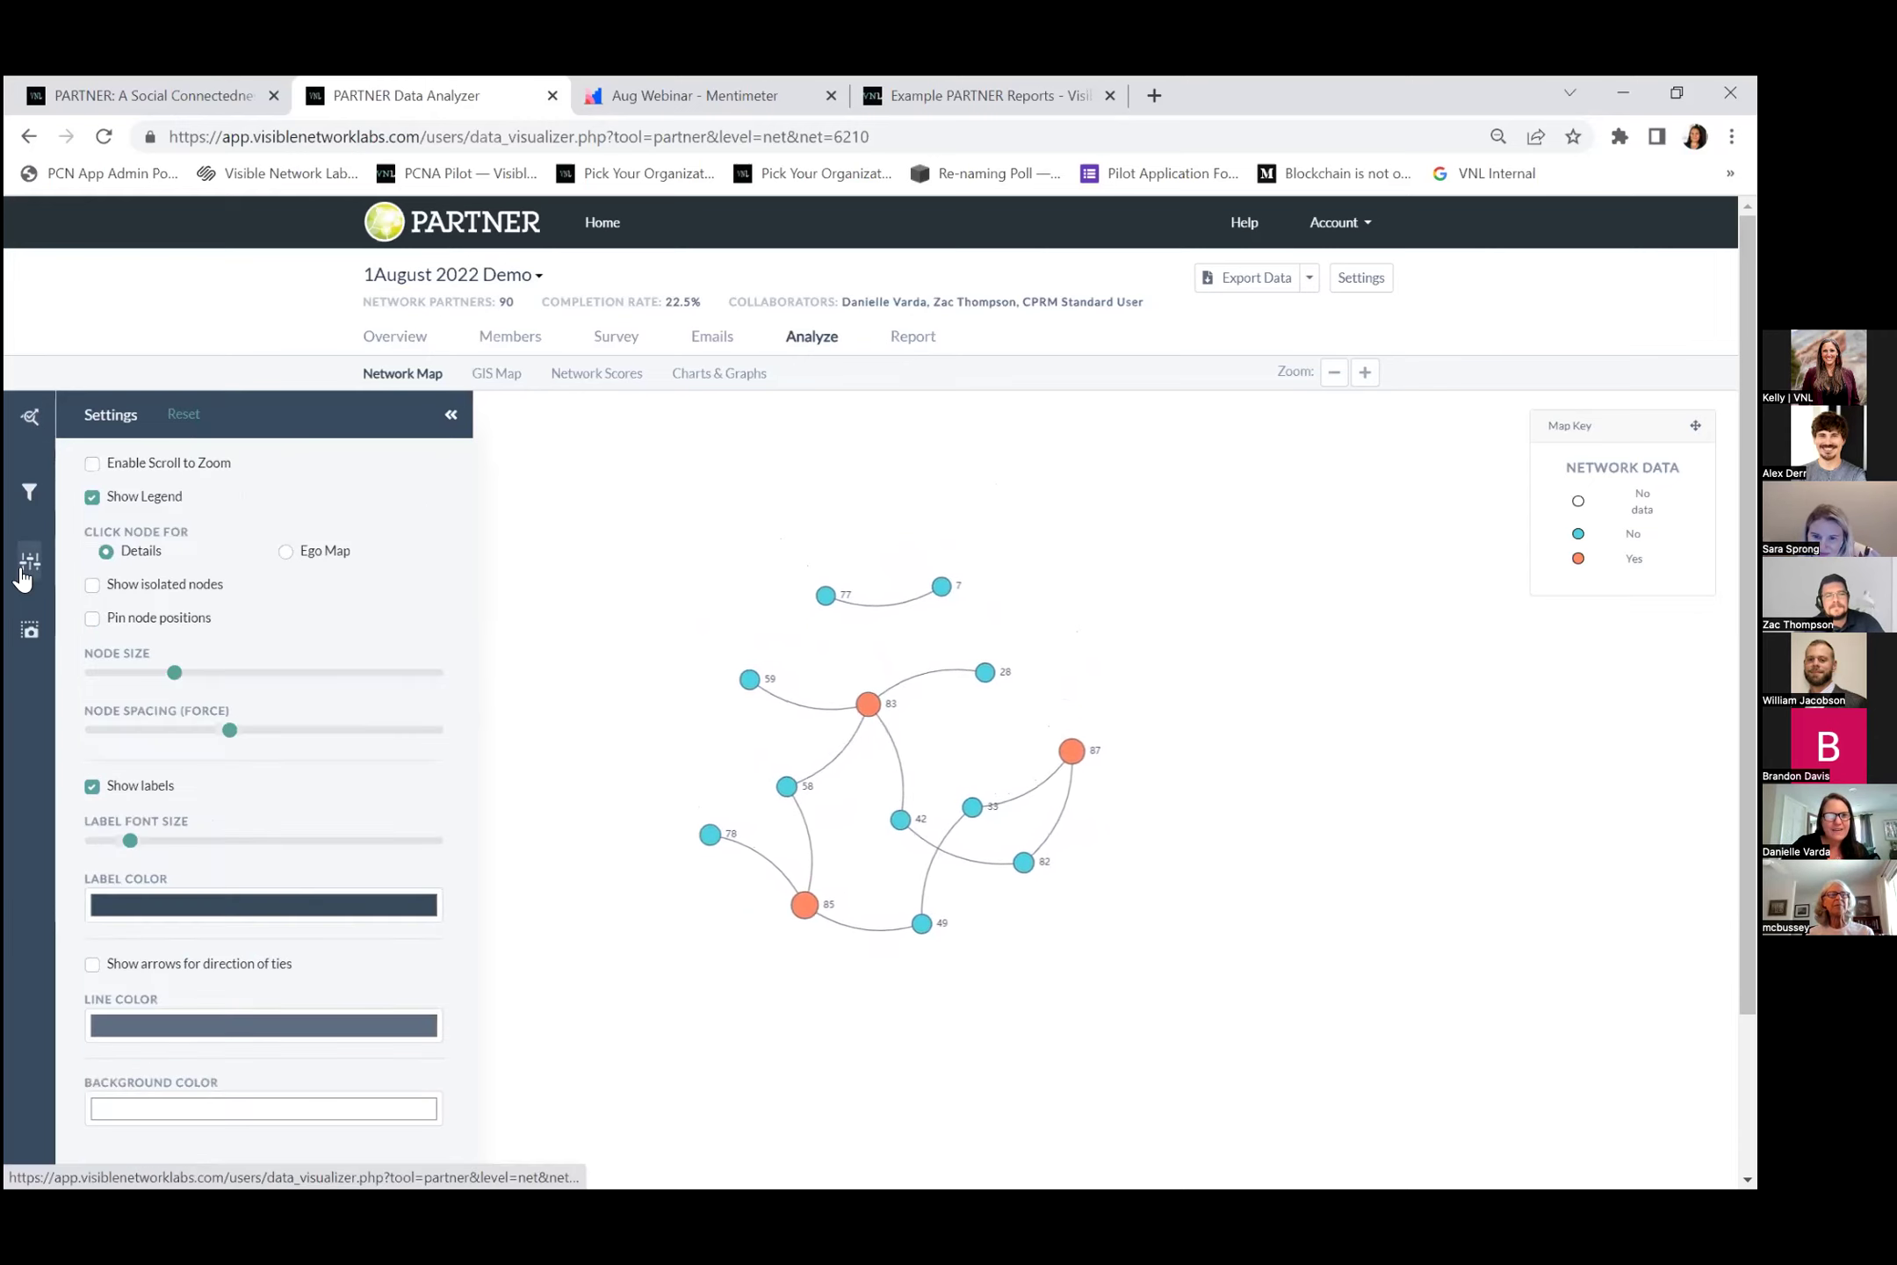
left_click(92, 585)
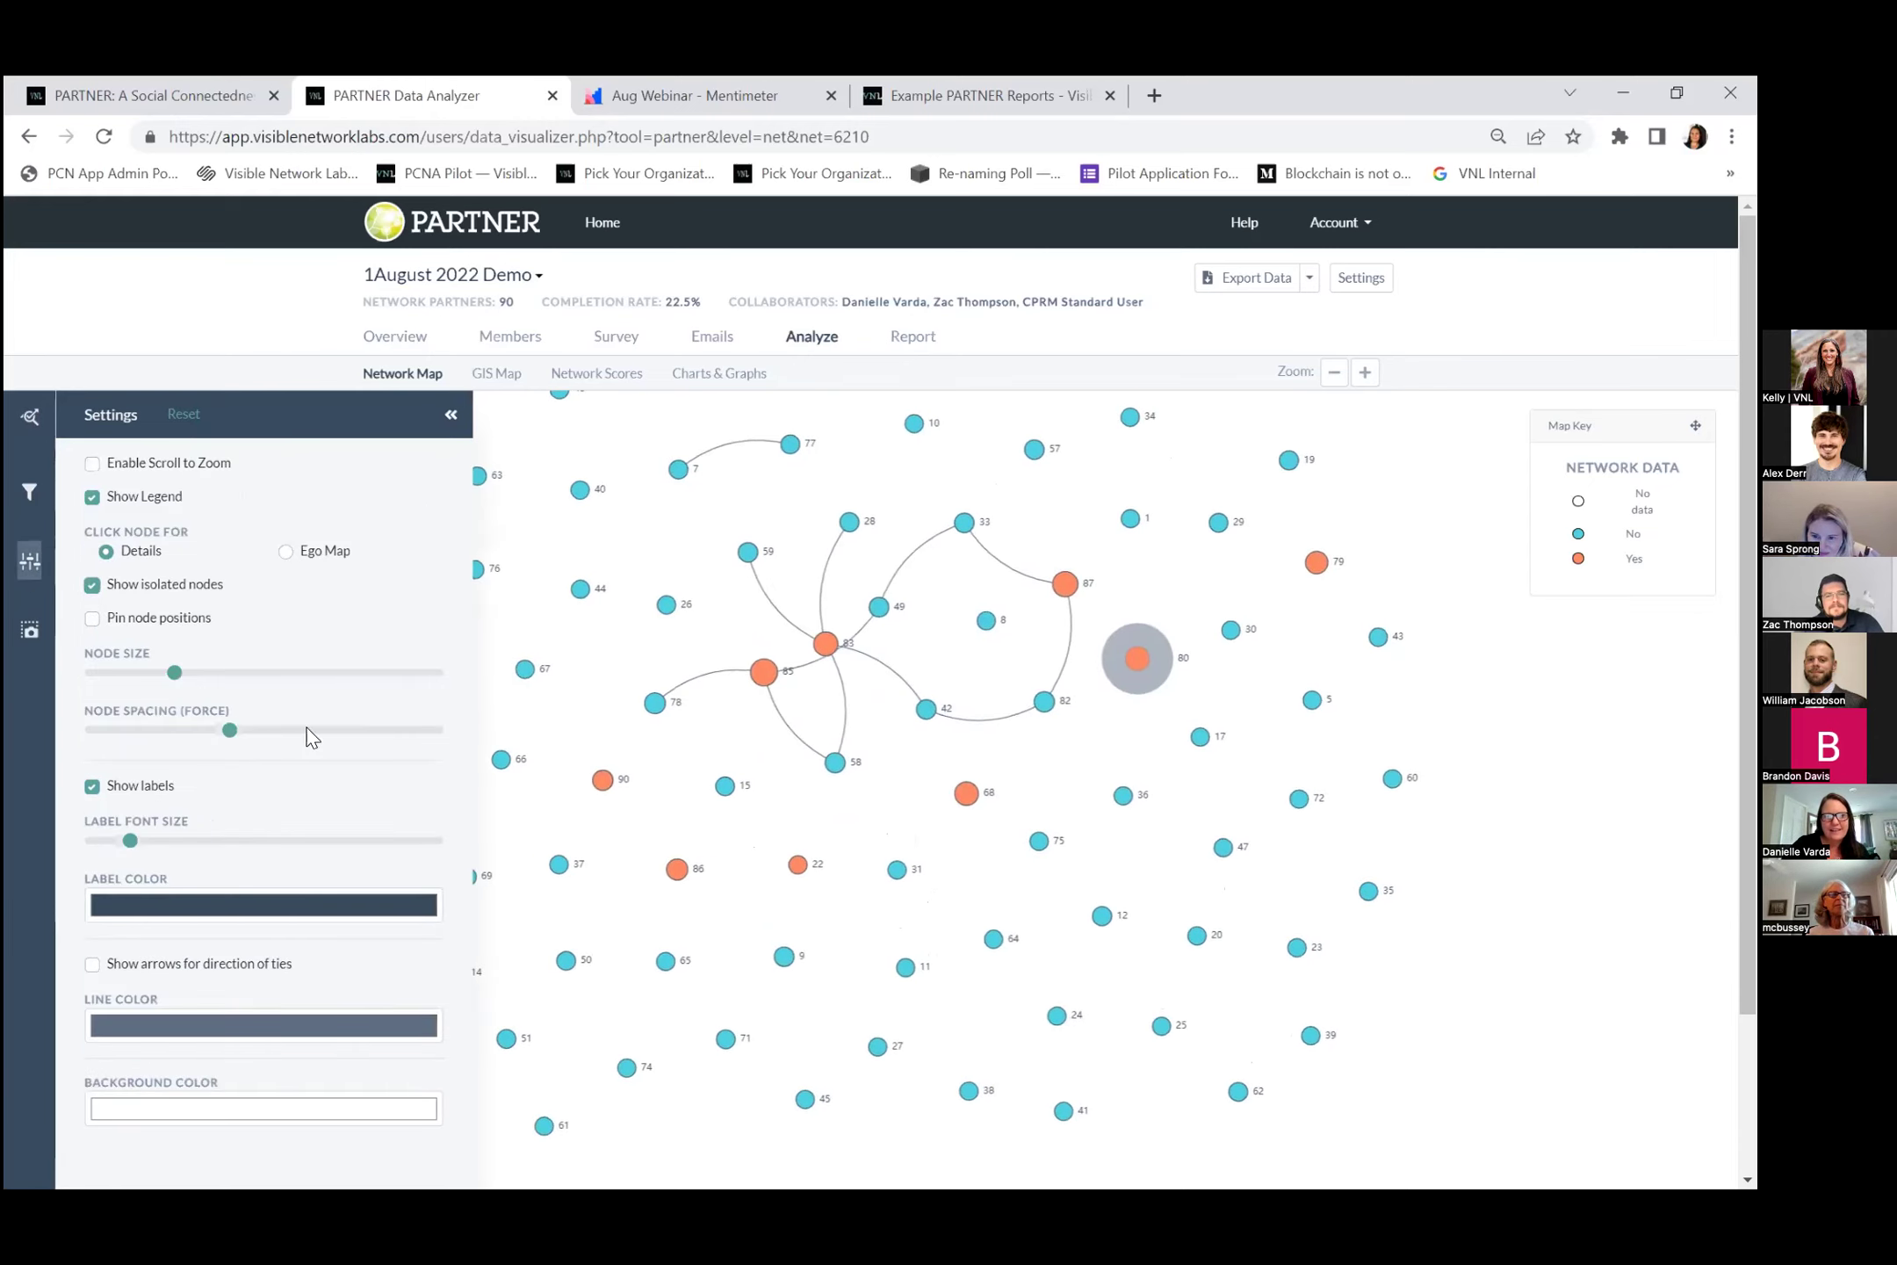
left_click(1329, 378)
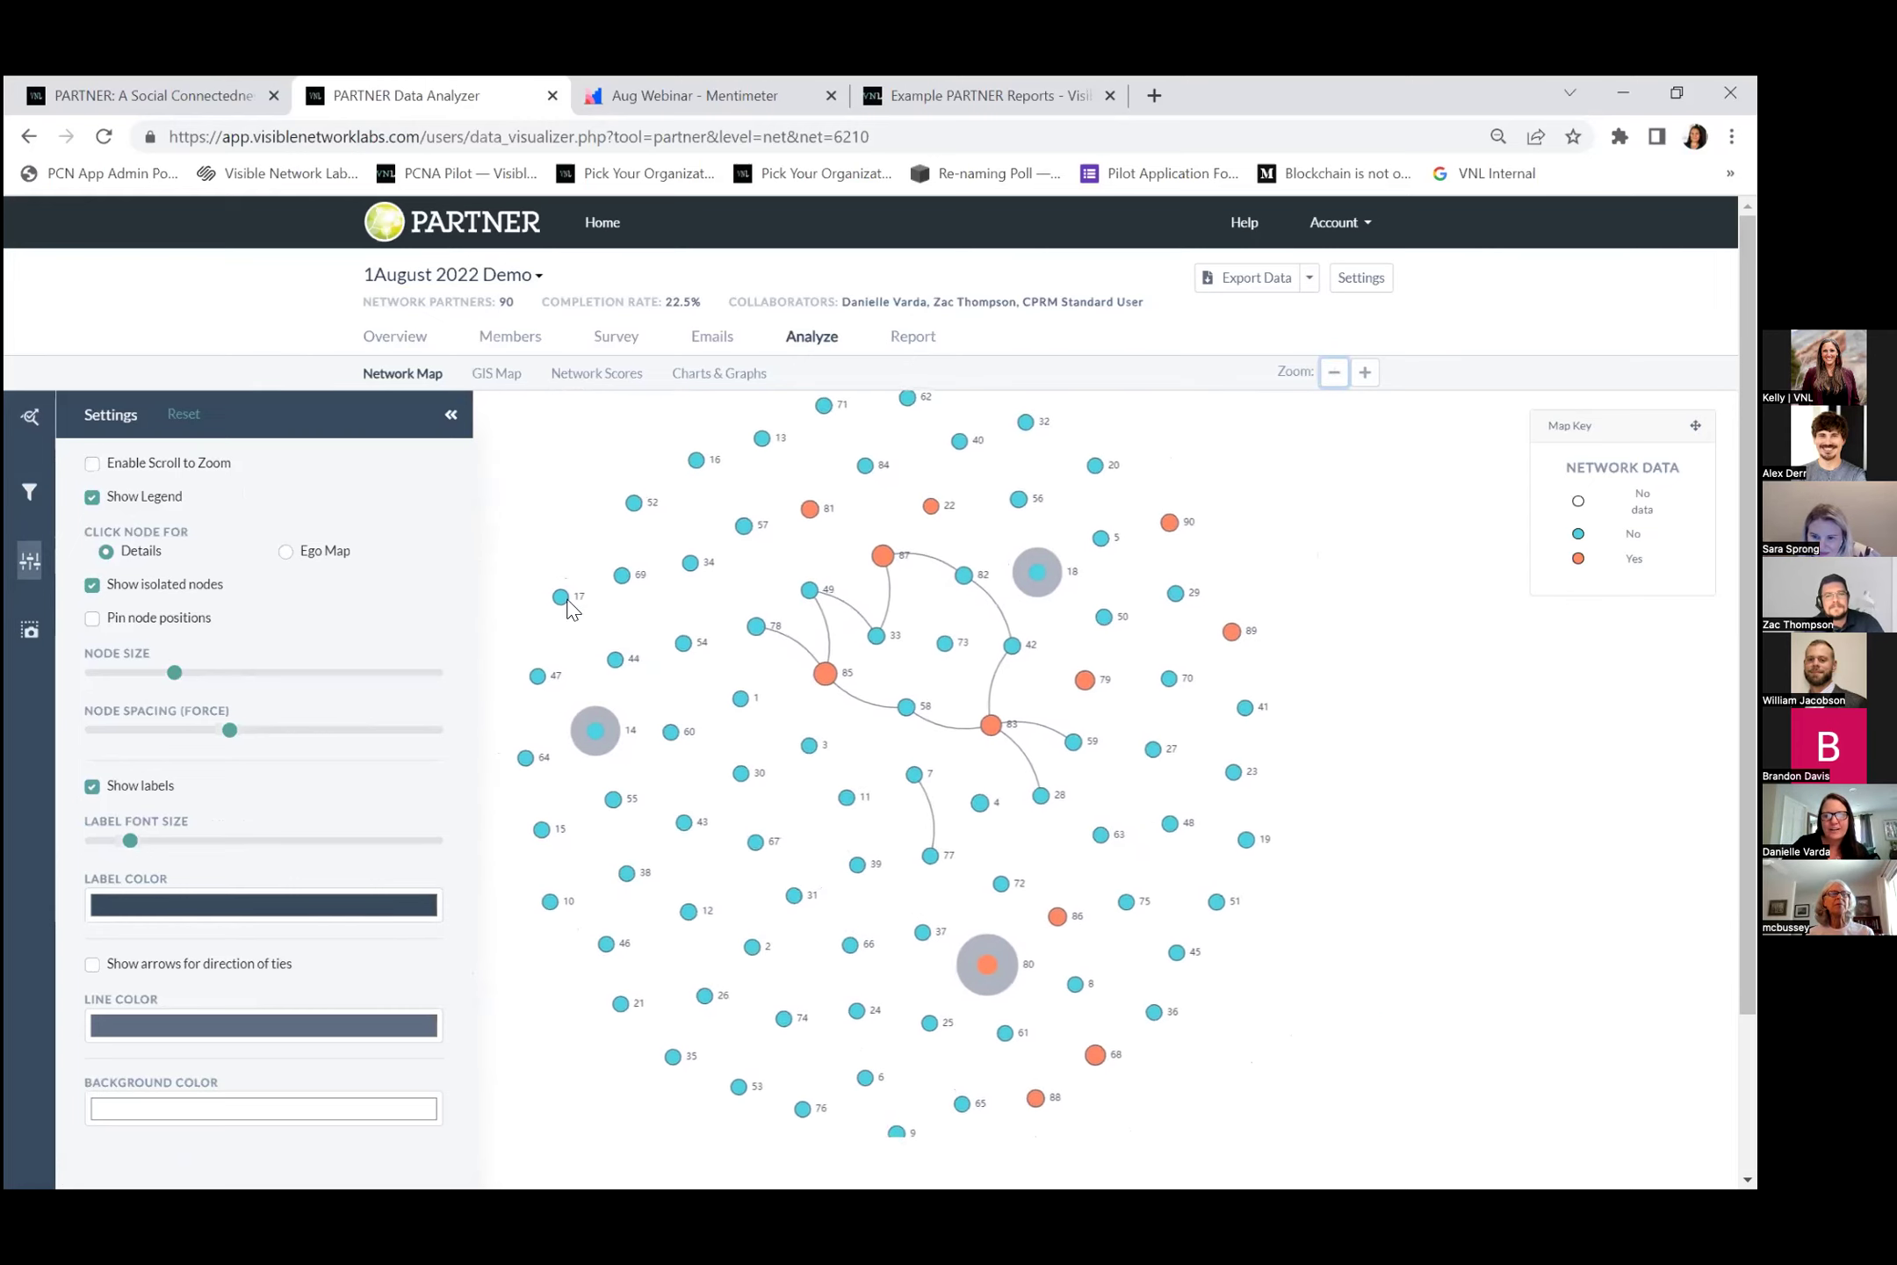
left_click(28, 430)
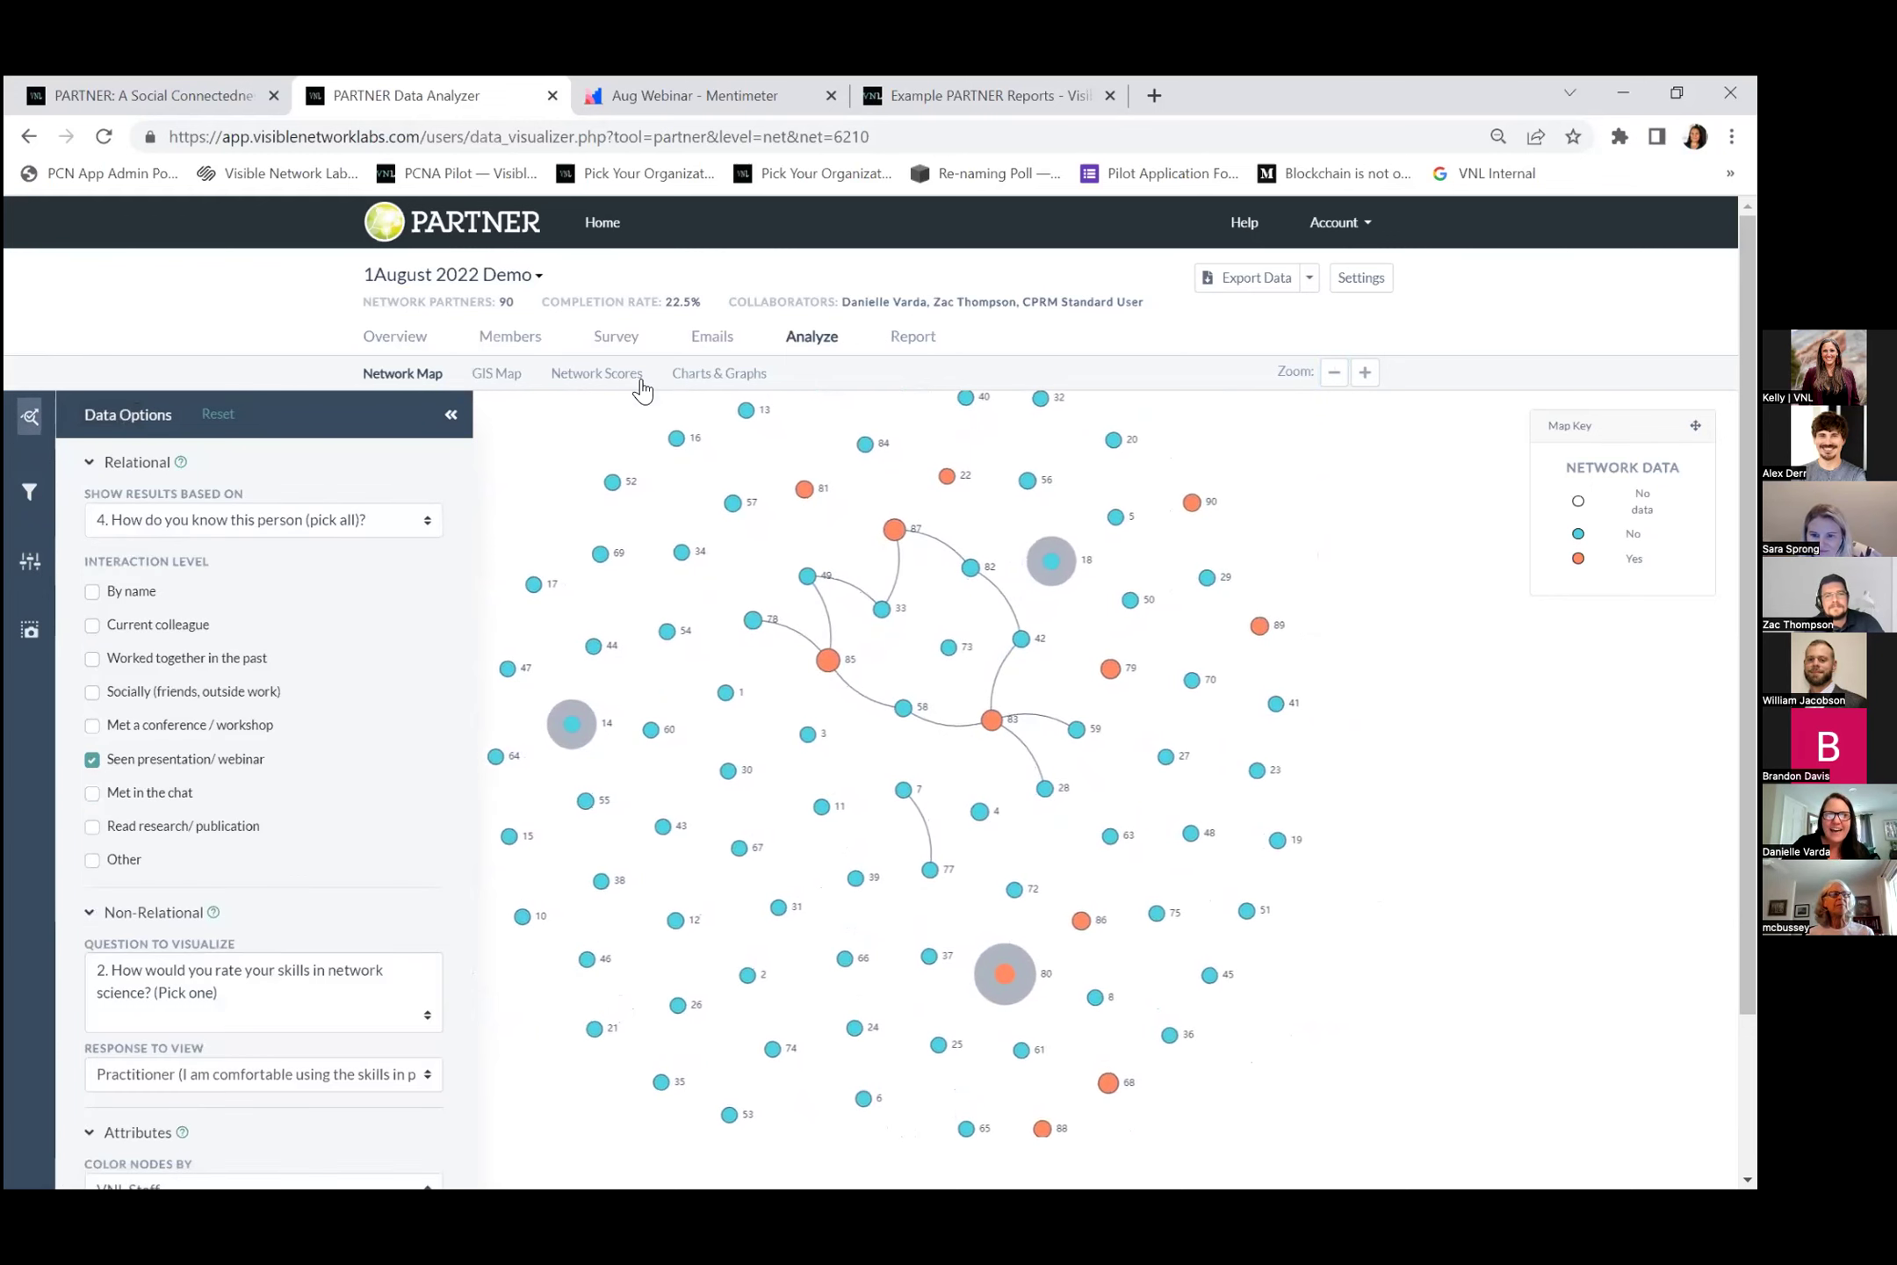
left_click(687, 386)
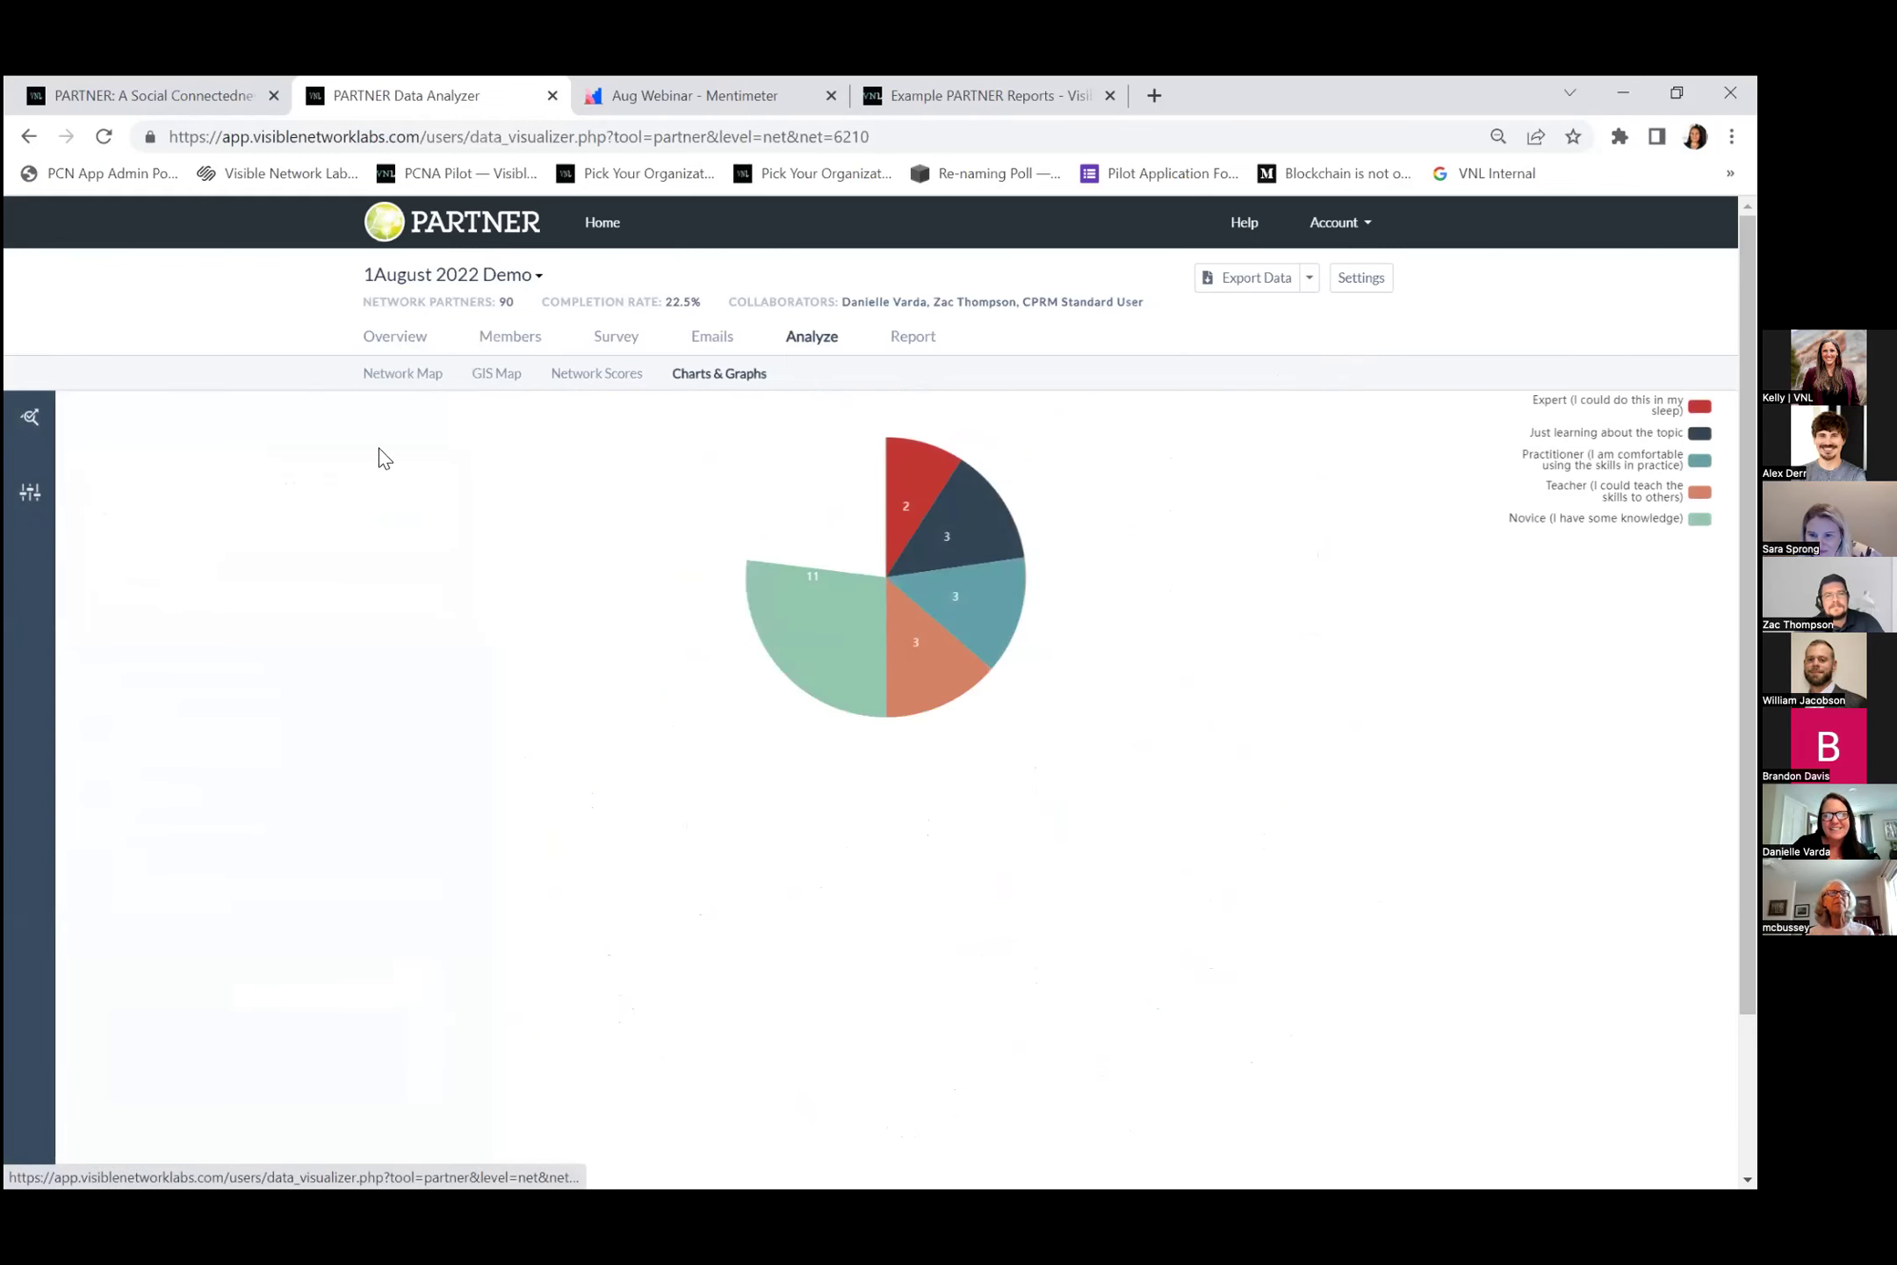
Chart question 1, What field(s) do you work in?, as a bar chart with the options panel hidden.
left_click(29, 417)
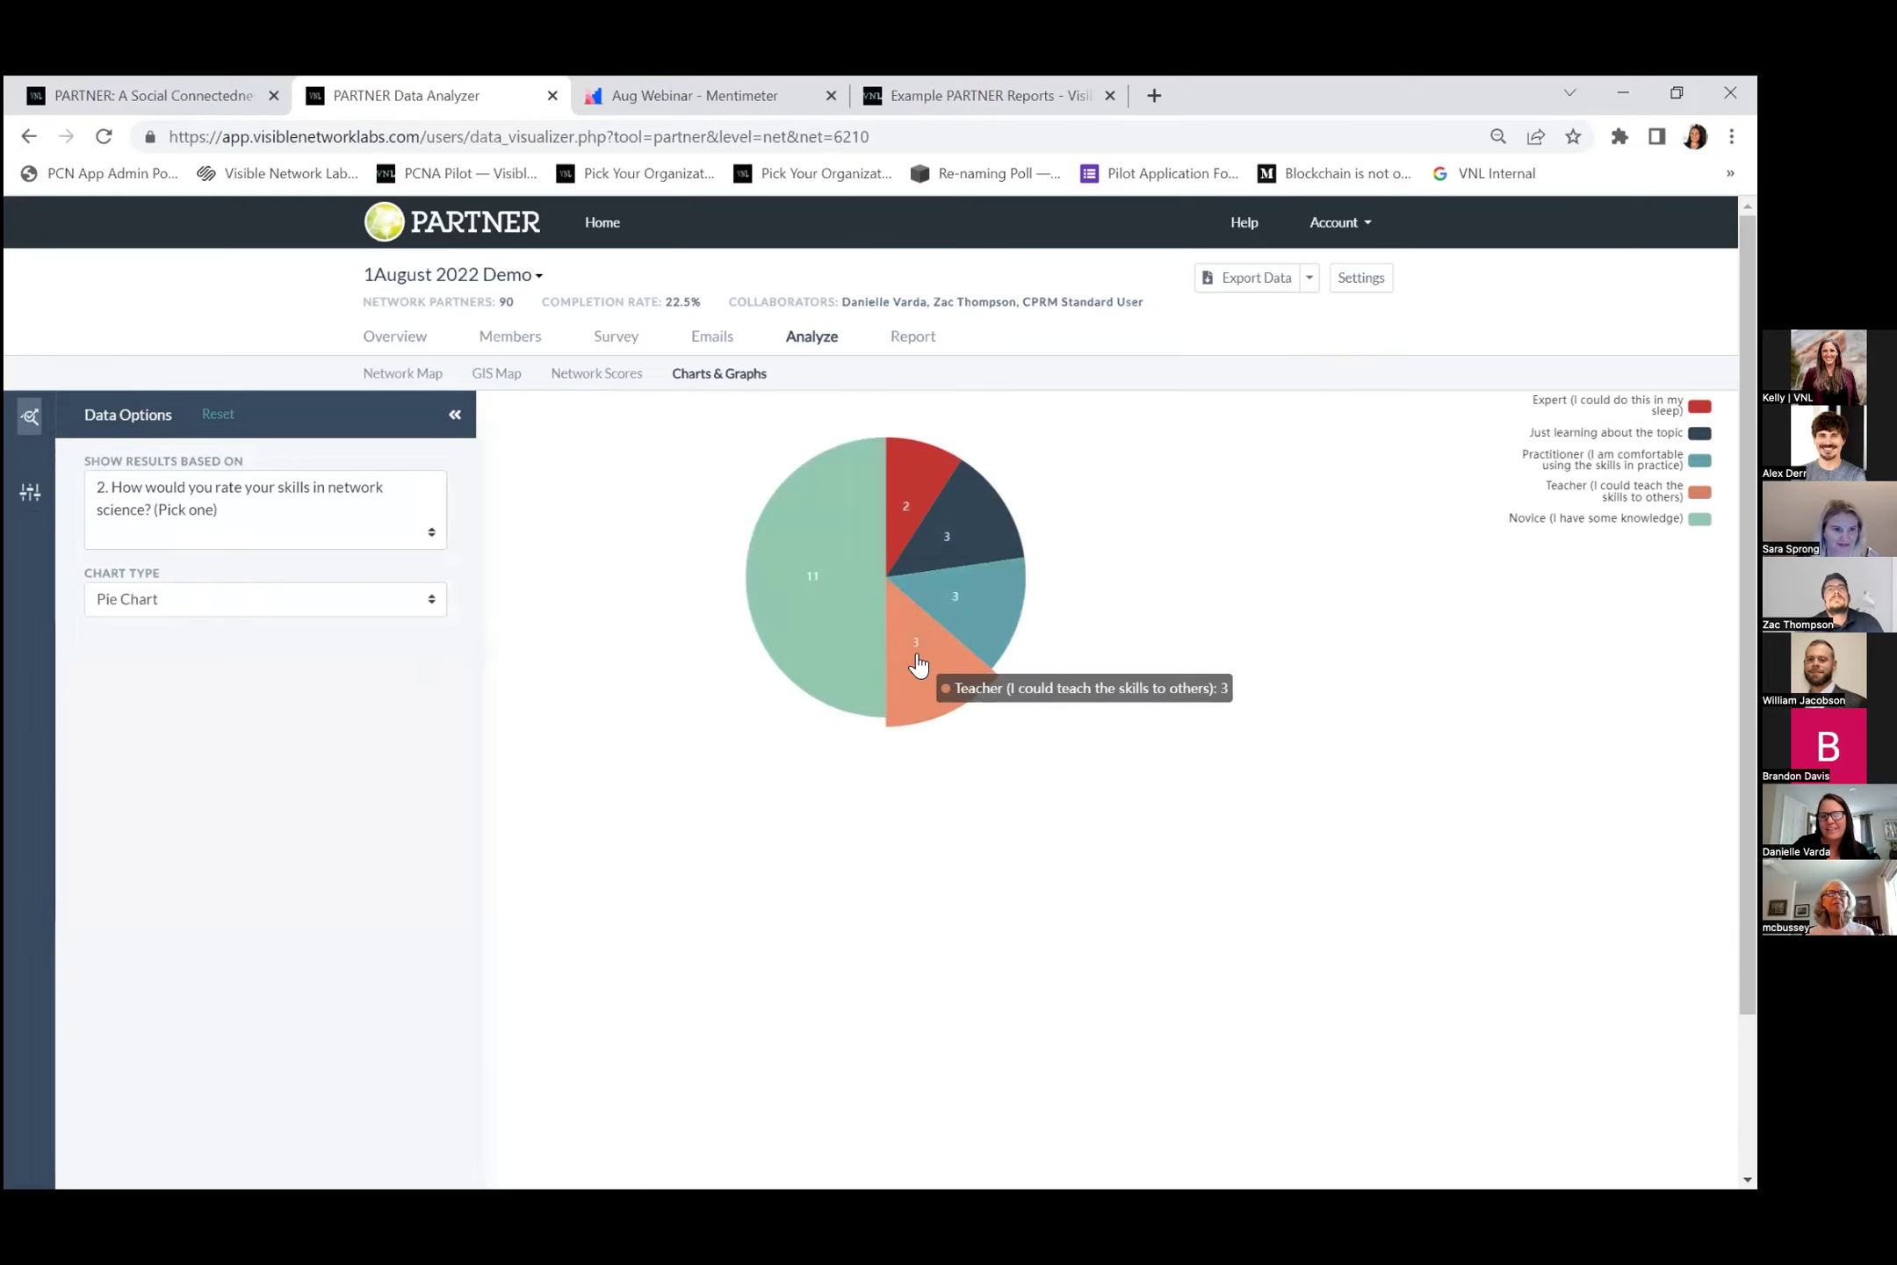
left_click(193, 520)
left_click(239, 648)
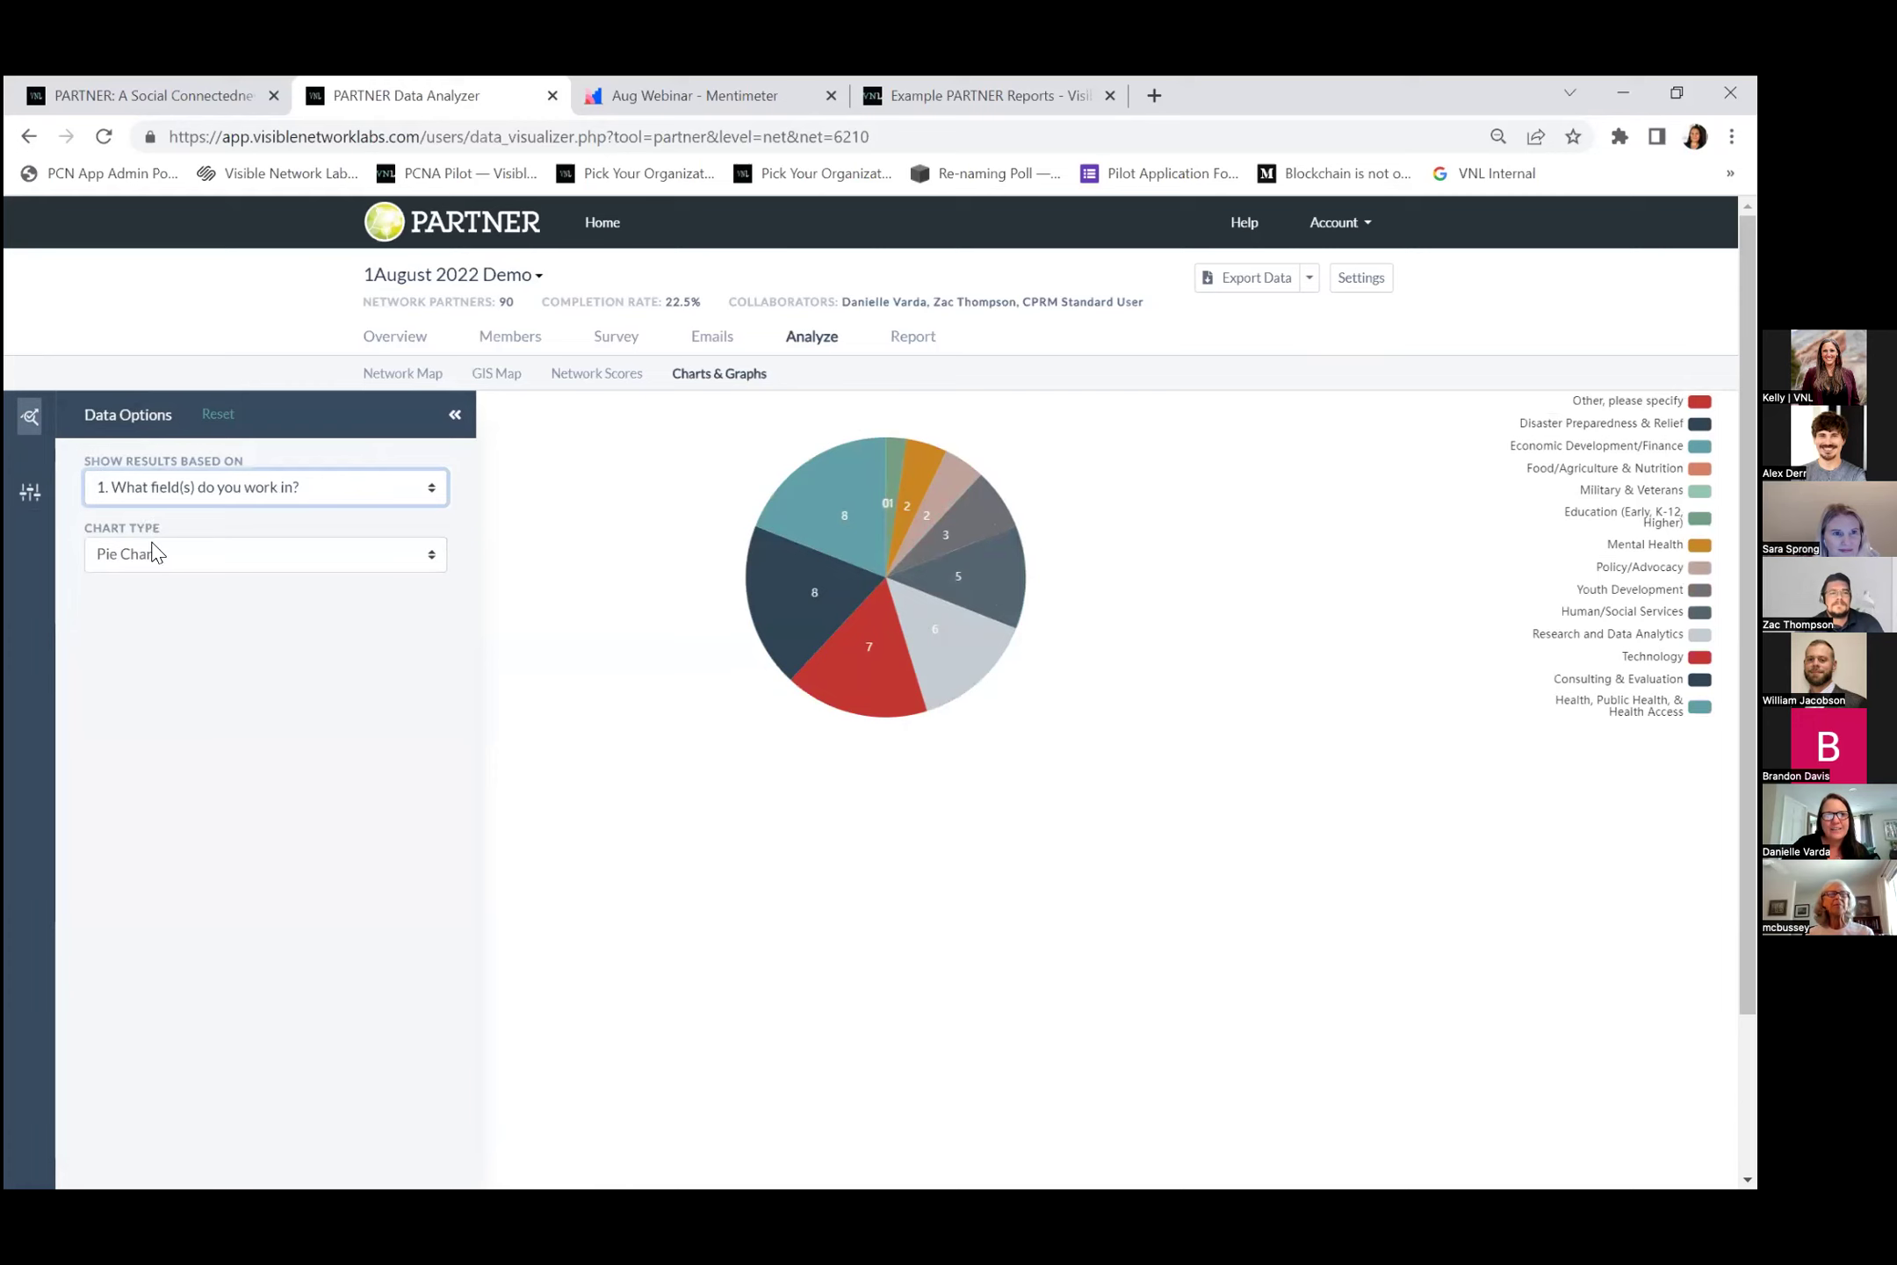
left_click(158, 553)
left_click(187, 601)
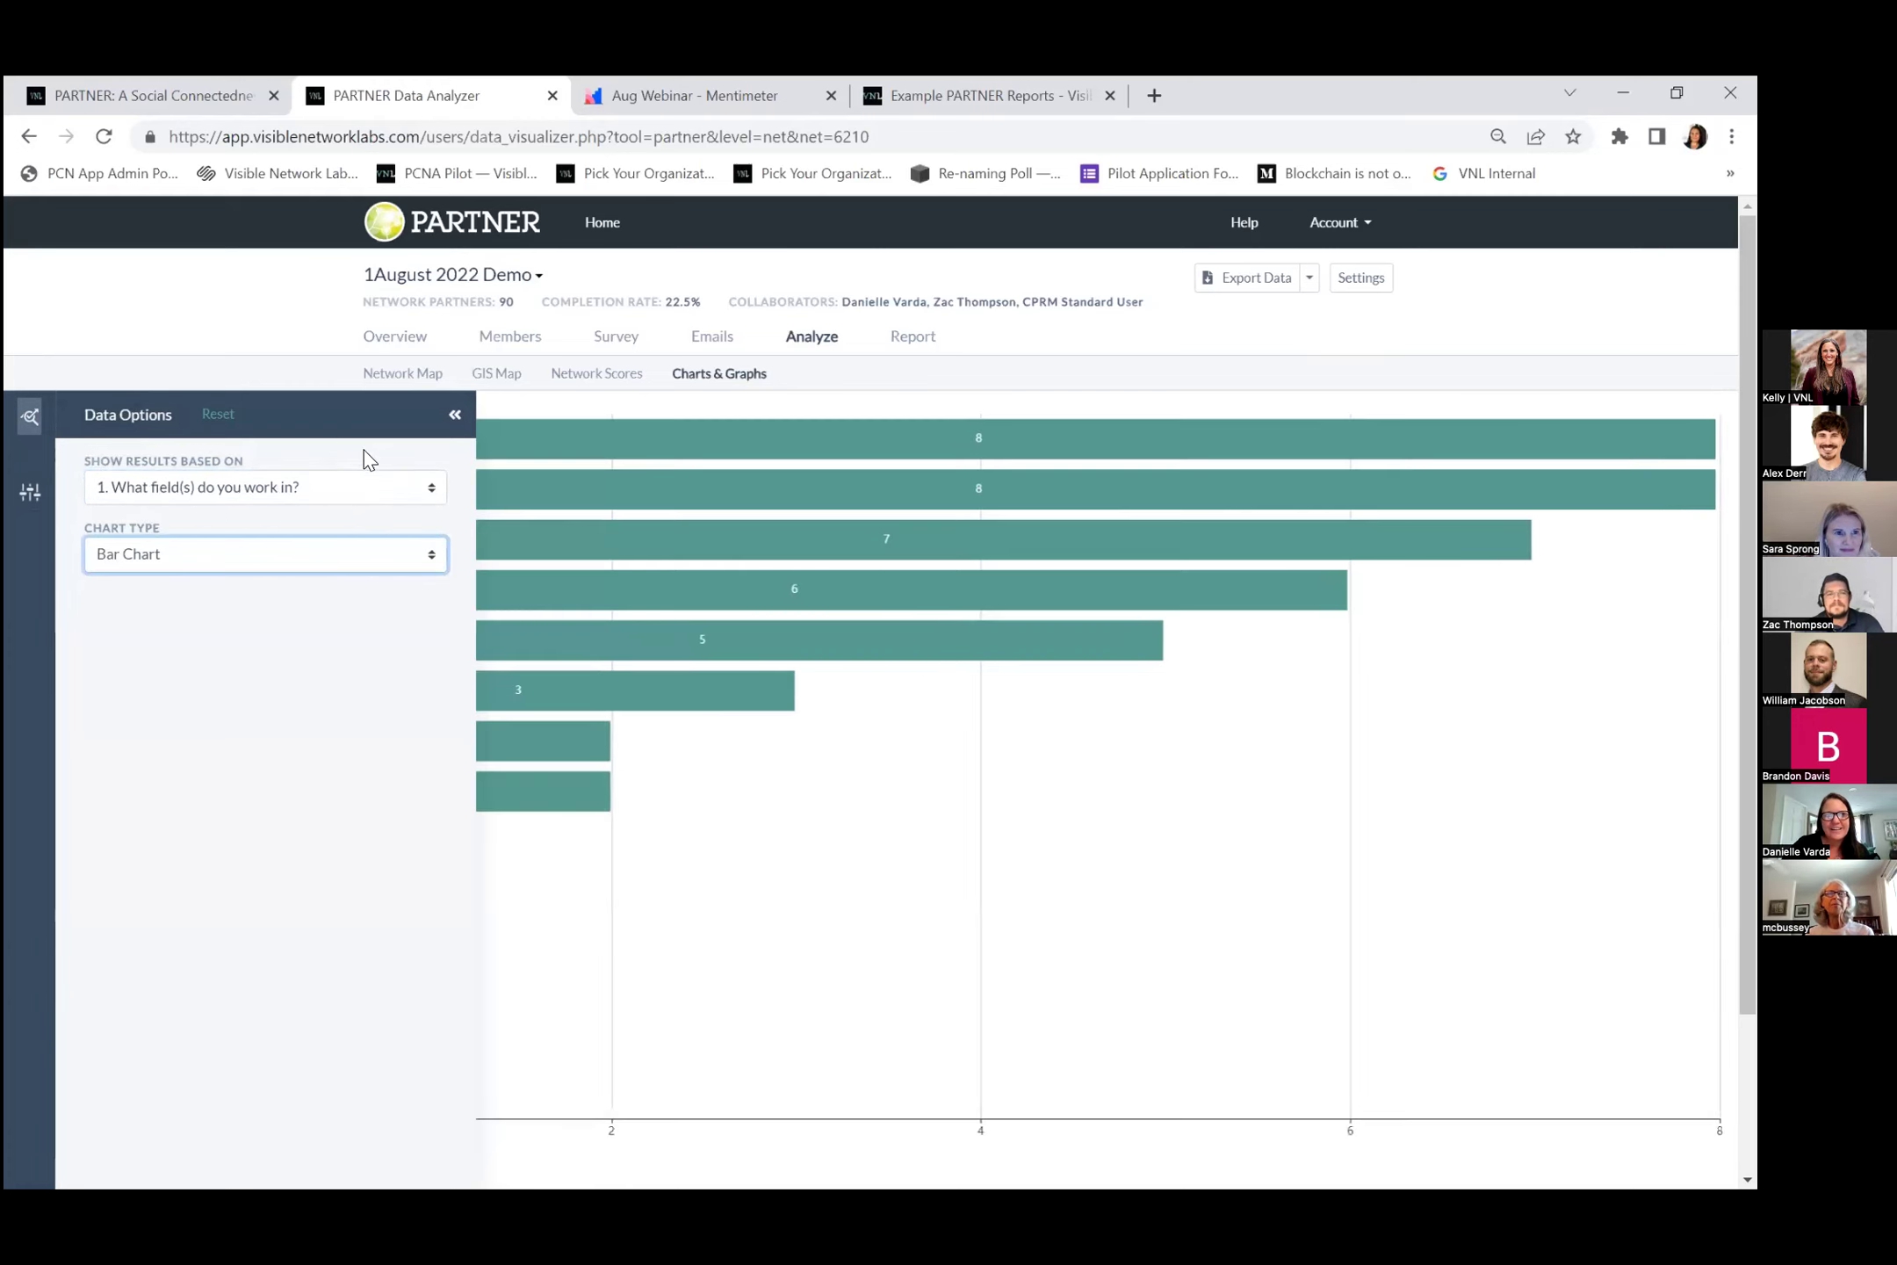
left_click(456, 413)
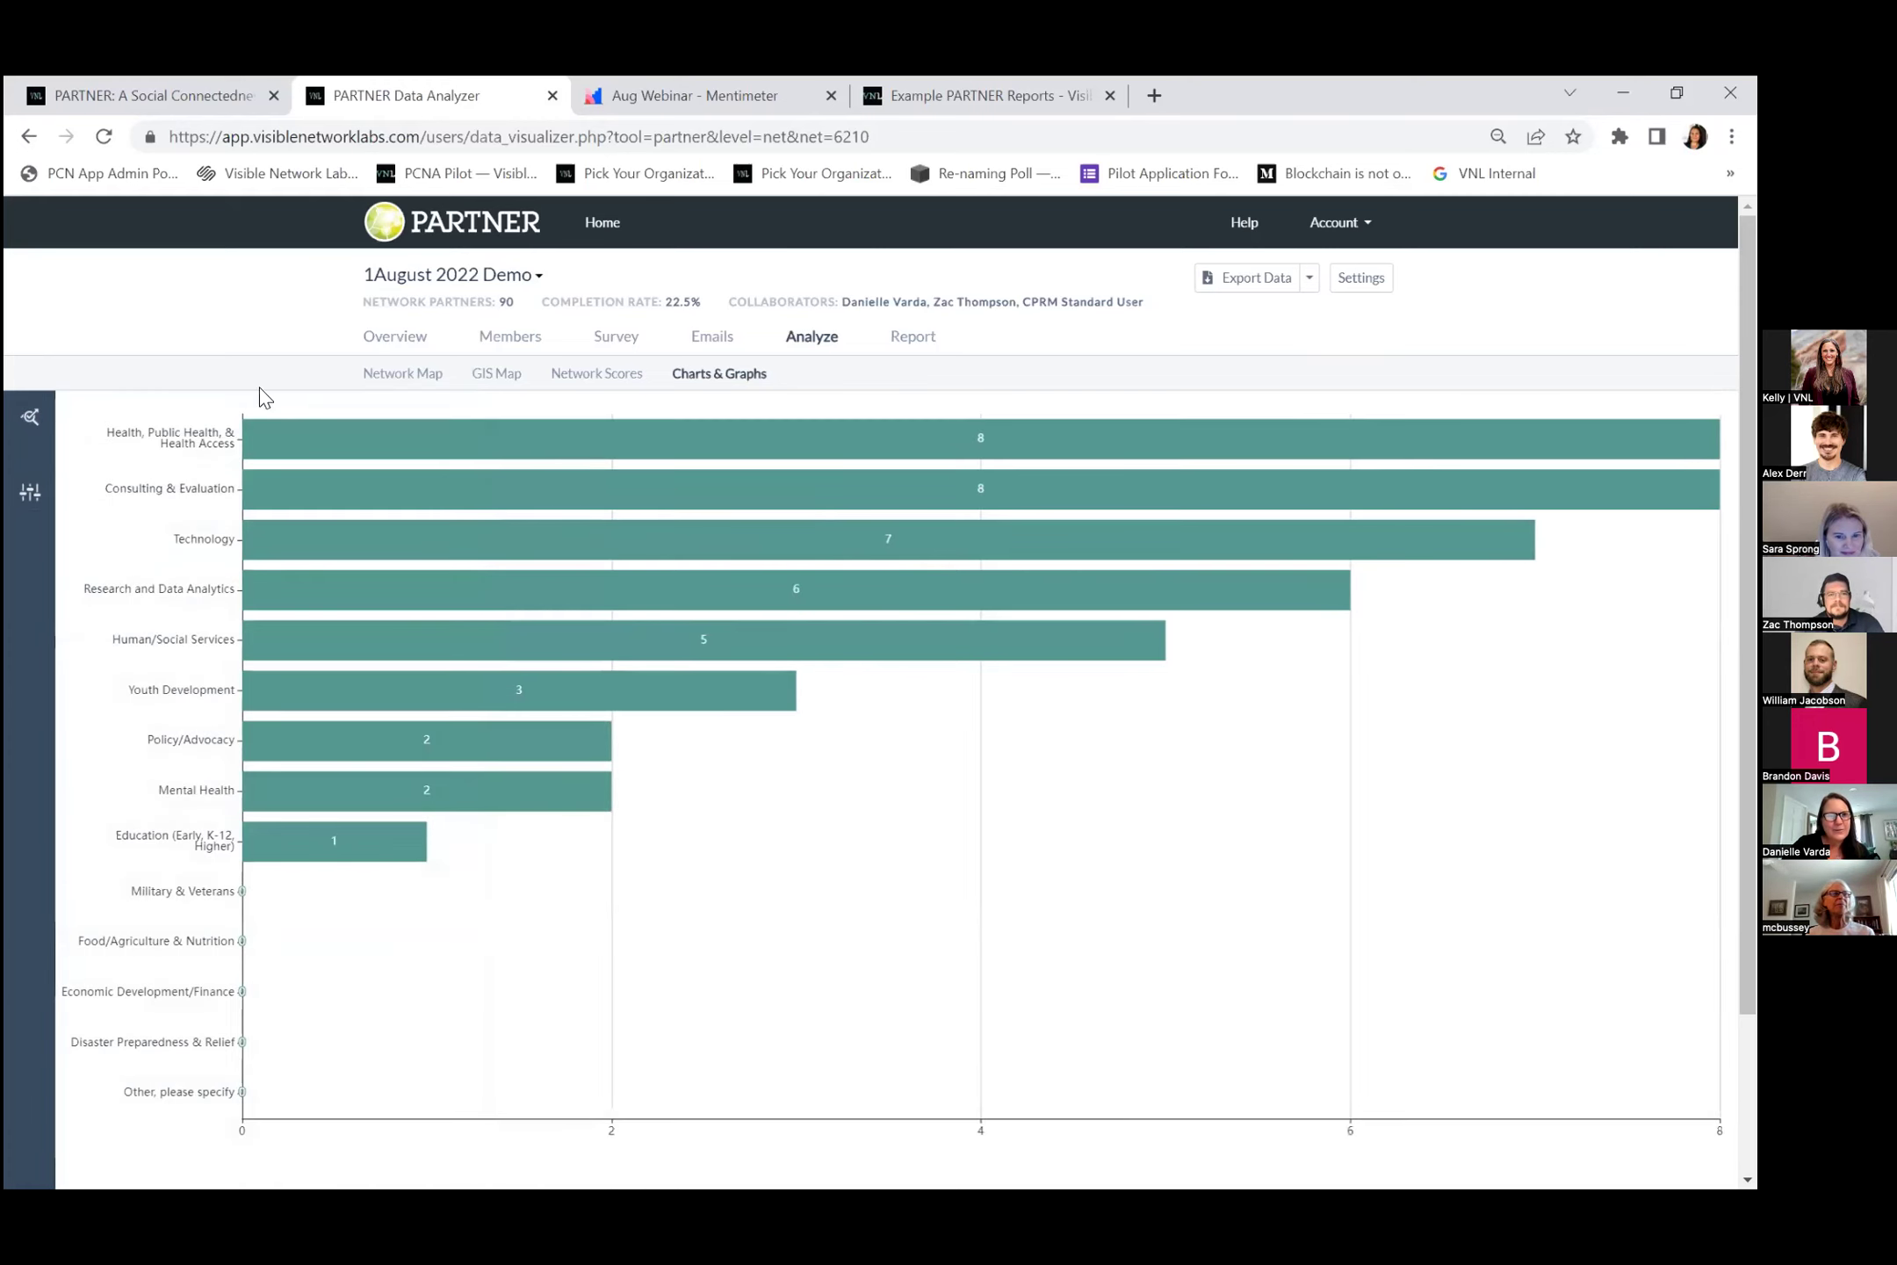